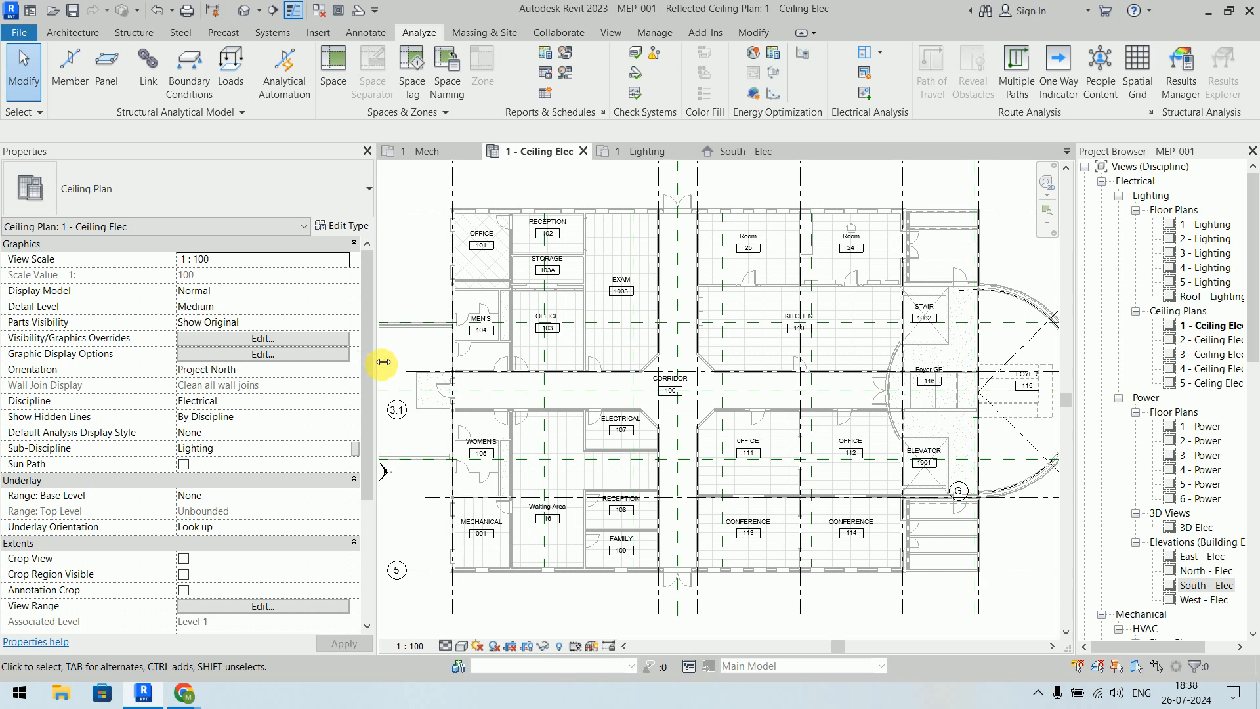
# Step: Narrow the Properties palette to give the ceiling plan more drawing space
pyautogui.moveTo(380, 362); pyautogui.dragTo(273, 373)
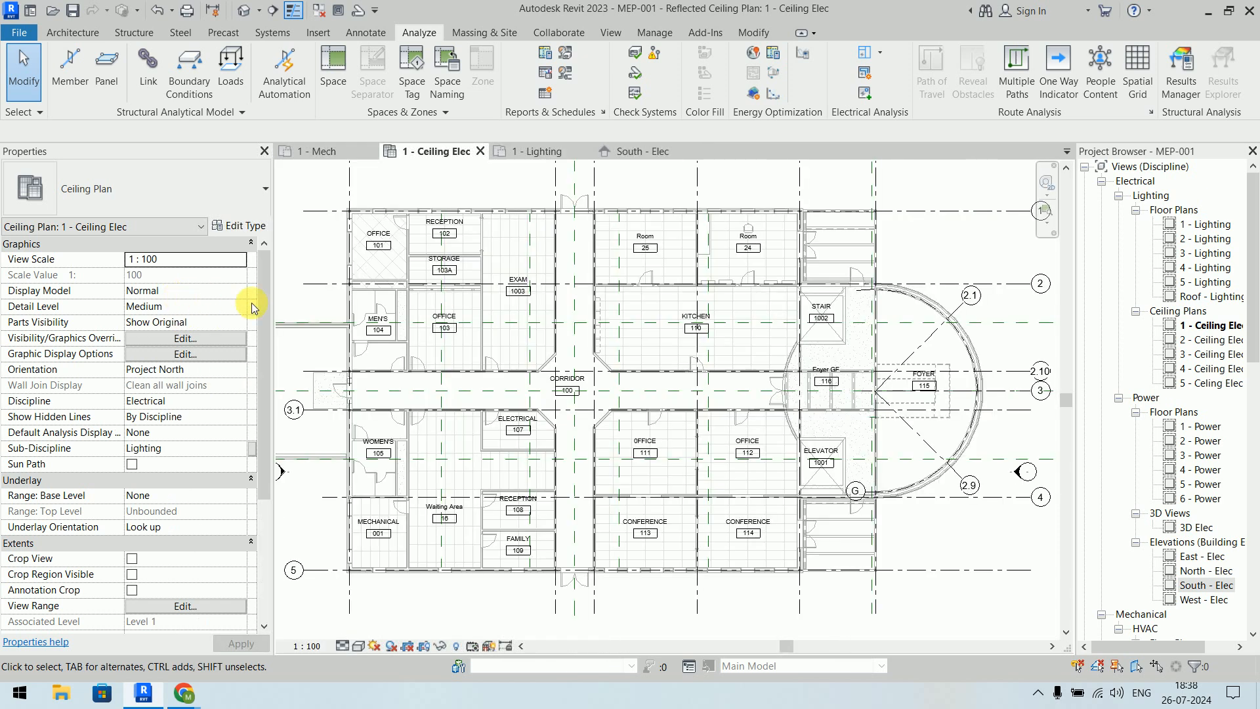
pyautogui.moveTo(776, 350); pyautogui.dragTo(800, 360, button='middle')
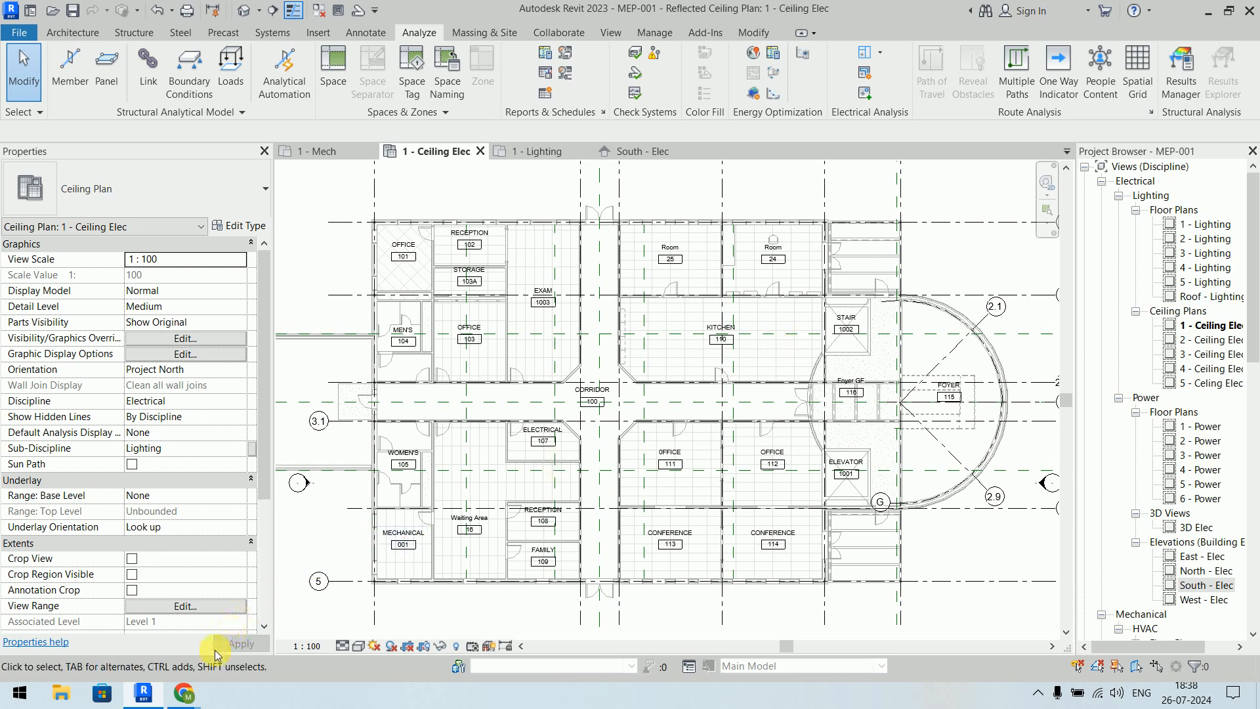
pyautogui.moveTo(190, 701)
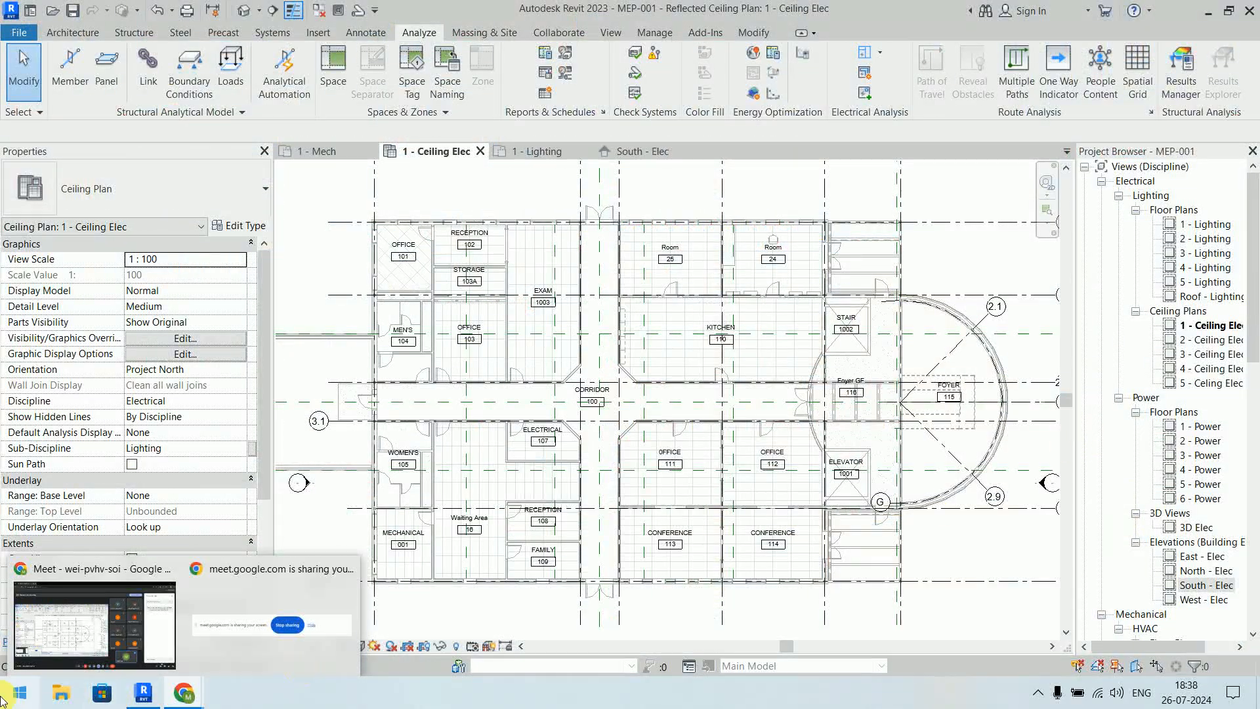
pyautogui.click(2, 701)
pyautogui.write('ch')
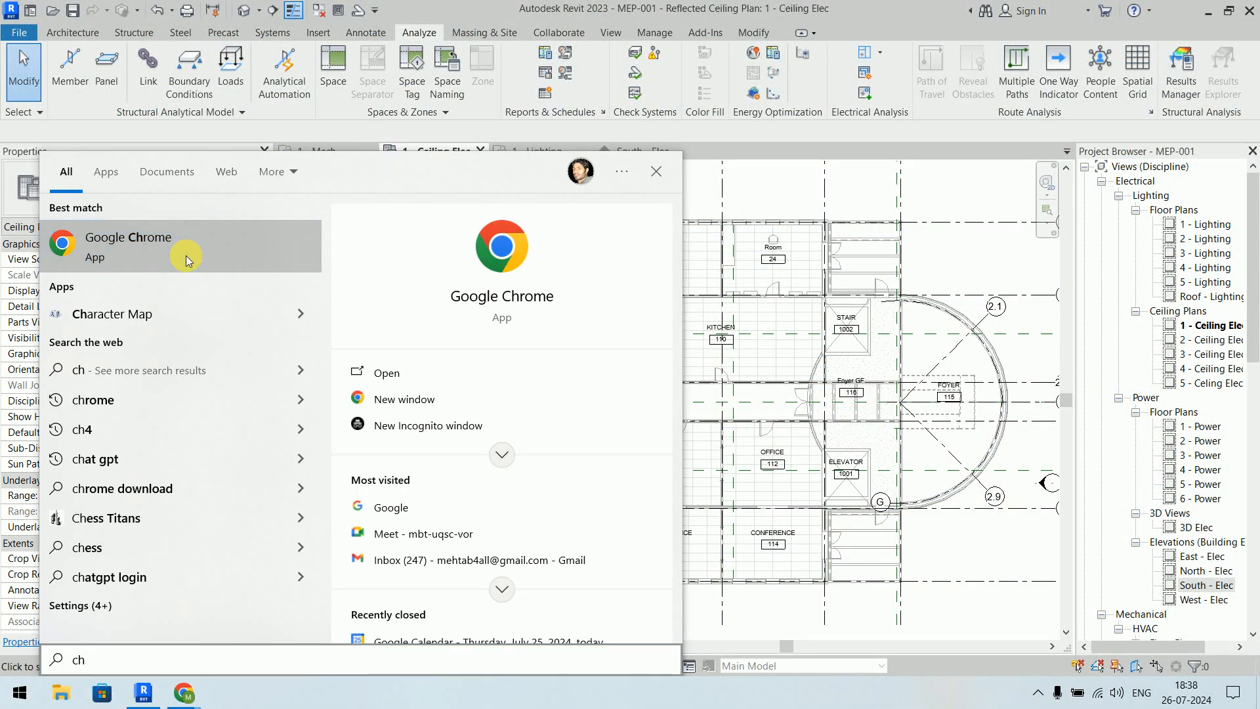
pyautogui.click(185, 254)
pyautogui.click(894, 339)
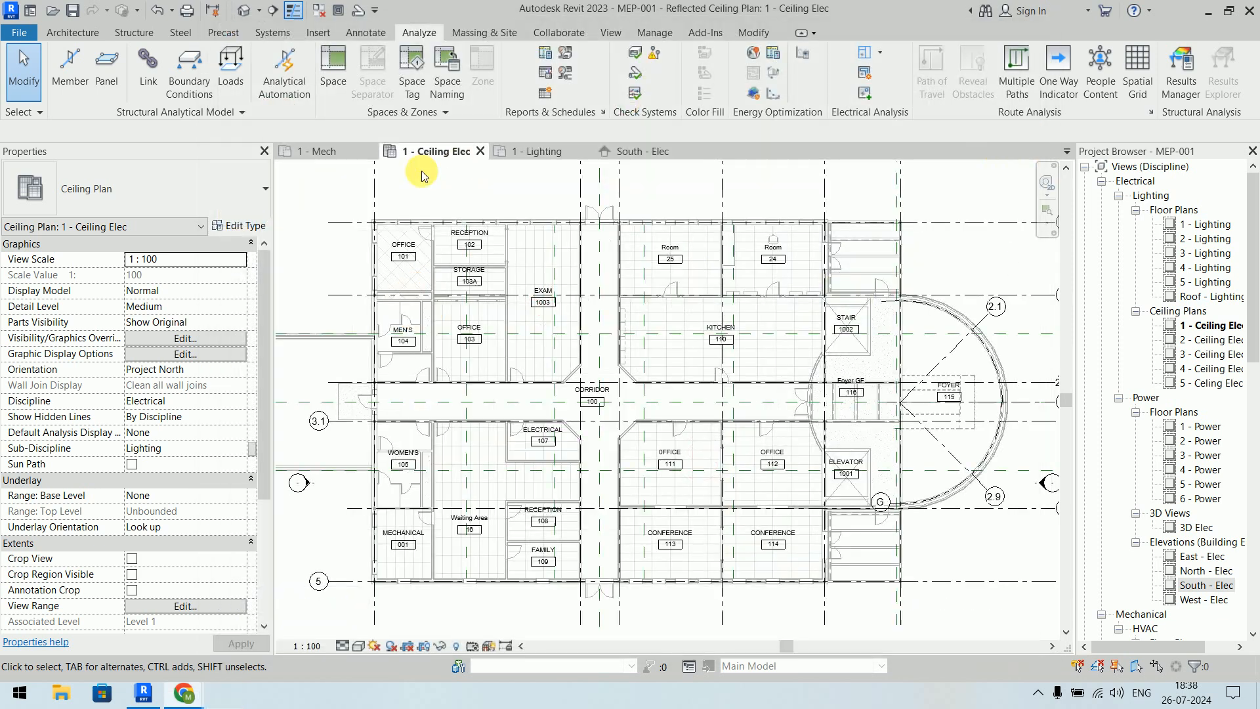
# Step: Switch to Google Chrome with the Mech and Arch profile and load the Google home page
pyautogui.click(18, 694)
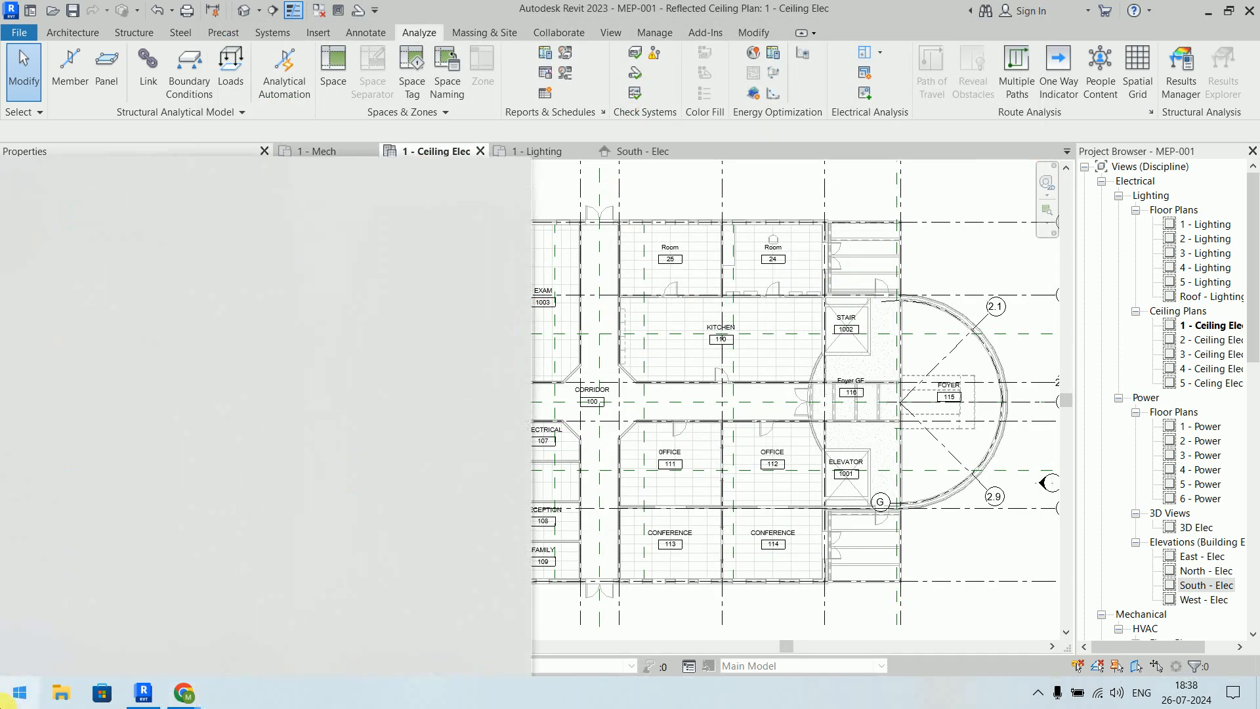
pyautogui.write('c')
pyautogui.click(204, 276)
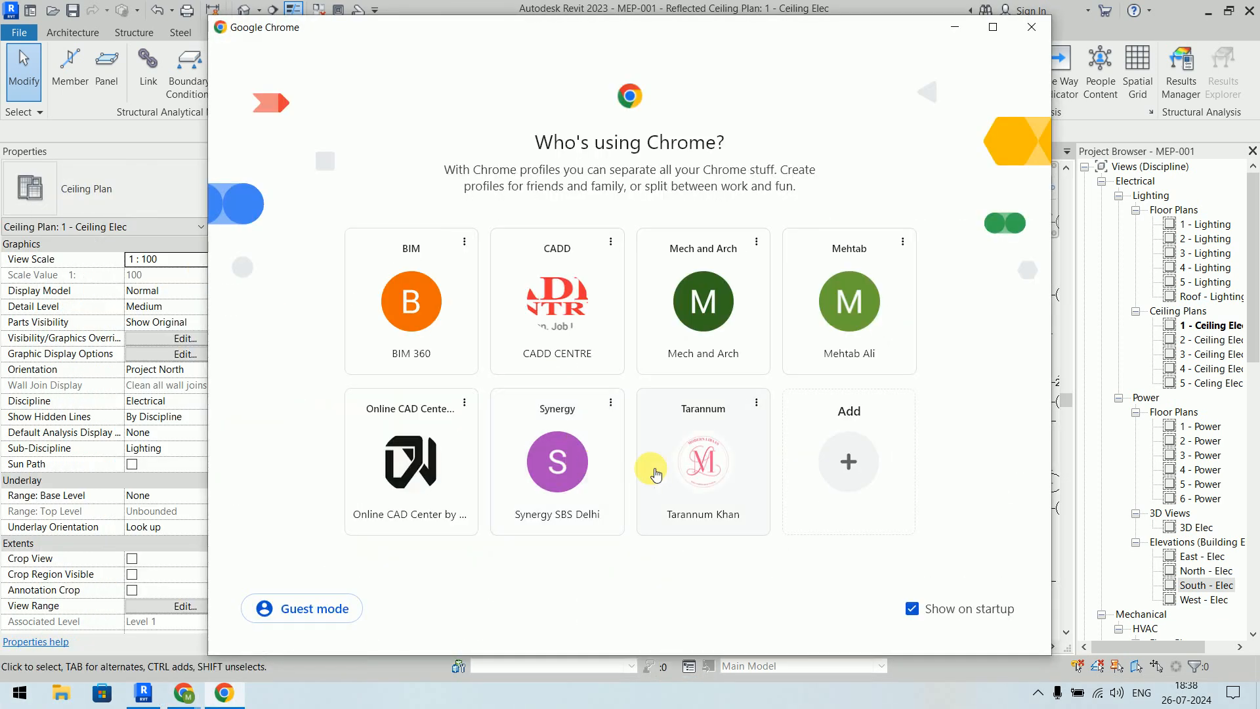
pyautogui.click(722, 351)
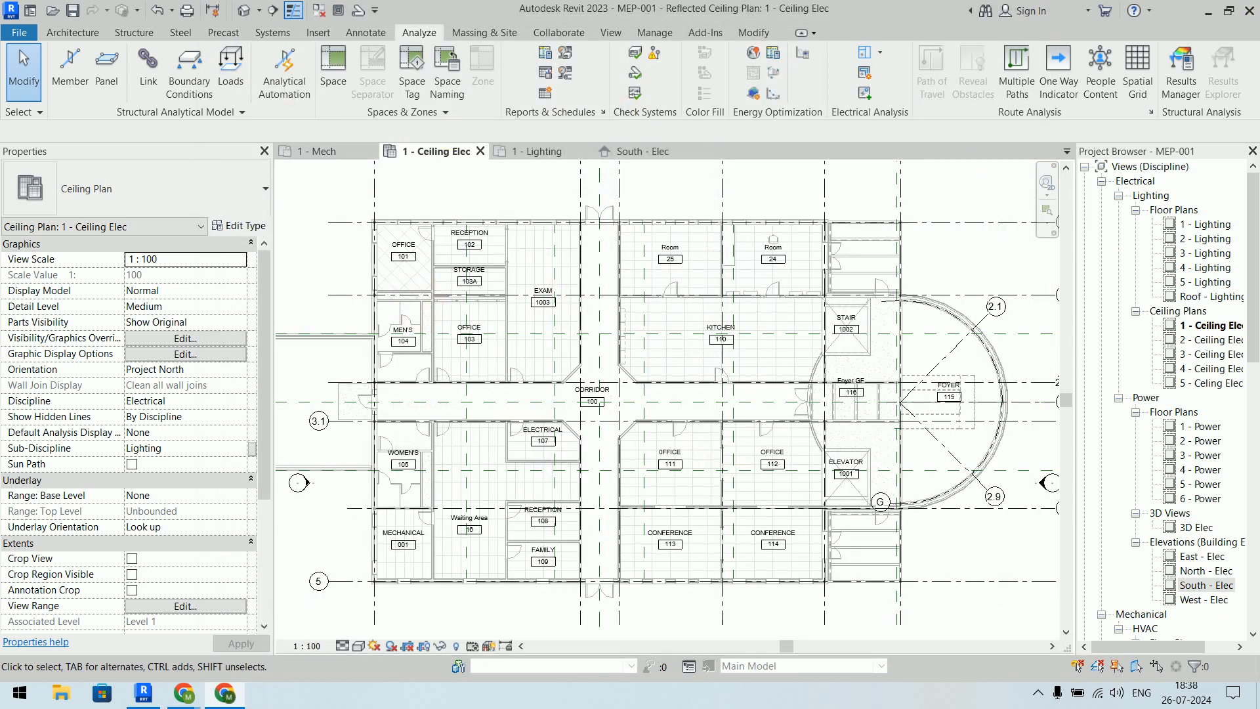
pyautogui.doubleClick(667, 200)
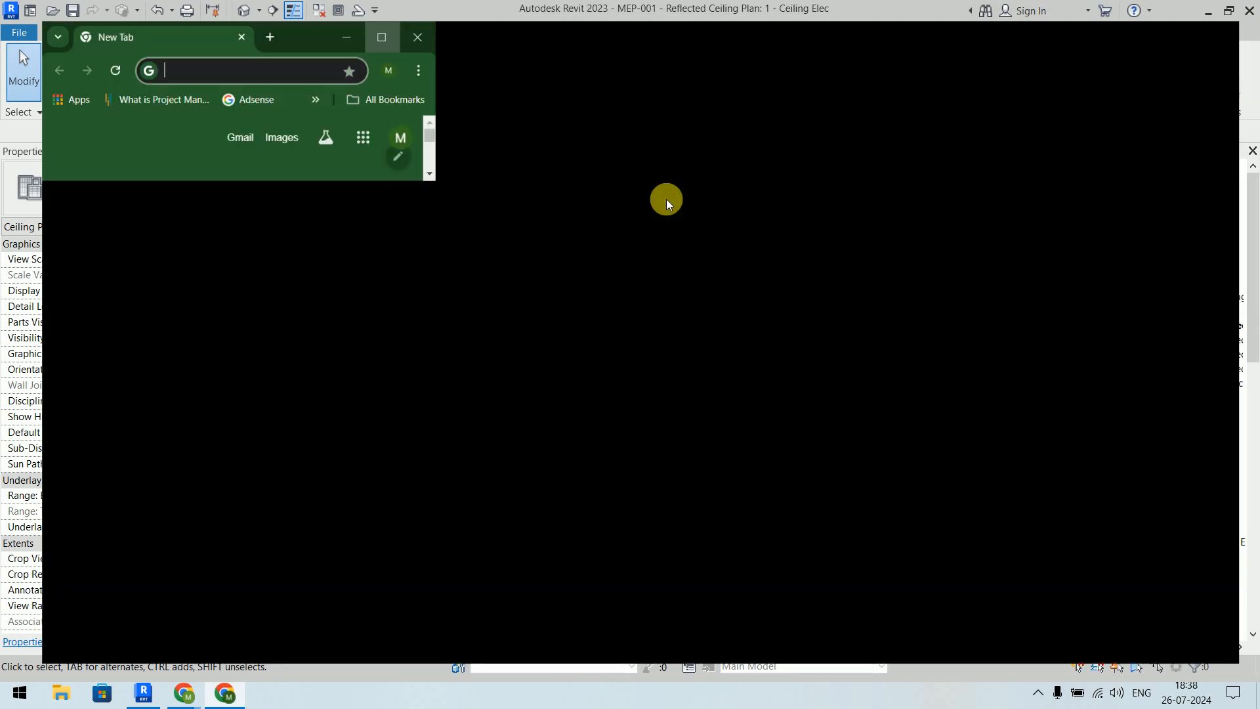
pyautogui.write('g')
pyautogui.press('Return')
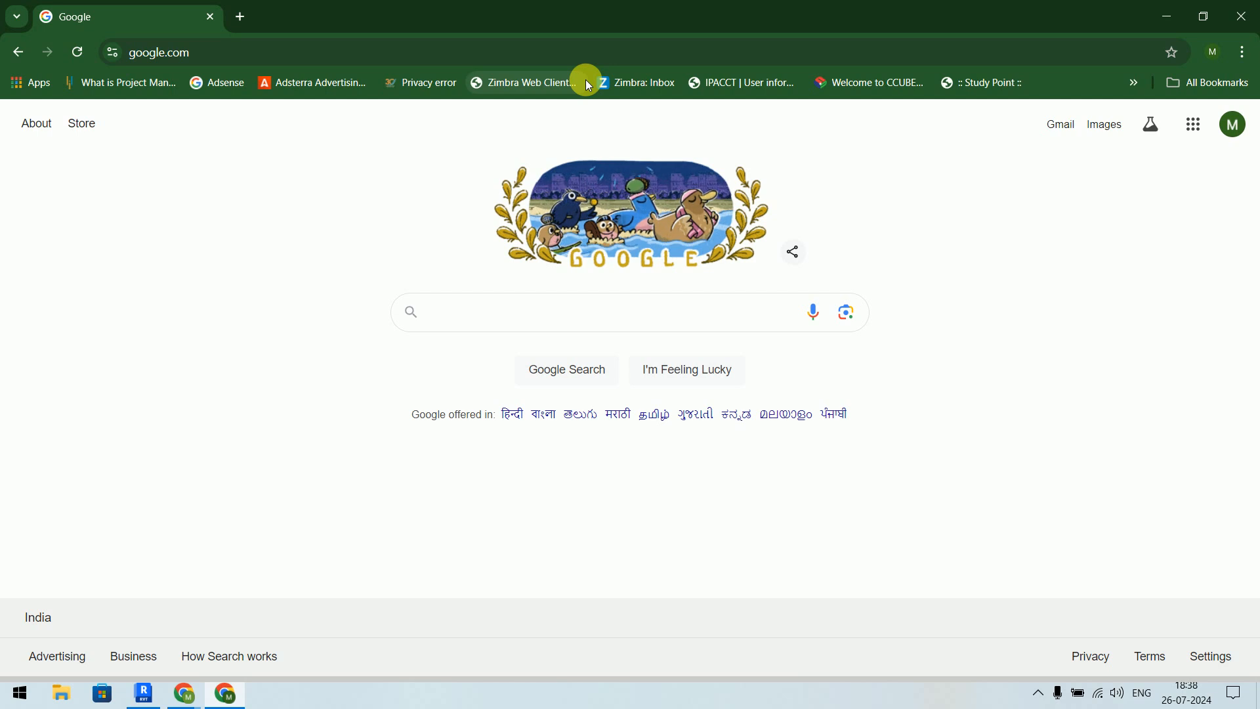
pyautogui.write('lighting')
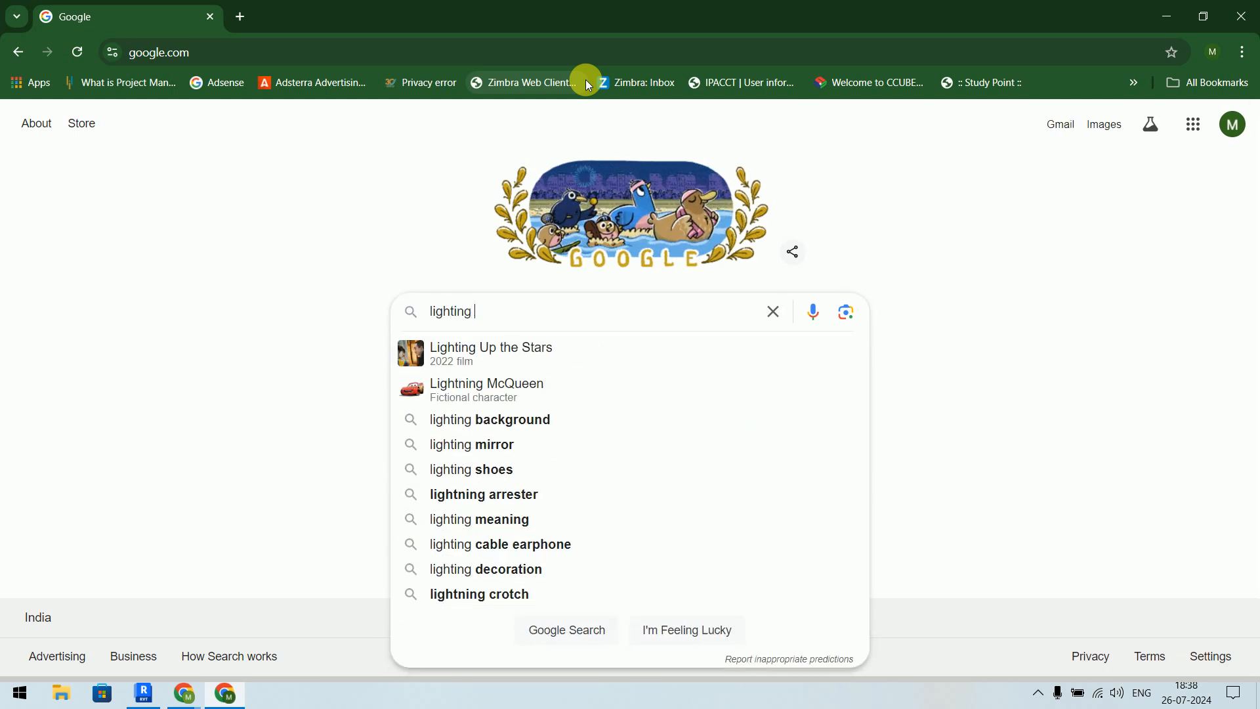
pyautogui.press('BackSpace')
pyautogui.press('BackSpace')
pyautogui.press('BackSpace')
pyautogui.press('BackSpace')
pyautogui.press('BackSpace')
pyautogui.press('BackSpace')
pyautogui.press('BackSpace')
pyautogui.press('BackSpace')
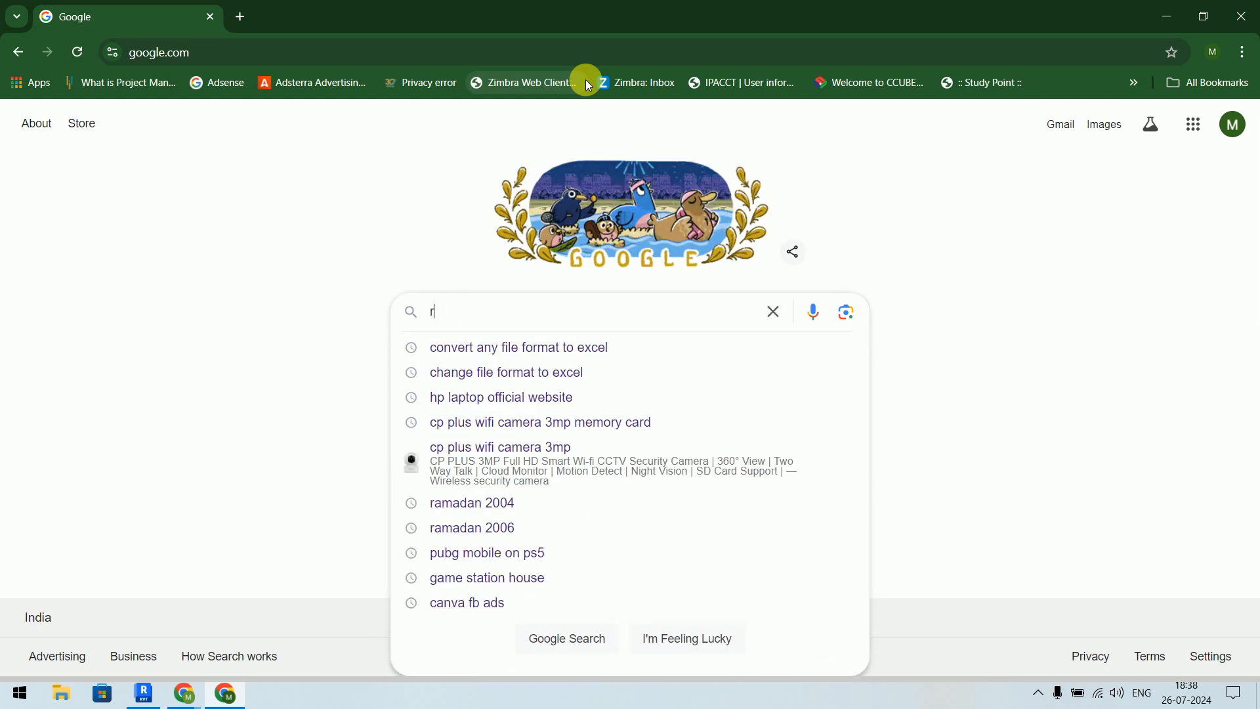
# Step: Search Google for "required lighting in space type in lux"
pyautogui.write('required')
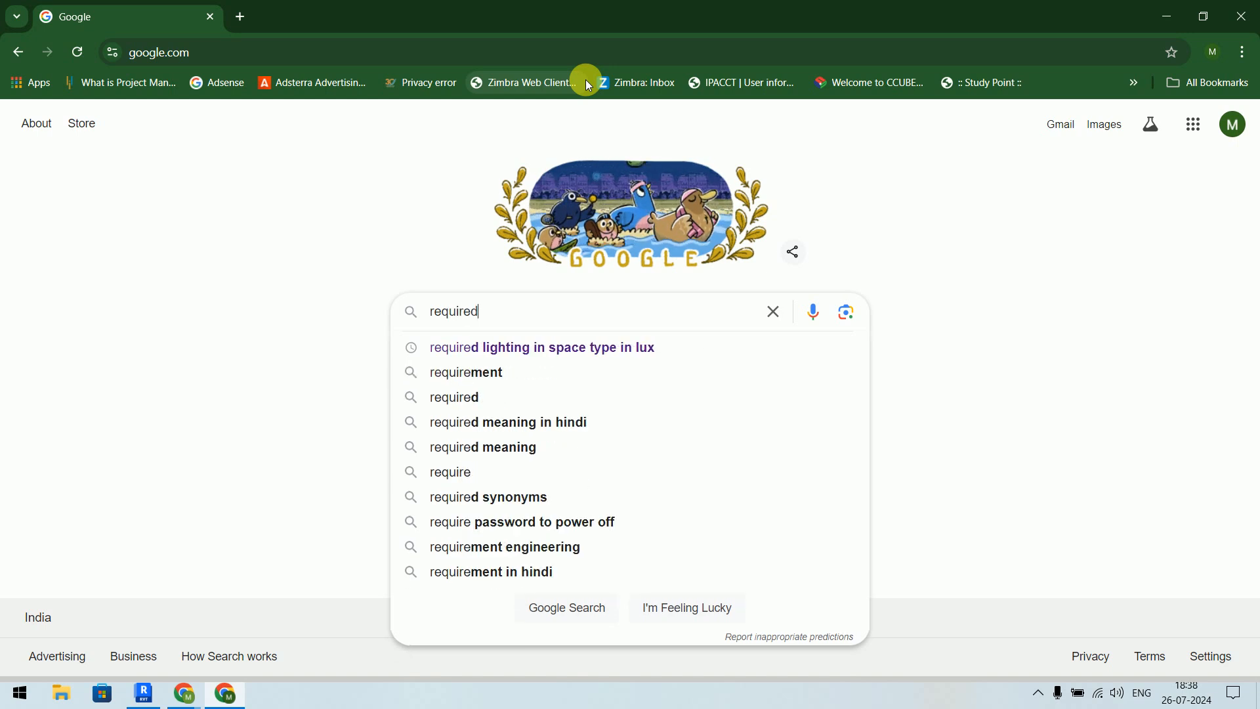
pyautogui.press('Down')
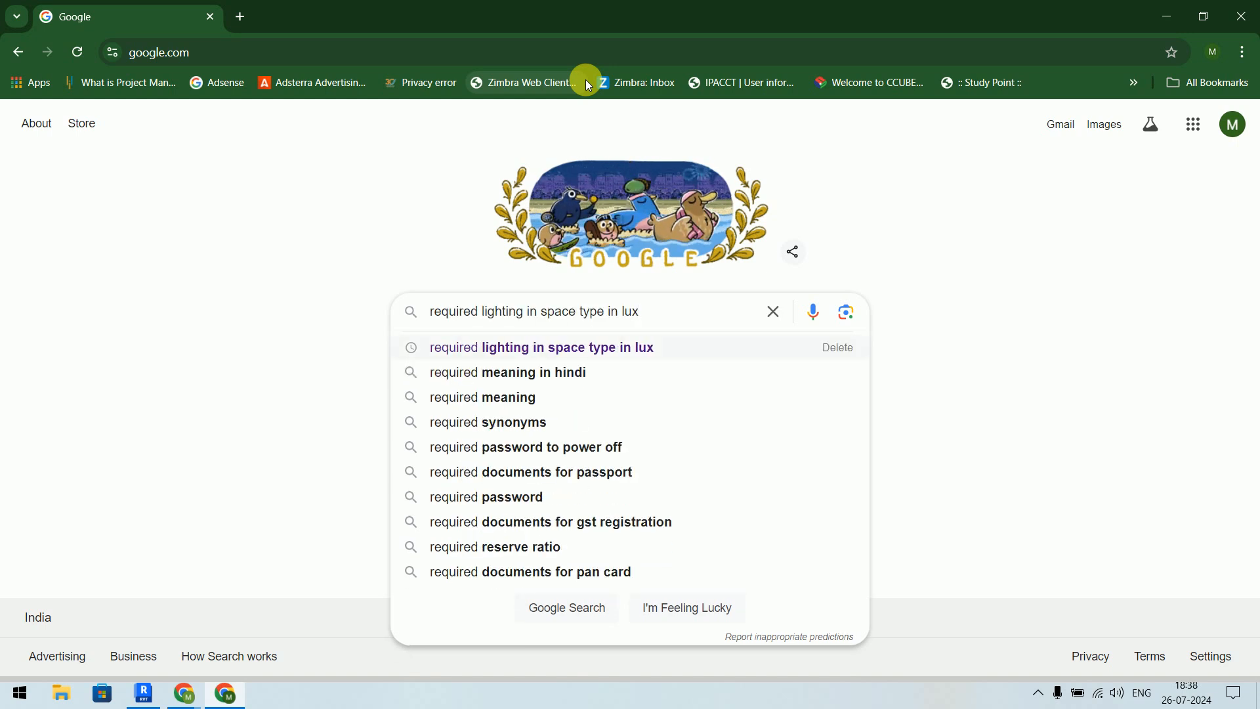
pyautogui.press('Return')
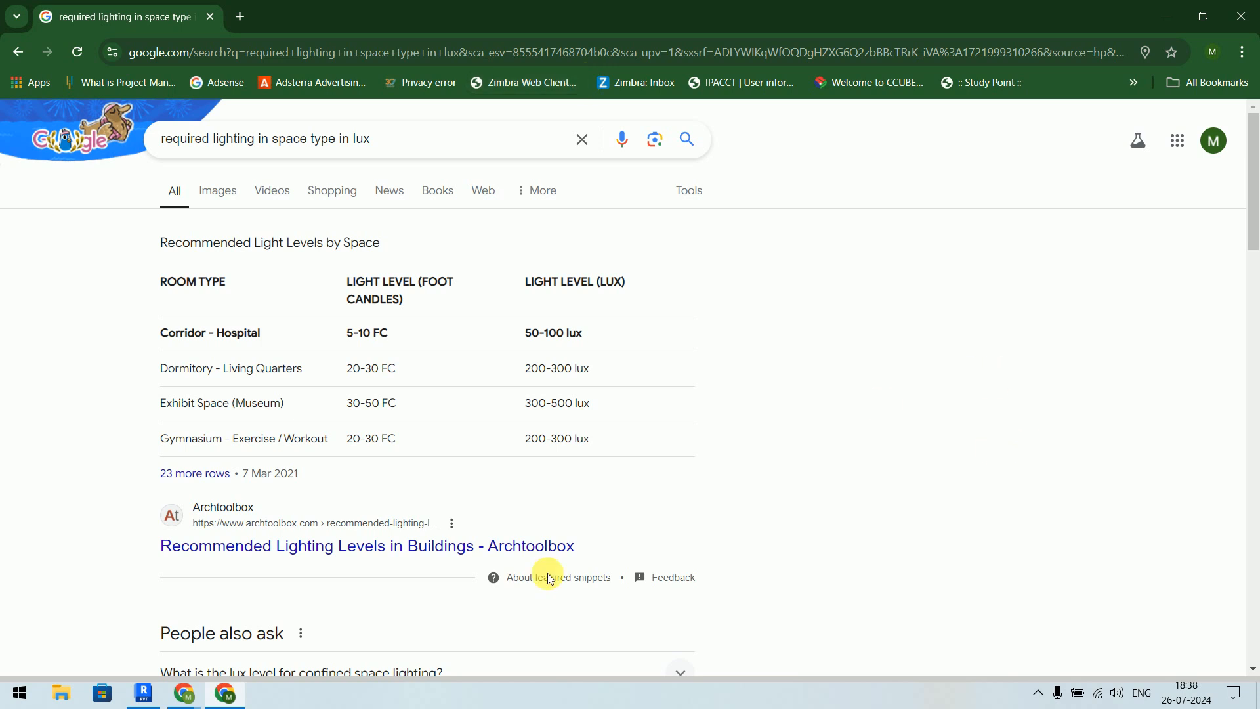
# Step: Open the Archtoolbox article "Recommended Lighting Levels in Buildings" in a new browser tab and show it
pyautogui.rightClick(362, 542)
pyautogui.click(459, 354)
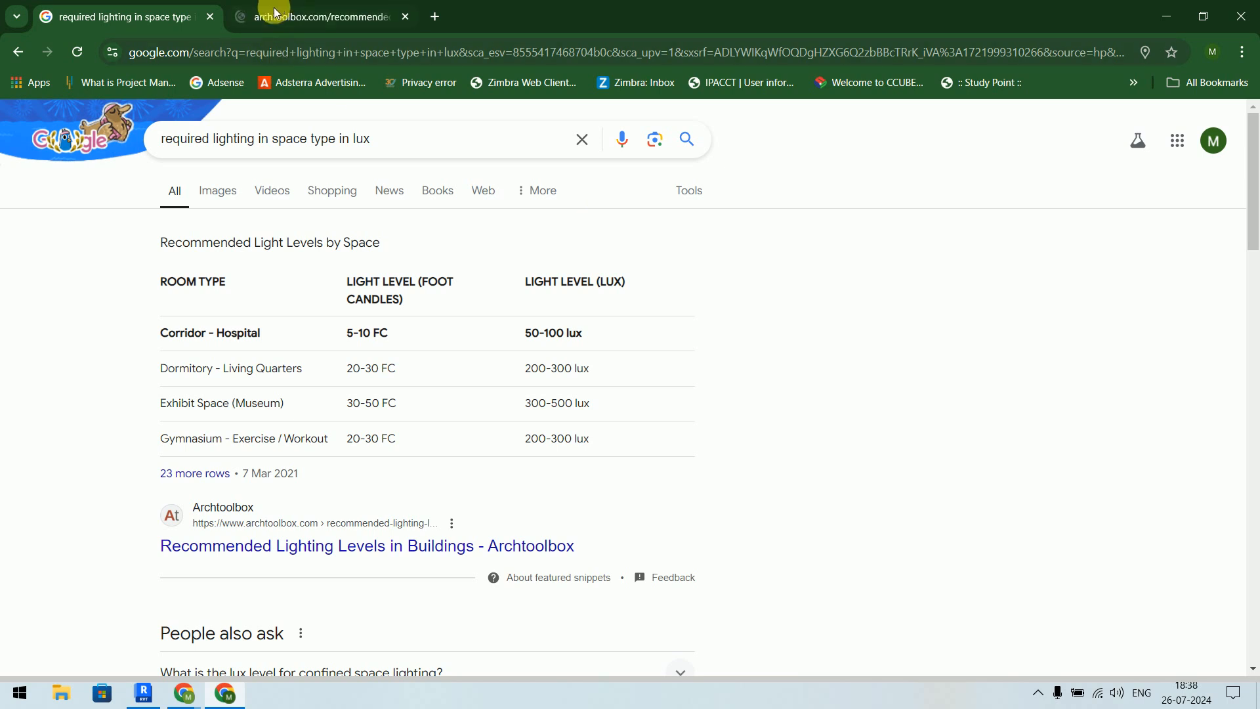
pyautogui.hotkey('ctrl', 'Tab')
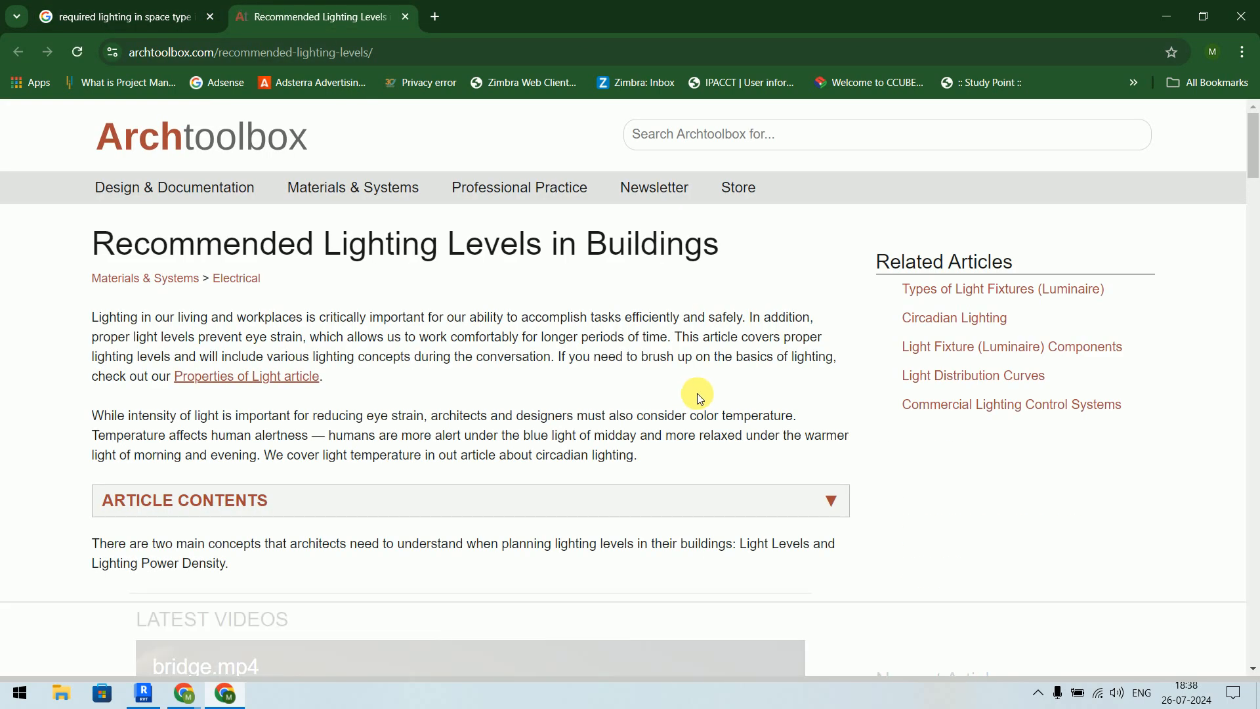
# Step: Examine the article's table of recommended light levels in lux for the different room types
pyautogui.scroll(-8, 755, 368)
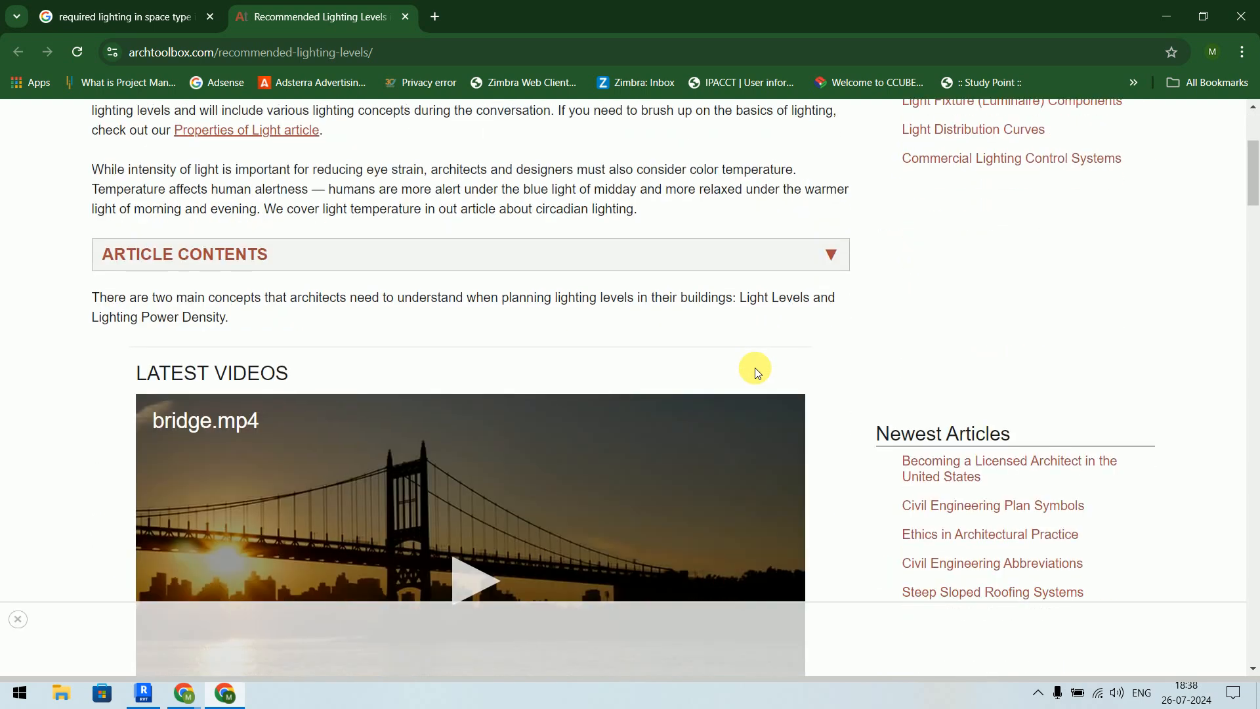
pyautogui.scroll(-15, 755, 368)
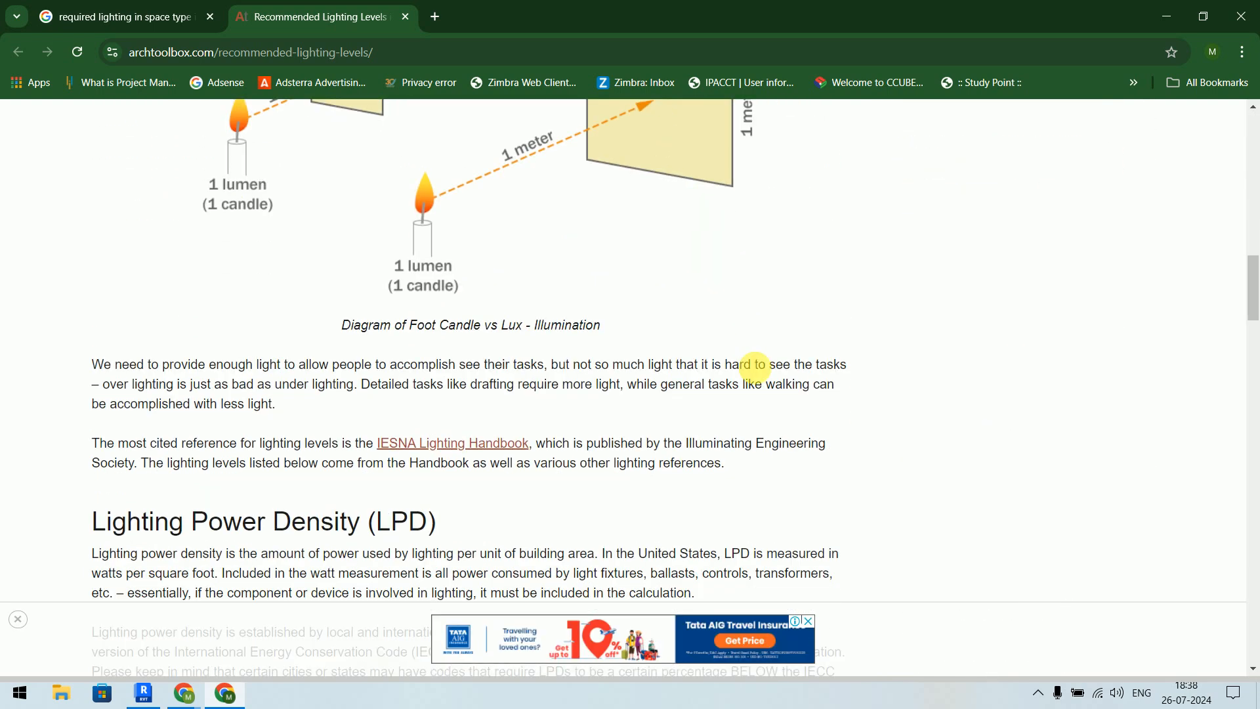
pyautogui.scroll(-9, 774, 315)
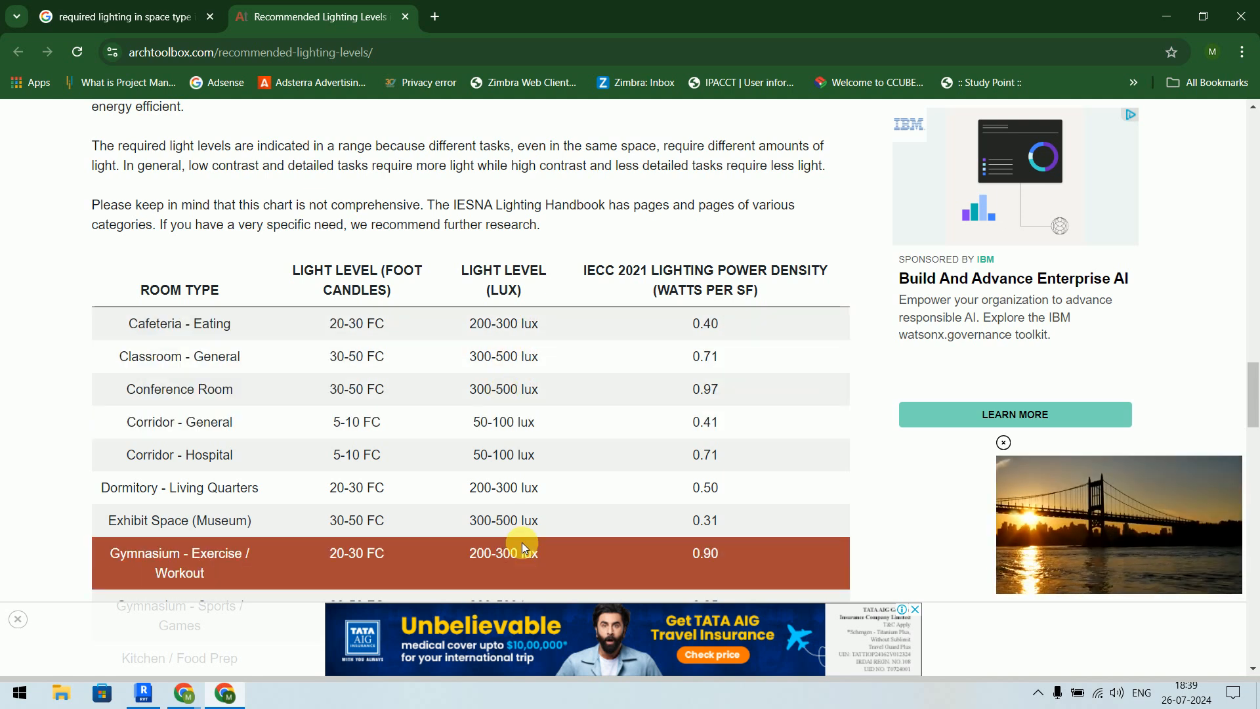
pyautogui.scroll(-20, 534, 403)
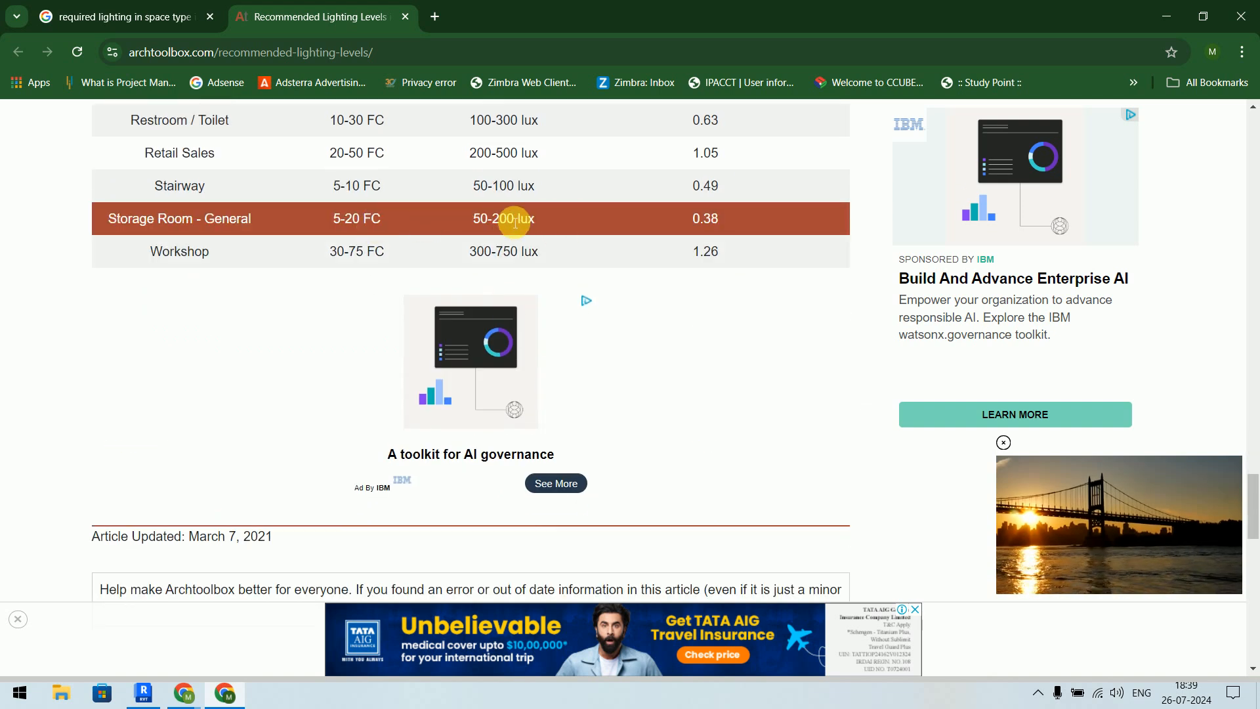
pyautogui.scroll(2, 512, 218)
pyautogui.scroll(1, 510, 216)
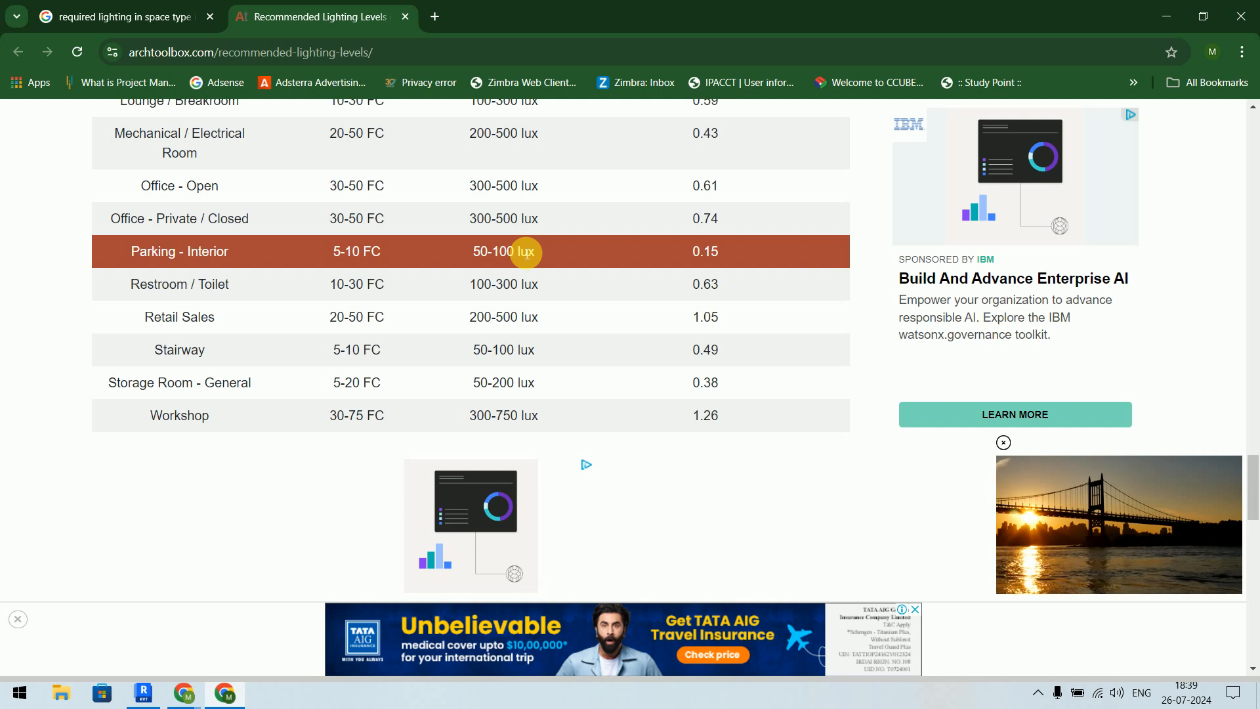
pyautogui.scroll(2, 521, 250)
pyautogui.scroll(12, 521, 247)
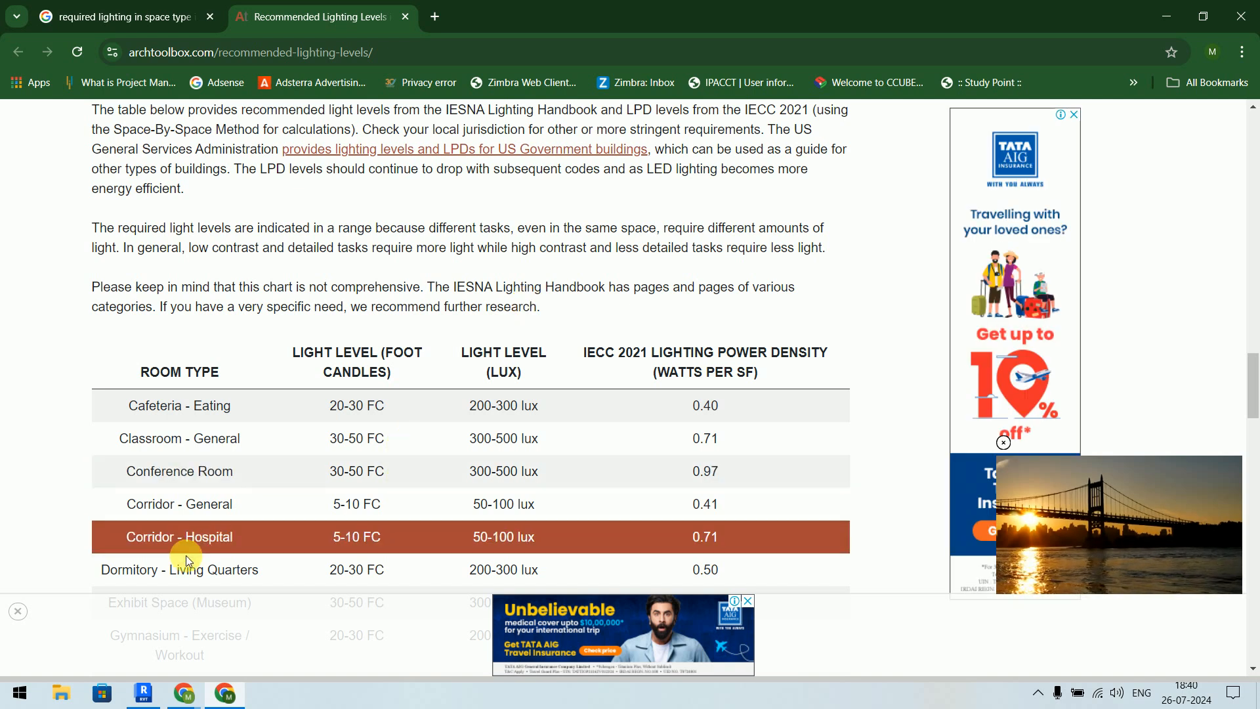
# Step: Switch back to Revit and start a new parameter in the Project Parameters settings
pyautogui.click(143, 693)
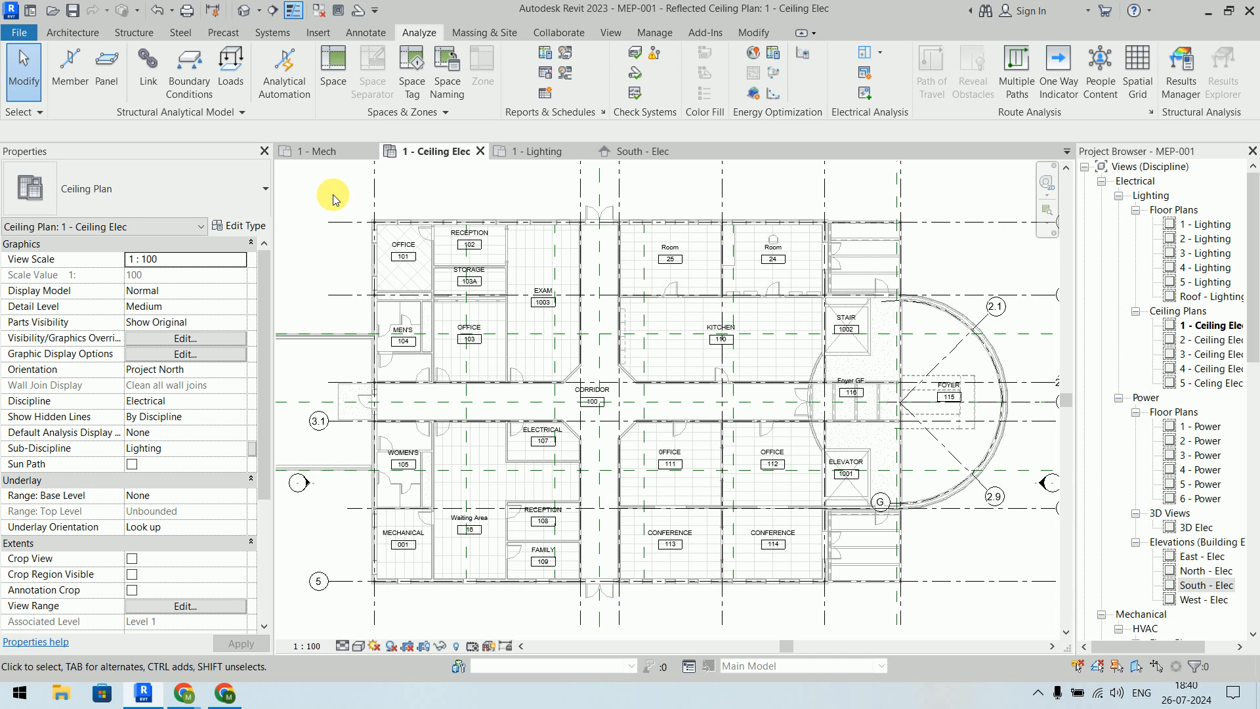
pyautogui.click(656, 33)
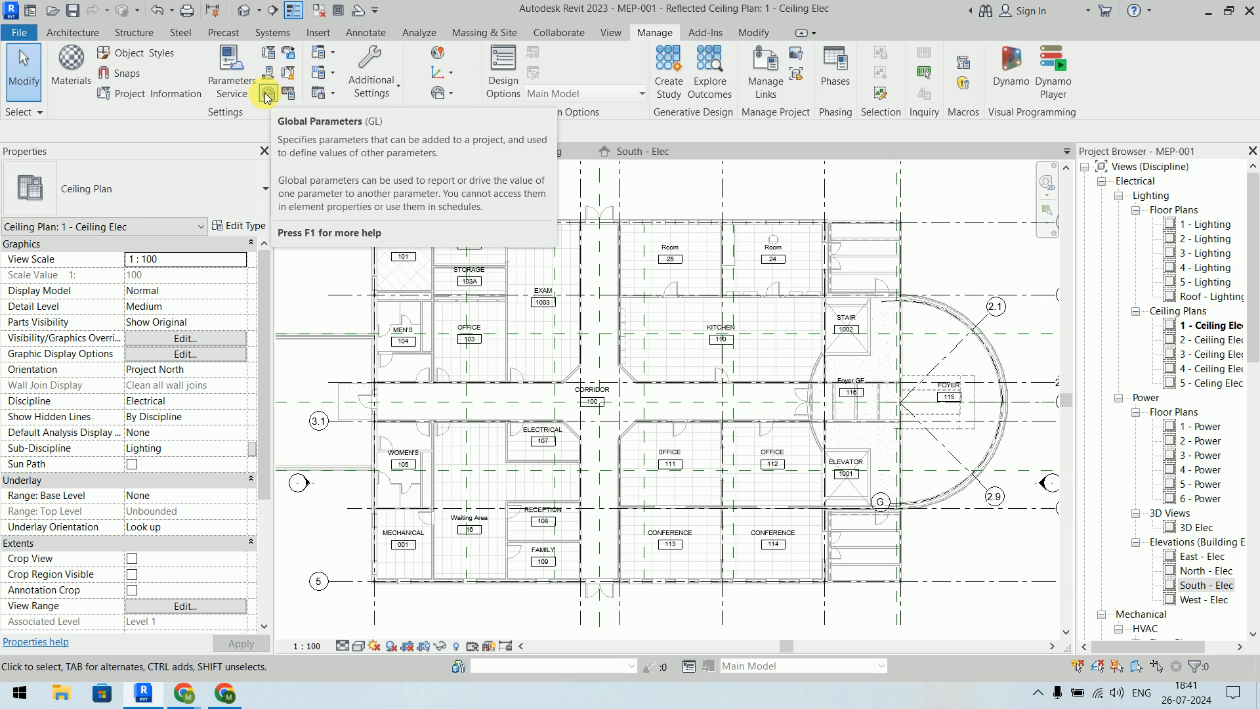
pyautogui.click(274, 55)
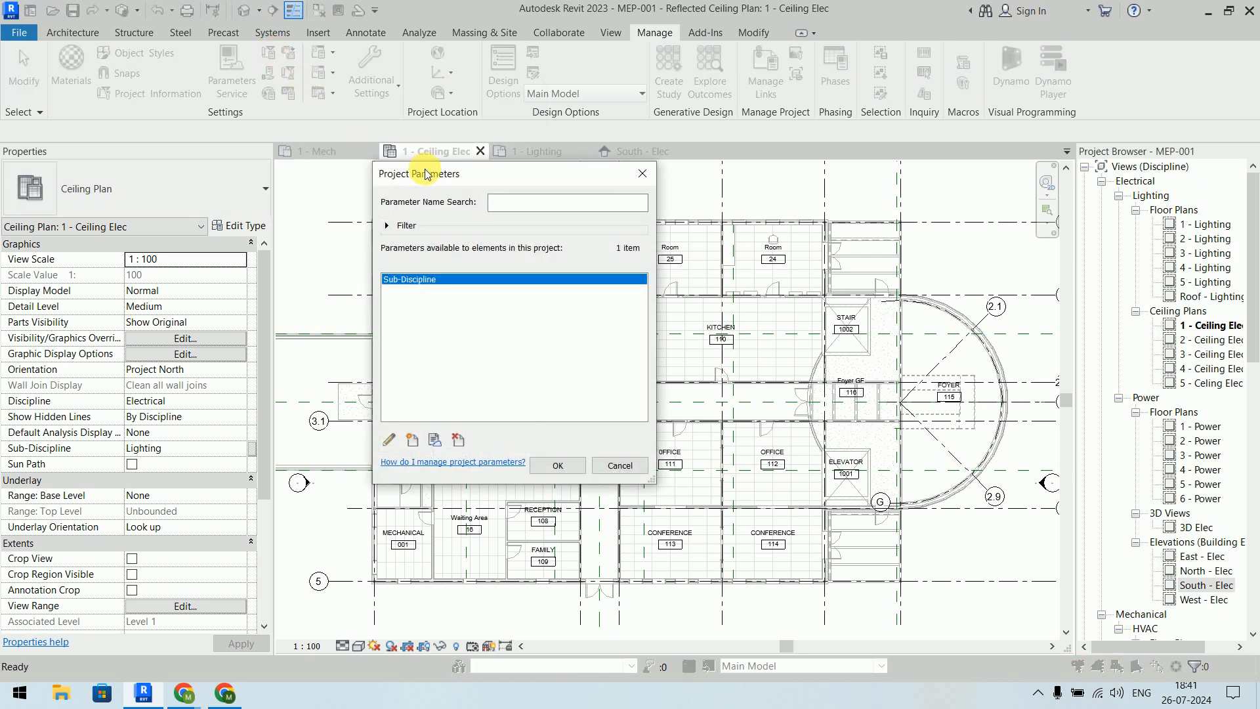
pyautogui.moveTo(427, 173); pyautogui.dragTo(395, 200)
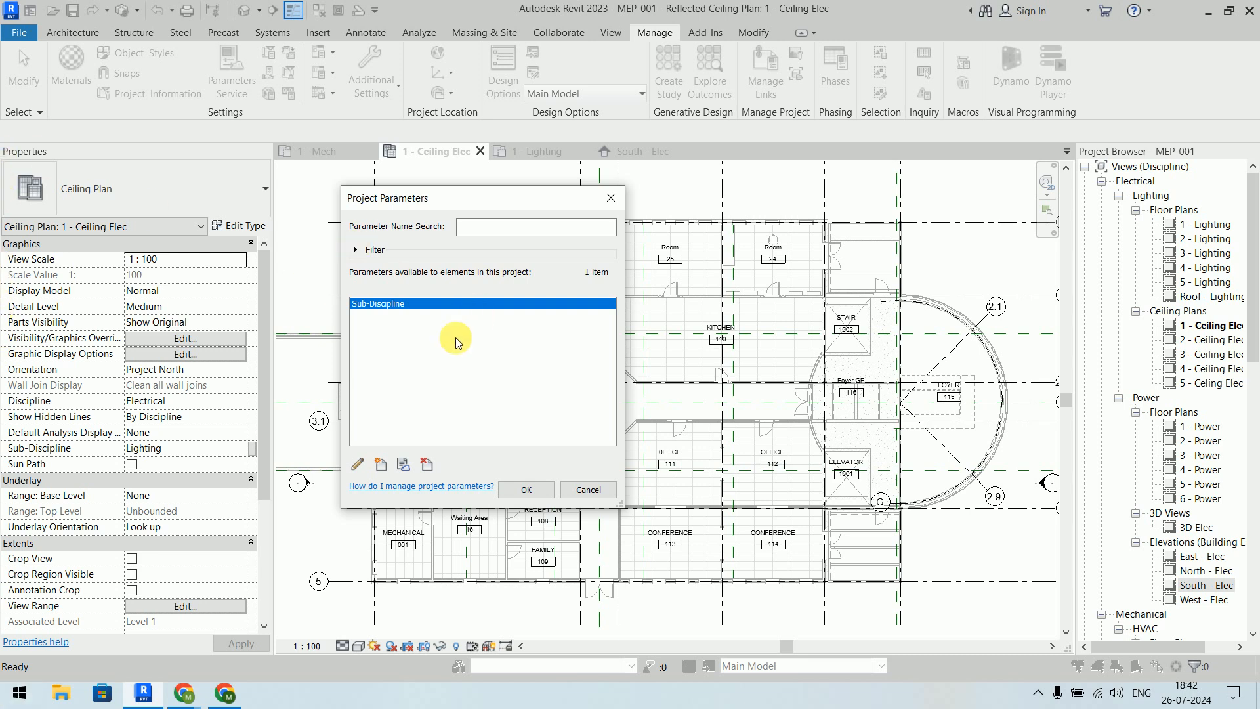
pyautogui.click(382, 465)
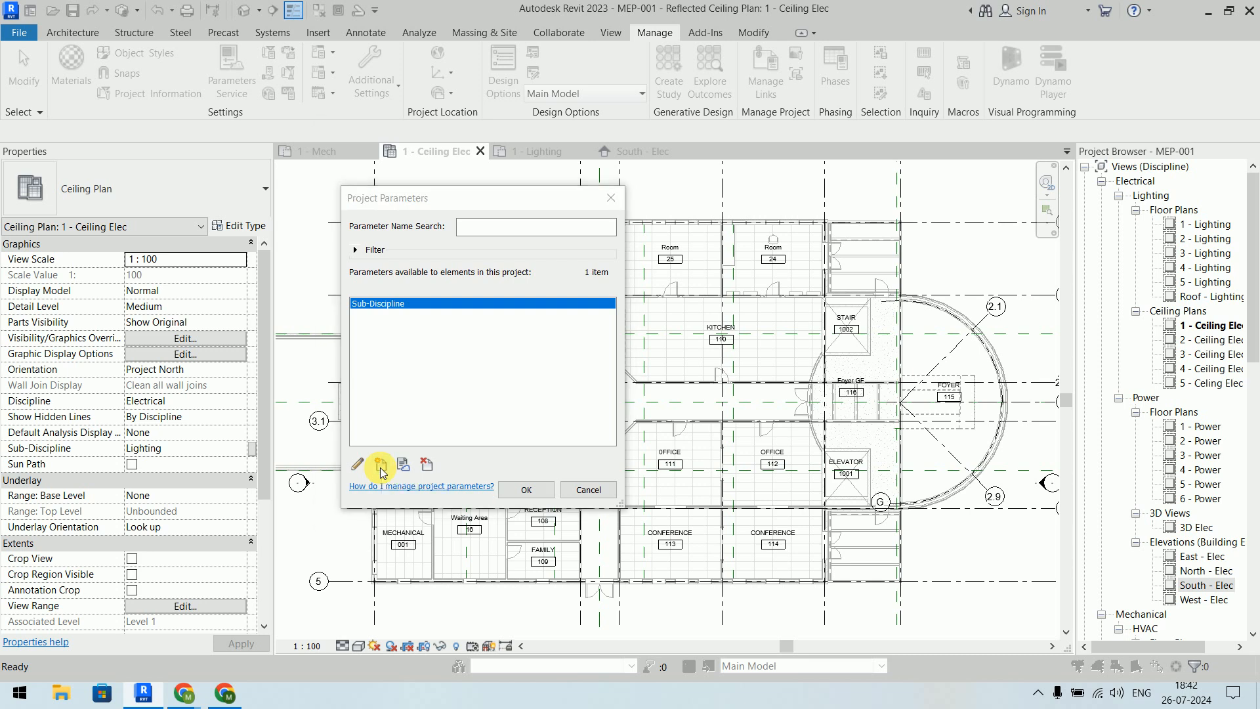
pyautogui.moveTo(430, 136); pyautogui.dragTo(512, 138)
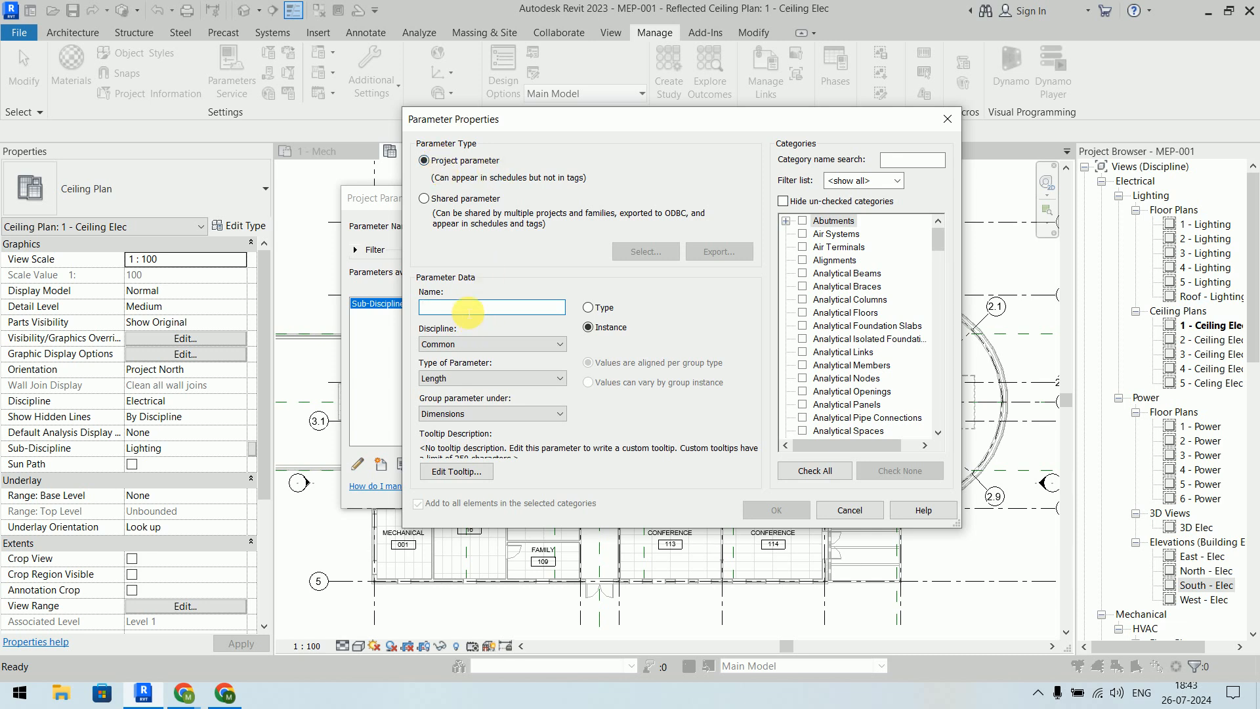
# Step: Name the new project parameter "Required Lighting" and set its discipline to Electrical and its type to Illuminance
pyautogui.write('Required')
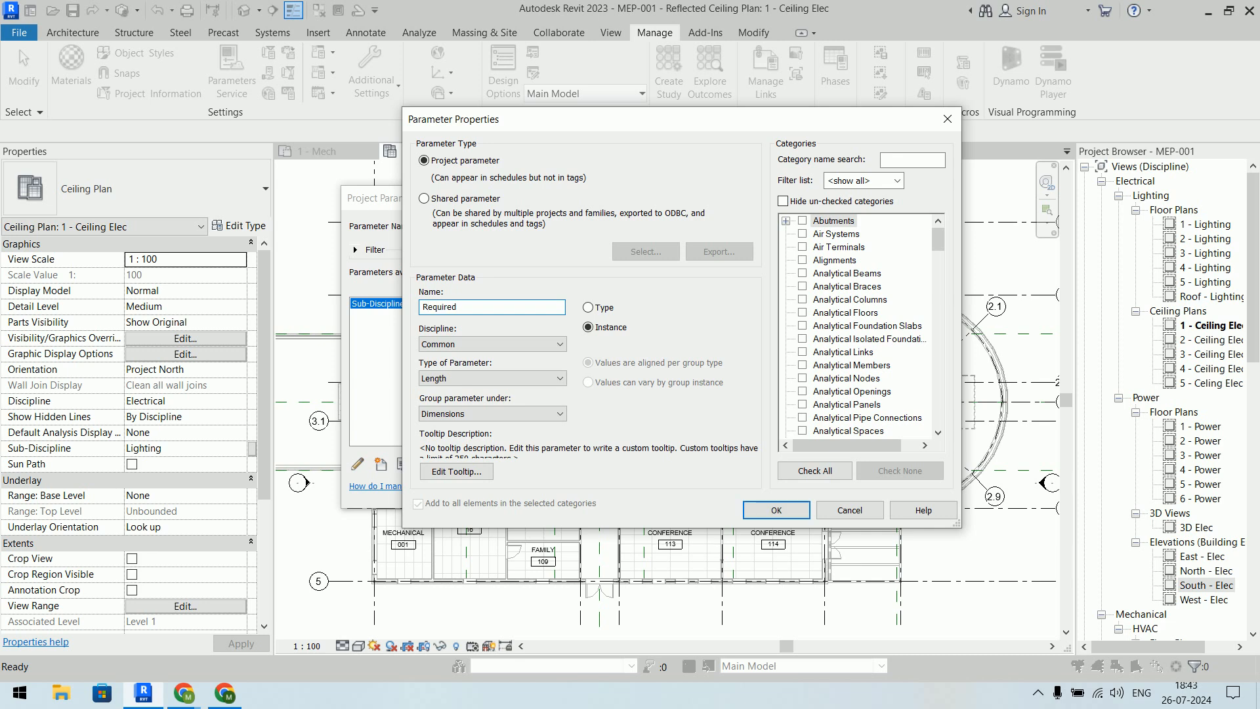
pyautogui.write(' Lighting')
pyautogui.click(502, 345)
pyautogui.click(486, 368)
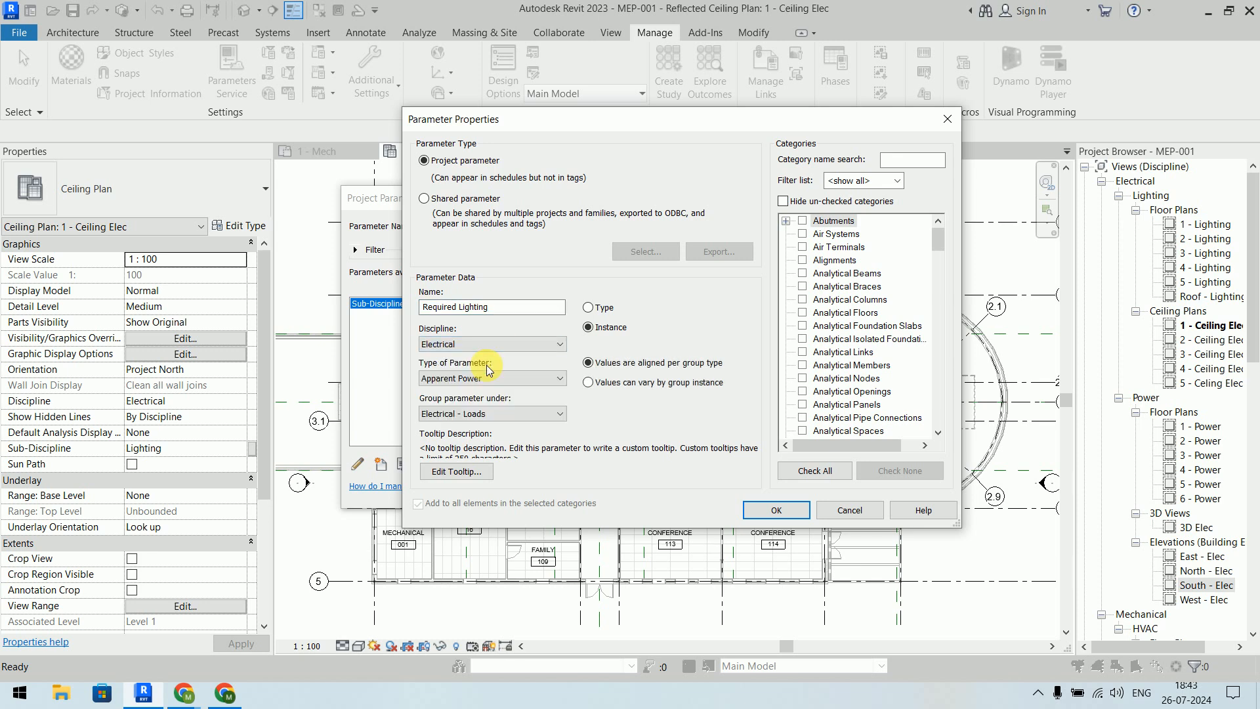
pyautogui.click(470, 380)
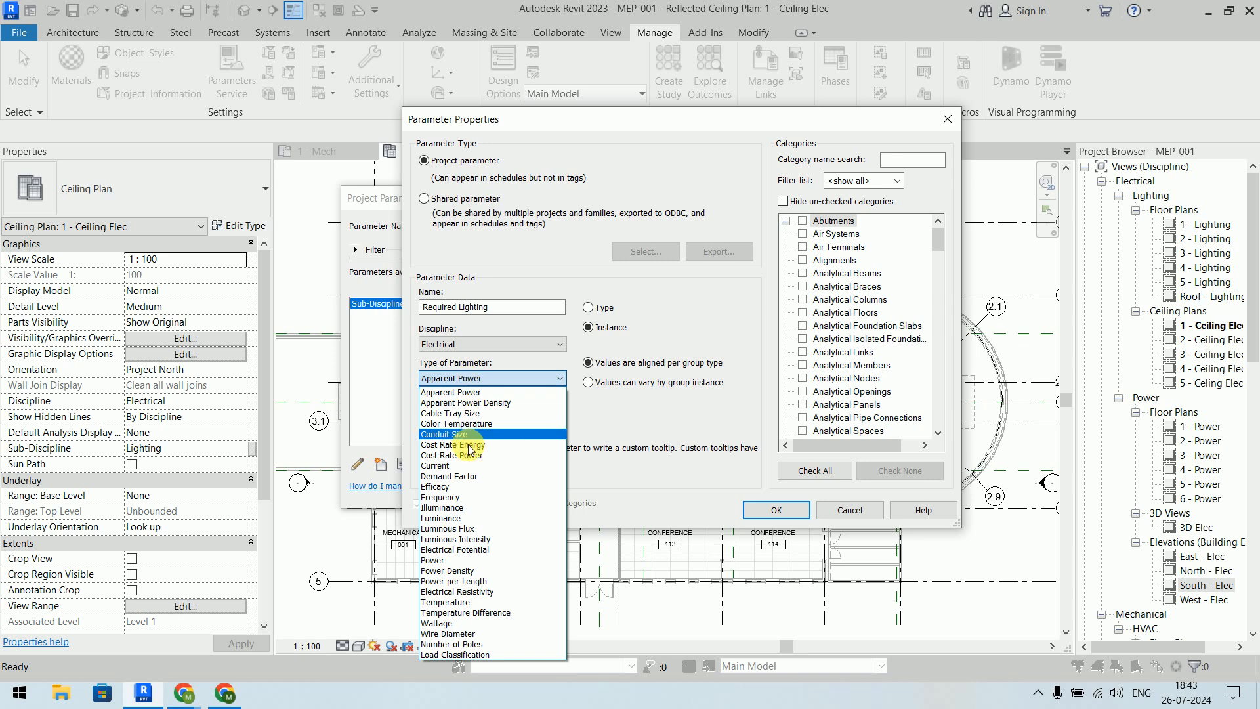
pyautogui.click(476, 509)
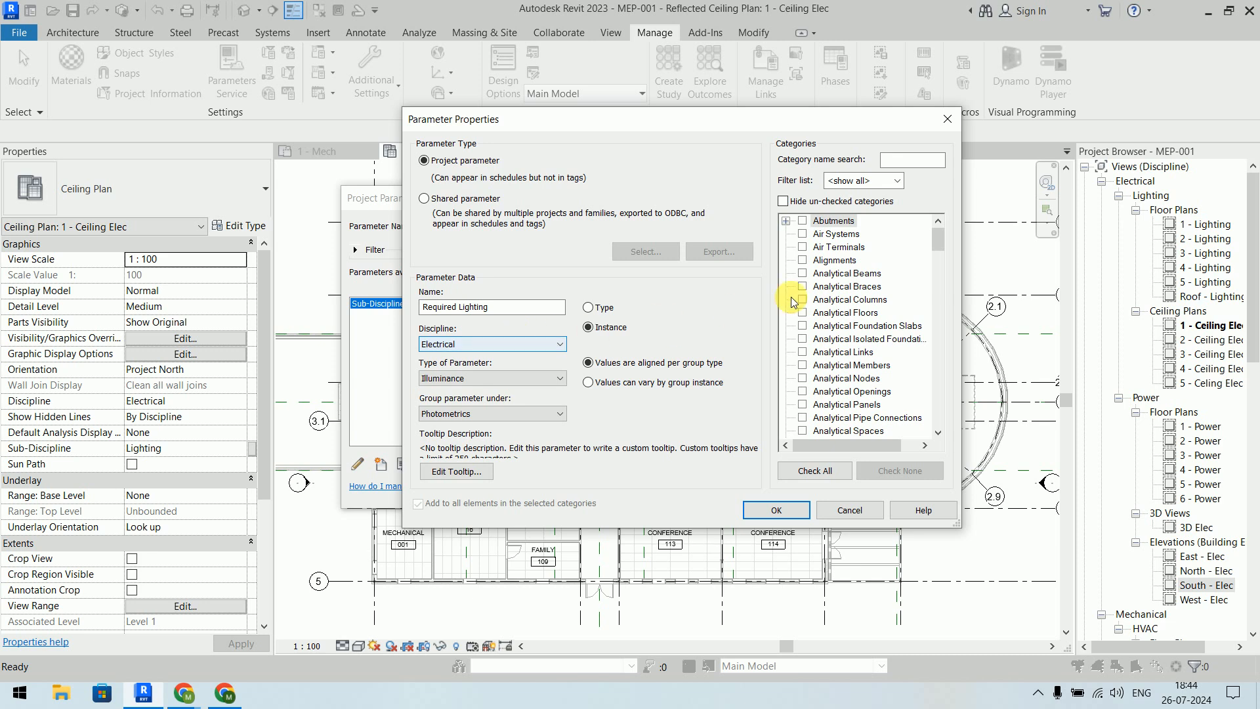
# Step: Assign the Required Lighting parameter to the Spaces category
pyautogui.scroll(-3, 937, 263)
pyautogui.moveTo(938, 262); pyautogui.dragTo(948, 385)
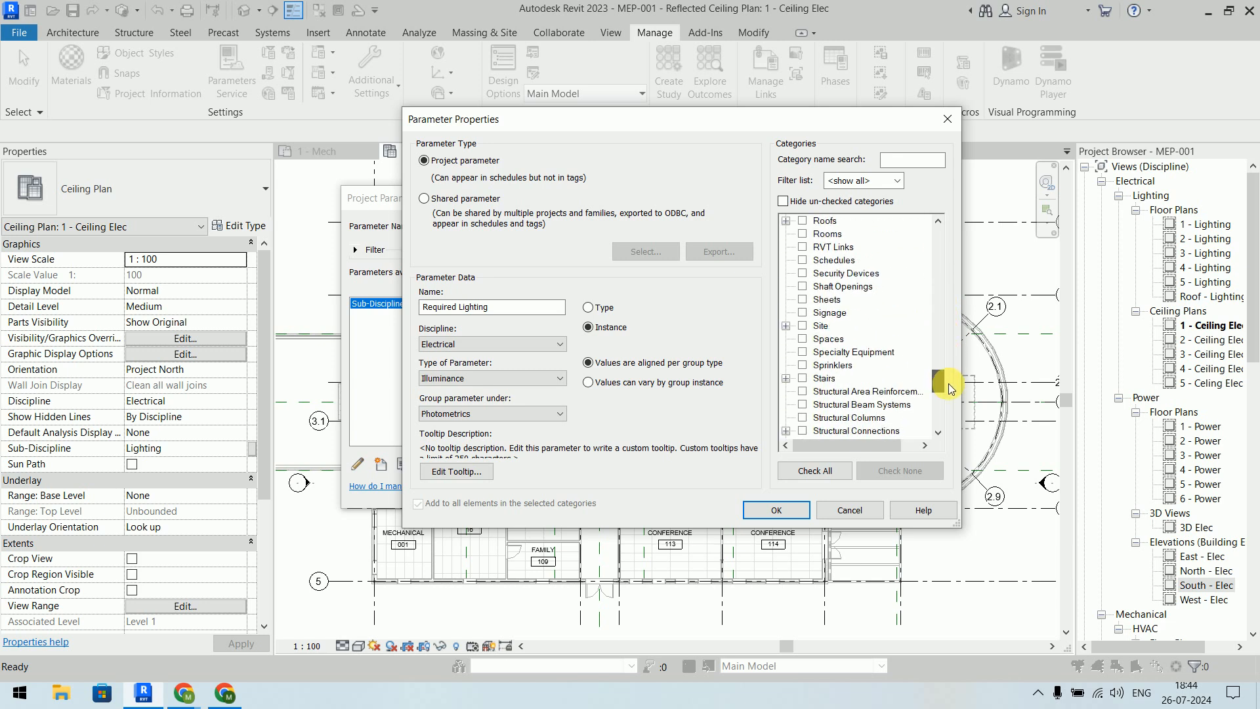
pyautogui.click(804, 338)
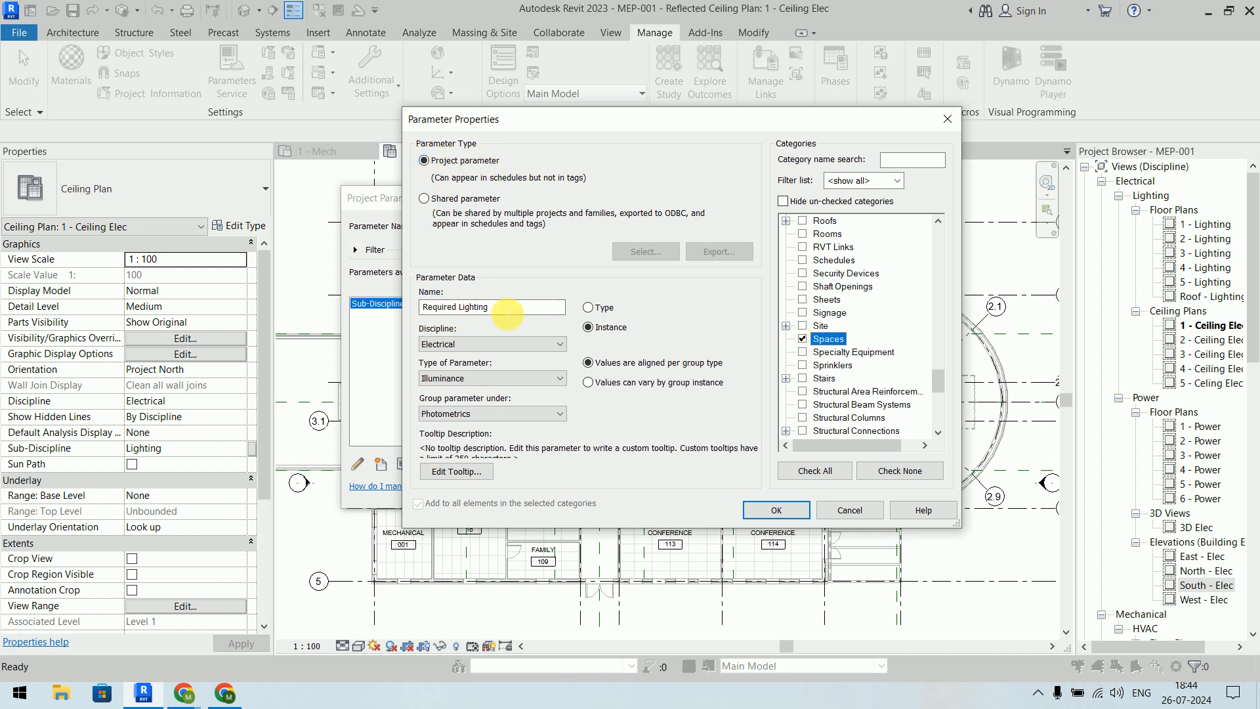
# Step: Save the Required Lighting parameter, recheck its assigned category, and close the project parameters settings
pyautogui.click(485, 346)
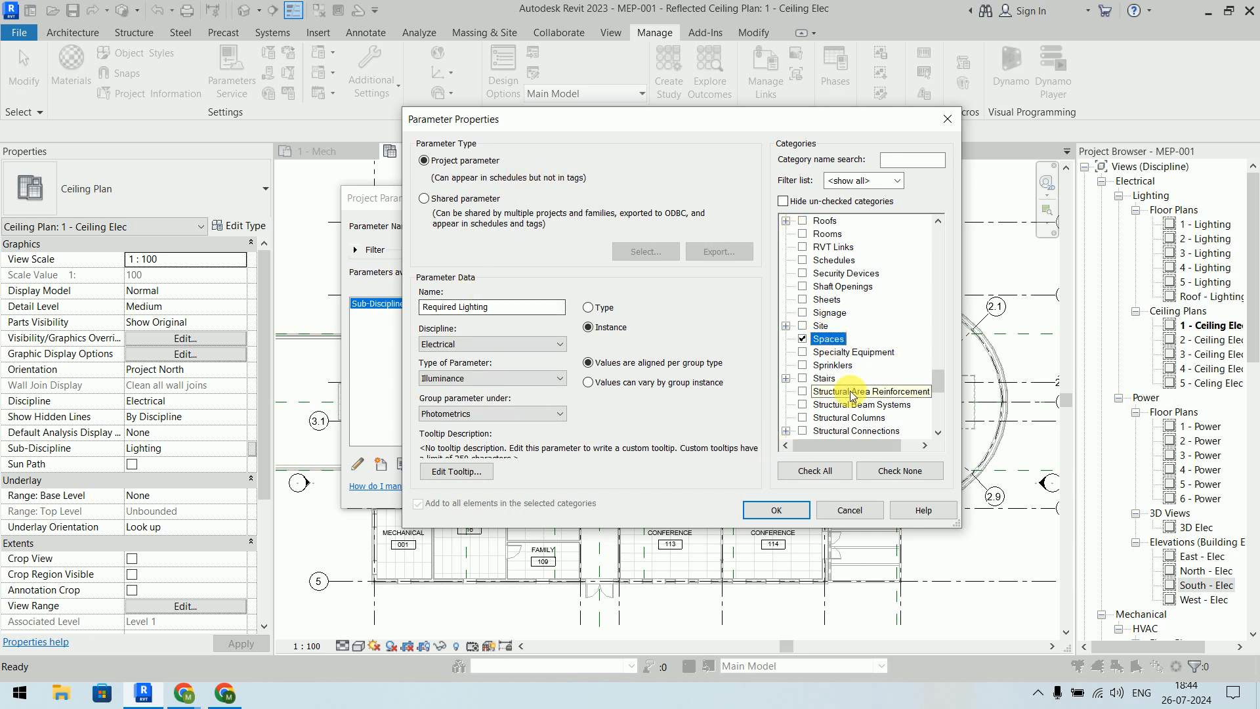
pyautogui.click(777, 510)
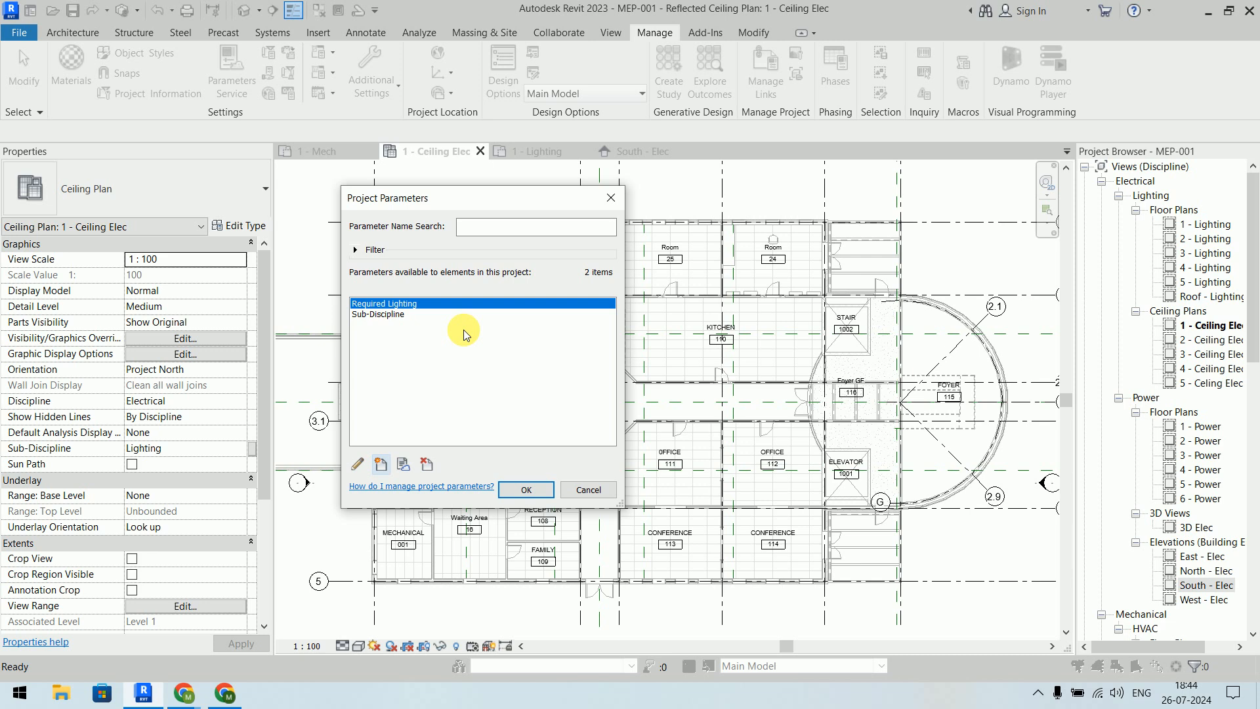
pyautogui.click(359, 466)
pyautogui.moveTo(553, 115)
pyautogui.mouseDown()
pyautogui.moveTo(722, 106)
pyautogui.moveTo(792, 120)
pyautogui.mouseUp()
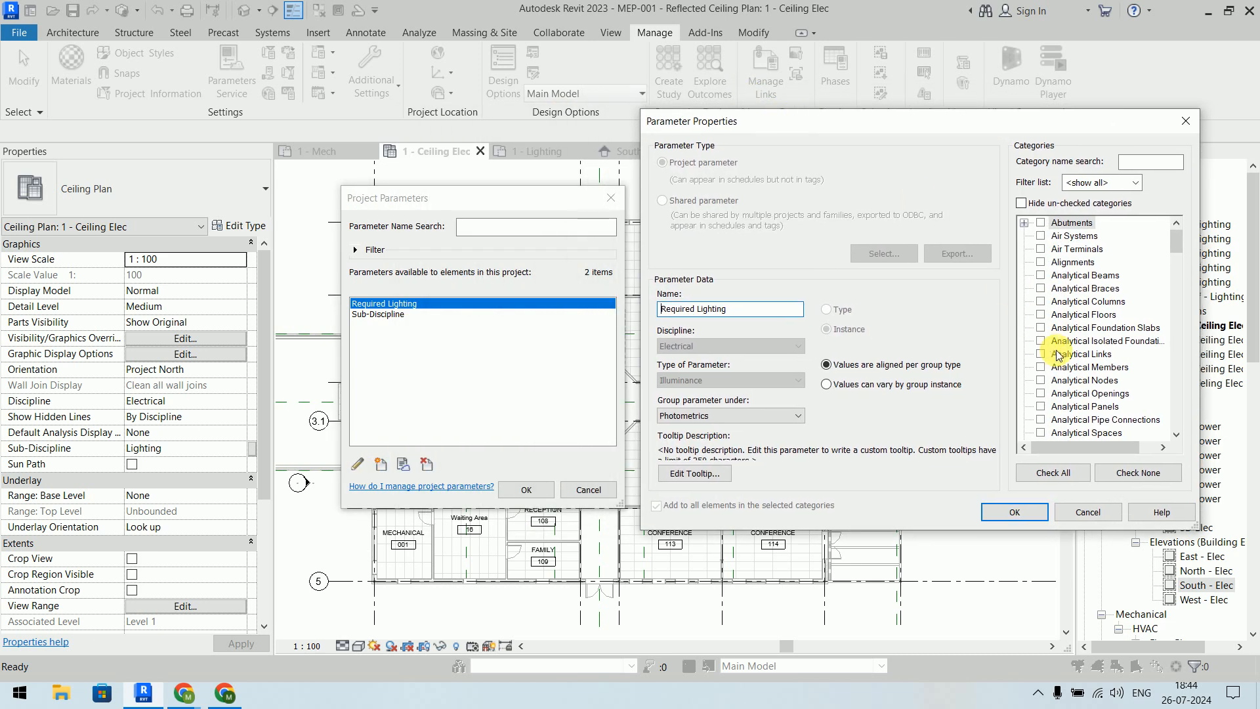
pyautogui.scroll(-20, 1058, 355)
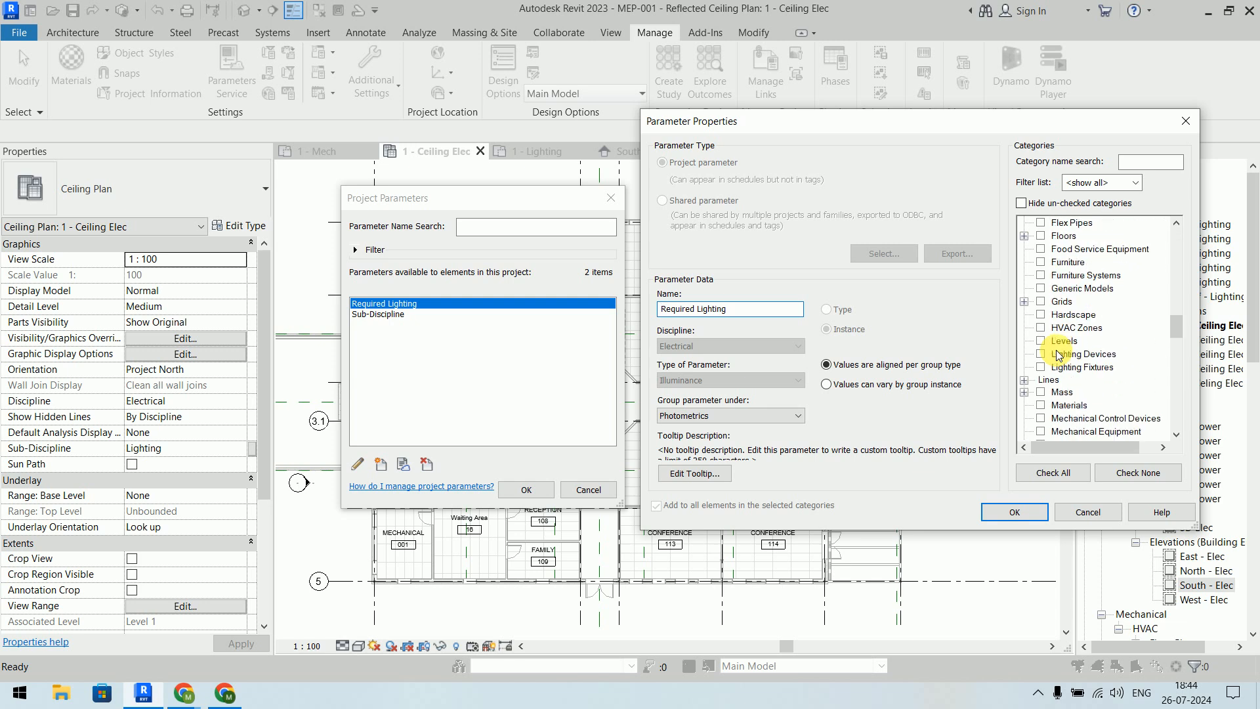
pyautogui.scroll(-5, 1058, 355)
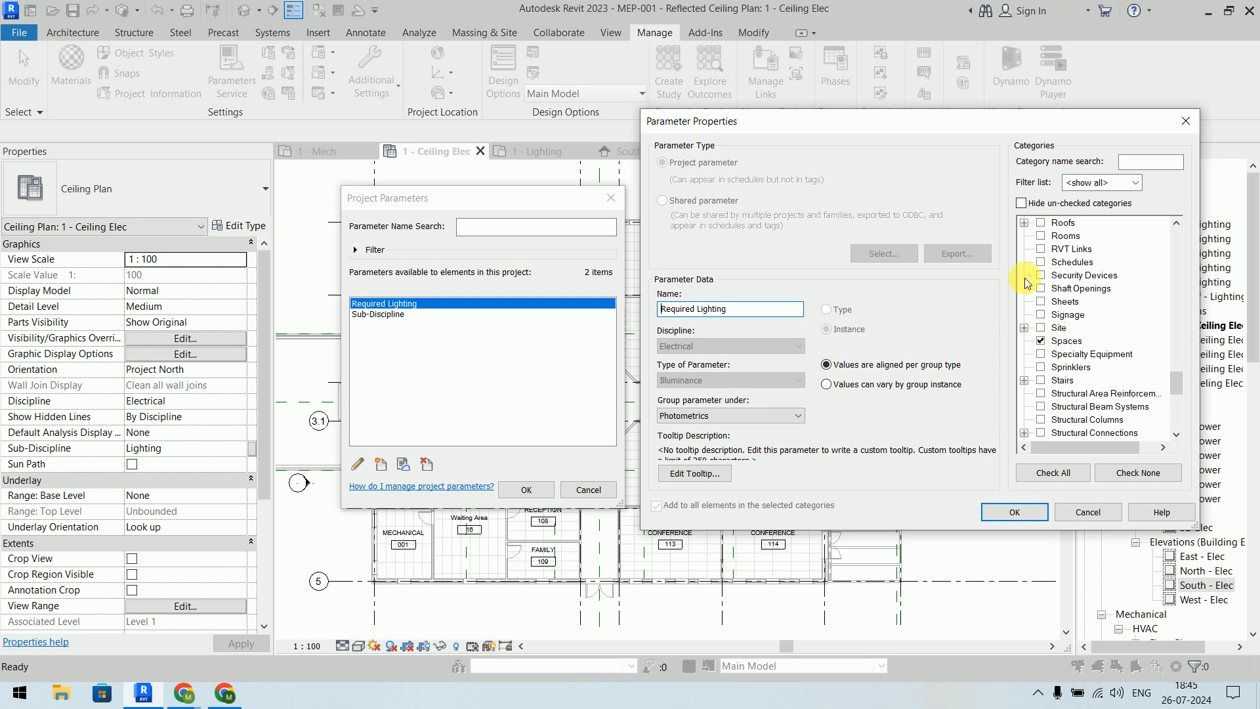
pyautogui.click(1014, 512)
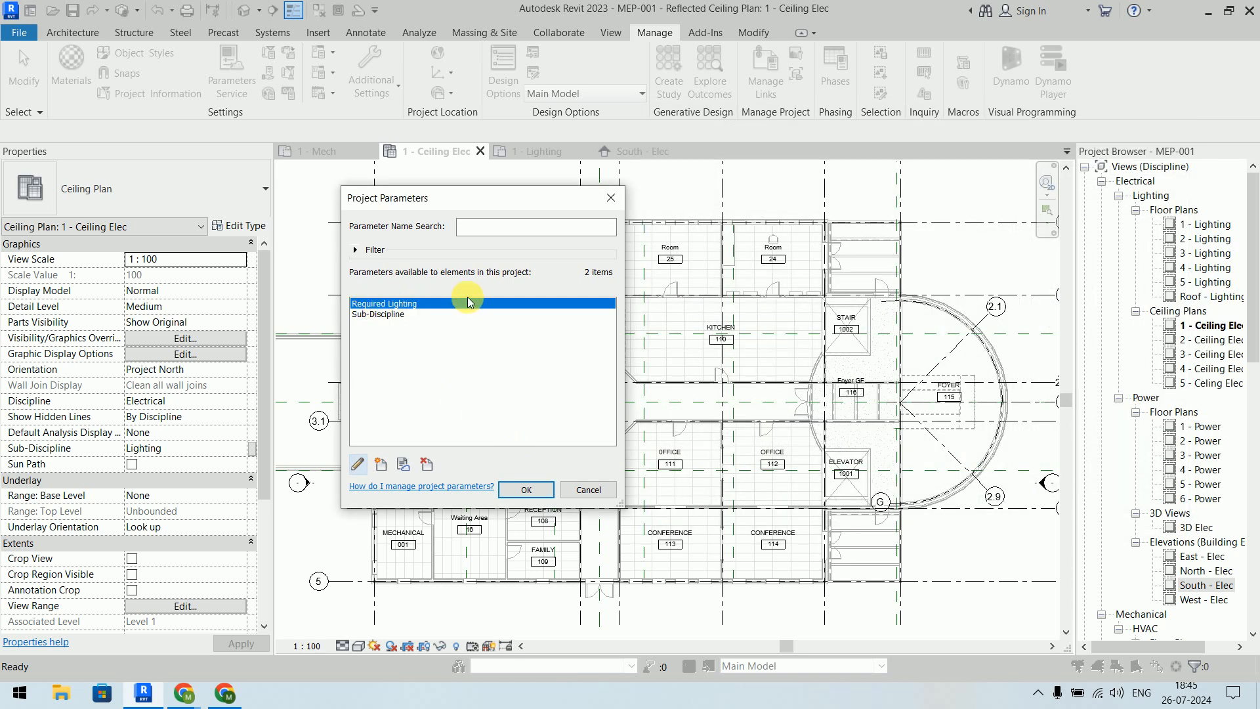
pyautogui.click(532, 489)
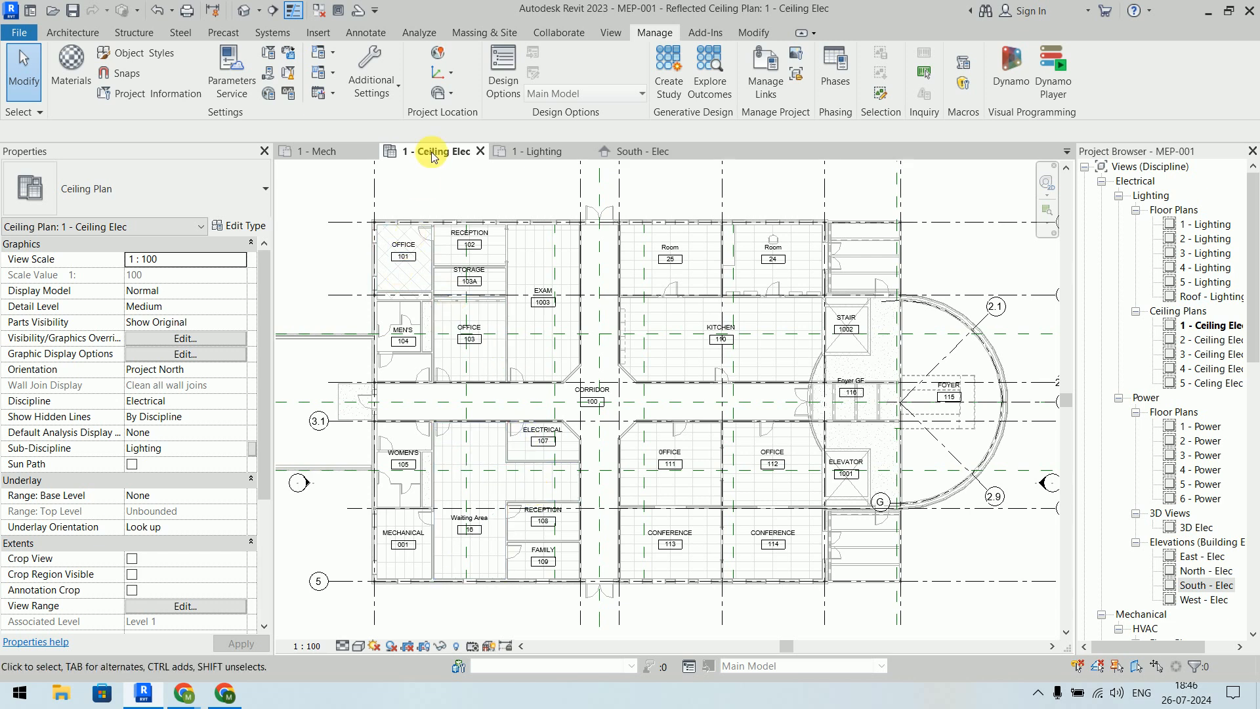
# Step: Create a new schedule for the Spaces category as a schedule of keys with the key name Space Style
pyautogui.click(426, 32)
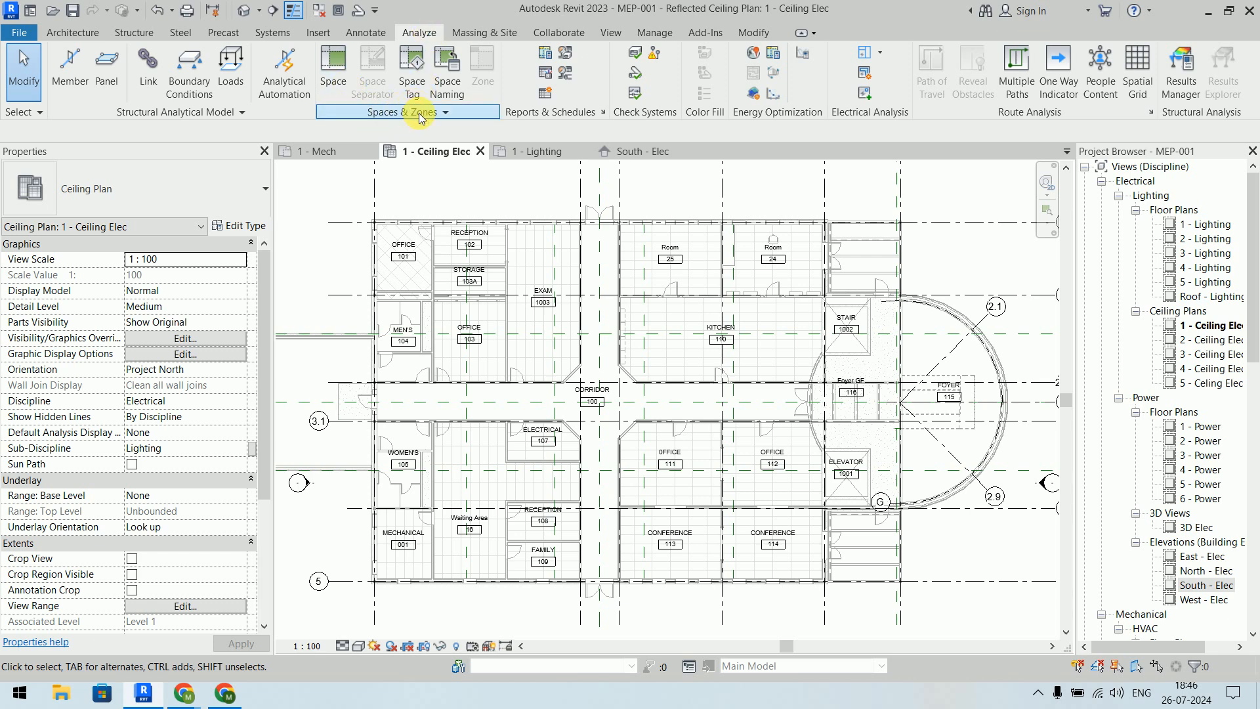
pyautogui.click(546, 93)
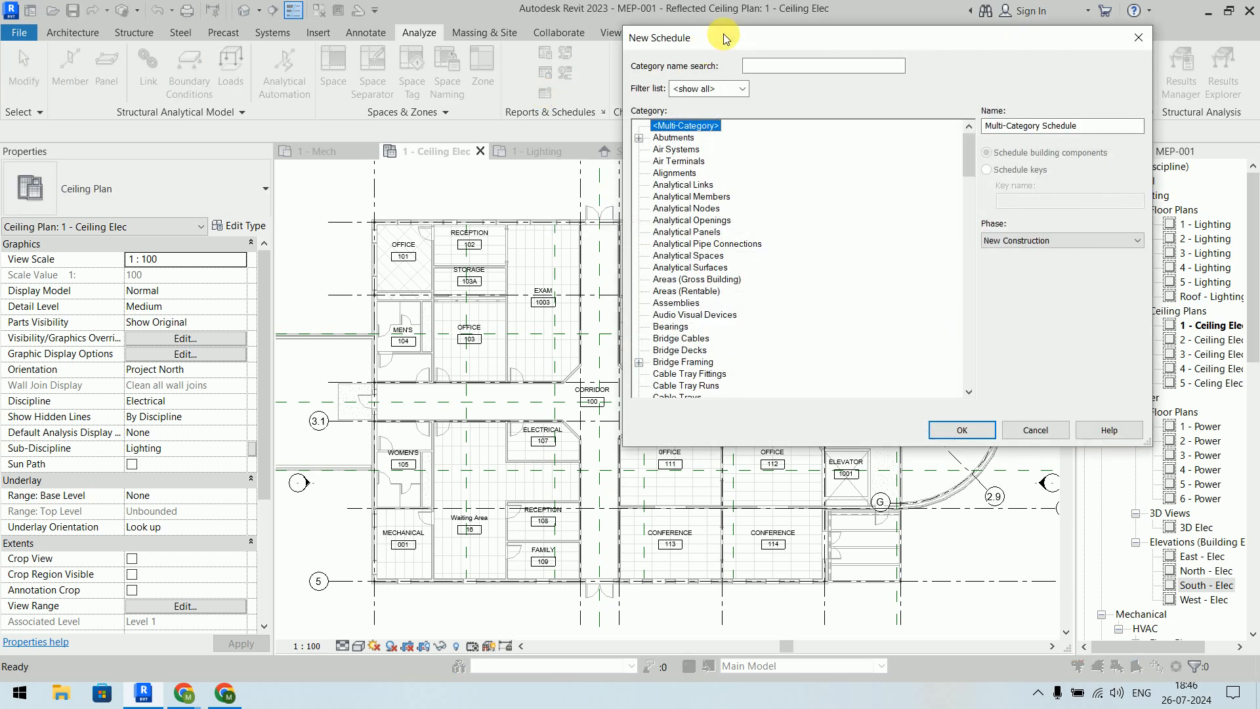
pyautogui.moveTo(723, 33); pyautogui.dragTo(422, 126)
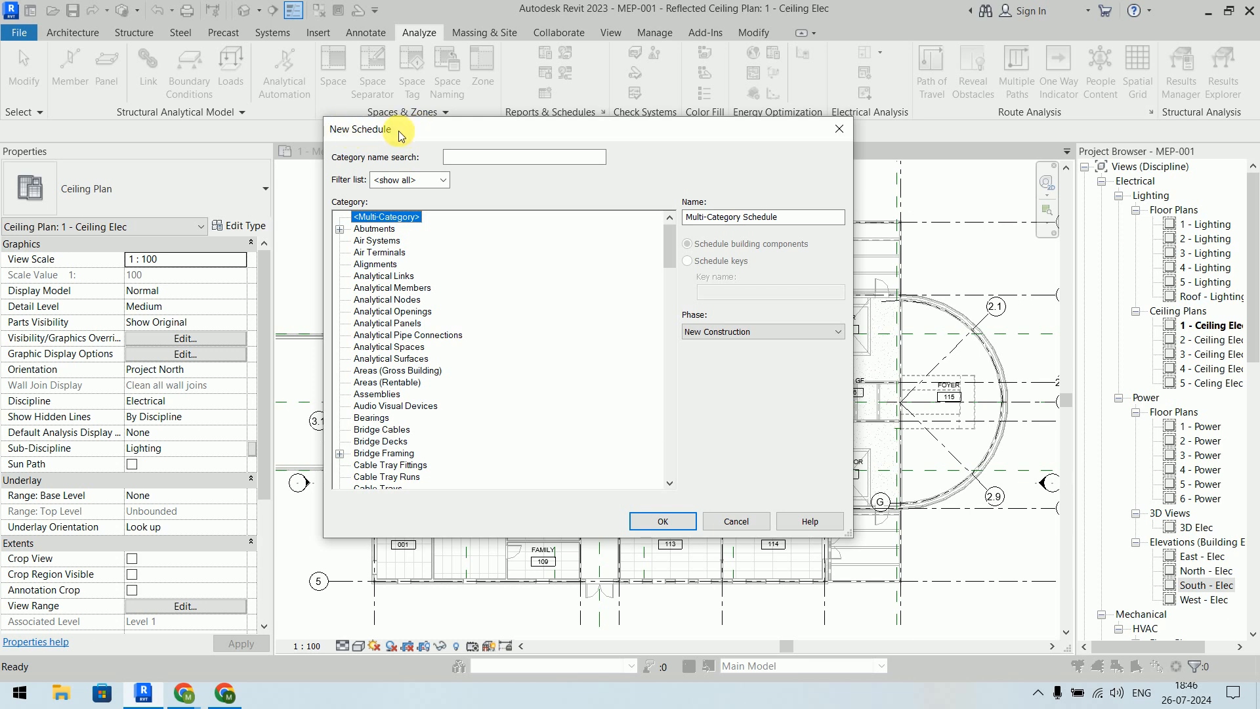
pyautogui.moveTo(669, 242); pyautogui.dragTo(679, 464)
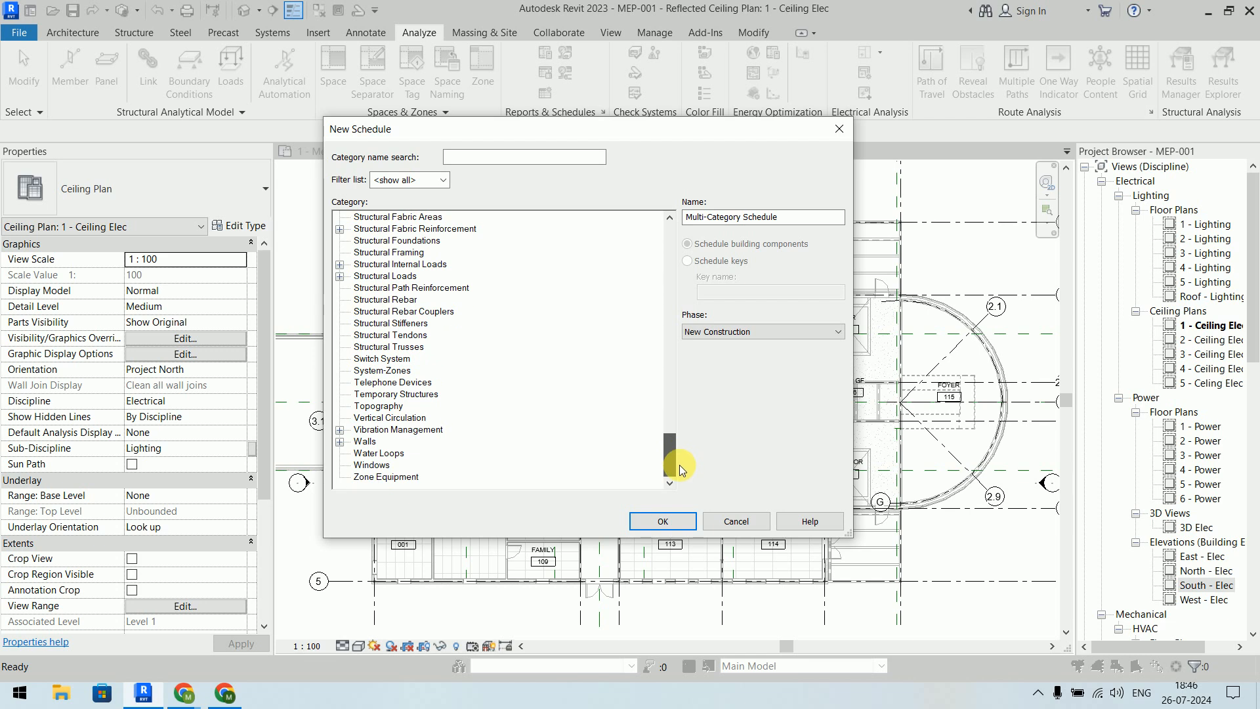
pyautogui.moveTo(679, 462); pyautogui.dragTo(679, 426)
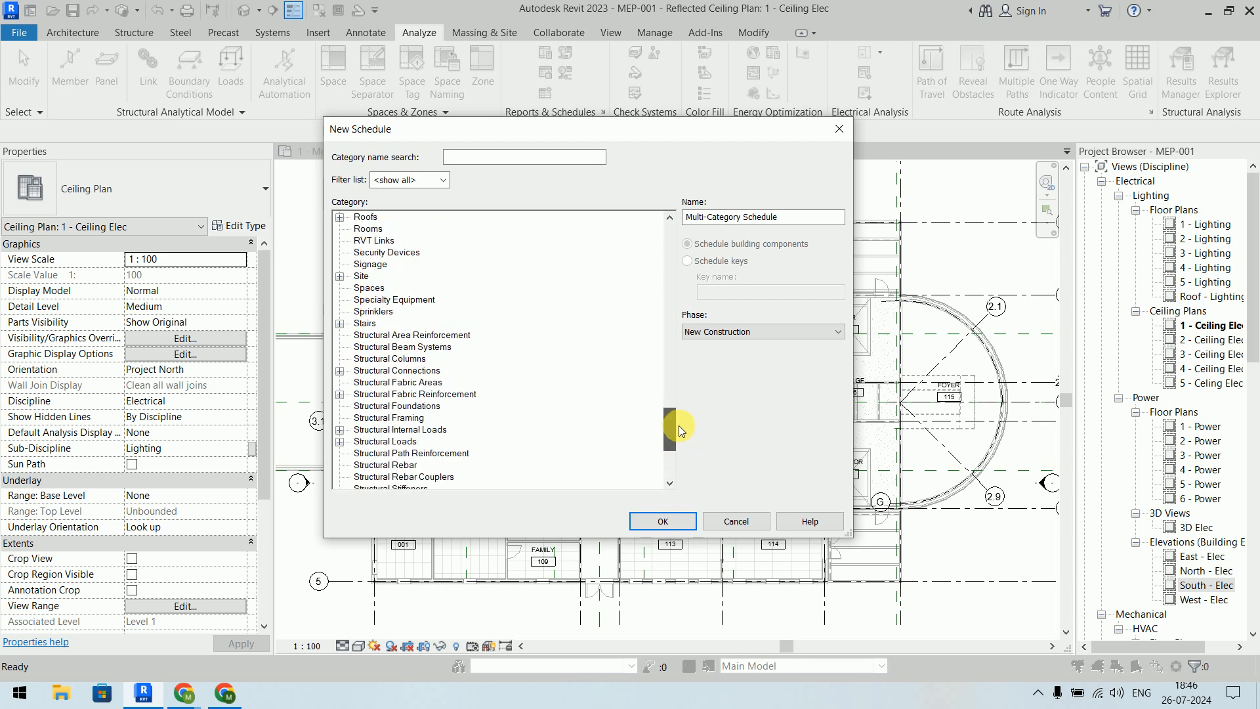
pyautogui.click(368, 287)
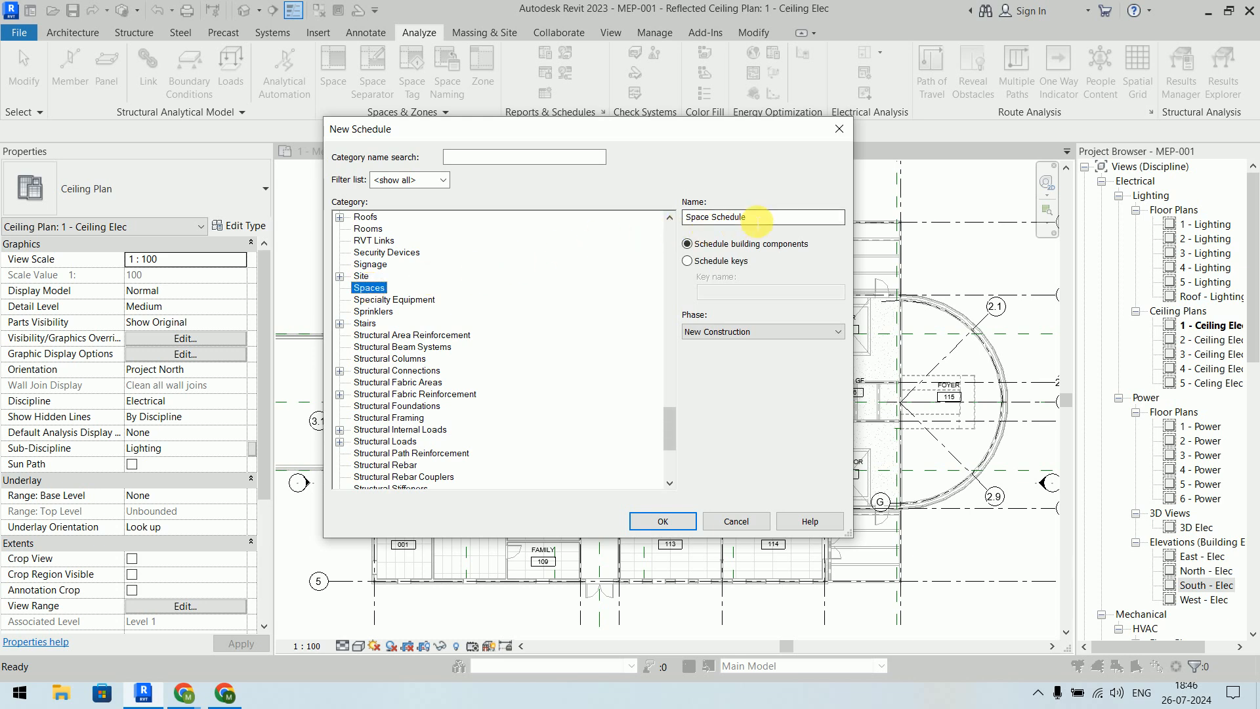
pyautogui.moveTo(757, 219); pyautogui.dragTo(655, 225)
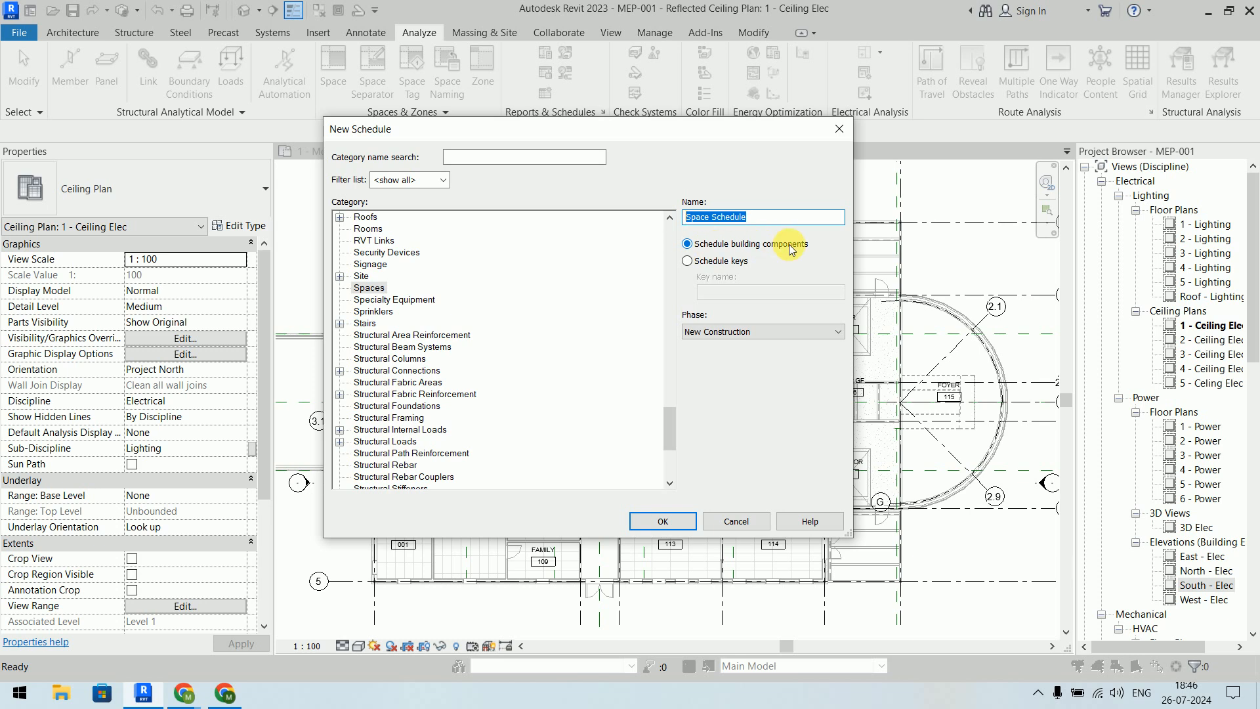
pyautogui.click(715, 262)
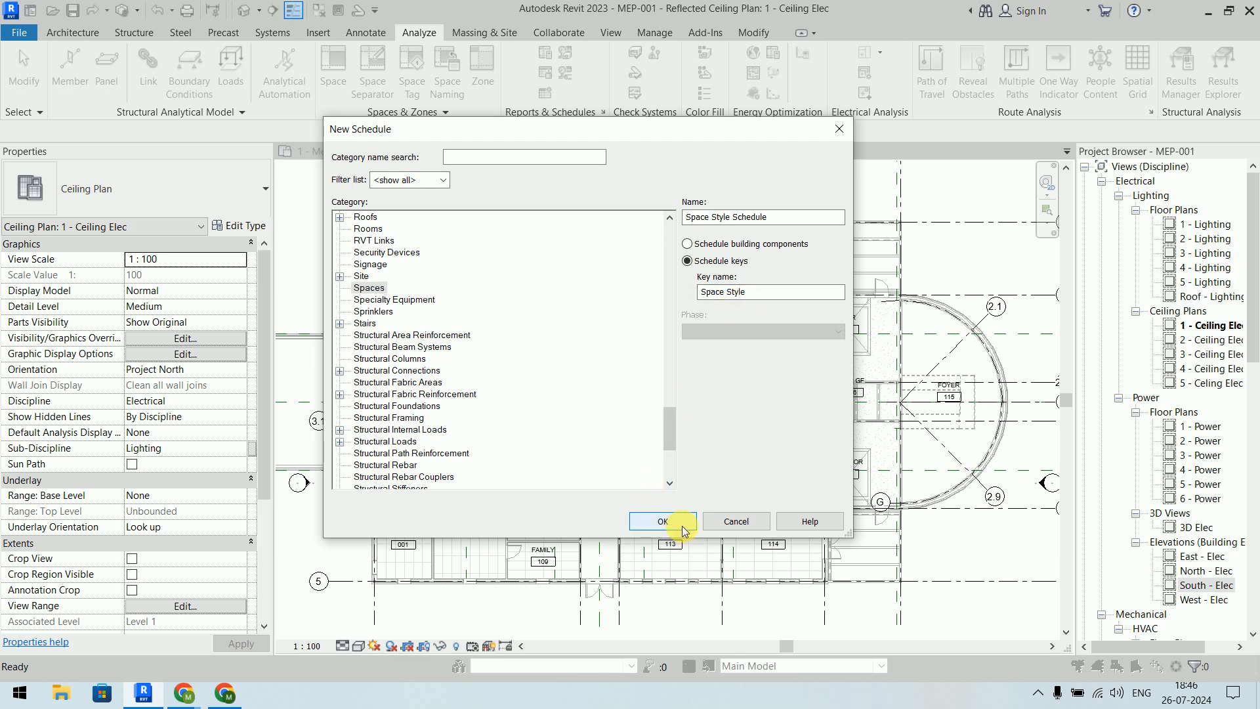
pyautogui.click(663, 522)
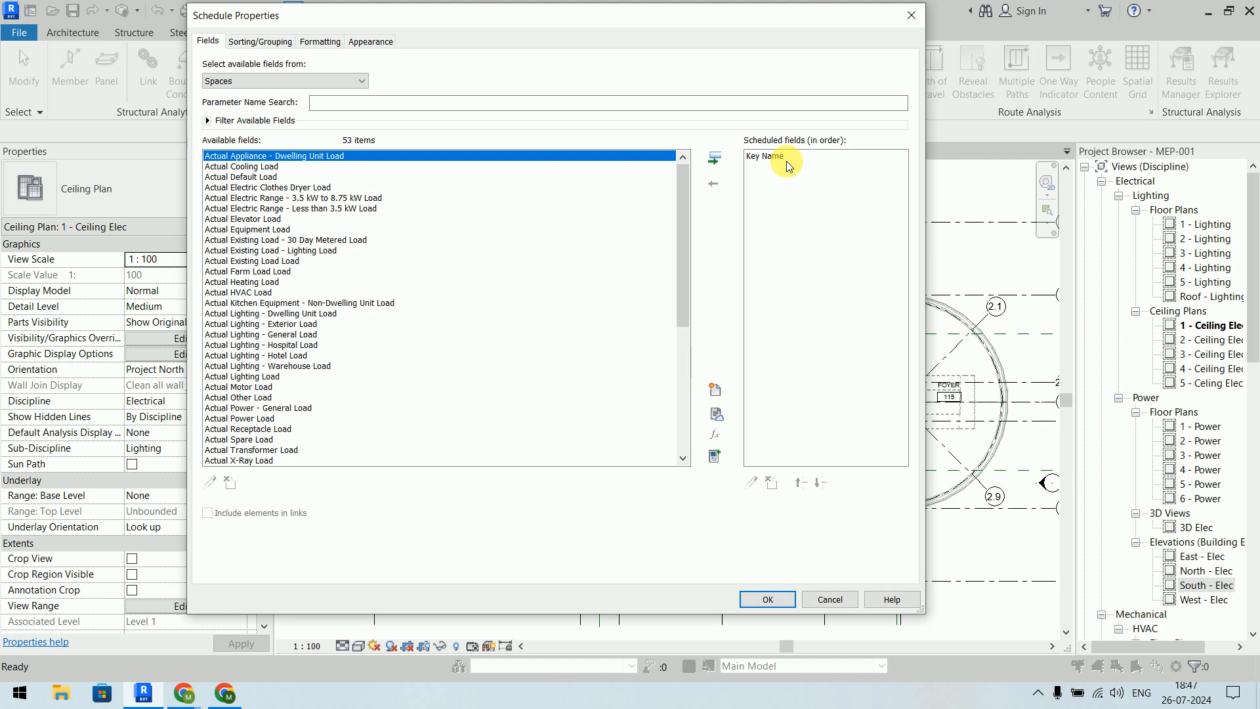
# Step: Add the Required Lighting field after Key Name and generate the Space Style key schedule
pyautogui.moveTo(681, 186); pyautogui.dragTo(684, 334)
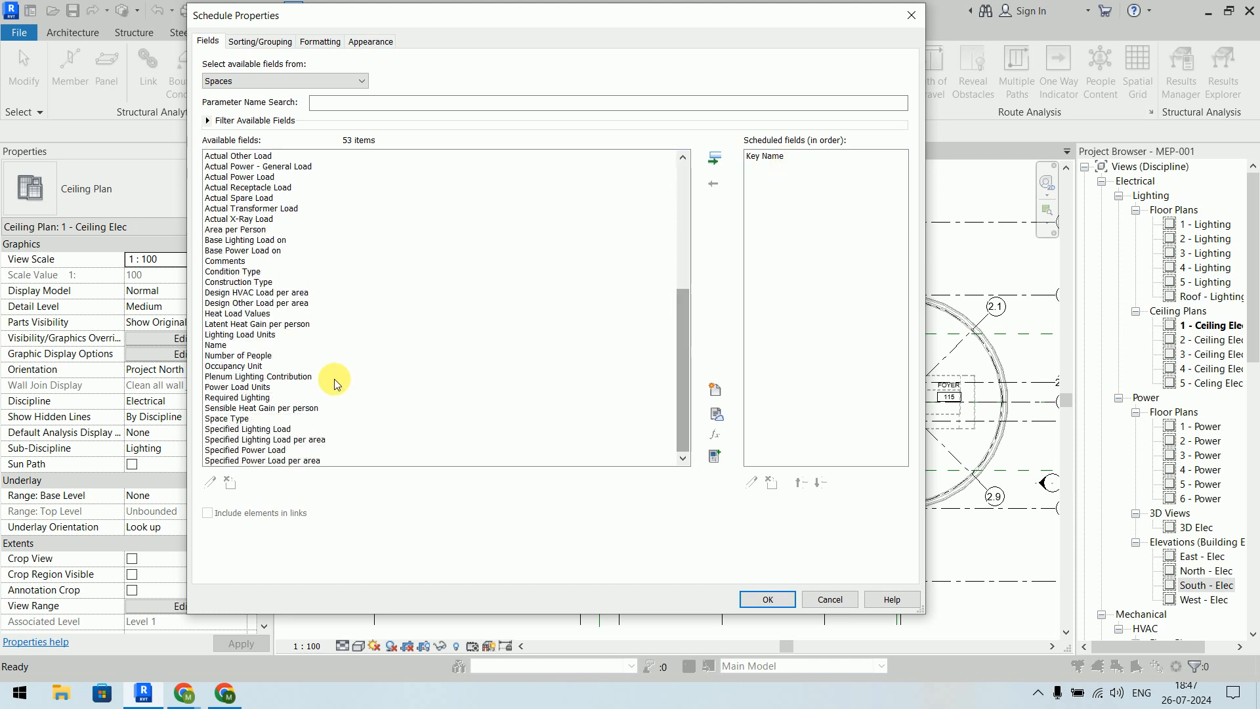
pyautogui.click(260, 398)
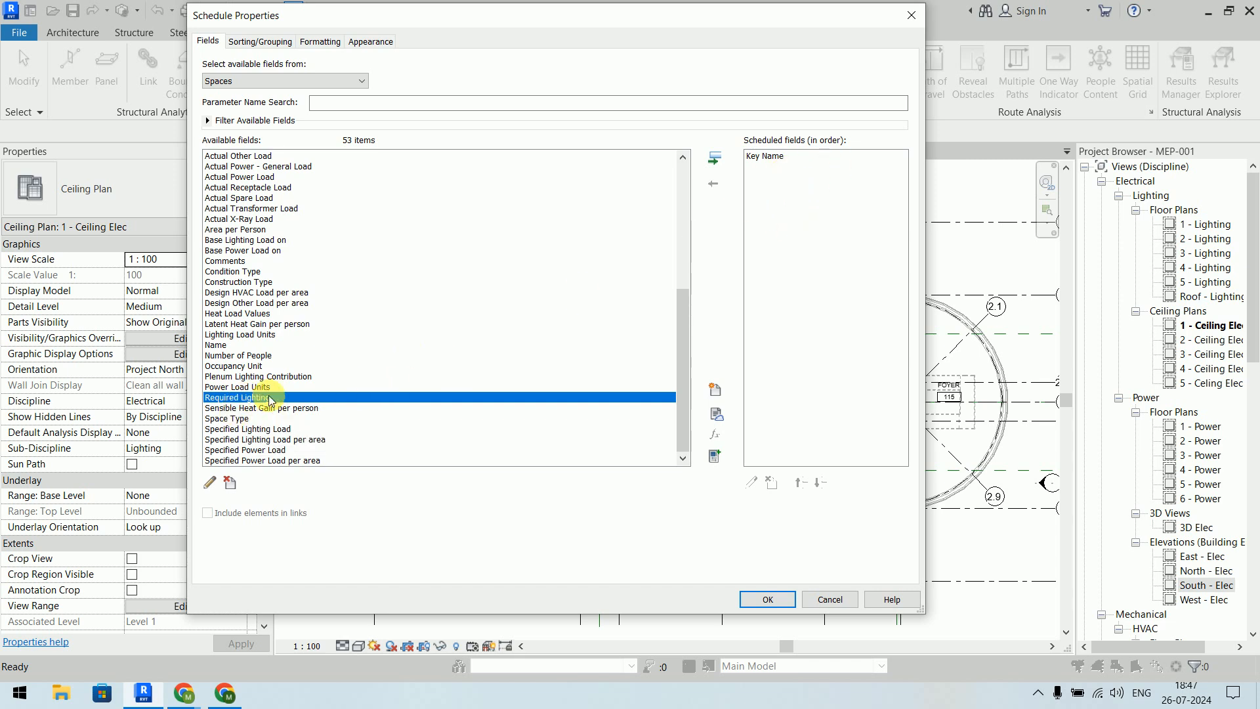
pyautogui.click(716, 159)
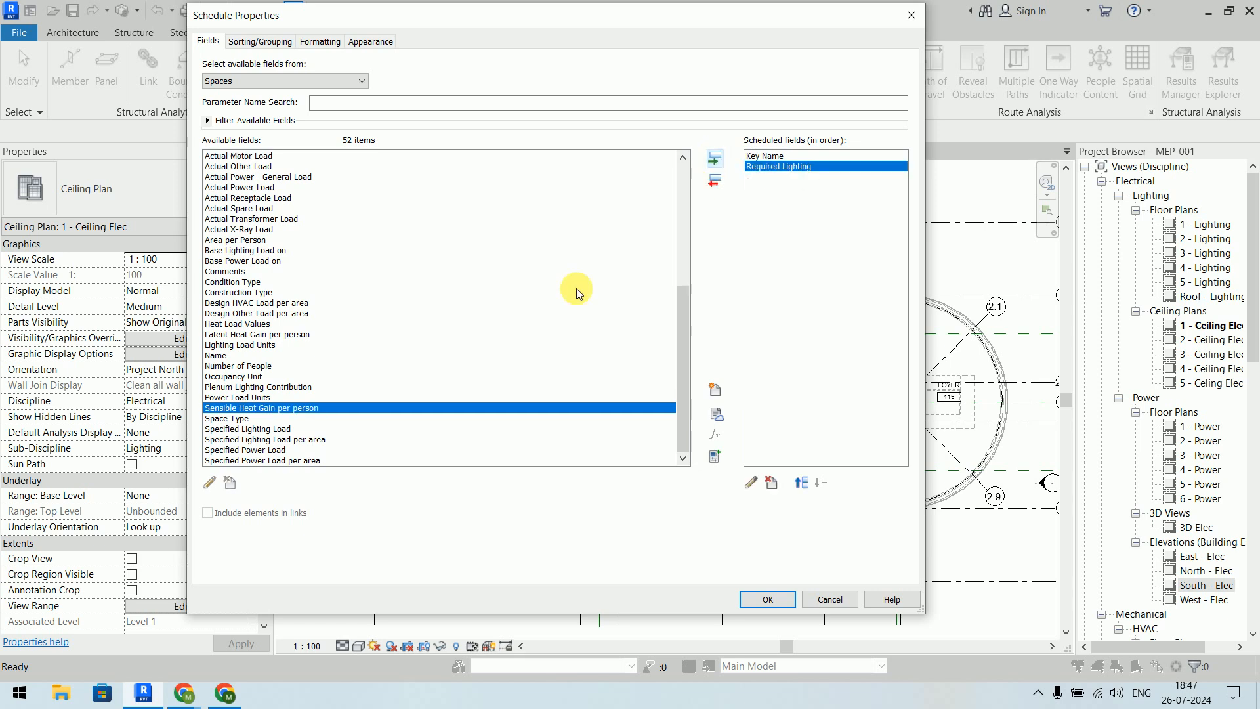
pyautogui.click(802, 155)
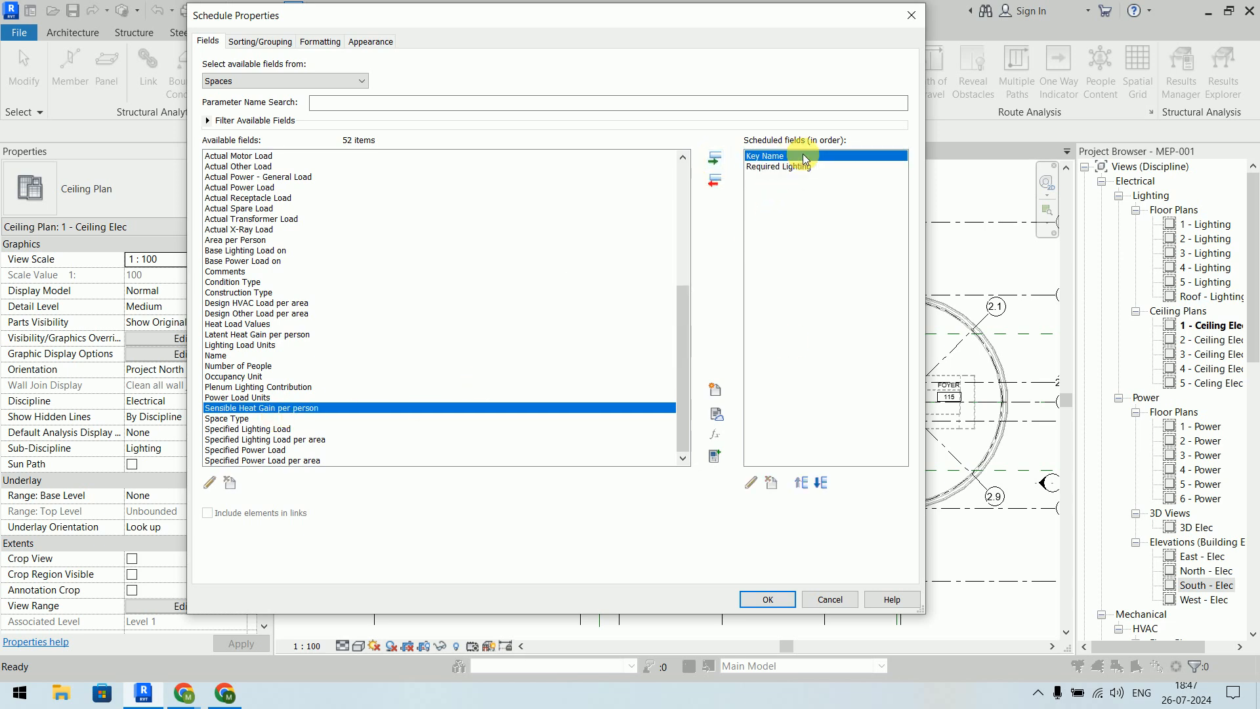
pyautogui.click(802, 167)
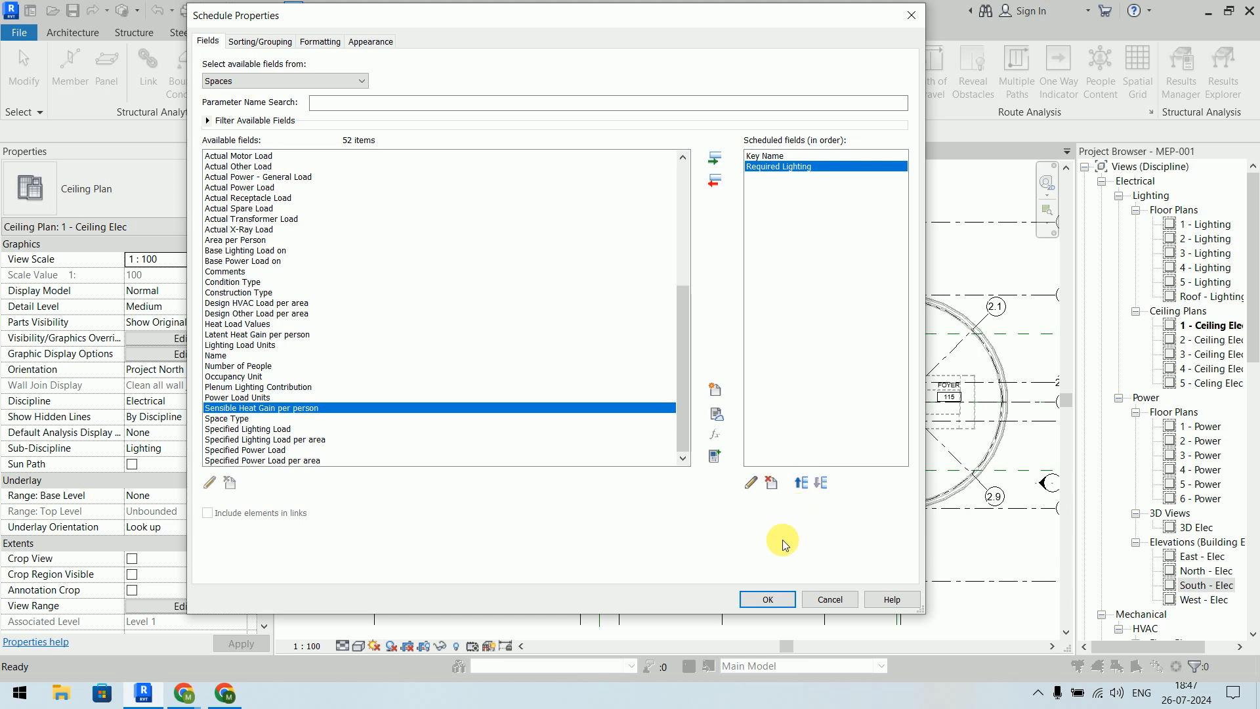
pyautogui.click(768, 599)
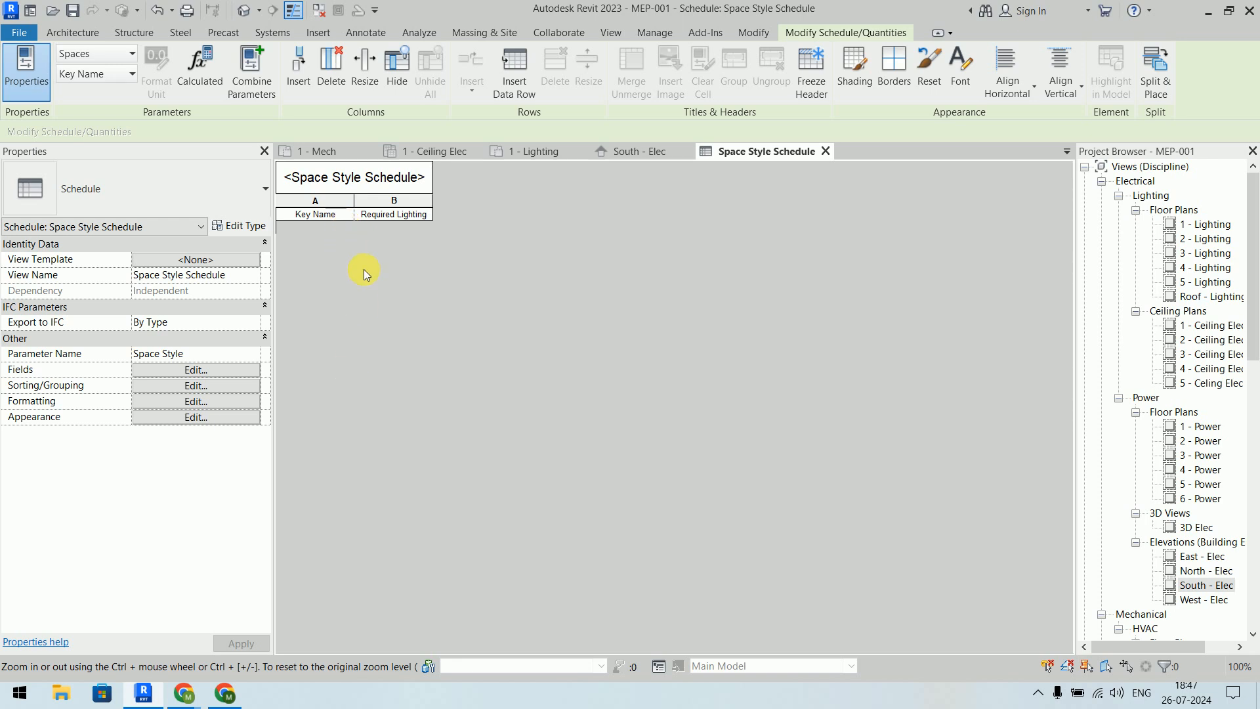
# Step: Insert ten data rows into the Space Style Schedule
pyautogui.click(522, 74)
pyautogui.click(521, 75)
pyautogui.click(522, 75)
pyautogui.click(522, 75)
pyautogui.click(522, 74)
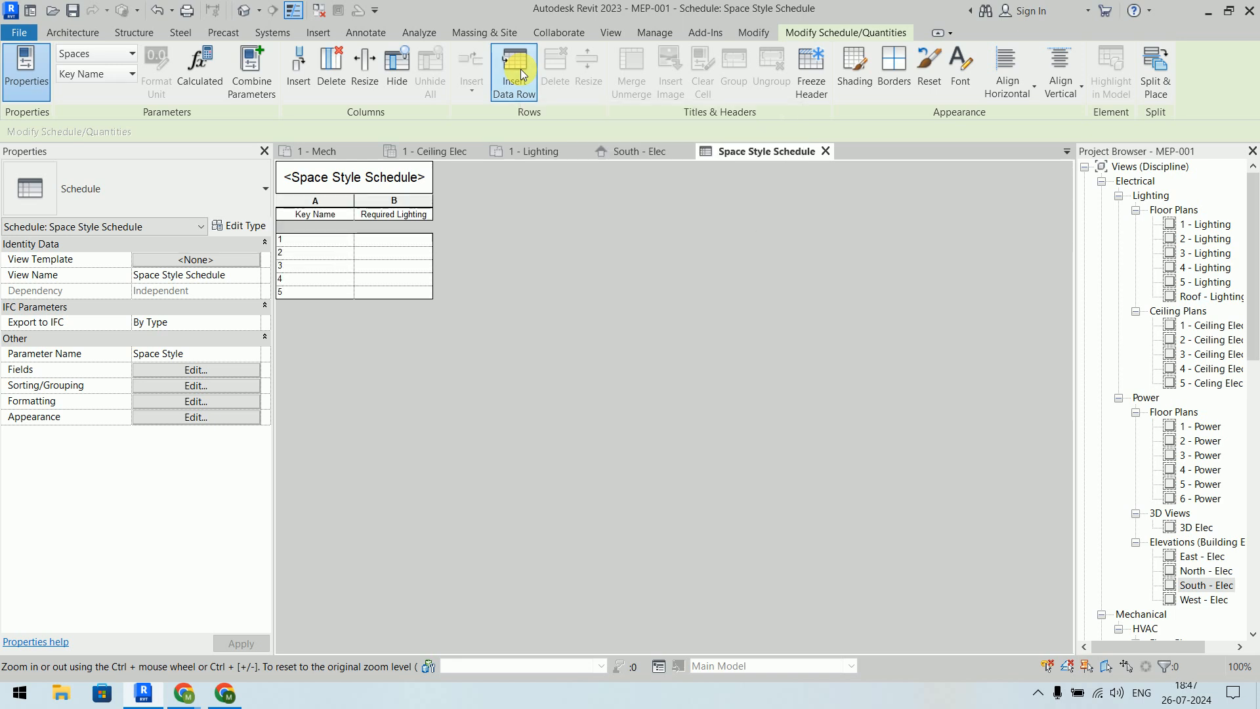
pyautogui.click(522, 75)
pyautogui.click(522, 75)
pyautogui.click(522, 75)
pyautogui.click(521, 75)
pyautogui.click(522, 75)
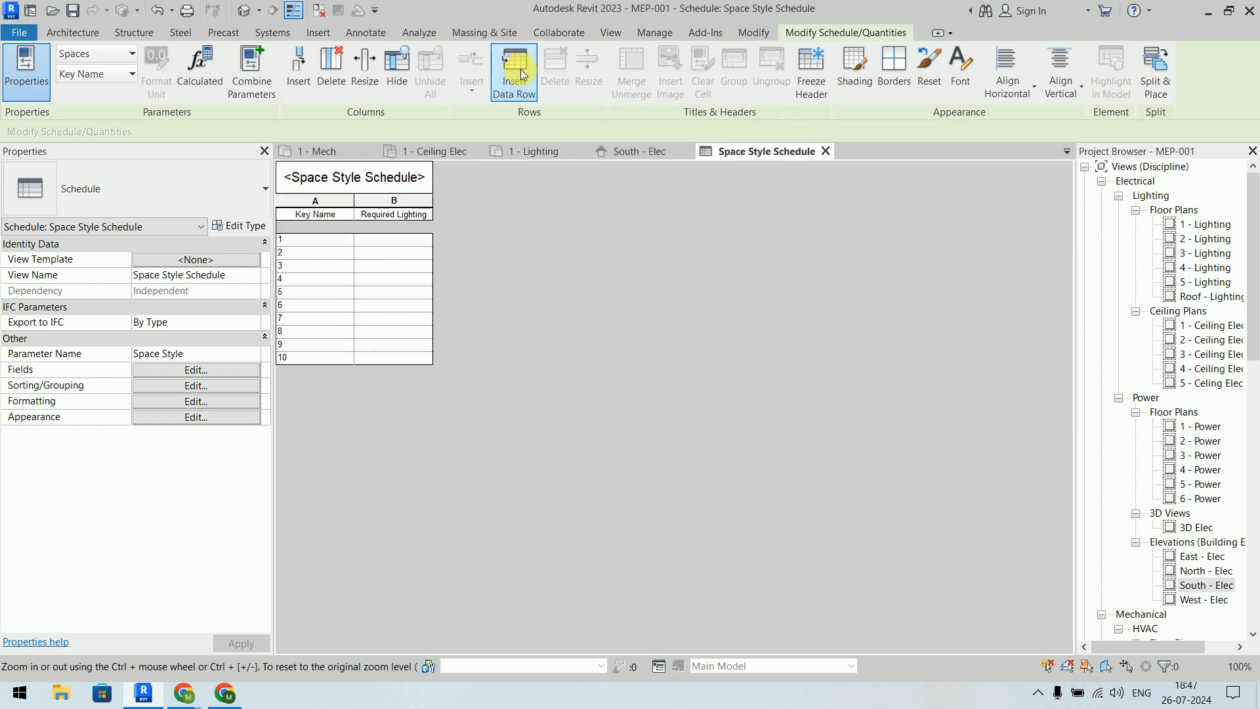
# Step: Rename schedule keys 1 to 3 as Restroom, Kitchen and Lobby/corridor
pyautogui.click(336, 242)
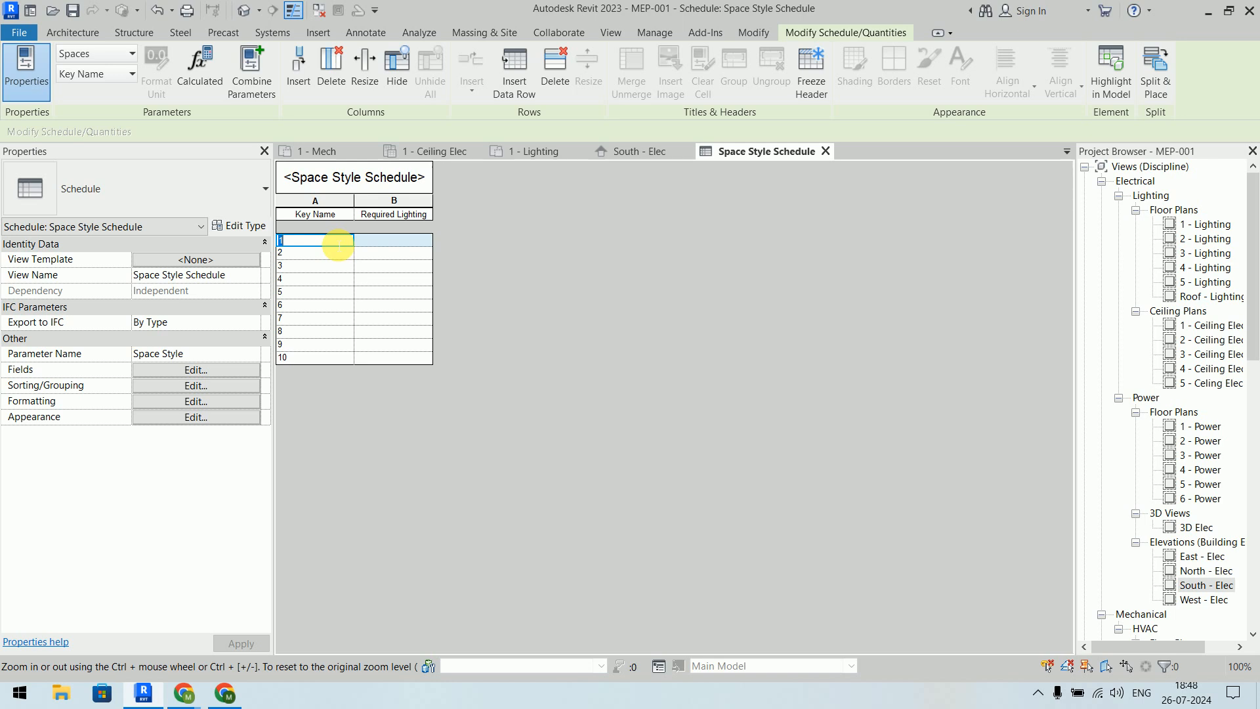
pyautogui.write('Restroom')
pyautogui.press('Return')
pyautogui.click(333, 241)
pyautogui.write('Kitchen')
pyautogui.press('Return')
pyautogui.write('Lobby')
pyautogui.write('/coo')
pyautogui.write('ridor')
pyautogui.press('Return')
# Step: Rename schedule keys 4 to 6 as Office, Mech/Electr and Storage
pyautogui.click(334, 240)
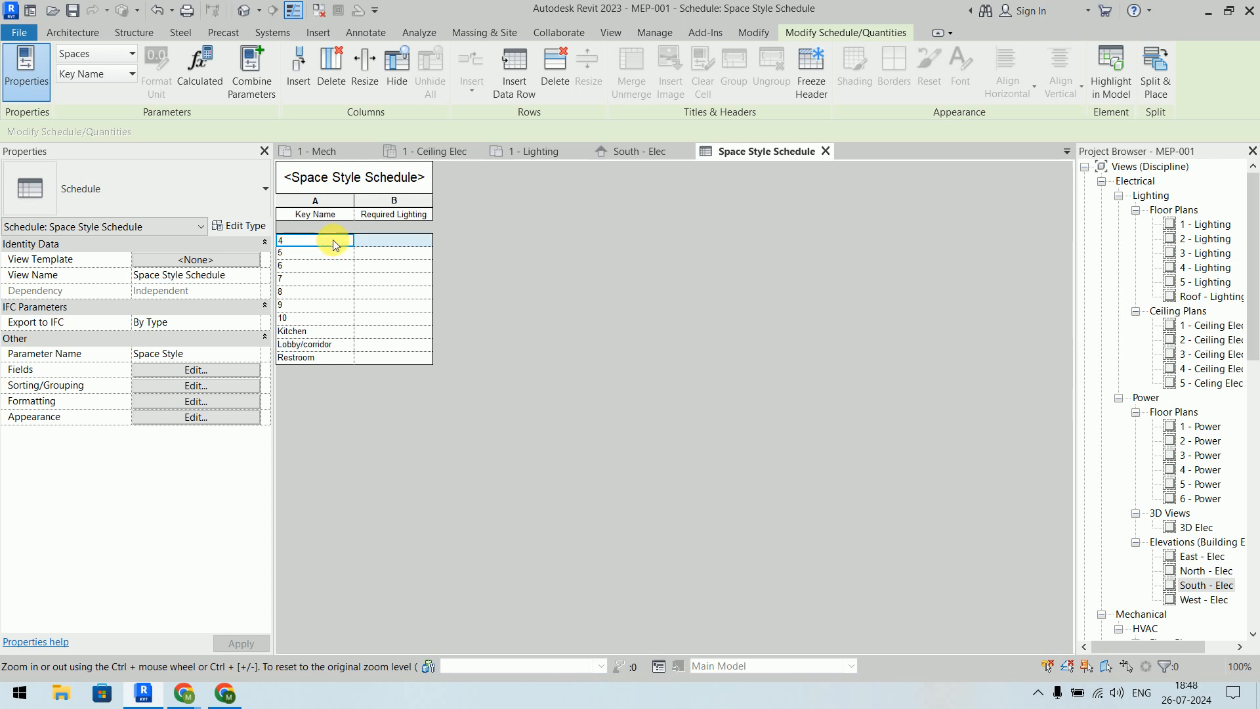
pyautogui.write('Office')
pyautogui.press('Return')
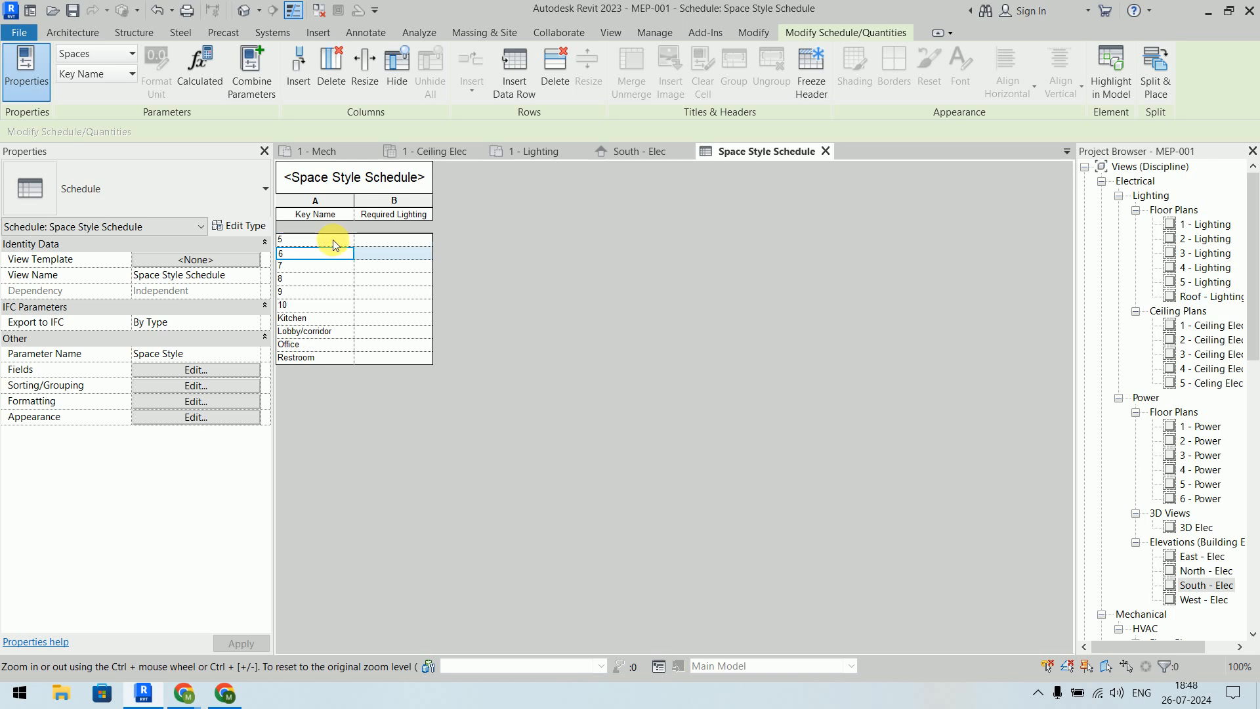
pyautogui.click(334, 240)
pyautogui.write('Mech')
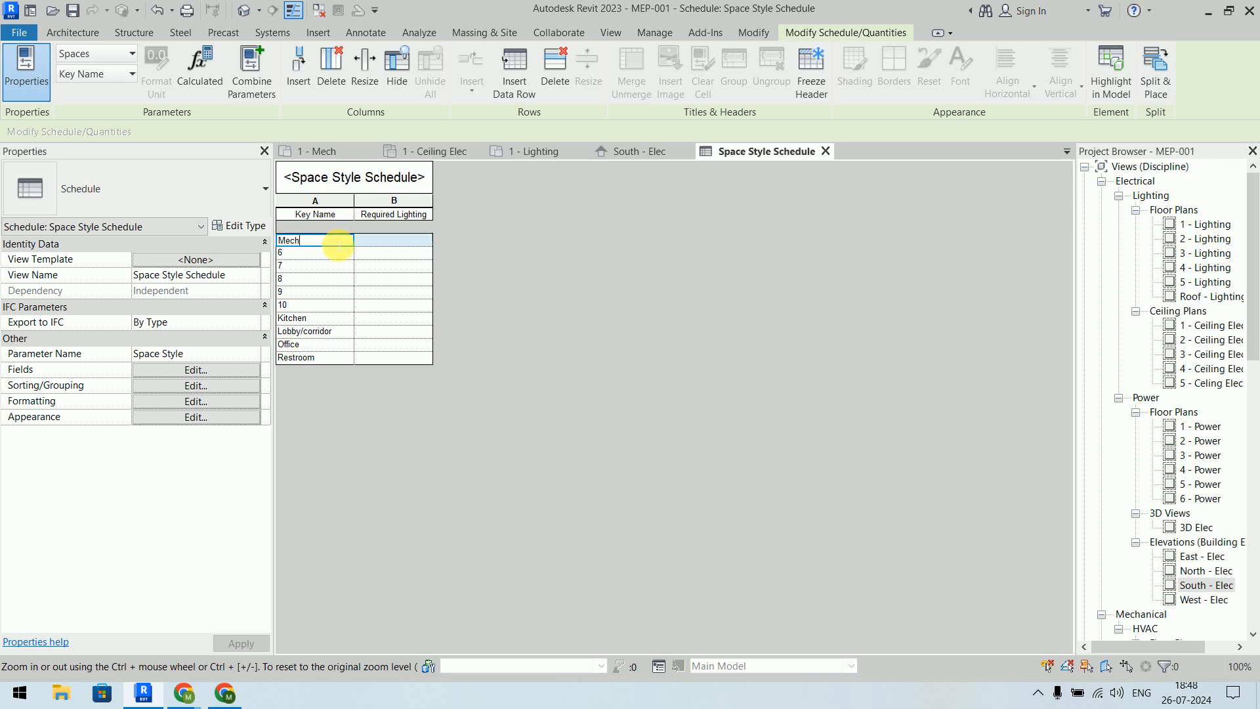
pyautogui.write('/Electr')
pyautogui.press('Return')
pyautogui.write('S')
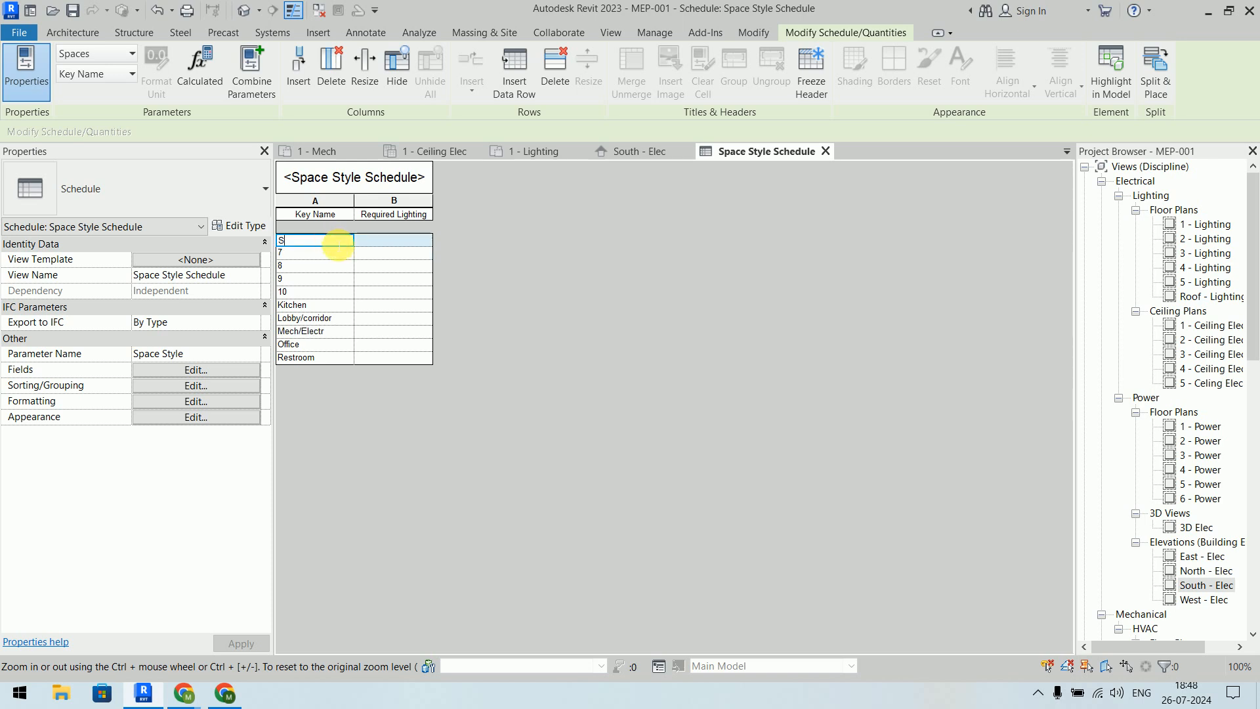
pyautogui.write('torage')
pyautogui.press('Return')
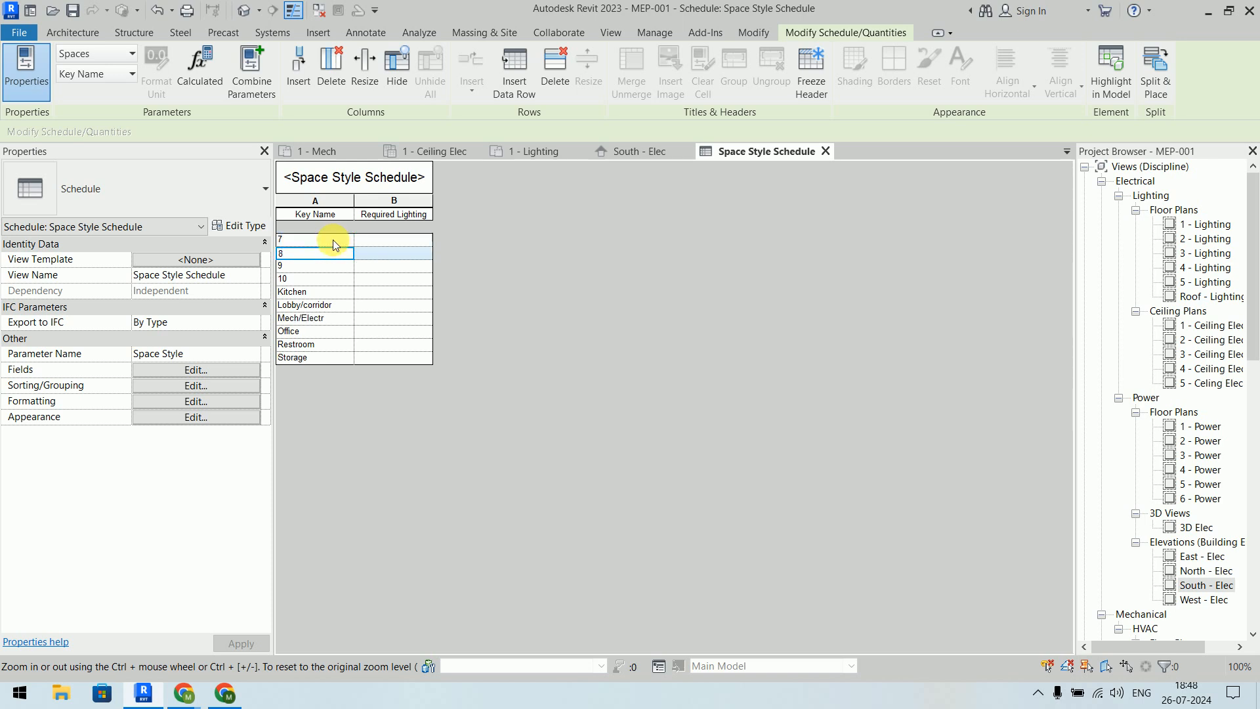
# Step: Rename schedule keys 7 and 8 as Exam/Classroom and Waiting Area/Reception
pyautogui.click(333, 240)
pyautogui.write('Exam/C')
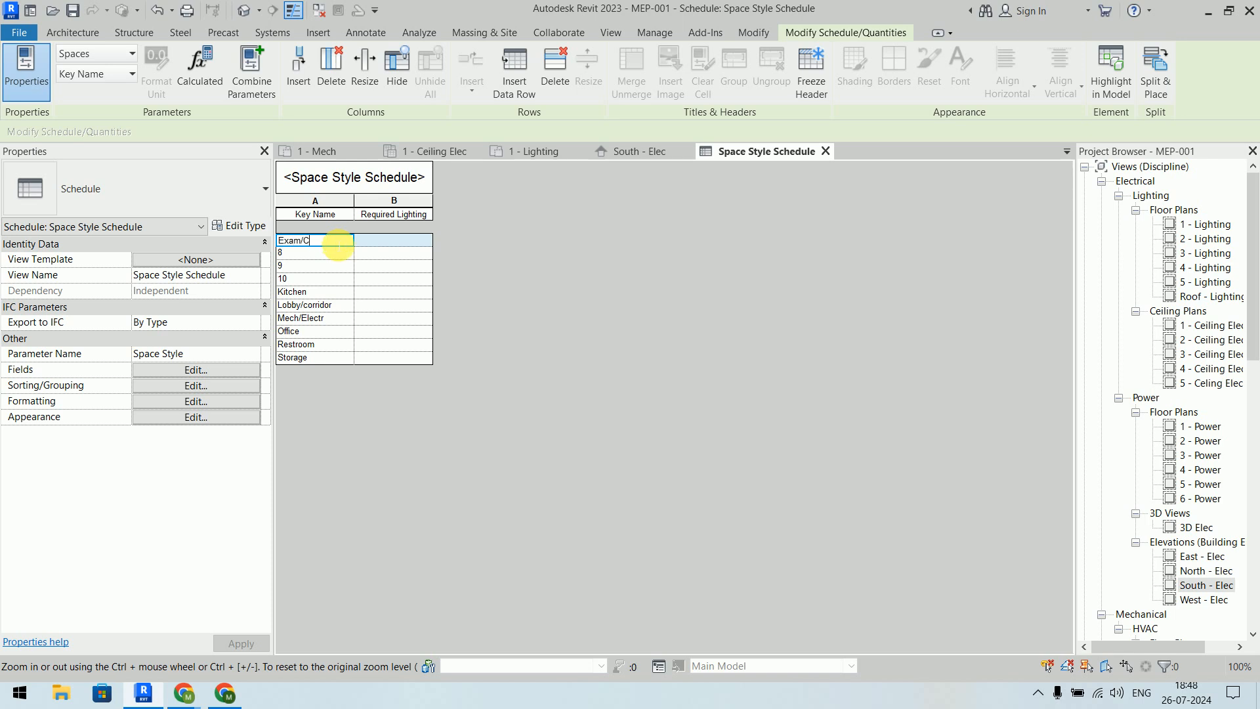
pyautogui.write('lassroom')
pyautogui.press('Return')
pyautogui.write('Waiting Area/Reception')
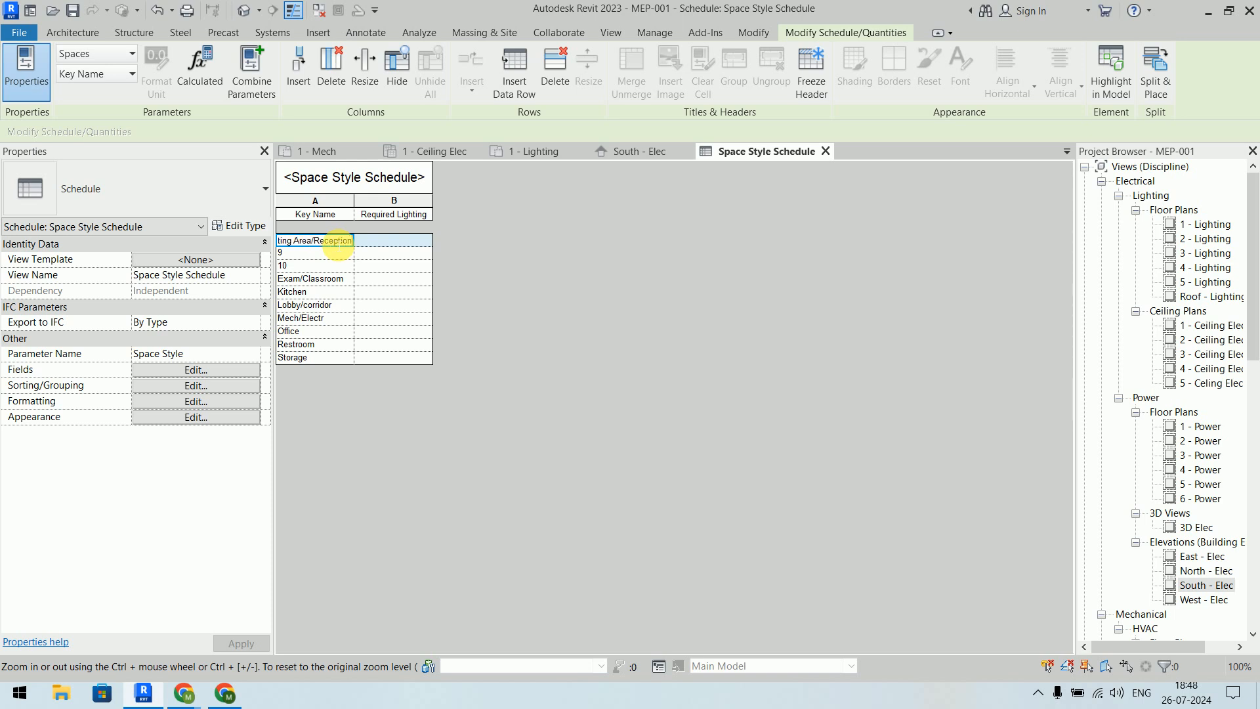
pyautogui.press('Return')
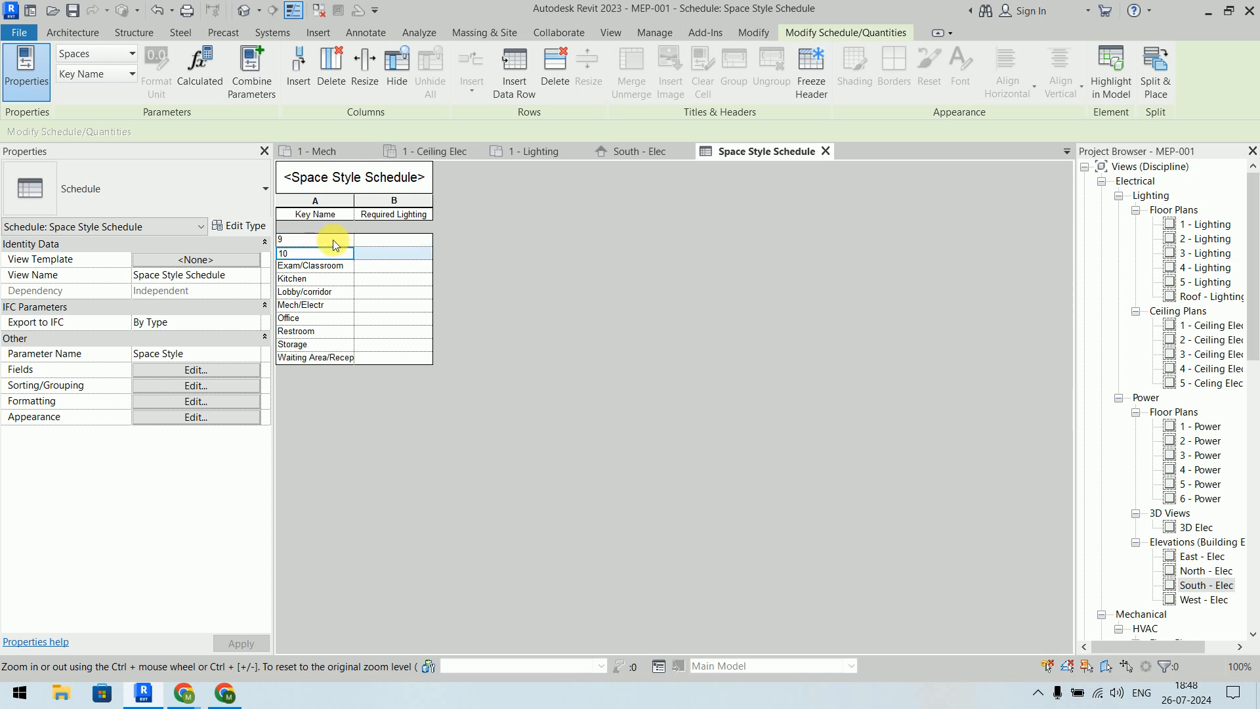
# Step: Return to the 1 - Ceiling Elec plan to check the room names for the remaining schedule keys
pyautogui.click(334, 242)
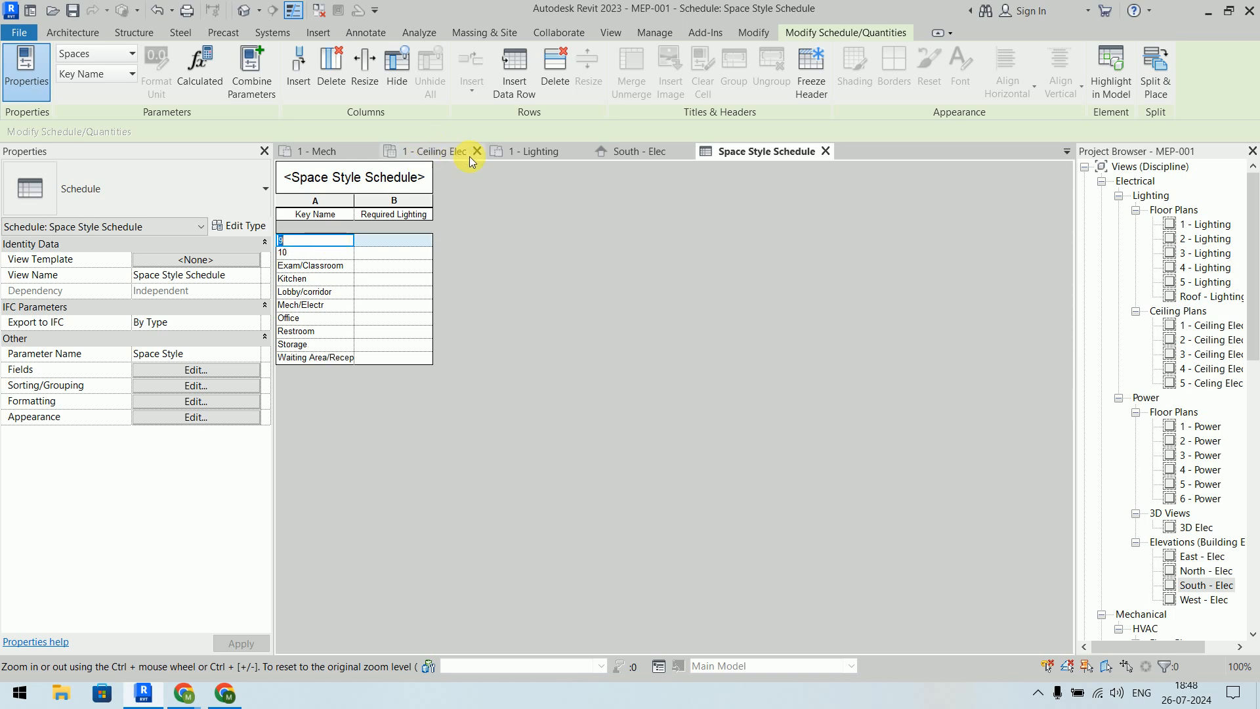
pyautogui.click(451, 153)
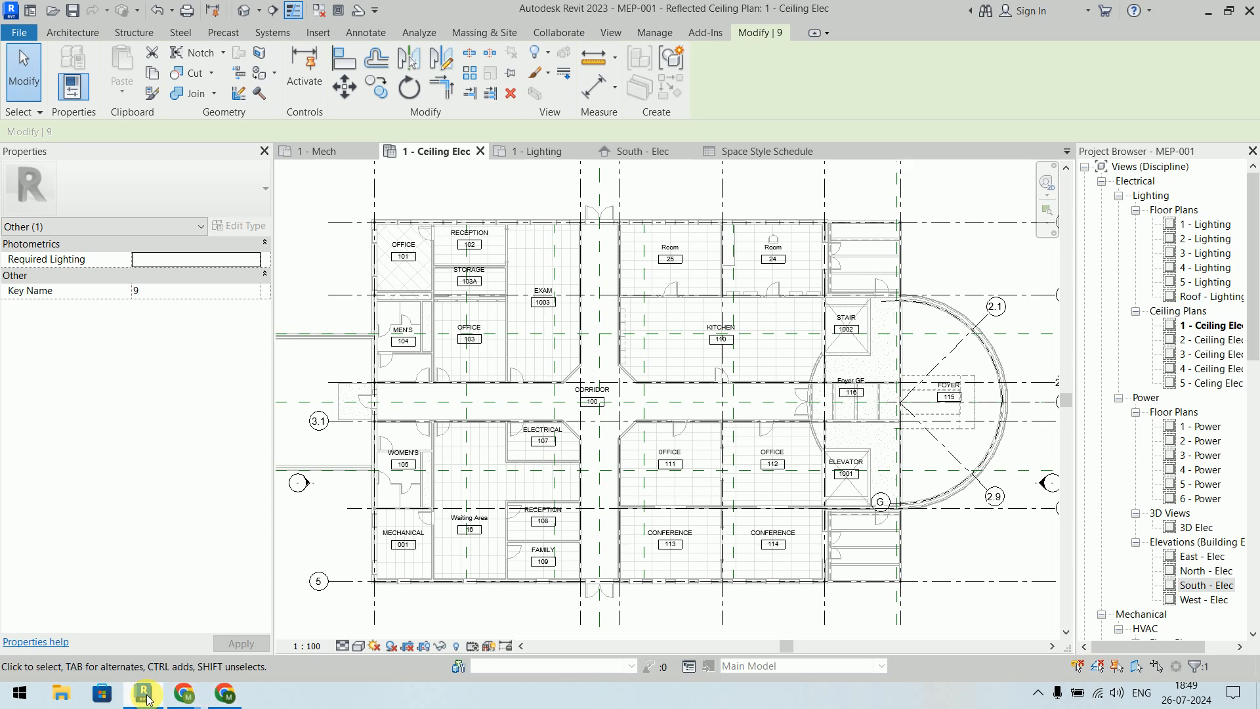
# Step: In the Space Style Schedule, rename keys 9 and 10 as Family and Foyer Area/Stairs
pyautogui.moveTo(221, 701)
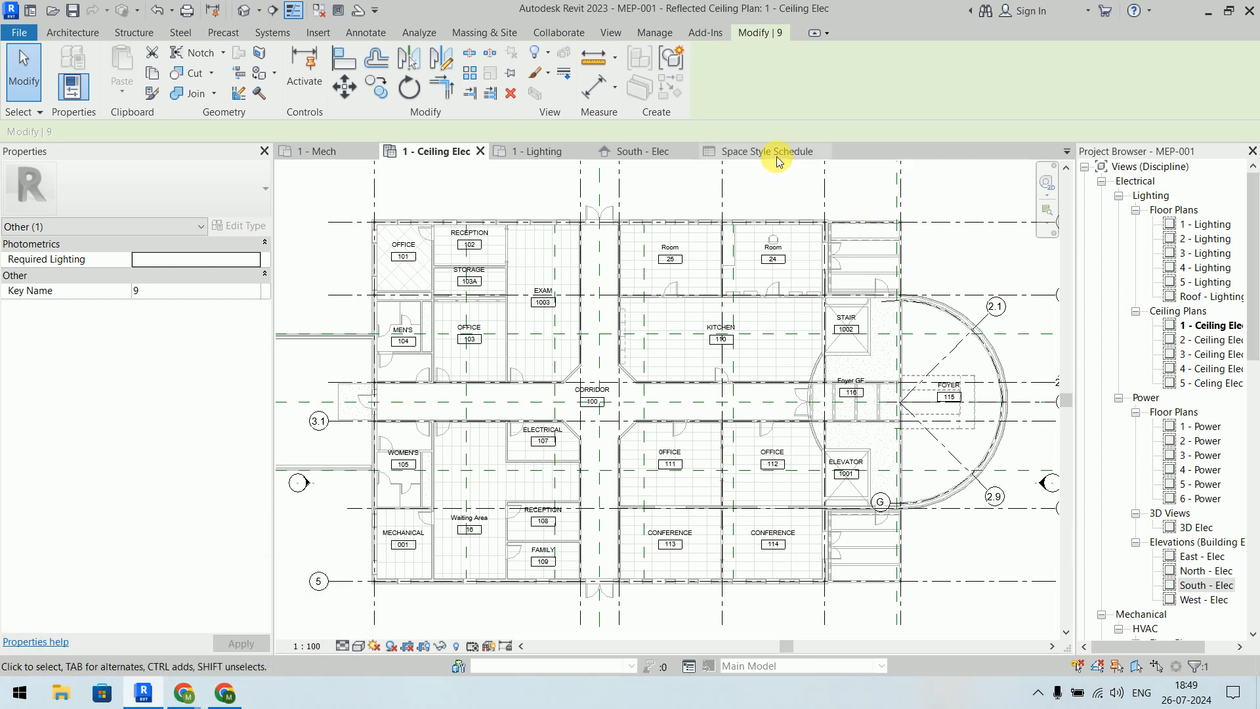
pyautogui.hotkey('ctrl', 'Tab')
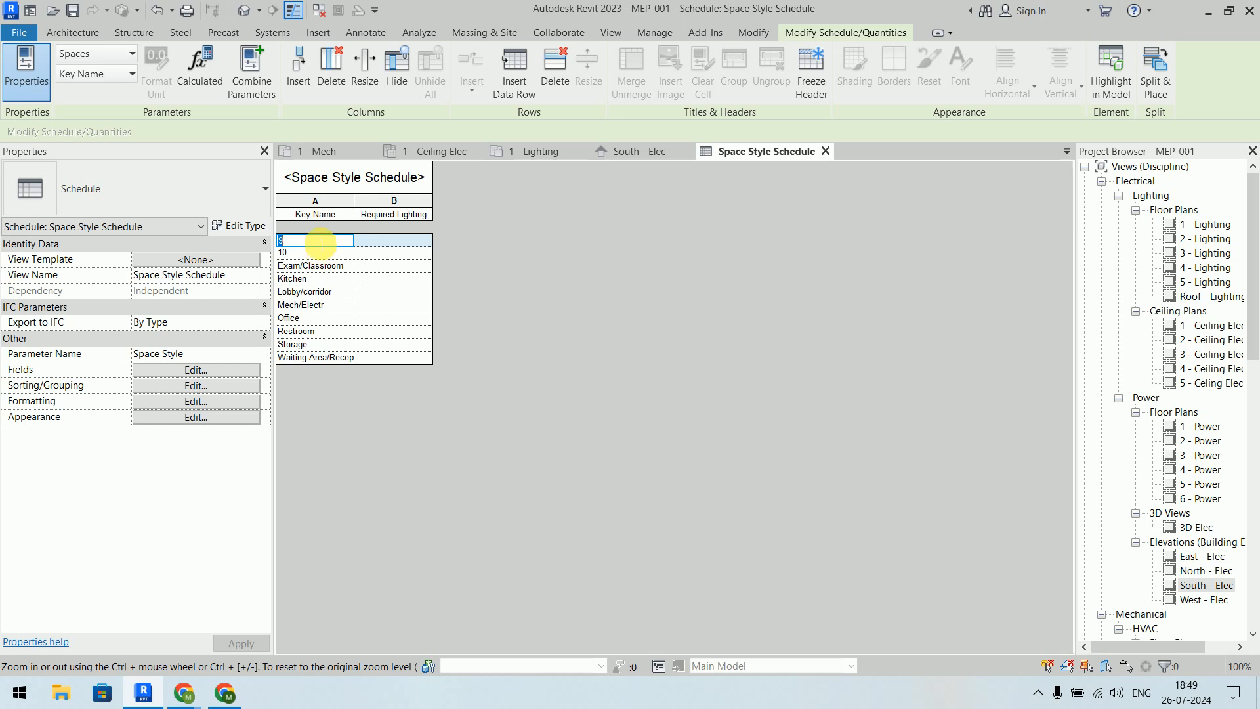
pyautogui.click(394, 319)
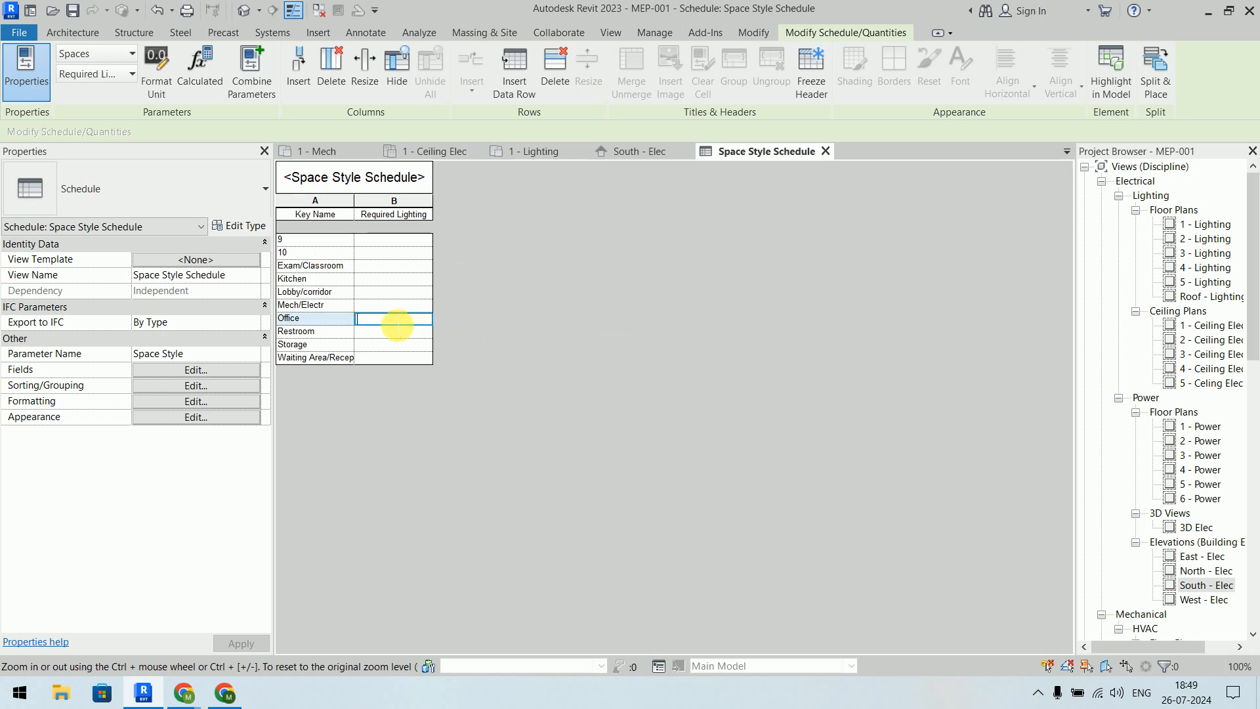
pyautogui.click(321, 241)
pyautogui.write('F')
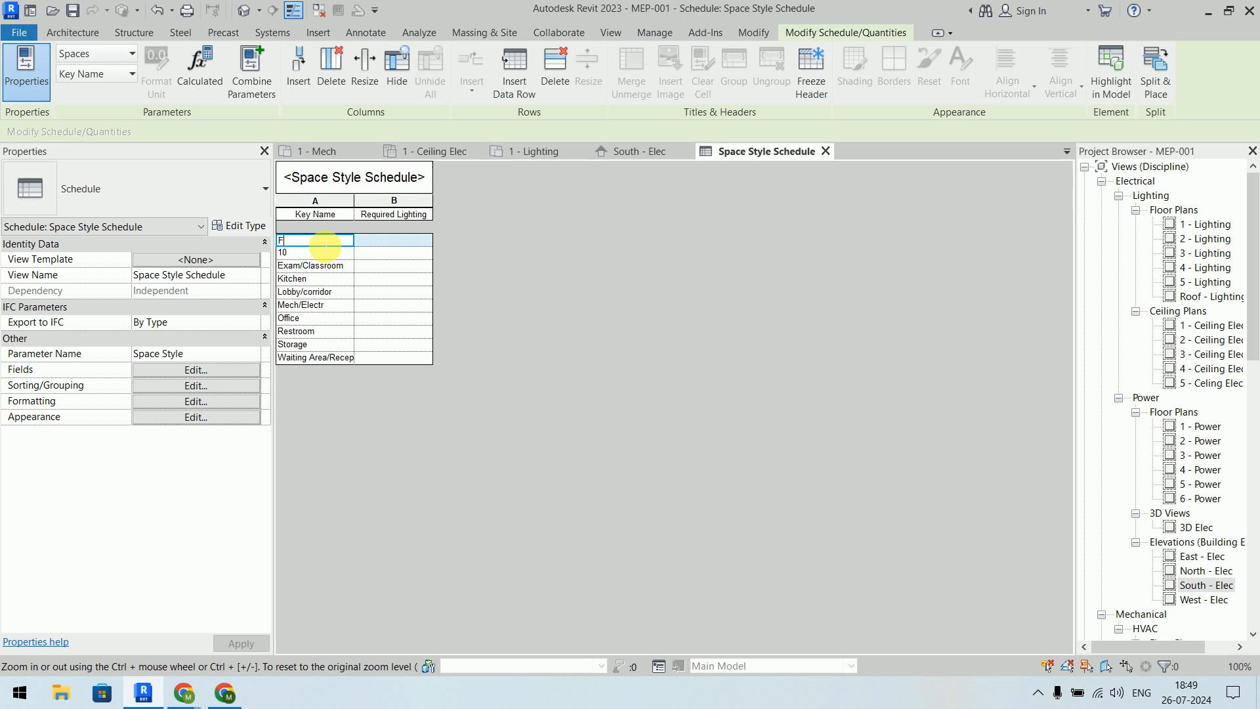
pyautogui.write('amily')
pyautogui.press('Return')
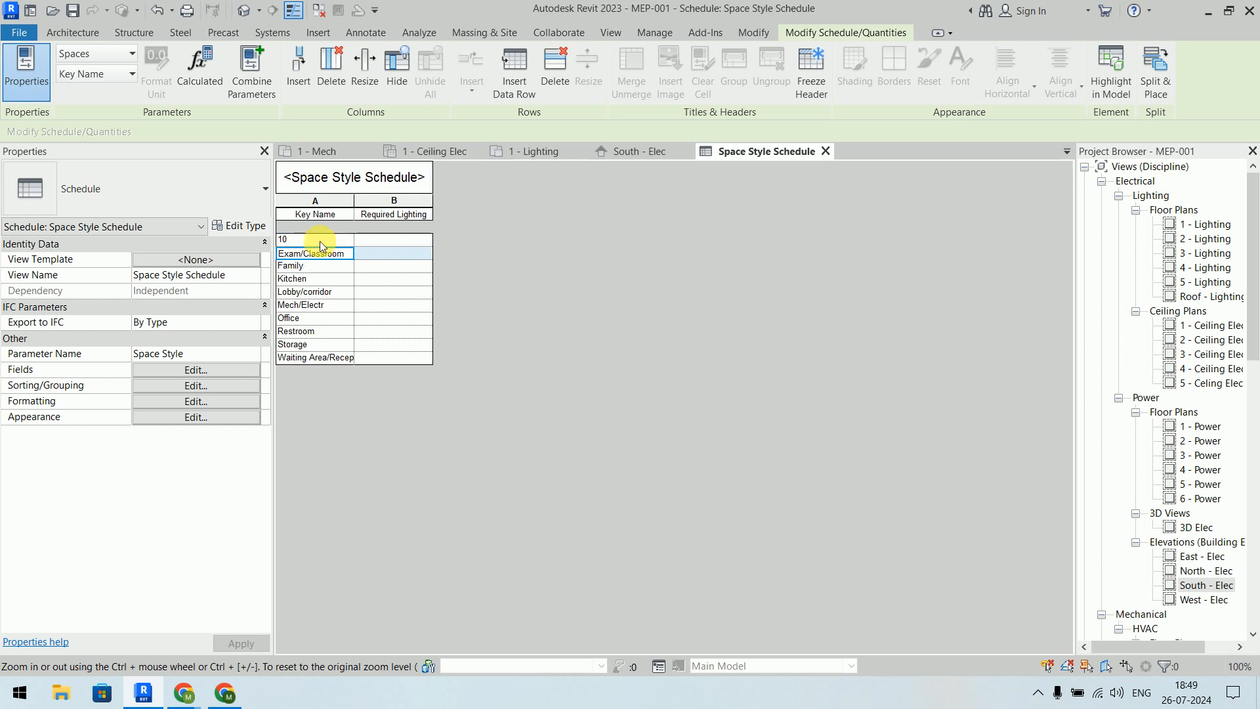
pyautogui.click(320, 241)
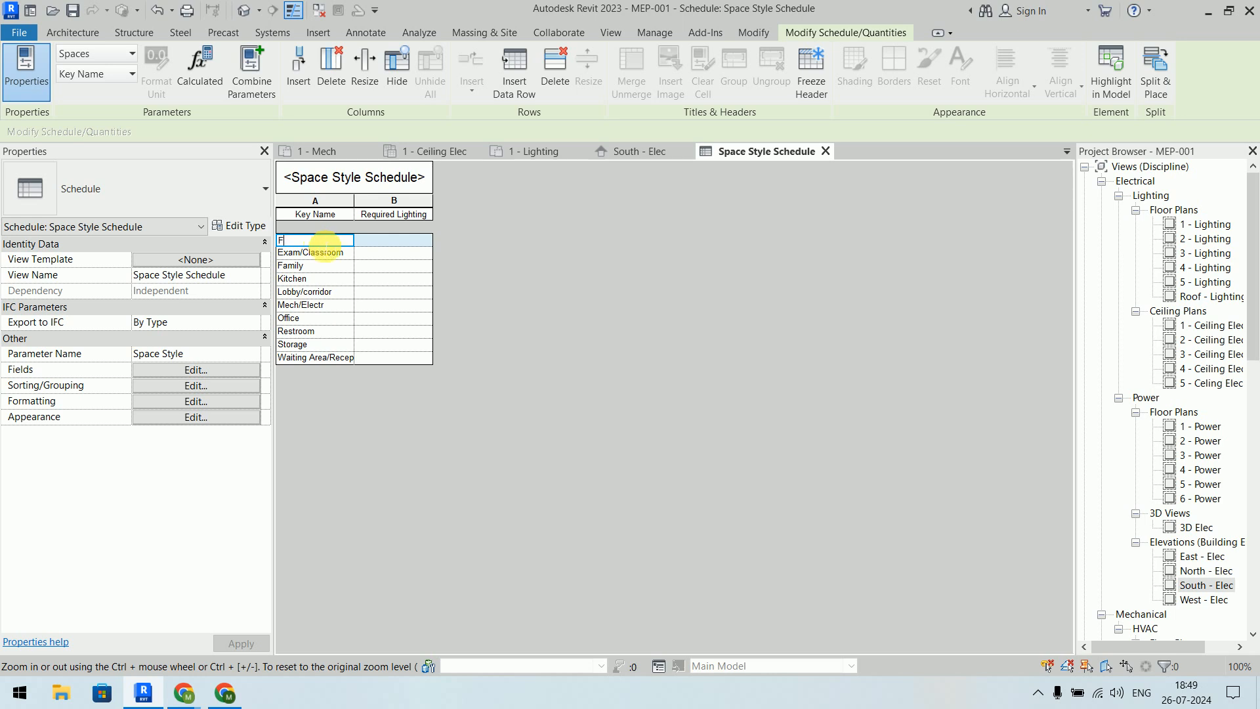
pyautogui.write('Foyer Area/Stairs')
pyautogui.press('Return')
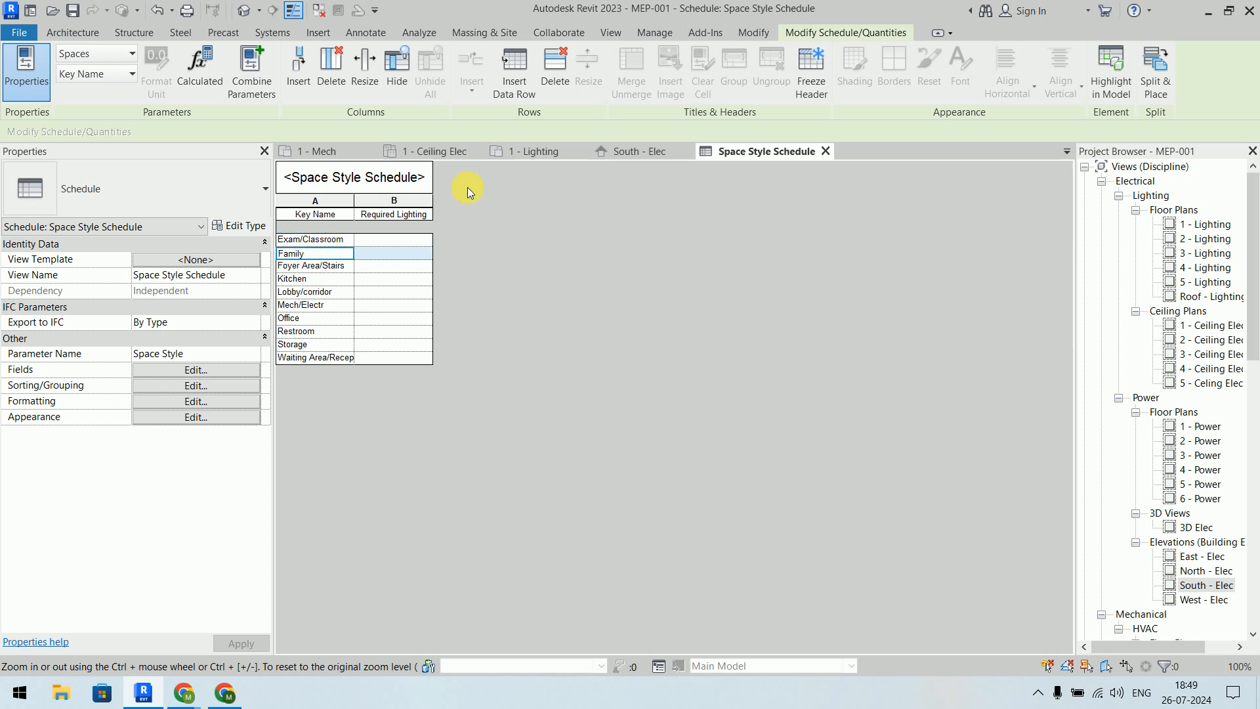
# Step: Insert another data row in the Space Style Schedule and name its key Conference
pyautogui.click(527, 65)
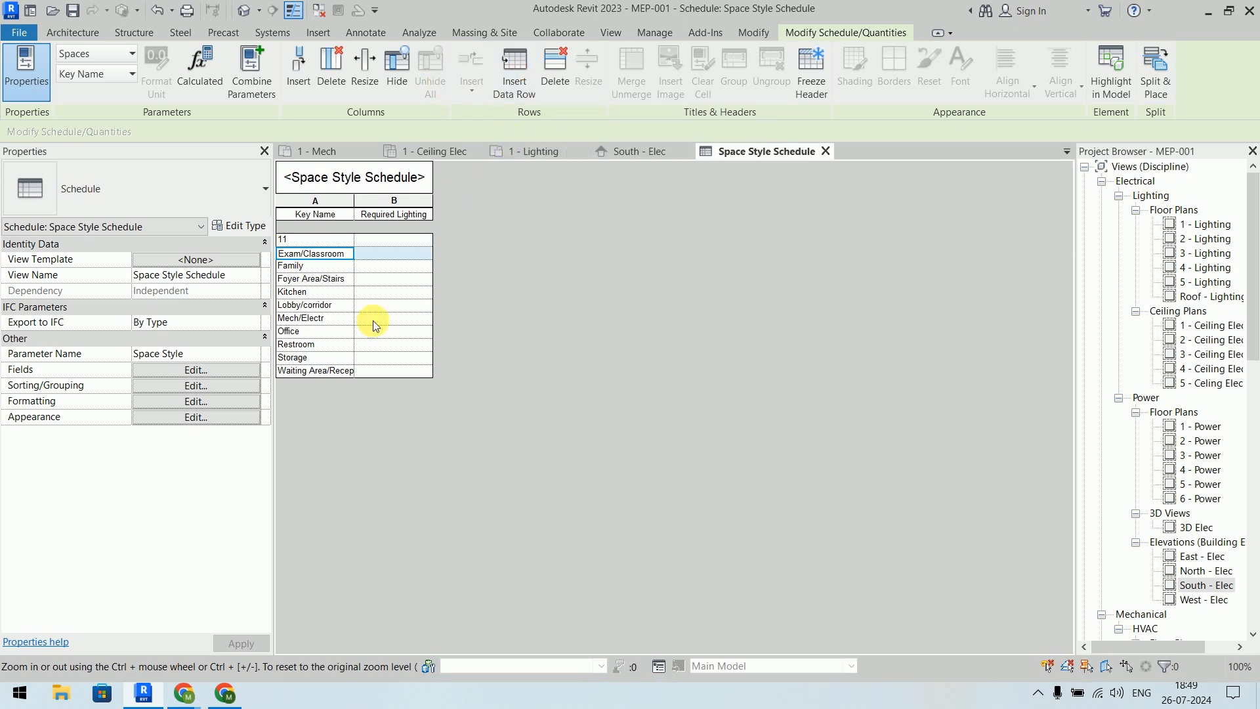
pyautogui.click(326, 241)
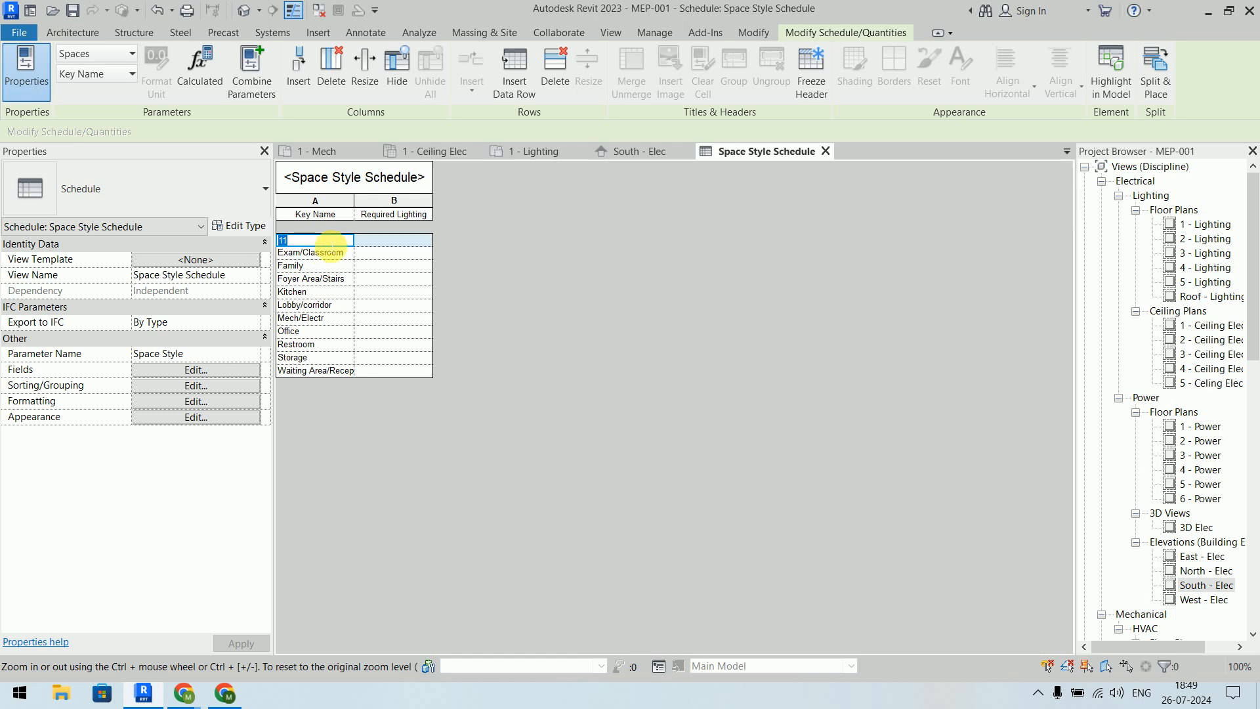
pyautogui.write('Conference')
pyautogui.press('Return')
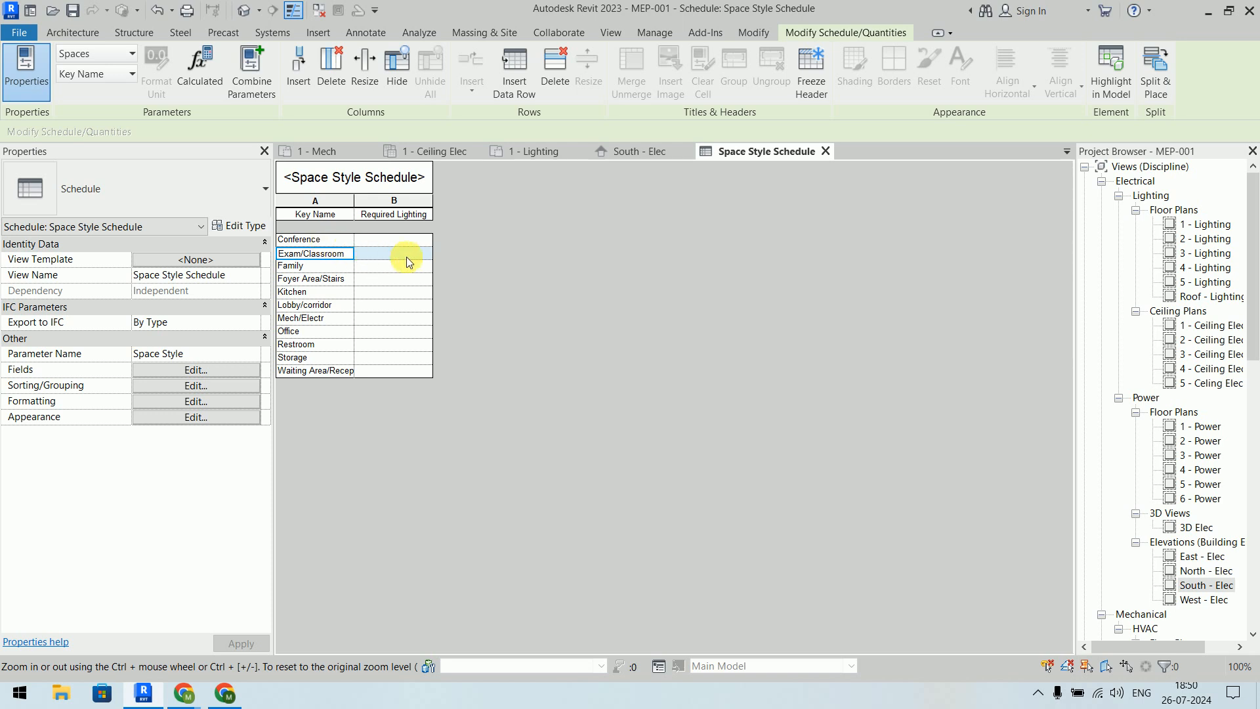
# Step: Widen the Key Name and Required Lighting columns so the longest room names fit
pyautogui.click(411, 241)
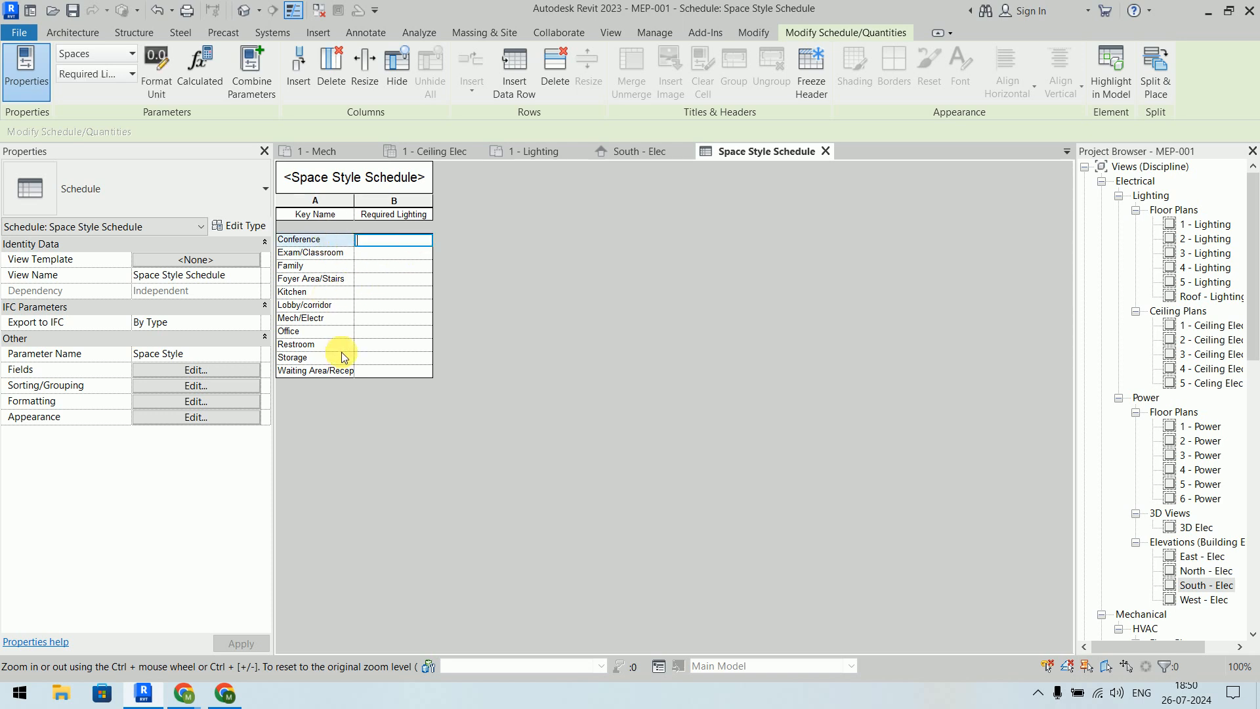
pyautogui.moveTo(362, 208); pyautogui.dragTo(404, 213)
pyautogui.moveTo(481, 202); pyautogui.dragTo(529, 194)
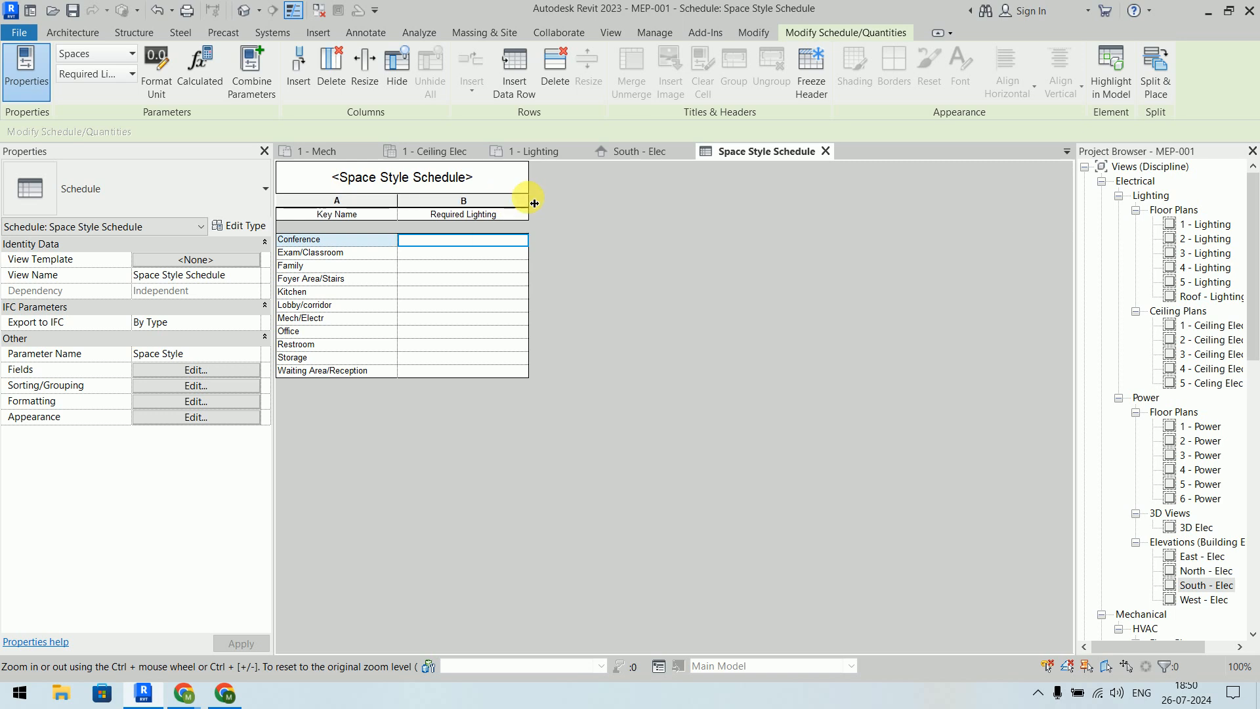
# Step: Look up the general corridor light level on the archtoolbox page in Chrome and set Lobby/corridor's Required Lighting in Revit to 100 lx
pyautogui.click(224, 694)
pyautogui.scroll(-2, 599, 275)
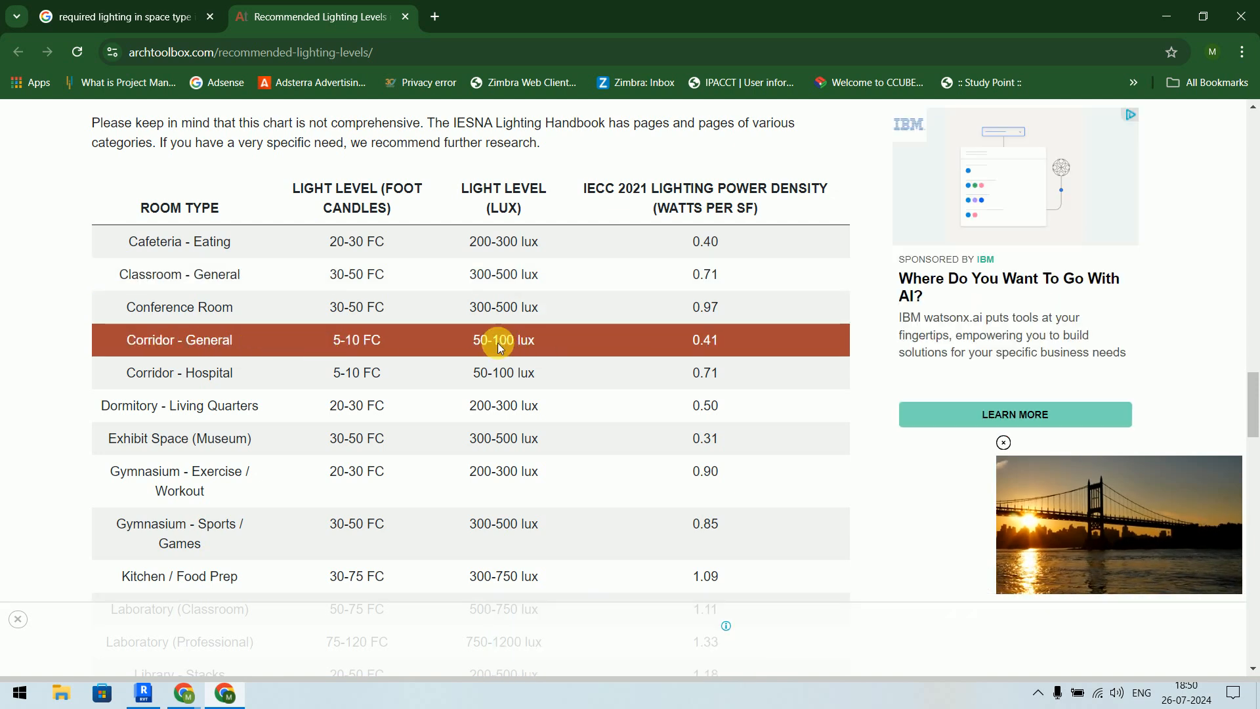
pyautogui.hotkey('alt', 'Tab')
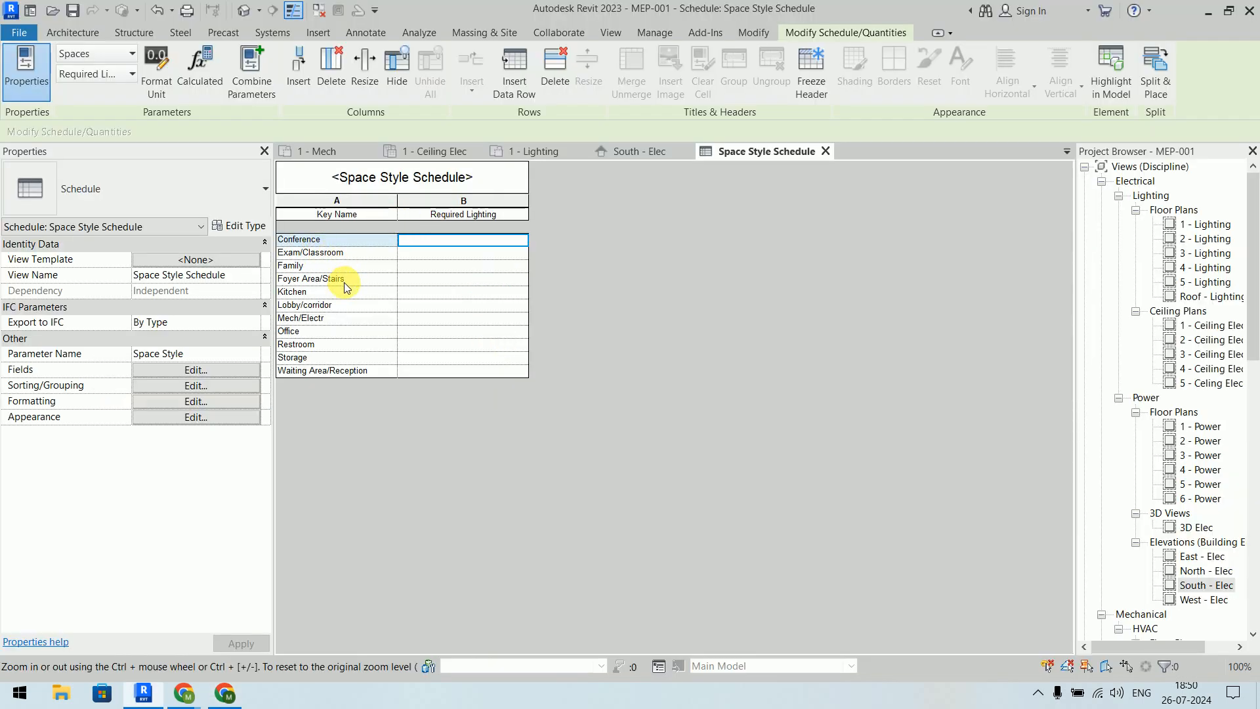
pyautogui.click(424, 306)
pyautogui.click(448, 312)
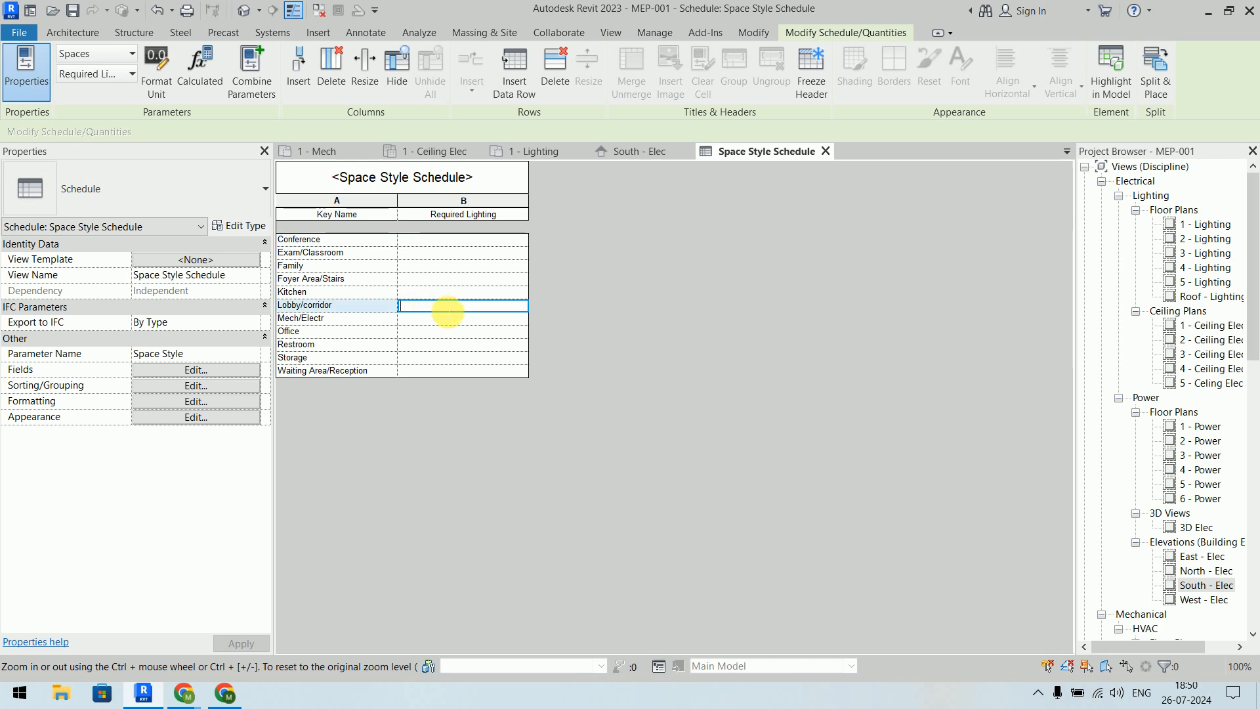
pyautogui.write('100')
pyautogui.press('Return')
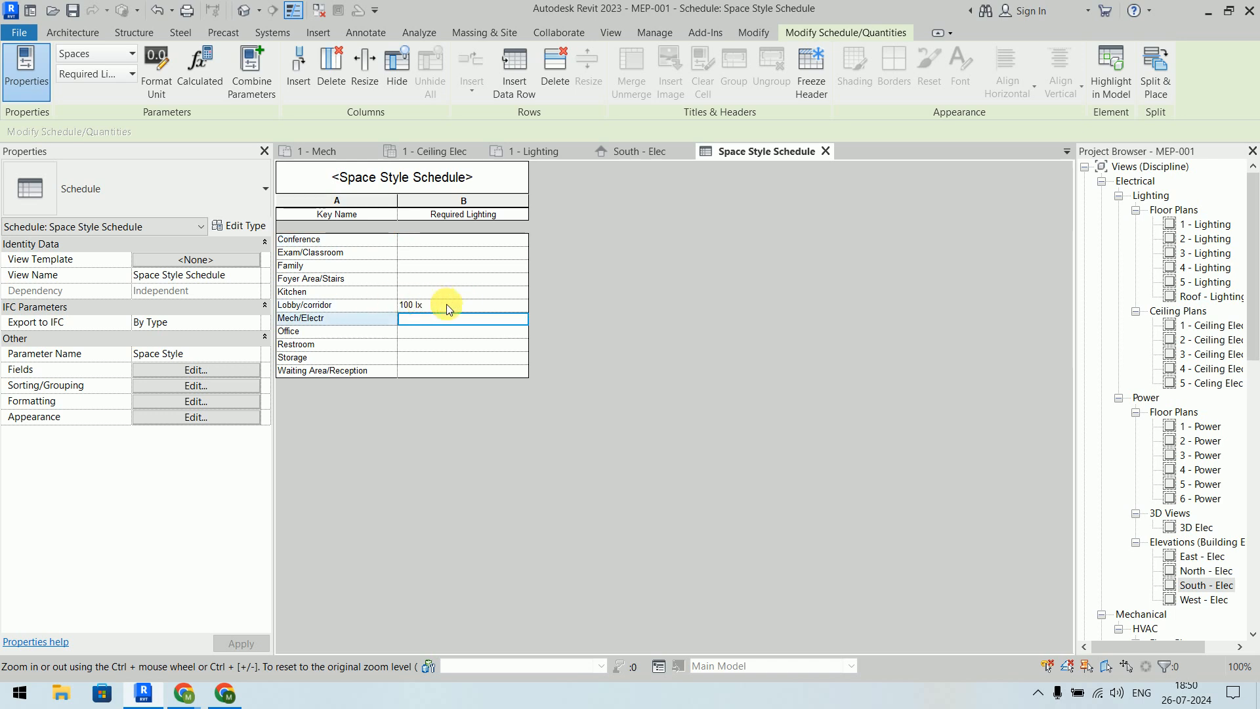
# Step: Check the Kitchen / Food Prep light level in the Chrome chart and set Kitchen's Required Lighting in Revit to 750 lx
pyautogui.hotkey('alt', 'Tab')
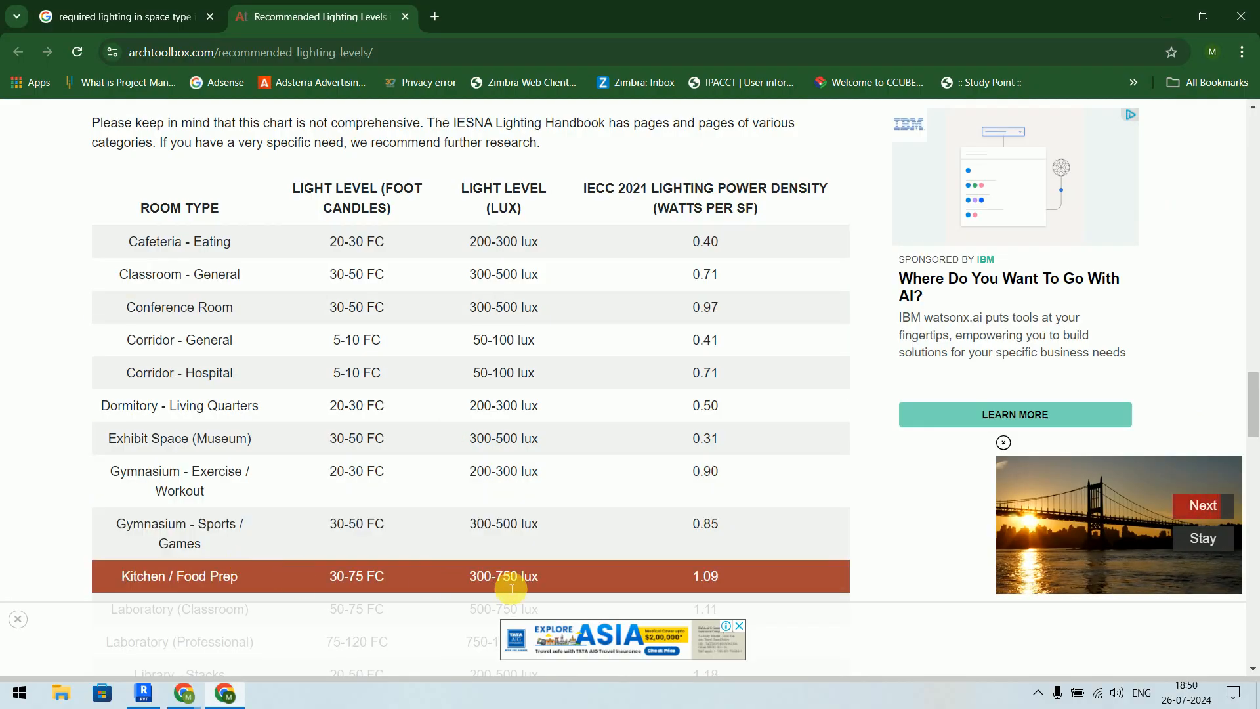
pyautogui.hotkey('alt', 'Tab')
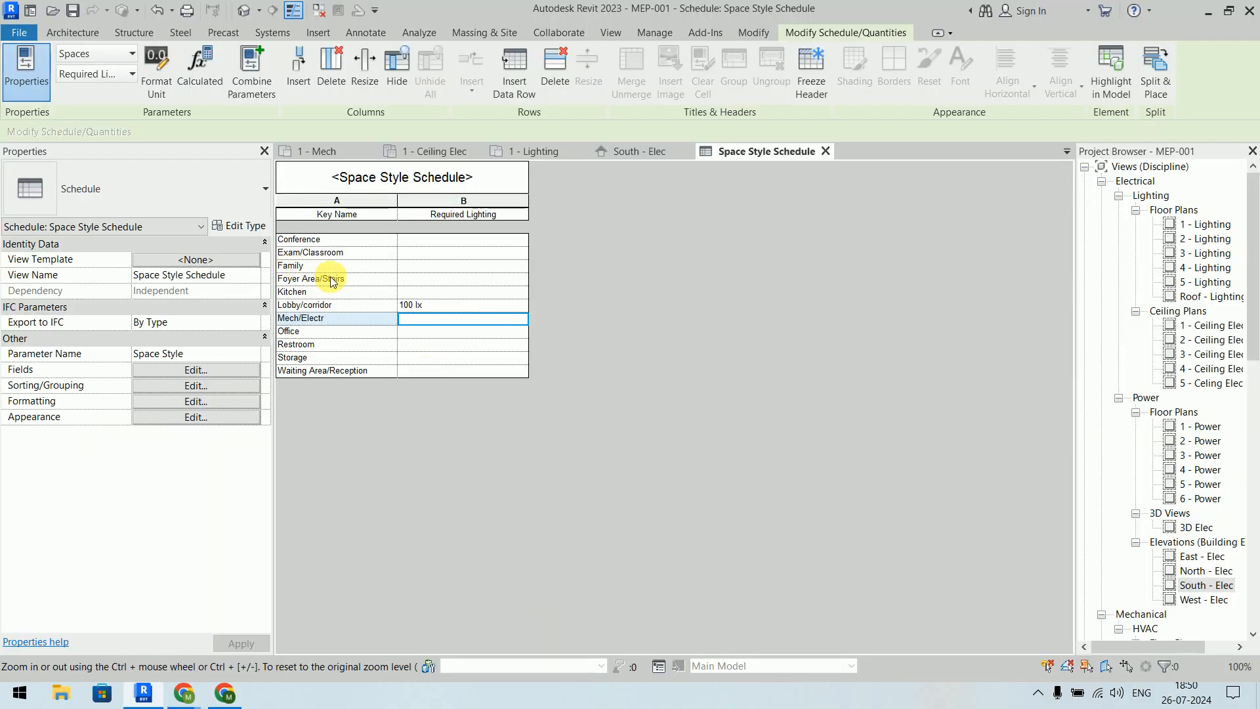
pyautogui.click(453, 294)
pyautogui.write('7')
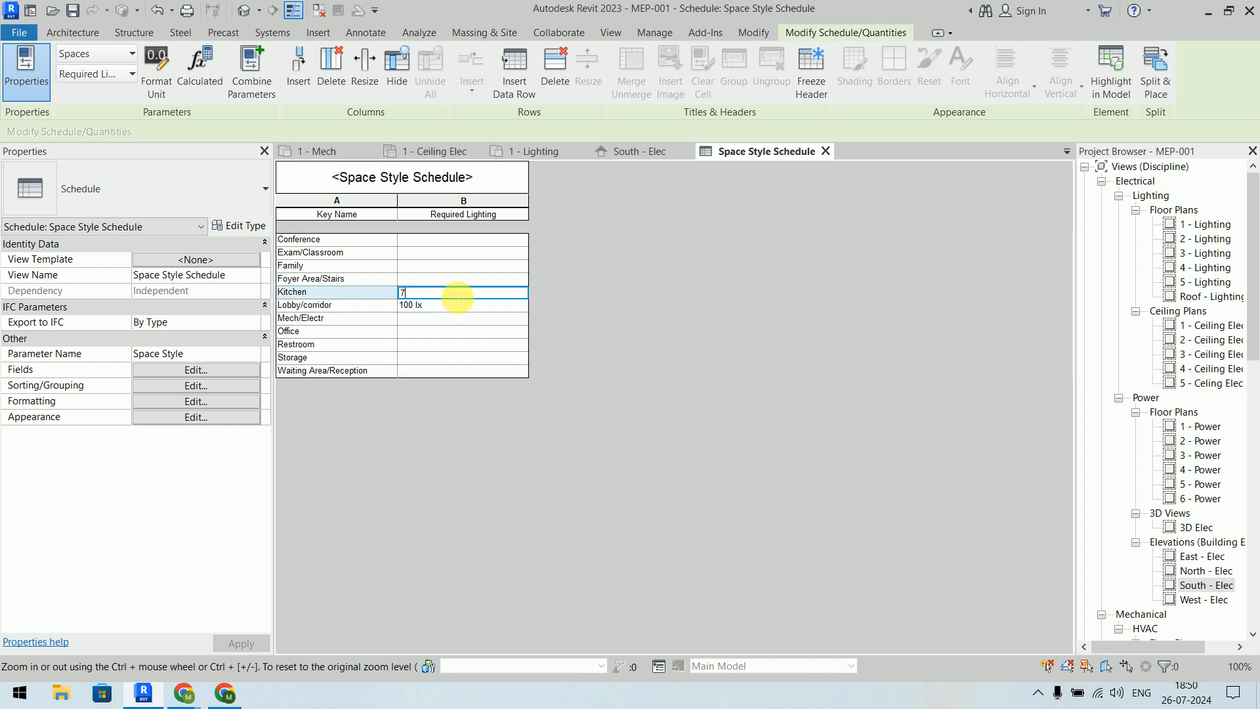
pyautogui.write('50')
pyautogui.press('Return')
# Step: Review the classroom and office light levels in the Chrome chart and set Exam/Classroom's Required Lighting in Revit to 500 lx
pyautogui.hotkey('alt', 'Tab')
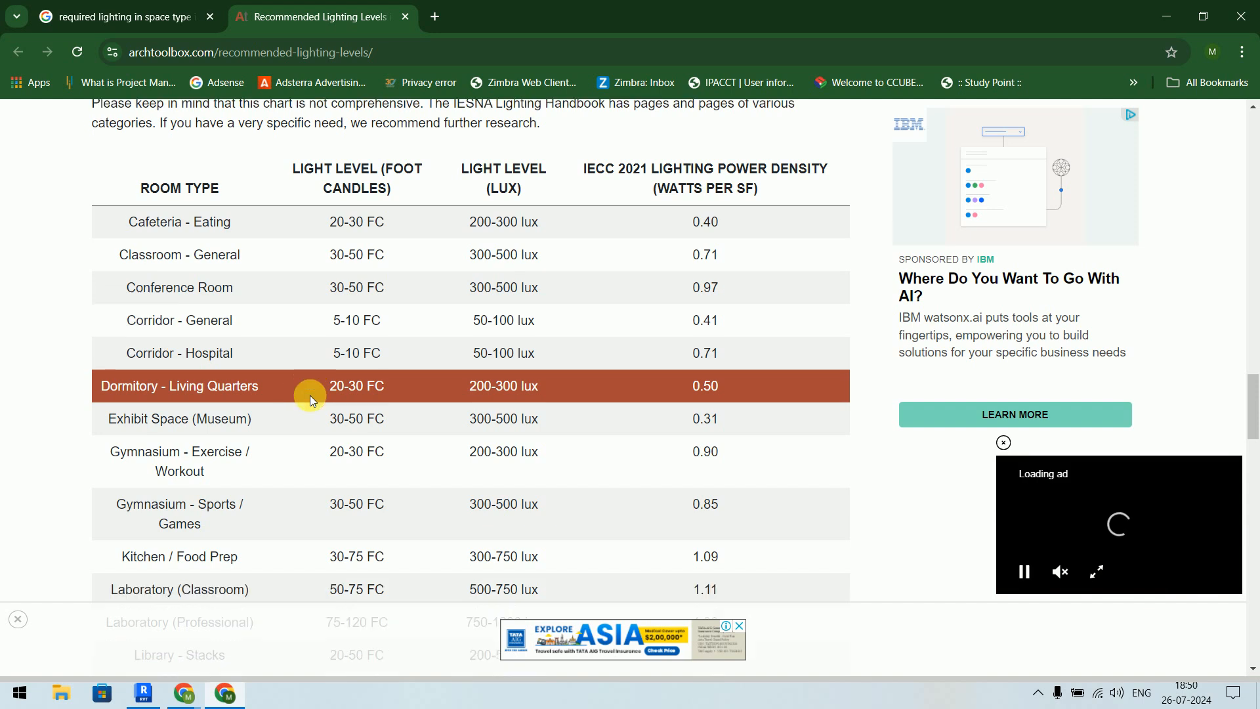
pyautogui.scroll(-2, 305, 394)
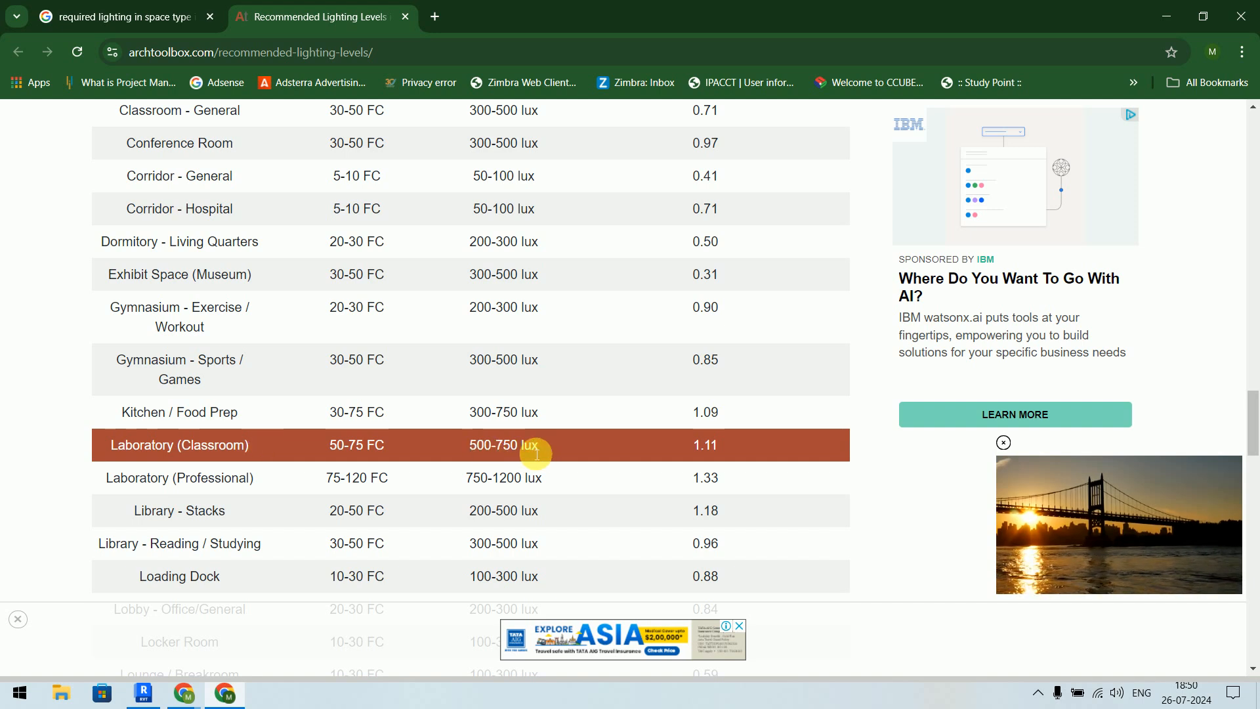
pyautogui.scroll(-3, 537, 453)
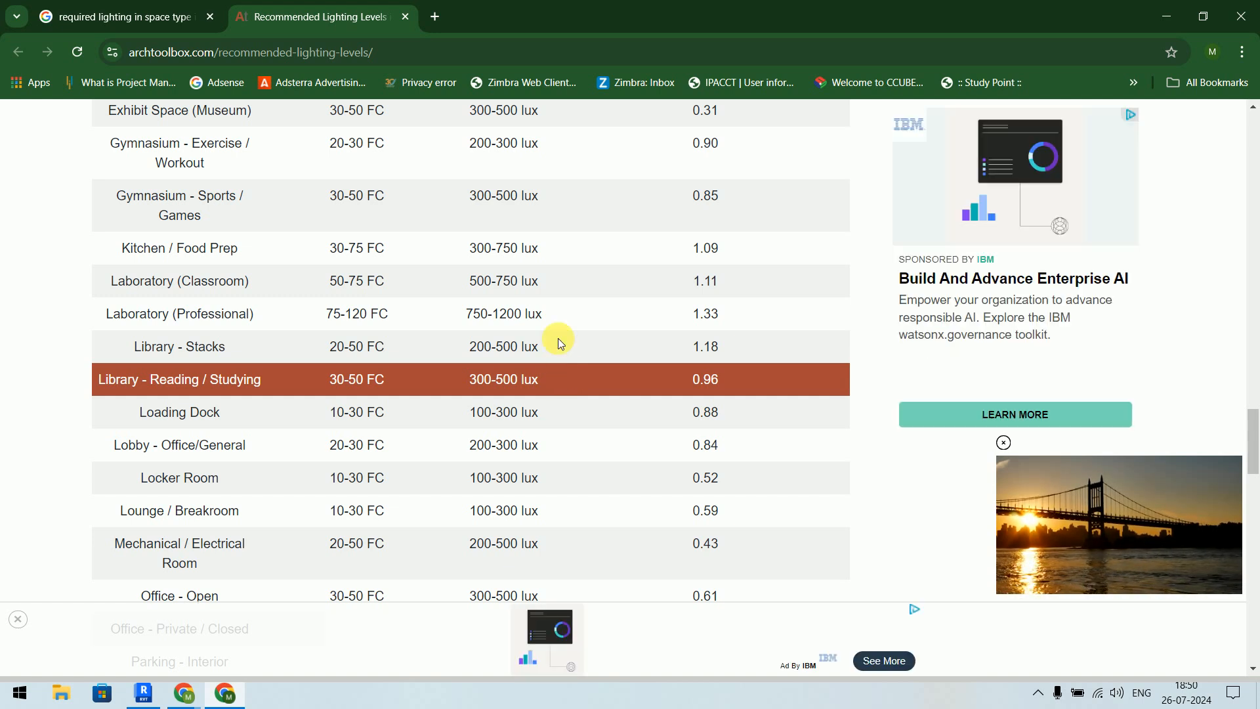
pyautogui.click(542, 282)
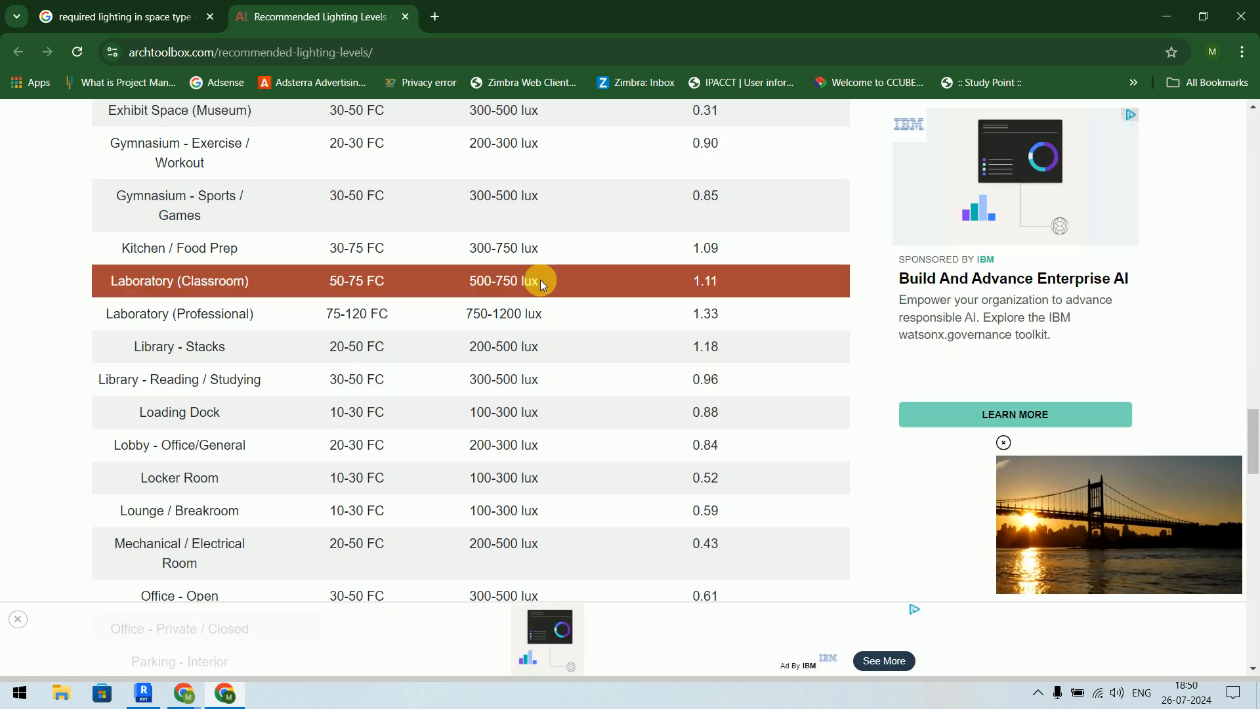
pyautogui.click(560, 382)
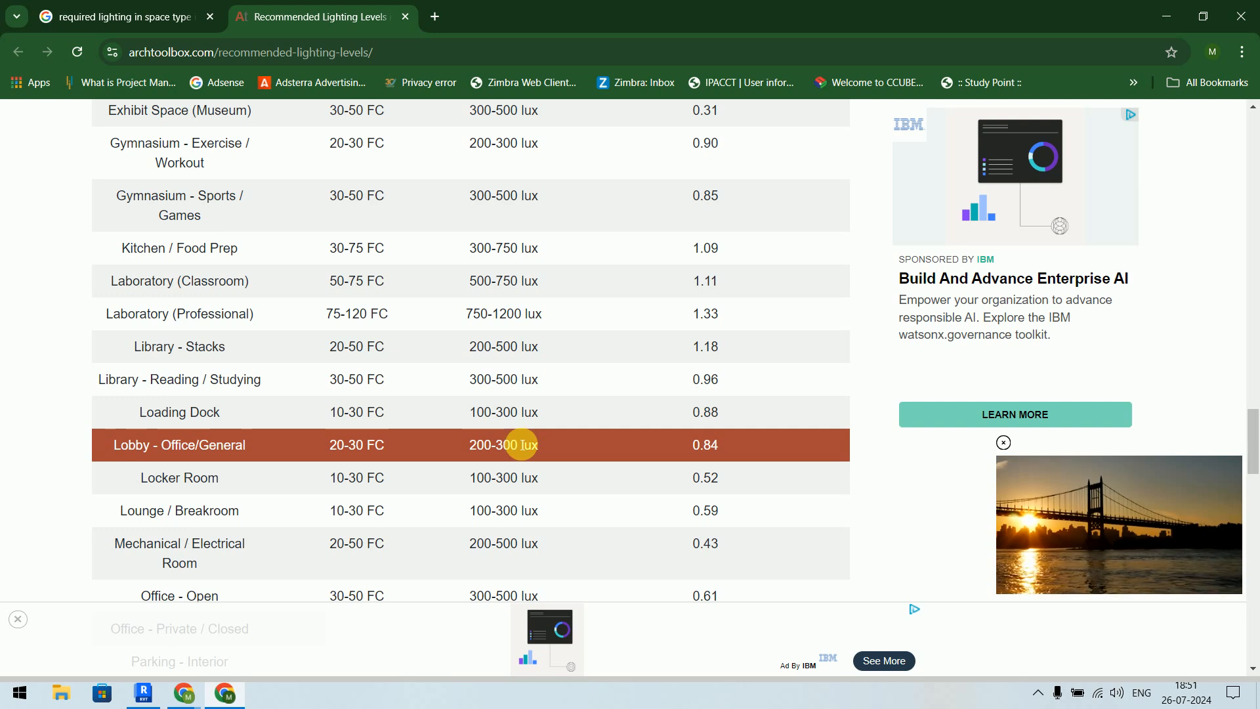
pyautogui.hotkey('alt', 'Tab')
pyautogui.click(435, 254)
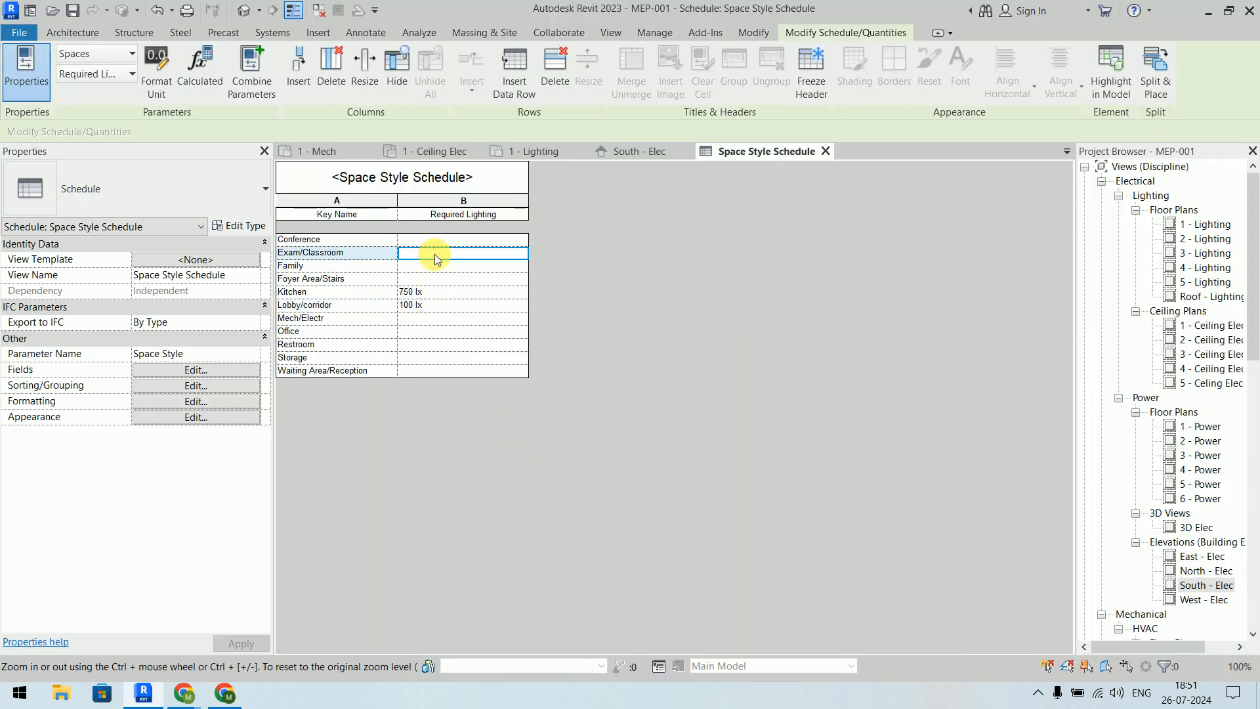
pyautogui.write('500')
pyautogui.press('Return')
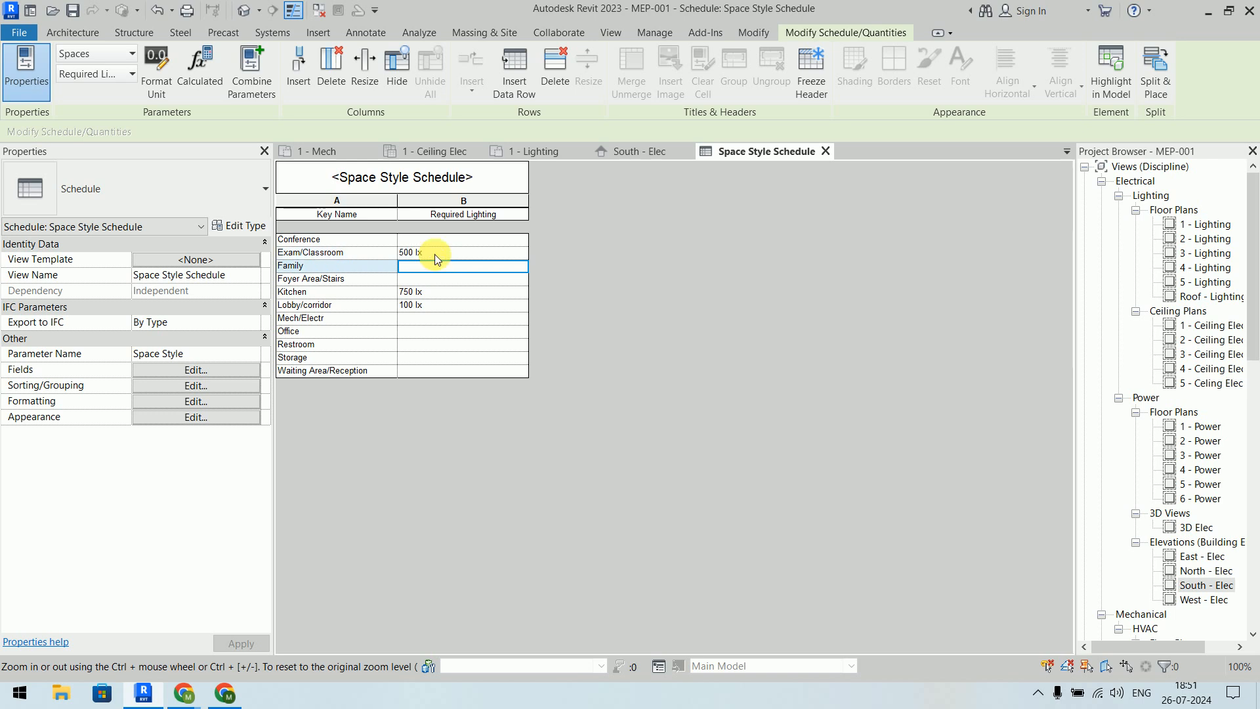
# Step: Set the Required Lighting of the Office key to 300 lx
pyautogui.click(415, 322)
pyautogui.click(419, 333)
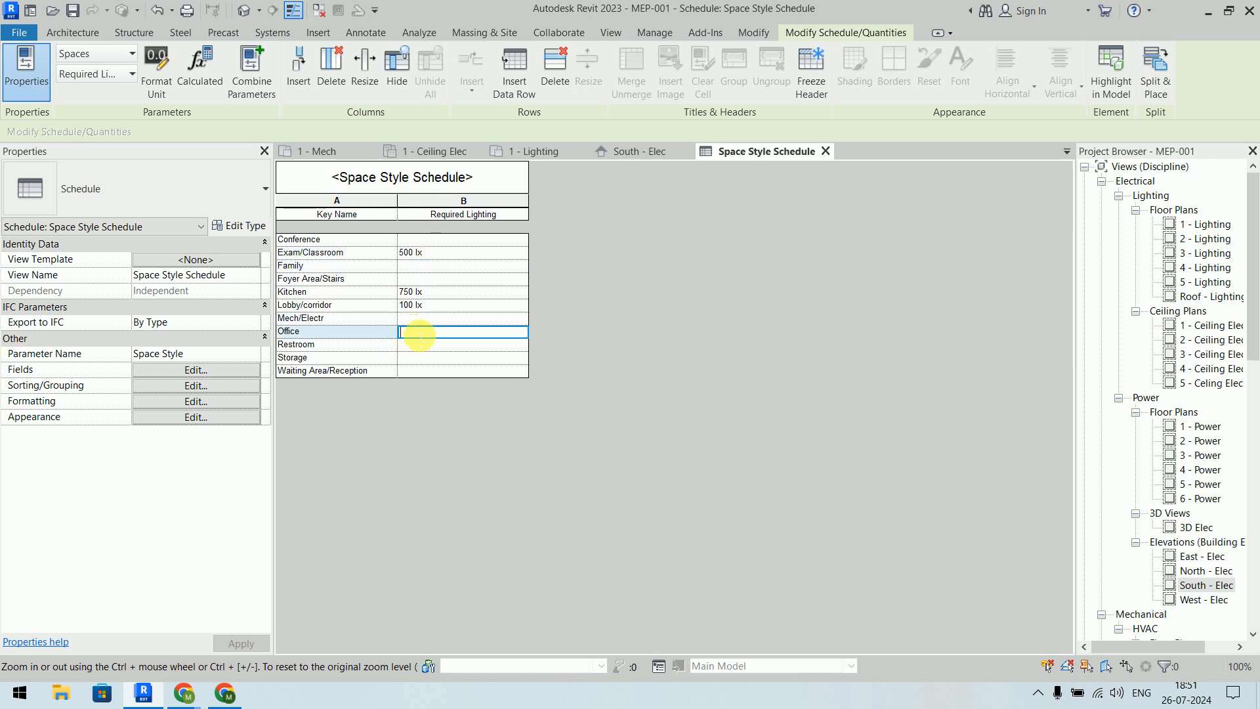
pyautogui.write('300')
pyautogui.press('Return')
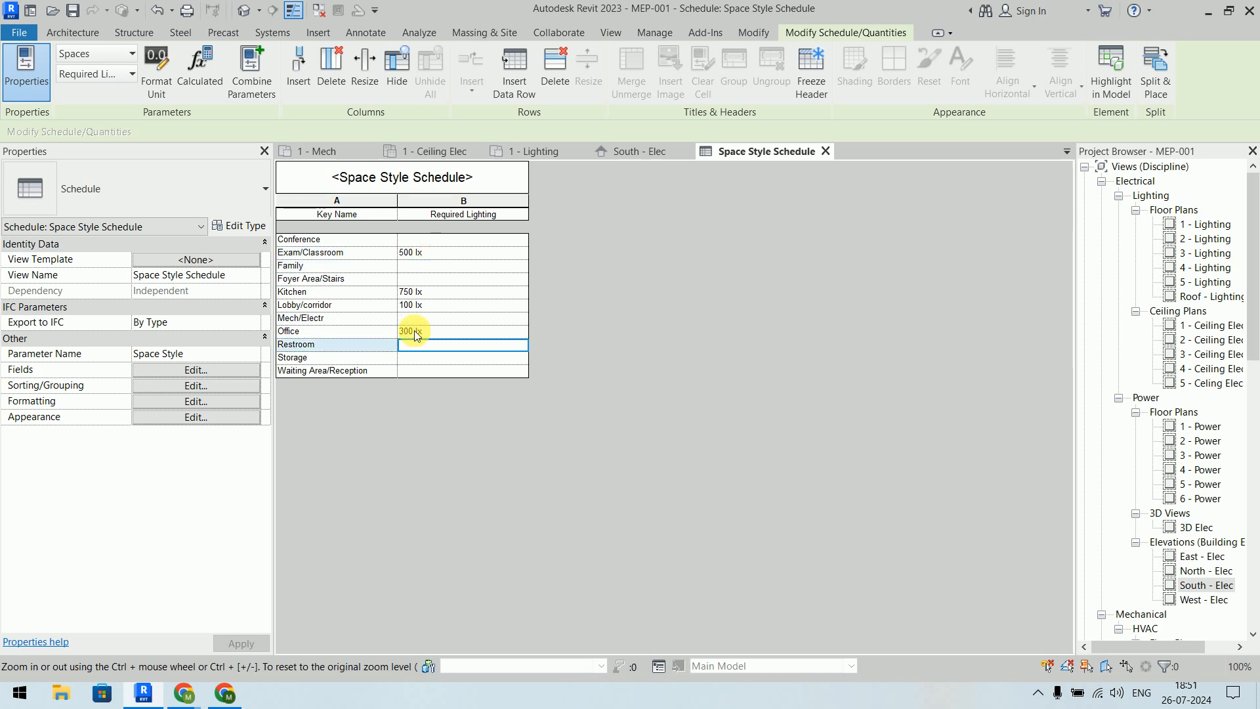
# Step: Check the Lobby - Office/General light level in the Chrome chart and set Lobby/corridor's Required Lighting in Revit to 300 lx
pyautogui.hotkey('alt', 'Tab')
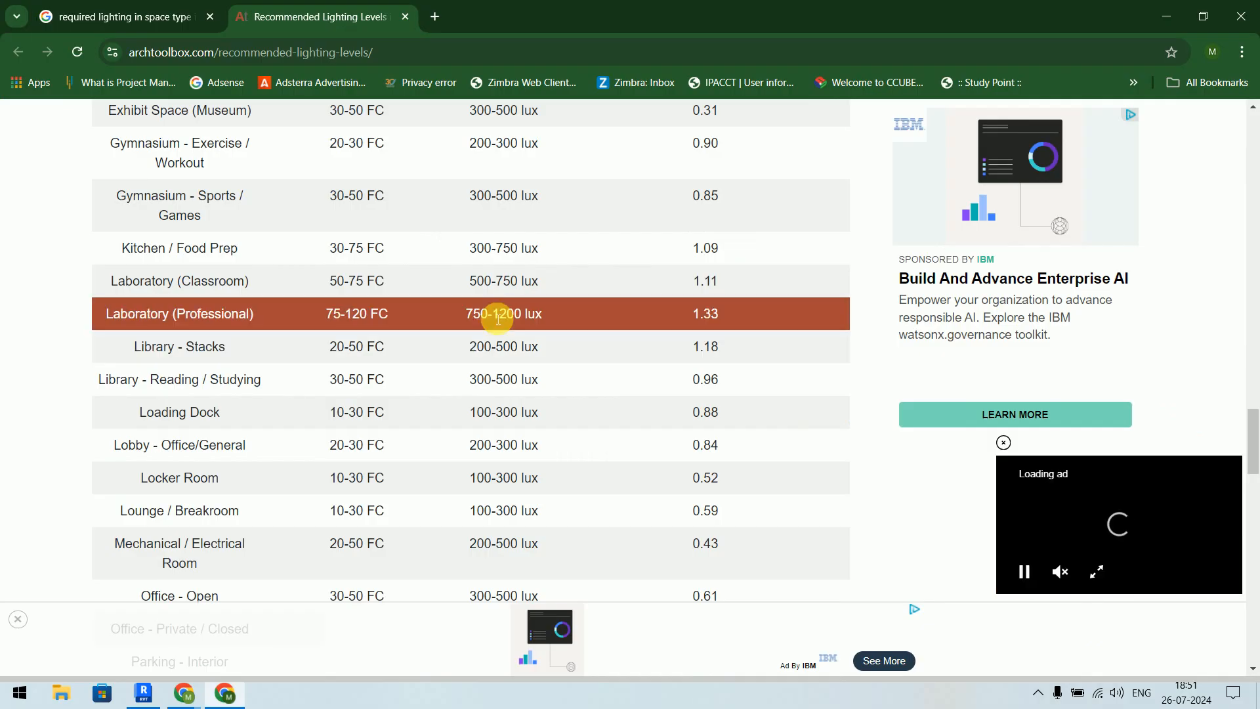
pyautogui.scroll(-1, 489, 322)
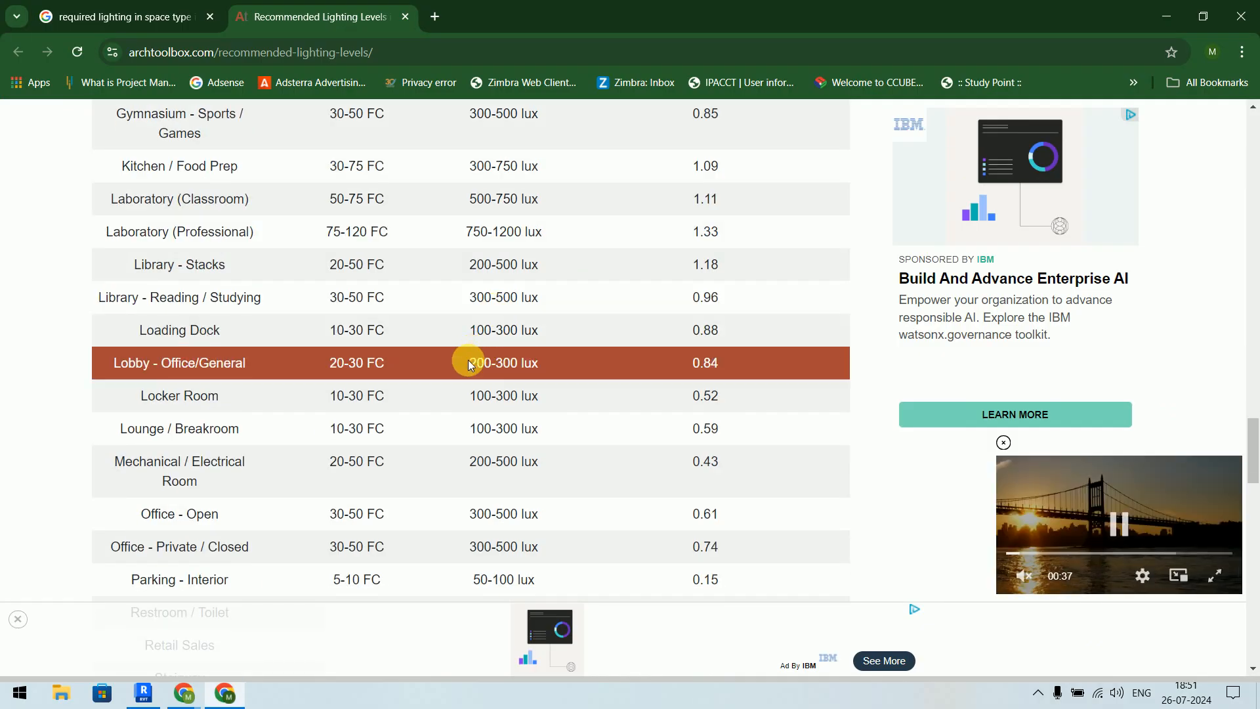
pyautogui.hotkey('alt', 'Tab')
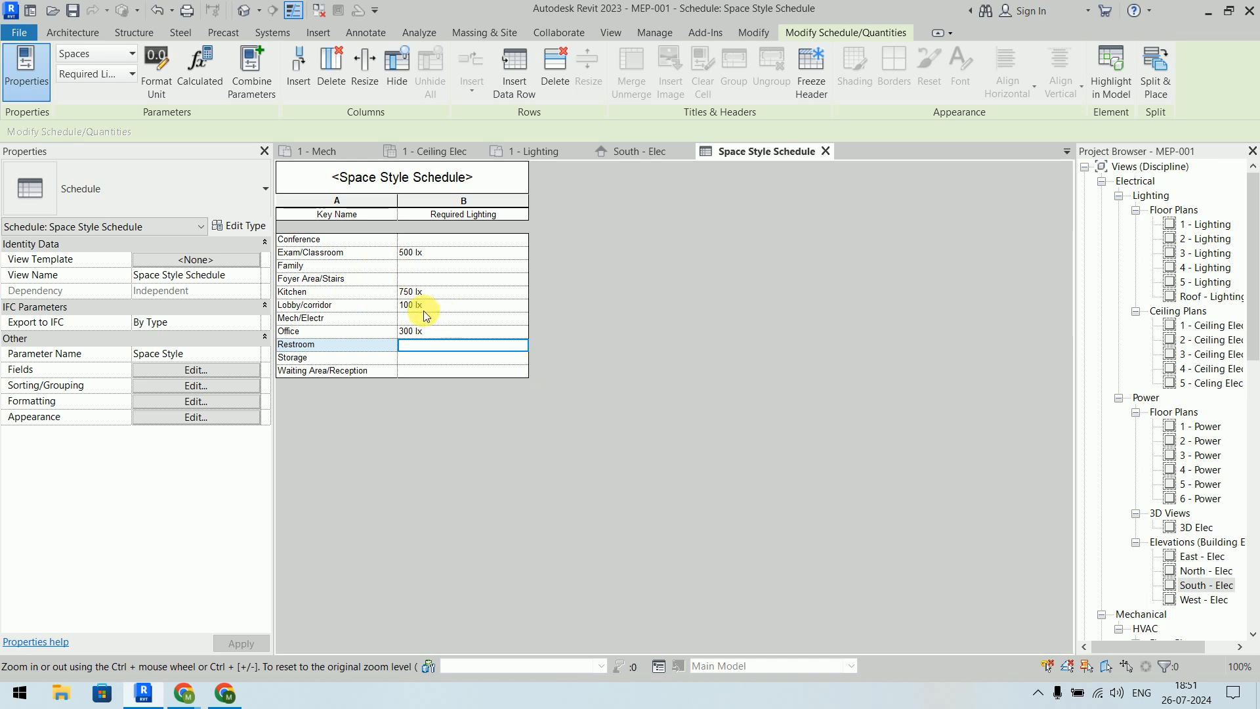
pyautogui.click(446, 308)
pyautogui.write('300')
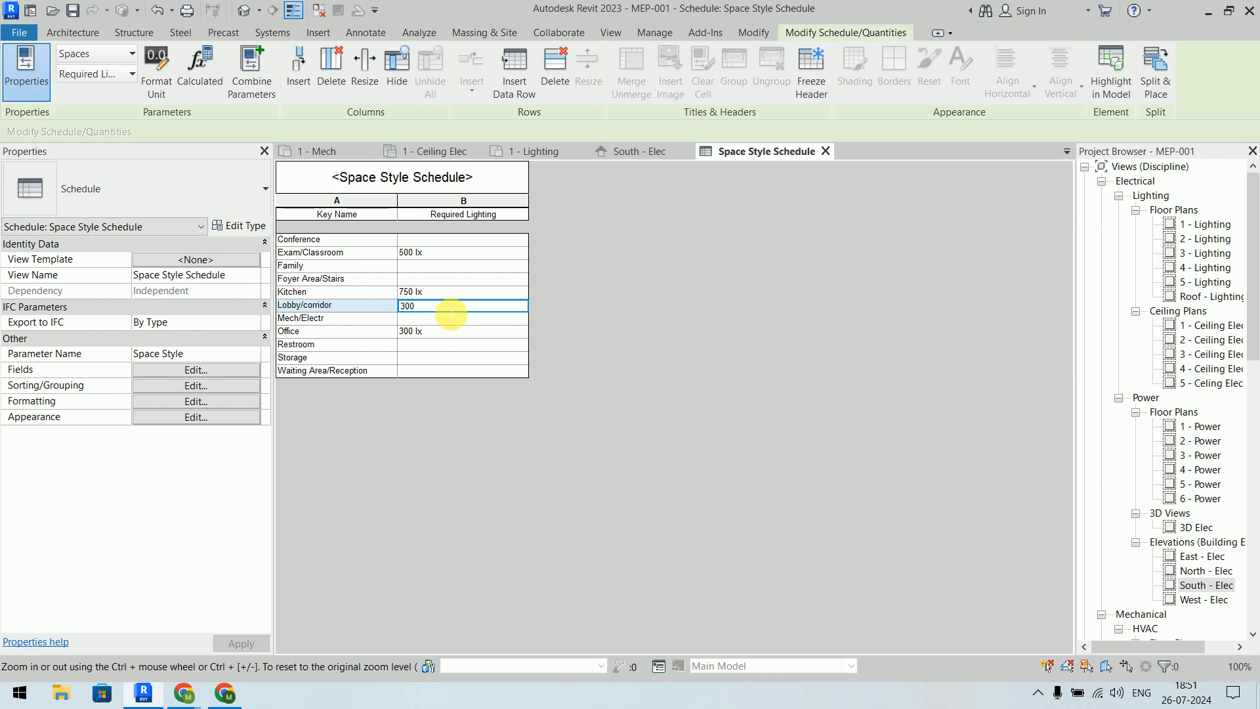
pyautogui.press('Return')
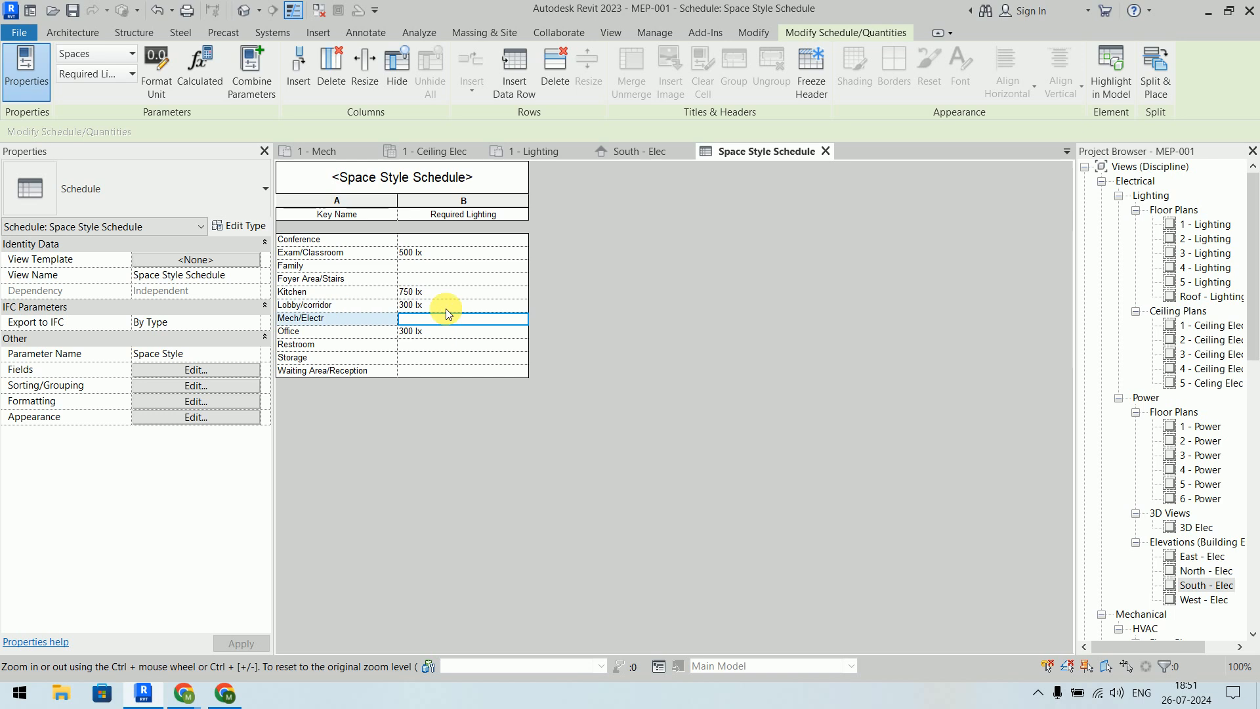
# Step: Check the Mechanical / Electrical Room light level in the Chrome chart and set Mech/Electr's Required Lighting in Revit to 400 lx
pyautogui.hotkey('alt', 'Tab')
pyautogui.scroll(-1, 568, 372)
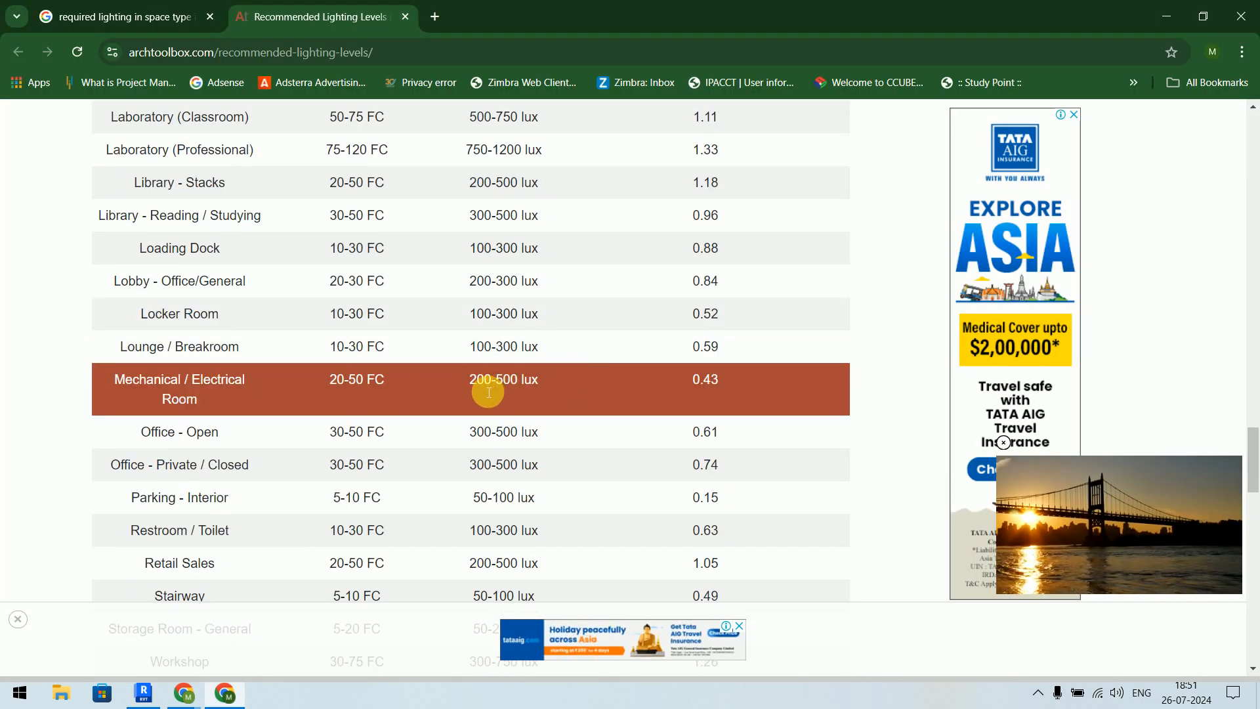
pyautogui.hotkey('alt', 'Tab')
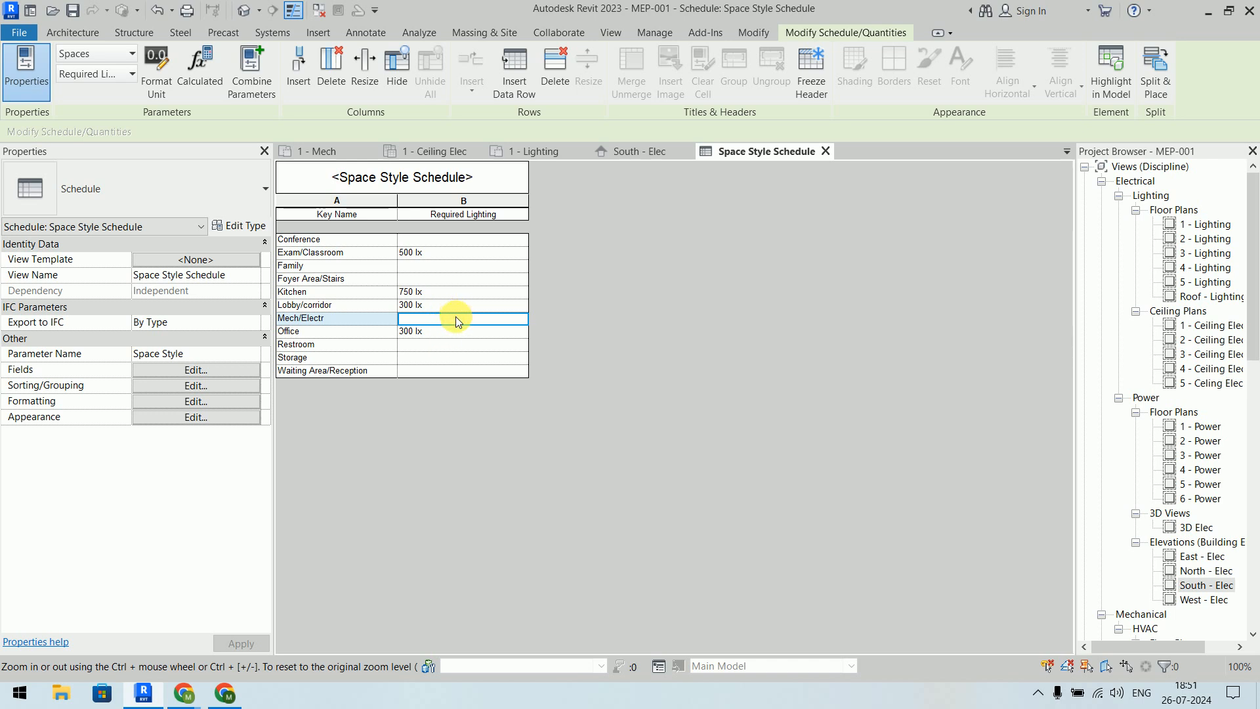
pyautogui.write('400')
pyautogui.press('Return')
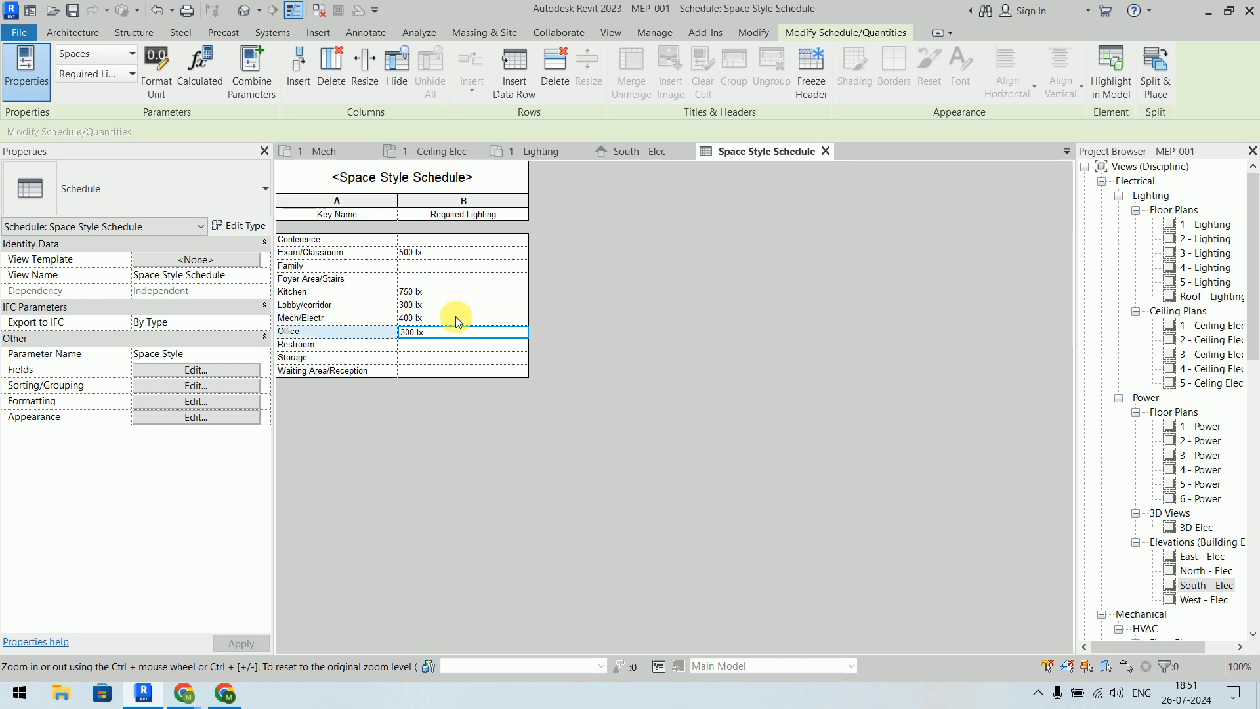
# Step: Check the Restroom / Toilet light level in the Chrome chart and set Restroom's Required Lighting in Revit to 270 lx
pyautogui.hotkey('alt', 'Tab')
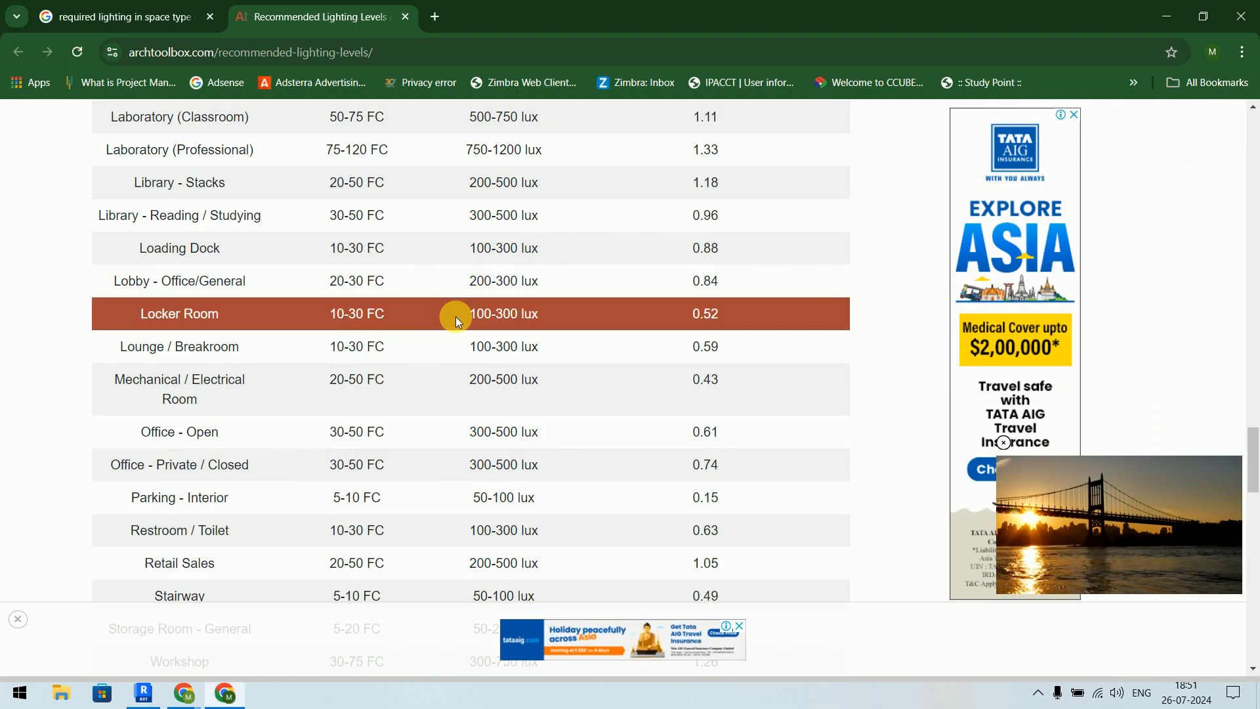
pyautogui.scroll(-3, 456, 316)
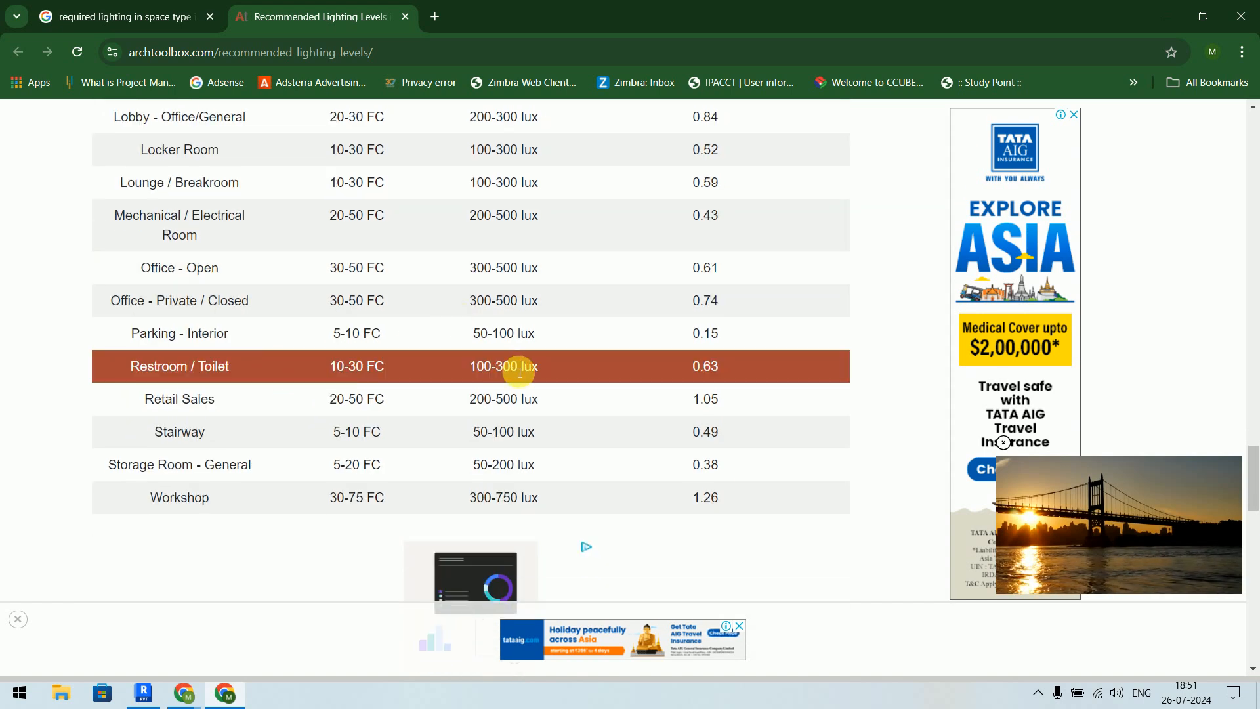
pyautogui.hotkey('alt', 'Tab')
pyautogui.click(443, 341)
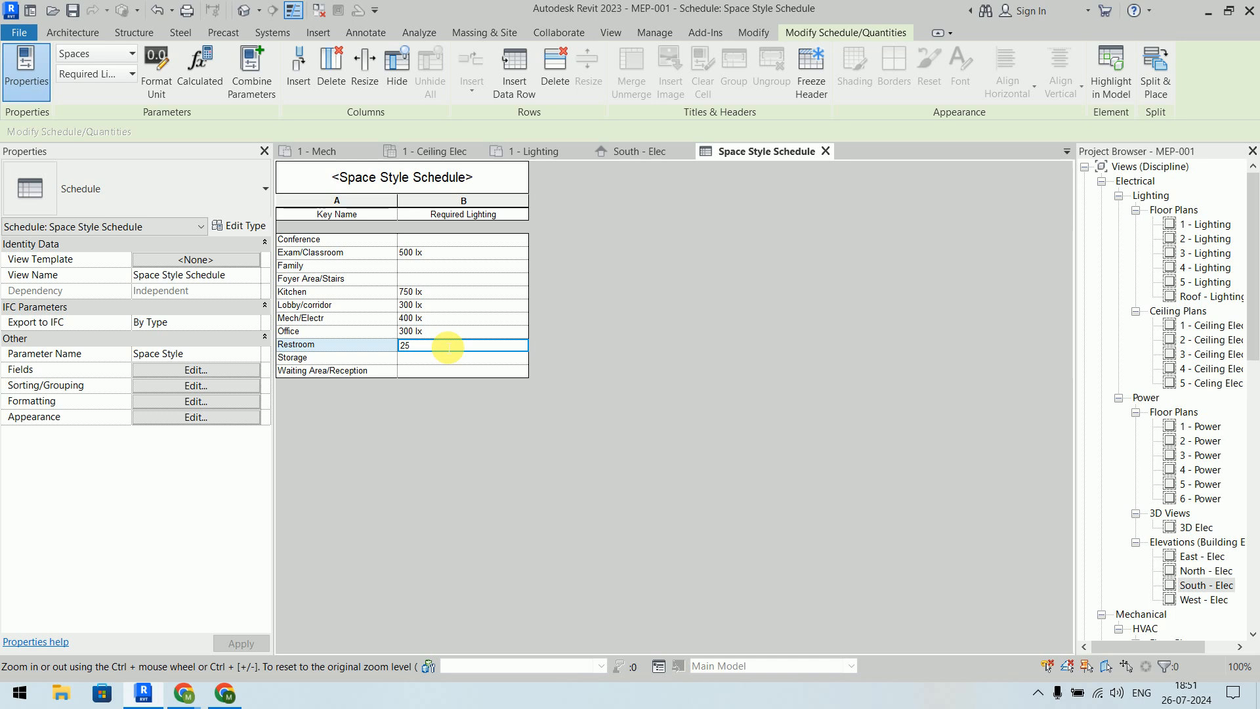
pyautogui.press('Return')
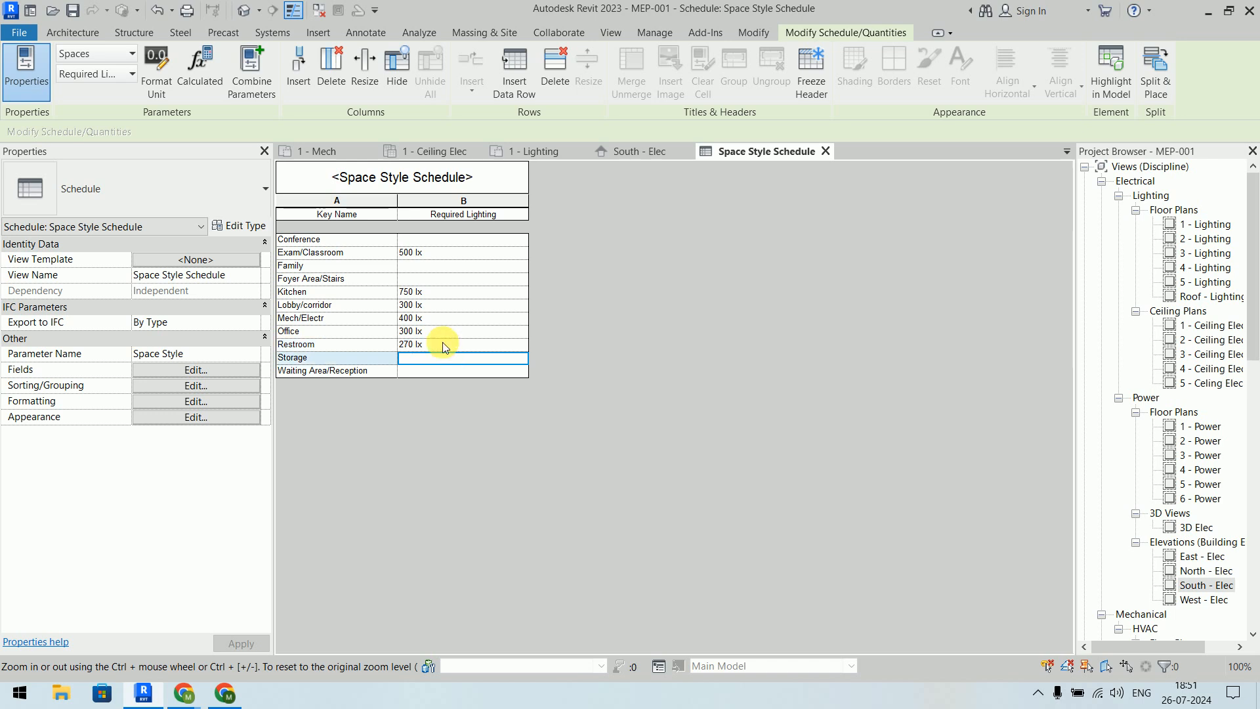
# Step: Check the Stairway light level in the Chrome chart and set Foyer Area/Stairs' Required Lighting in Revit to 100 lx
pyautogui.hotkey('alt', 'Tab')
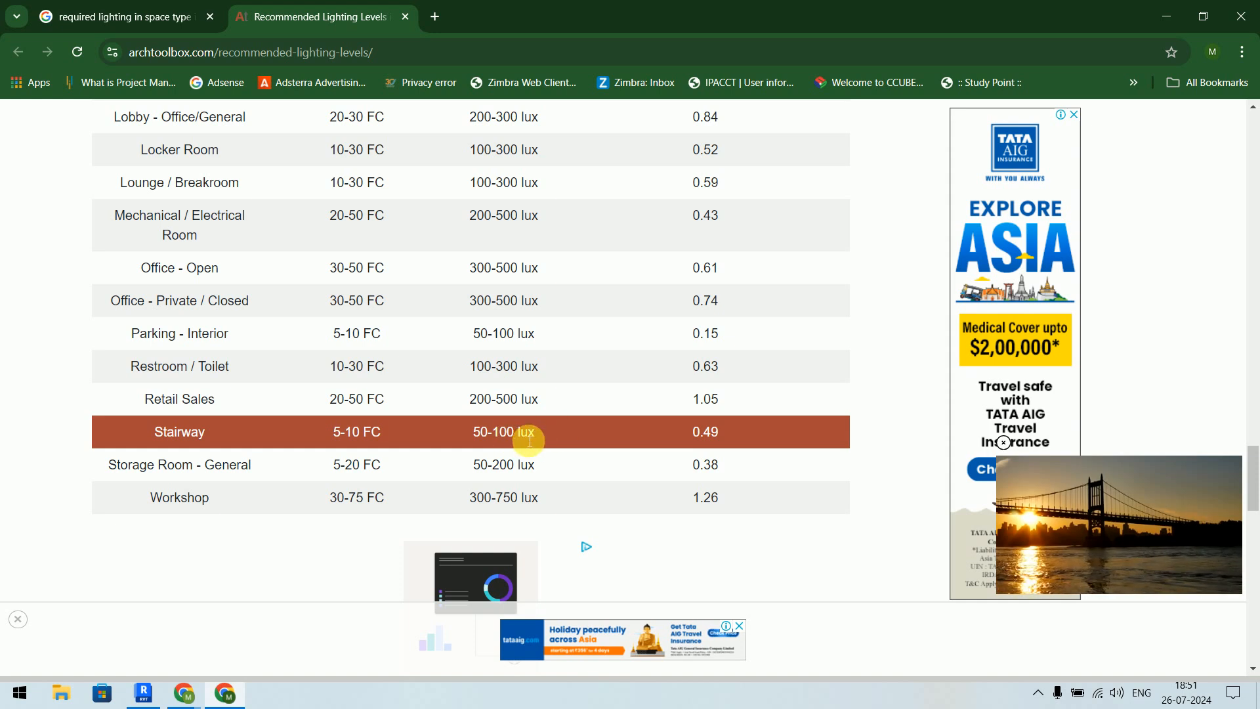
pyautogui.hotkey('alt', 'Tab')
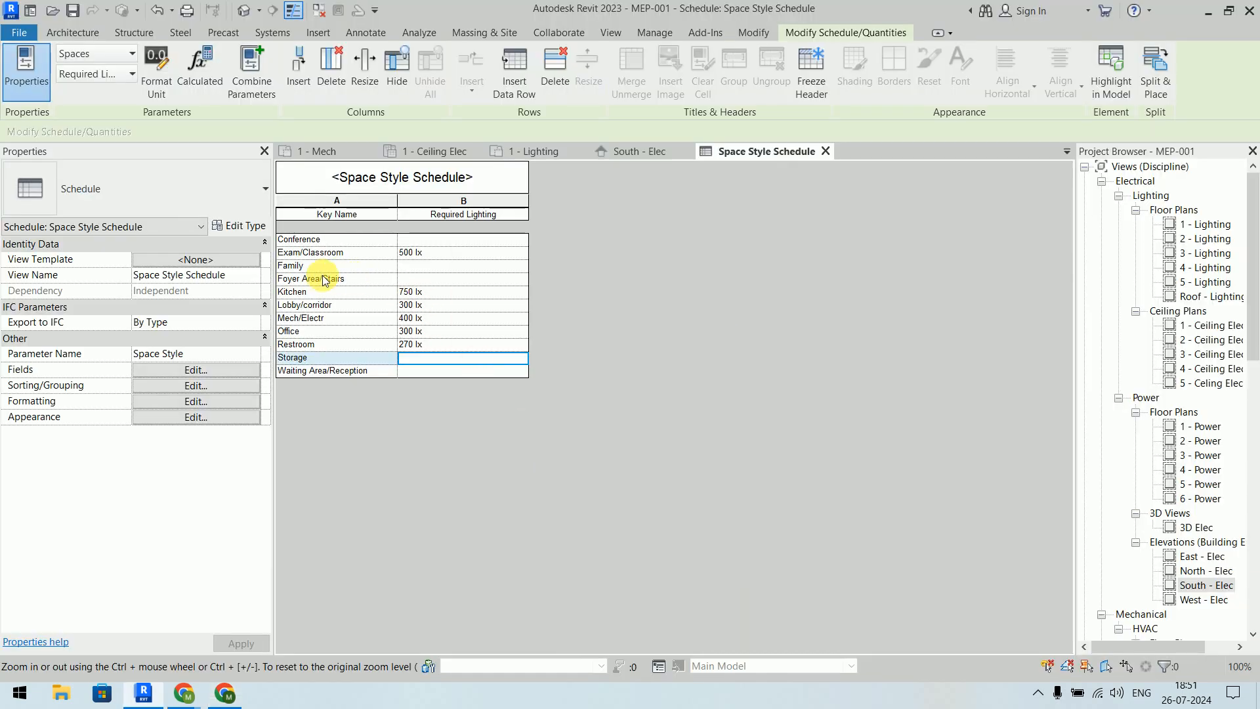
pyautogui.click(444, 281)
pyautogui.write('1')
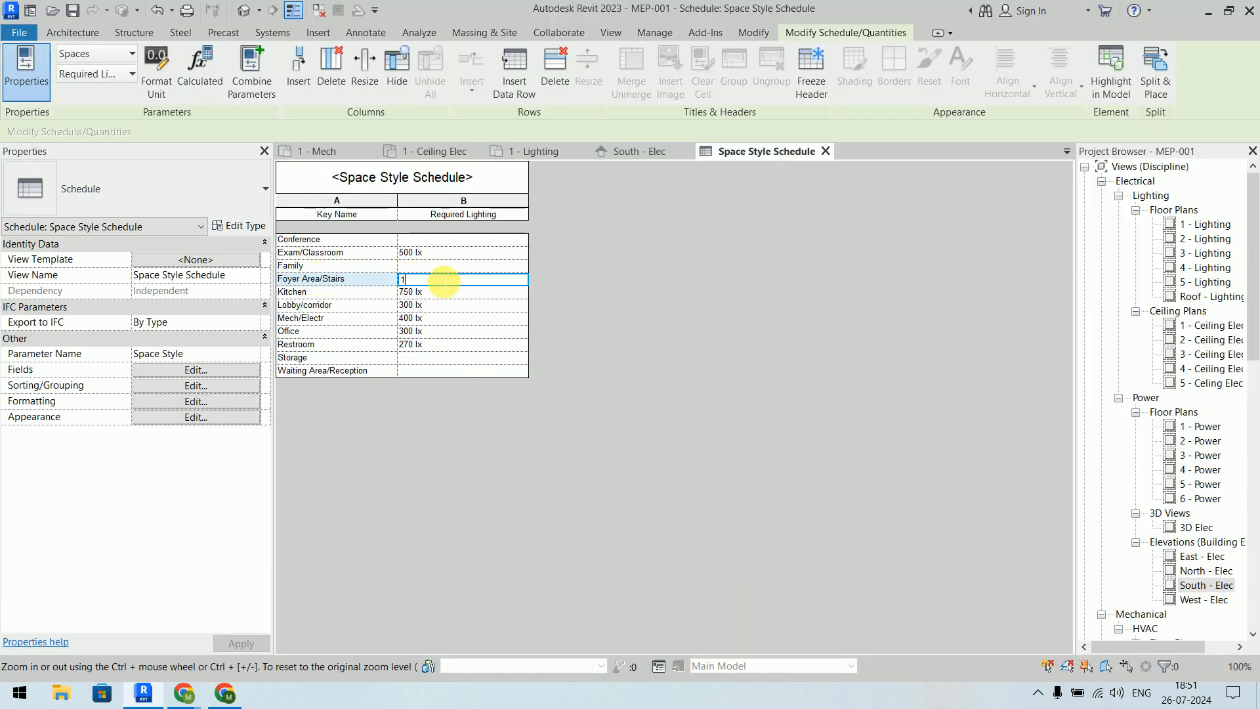
pyautogui.write('00')
pyautogui.press('Return')
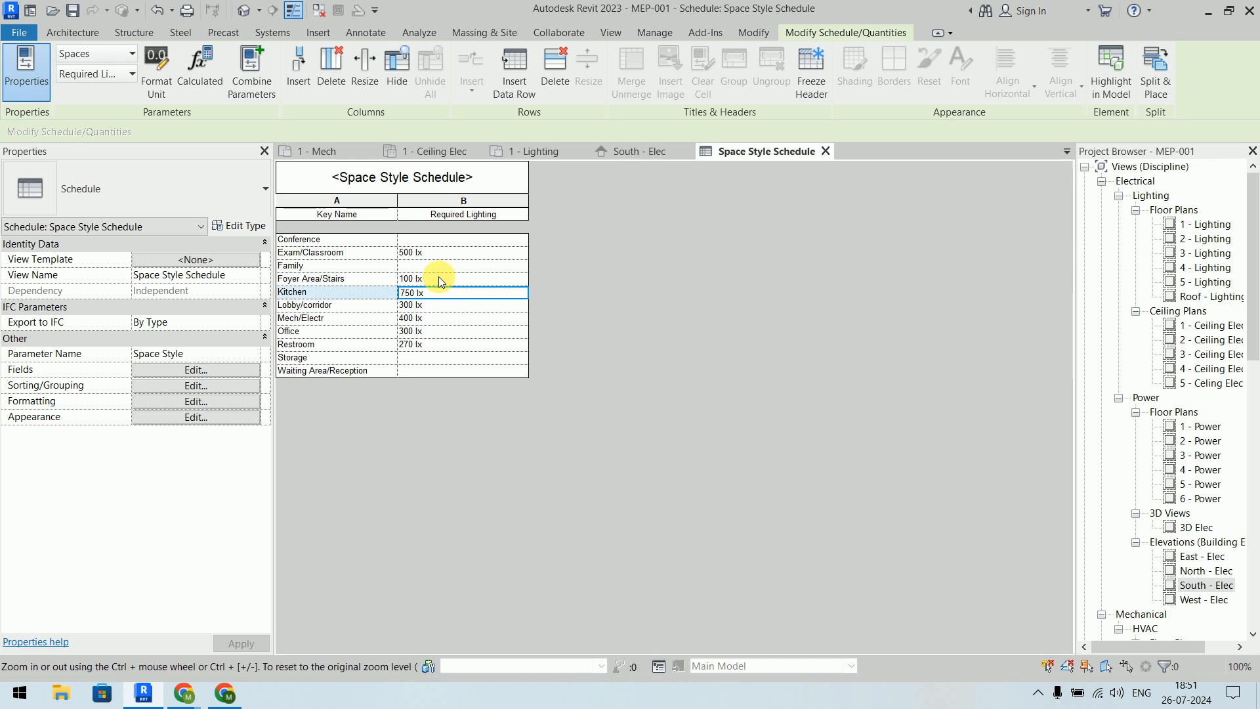
# Step: Check the Storage Room - General light level in the Chrome chart and set Storage's Required Lighting in Revit to 200 lx
pyautogui.hotkey('alt', 'Tab')
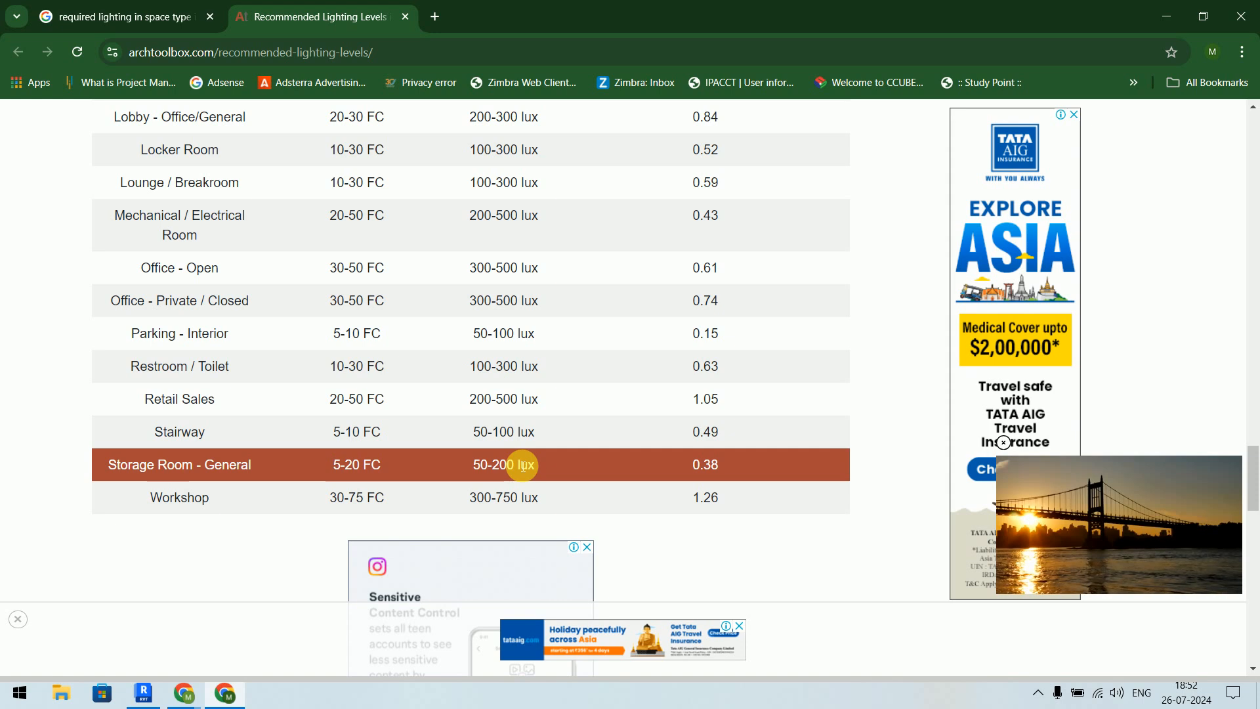
pyautogui.hotkey('alt', 'Tab')
pyautogui.write('750')
pyautogui.click(466, 357)
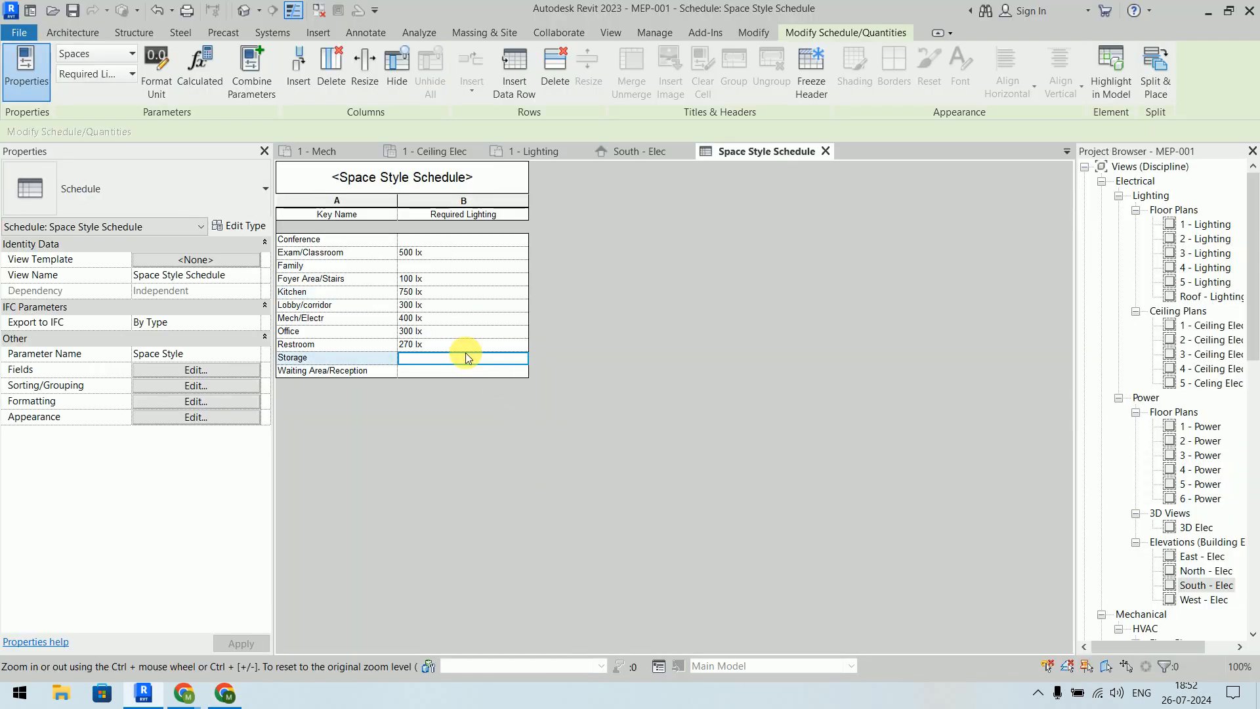
pyautogui.write('200')
pyautogui.press('Return')
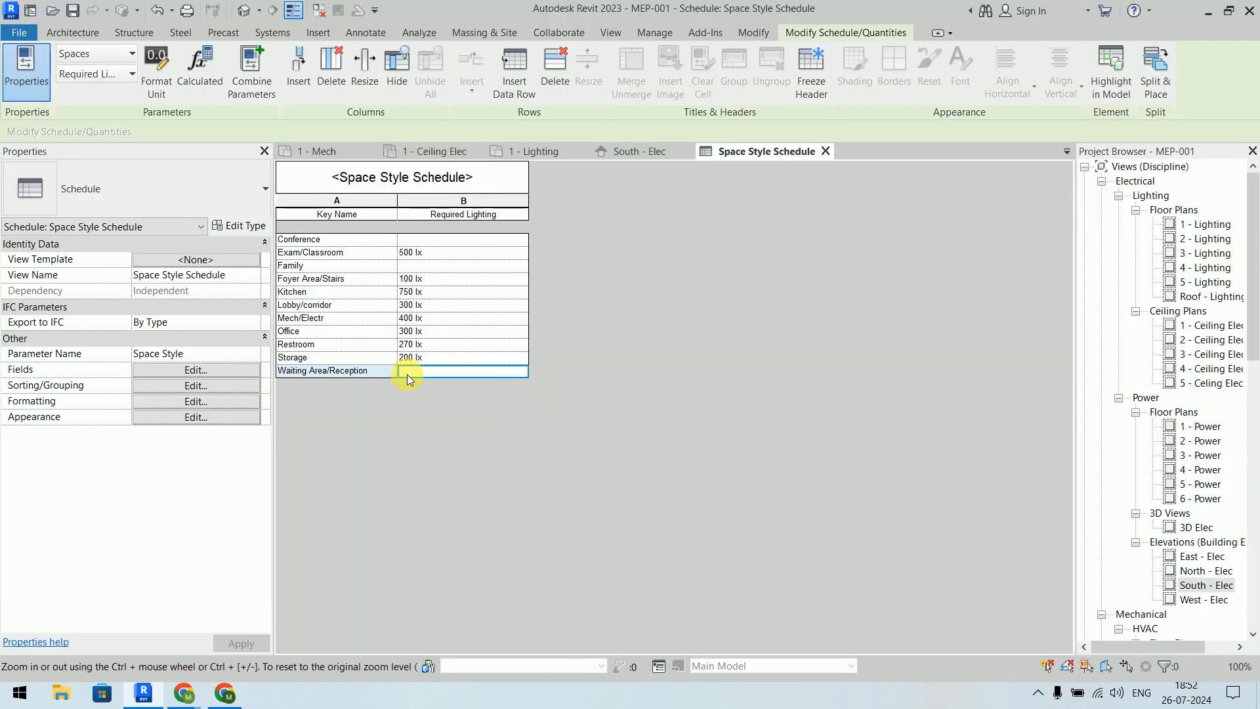
# Step: Review the Chrome chart for the remaining room types and set Waiting Area/Reception's Required Lighting in Revit to 400 lx
pyautogui.hotkey('alt', 'Tab')
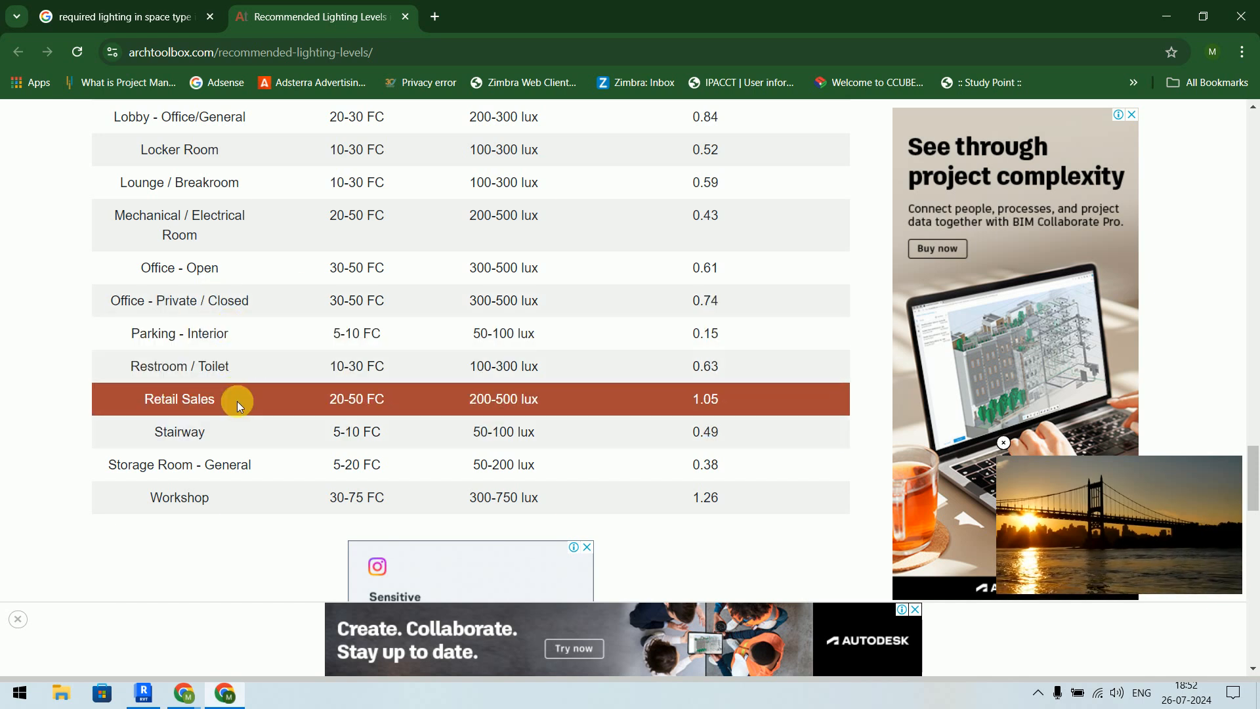
pyautogui.scroll(3, 238, 400)
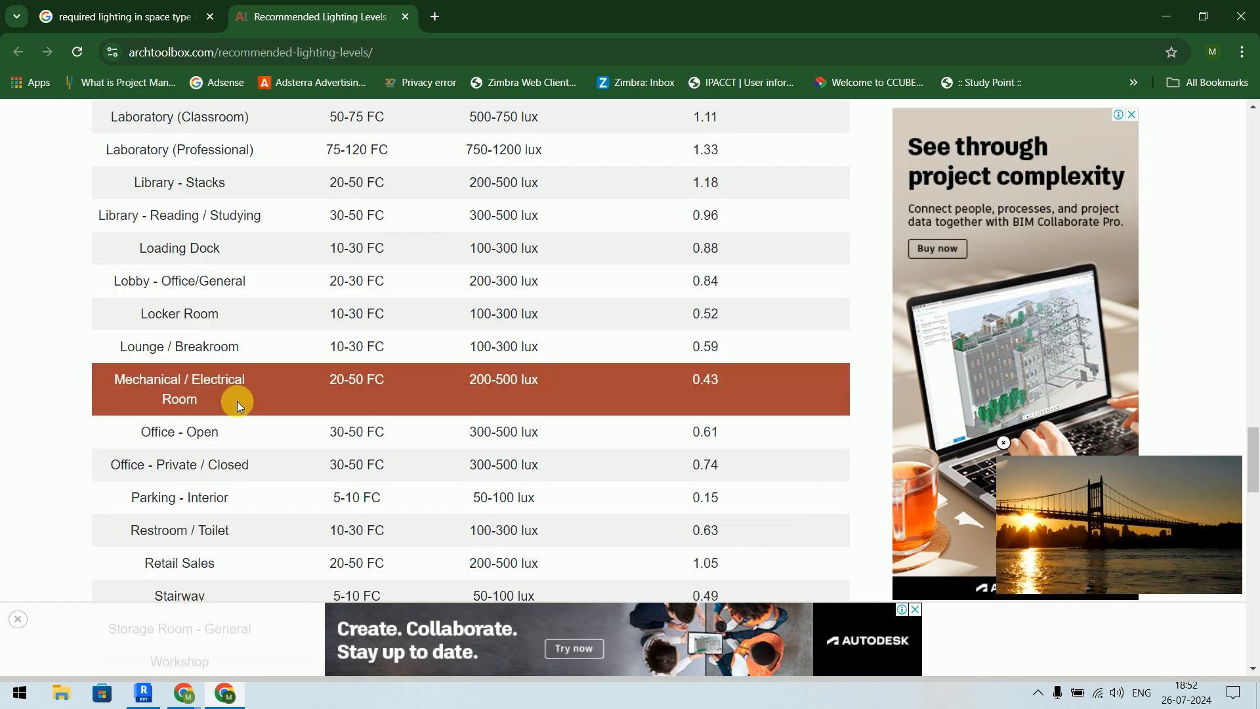
pyautogui.scroll(1, 238, 400)
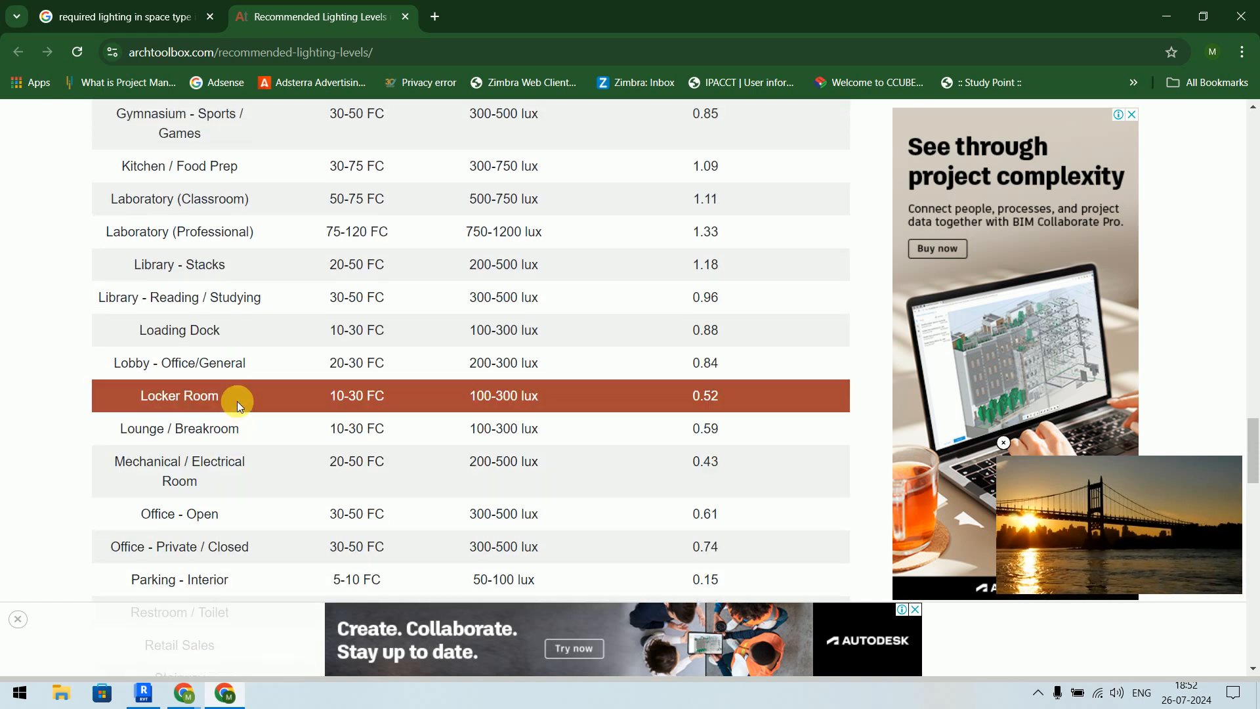
pyautogui.scroll(1, 238, 401)
pyautogui.scroll(2, 238, 404)
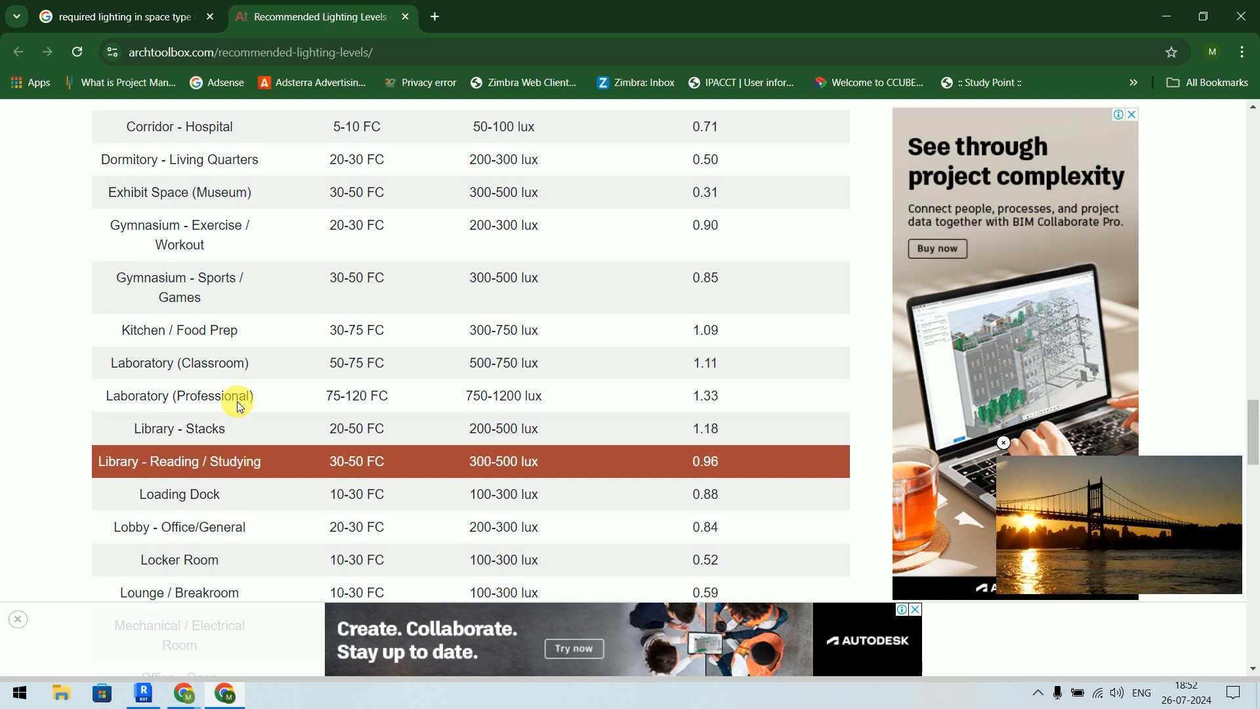
pyautogui.scroll(1, 237, 400)
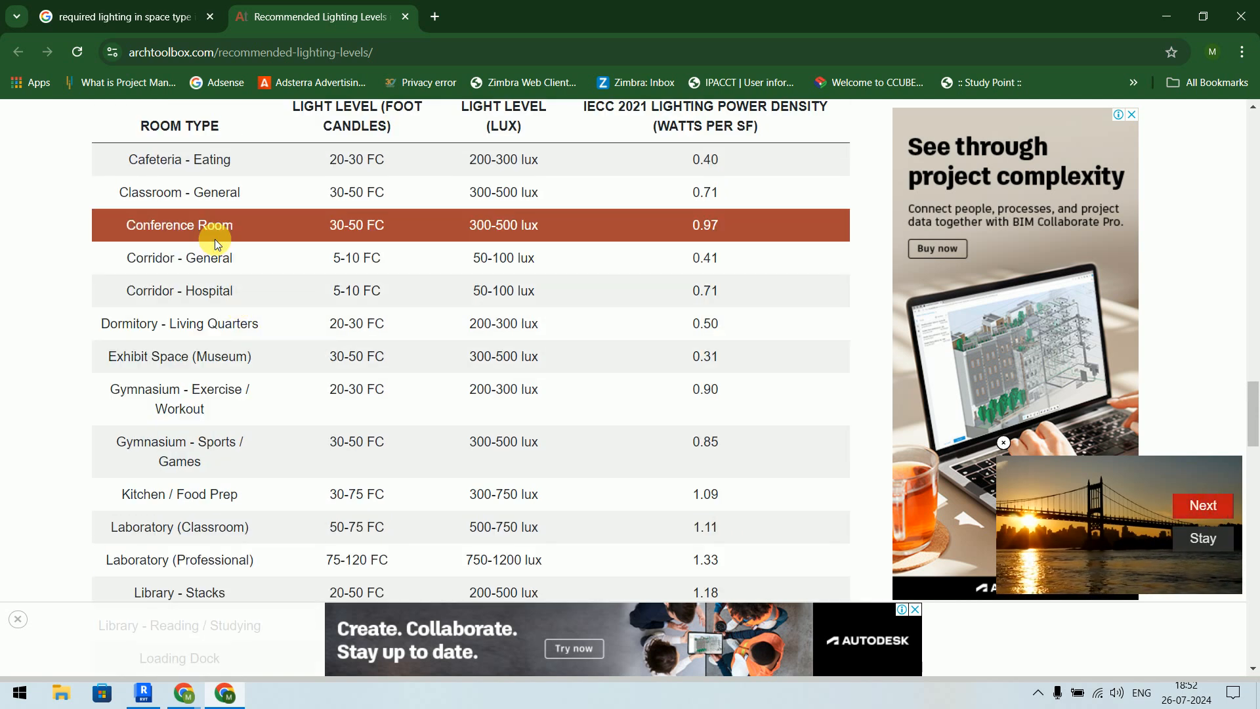
pyautogui.scroll(1, 219, 206)
pyautogui.scroll(-1, 223, 216)
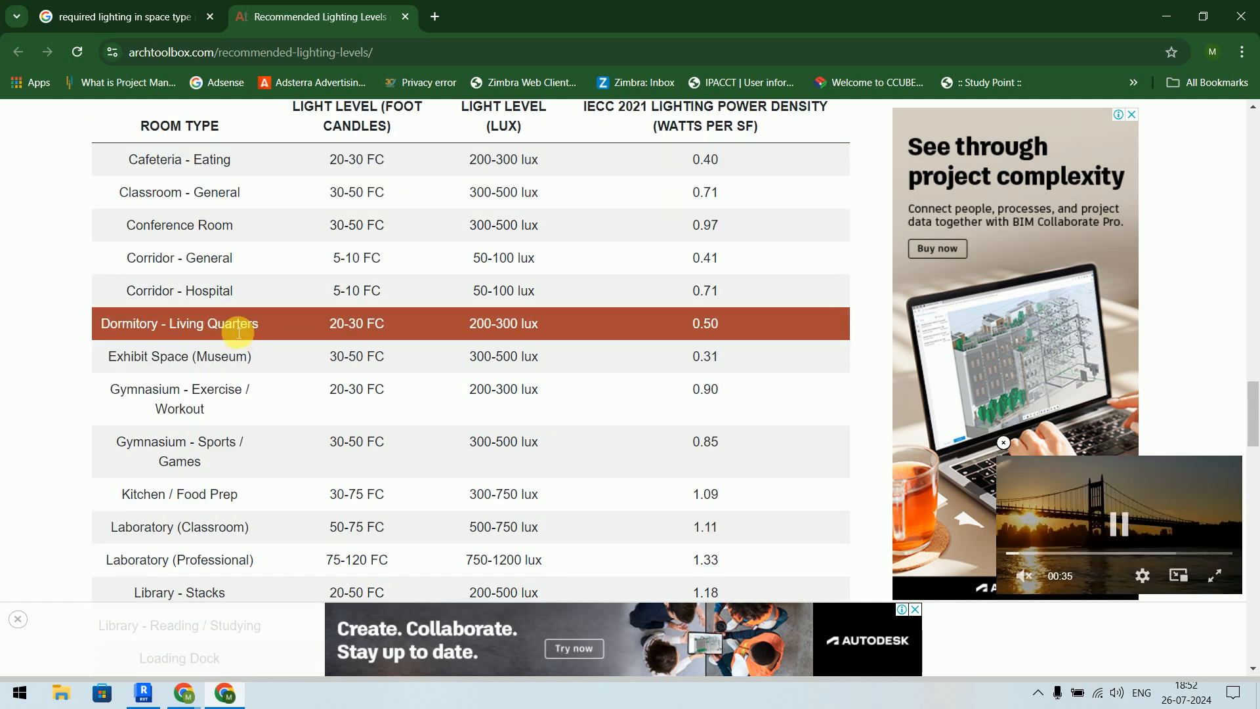
pyautogui.scroll(-1, 239, 407)
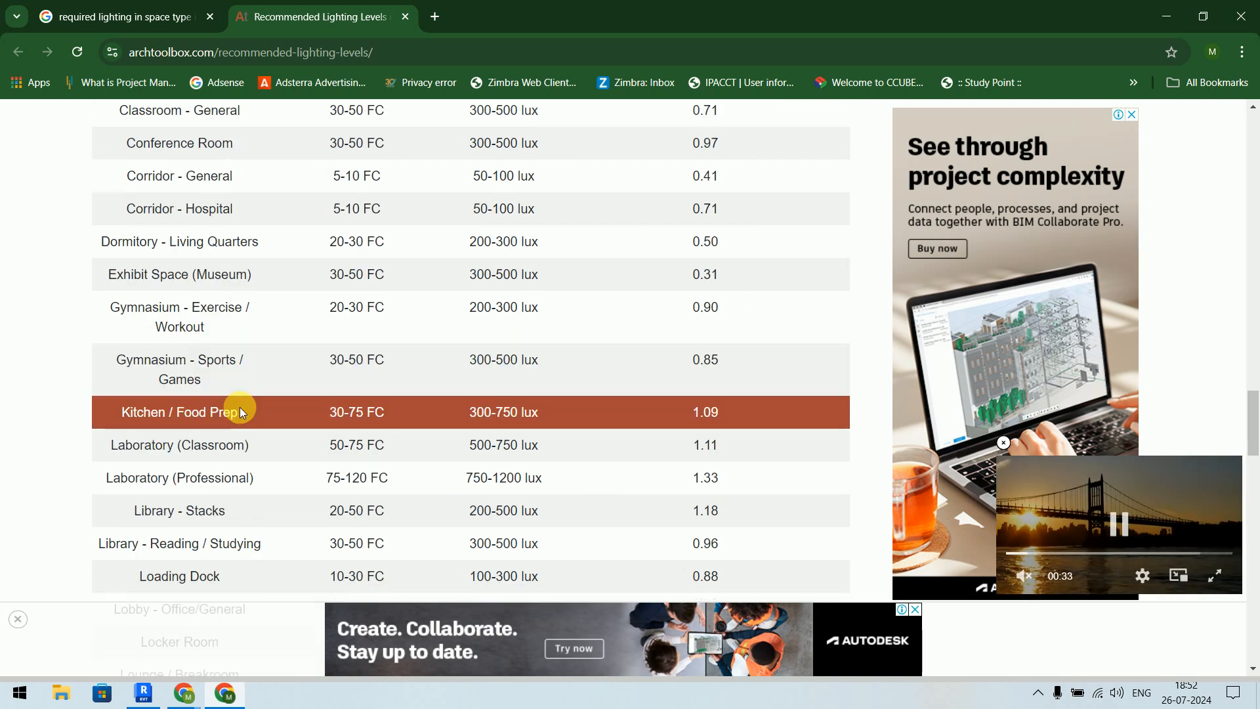
pyautogui.hotkey('alt', 'Tab')
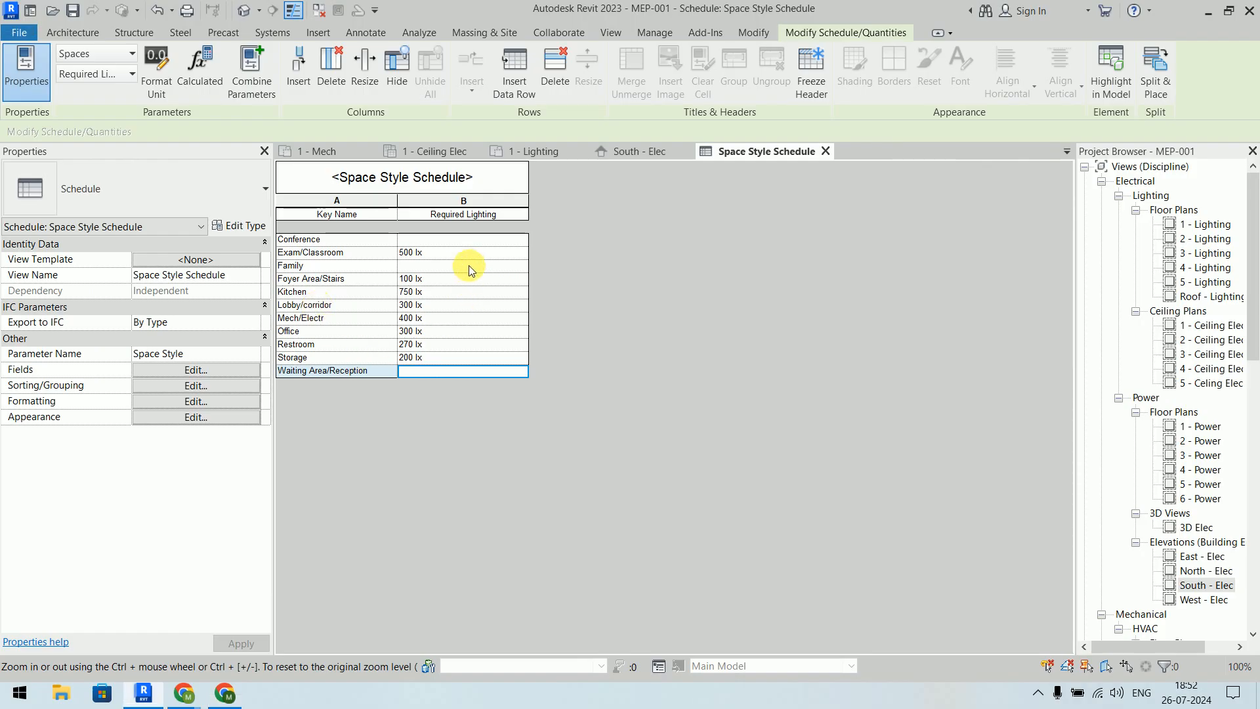
pyautogui.click(451, 241)
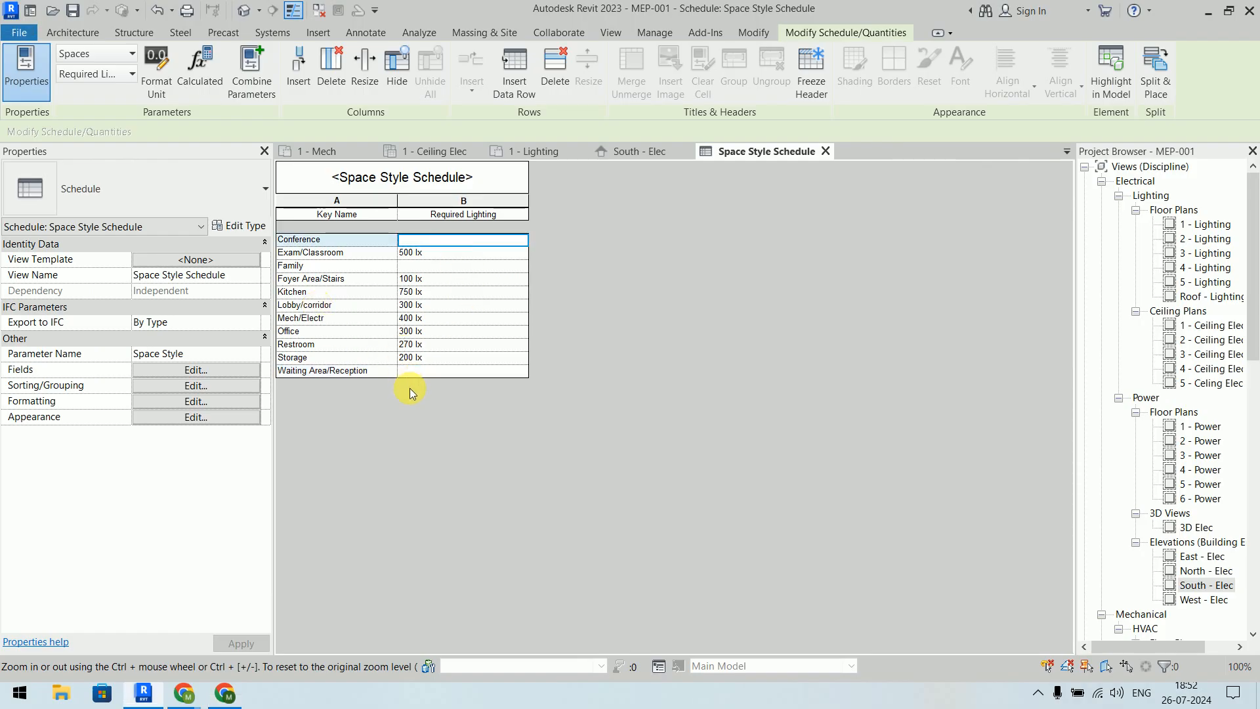
pyautogui.click(427, 373)
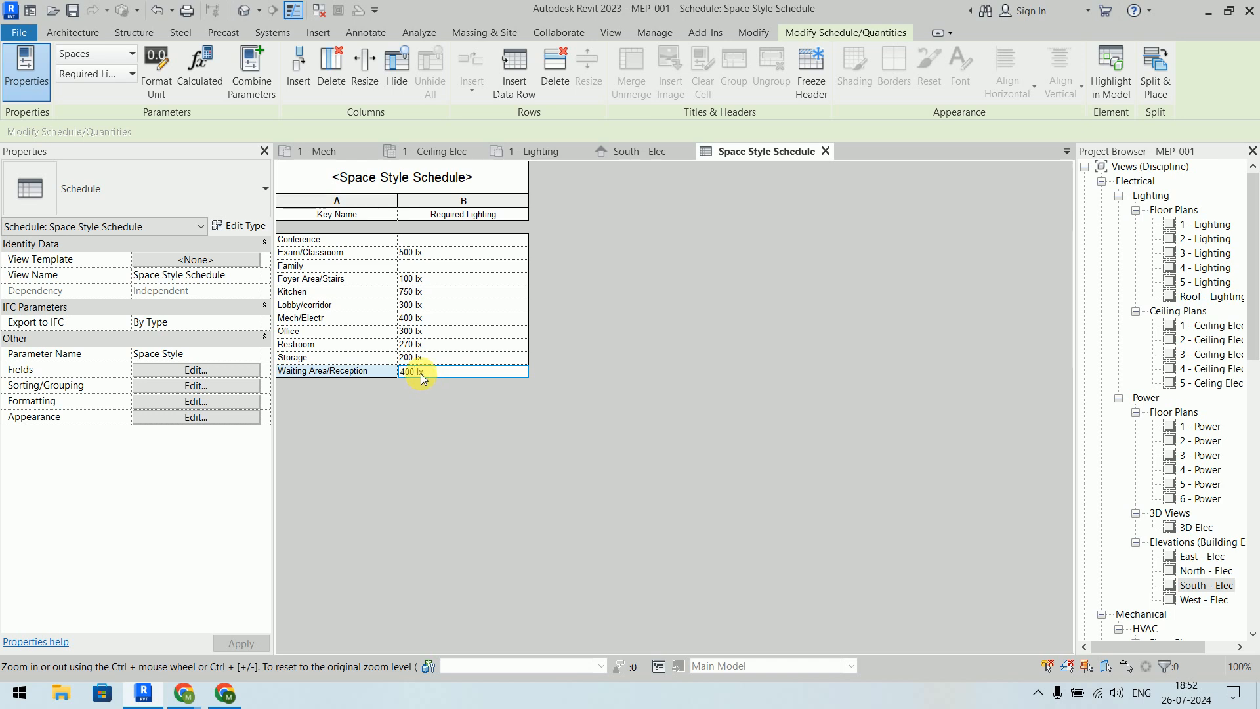
# Step: Set the Required Lighting of the Conference key to 500 lx and of the Family key to 350 lx
pyautogui.click(472, 242)
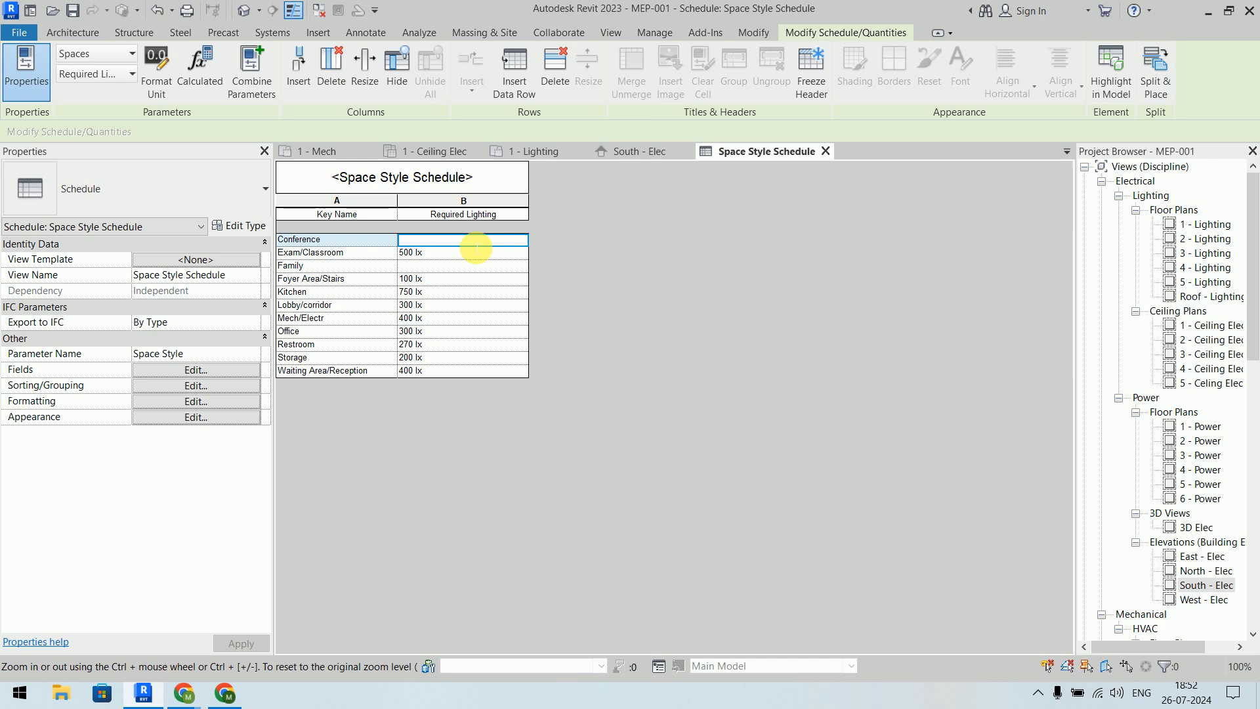
pyautogui.write('500')
pyautogui.press('Return')
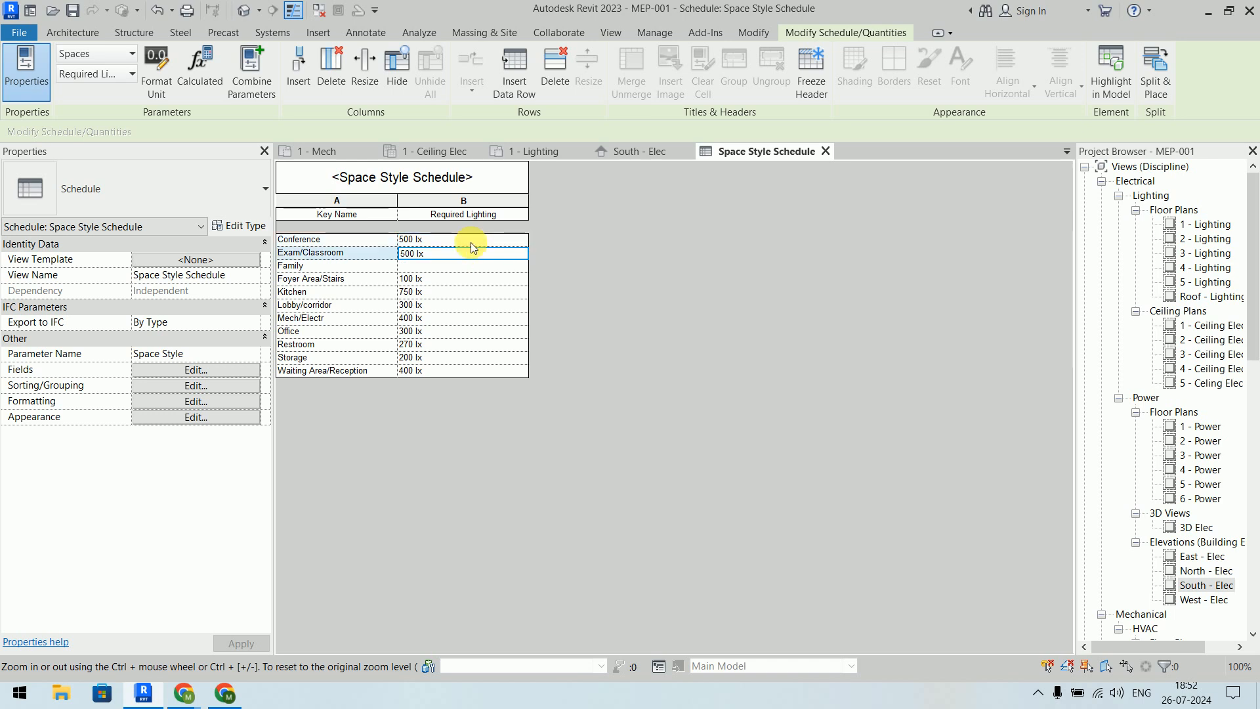
pyautogui.click(435, 268)
pyautogui.write('35')
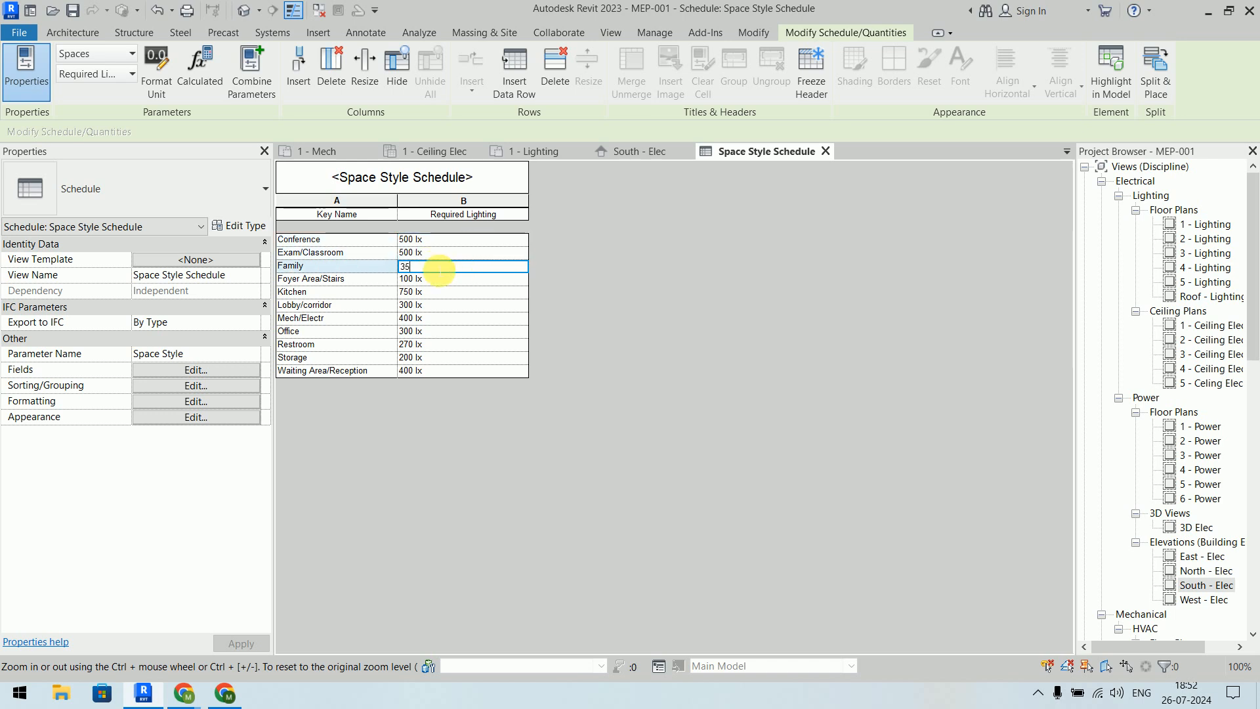
pyautogui.write('0')
pyautogui.press('Return')
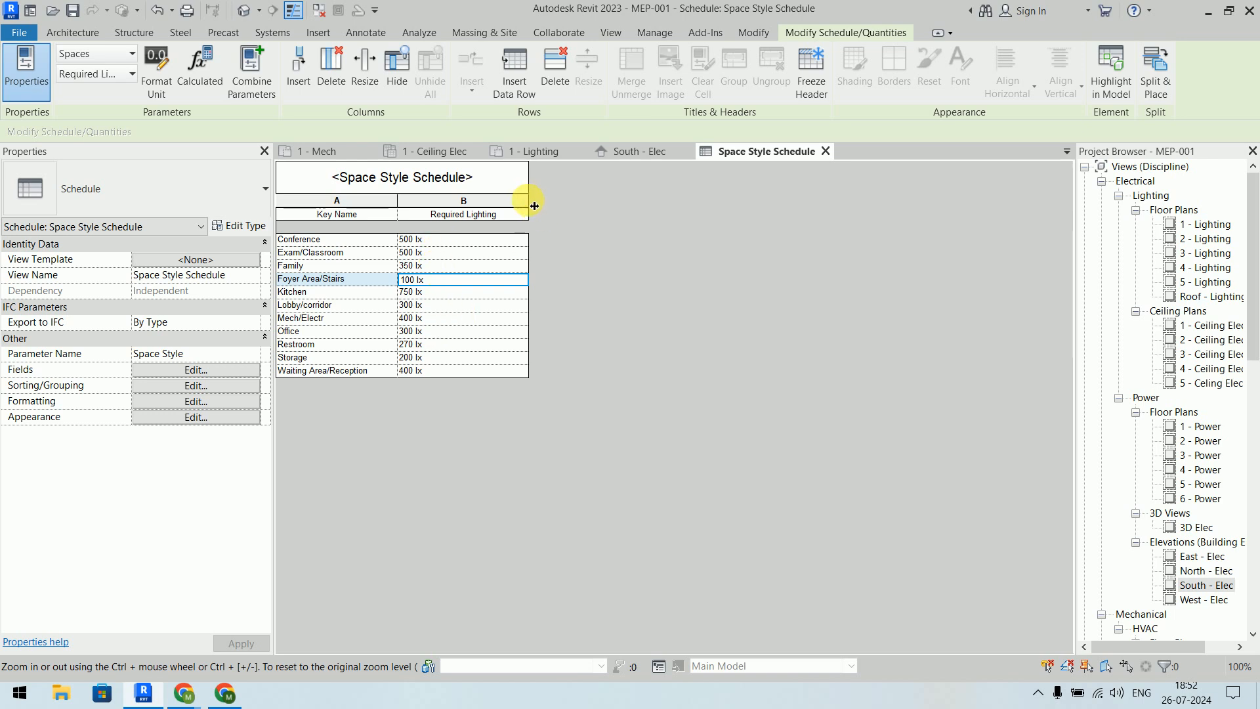
# Step: Narrow the Required Lighting column of the Space Style Schedule
pyautogui.moveTo(530, 206); pyautogui.dragTo(485, 204)
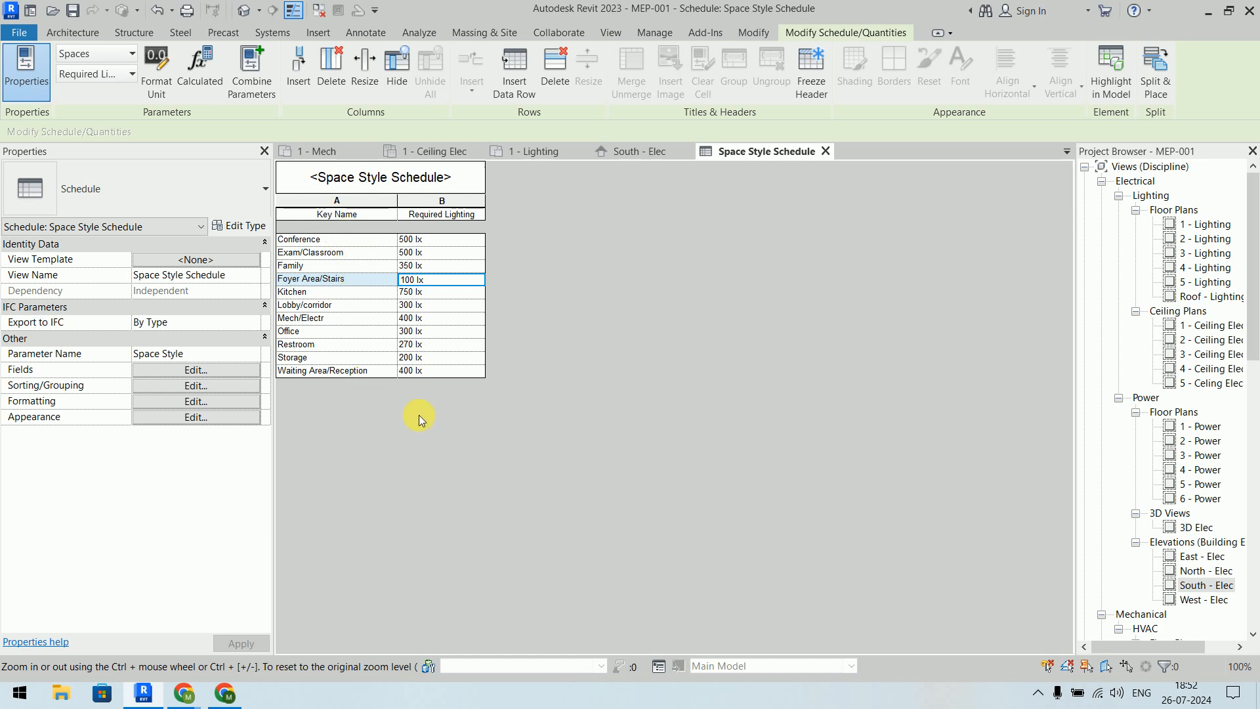
pyautogui.click(211, 353)
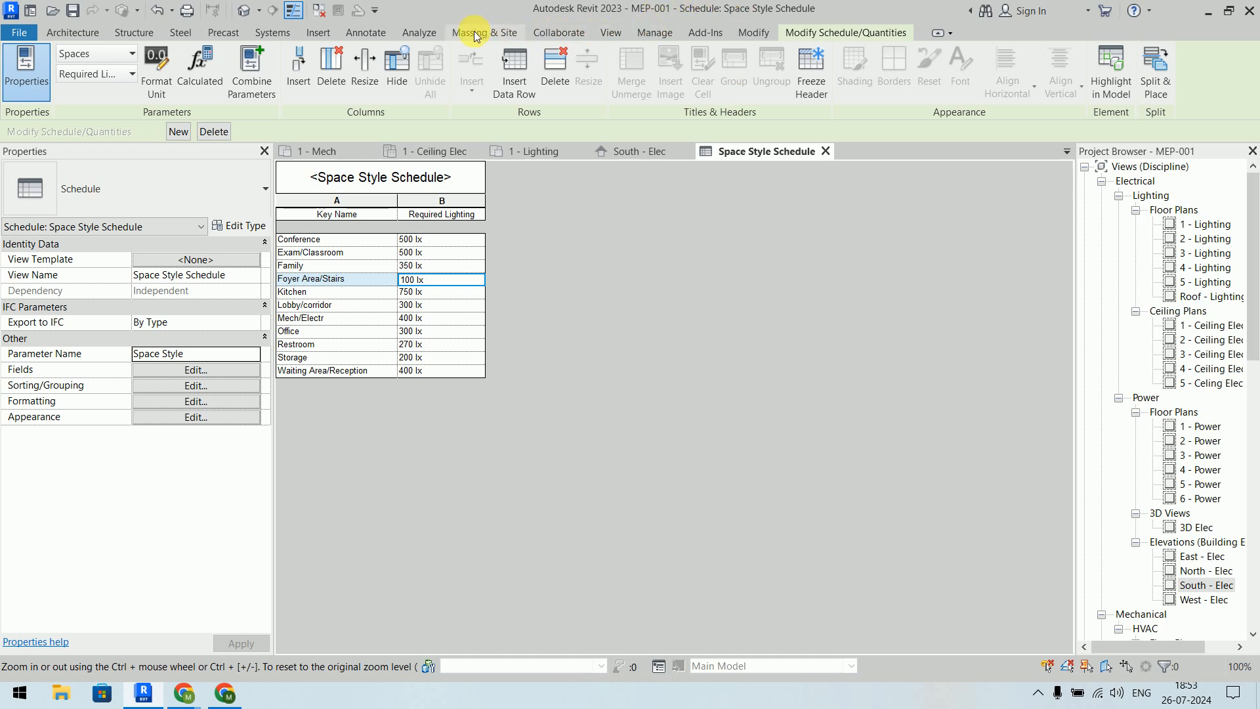
# Step: Create a new building component schedule for the Spaces category and name it Lighting Analysis
pyautogui.click(428, 34)
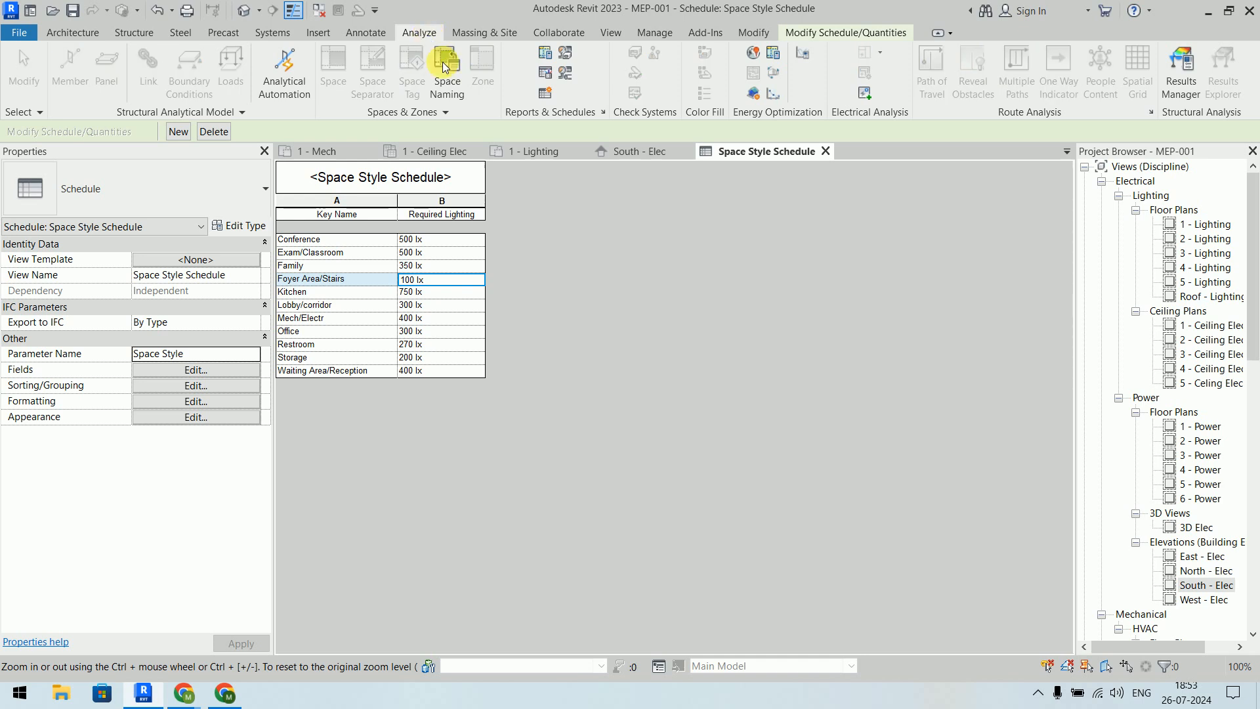
pyautogui.click(544, 93)
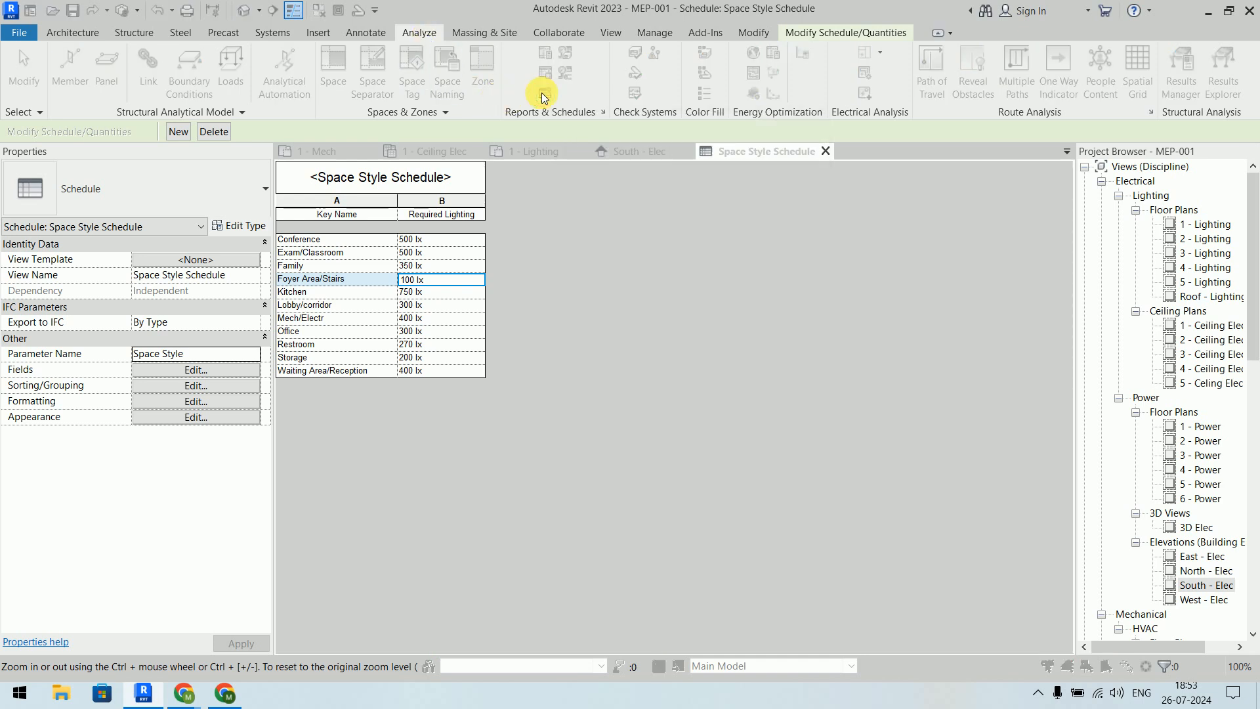
pyautogui.moveTo(669, 236); pyautogui.dragTo(670, 450)
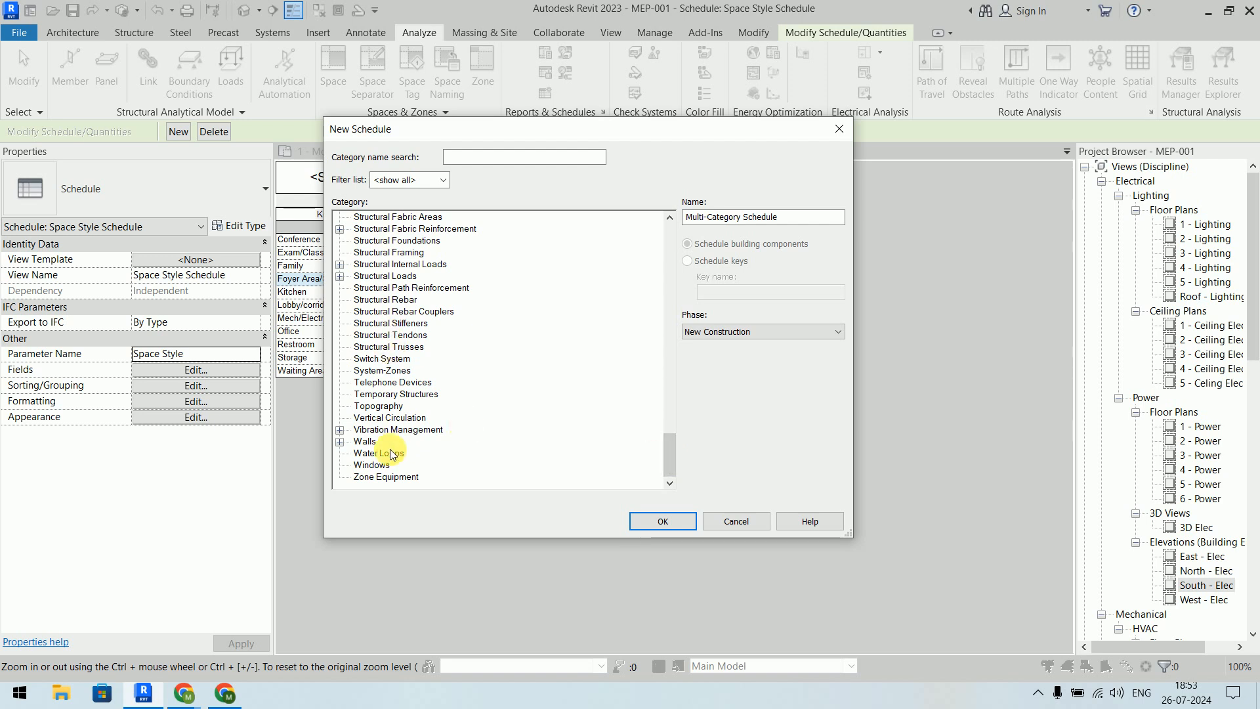
pyautogui.scroll(4, 389, 399)
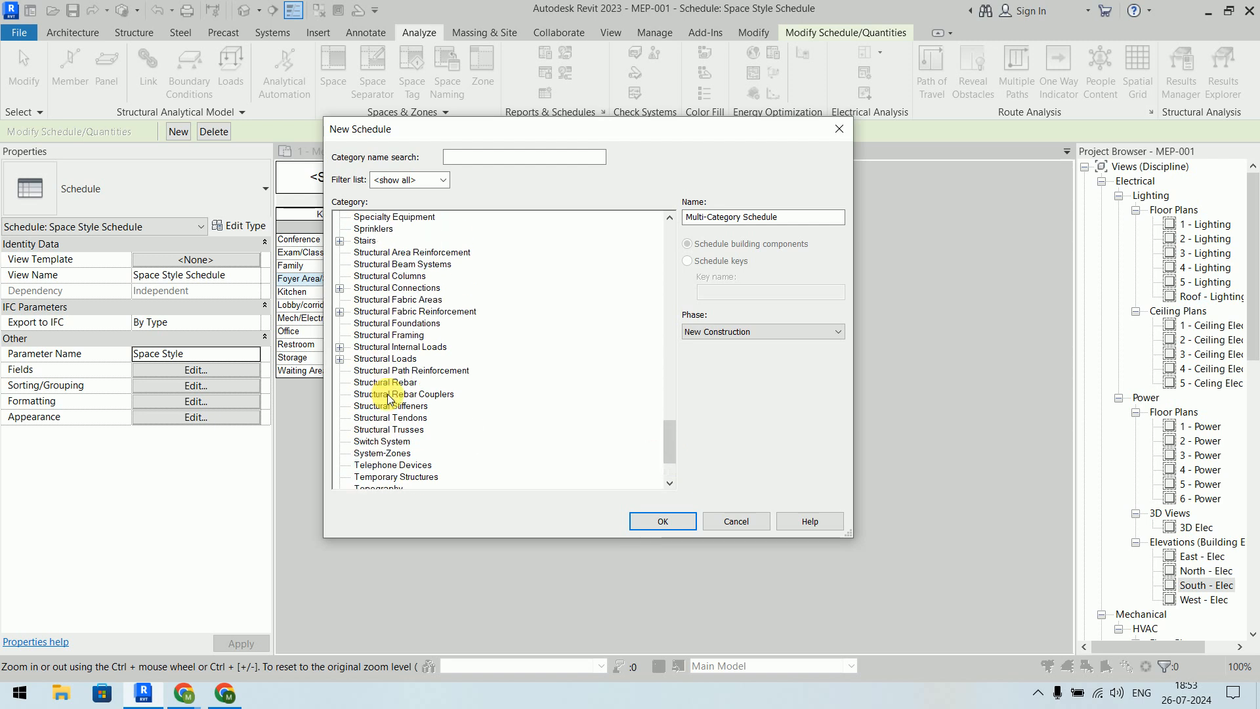
pyautogui.click(371, 264)
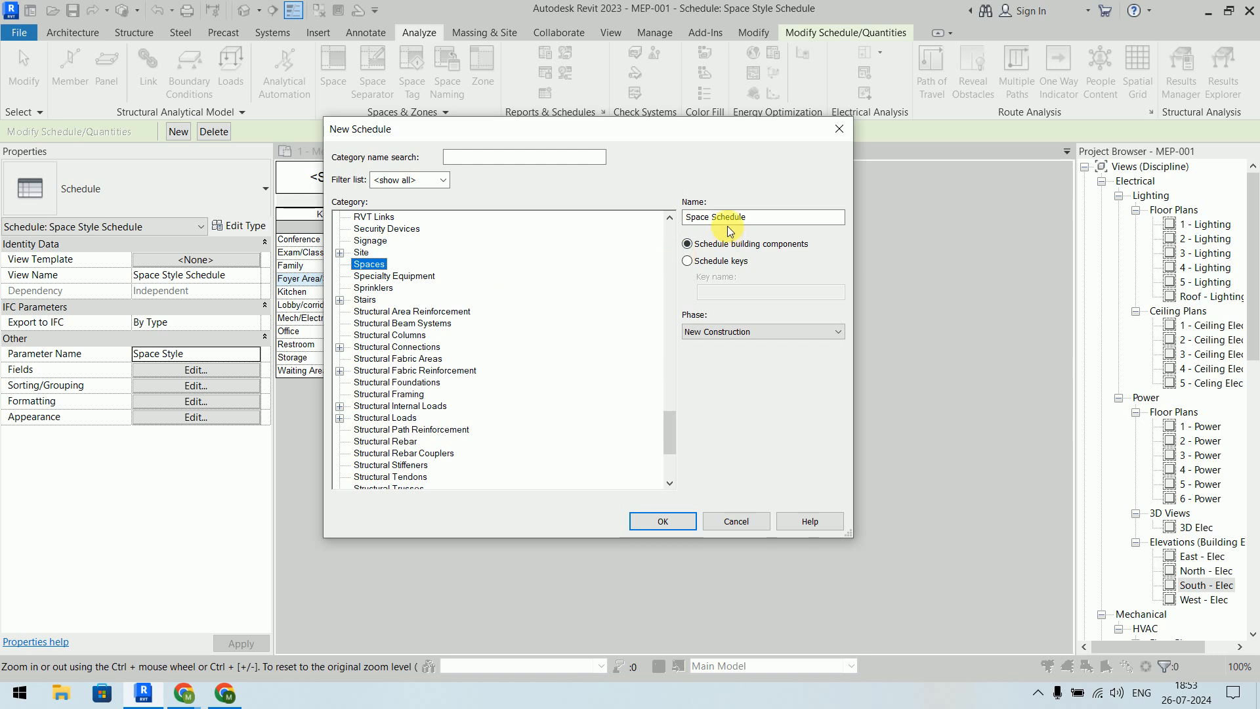
pyautogui.moveTo(754, 217); pyautogui.dragTo(649, 215)
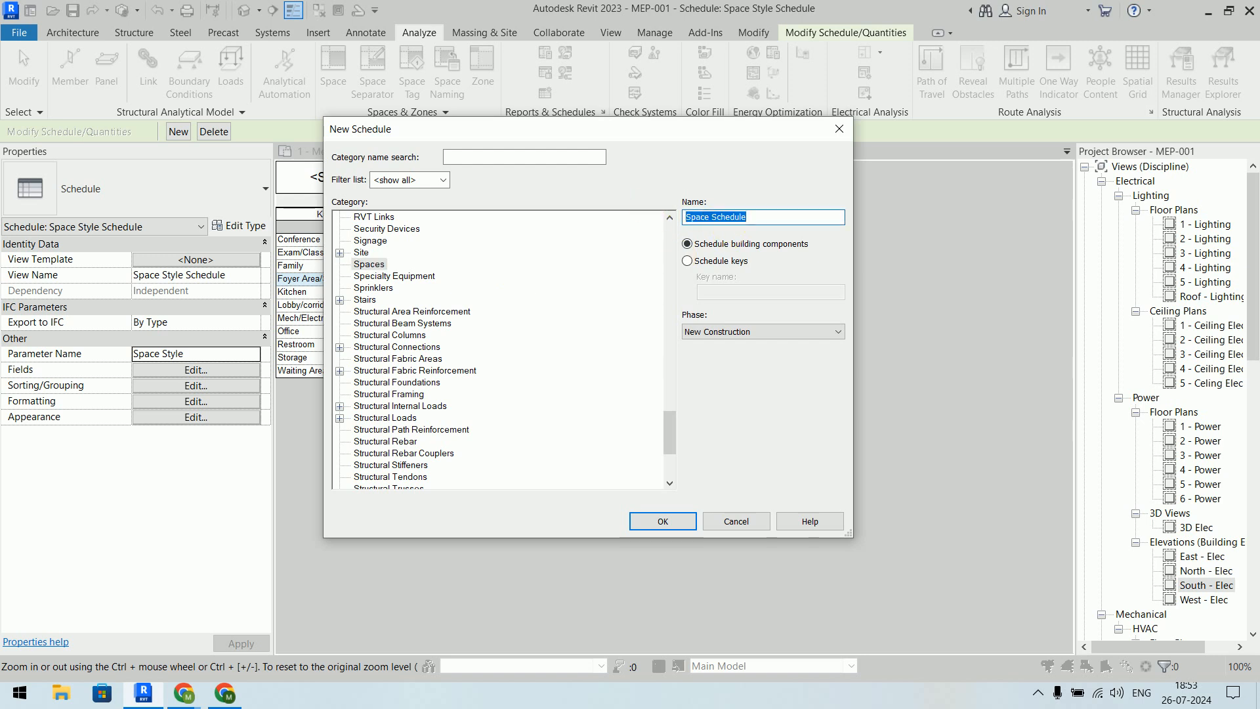
pyautogui.write('Lighting Analysis')
pyautogui.click(692, 528)
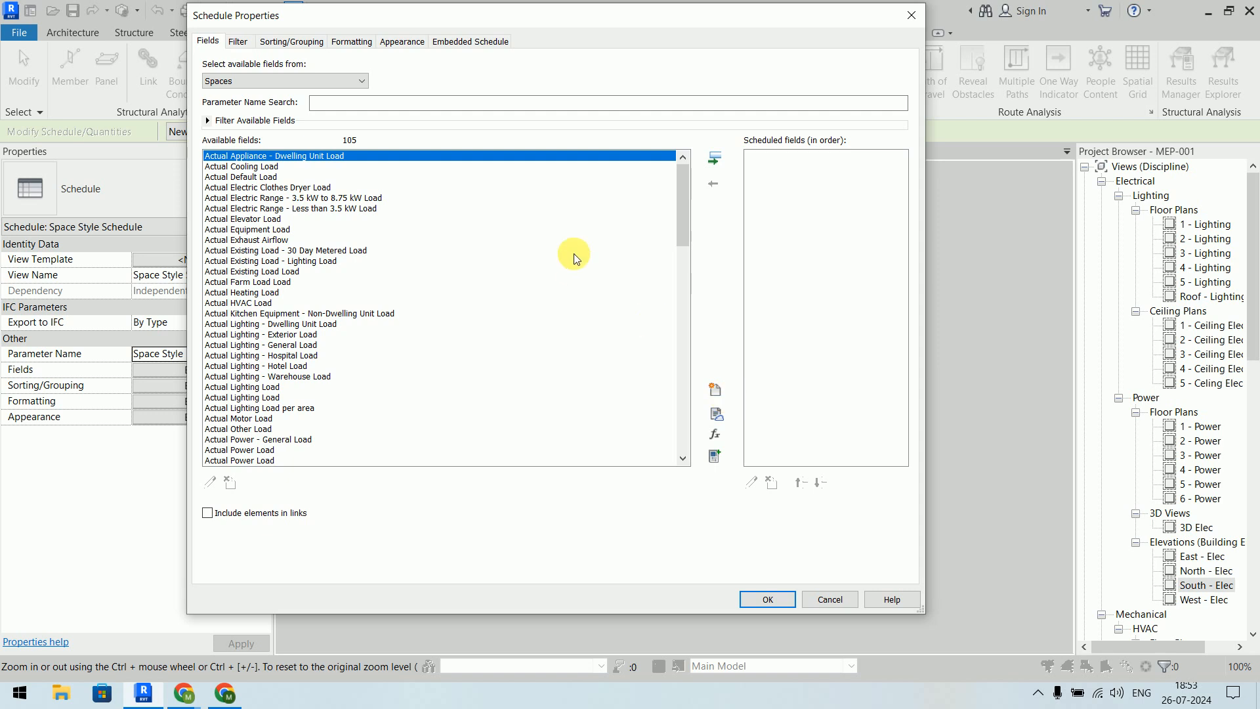
# Step: Add the Number and Name fields to the Lighting Analysis schedule
pyautogui.moveTo(684, 187); pyautogui.dragTo(685, 408)
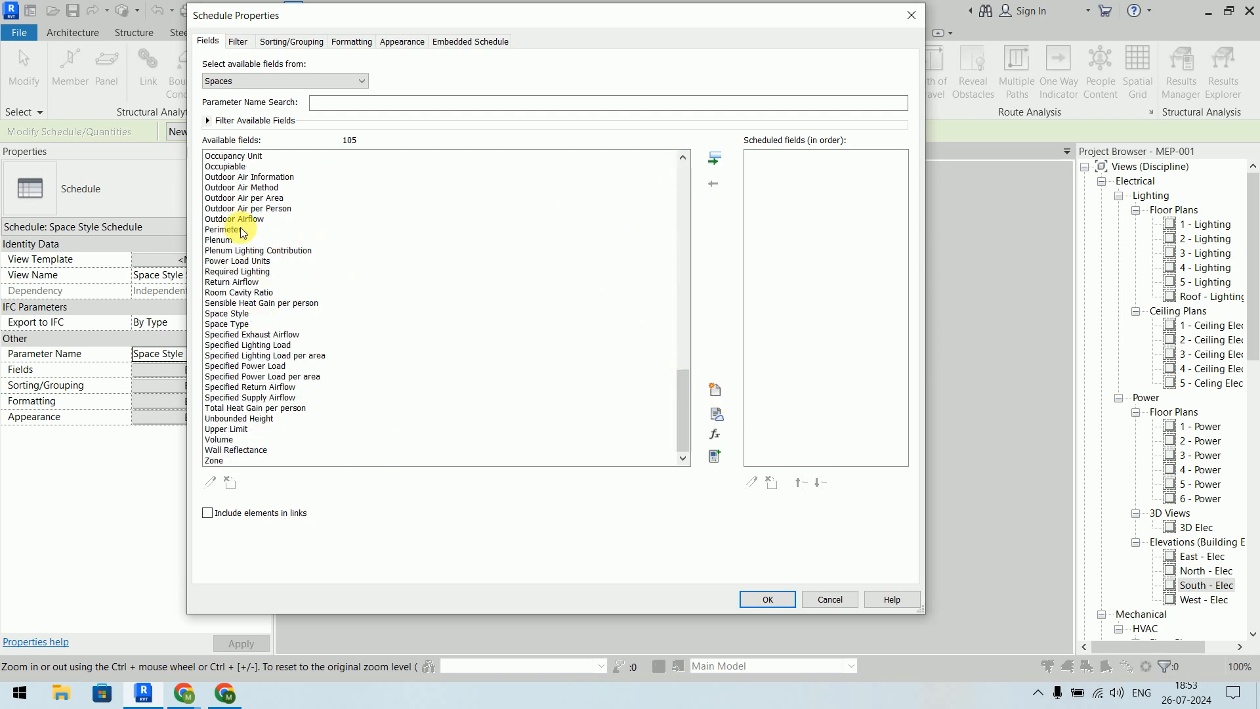
pyautogui.scroll(15, 246, 249)
pyautogui.scroll(-1, 242, 393)
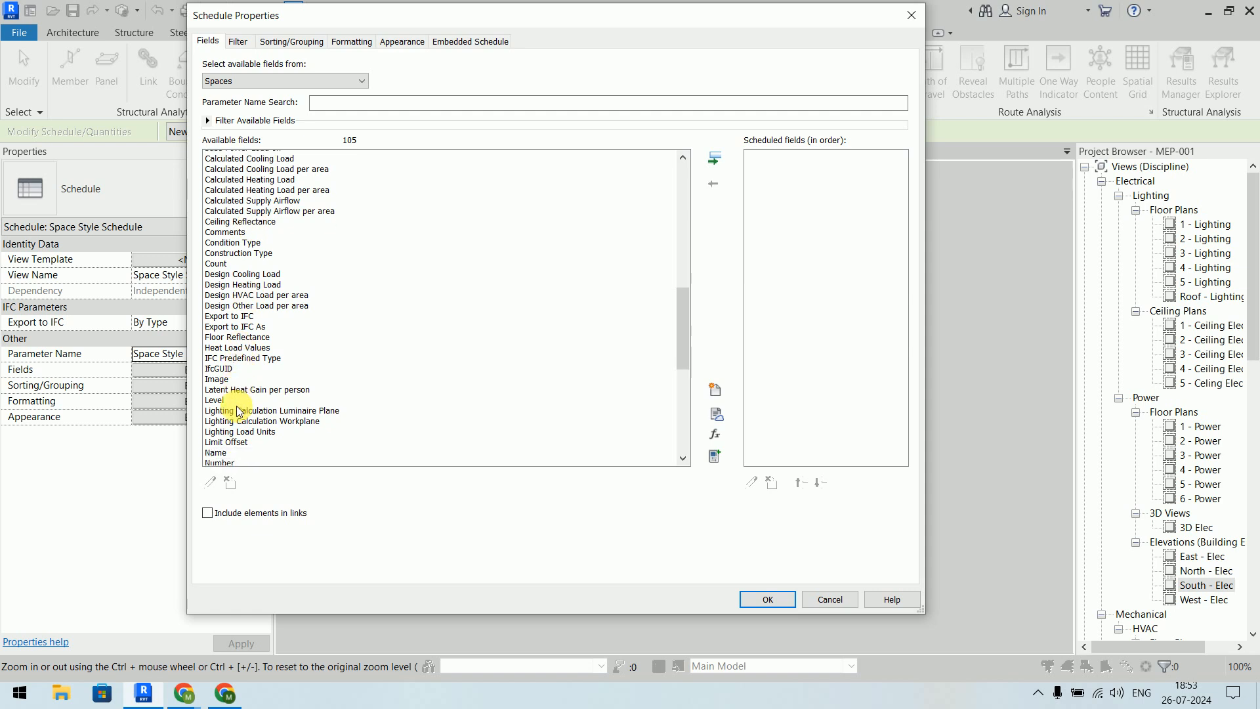
pyautogui.click(223, 450)
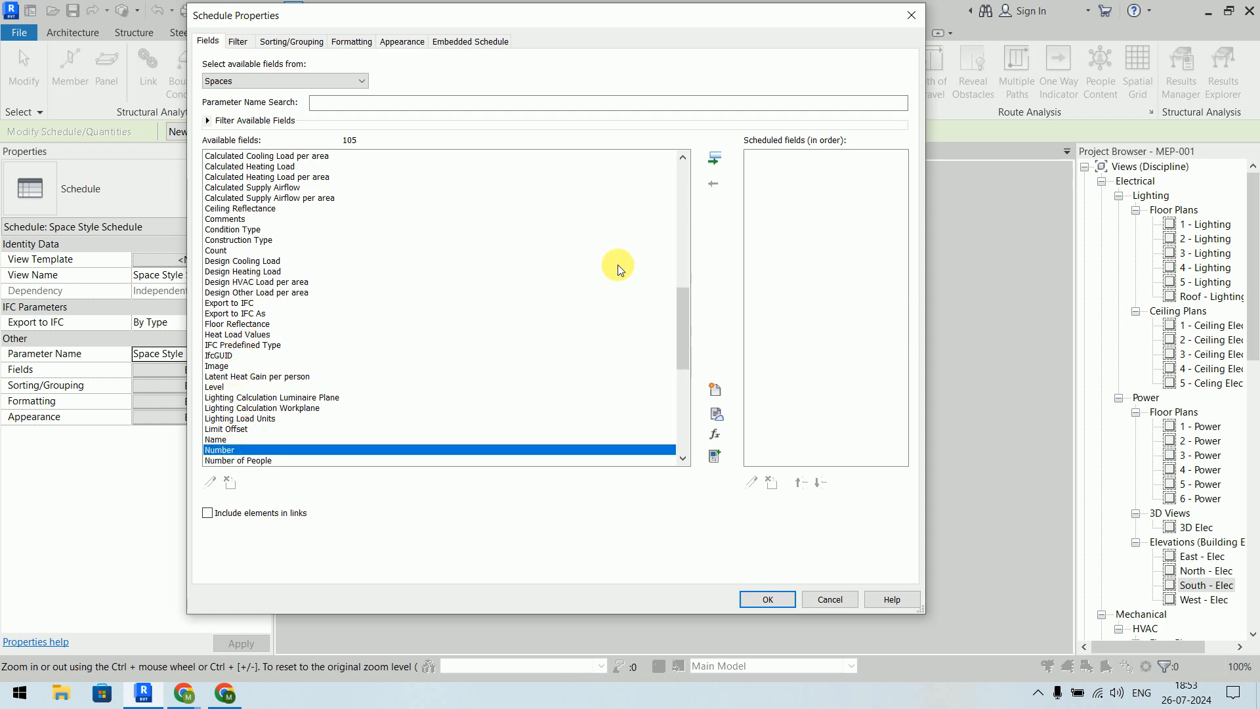
pyautogui.click(714, 158)
pyautogui.click(278, 440)
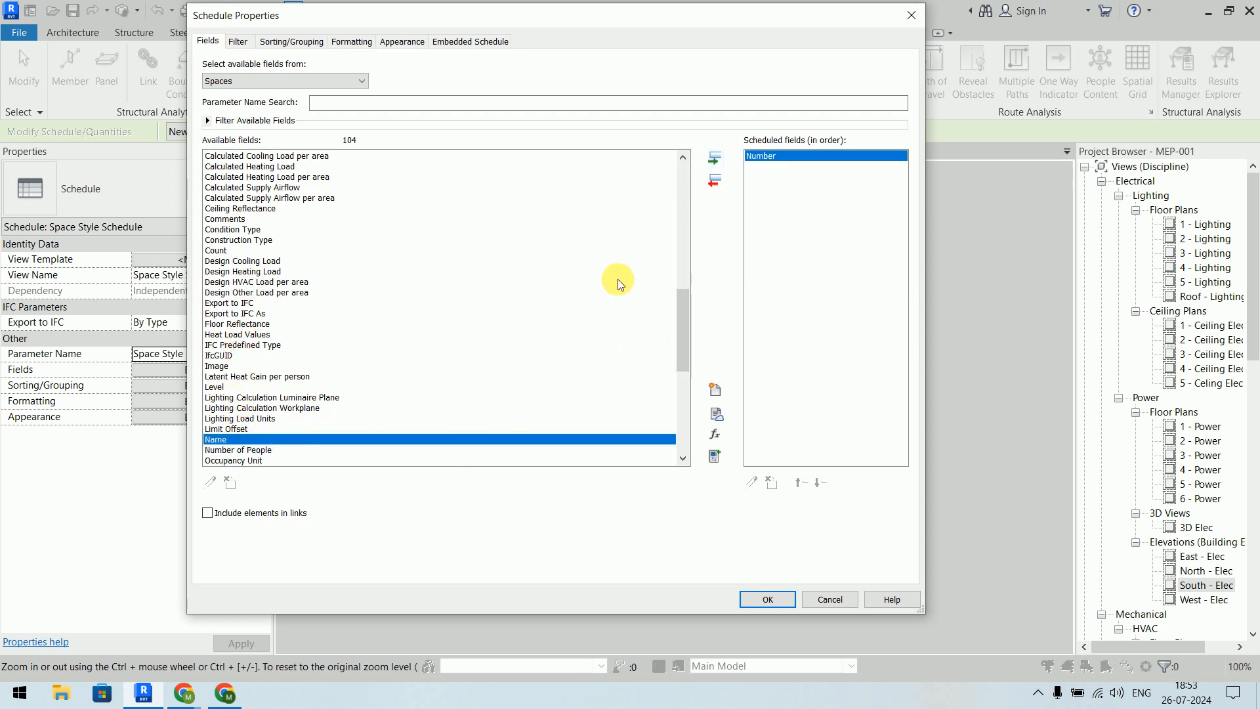
pyautogui.click(710, 163)
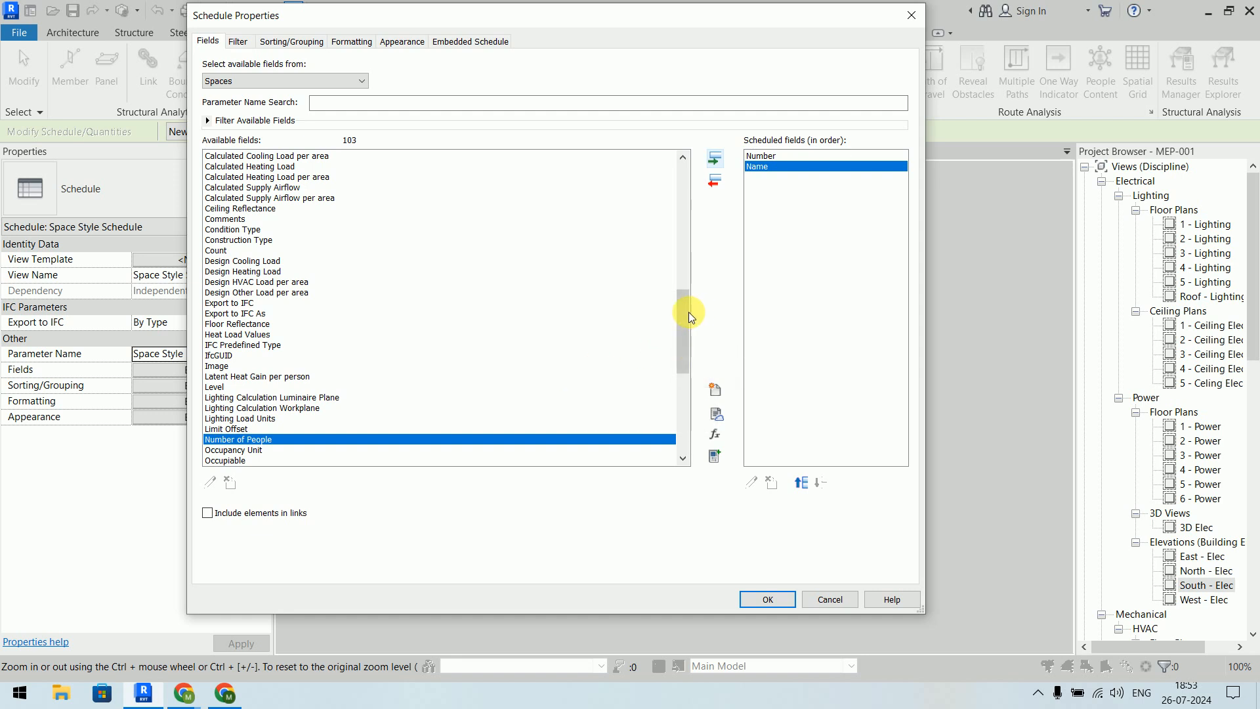
# Step: Add the Required Lighting and Space Style fields to the schedule after Name
pyautogui.moveTo(688, 312); pyautogui.dragTo(684, 403)
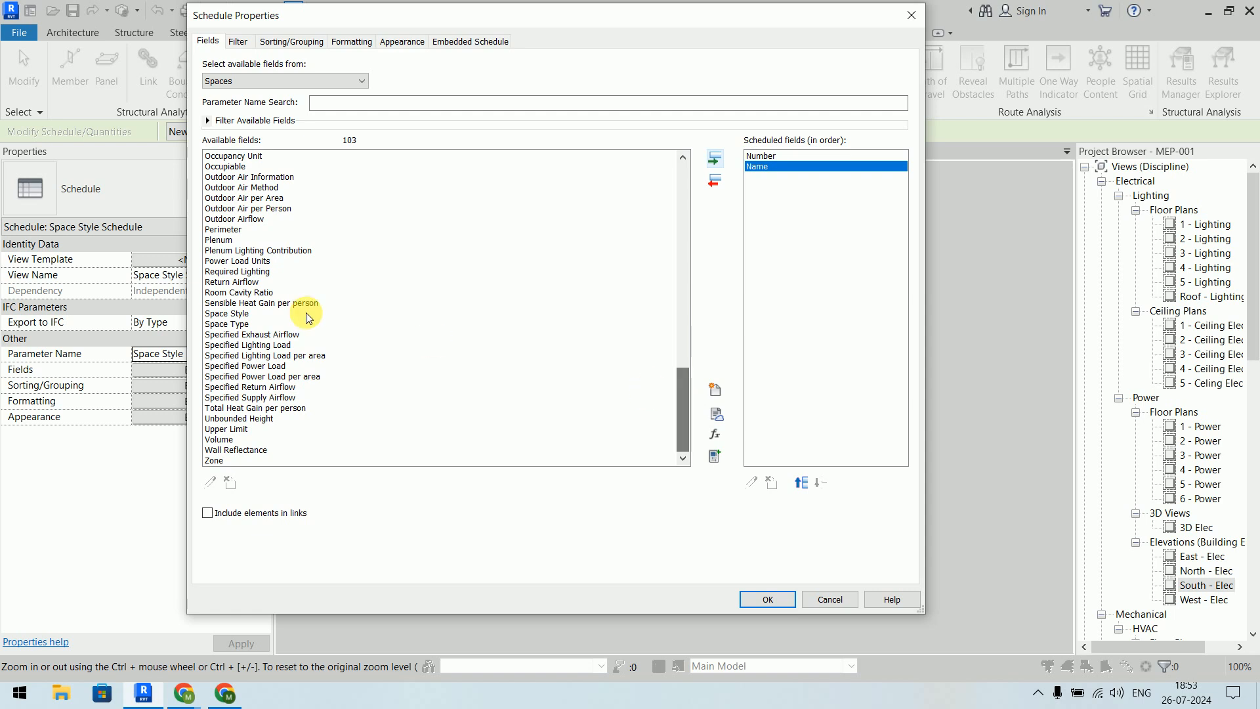
pyautogui.click(289, 271)
pyautogui.click(710, 161)
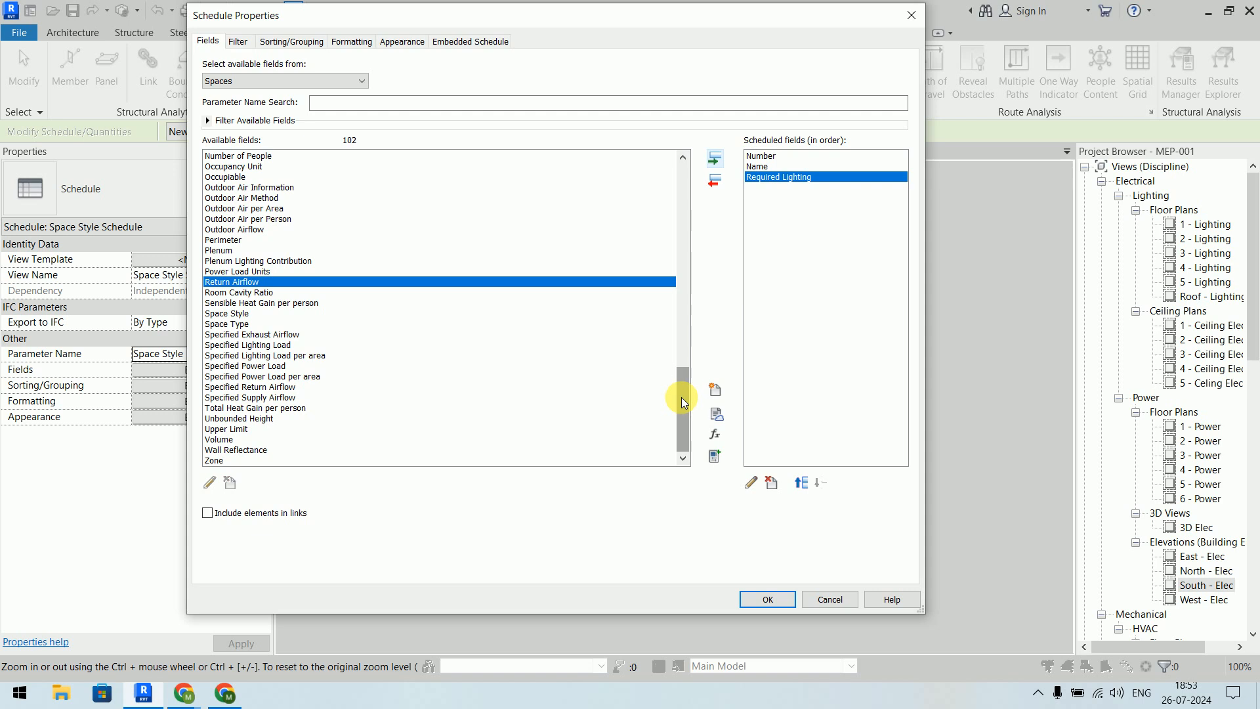
pyautogui.click(247, 313)
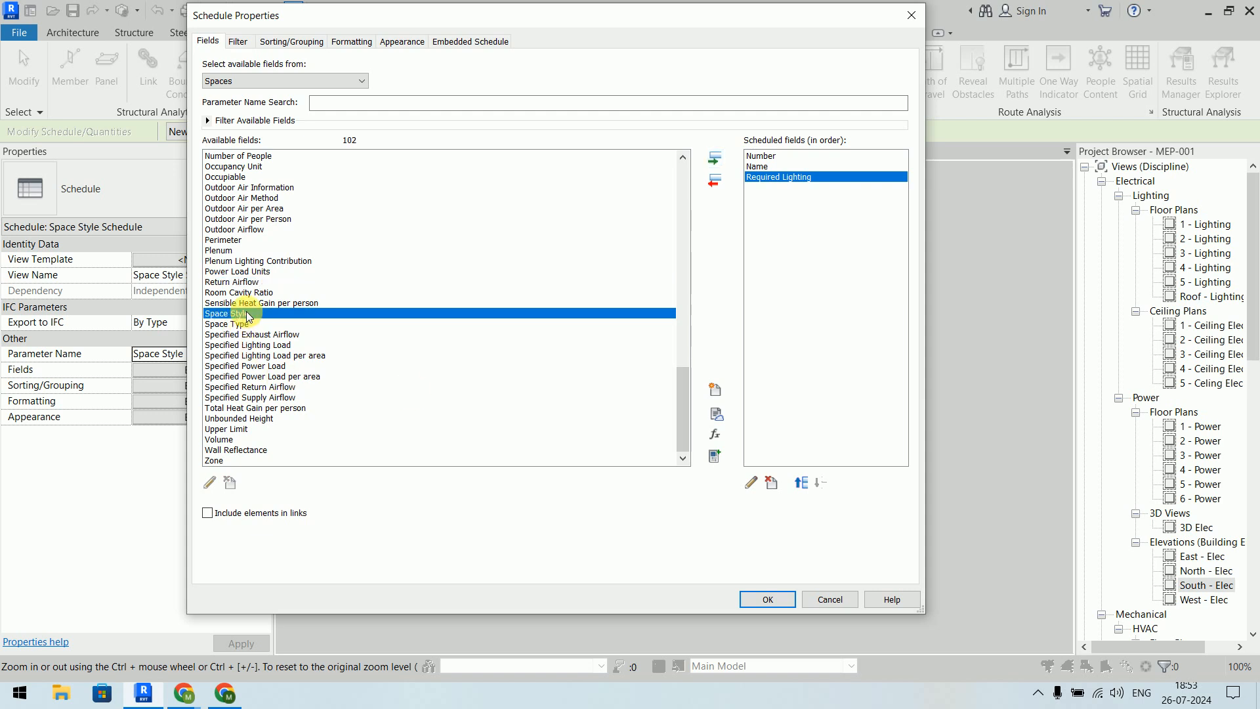
pyautogui.click(714, 160)
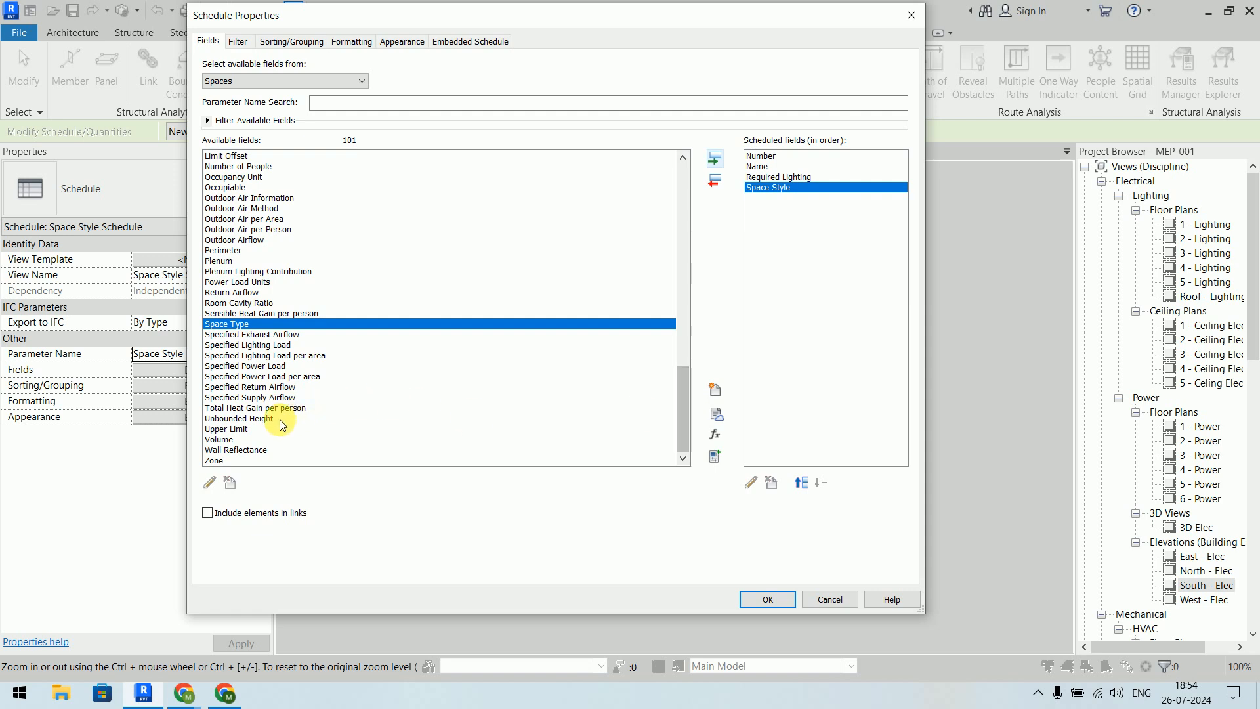
# Step: Add the Volume field and move it up to directly after Name in the scheduled fields
pyautogui.click(249, 440)
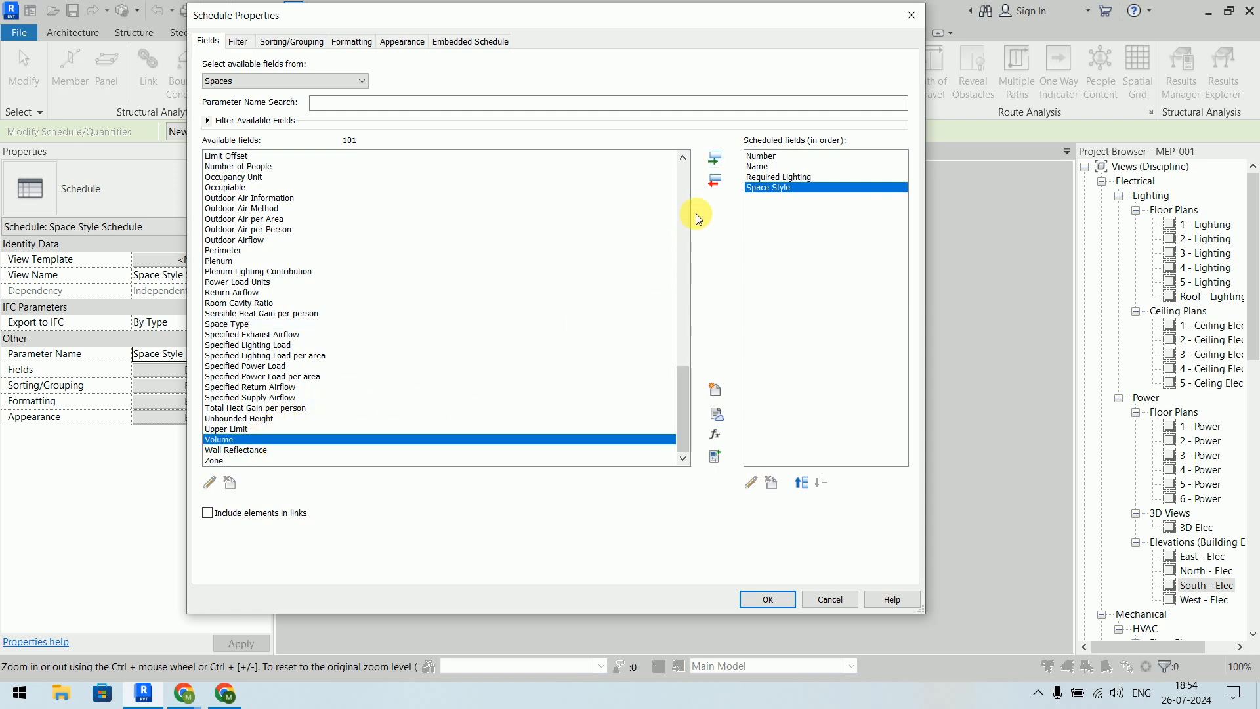
pyautogui.click(715, 159)
pyautogui.click(803, 484)
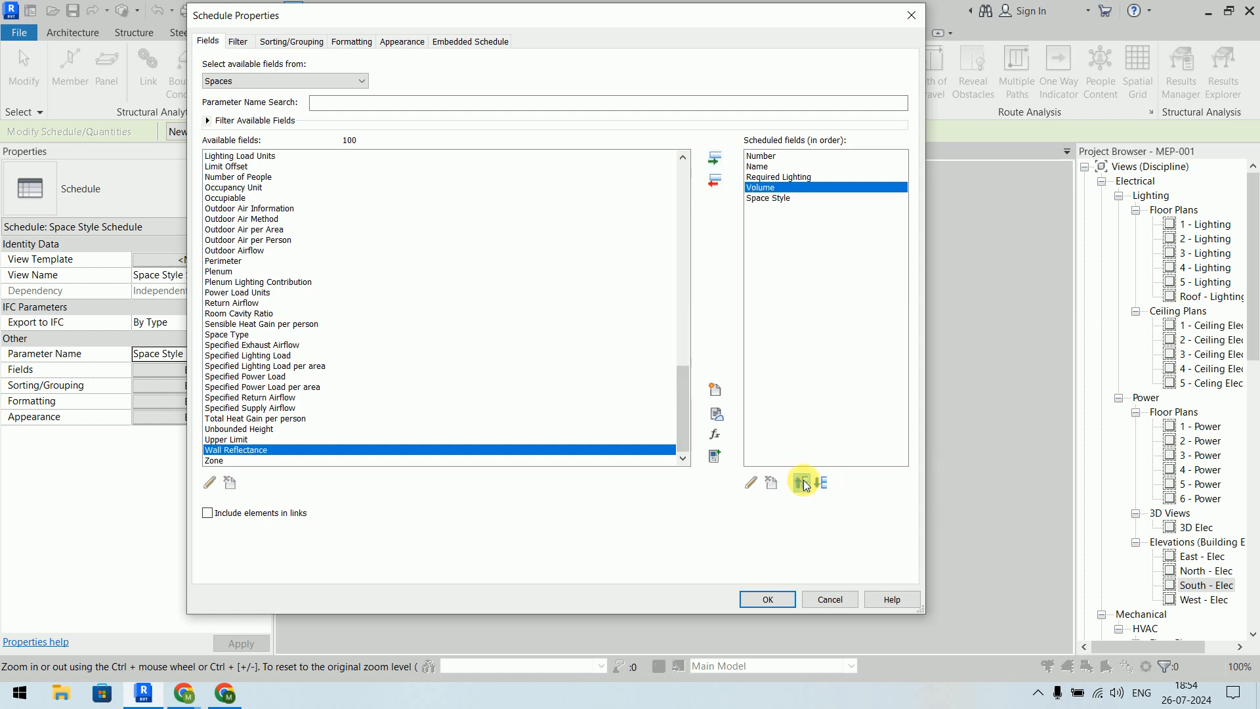
pyautogui.click(803, 484)
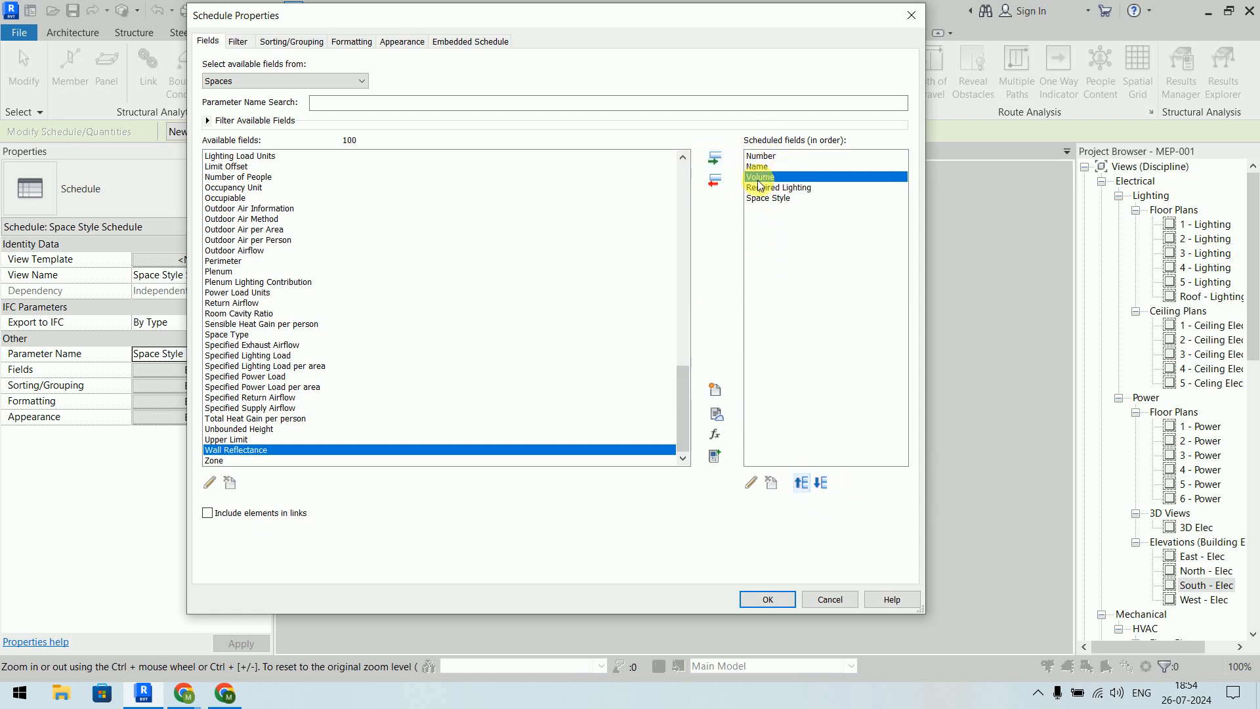
pyautogui.click(770, 198)
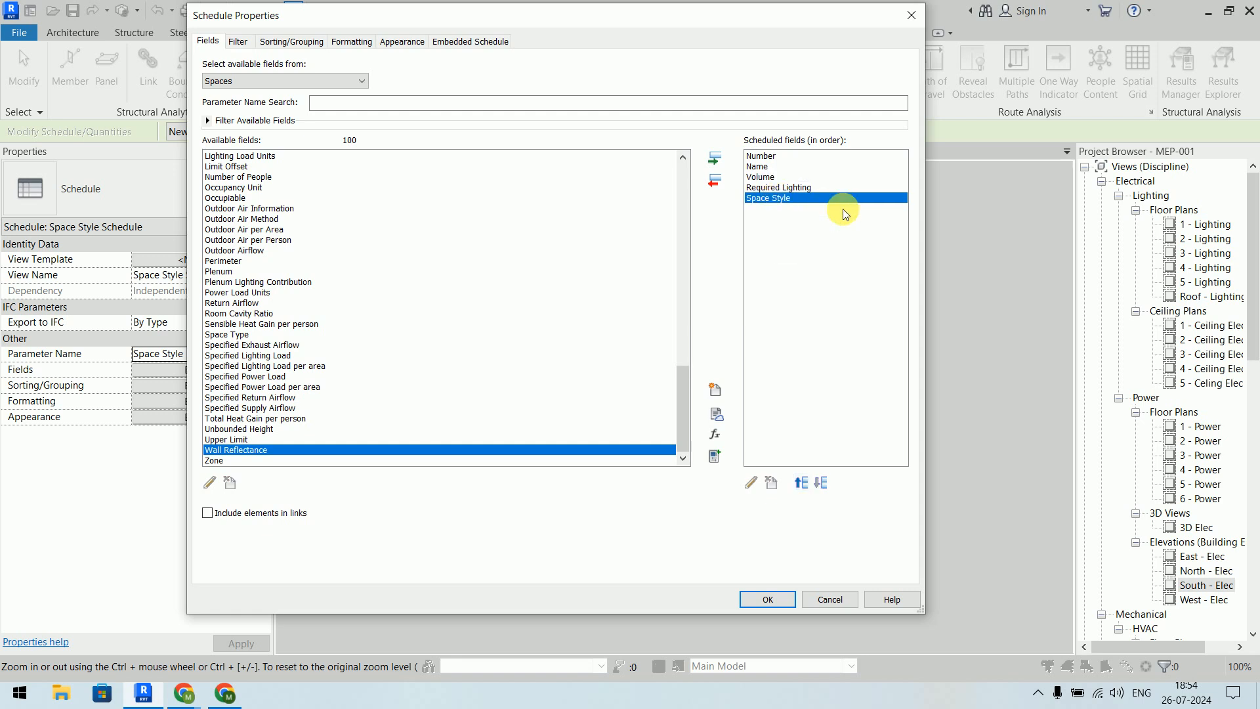
# Step: Add the Average Estimated Illumination field and move Space Style above Required Lighting in the scheduled fields
pyautogui.moveTo(680, 422); pyautogui.dragTo(685, 210)
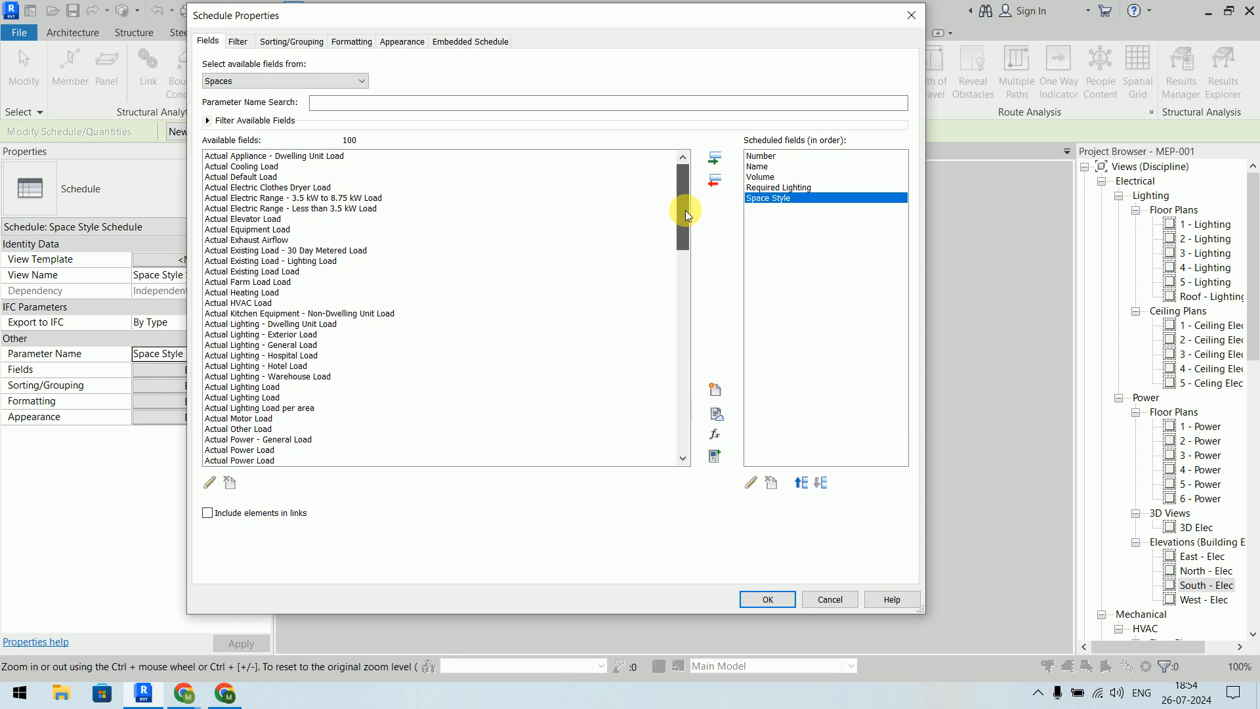
pyautogui.moveTo(687, 211); pyautogui.dragTo(683, 262)
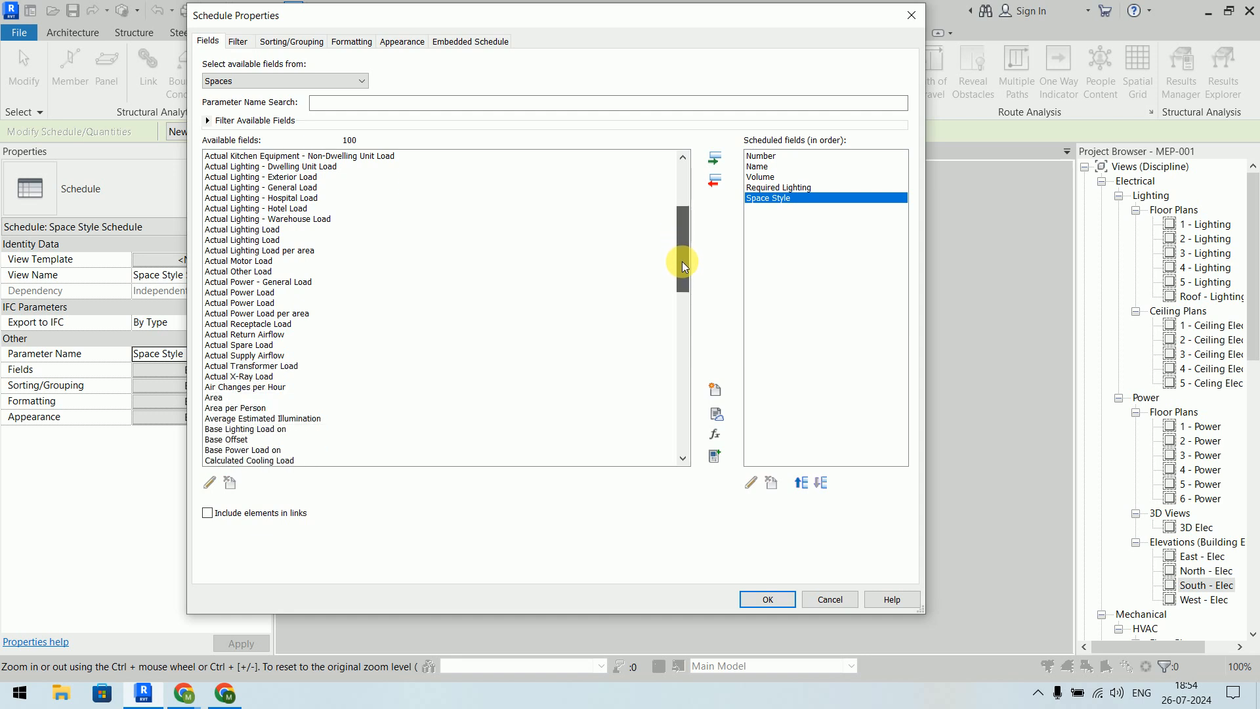
pyautogui.click(304, 420)
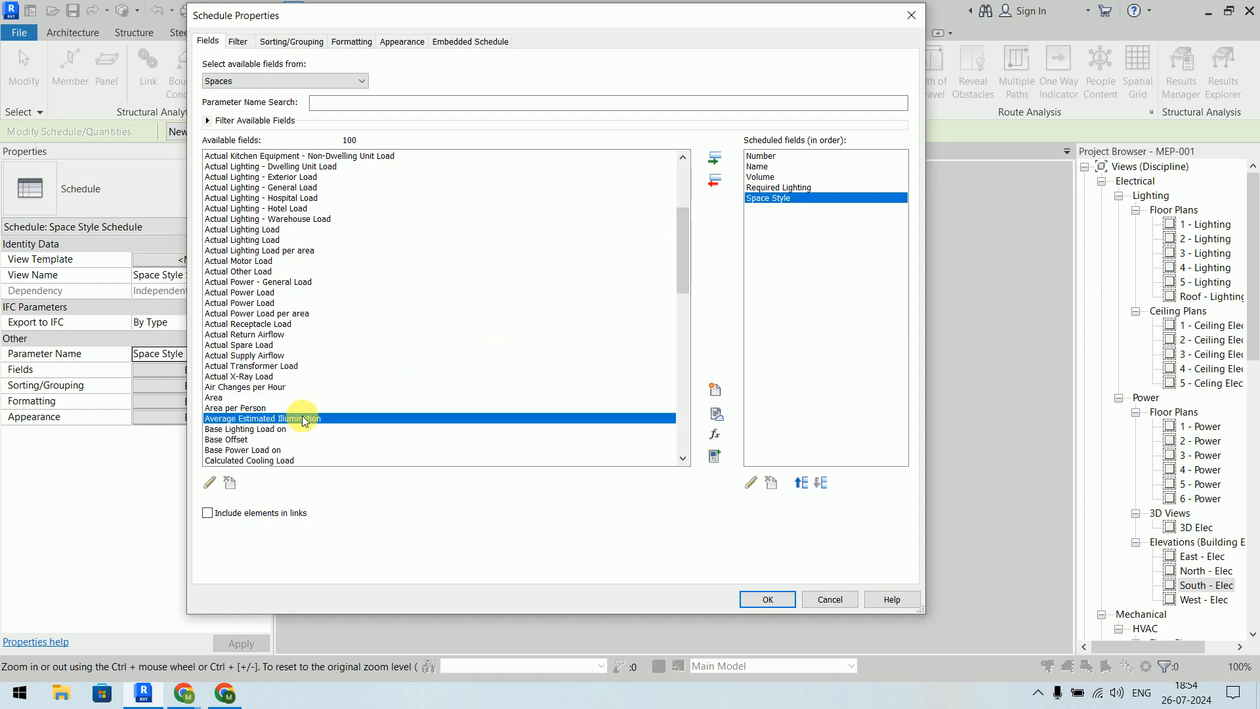
pyautogui.click(716, 161)
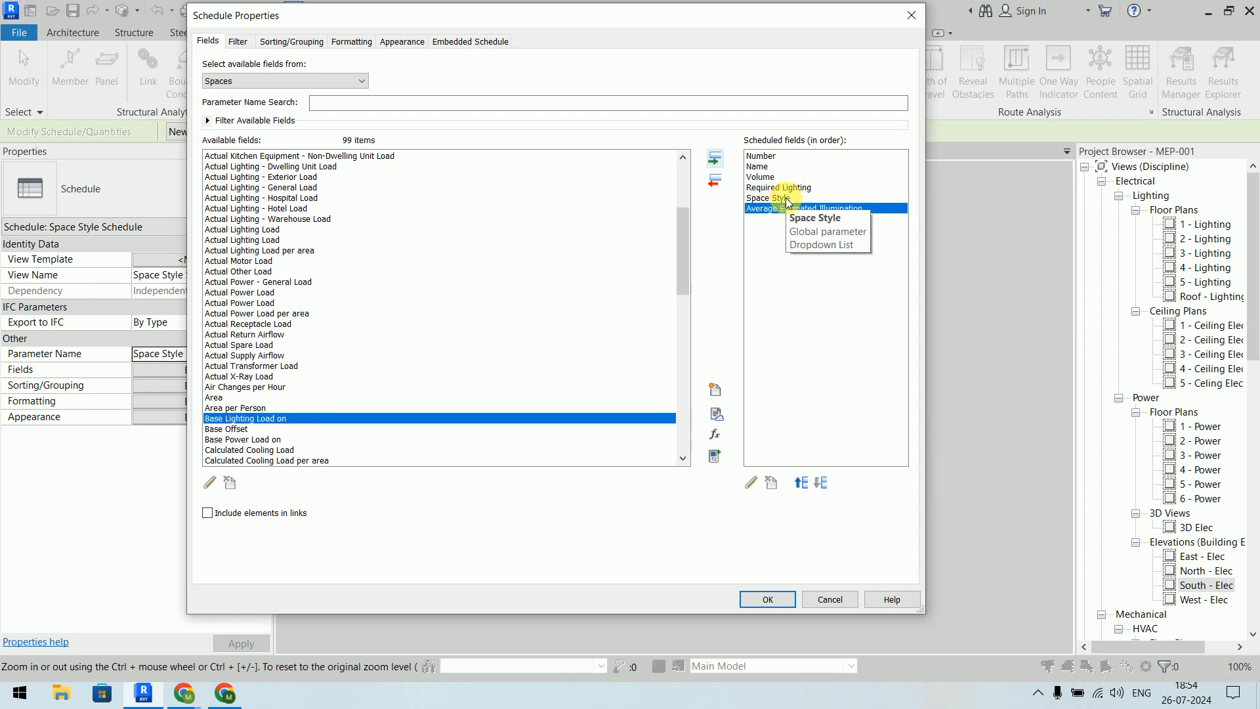
pyautogui.click(802, 483)
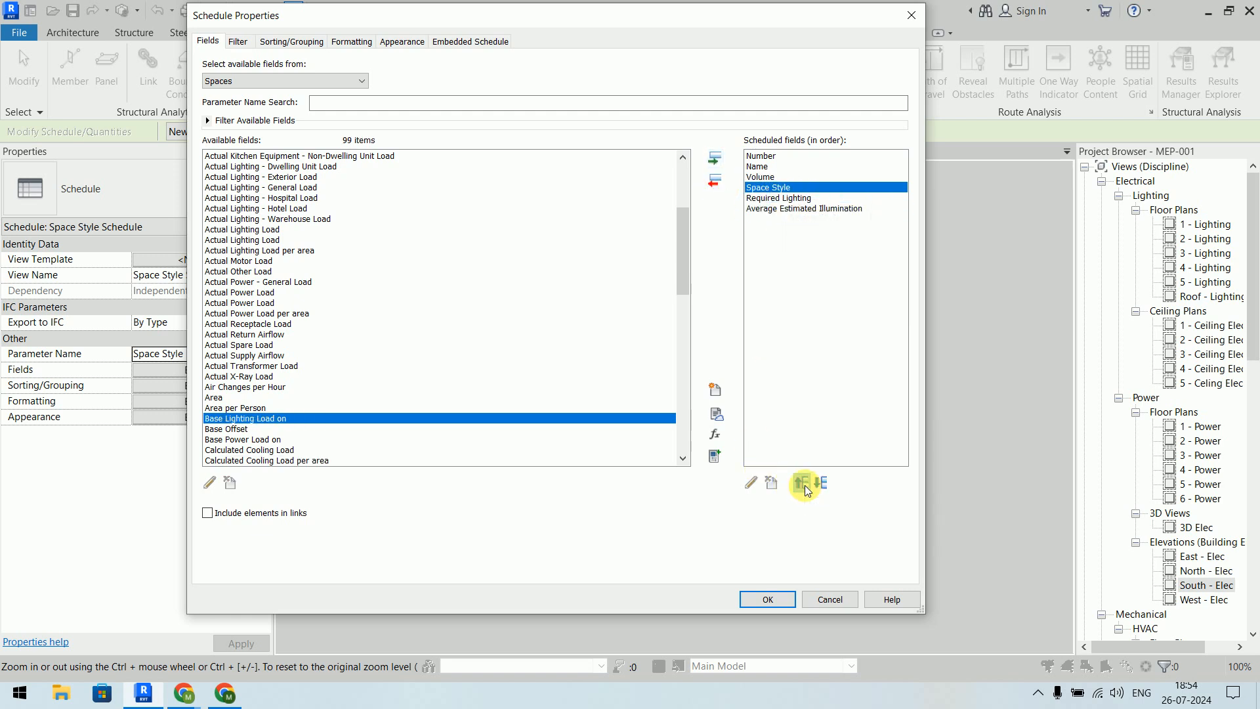
pyautogui.click(794, 198)
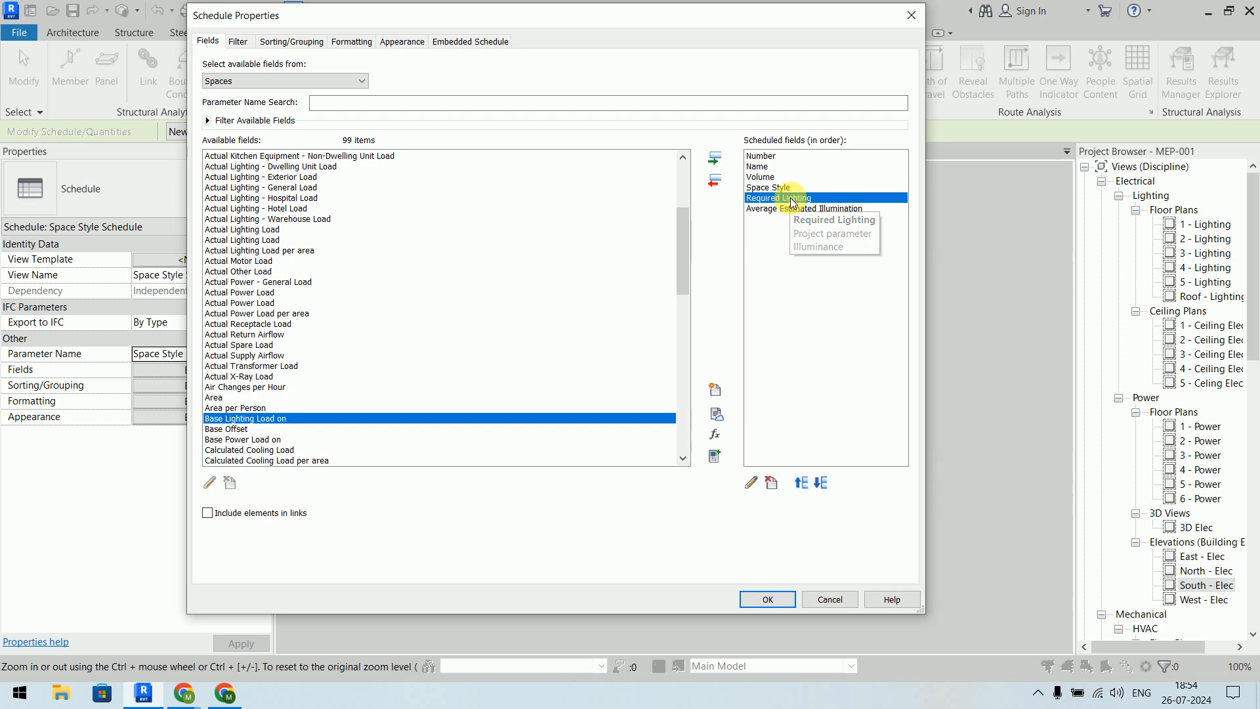
pyautogui.click(794, 208)
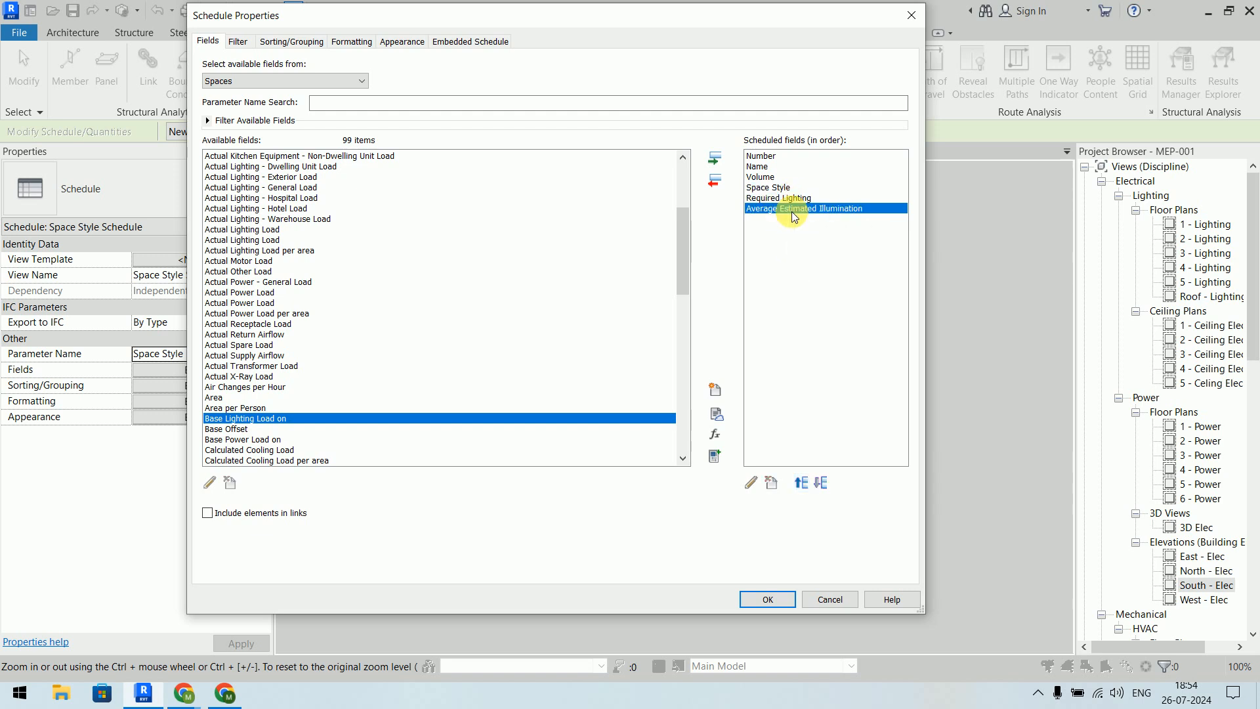
# Step: Accept the field setup to generate the Lighting Analysis schedule, and close the Space Style Schedule view
pyautogui.click(761, 599)
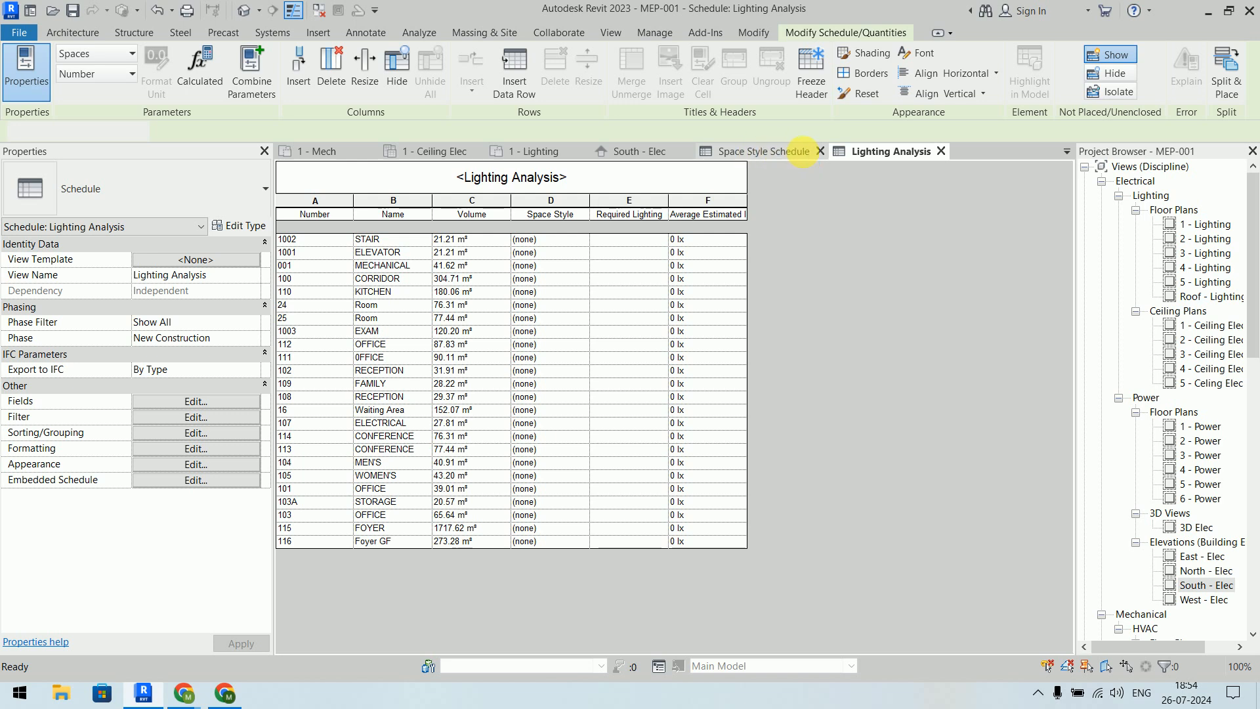
pyautogui.click(802, 151)
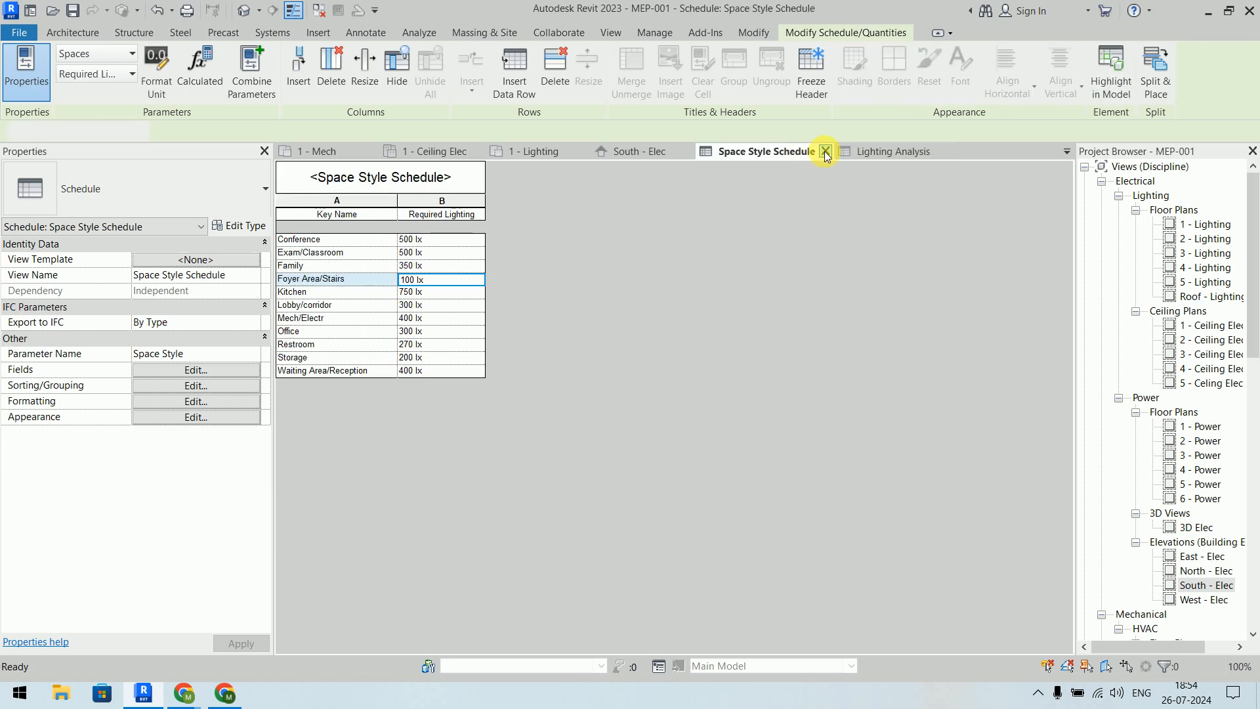
pyautogui.click(826, 151)
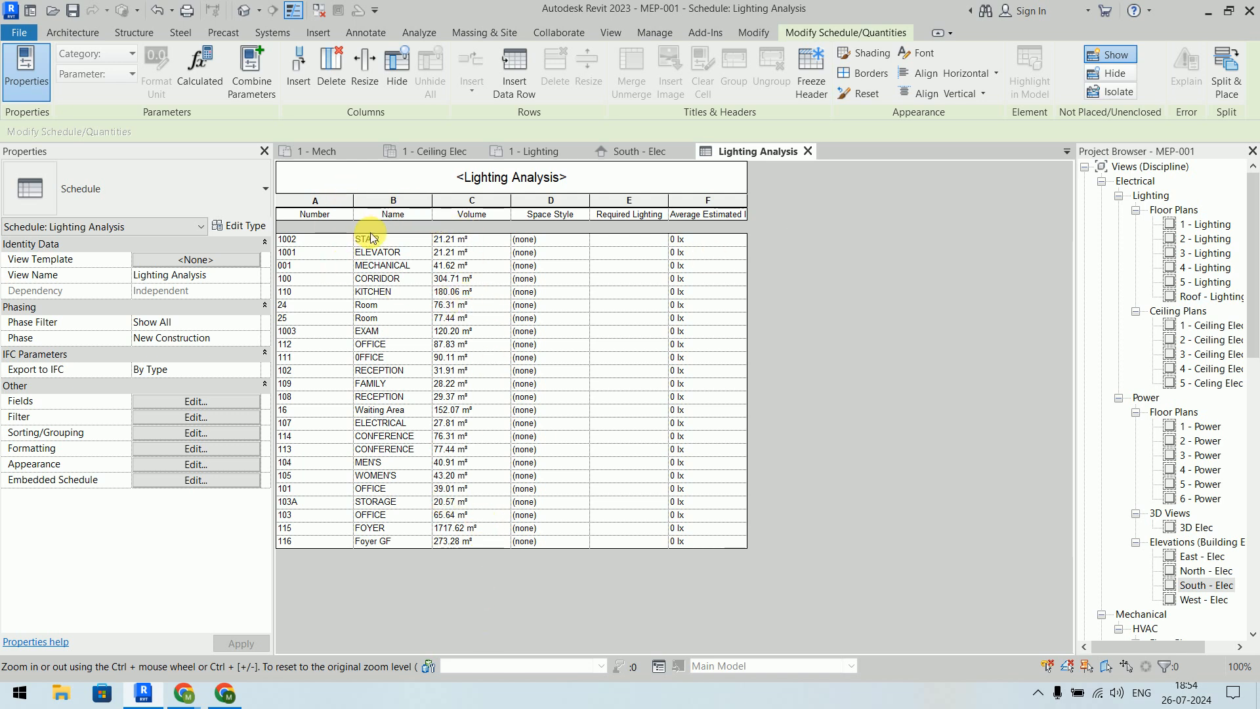
# Step: Set the Space Style of the STAIR and ELEVATOR spaces to Foyer Area/Stairs in the Lighting Analysis schedule
pyautogui.click(584, 240)
pyautogui.click(582, 240)
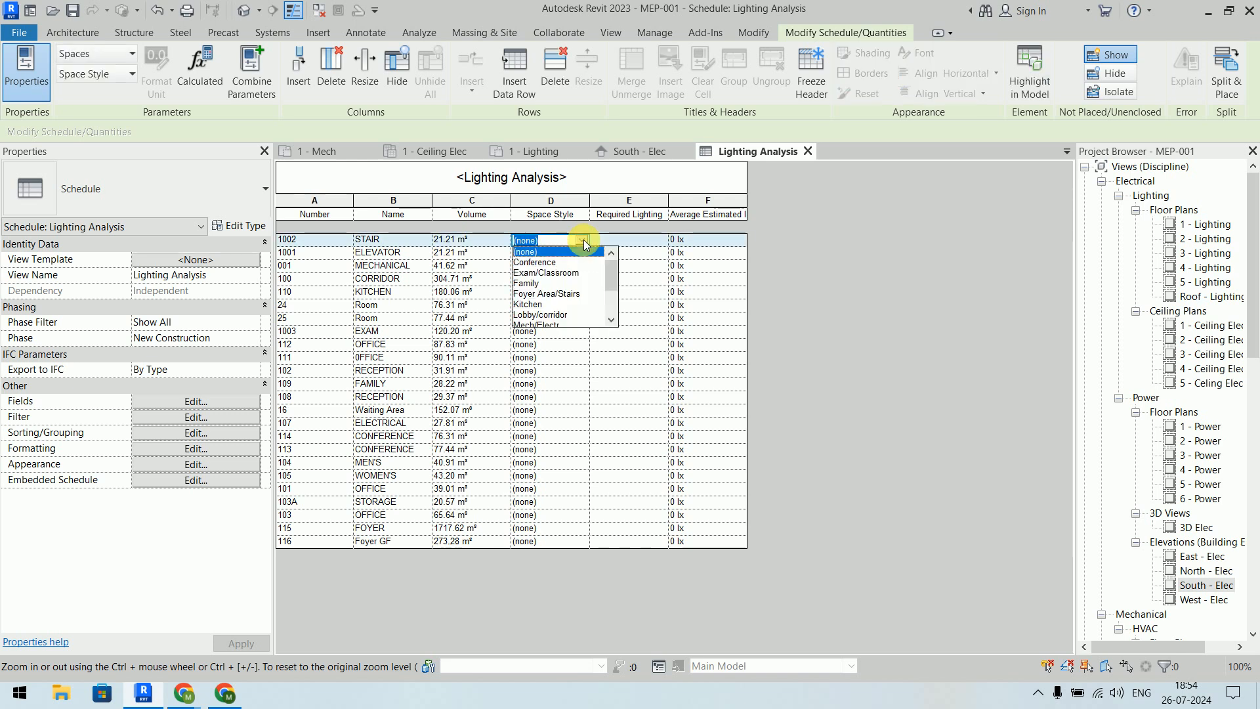
pyautogui.click(568, 294)
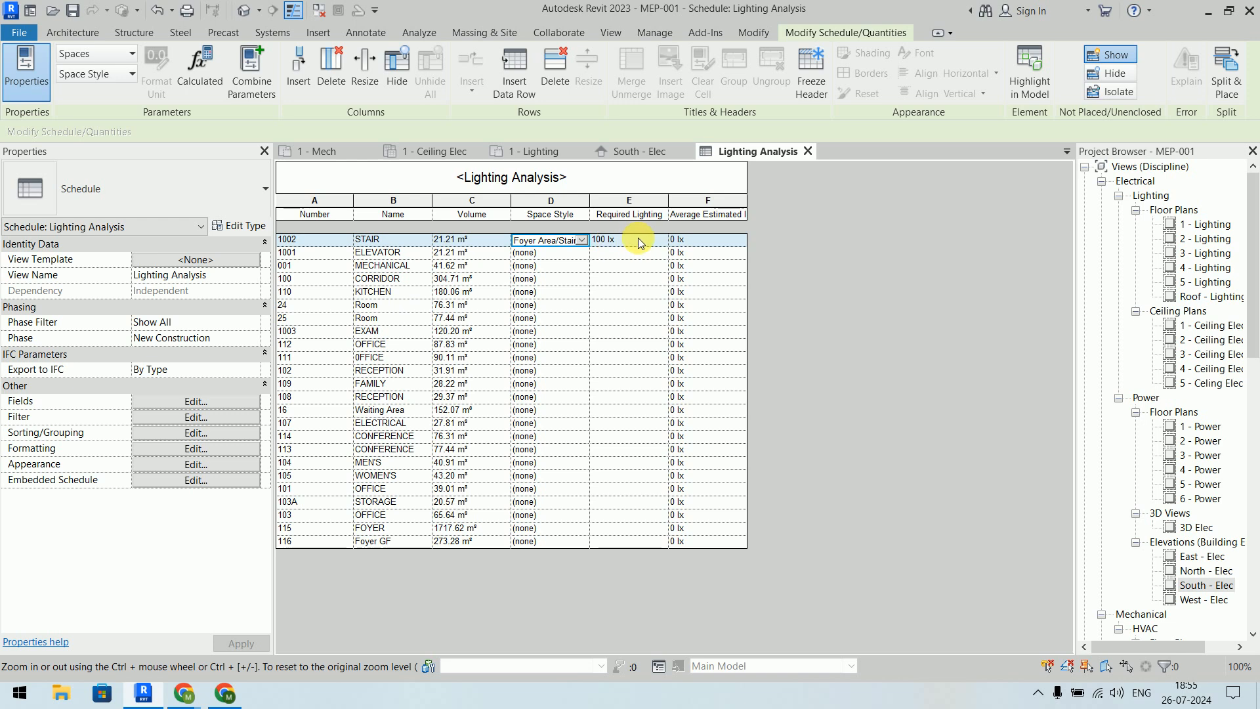
pyautogui.click(582, 253)
pyautogui.click(582, 254)
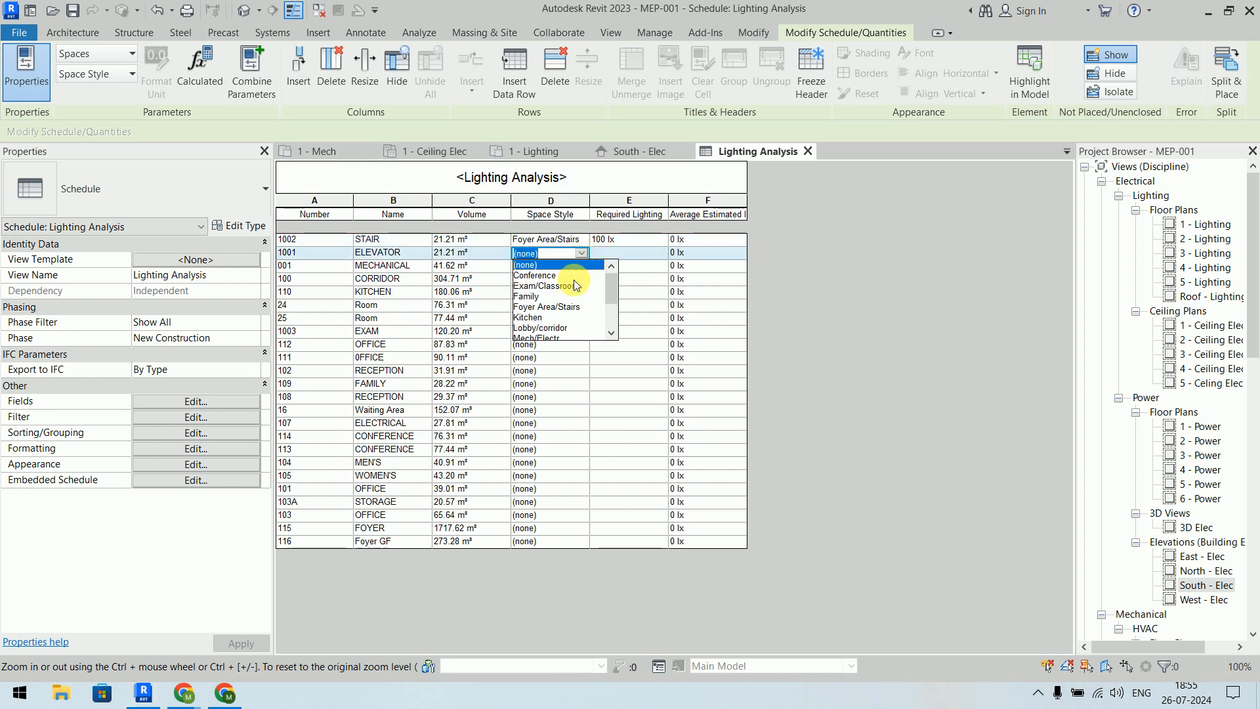
pyautogui.scroll(-2, 573, 298)
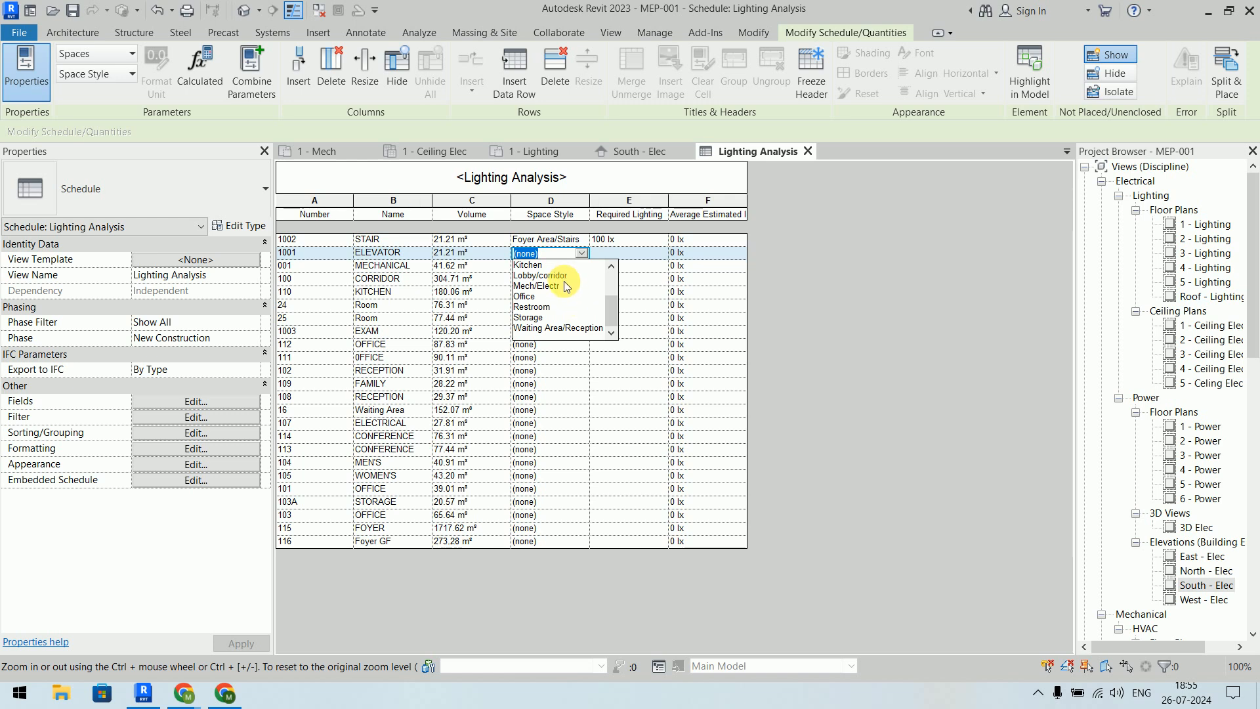
pyautogui.scroll(2, 566, 287)
pyautogui.click(563, 286)
# Step: Set the Space Style of the MECHANICAL space to Mech/Electr and of the CORRIDOR space to Lobby/corridor
pyautogui.click(582, 268)
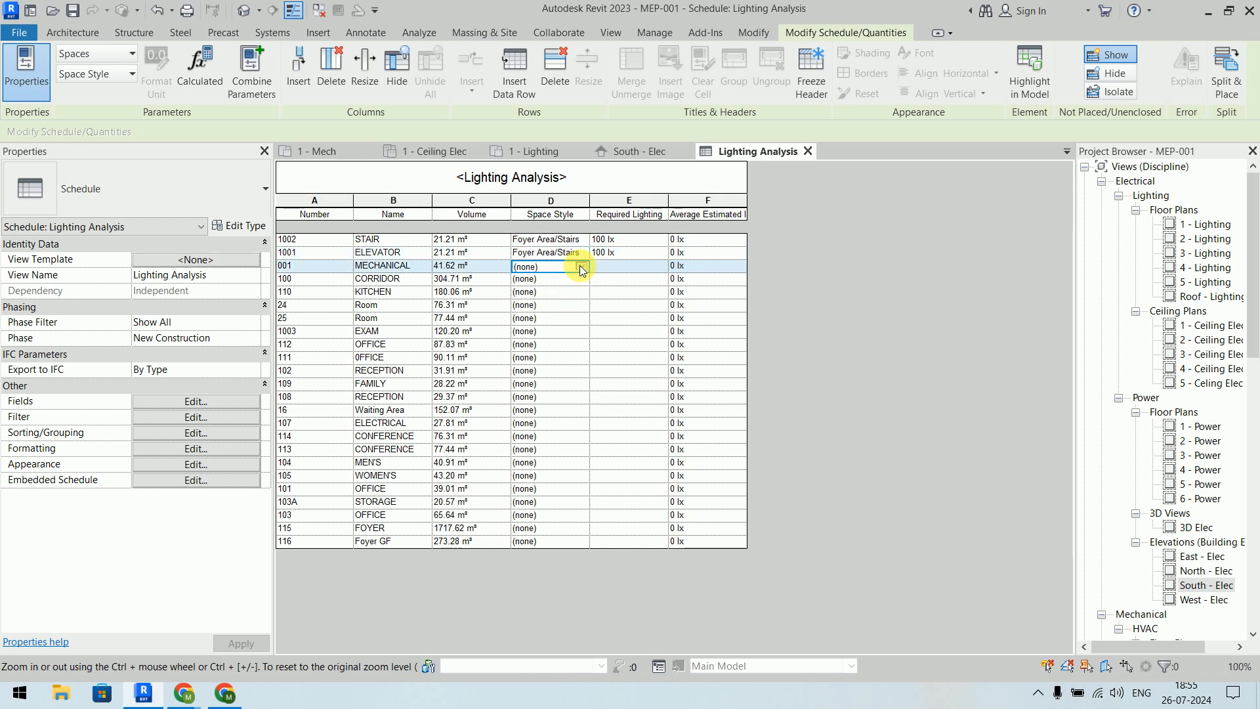
pyautogui.click(582, 269)
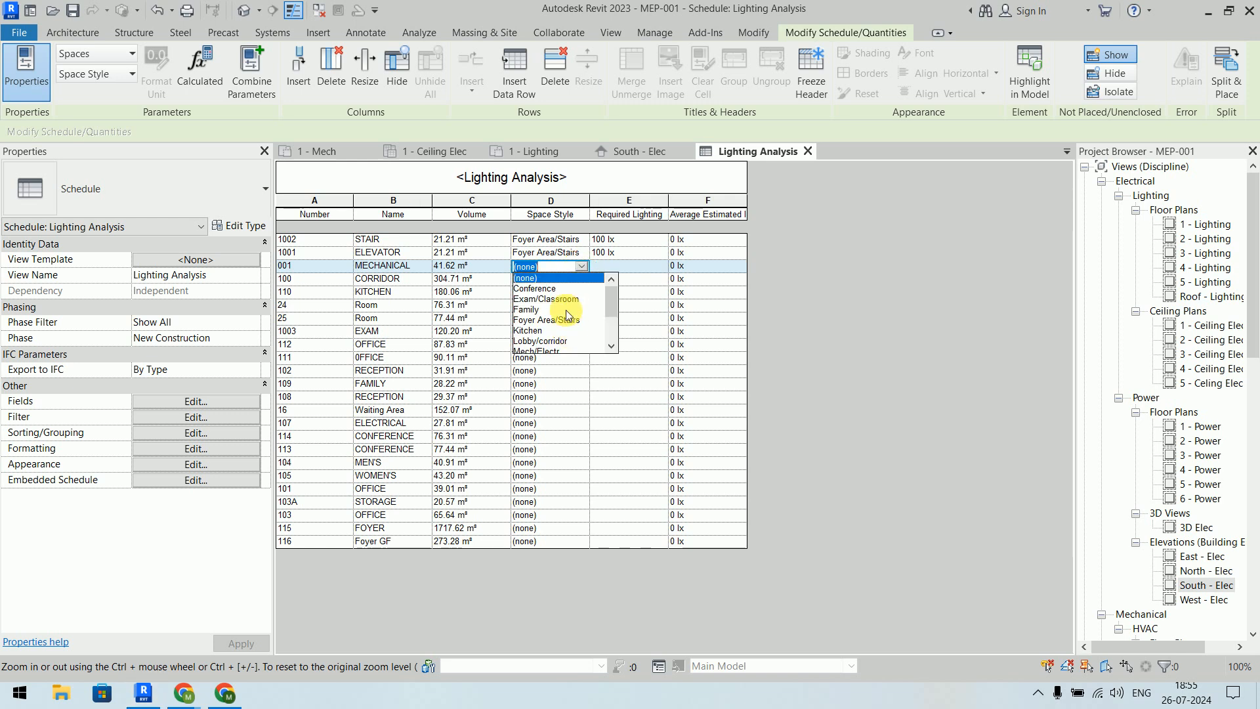
pyautogui.scroll(-1, 565, 321)
pyautogui.click(559, 321)
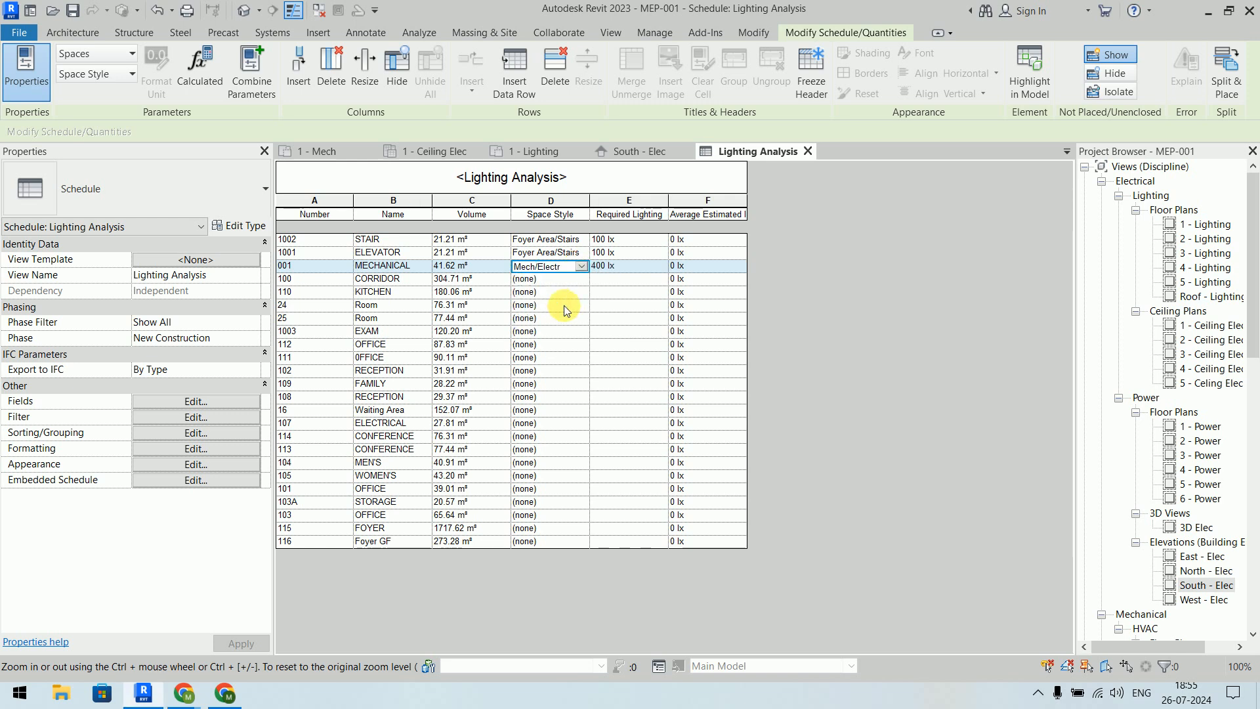
pyautogui.click(585, 278)
pyautogui.click(583, 279)
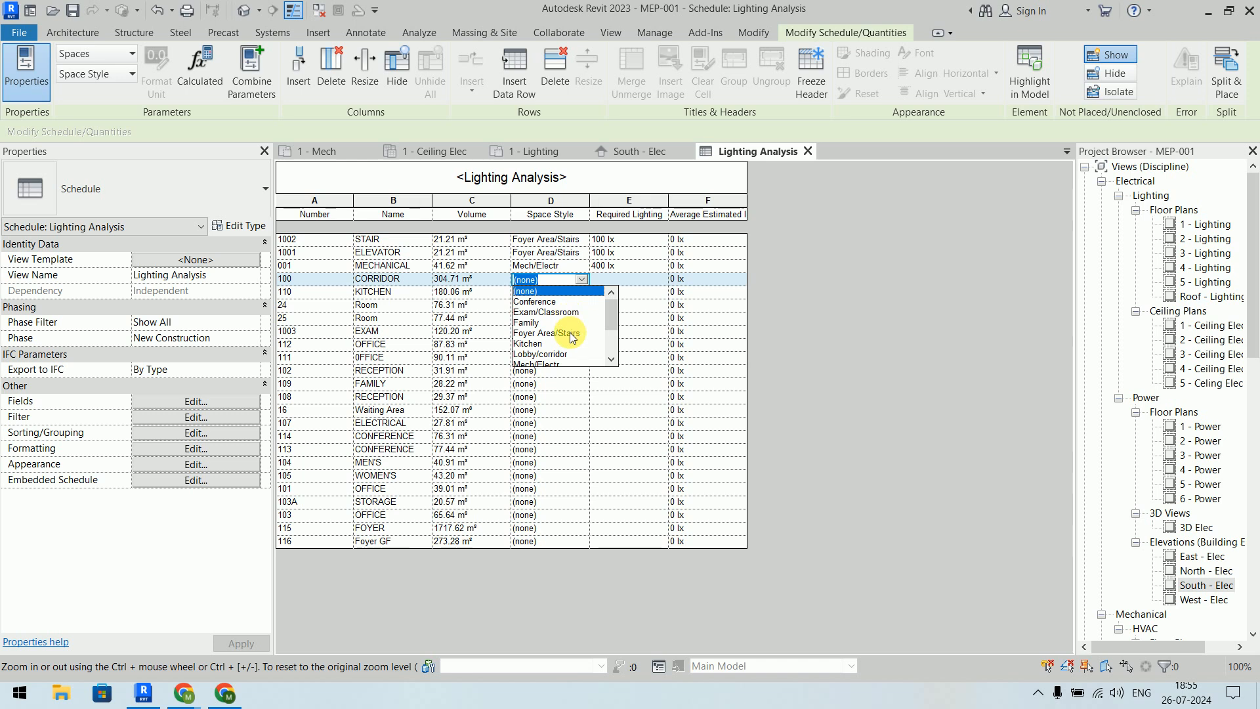
pyautogui.click(567, 353)
# Step: Set the Space Style of the KITCHEN space to Kitchen in the Lighting Analysis schedule
pyautogui.click(577, 292)
pyautogui.click(577, 293)
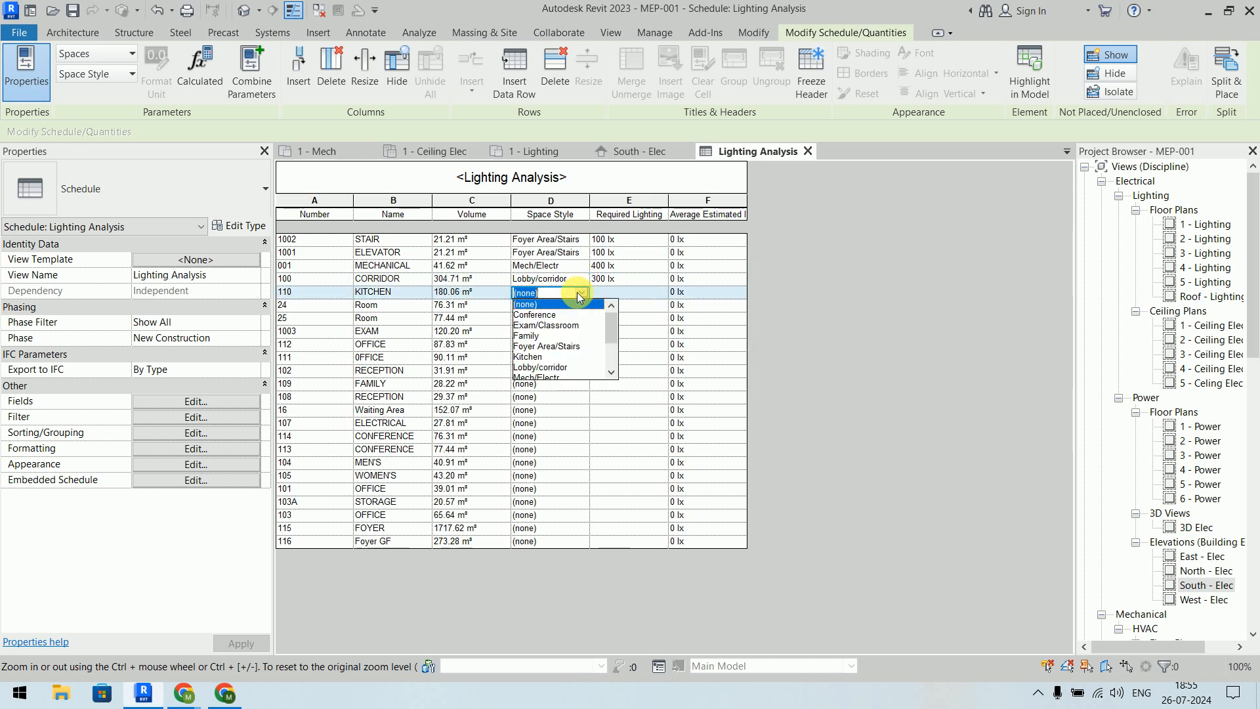
pyautogui.click(577, 293)
pyautogui.click(577, 293)
pyautogui.click(552, 353)
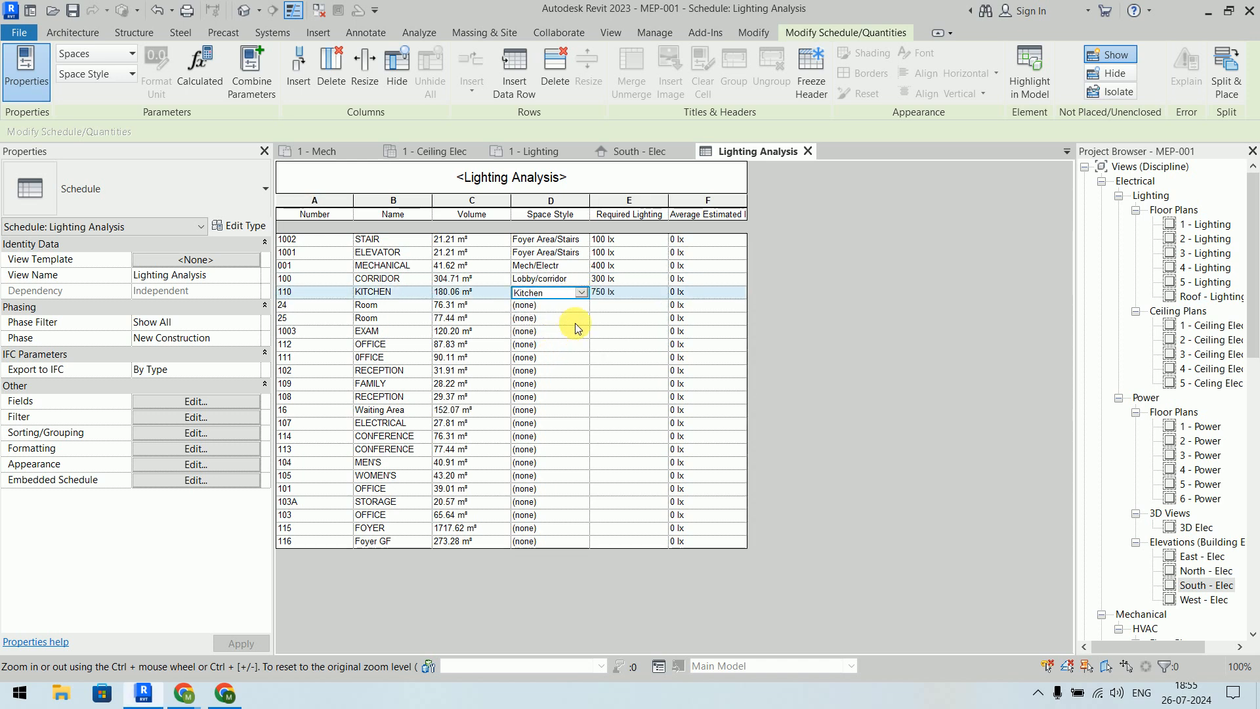
# Step: Set the Space Style of Room 24, Room 25 and the EXAM space to Exam/Classroom
pyautogui.click(580, 306)
pyautogui.click(582, 306)
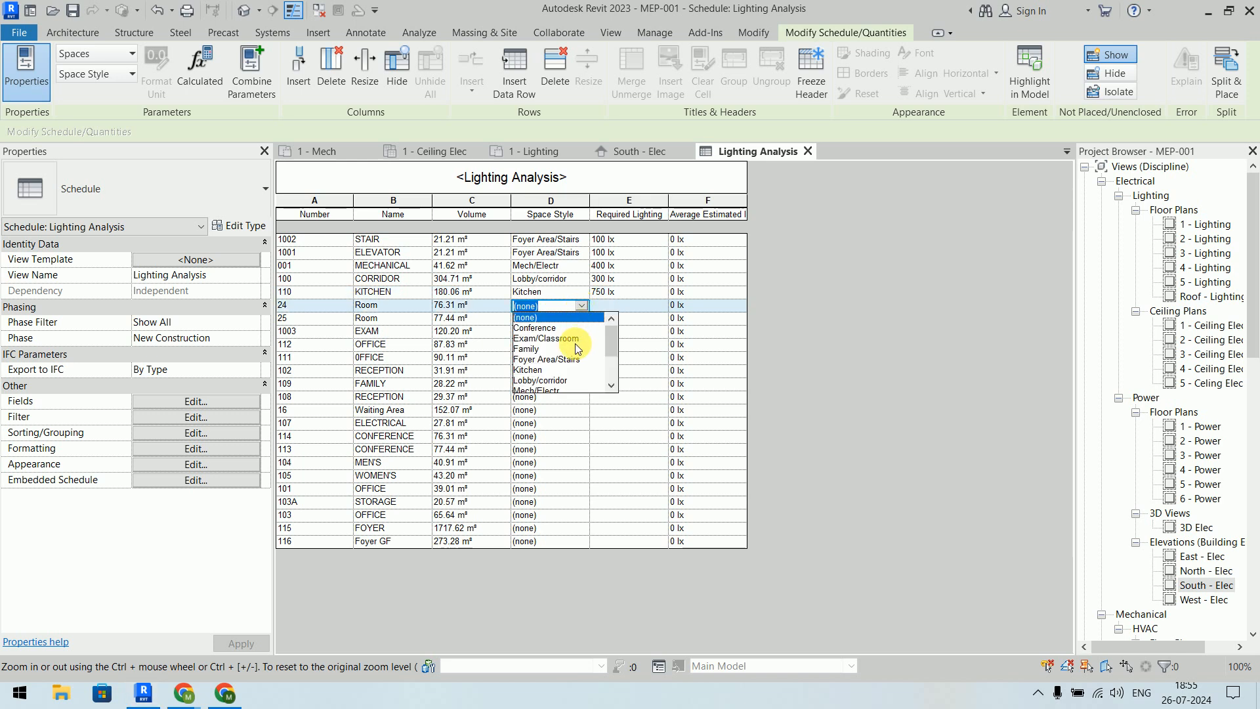
pyautogui.scroll(-2, 576, 346)
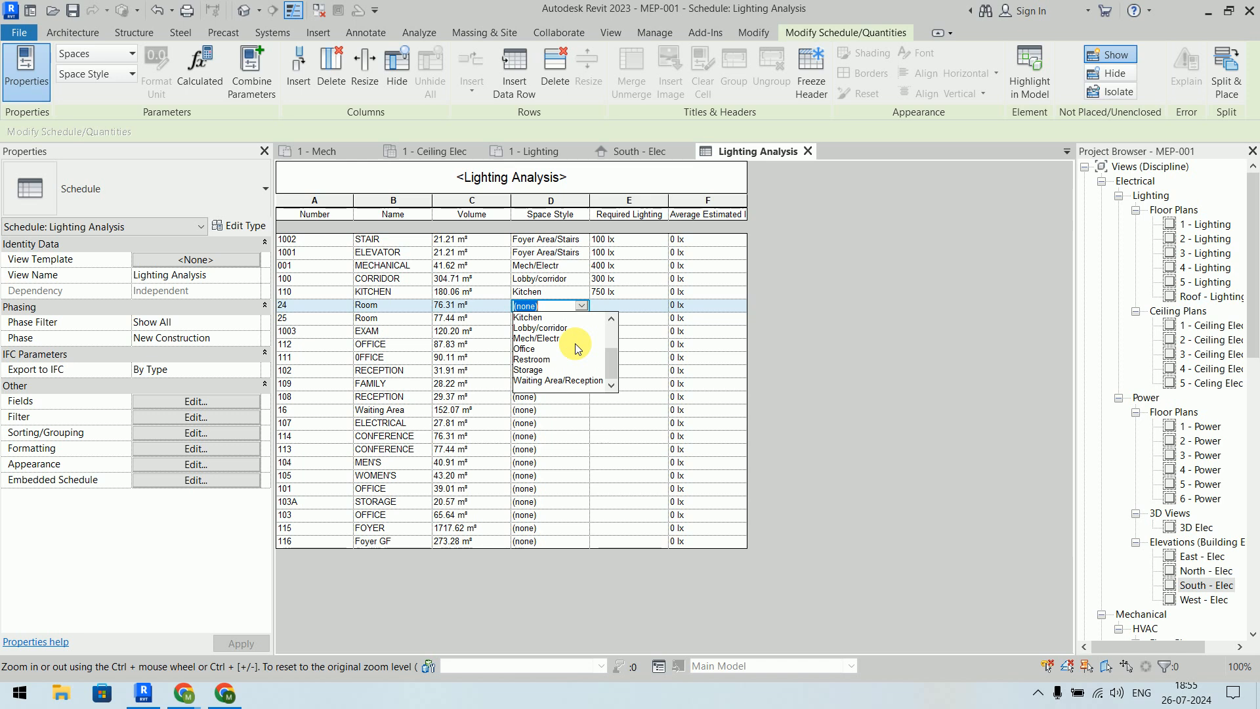
pyautogui.scroll(2, 576, 346)
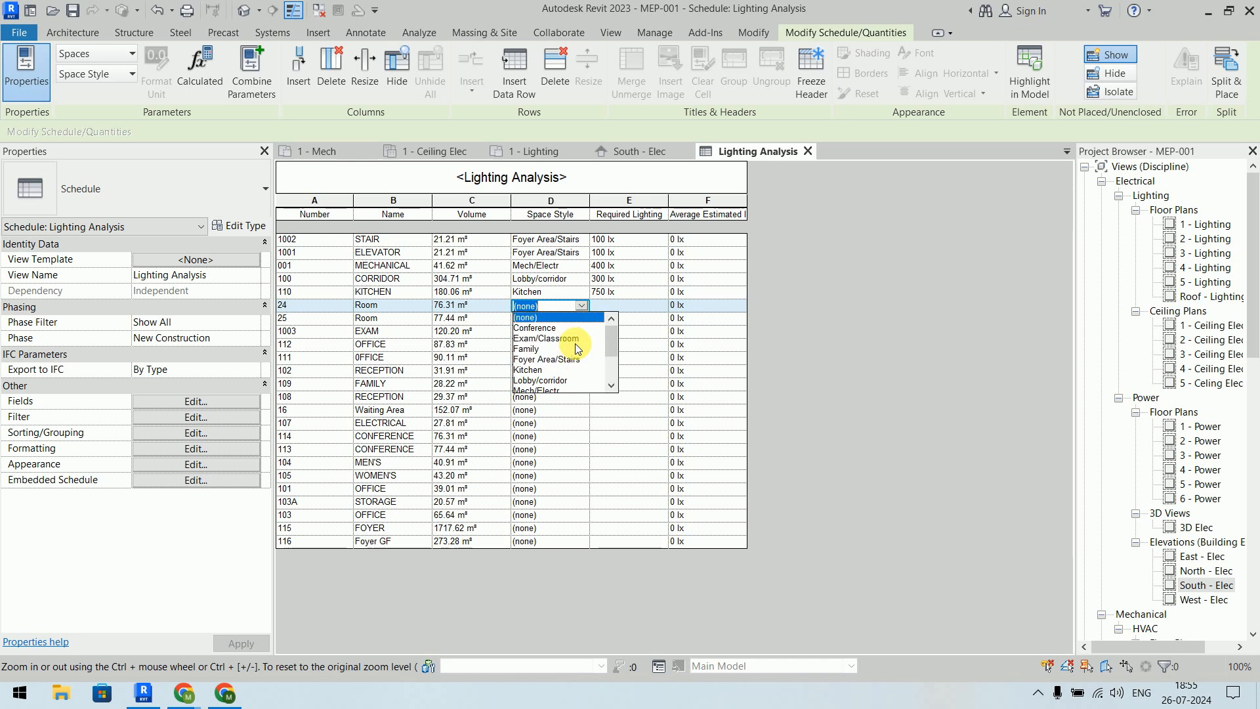
pyautogui.click(571, 339)
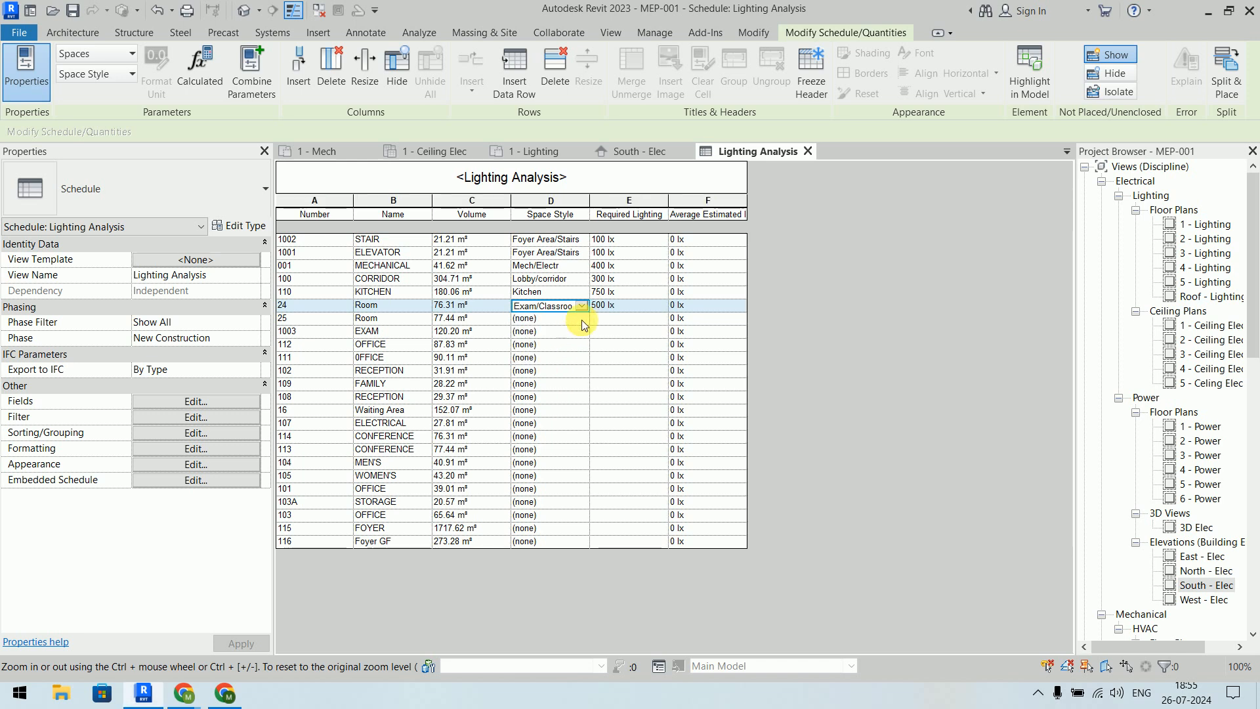
pyautogui.click(581, 319)
pyautogui.click(581, 319)
pyautogui.click(571, 352)
pyautogui.click(581, 331)
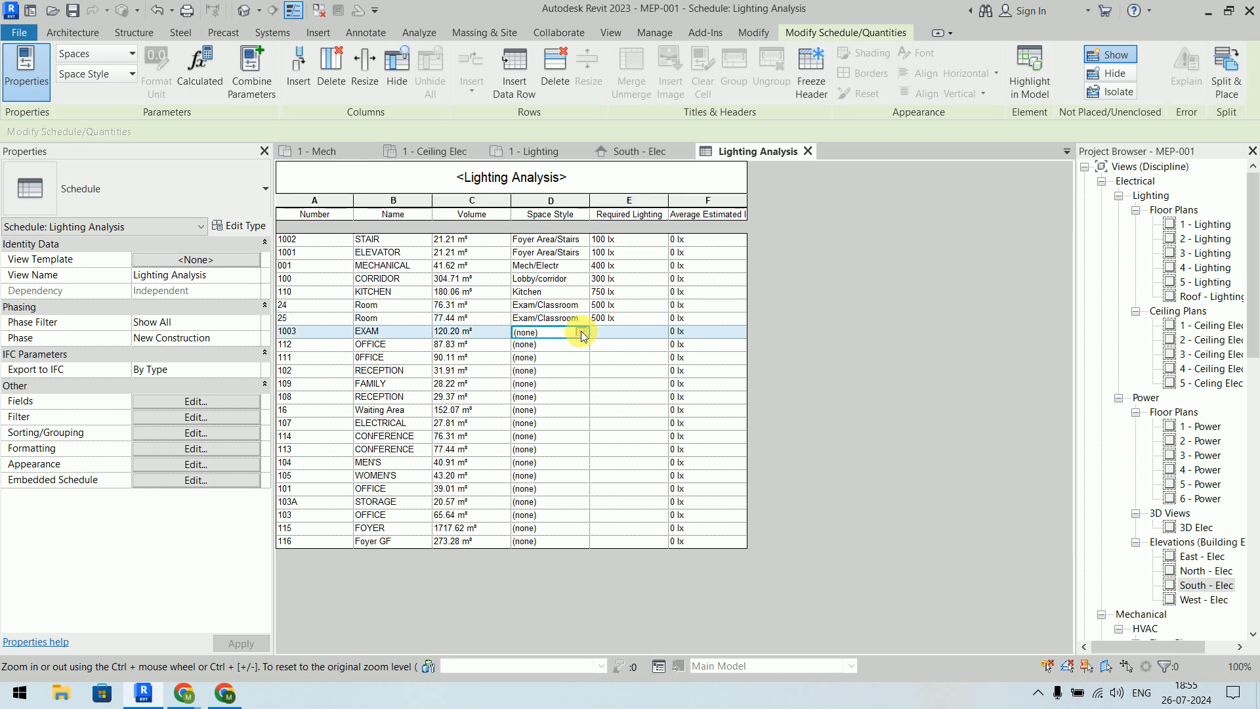
pyautogui.click(581, 331)
pyautogui.click(571, 365)
# Step: Set the Space Style of the OFFICE spaces numbered 112 and 111 to Office
pyautogui.click(581, 345)
pyautogui.click(582, 345)
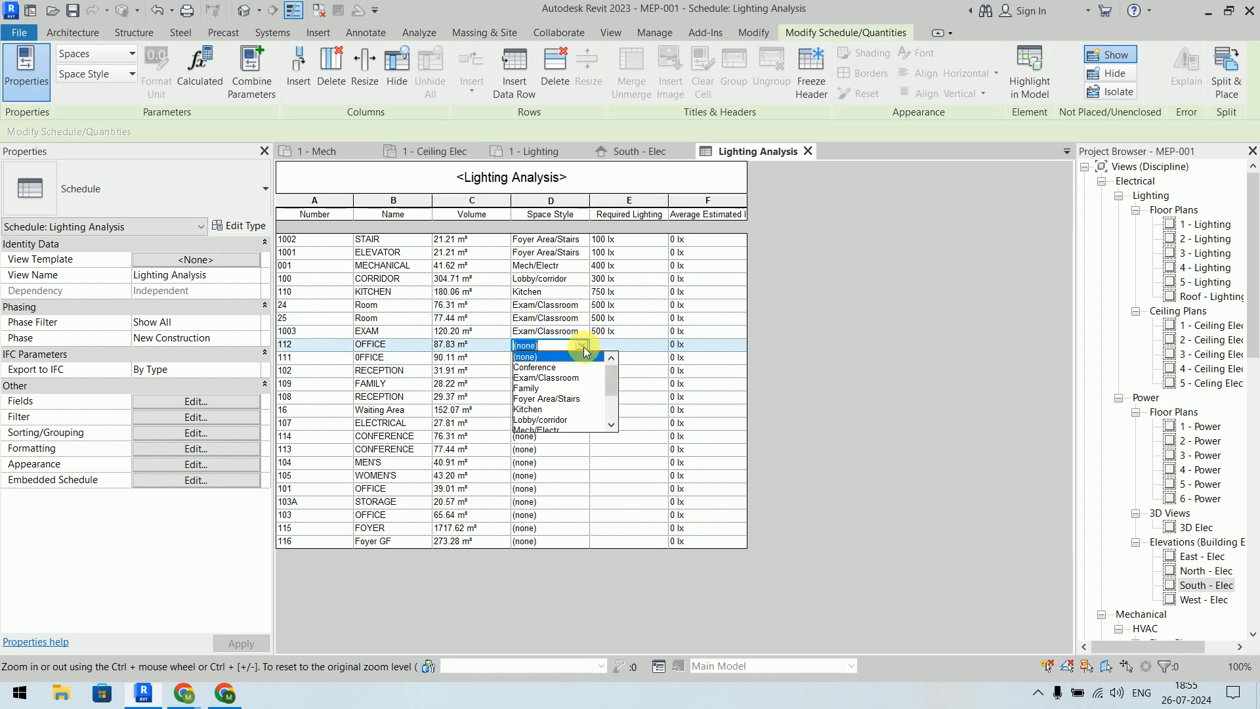
pyautogui.scroll(-1, 571, 385)
pyautogui.scroll(-2, 571, 387)
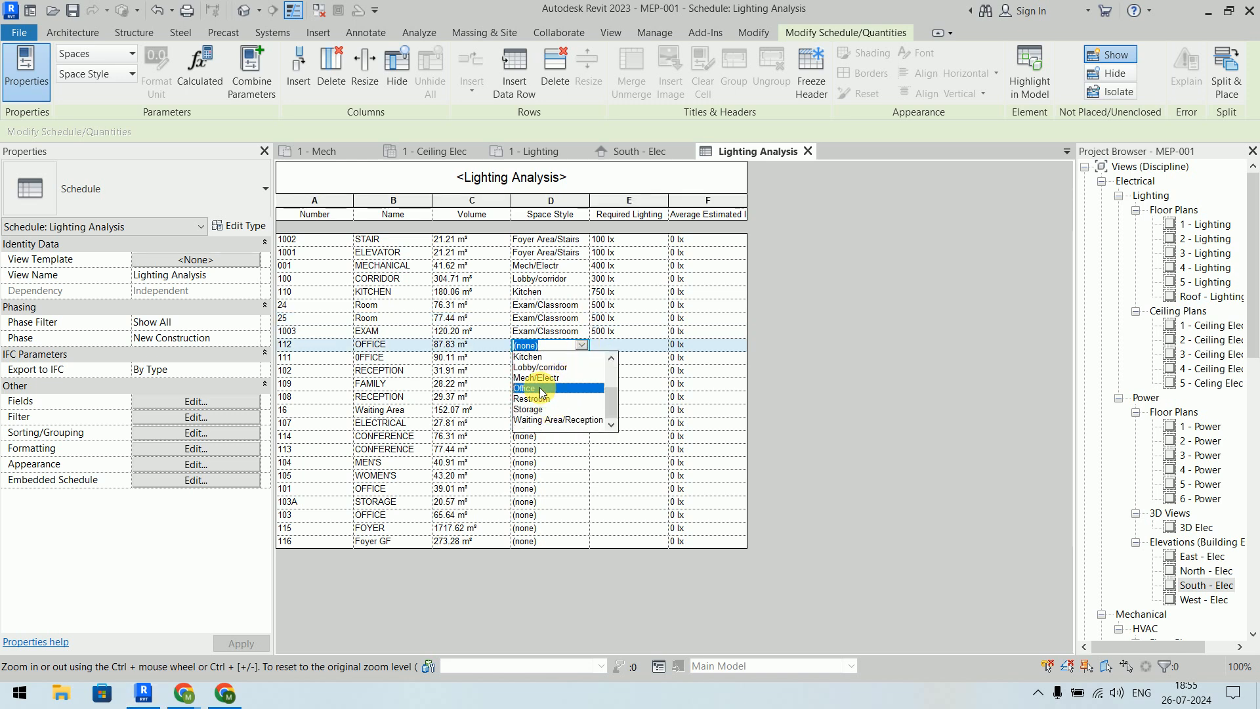
pyautogui.click(554, 387)
pyautogui.click(581, 359)
pyautogui.click(582, 359)
pyautogui.scroll(-3, 557, 399)
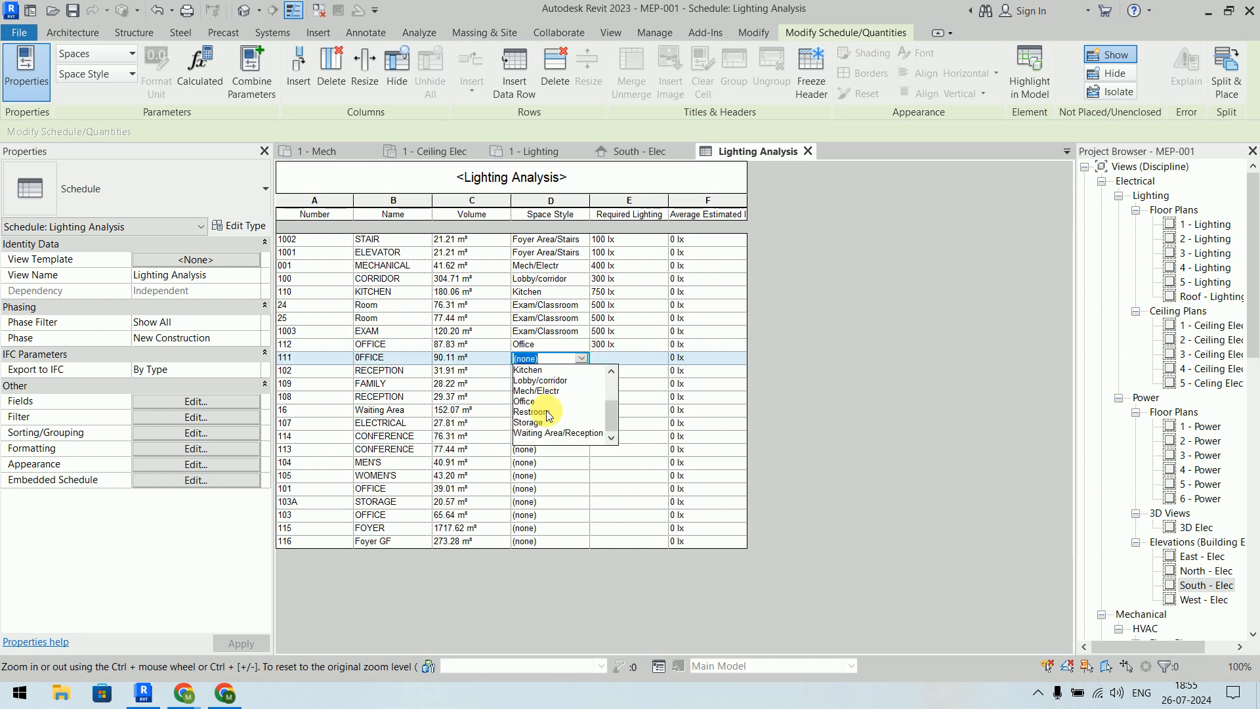
pyautogui.click(544, 406)
# Step: Set the Space Style of RECEPTION 102 to Waiting Area/Reception and of the FAMILY space to Family
pyautogui.click(582, 372)
pyautogui.click(582, 371)
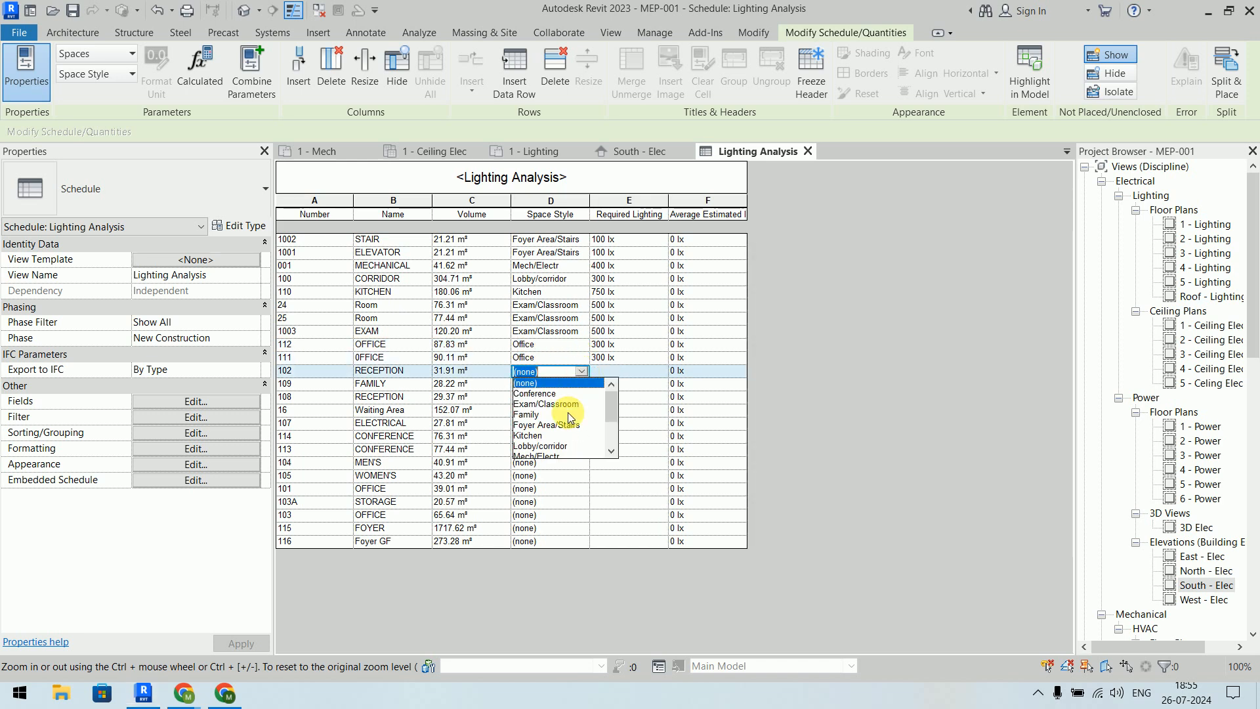
pyautogui.scroll(-2, 567, 418)
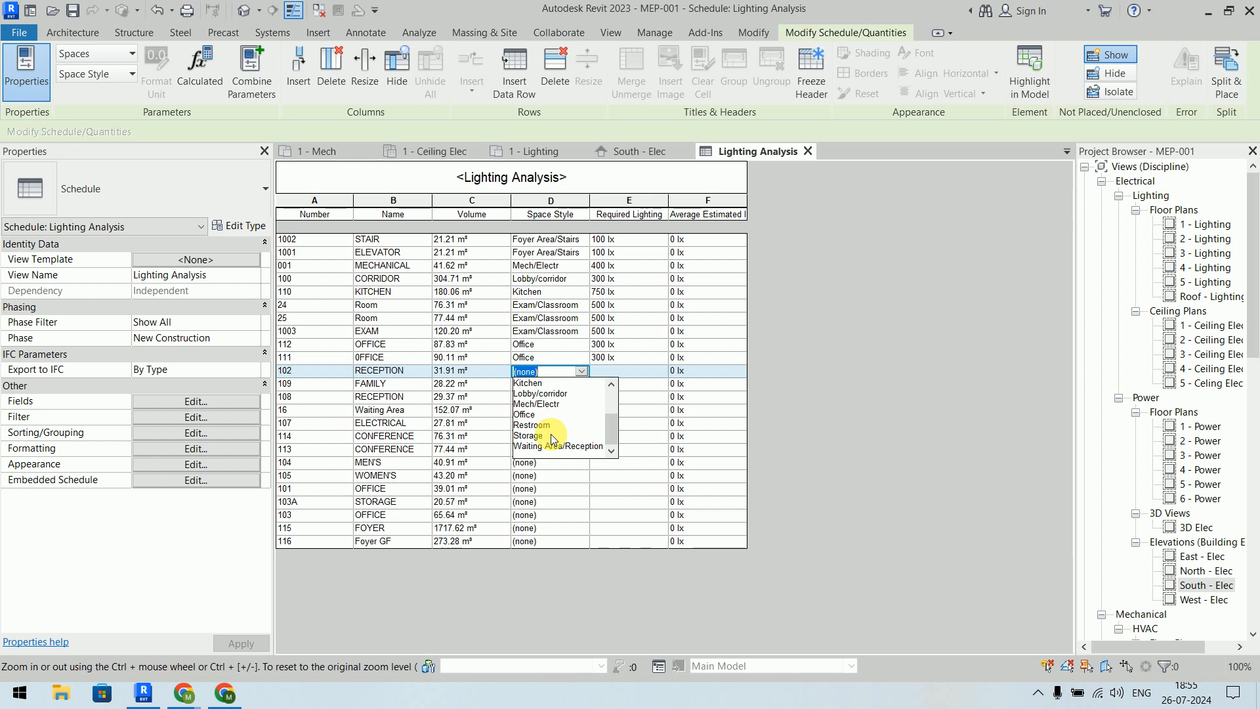
pyautogui.click(556, 447)
pyautogui.click(582, 385)
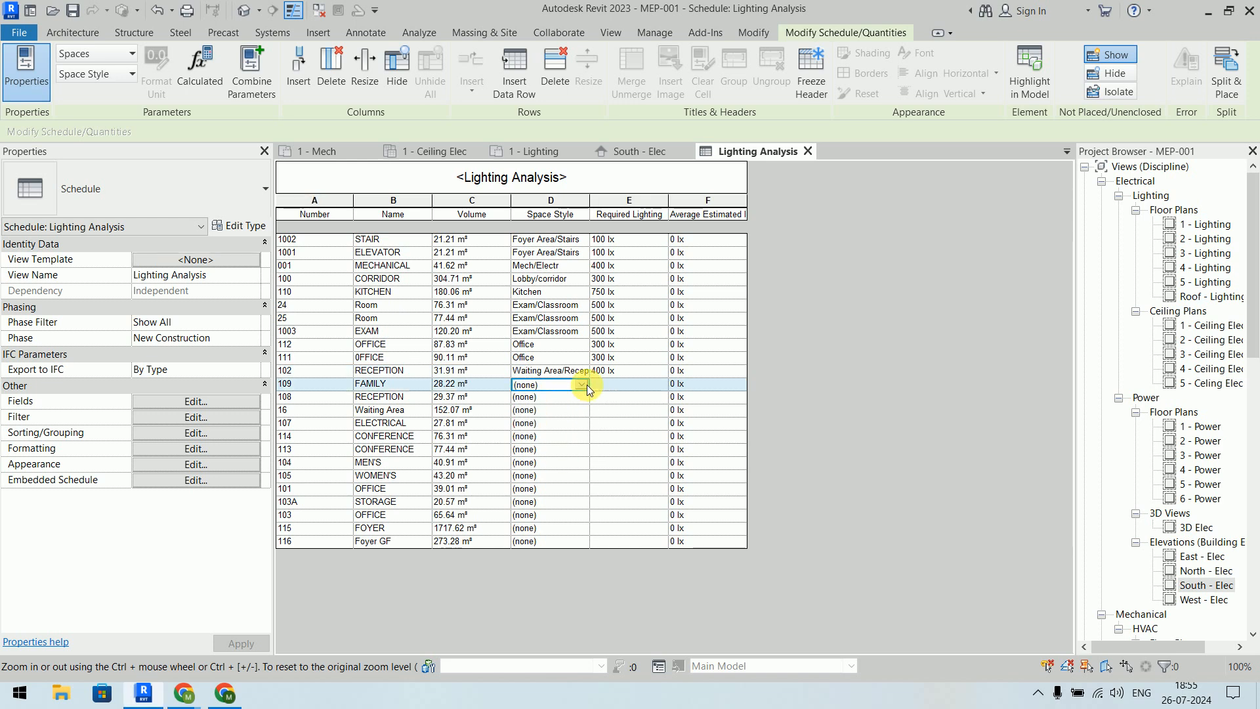
pyautogui.click(581, 385)
pyautogui.click(553, 428)
# Step: Set the Space Style of RECEPTION 108 and the Waiting Area space to Waiting Area/Reception
pyautogui.click(582, 398)
pyautogui.click(582, 398)
pyautogui.click(583, 398)
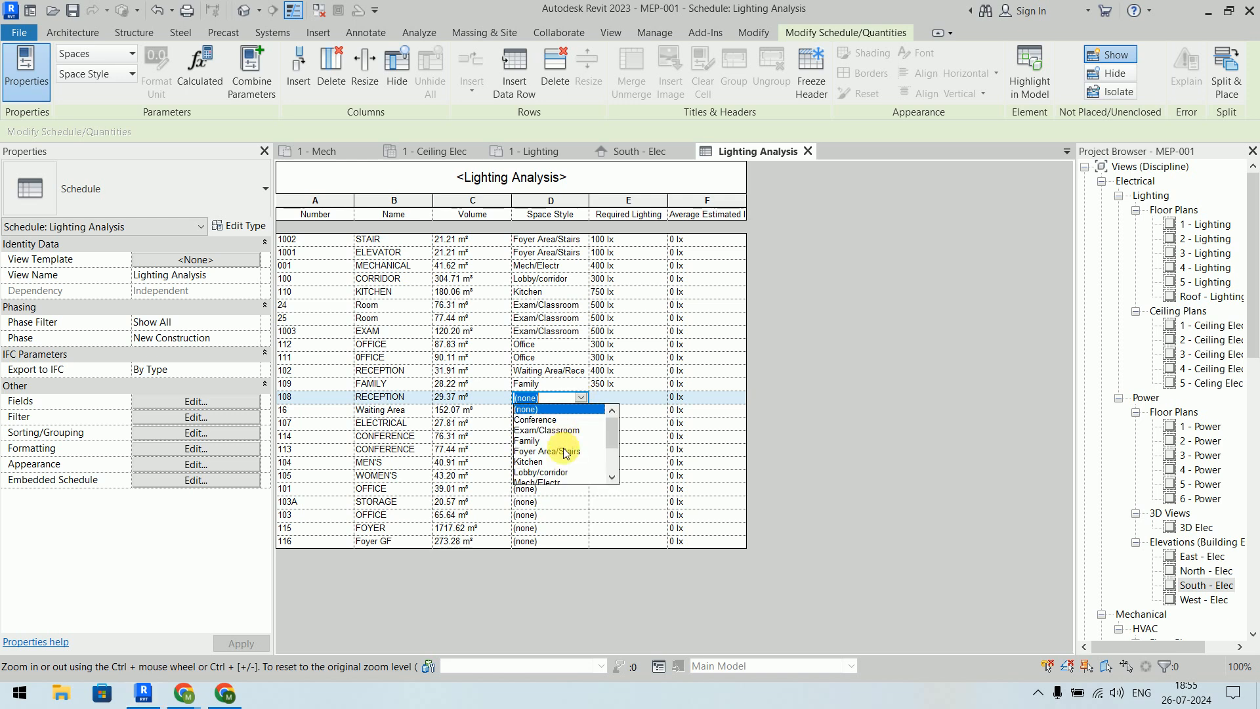
pyautogui.scroll(-3, 563, 448)
pyautogui.click(555, 472)
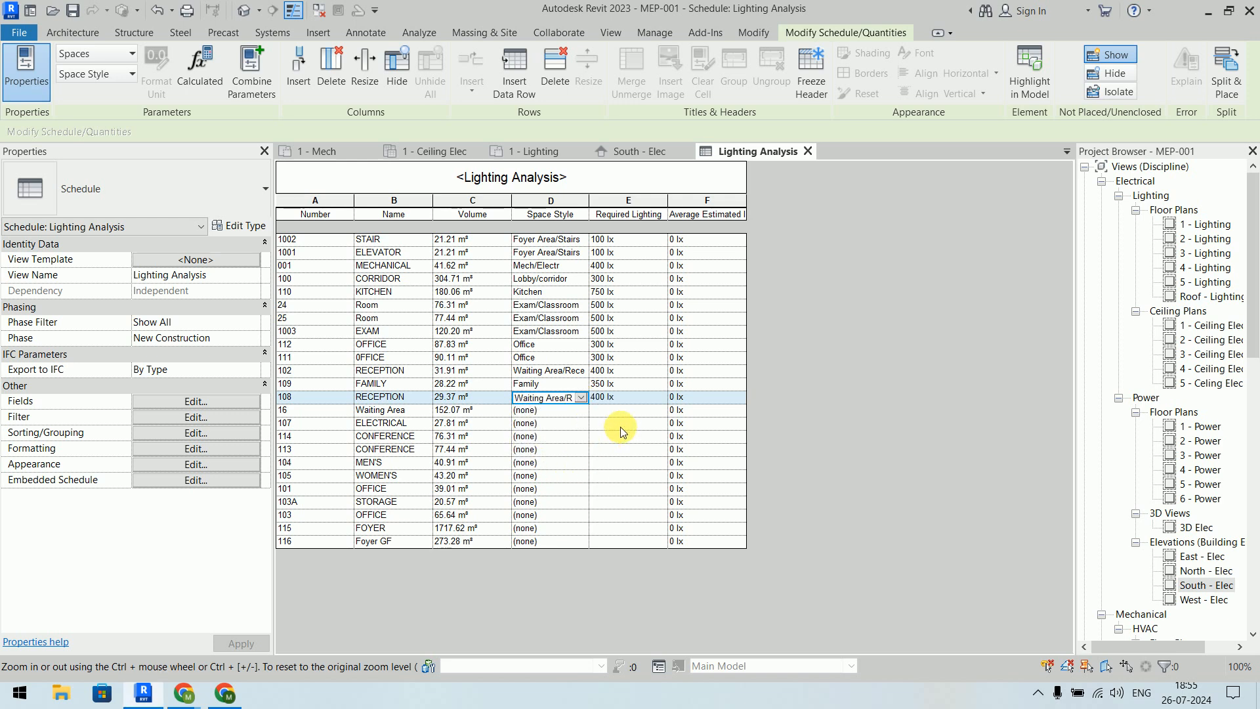
pyautogui.click(586, 410)
pyautogui.click(582, 411)
pyautogui.scroll(-3, 566, 466)
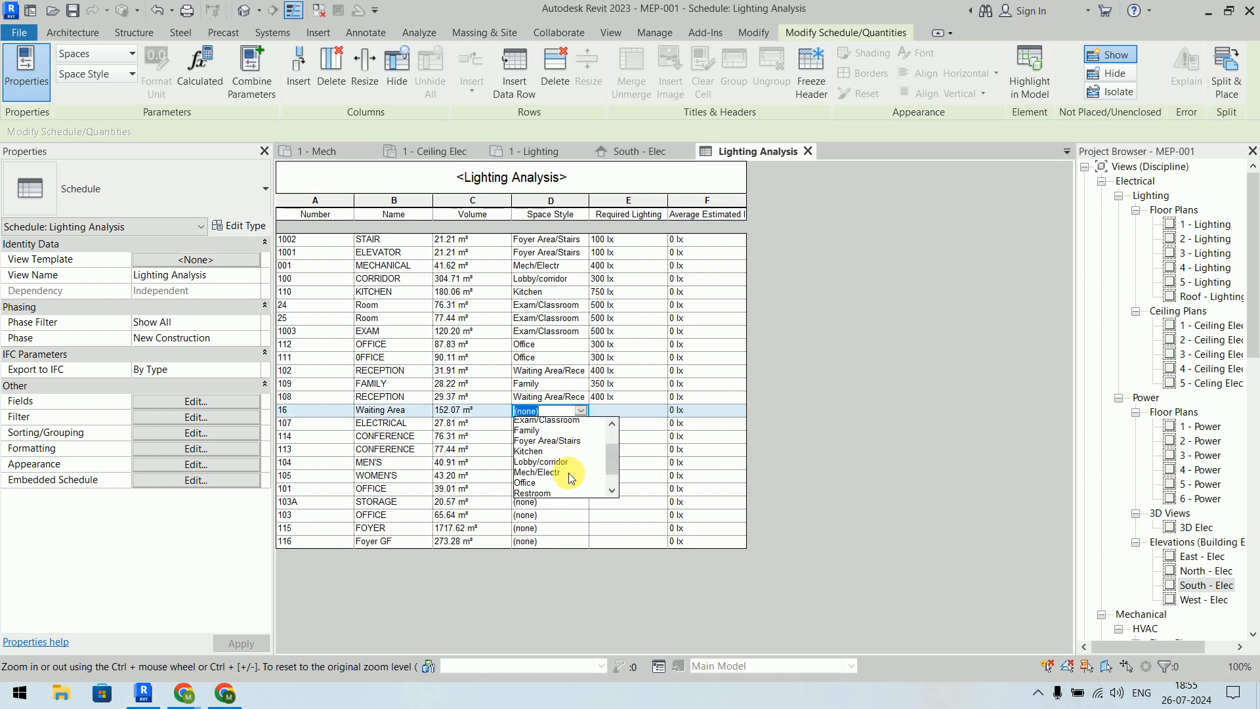
pyautogui.click(568, 484)
# Step: Set the Space Style of the ELECTRICAL space to Mech/Electr in the Lighting Analysis schedule
pyautogui.click(582, 423)
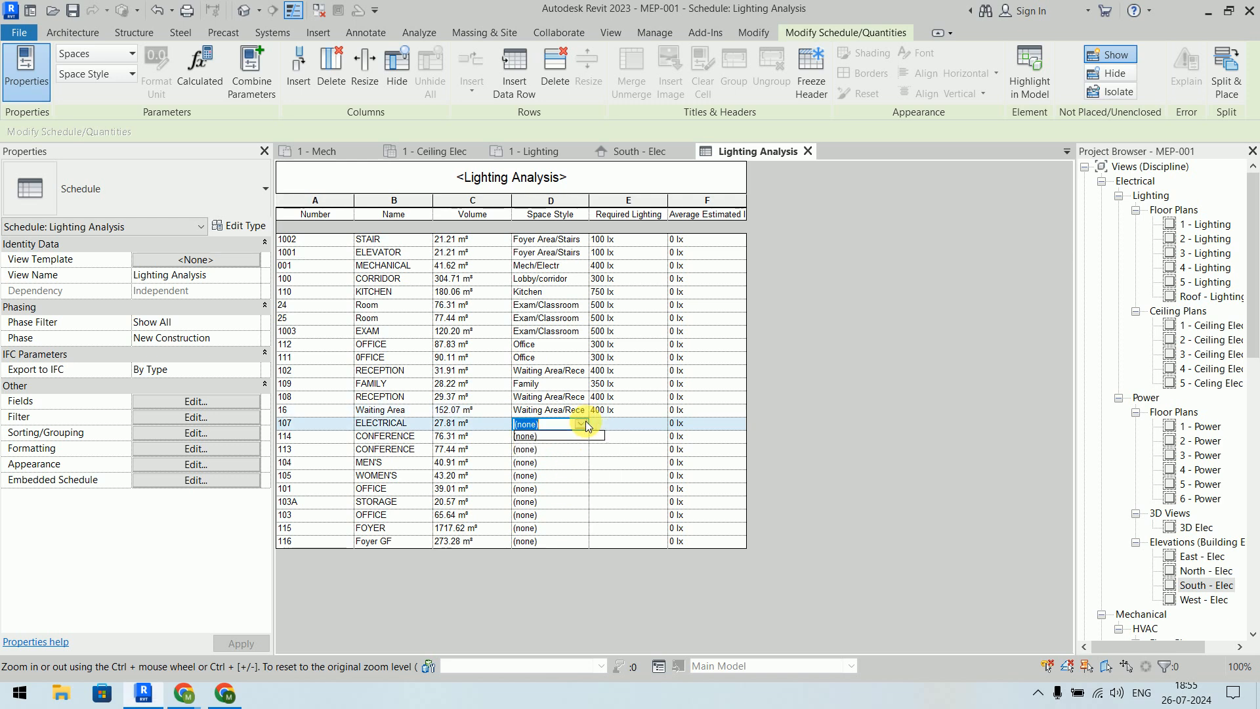
pyautogui.click(582, 423)
pyautogui.scroll(-2, 570, 483)
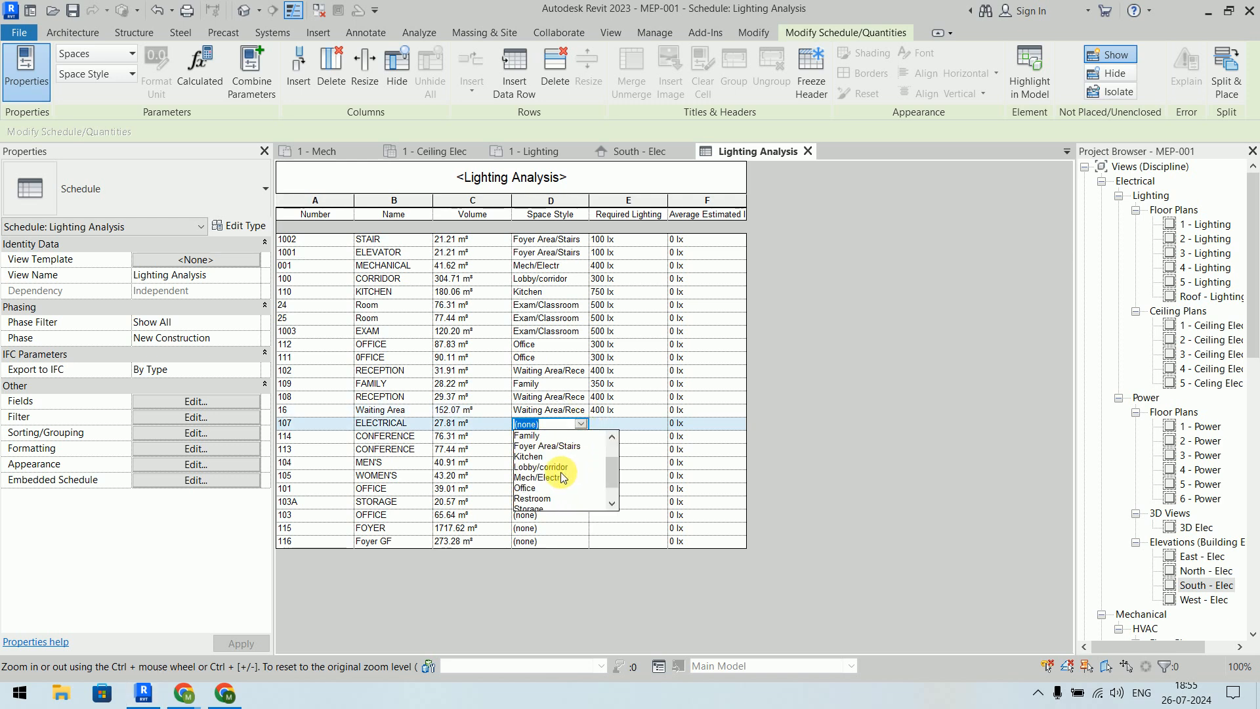
pyautogui.click(569, 477)
# Step: Set the Space Style of the CONFERENCE spaces numbered 114 and 113 to Conference
pyautogui.click(584, 437)
pyautogui.click(582, 436)
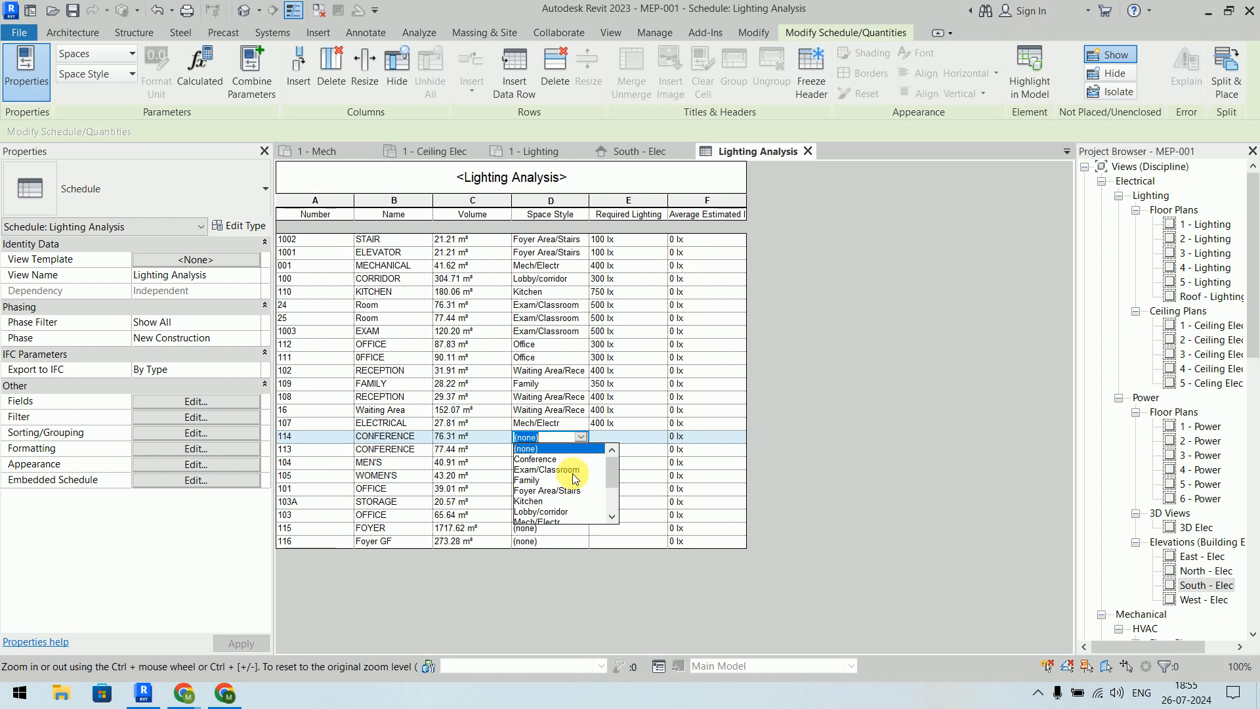
pyautogui.scroll(-2, 575, 475)
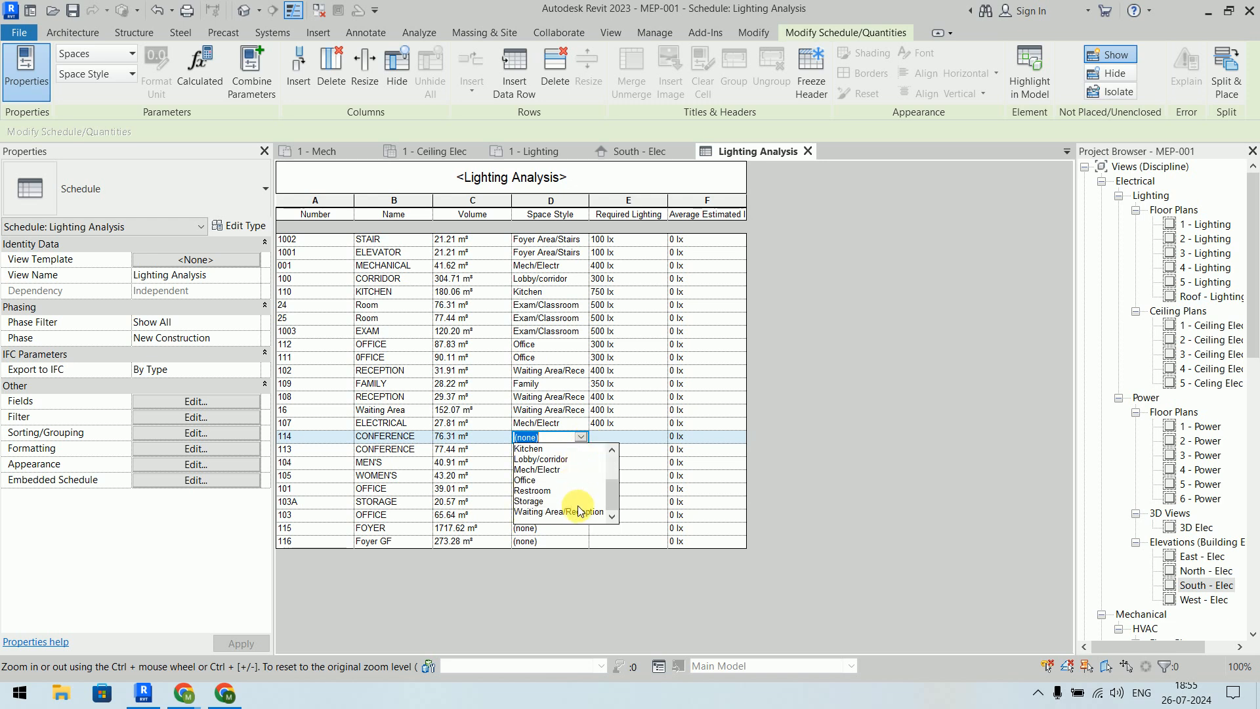
pyautogui.scroll(2, 552, 486)
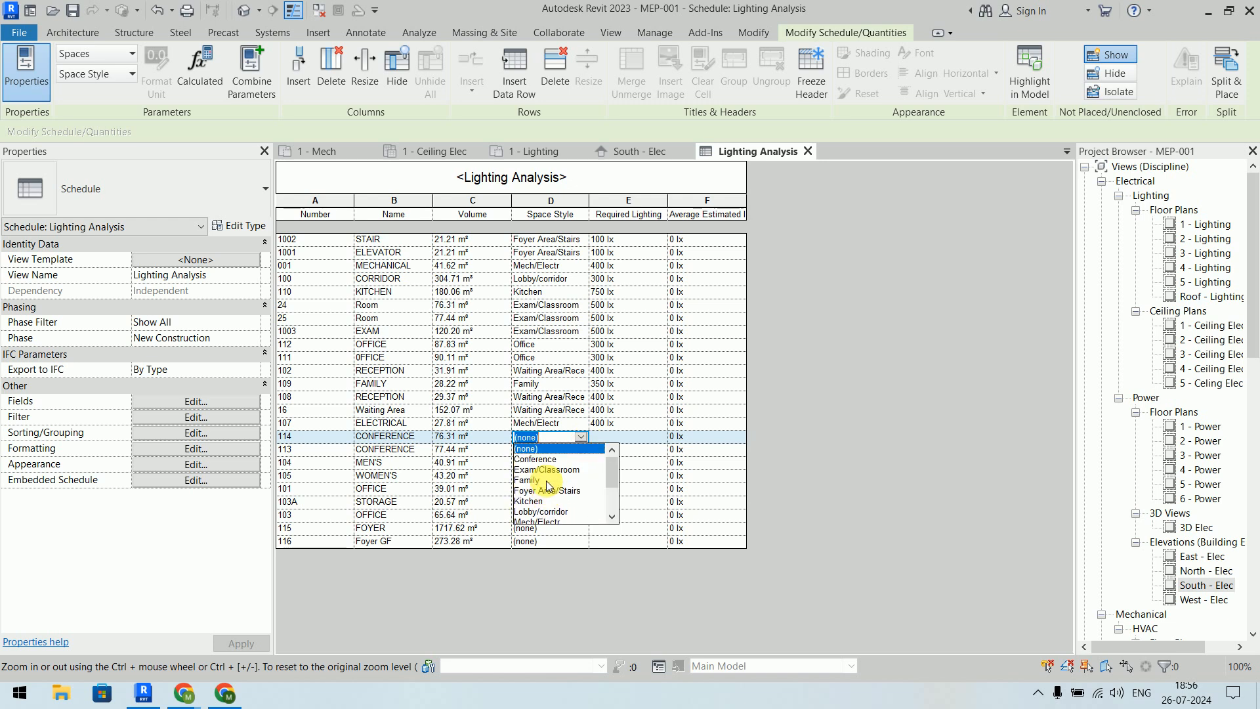
pyautogui.click(572, 458)
pyautogui.click(585, 453)
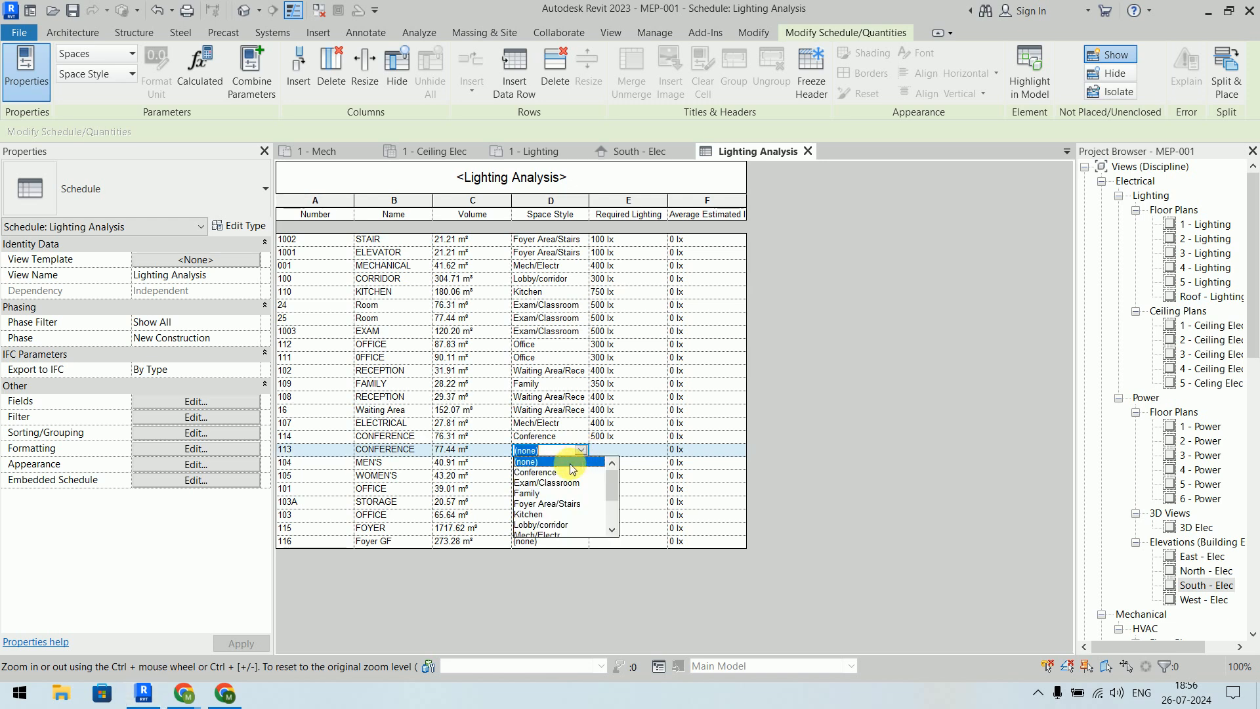
pyautogui.click(558, 472)
# Step: Set the Space Style of the MEN'S and WOMEN'S spaces to Restroom
pyautogui.click(583, 463)
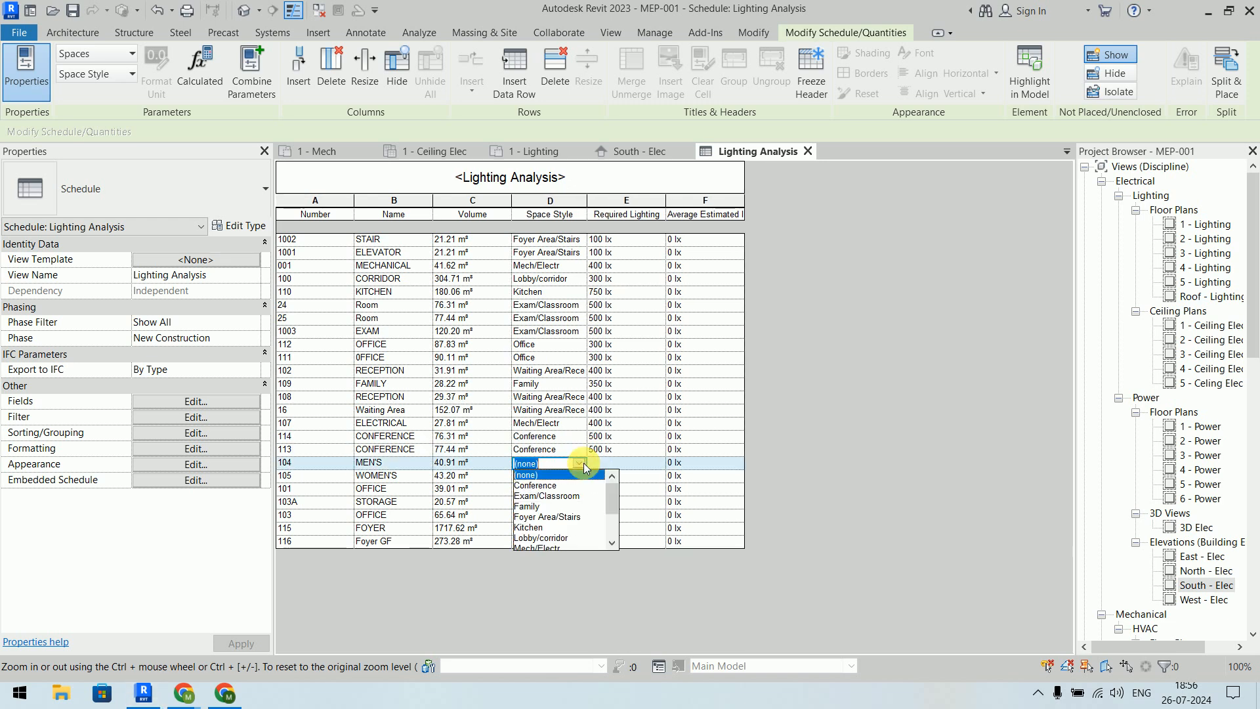
pyautogui.scroll(-2, 571, 509)
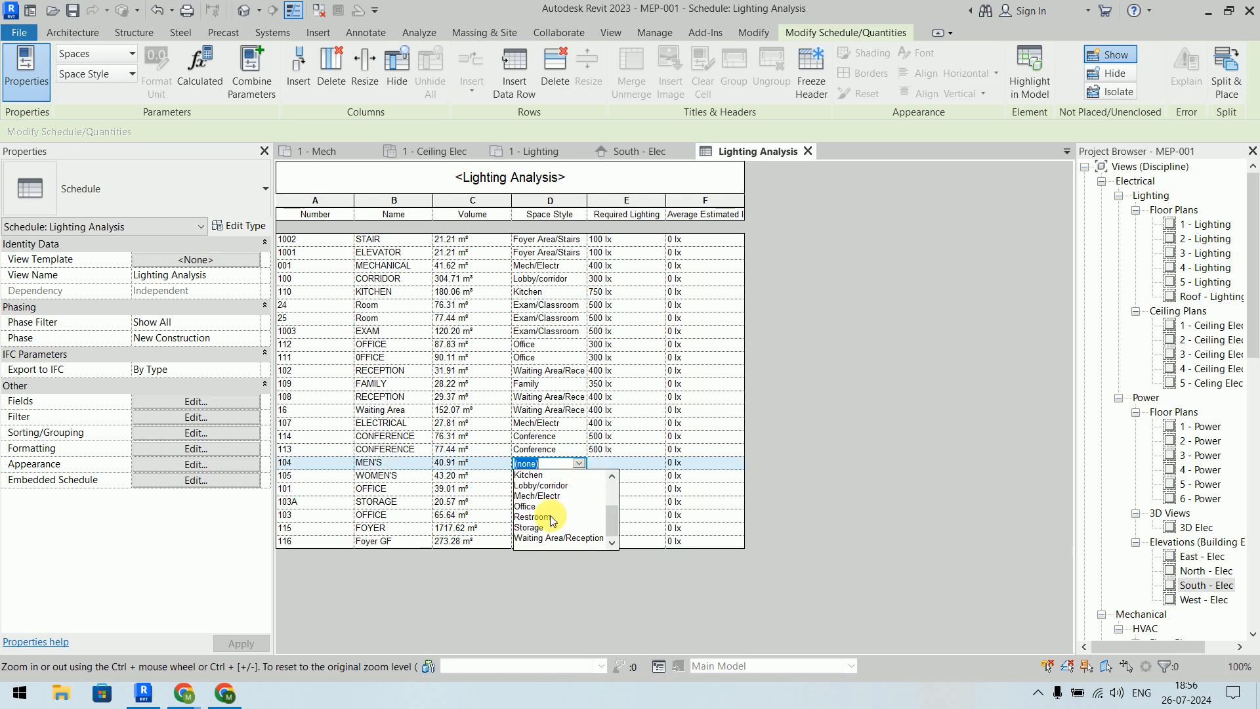
pyautogui.click(565, 506)
pyautogui.click(581, 478)
pyautogui.scroll(-2, 555, 518)
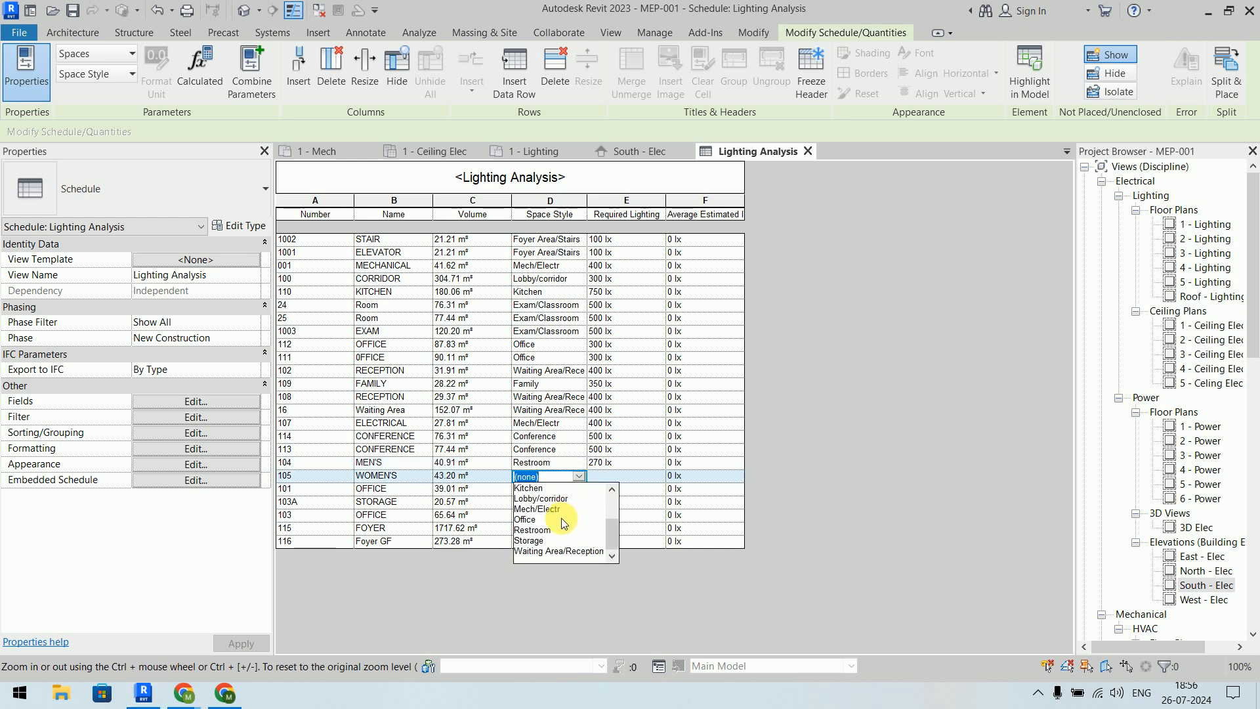
pyautogui.click(553, 528)
# Step: Set the Space Style of OFFICE 101 to Office and of the STORAGE space to Storage
pyautogui.click(578, 490)
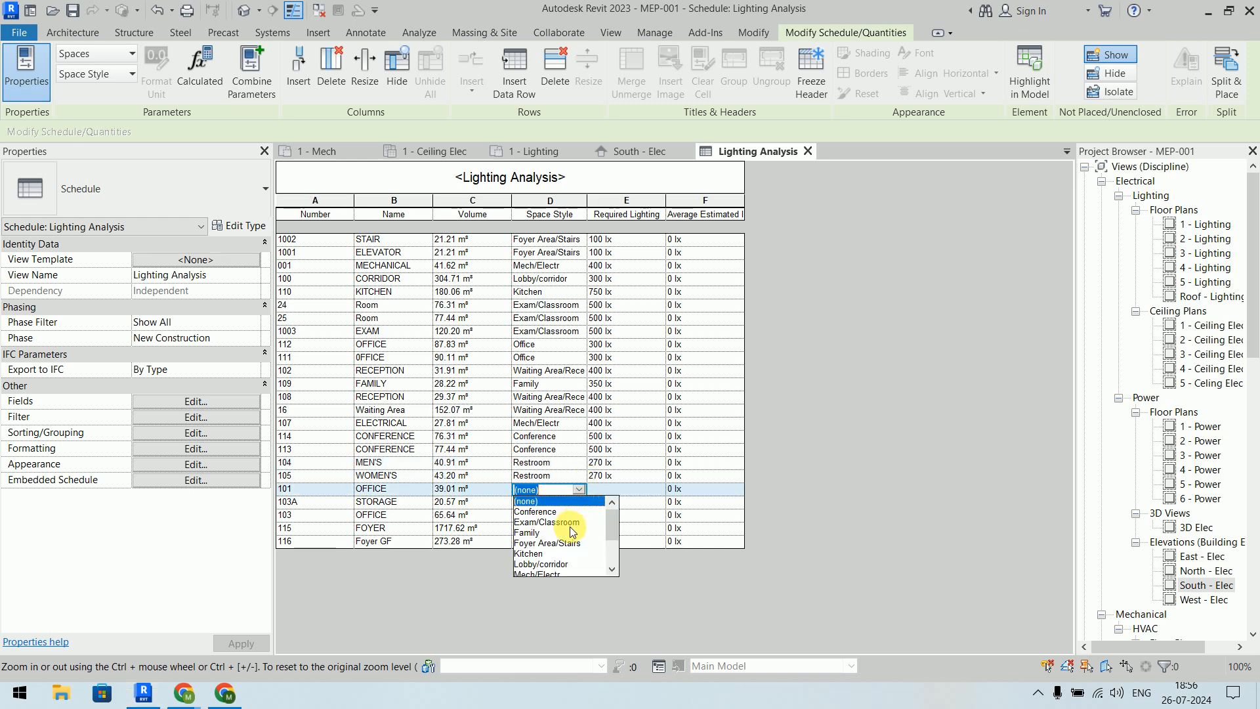
pyautogui.scroll(-2, 548, 535)
pyautogui.click(538, 531)
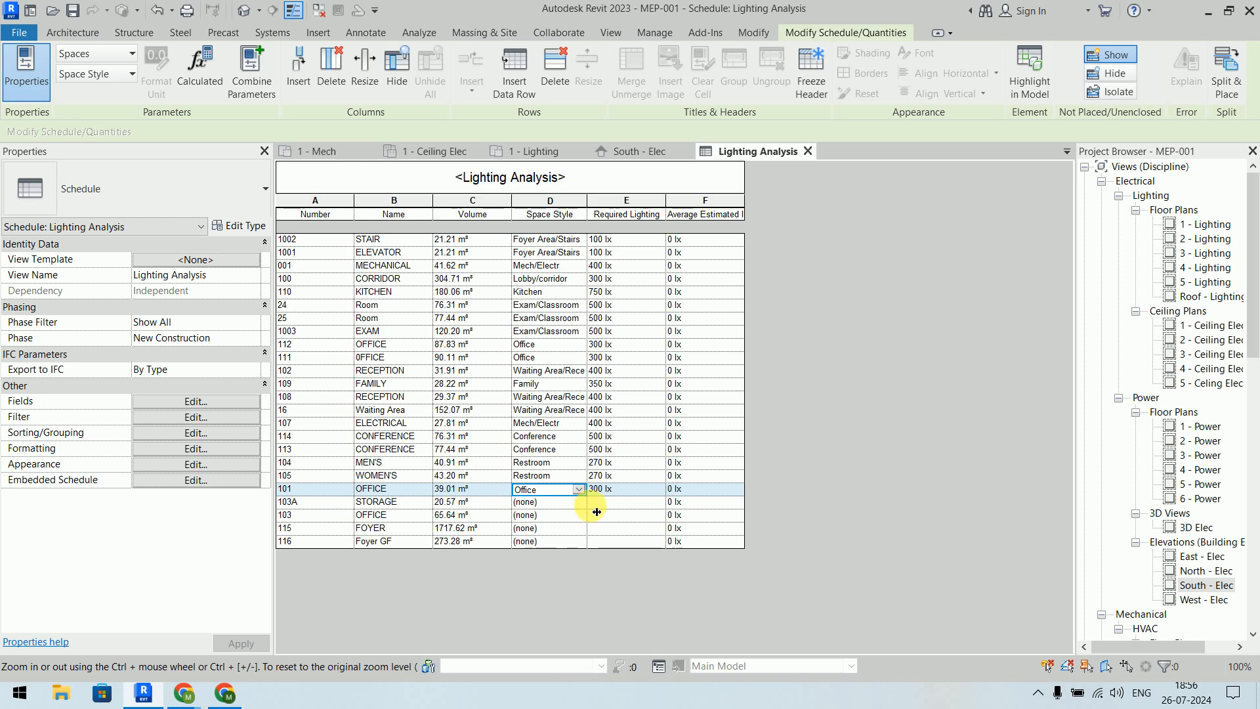
pyautogui.click(579, 502)
pyautogui.scroll(-2, 562, 537)
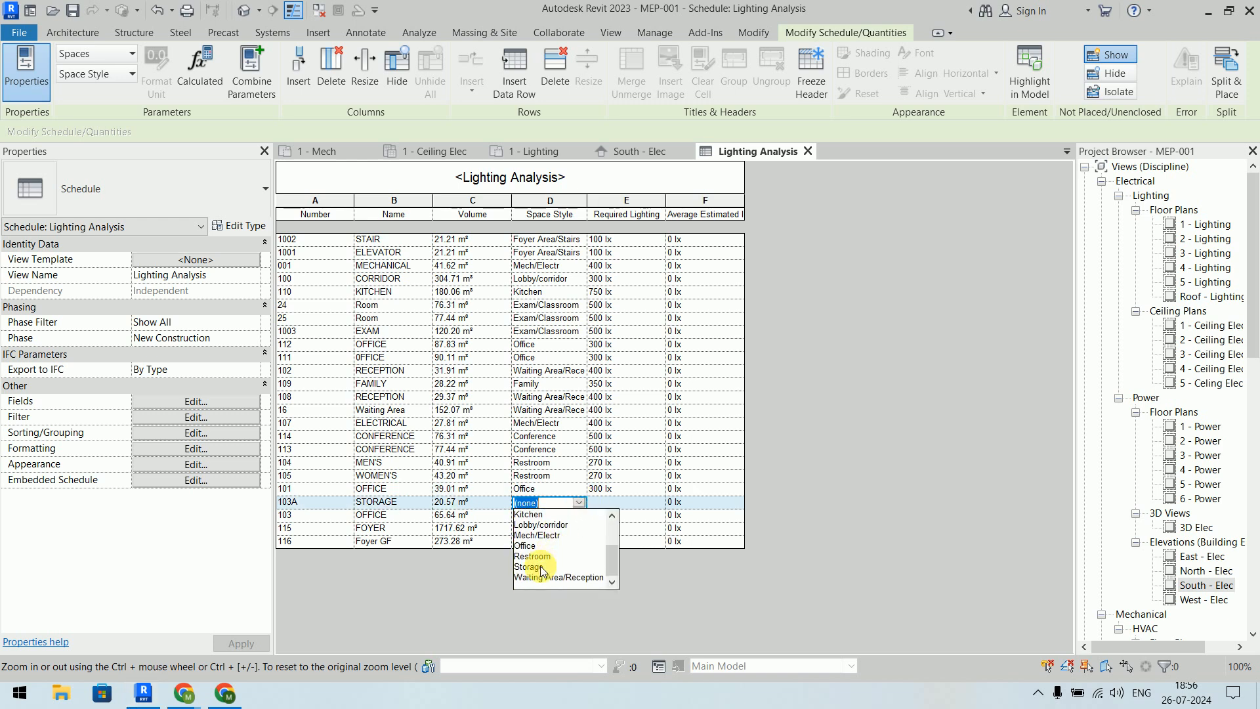
pyautogui.click(543, 563)
# Step: Set the Space Style of OFFICE 103 to Office in the Lighting Analysis schedule
pyautogui.click(581, 515)
pyautogui.click(579, 516)
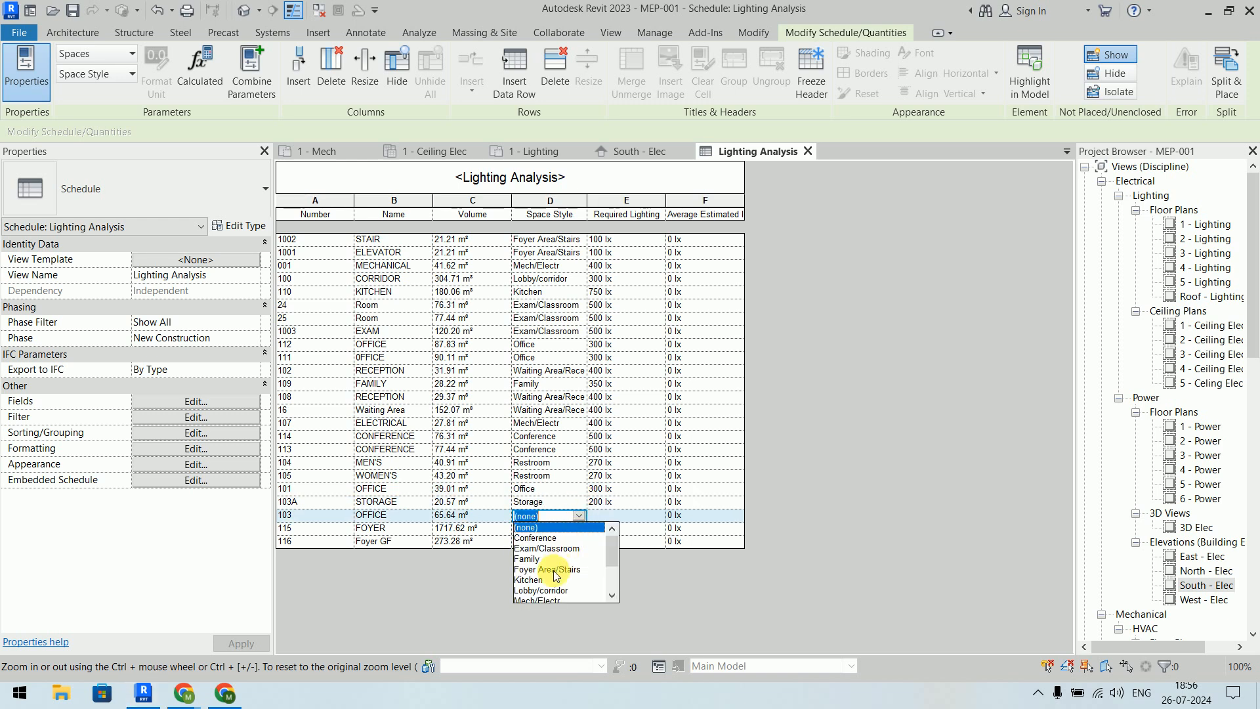
pyautogui.scroll(-2, 554, 570)
pyautogui.click(534, 580)
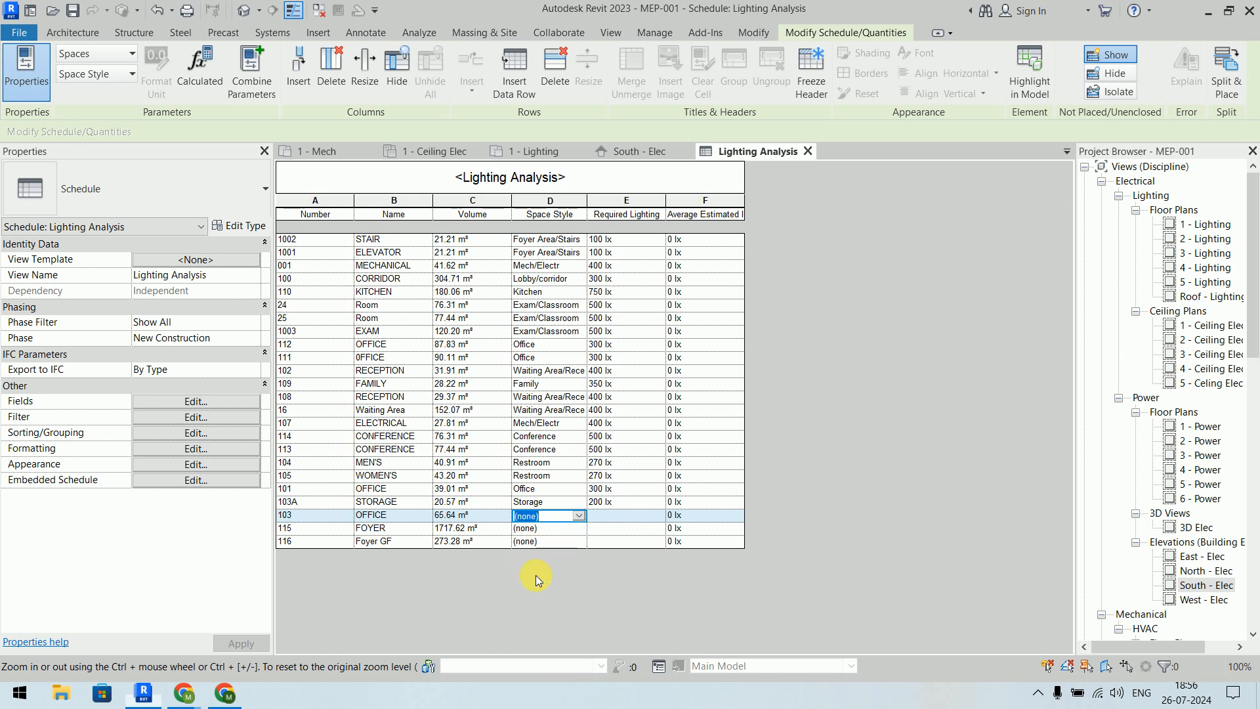
# Step: Set the Space Style of FOYER 115 and Foyer GF 116 to Foyer Area/Stairs in the Lighting Analysis schedule
pyautogui.click(580, 528)
pyautogui.click(579, 529)
pyautogui.scroll(-2, 557, 565)
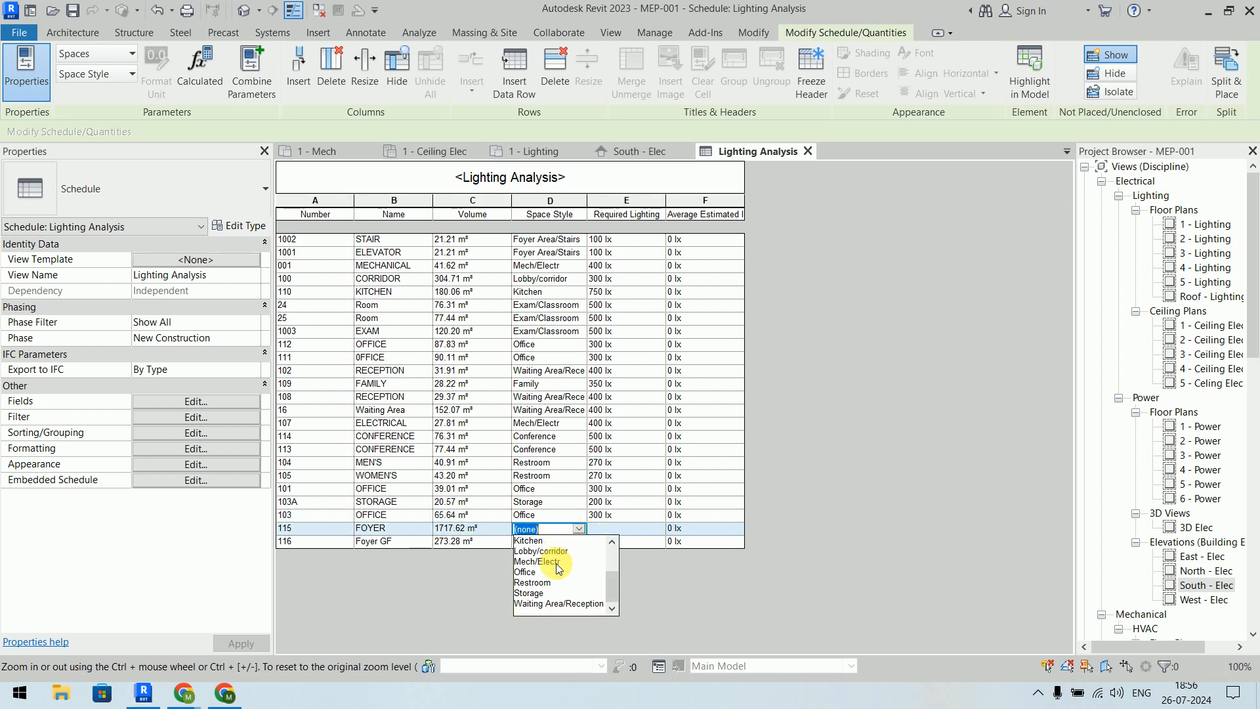
pyautogui.scroll(2, 552, 584)
pyautogui.click(552, 561)
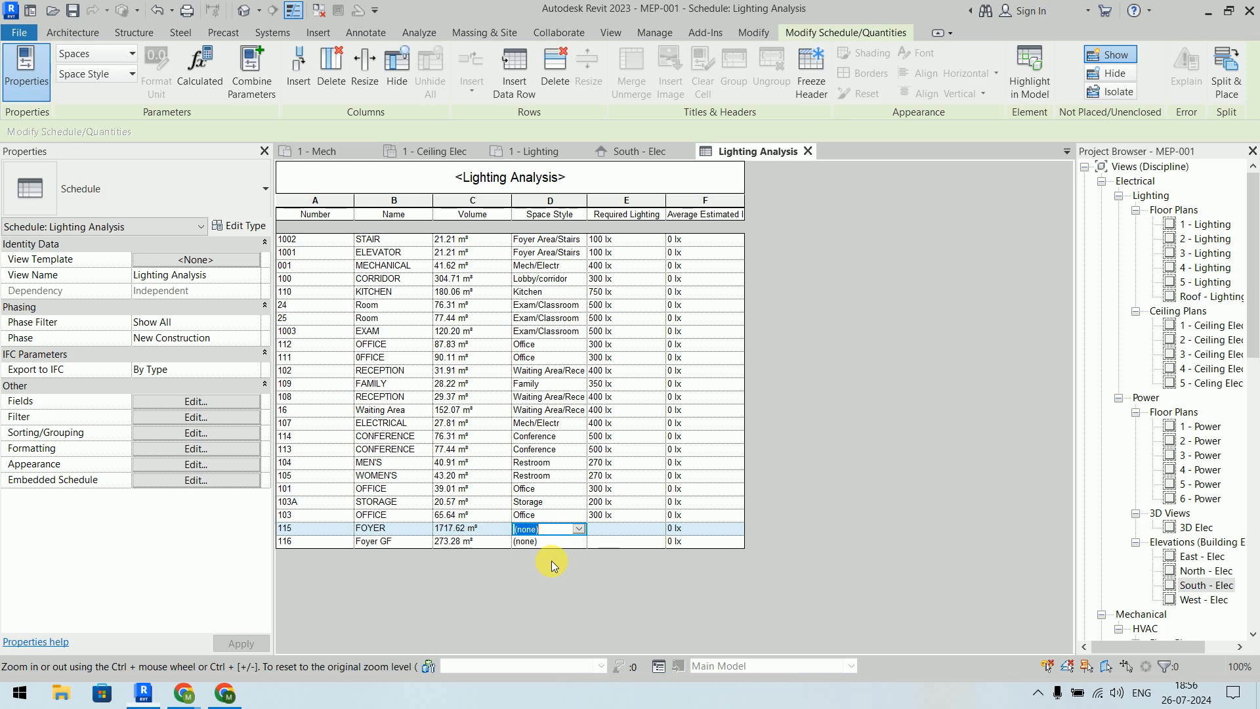
pyautogui.click(583, 541)
pyautogui.click(579, 542)
pyautogui.scroll(-2, 565, 573)
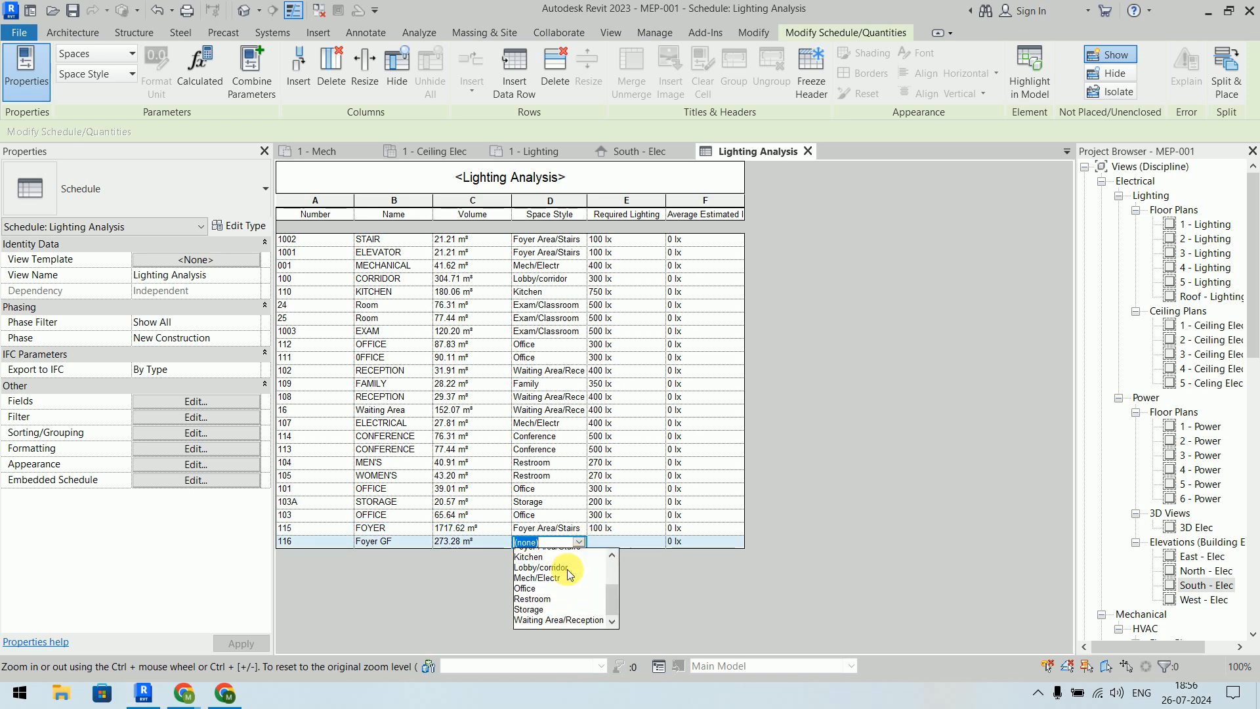
pyautogui.scroll(2, 560, 576)
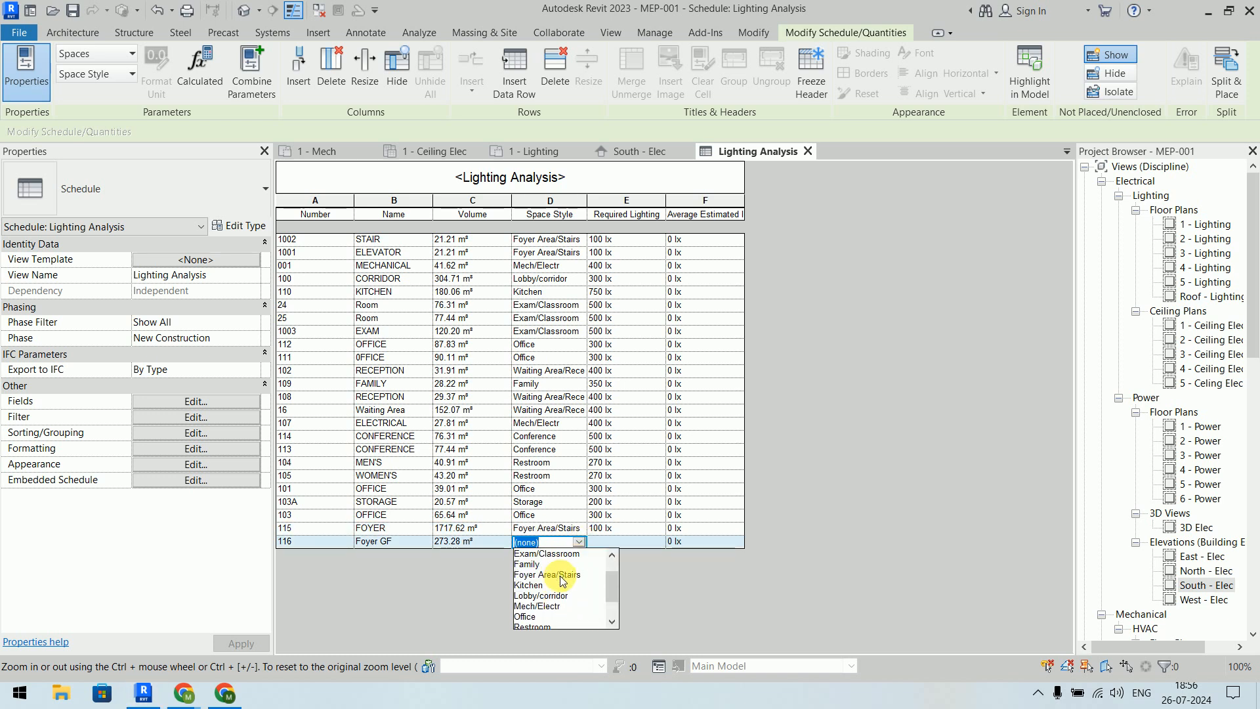
pyautogui.click(559, 576)
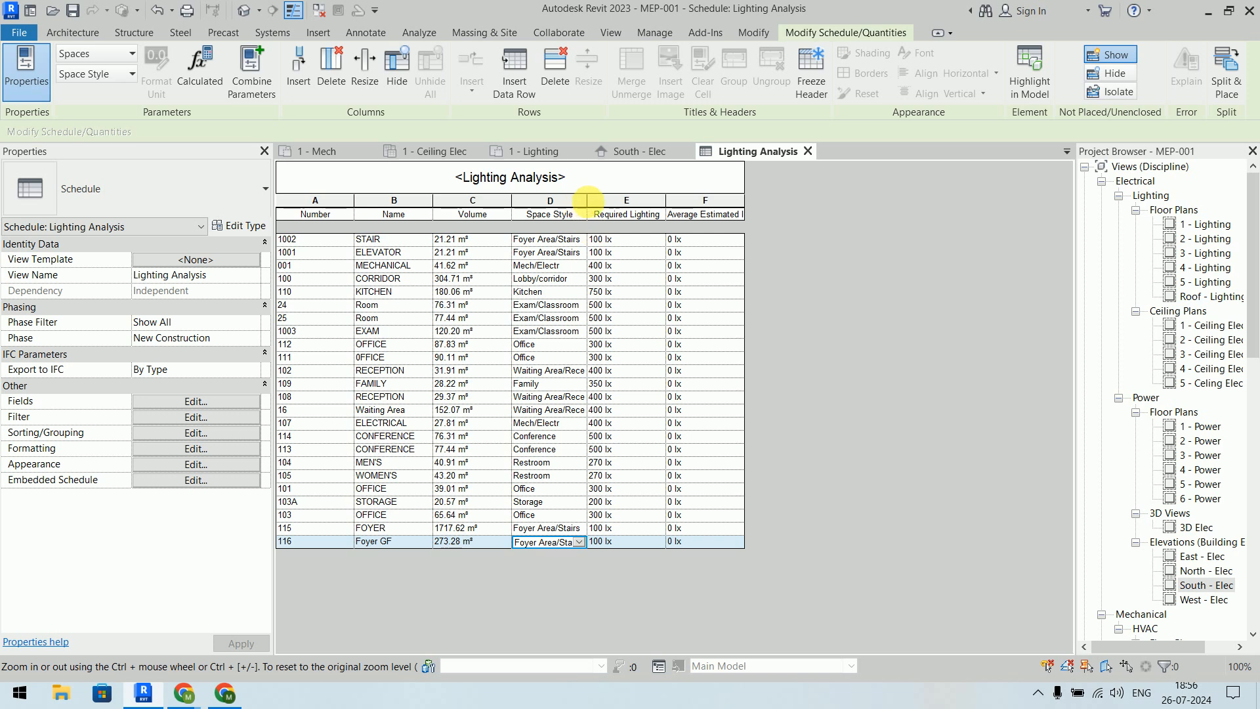
# Step: Widen the Space Style and Average Estimated Illumination columns of the schedule so their full text fits
pyautogui.moveTo(594, 207); pyautogui.dragTo(626, 208)
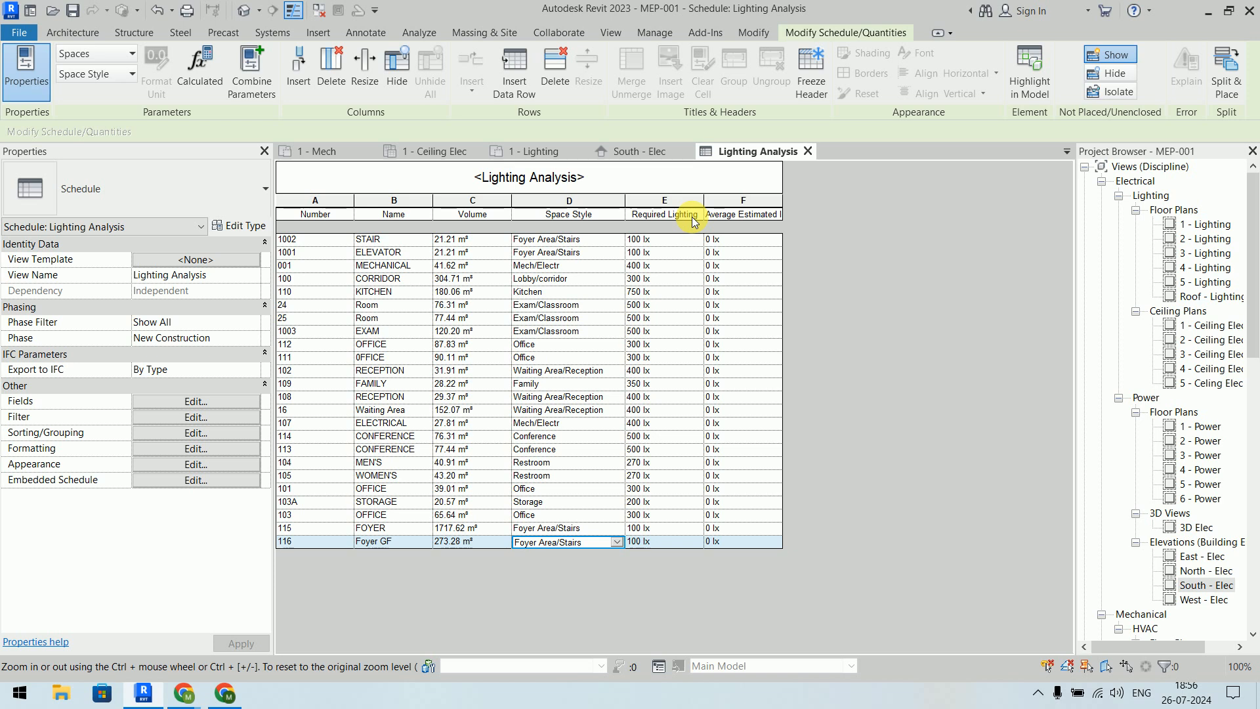
pyautogui.click(660, 239)
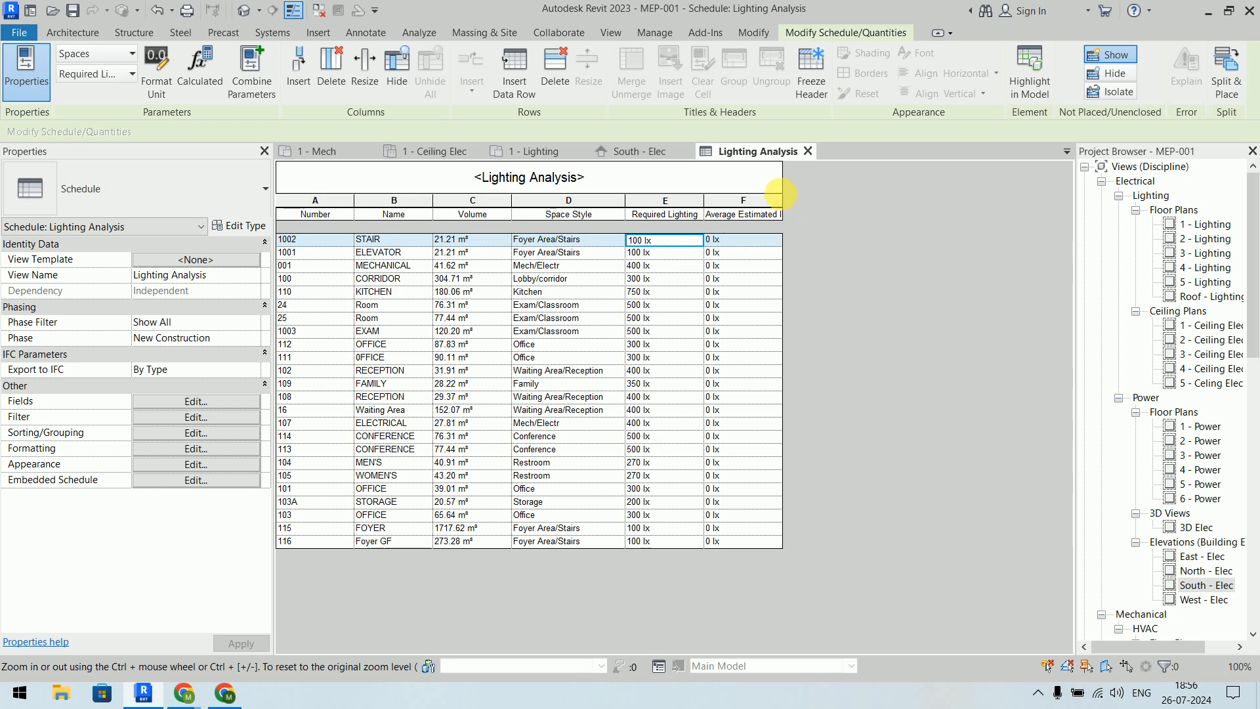
pyautogui.moveTo(787, 201); pyautogui.dragTo(853, 200)
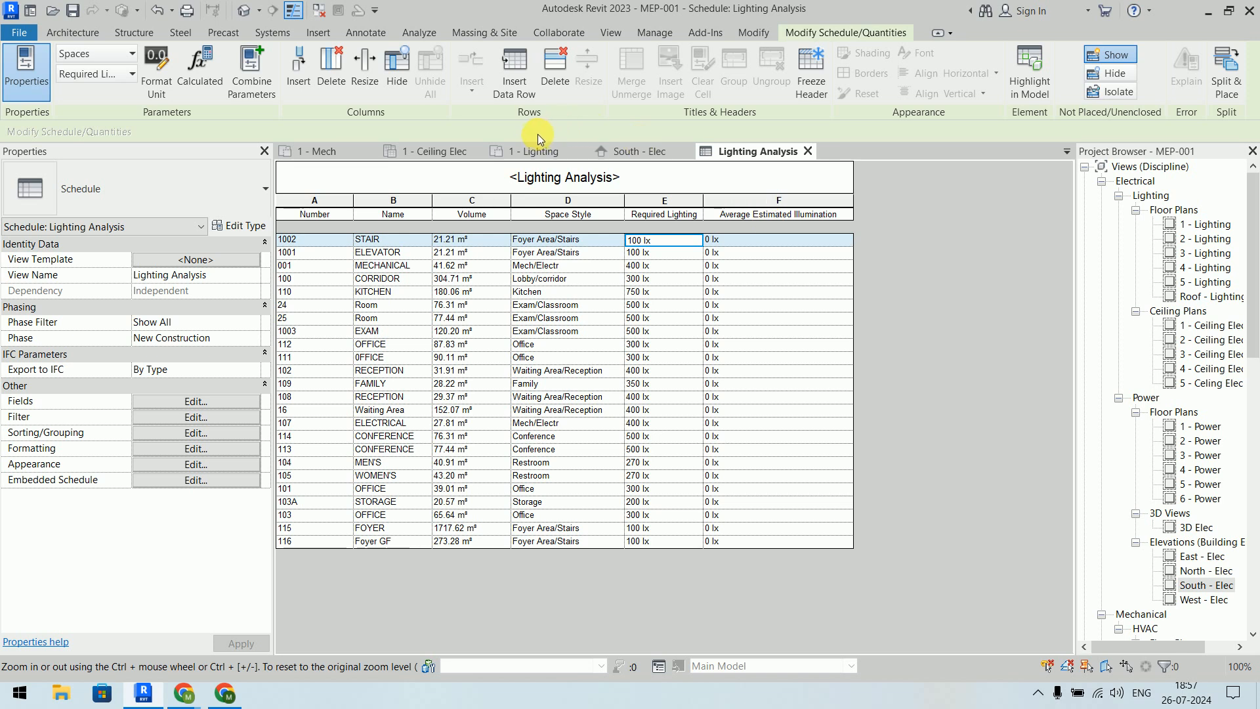
# Step: Show OFFICE 101 close up in the 1 - Ceiling Elec reflected ceiling plan
pyautogui.click(431, 149)
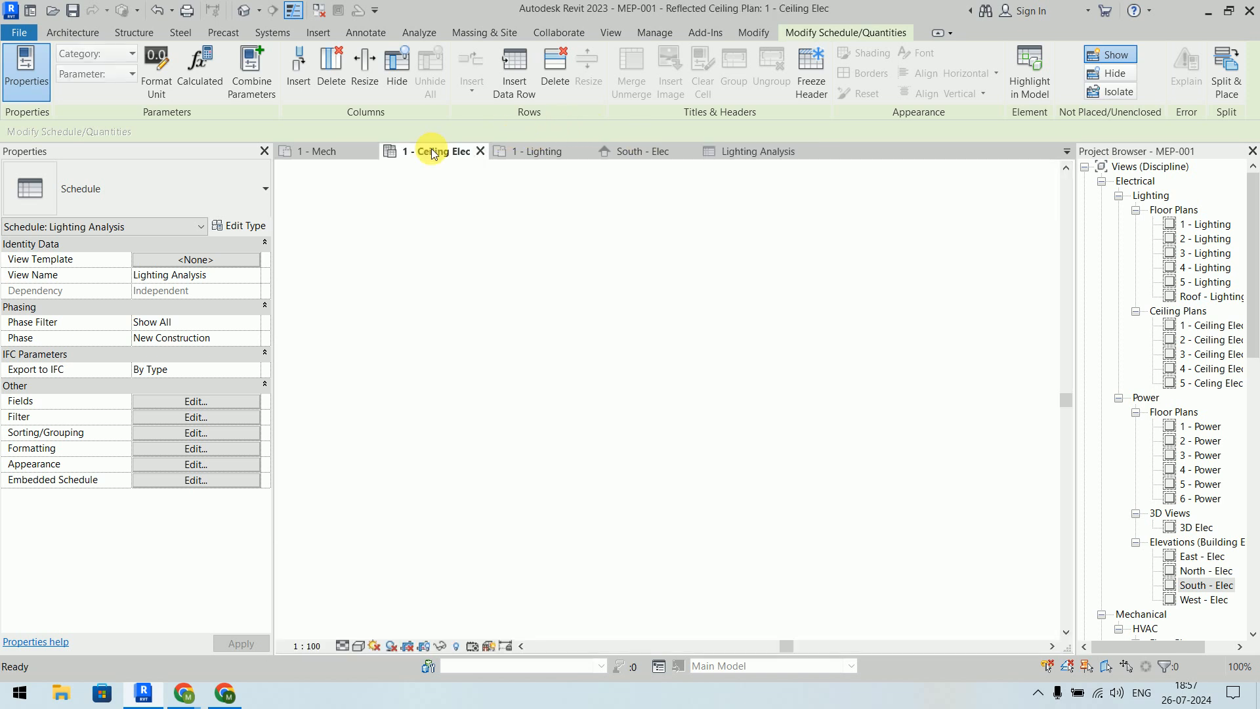
pyautogui.click(380, 224)
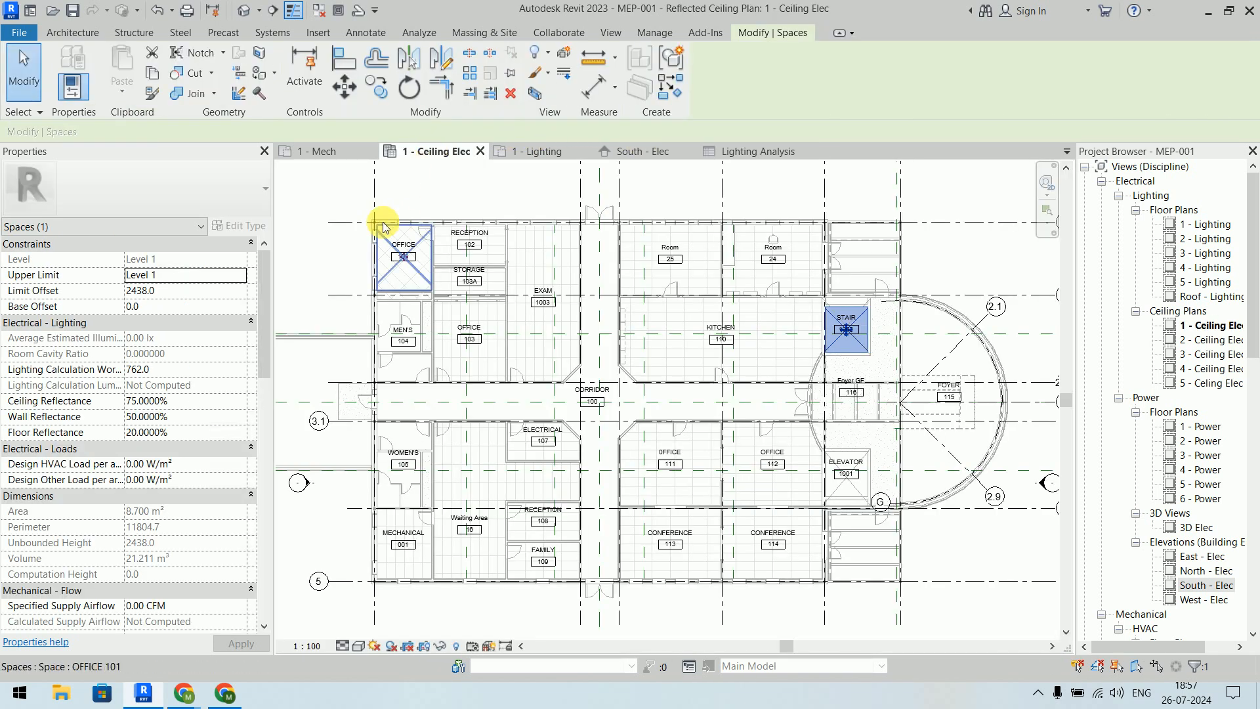
pyautogui.scroll(4, 383, 222)
pyautogui.scroll(3, 387, 221)
pyautogui.click(458, 189)
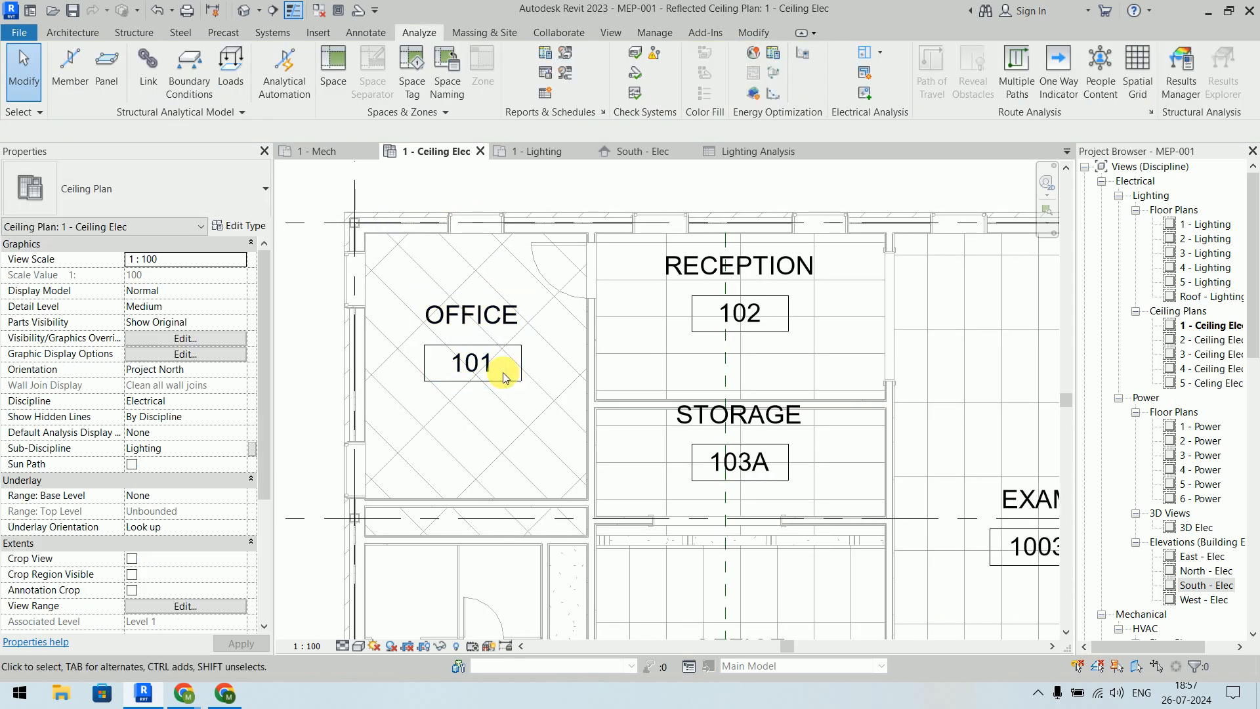
# Step: Check the Required Lighting of OFFICE 101 in the Lighting Analysis schedule
pyautogui.click(762, 153)
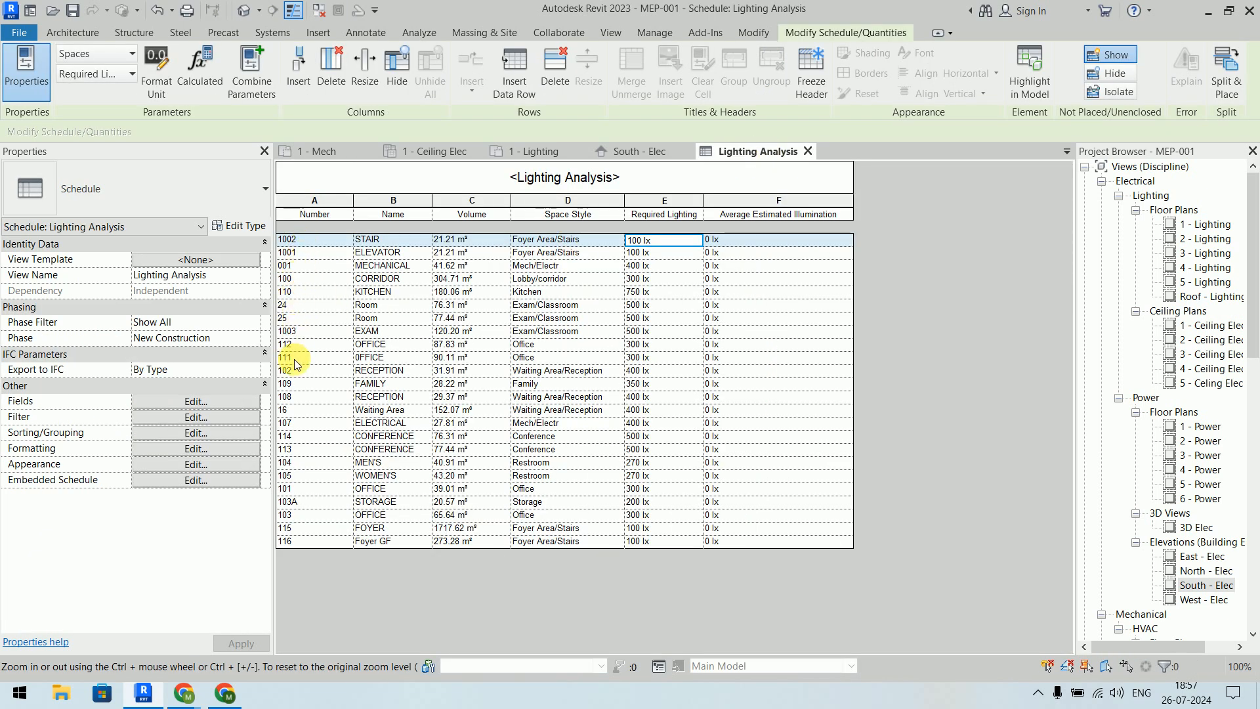
pyautogui.click(302, 491)
pyautogui.click(303, 491)
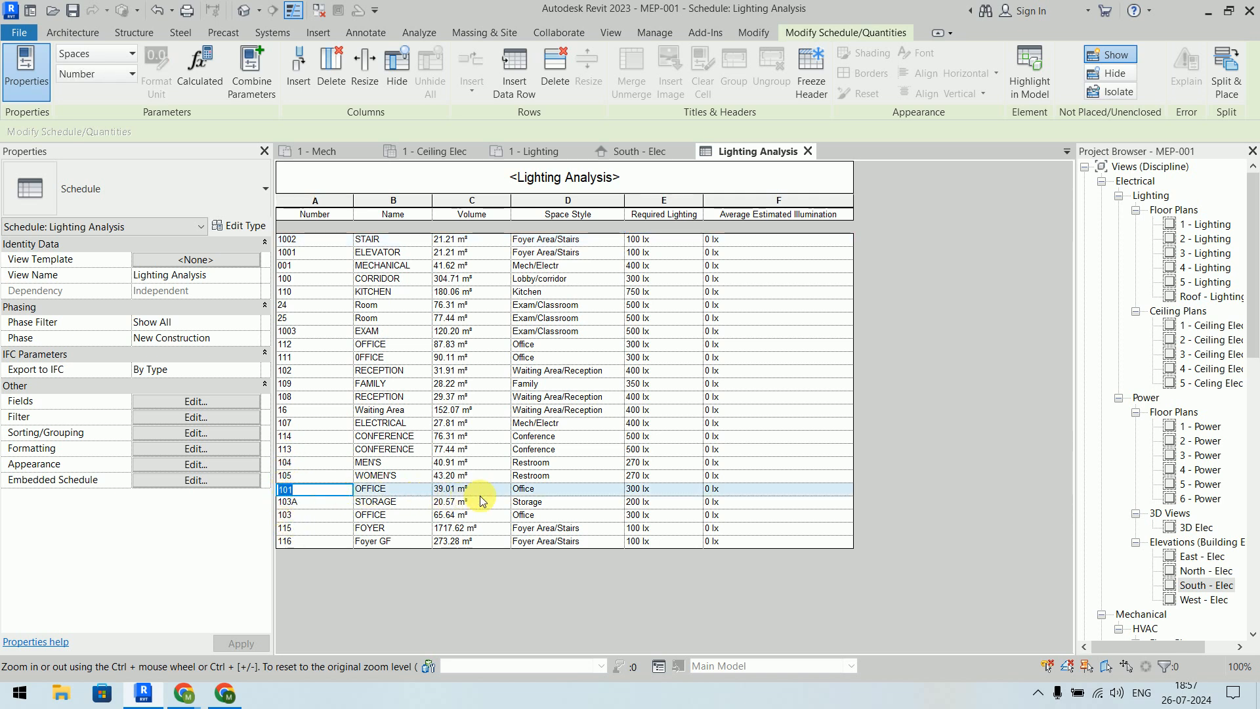
pyautogui.click(661, 492)
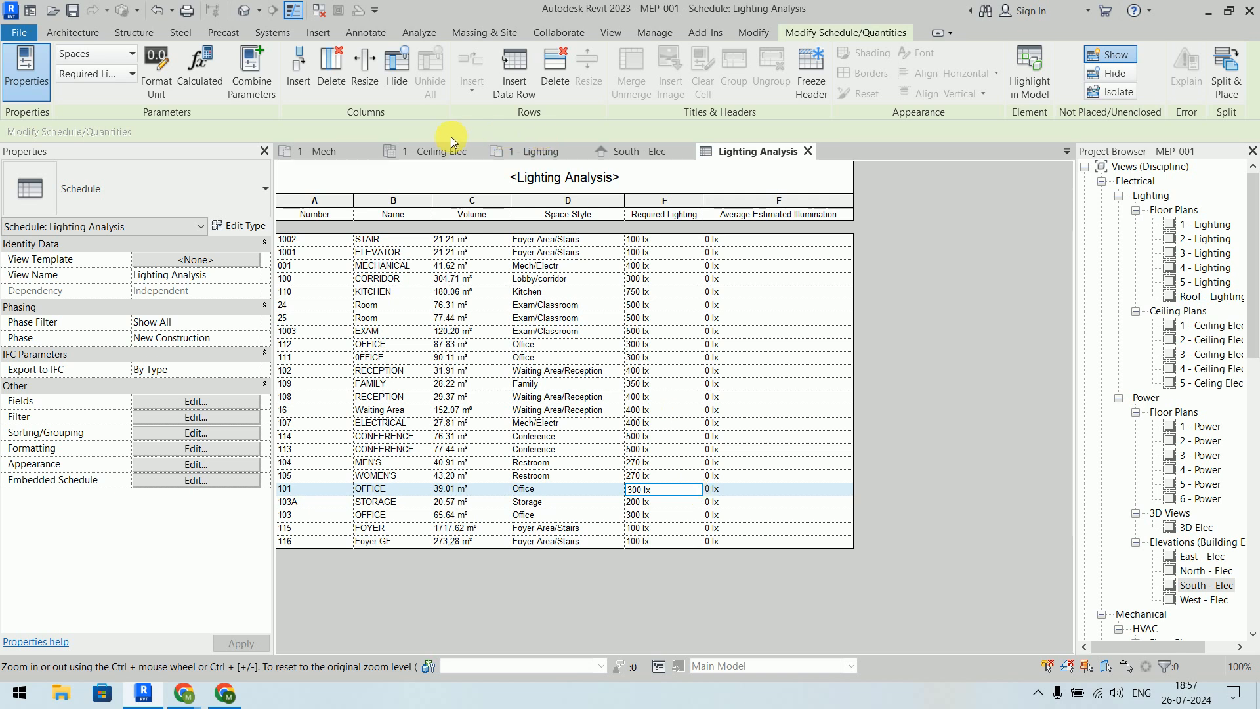
# Step: Return to the 1 - Ceiling Elec plan and examine the electrical lighting properties of the OFFICE 101 space
pyautogui.click(423, 151)
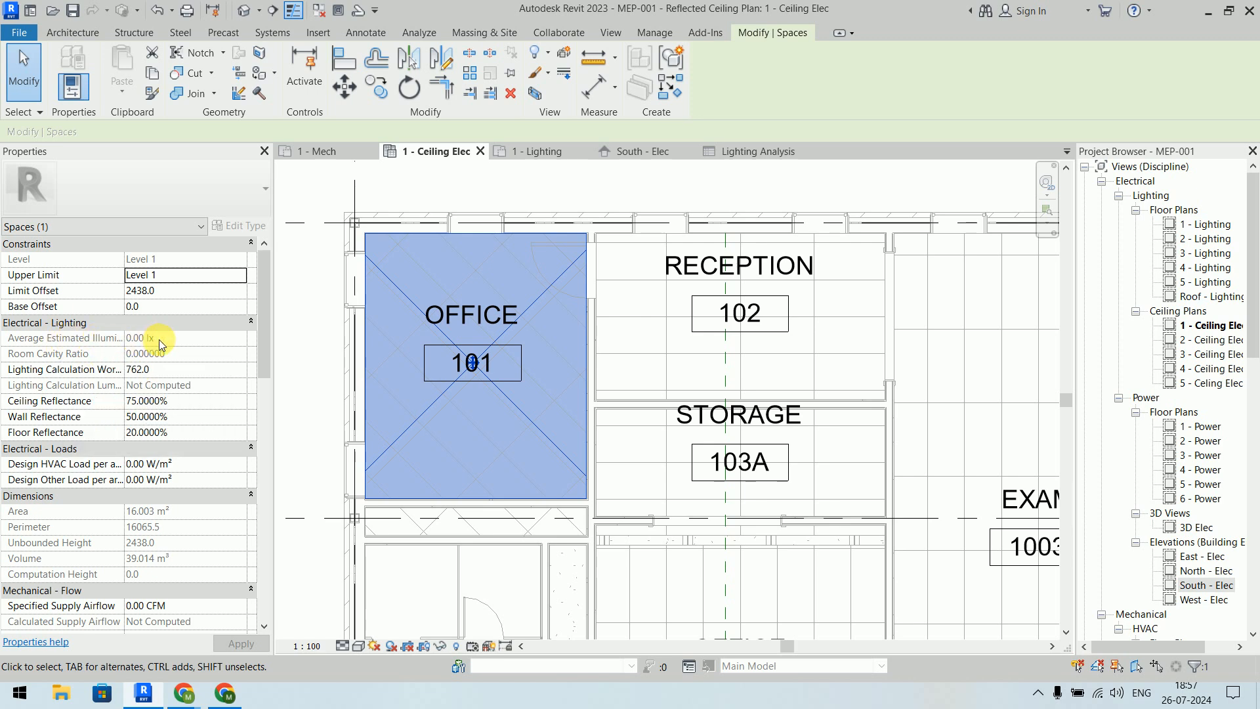
pyautogui.press('Escape')
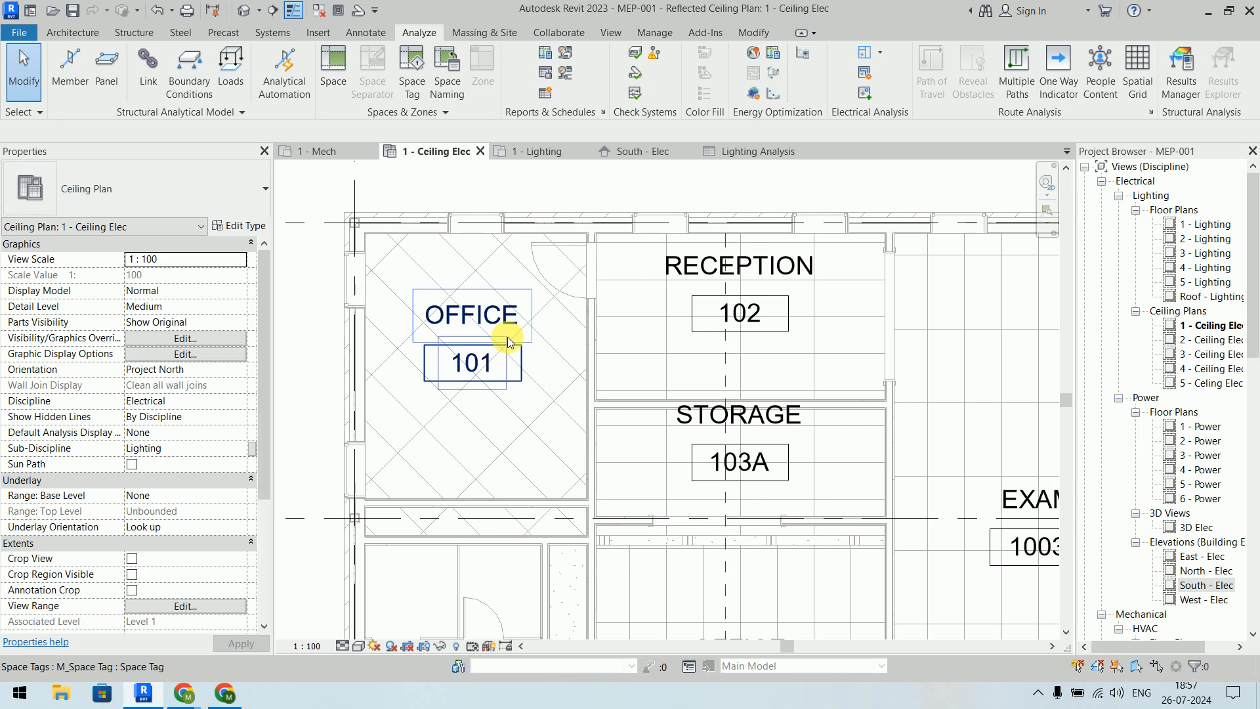
pyautogui.scroll(3, 473, 315)
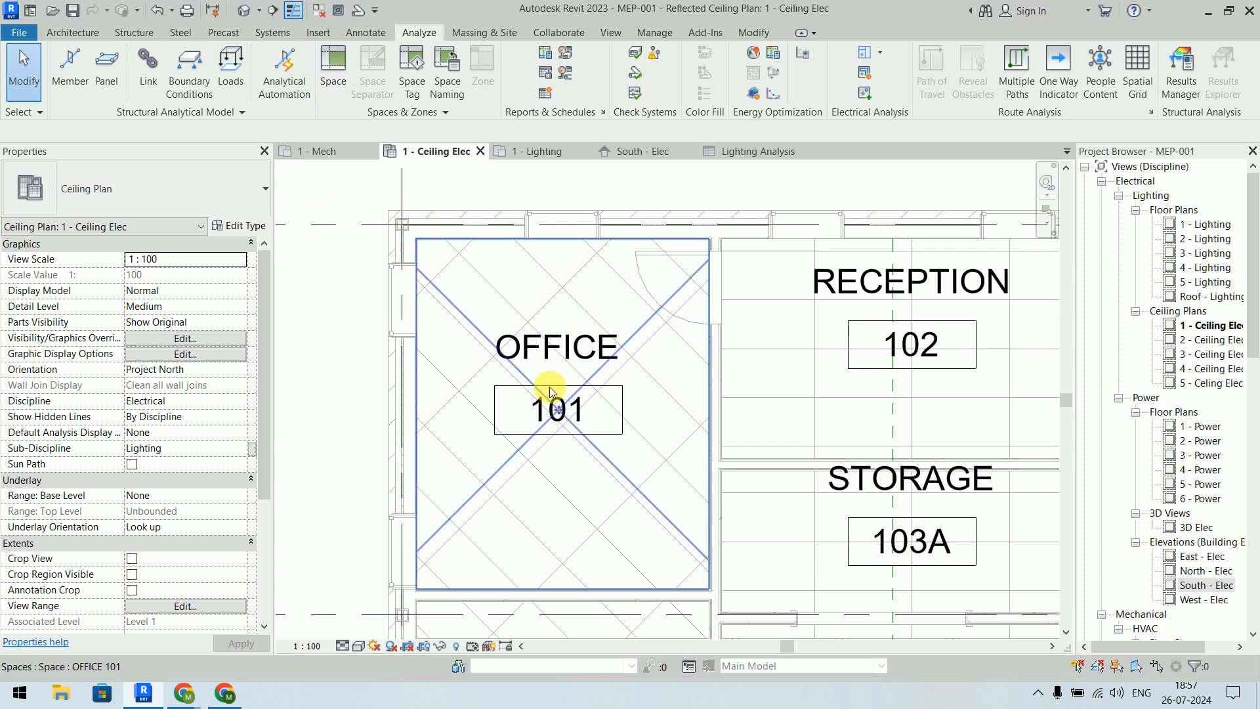
pyautogui.scroll(-2, 635, 343)
pyautogui.moveTo(646, 343); pyautogui.dragTo(694, 339, button='middle')
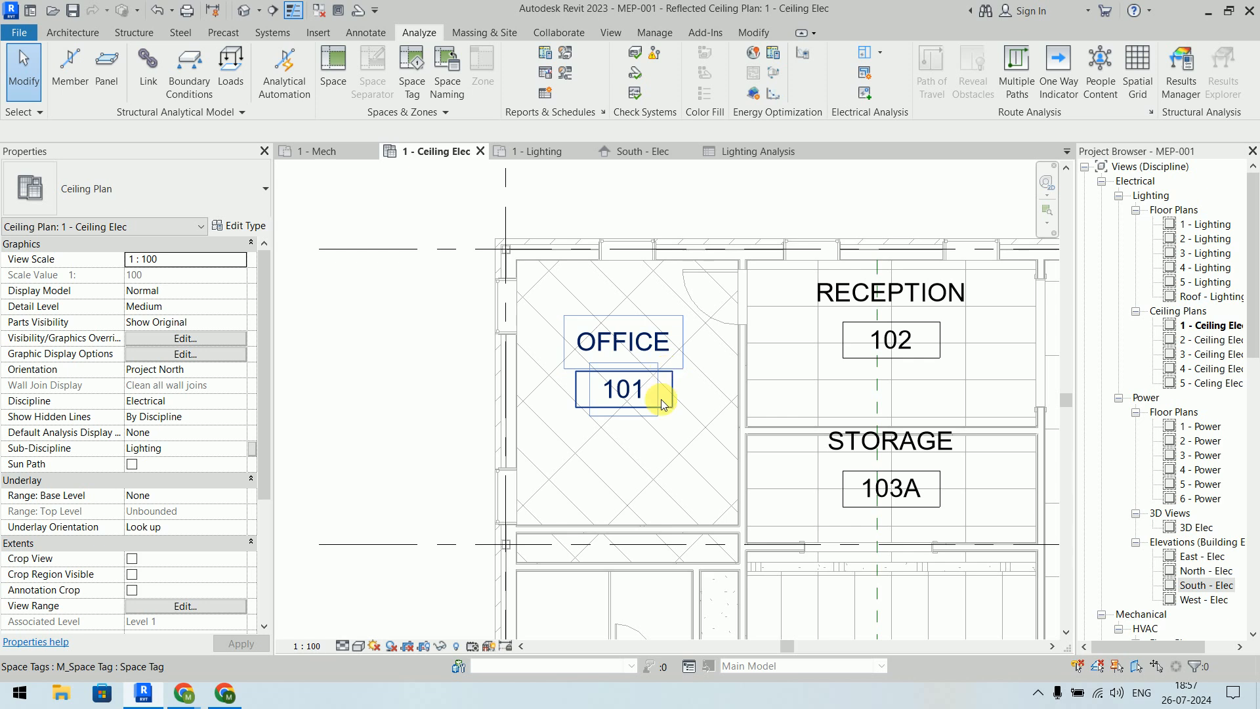
# Step: Try to move the OFFICE 101 space tag outside its room and return it to the space
pyautogui.click(628, 404)
pyautogui.moveTo(625, 408); pyautogui.dragTo(395, 337)
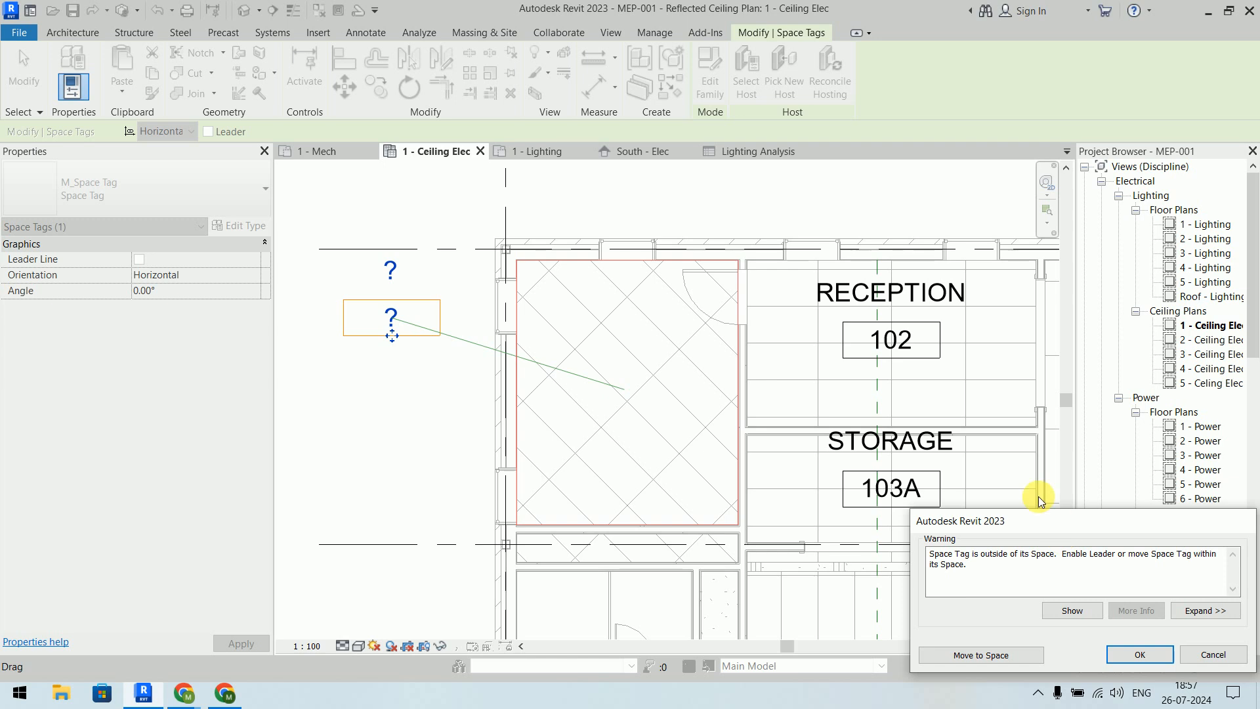
pyautogui.click(988, 656)
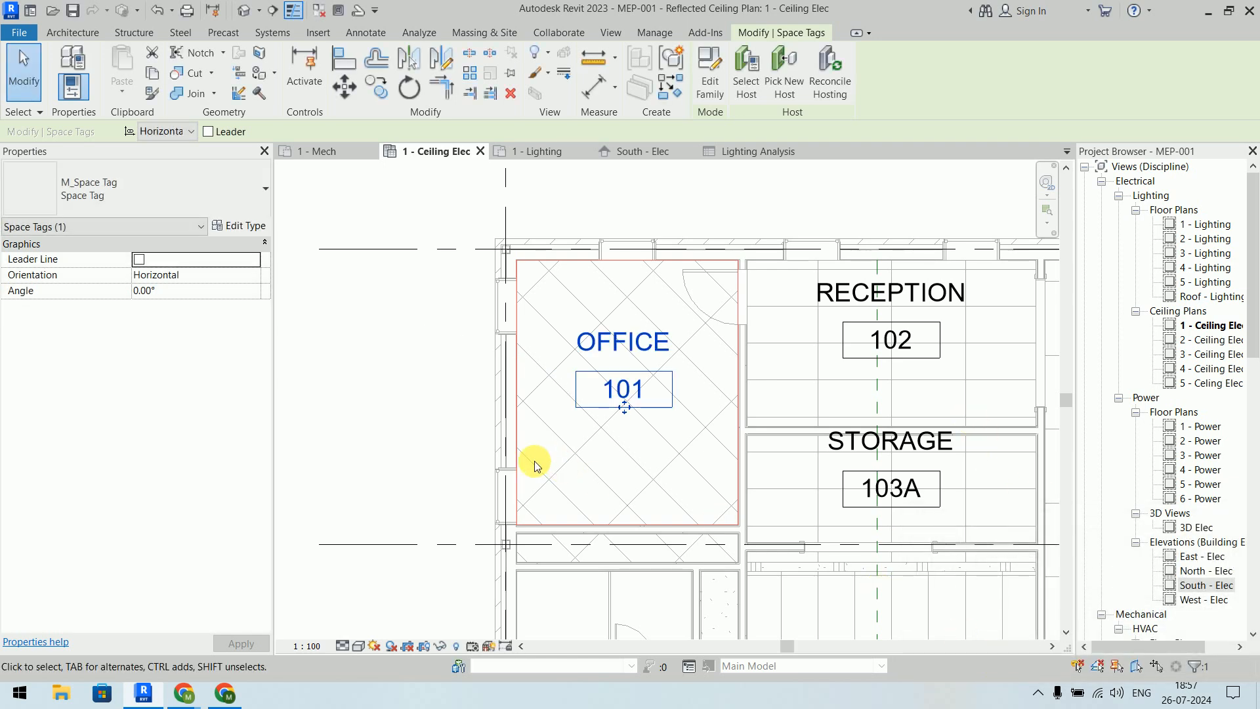
pyautogui.click(416, 423)
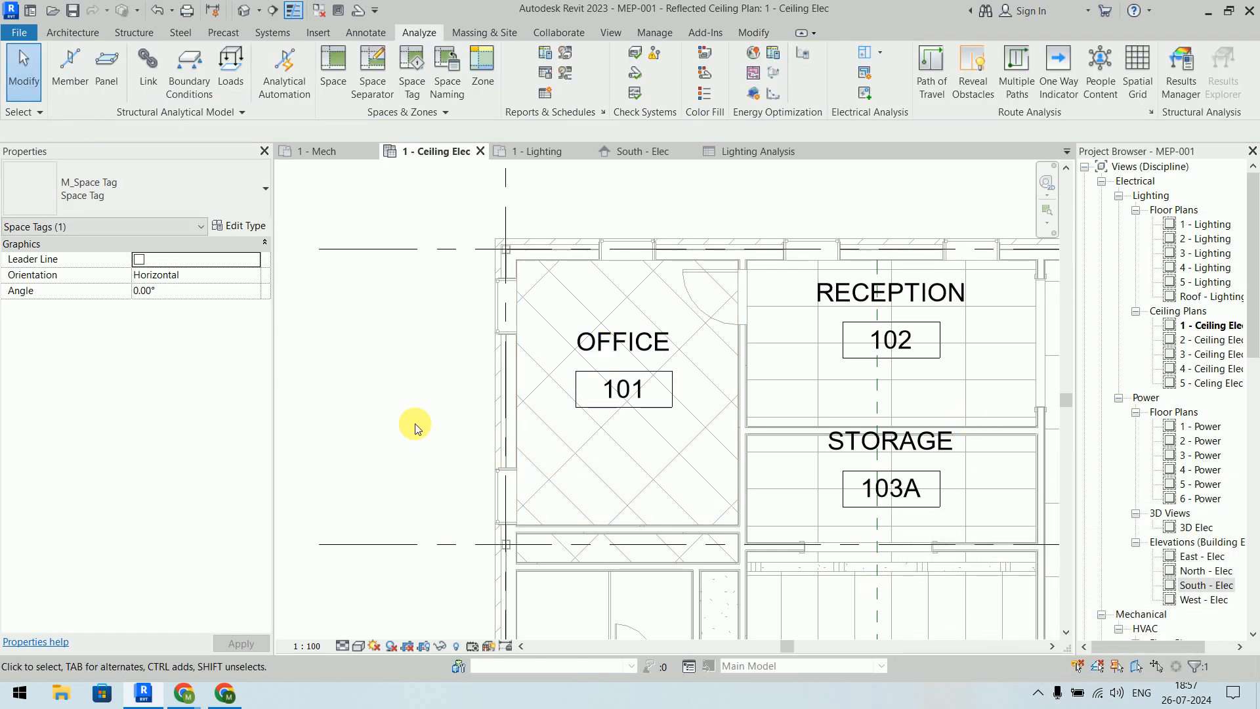
# Step: Turn on the leader line of the OFFICE 101 space tag
pyautogui.click(620, 405)
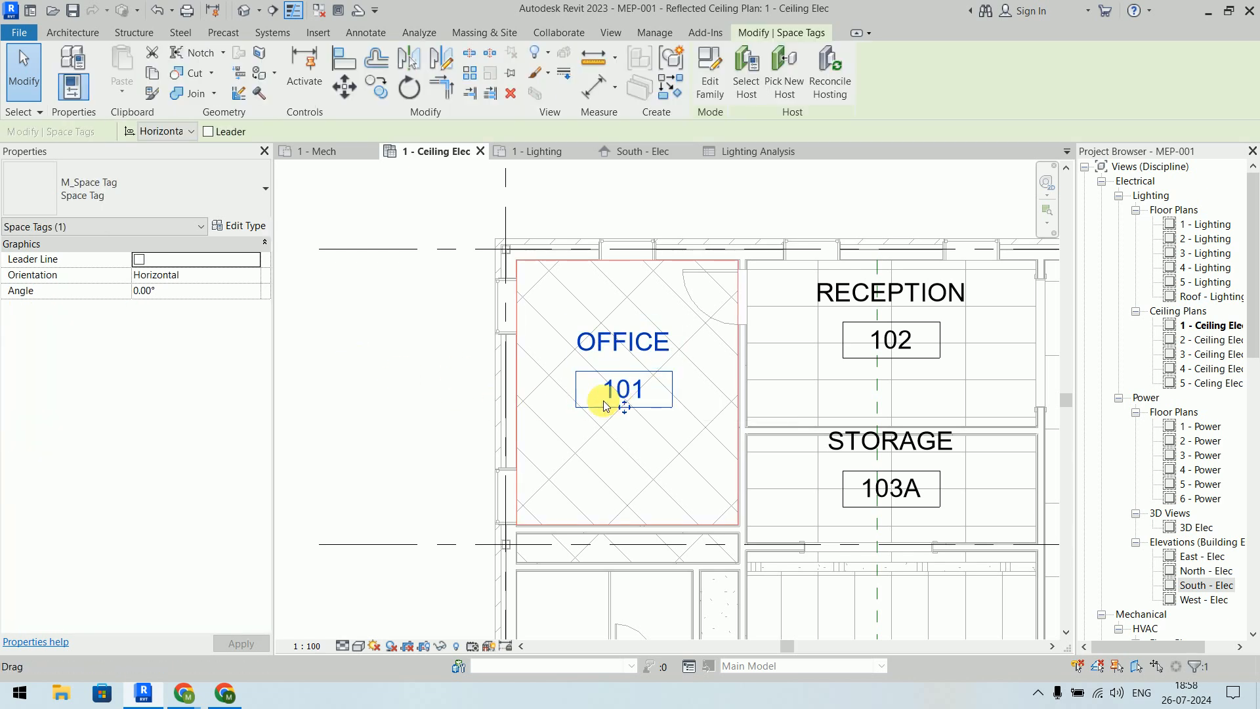
pyautogui.click(138, 260)
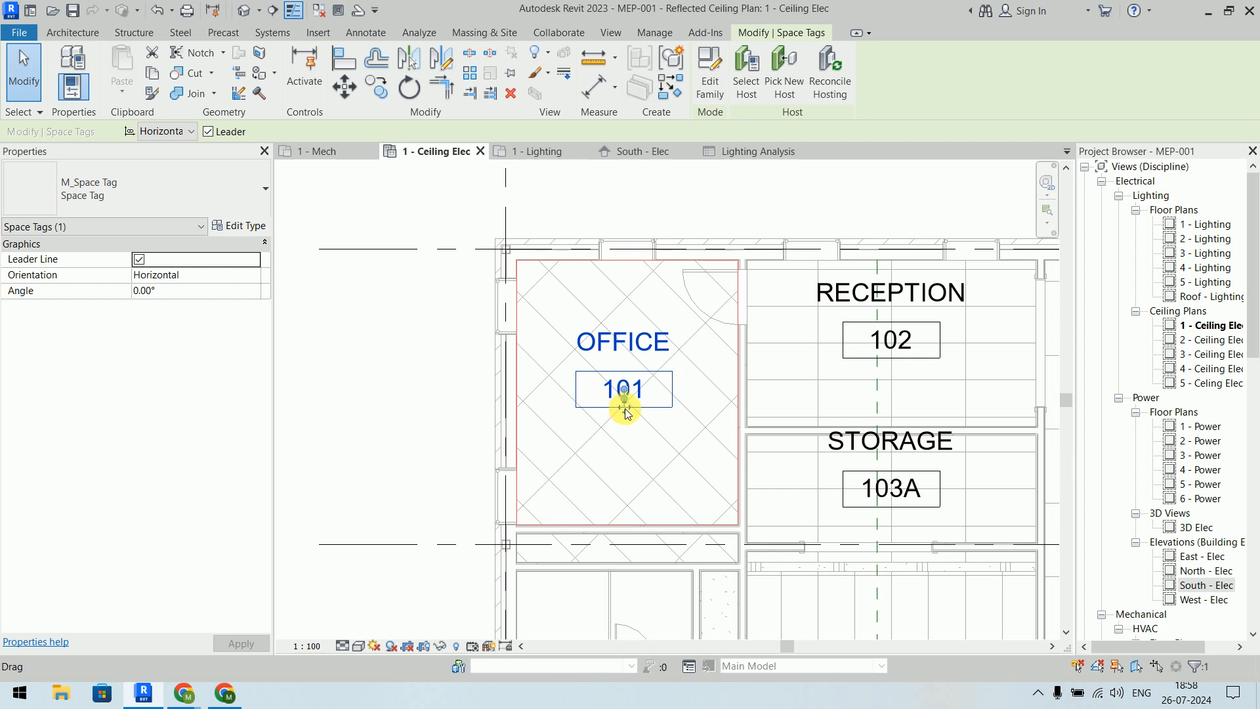
# Step: Try repositioning the leader of the OFFICE 101 space tag, undoing each attempt
pyautogui.moveTo(625, 407); pyautogui.dragTo(692, 195)
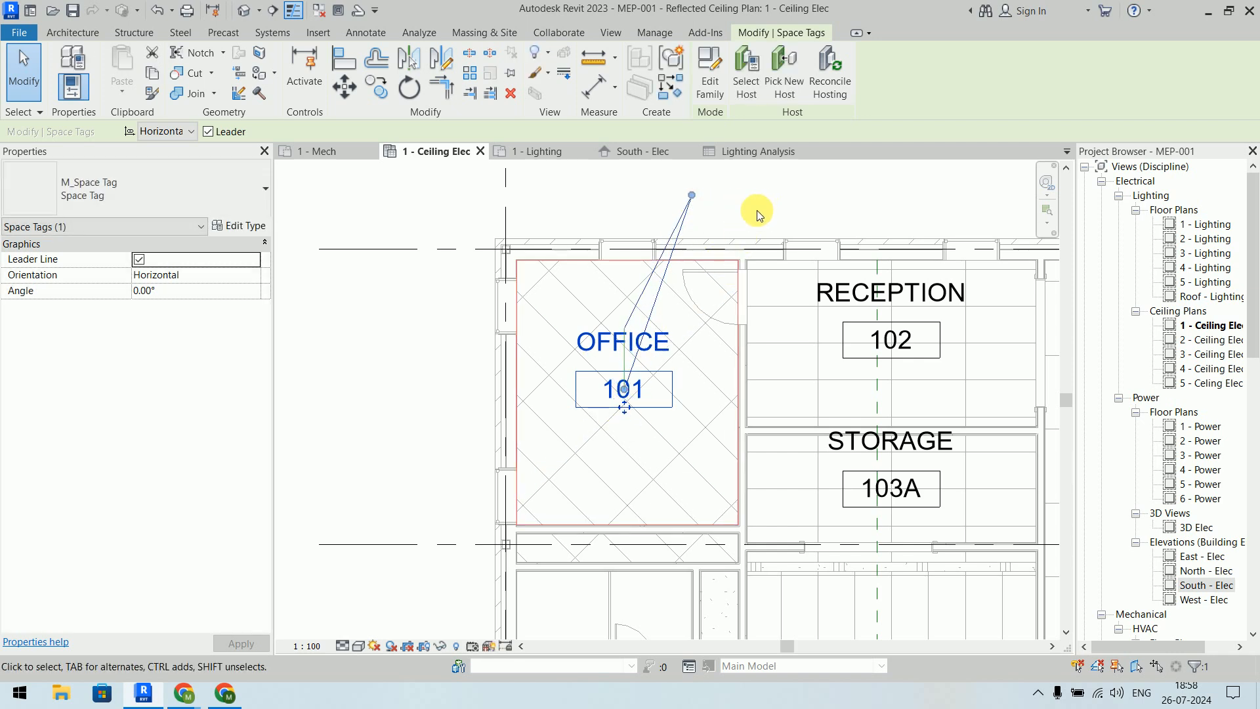
pyautogui.hotkey('ctrl', 'z')
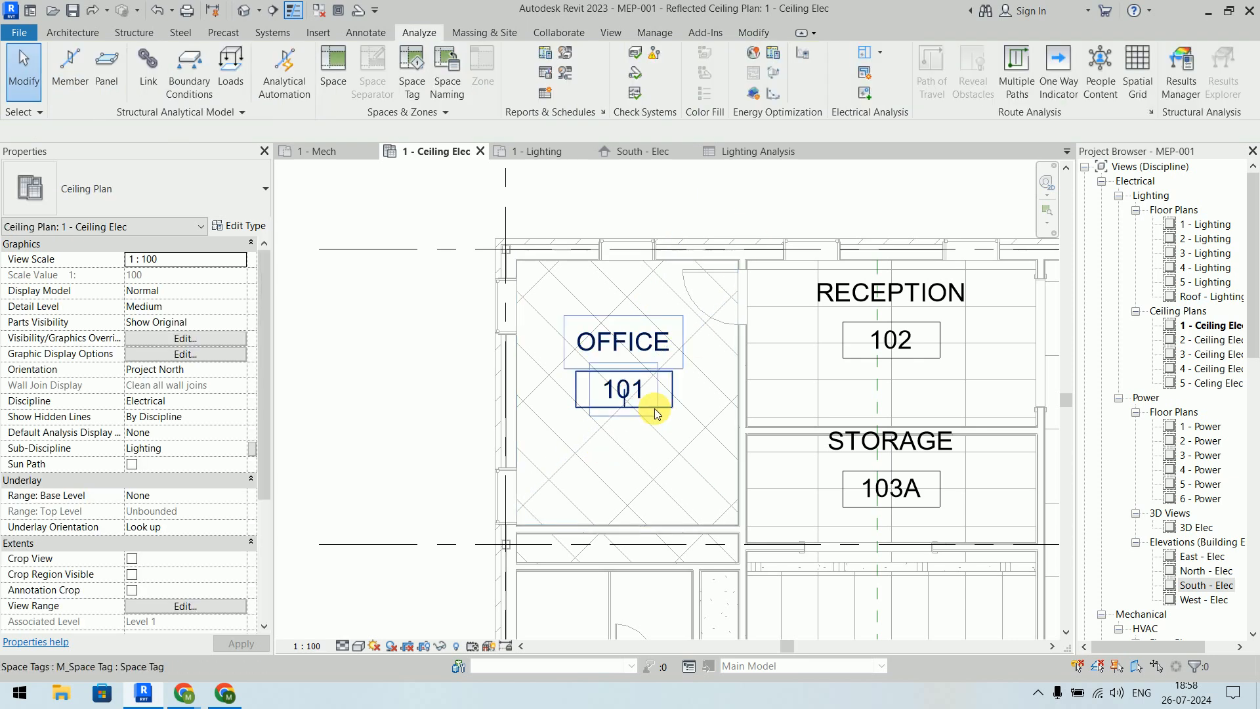
pyautogui.click(655, 407)
pyautogui.moveTo(624, 407); pyautogui.dragTo(722, 233)
pyautogui.hotkey('ctrl', 'z')
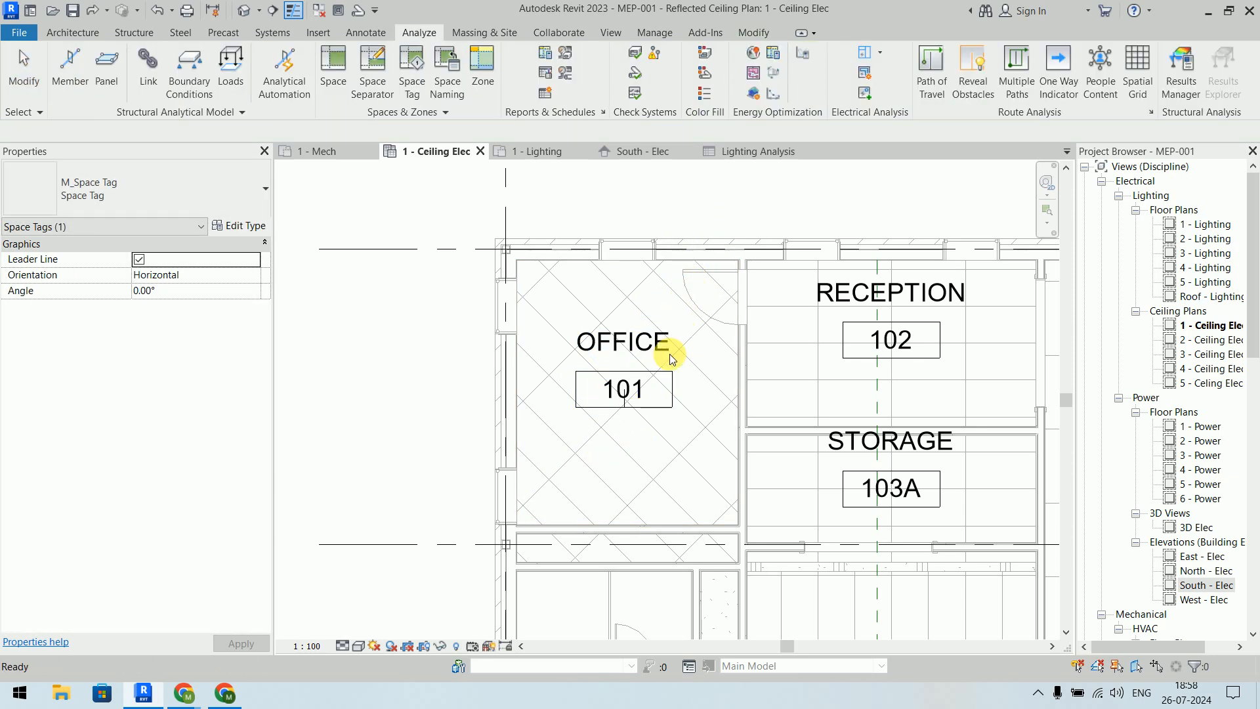
pyautogui.click(655, 399)
pyautogui.scroll(5, 655, 398)
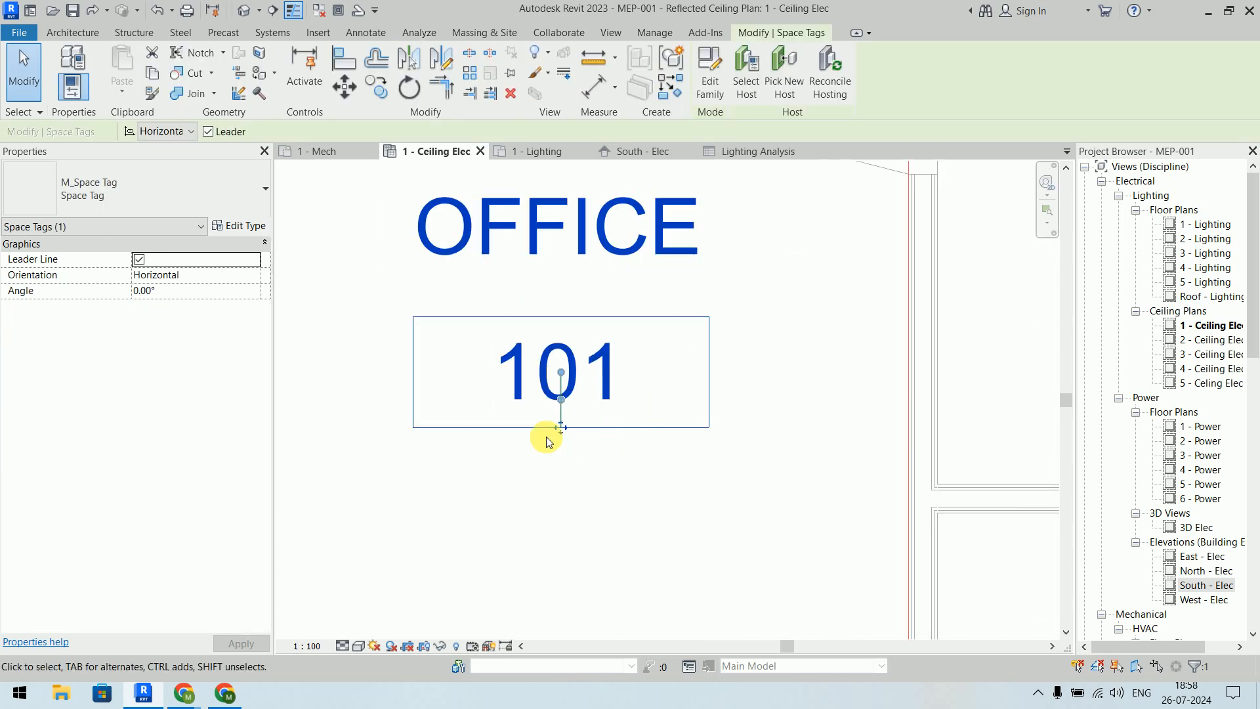
pyautogui.moveTo(569, 432); pyautogui.dragTo(686, 320)
pyautogui.hotkey('ctrl', 'z')
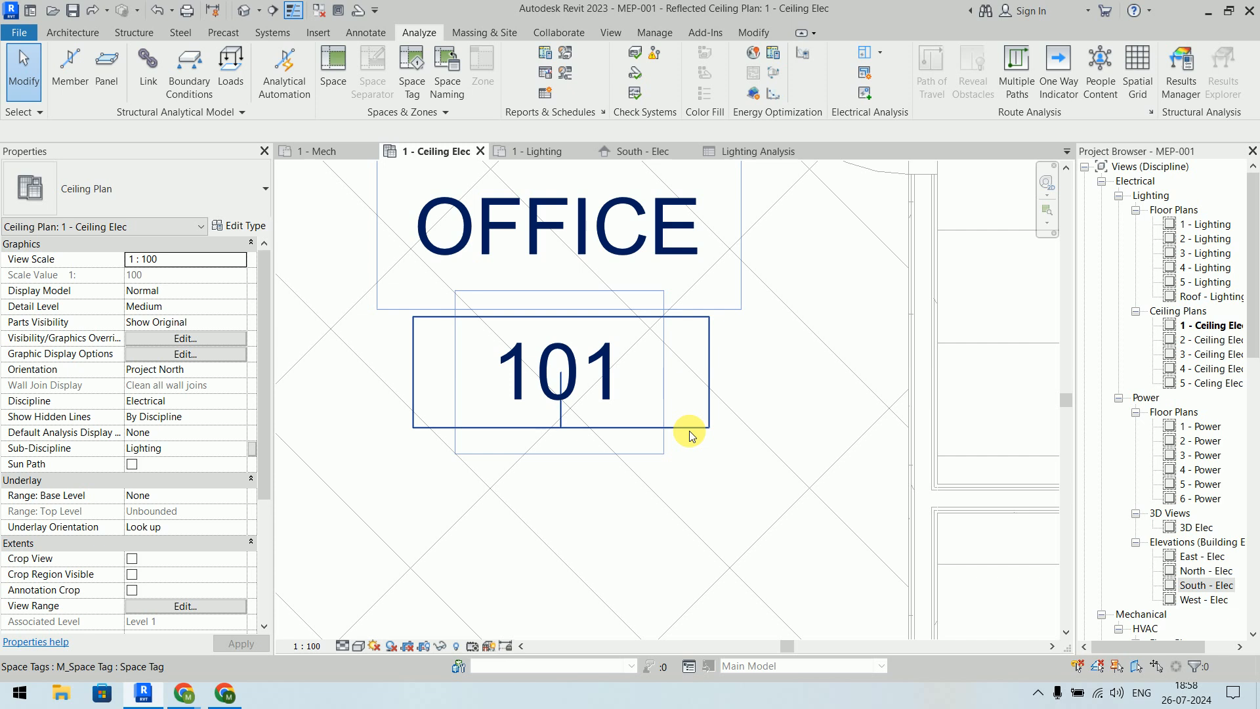
# Step: Try to move the OFFICE 101 space tag with its leader above the room and send it back to its space
pyautogui.click(709, 428)
pyautogui.scroll(-5, 722, 428)
pyautogui.moveTo(718, 423); pyautogui.dragTo(831, 184)
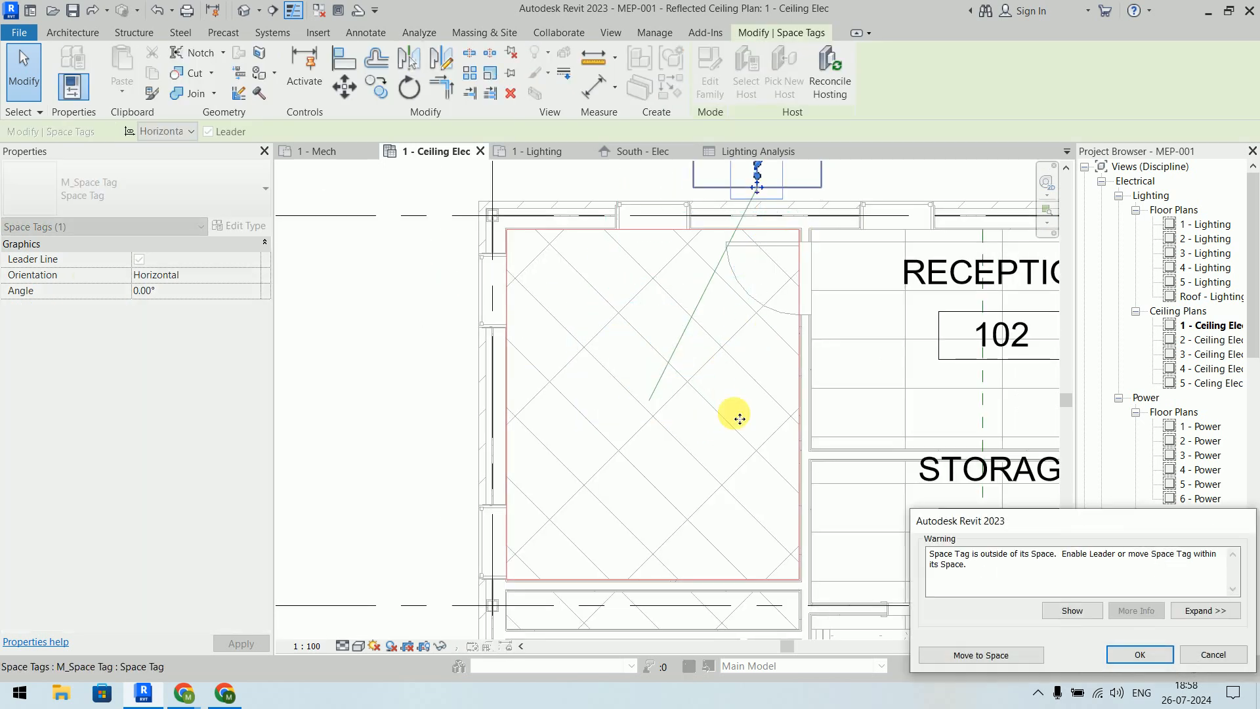
pyautogui.scroll(-2, 737, 416)
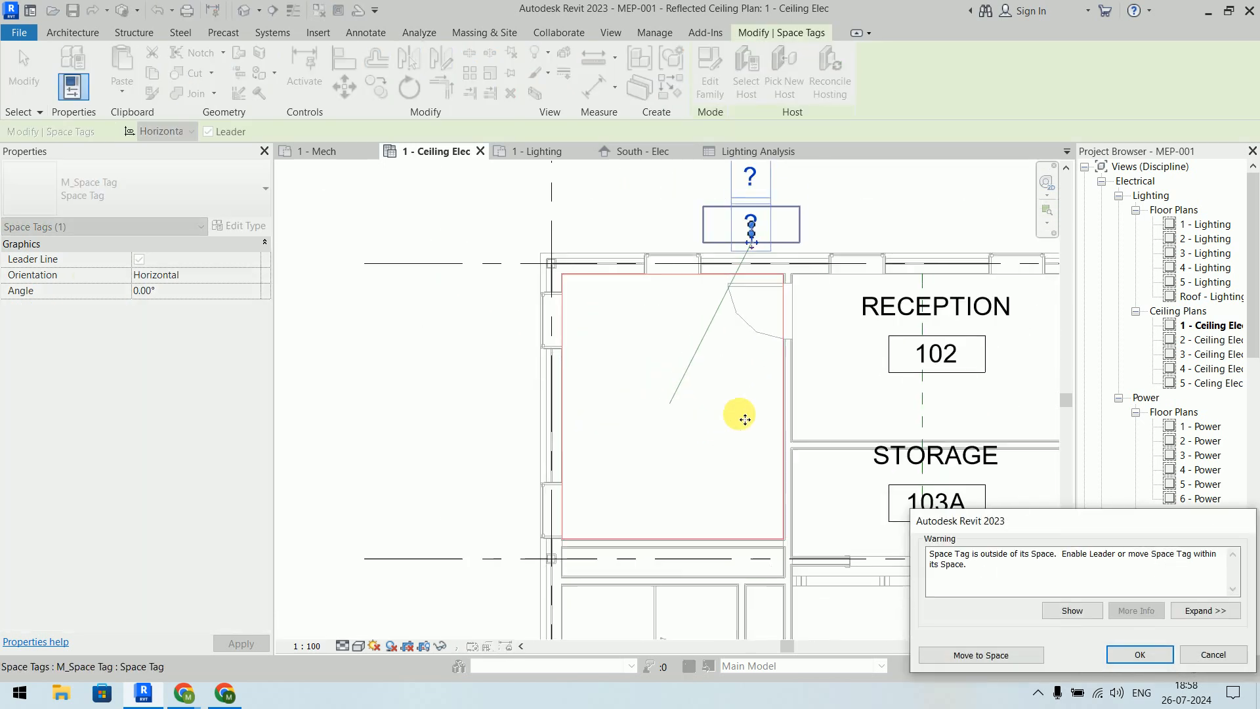
pyautogui.click(972, 655)
pyautogui.click(451, 388)
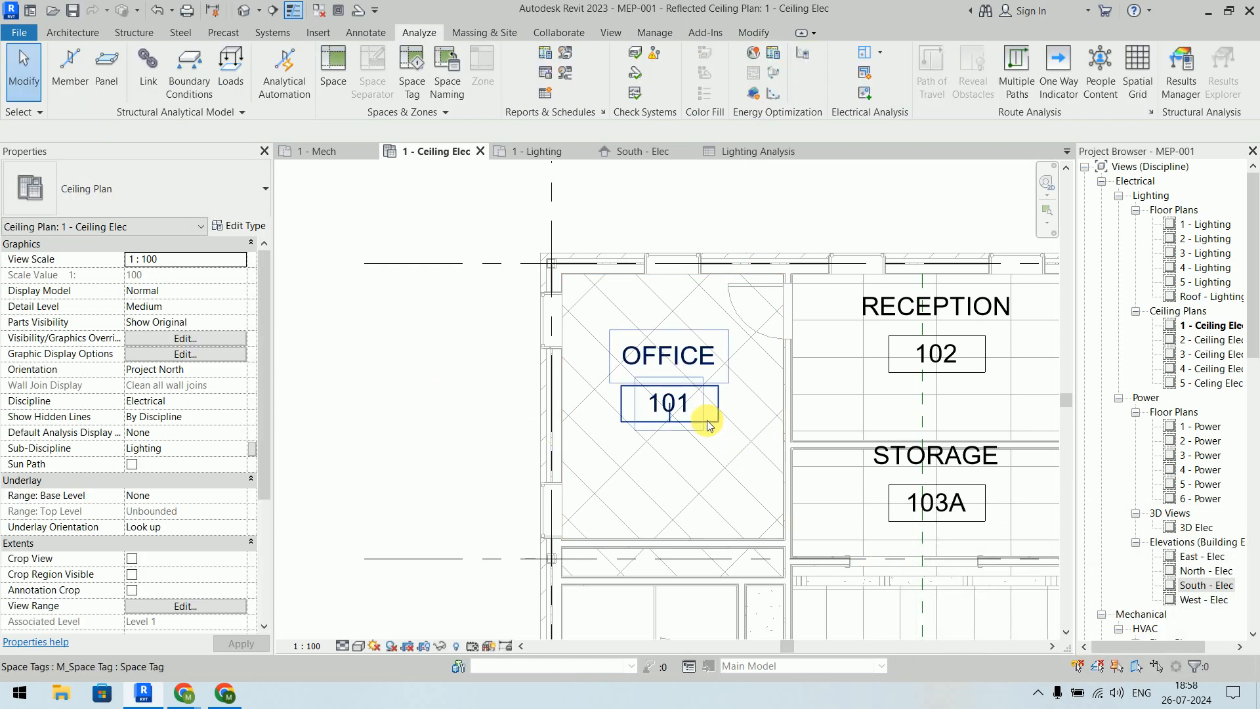
# Step: Move the OFFICE 101 space tag toward the room's lower-right corner, clearing the middle of the ceiling
pyautogui.moveTo(708, 425); pyautogui.dragTo(768, 525)
pyautogui.click(635, 436)
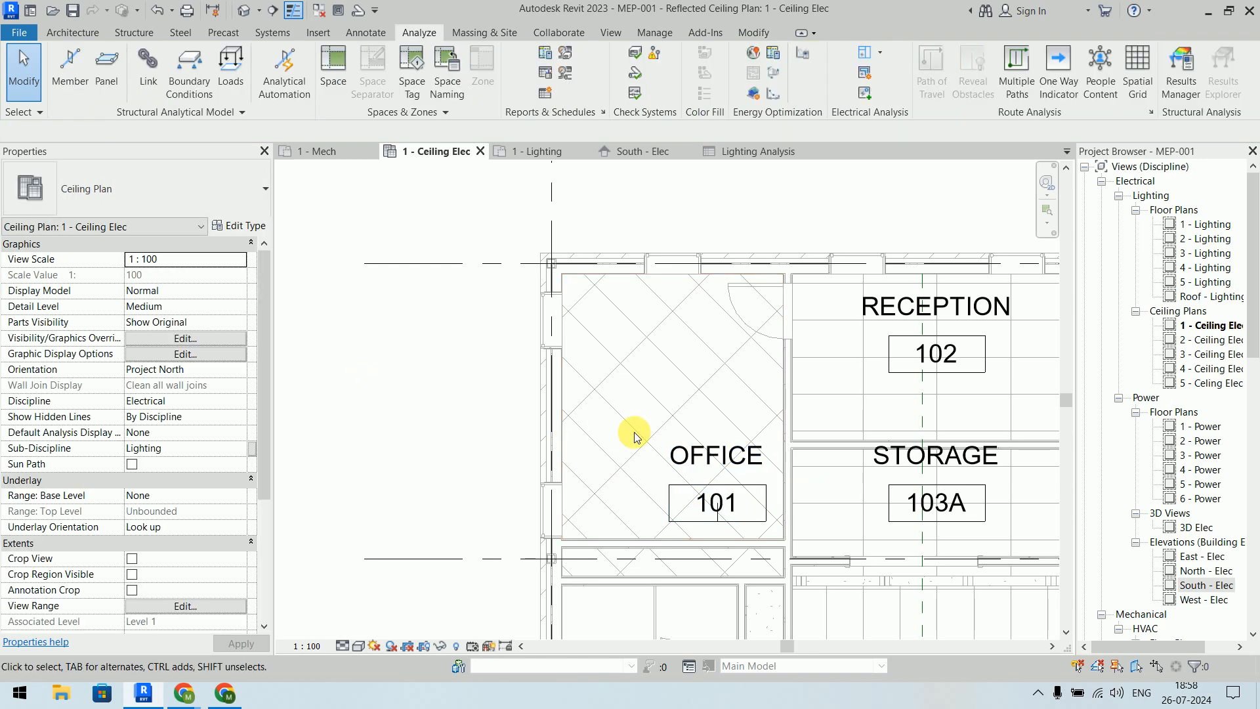
pyautogui.scroll(4, 637, 429)
pyautogui.scroll(-3, 625, 321)
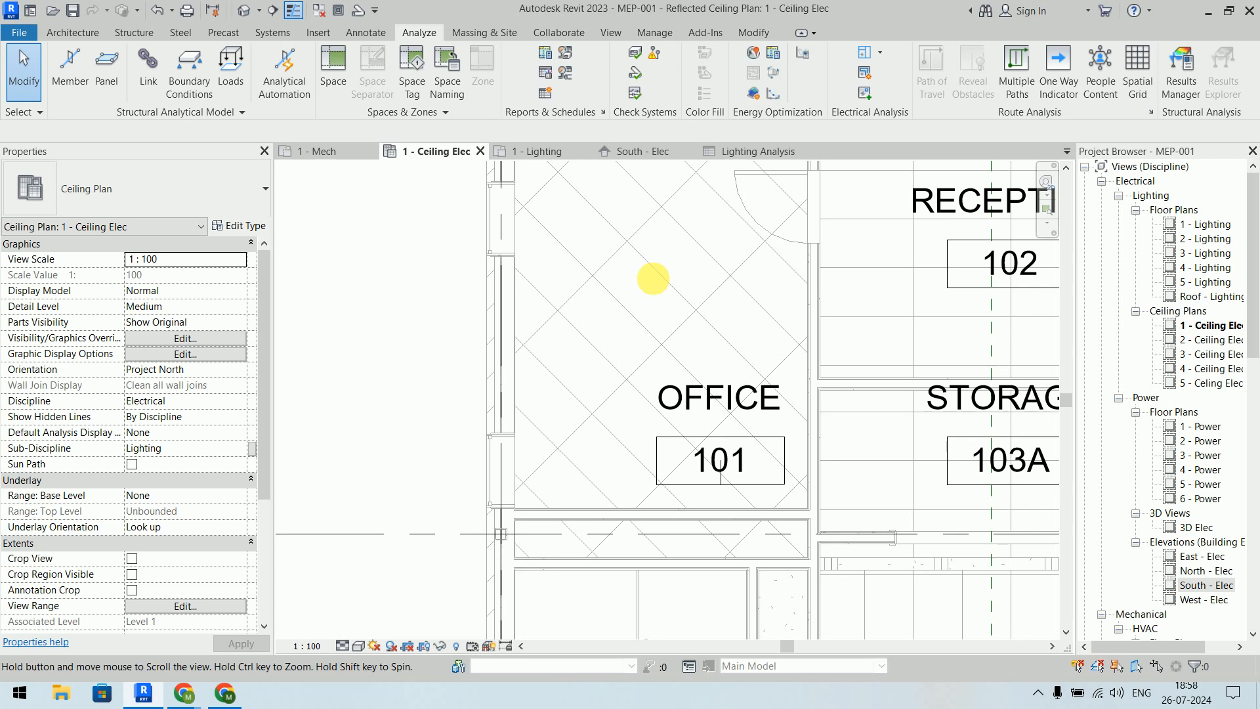
pyautogui.moveTo(653, 279); pyautogui.dragTo(585, 327, button='middle')
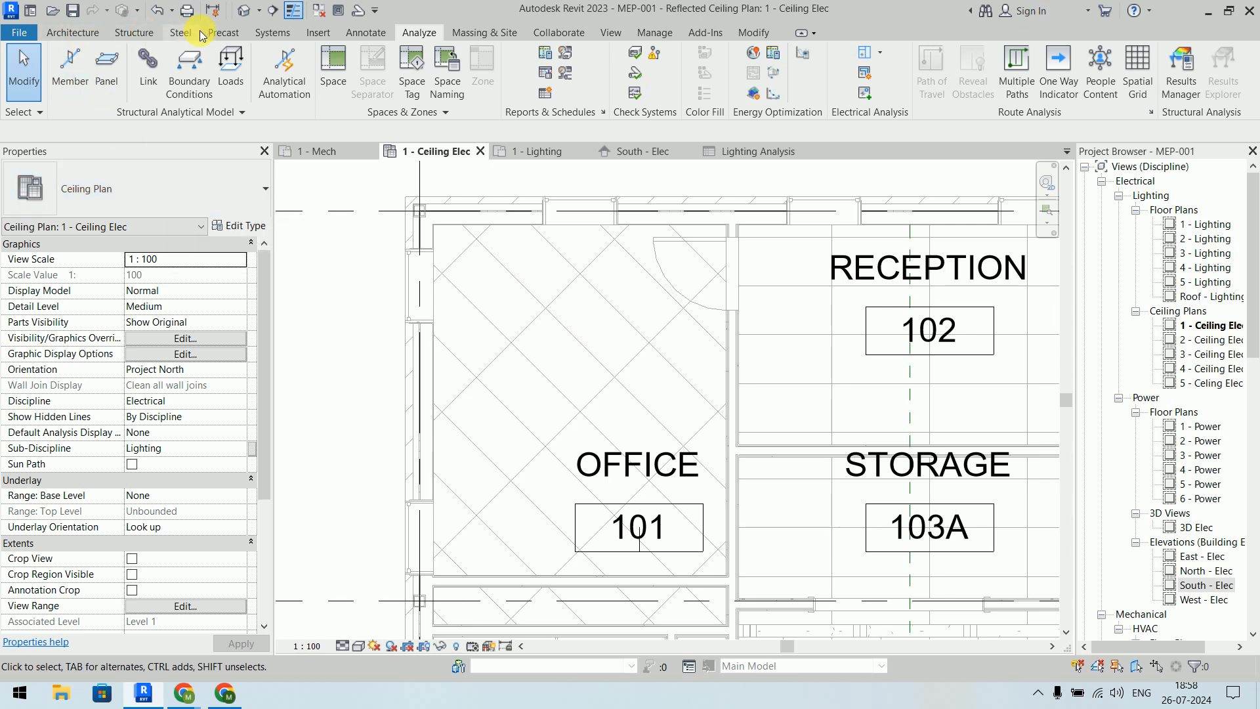
pyautogui.click(271, 34)
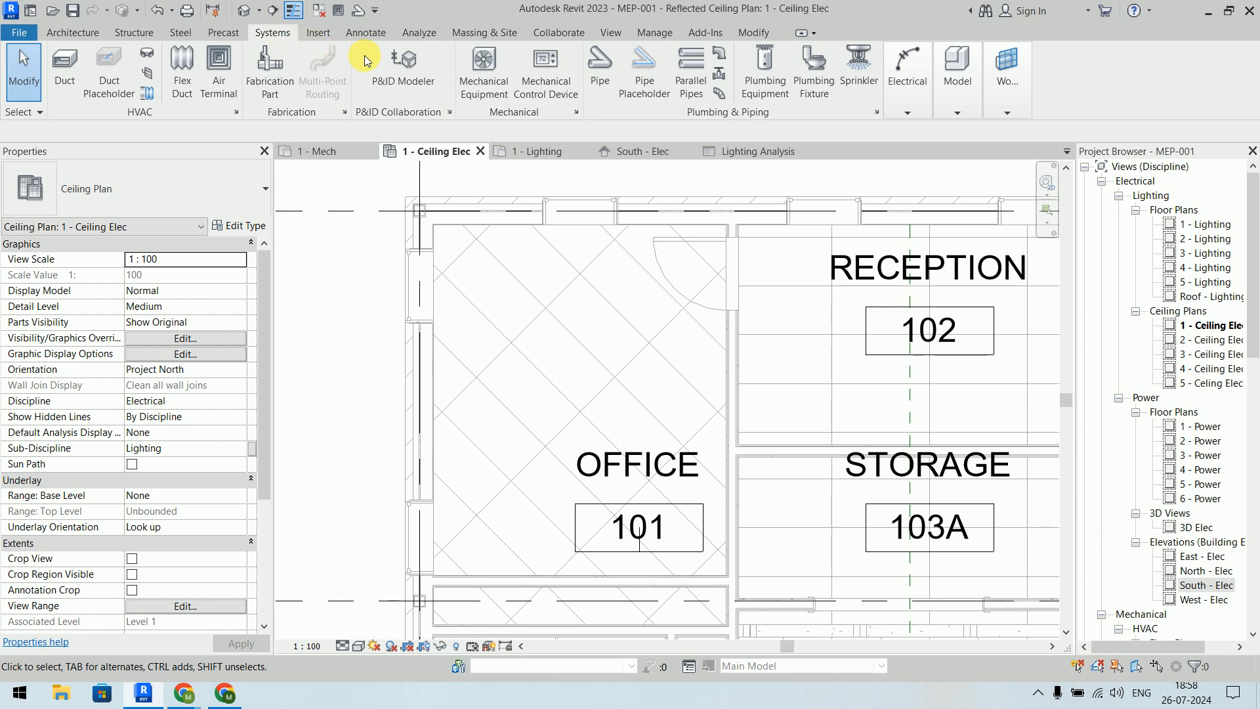
pyautogui.moveTo(914, 98)
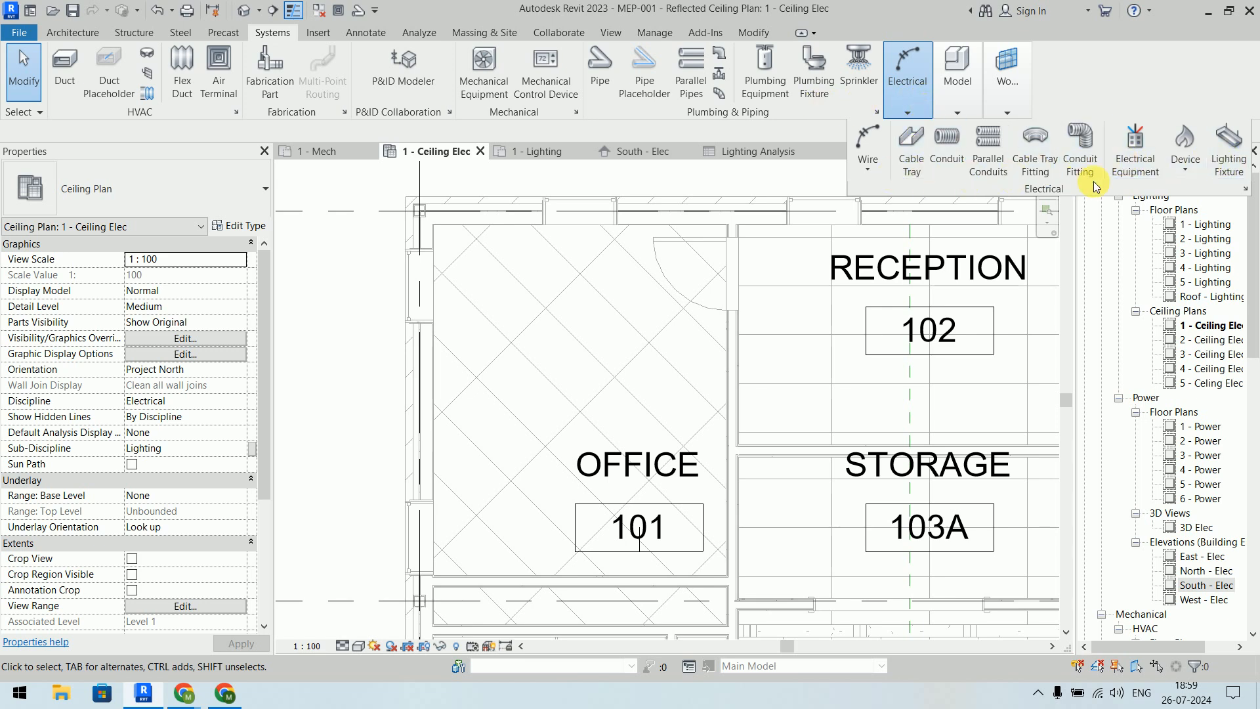
pyautogui.click(1229, 172)
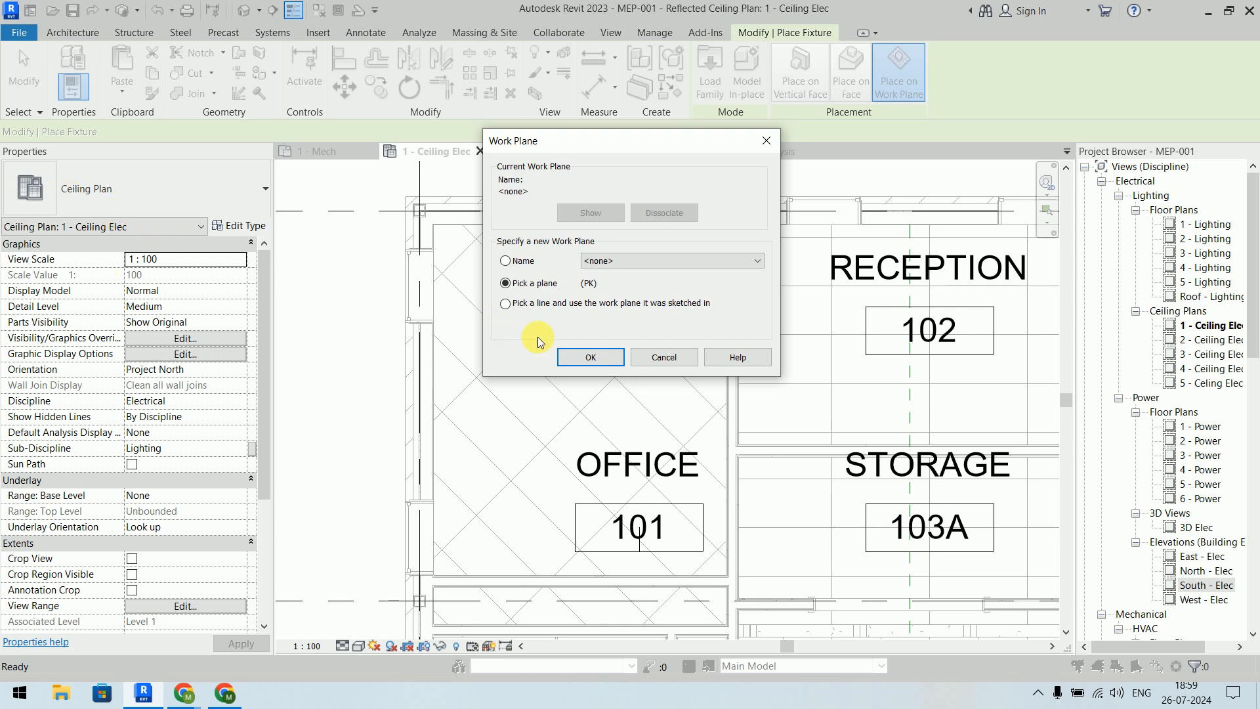
pyautogui.click(672, 360)
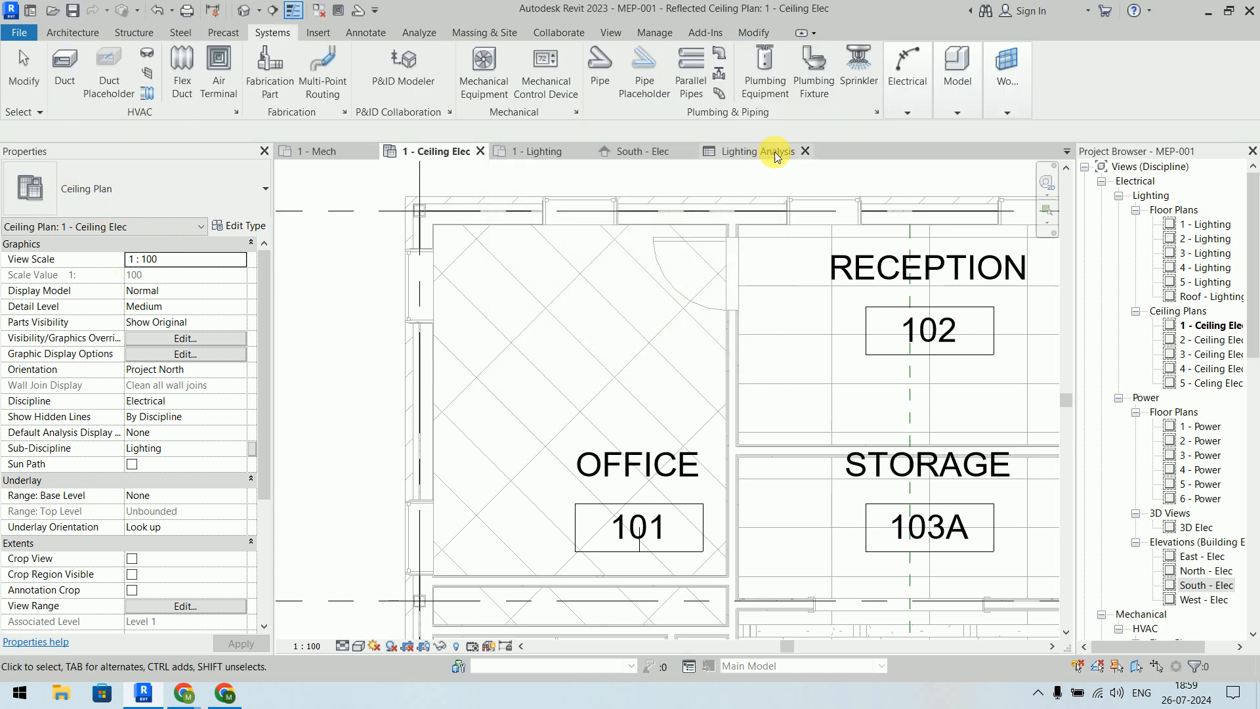
# Step: Start placing lighting fixtures with the work plane specified by name as Level : Level 1
pyautogui.click(898, 98)
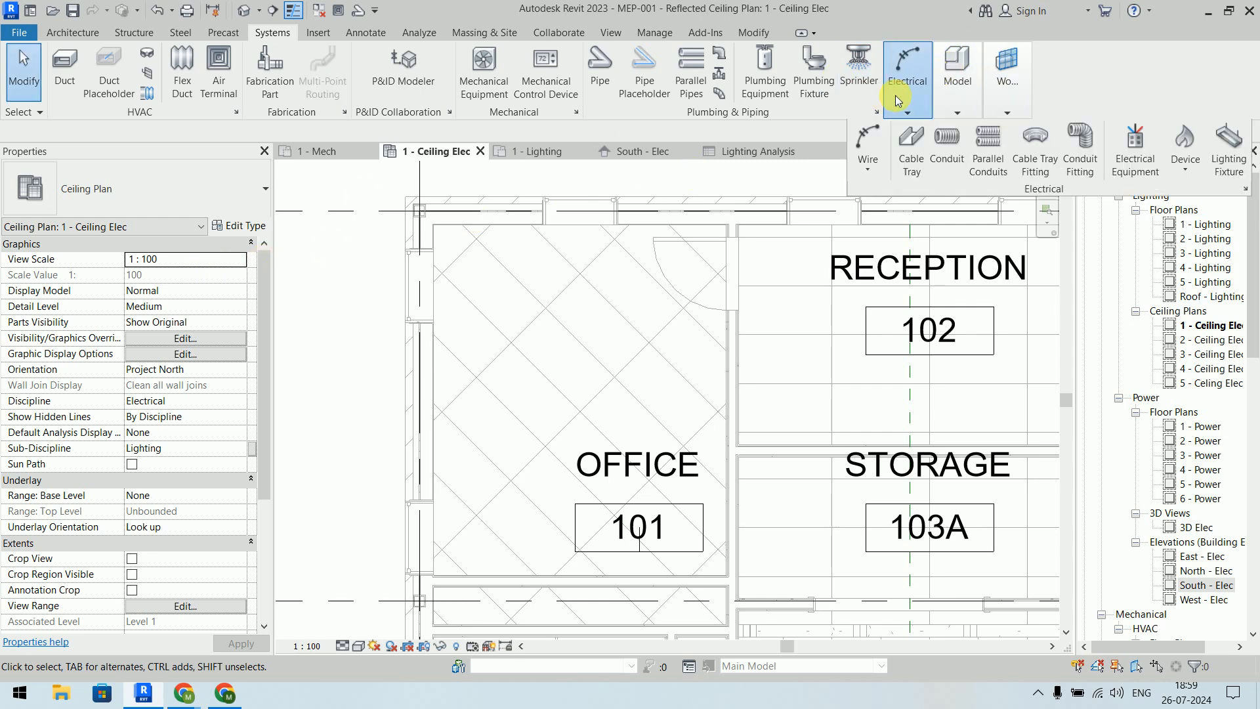
pyautogui.click(1227, 145)
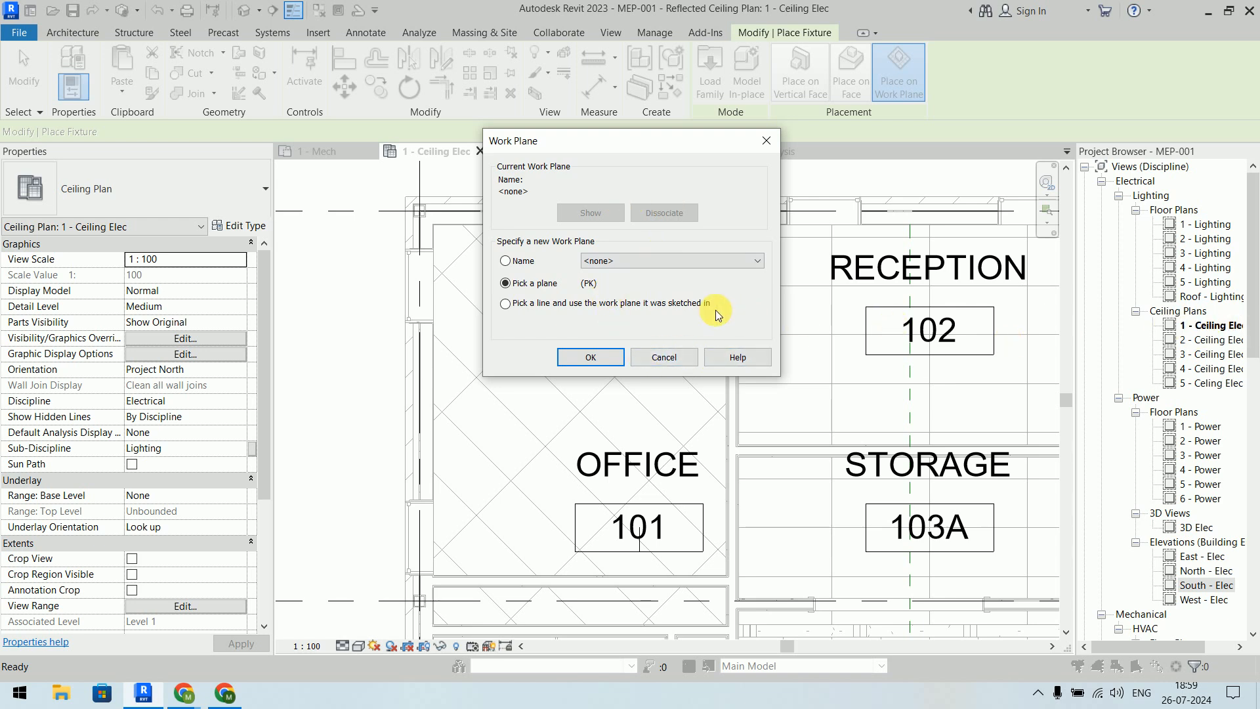
pyautogui.click(512, 264)
pyautogui.click(624, 262)
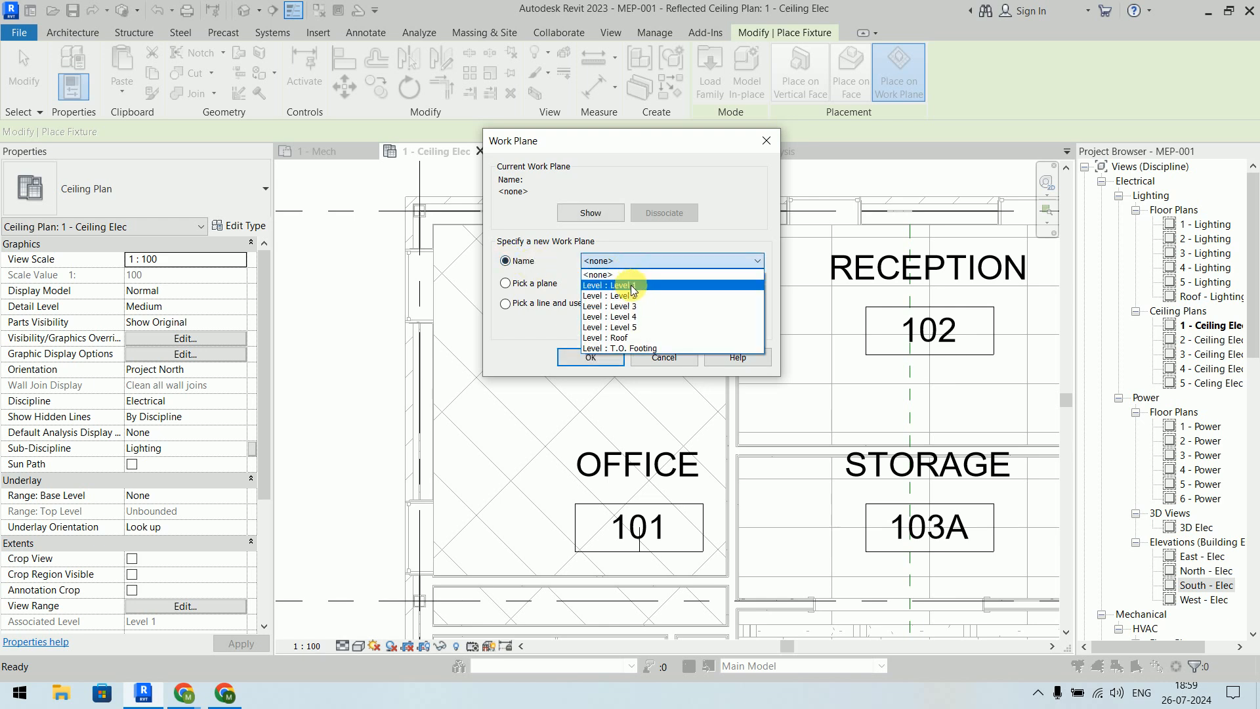
pyautogui.click(629, 285)
pyautogui.click(619, 356)
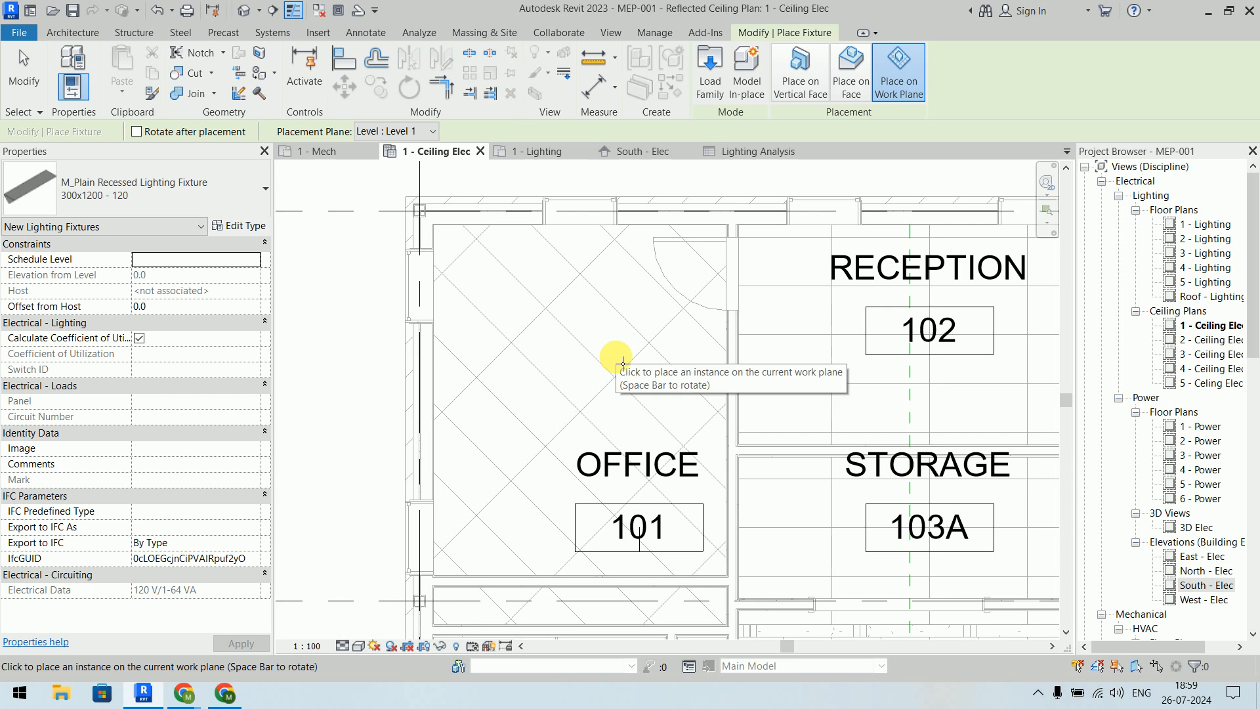
# Step: Place three M_Plain Recessed Lighting Fixture 300x1200 - 120 instances on the OFFICE 101 ceiling face, aligned in one vertical column
pyautogui.click(864, 82)
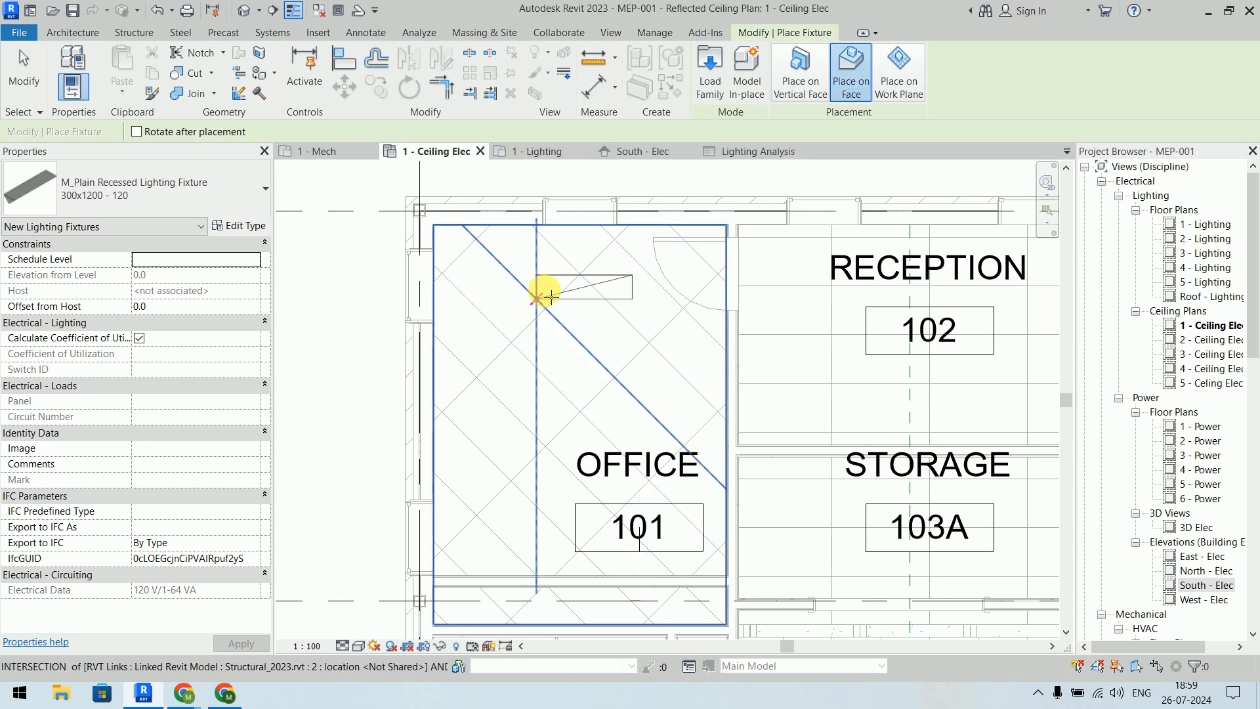
pyautogui.click(546, 308)
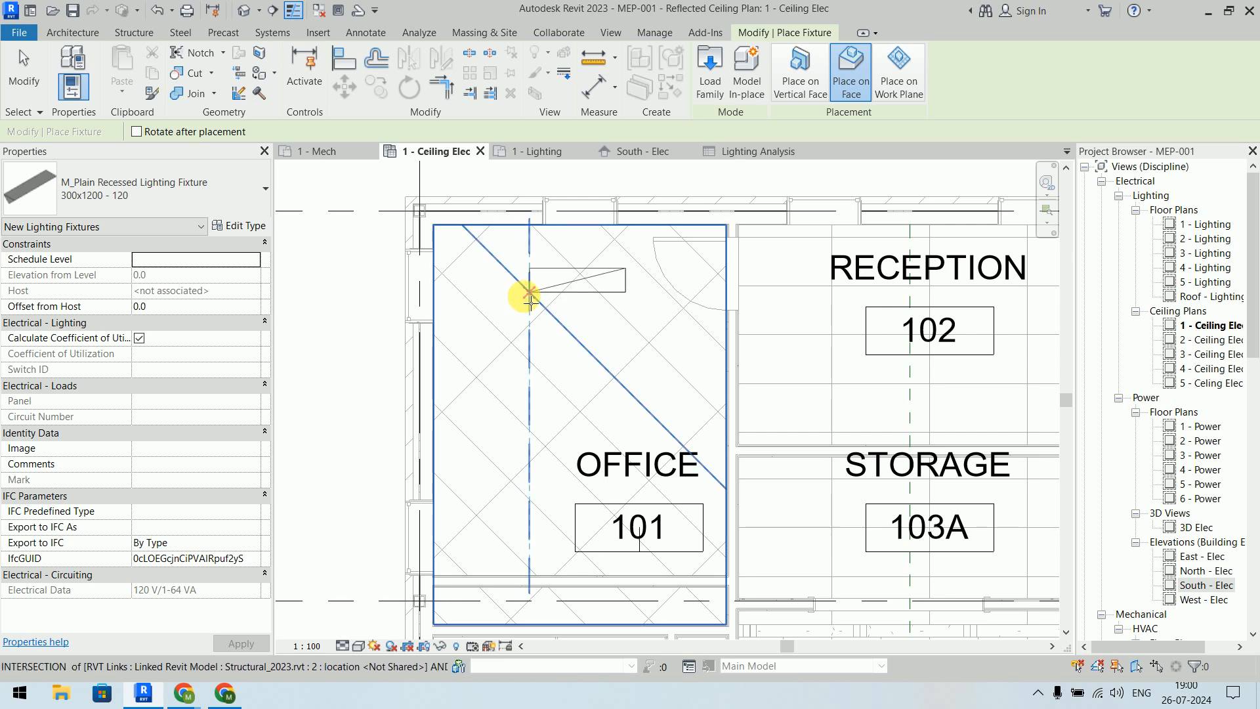
pyautogui.click(530, 296)
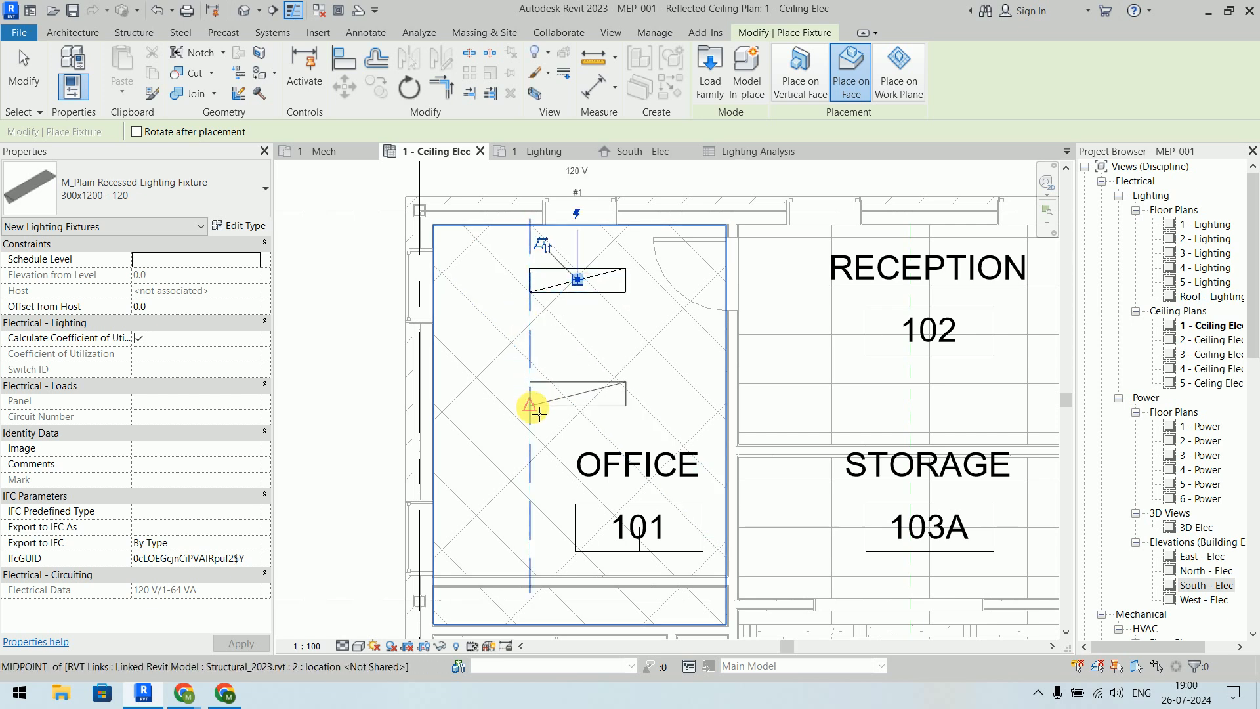
pyautogui.click(539, 414)
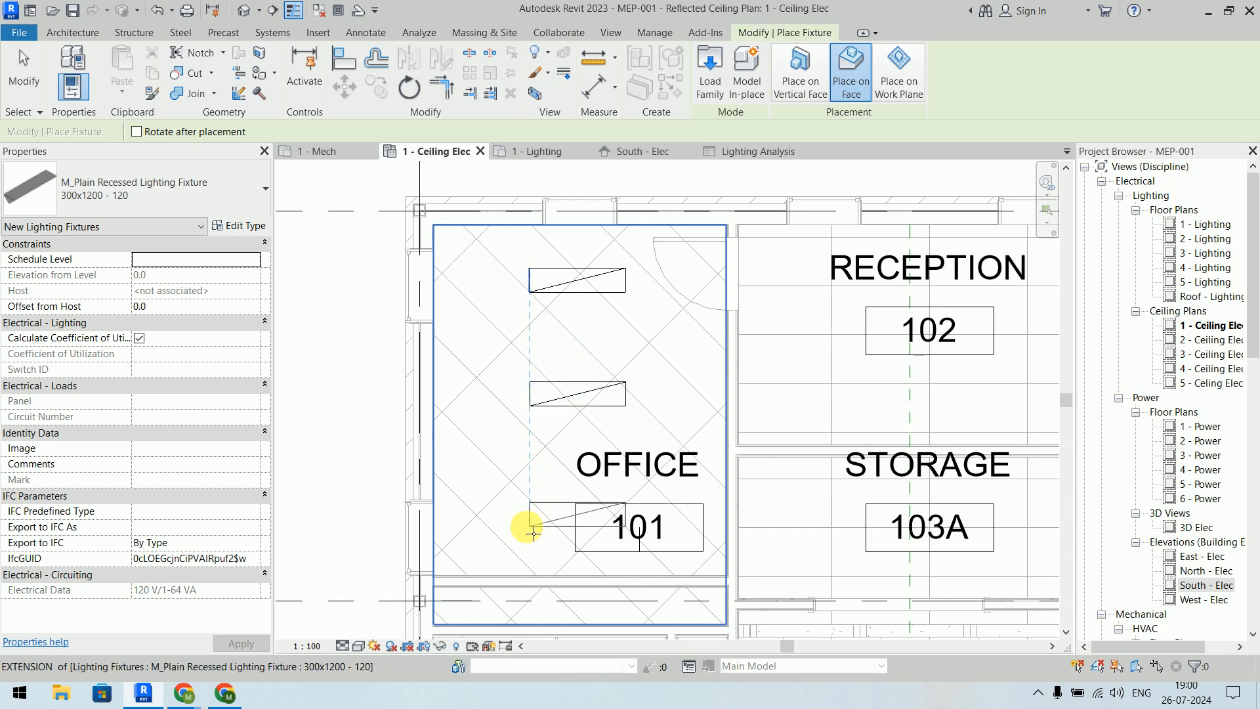
pyautogui.click(533, 533)
pyautogui.rightClick(332, 275)
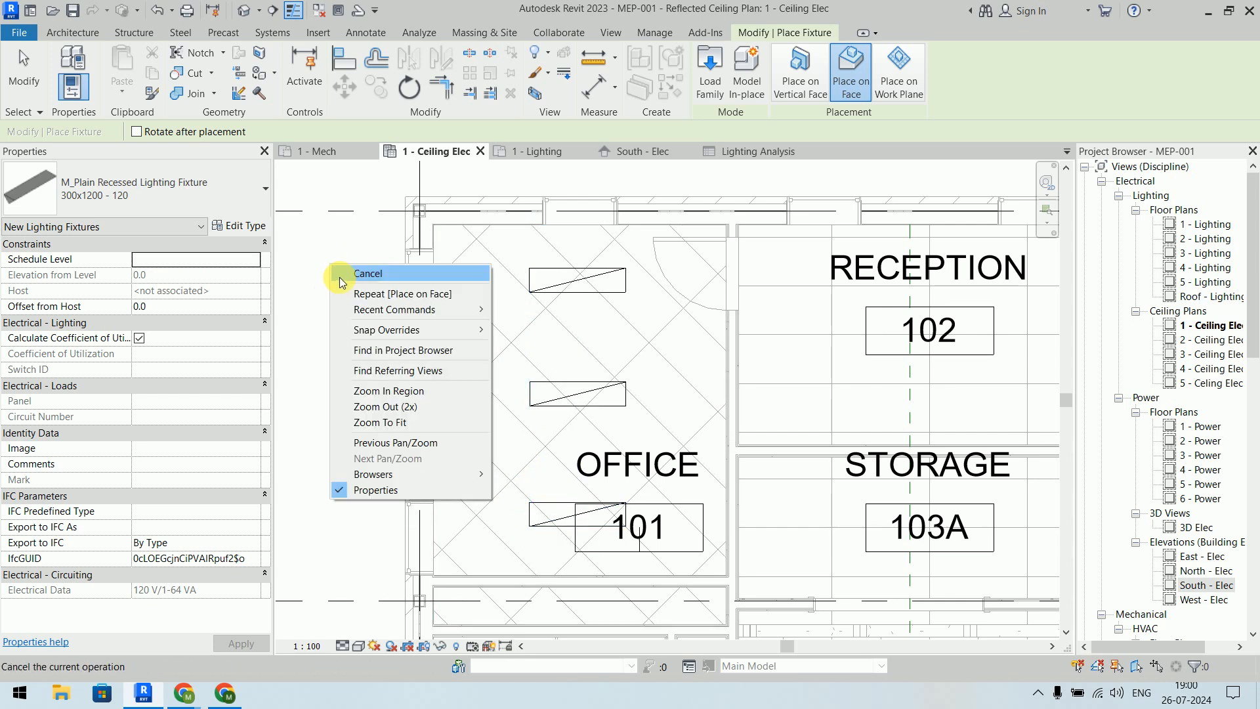
# Step: End the lighting fixture placement and check the average estimated illumination of the Office 101 space
pyautogui.click(341, 281)
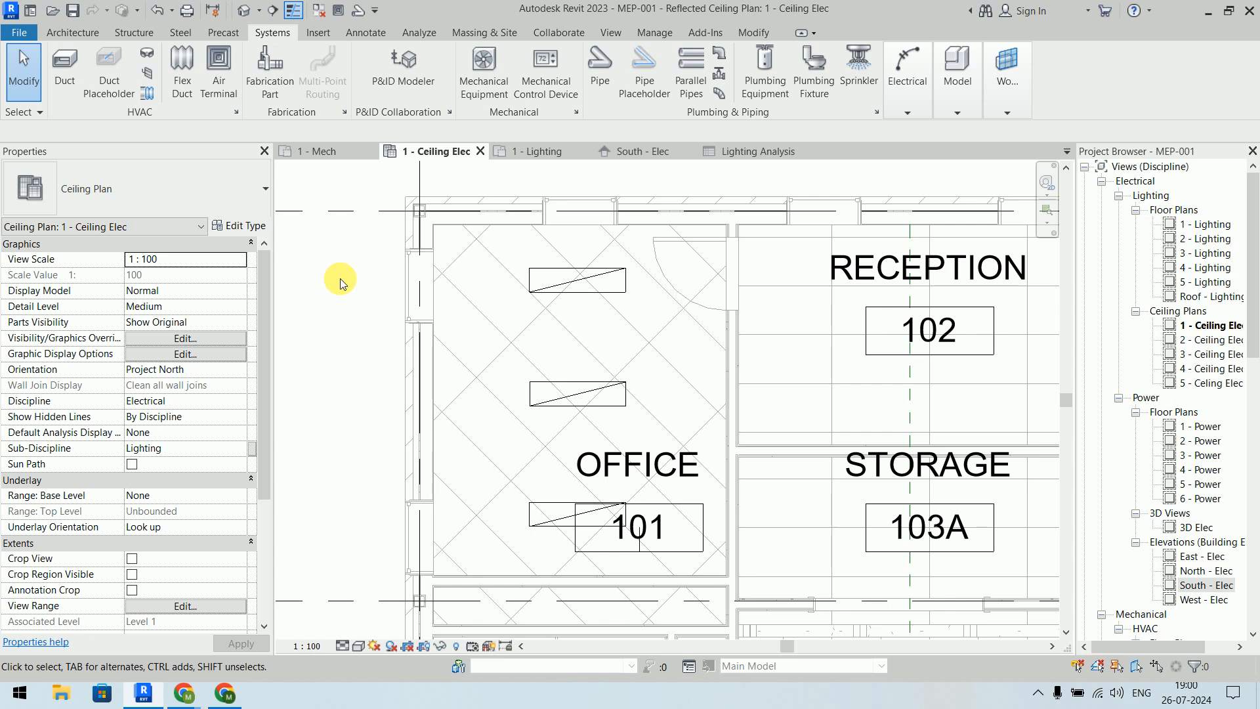
pyautogui.click(474, 297)
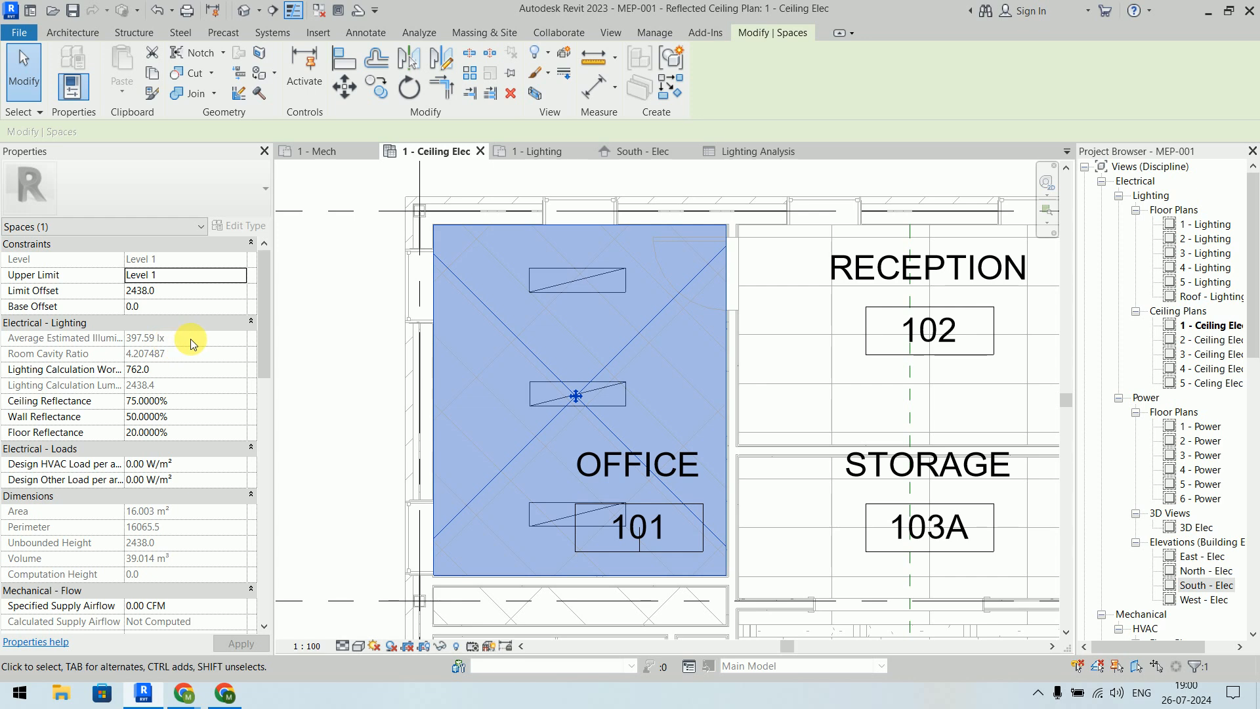
pyautogui.click(365, 290)
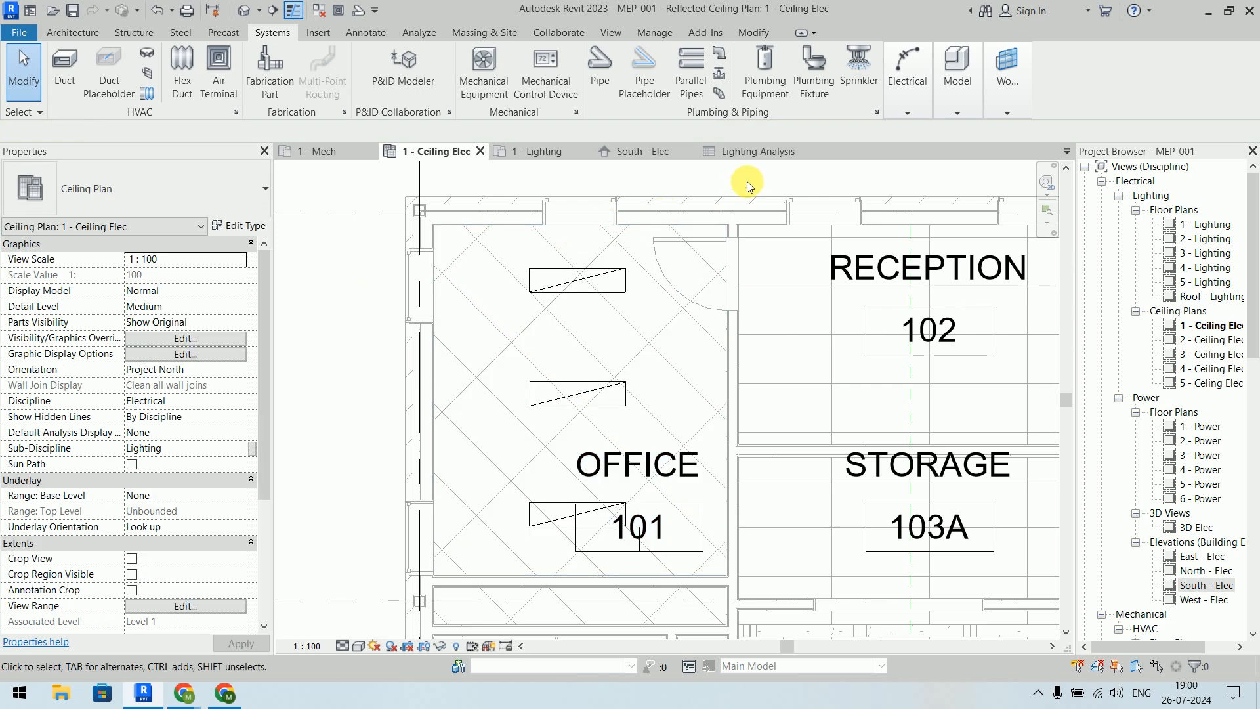
# Step: Compare the average estimated illumination with the required lighting for Office 101 in the Lighting Analysis schedule
pyautogui.click(767, 160)
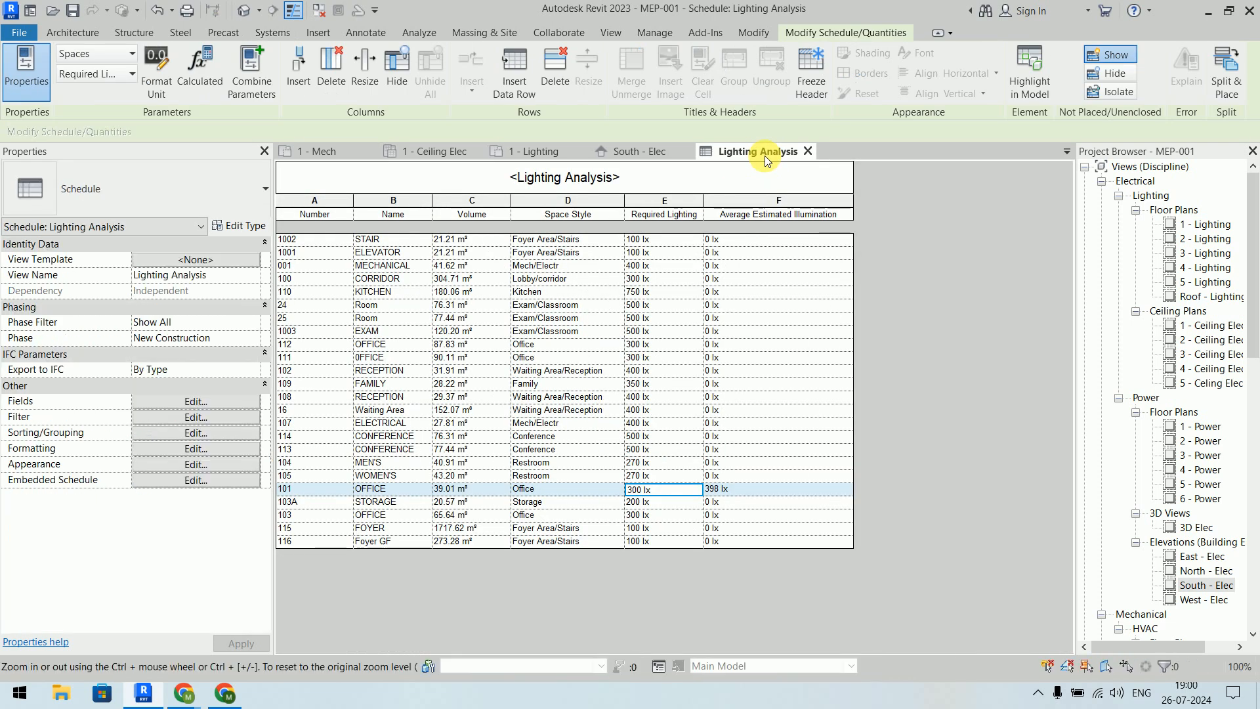
pyautogui.click(749, 494)
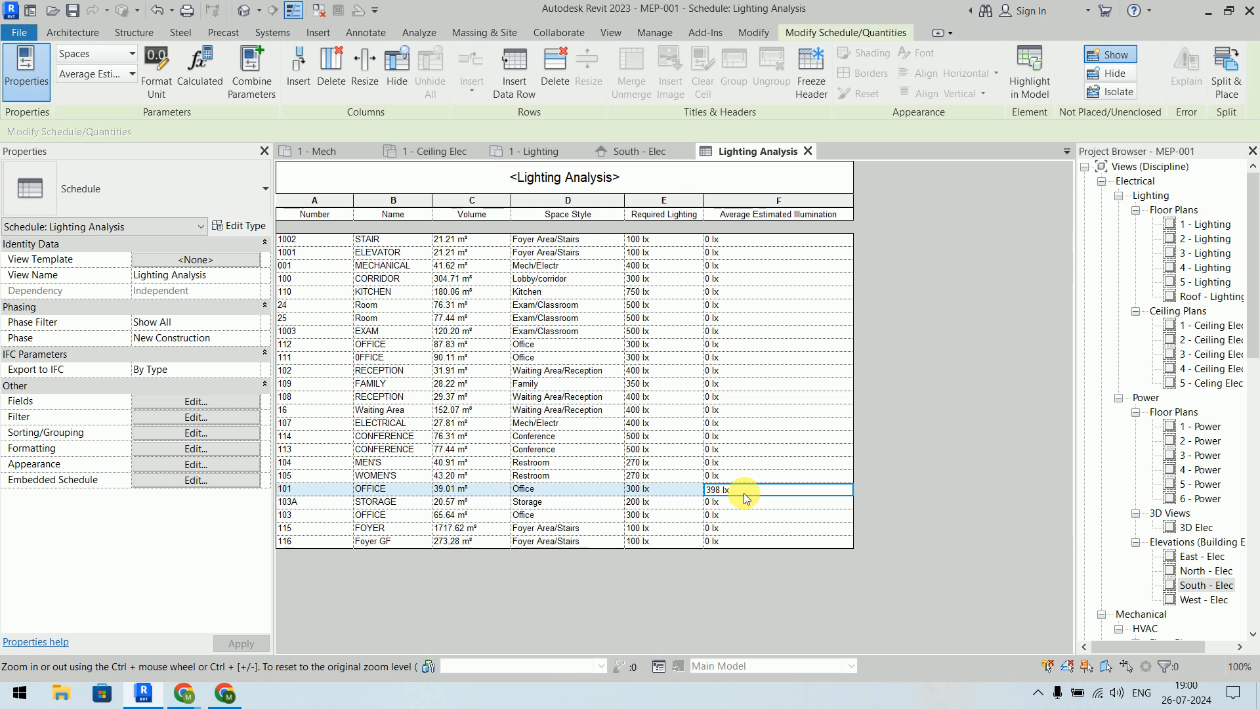
pyautogui.click(683, 494)
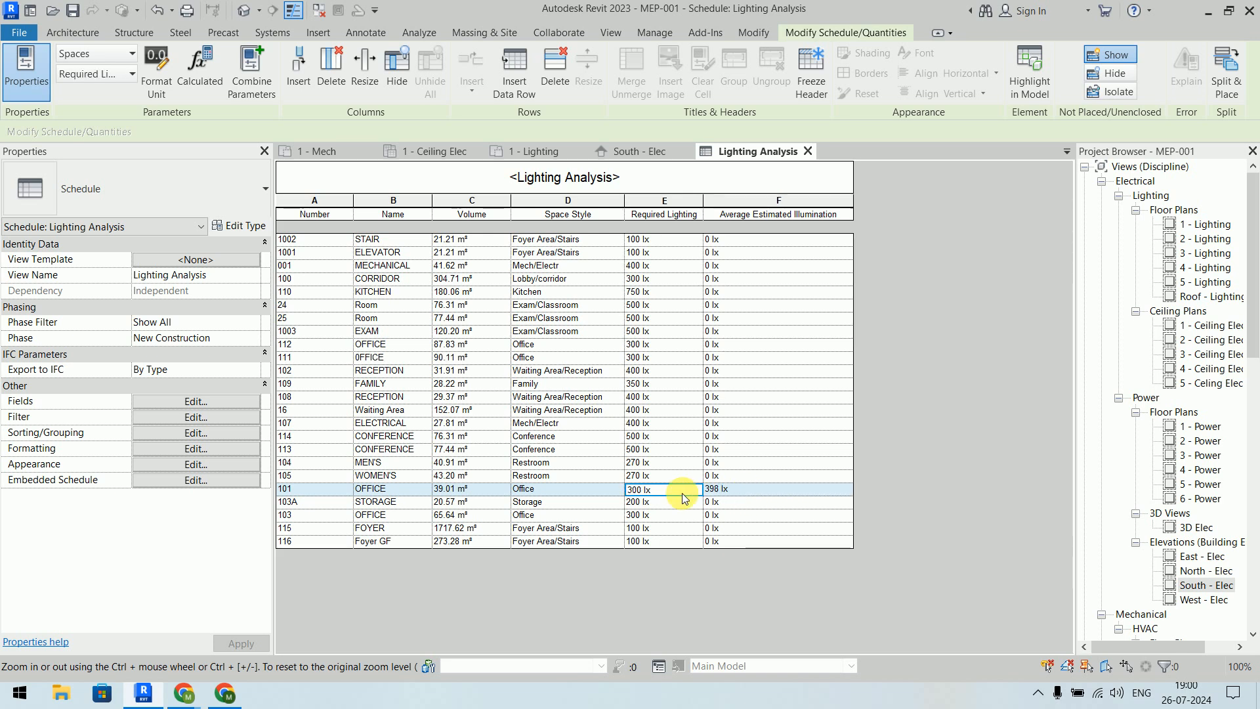
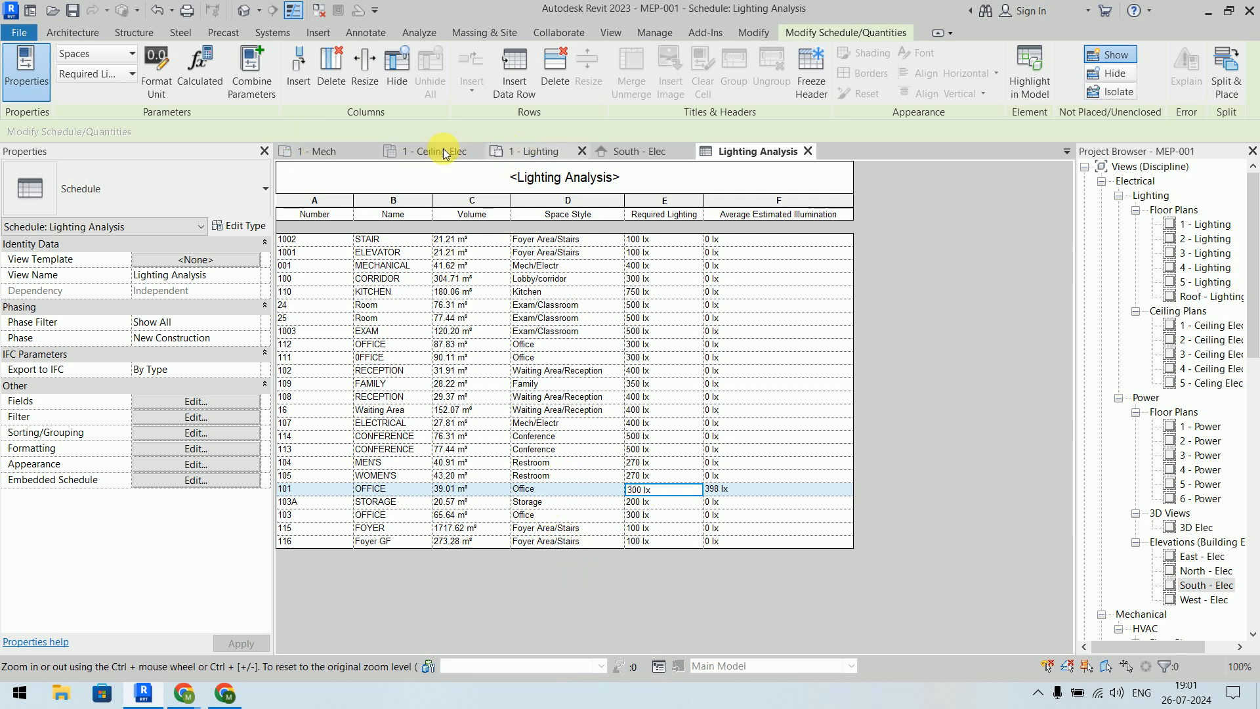
# Step: In the 1 - Ceiling Elec plan, delete the fixture overlapping the 101 room tag and respace the two remaining fixtures in the office
pyautogui.click(407, 153)
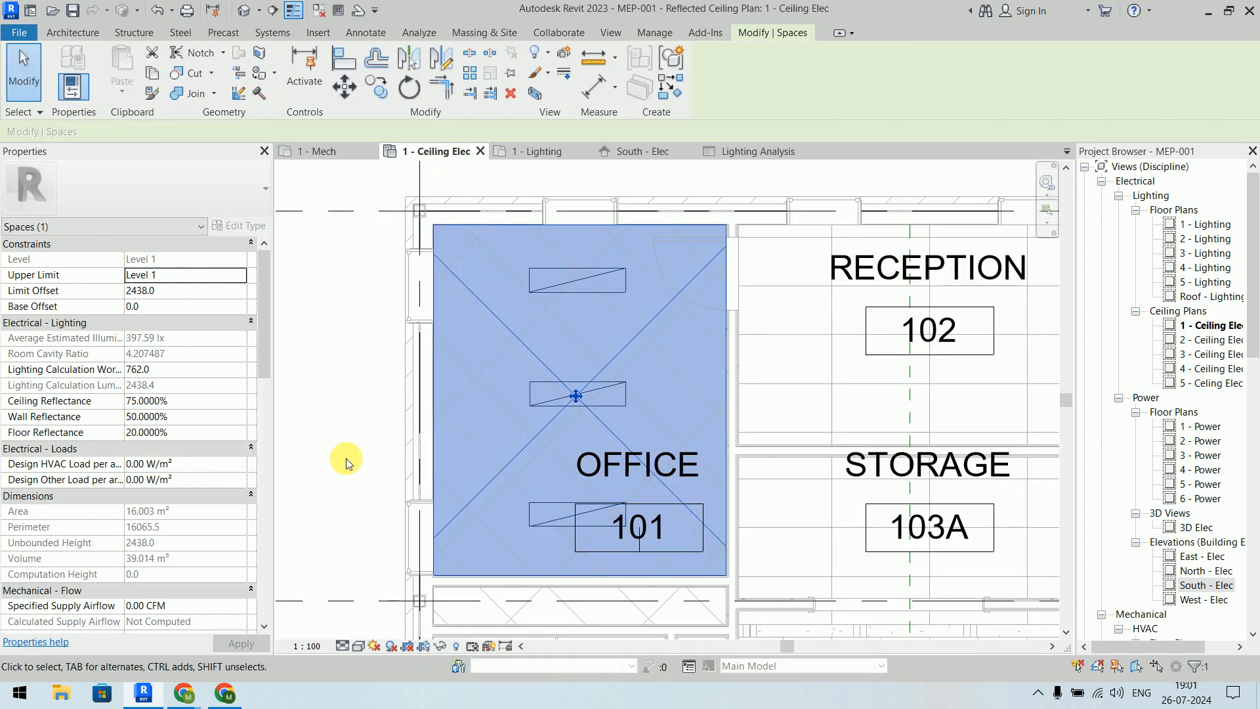
pyautogui.click(340, 459)
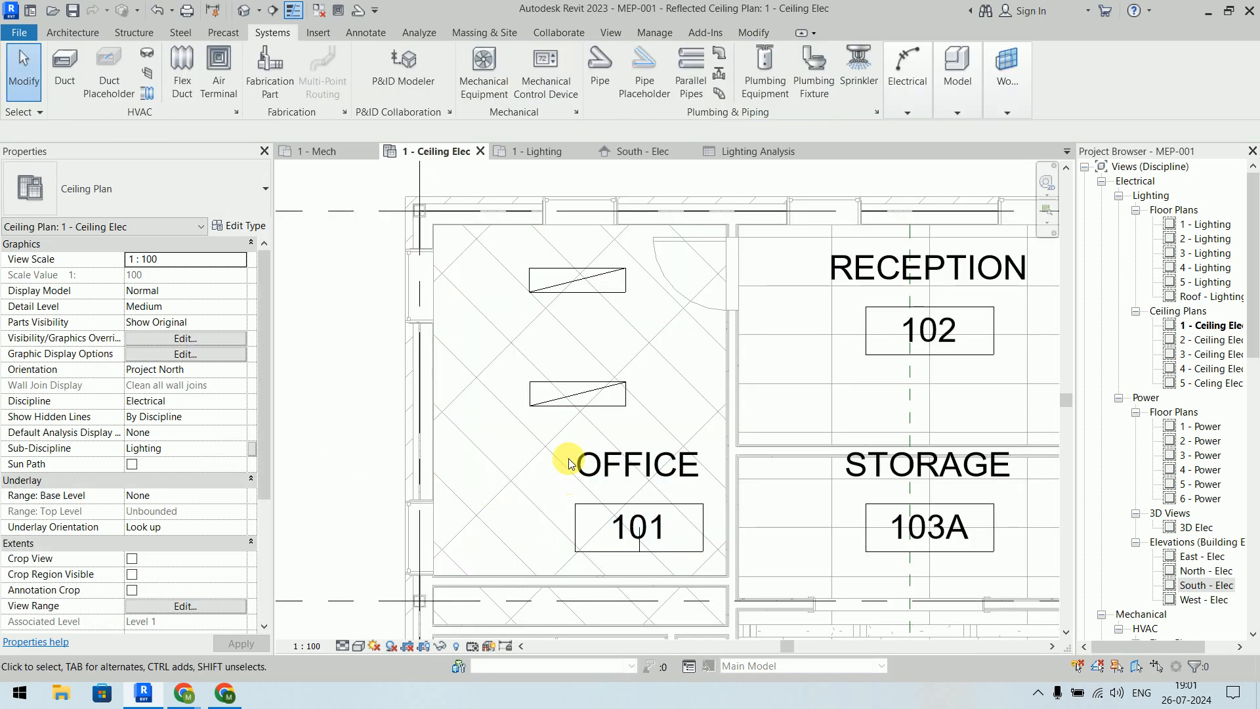
pyautogui.moveTo(562, 403); pyautogui.dragTo(562, 490)
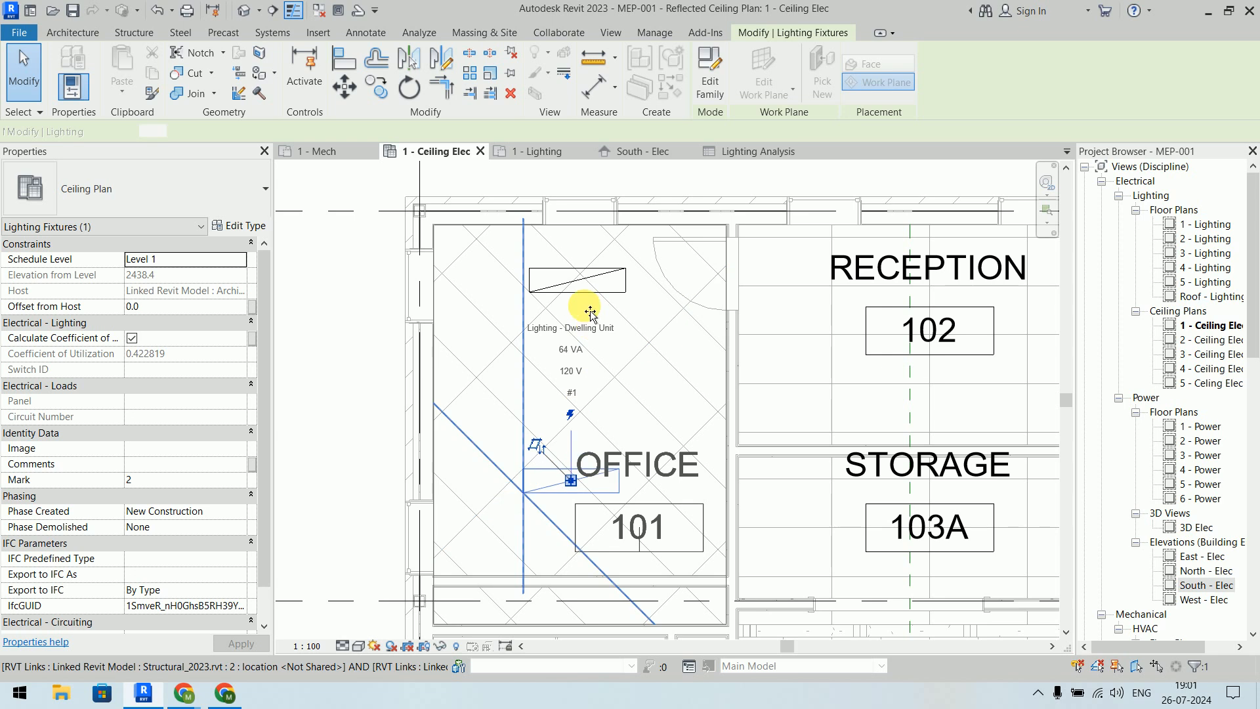
pyautogui.moveTo(579, 291); pyautogui.dragTo(576, 332)
pyautogui.click(332, 338)
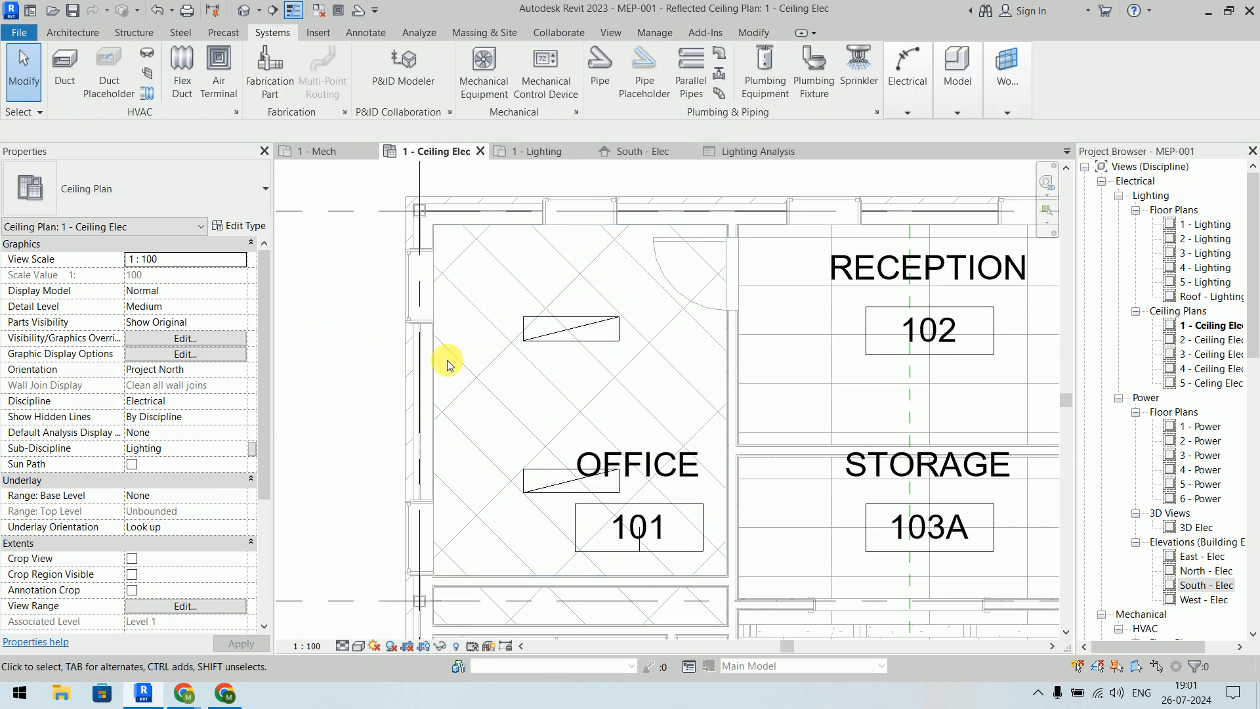
# Step: Check Office 101's average estimated illumination and the photometric type properties of its 300x1200 - 120 fixture
pyautogui.click(498, 319)
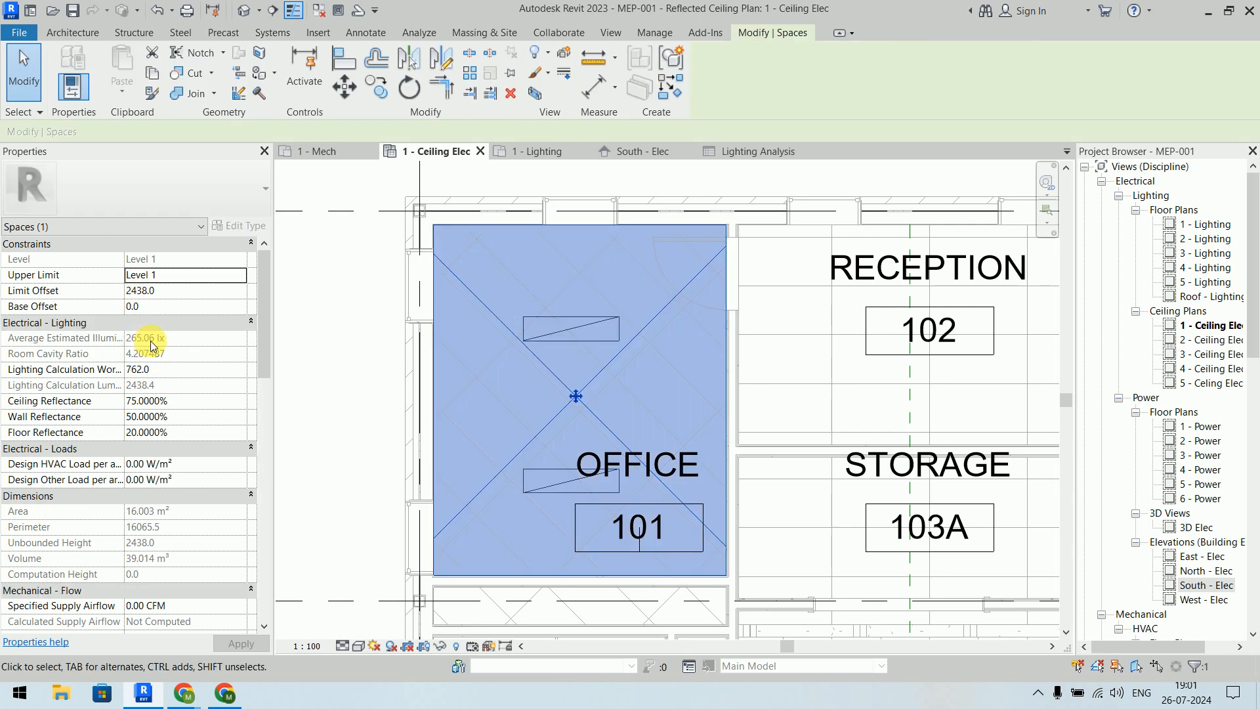
pyautogui.click(316, 340)
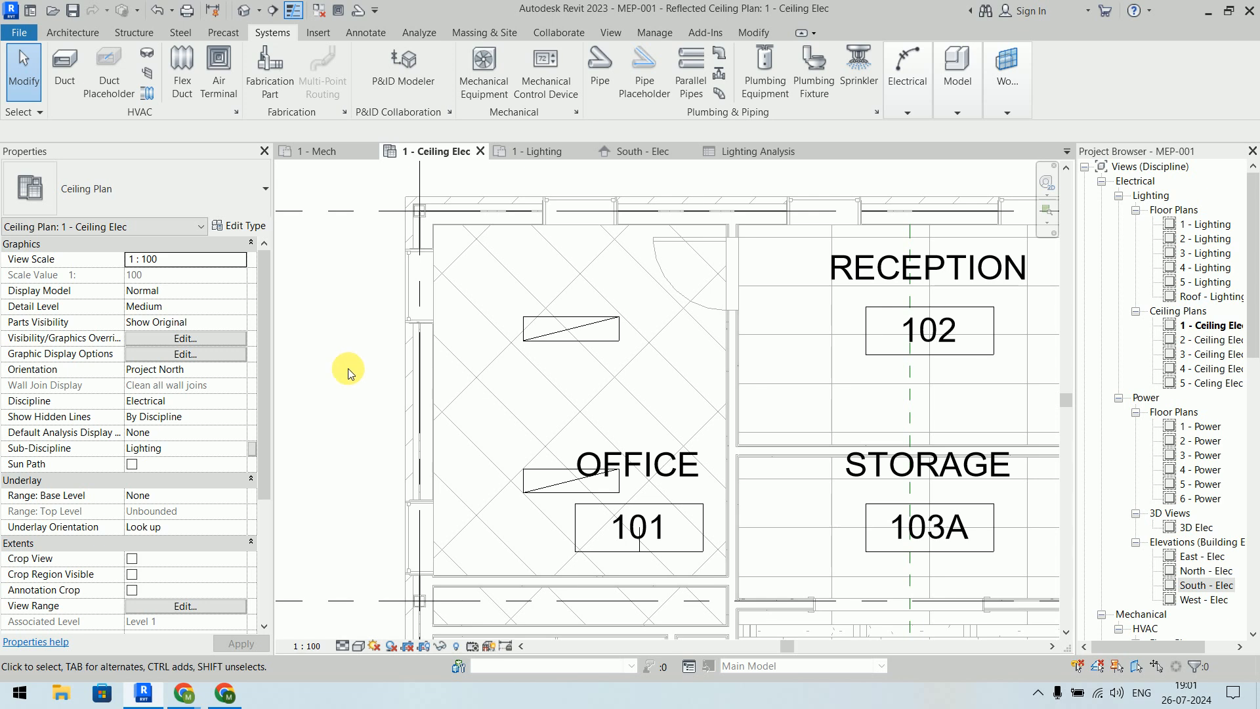
pyautogui.click(605, 324)
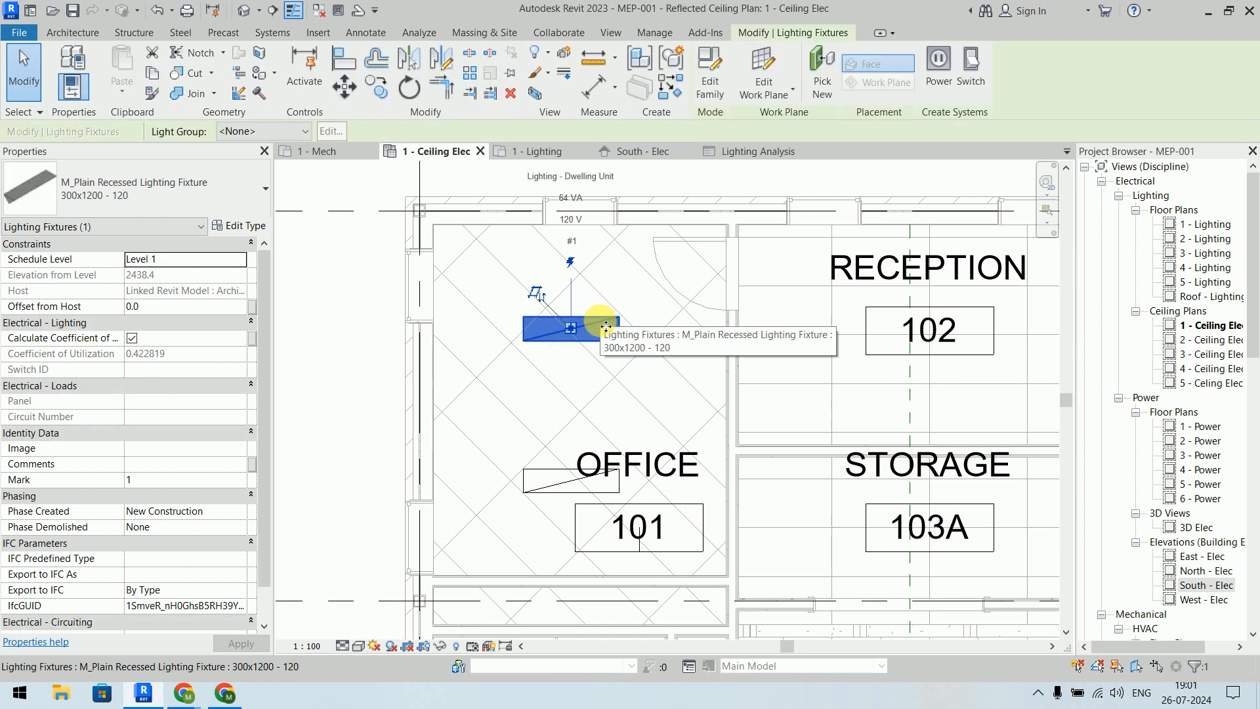
pyautogui.click(245, 225)
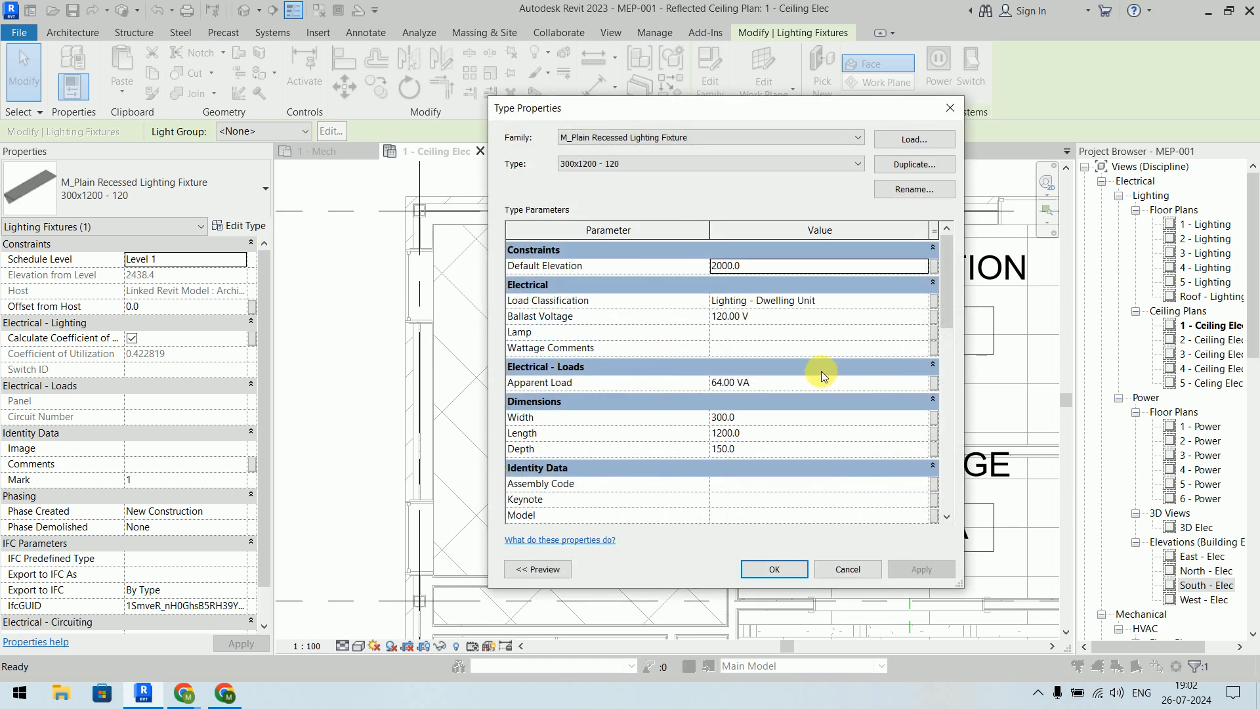
pyautogui.scroll(-3, 822, 375)
pyautogui.scroll(-6, 821, 375)
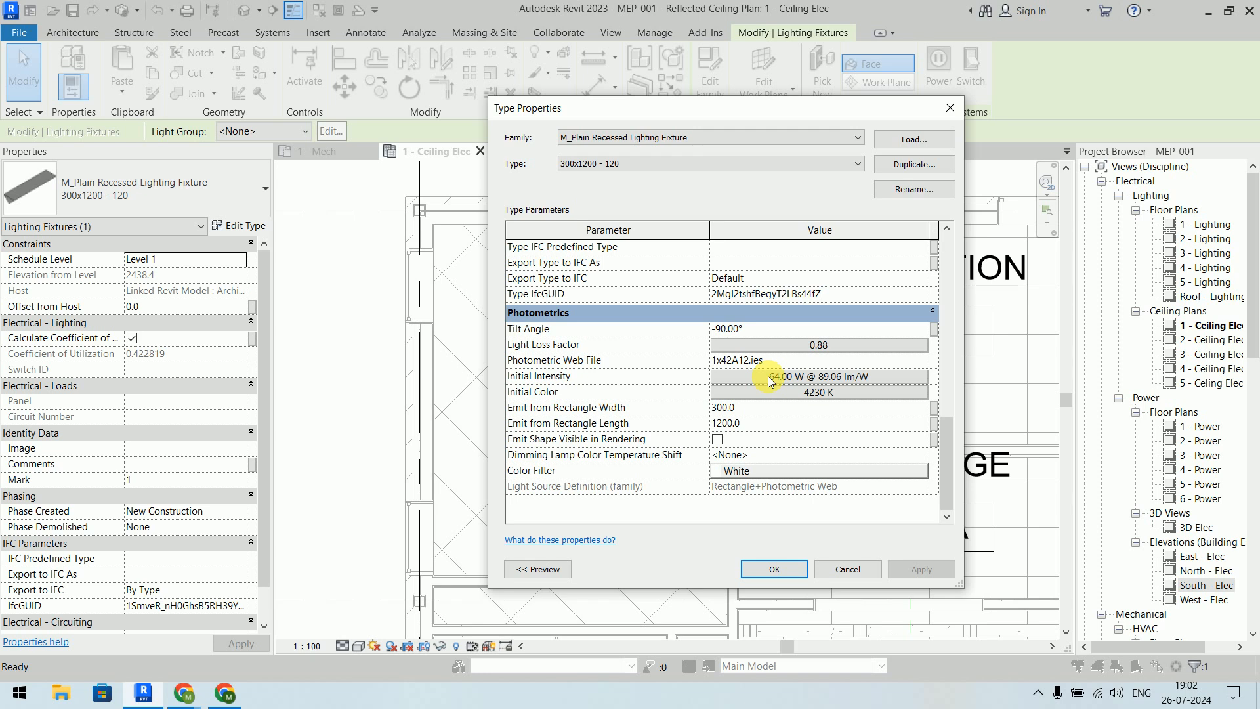
pyautogui.click(847, 569)
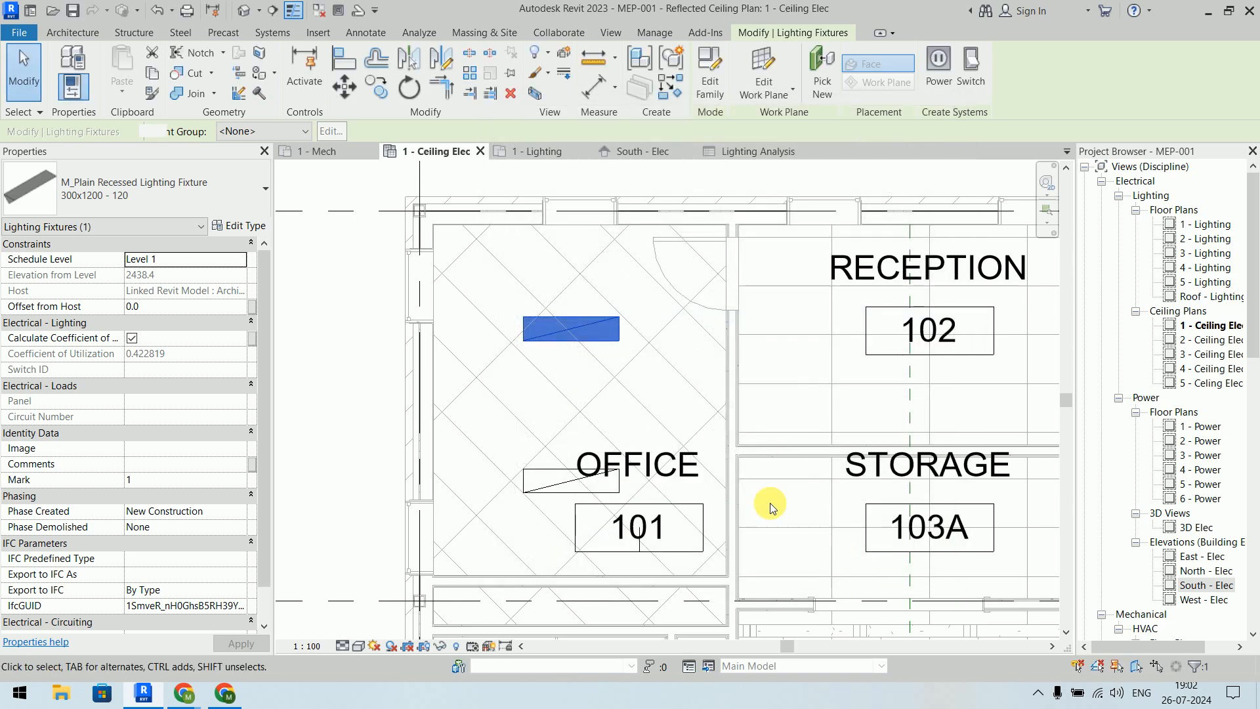
# Step: Change the upper fixture in Office 101 to type 500x1200 - 120 and review that type's photometric properties
pyautogui.click(190, 184)
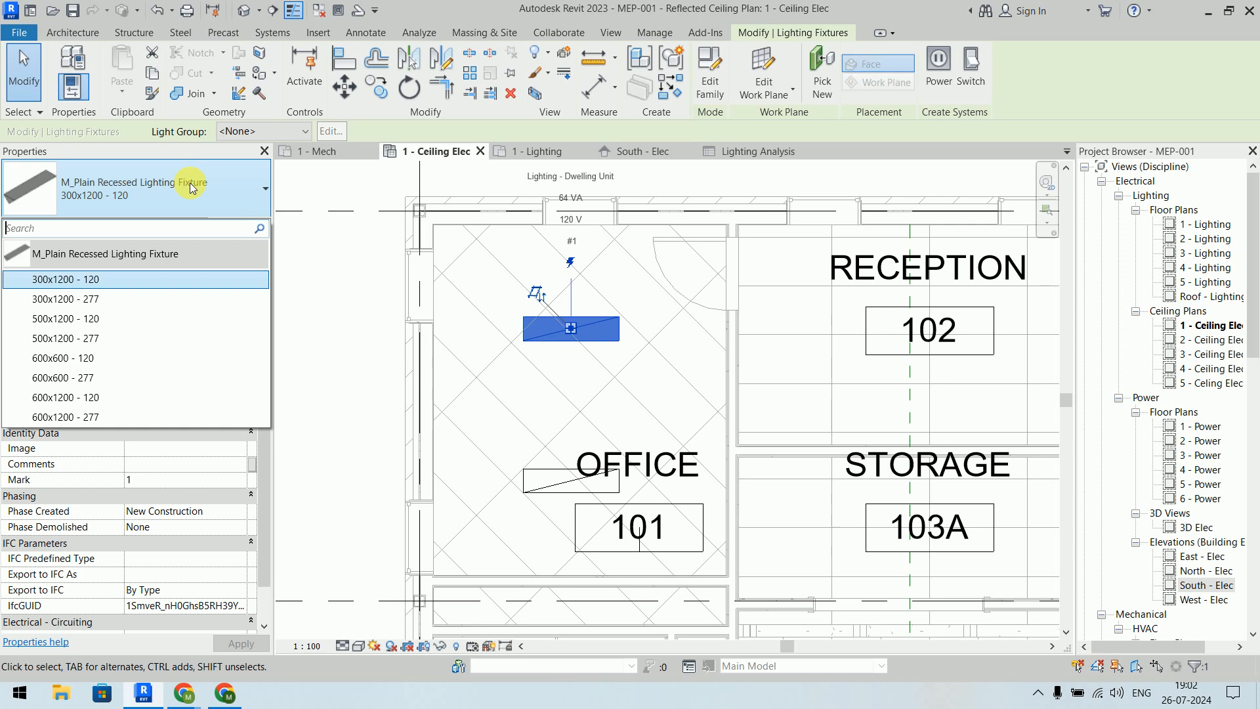
pyautogui.click(113, 319)
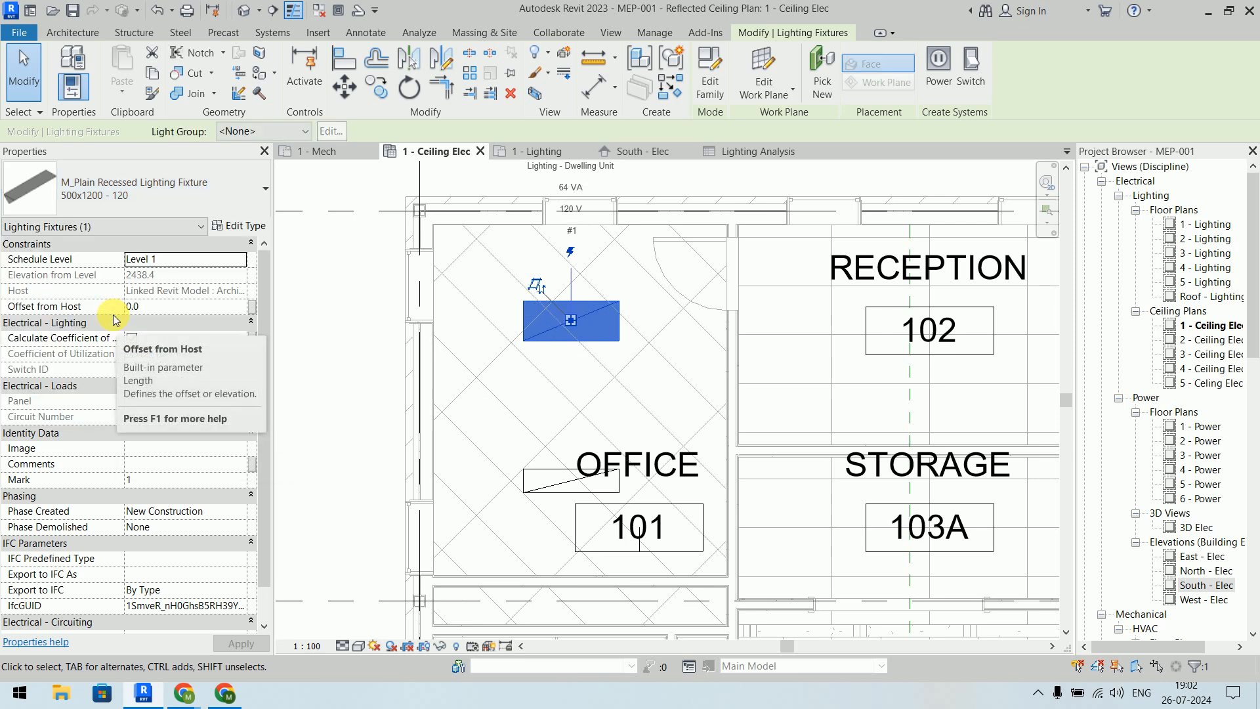
pyautogui.click(238, 226)
pyautogui.scroll(-5, 814, 386)
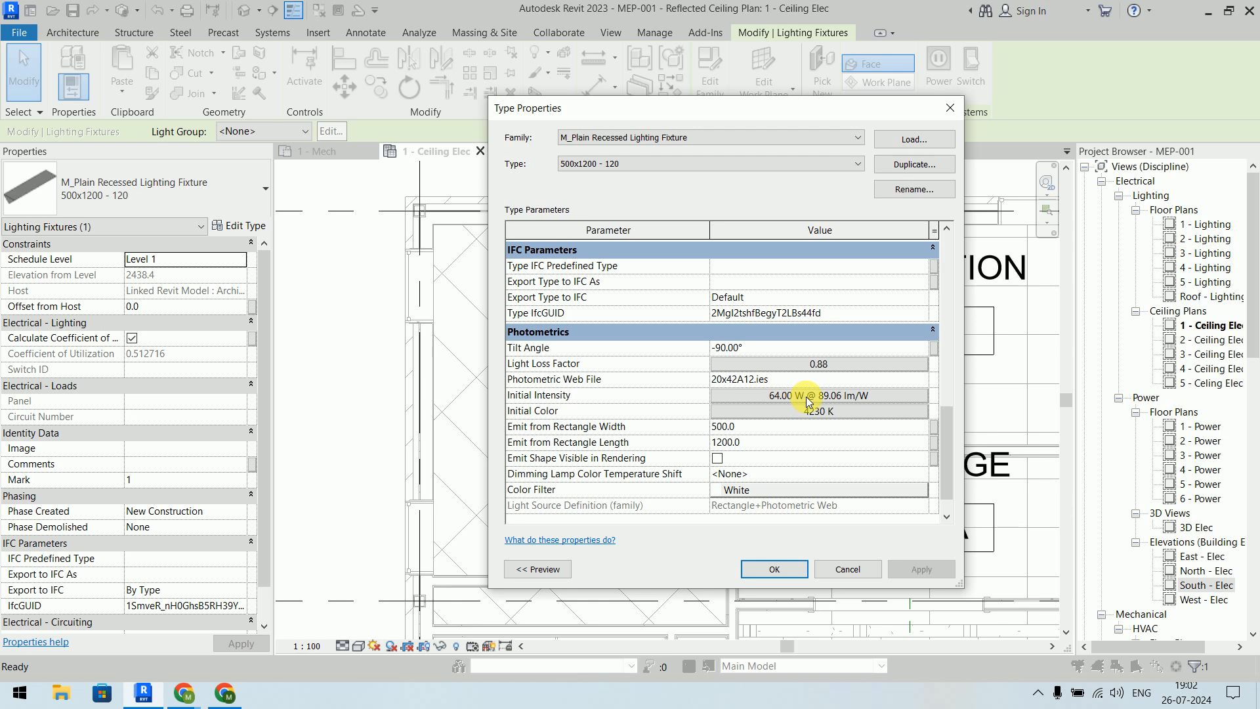
pyautogui.click(776, 569)
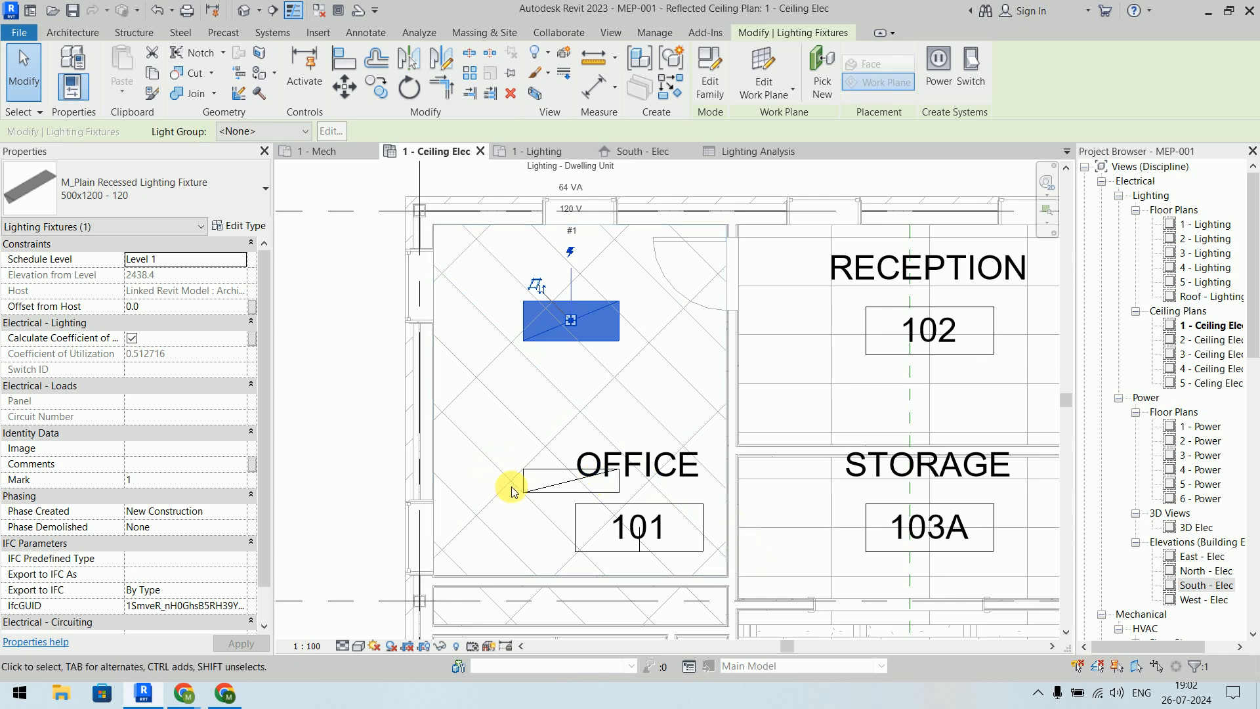
# Step: Change the lower fixture in Office 101 to type 500x1200 - 120
pyautogui.click(534, 484)
pyautogui.click(175, 189)
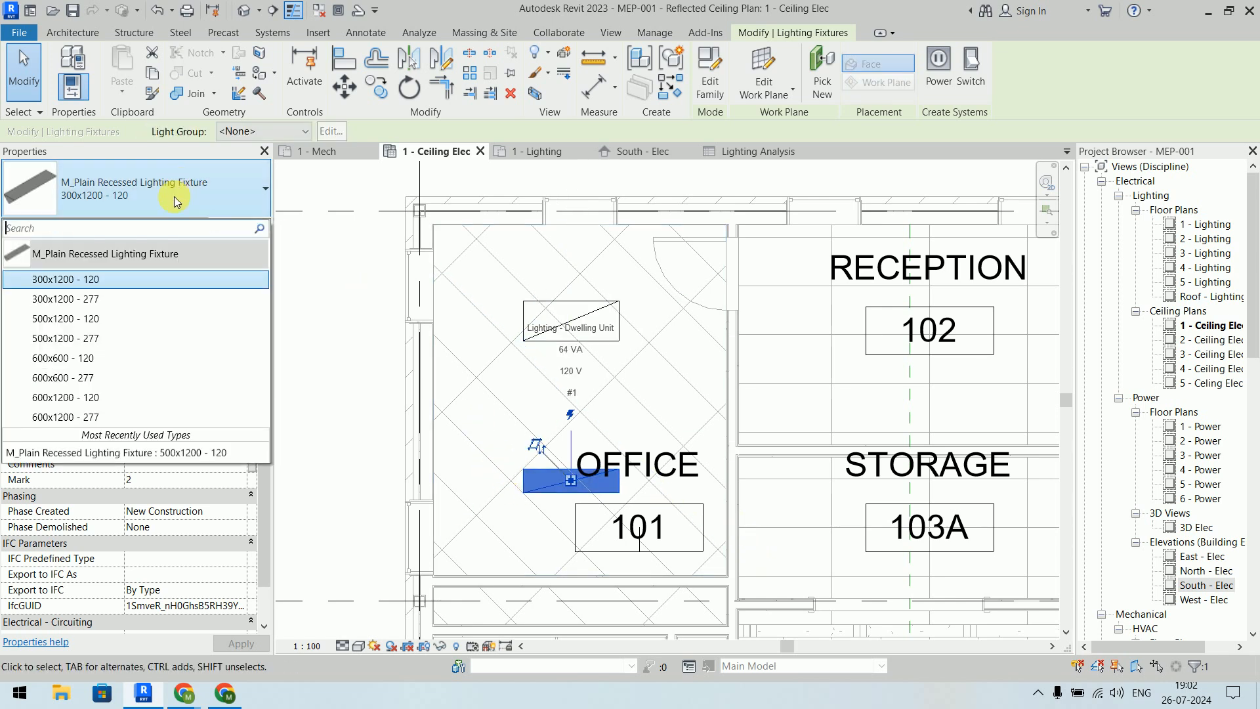
pyautogui.click(131, 322)
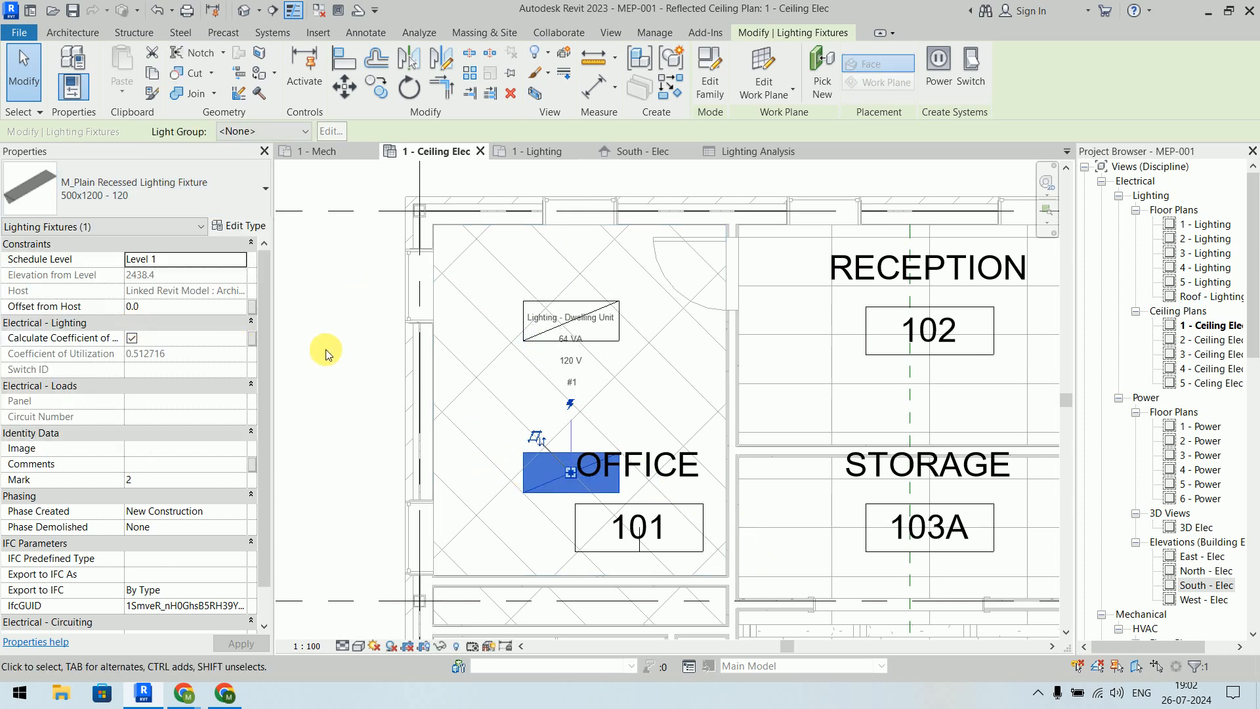
pyautogui.click(328, 349)
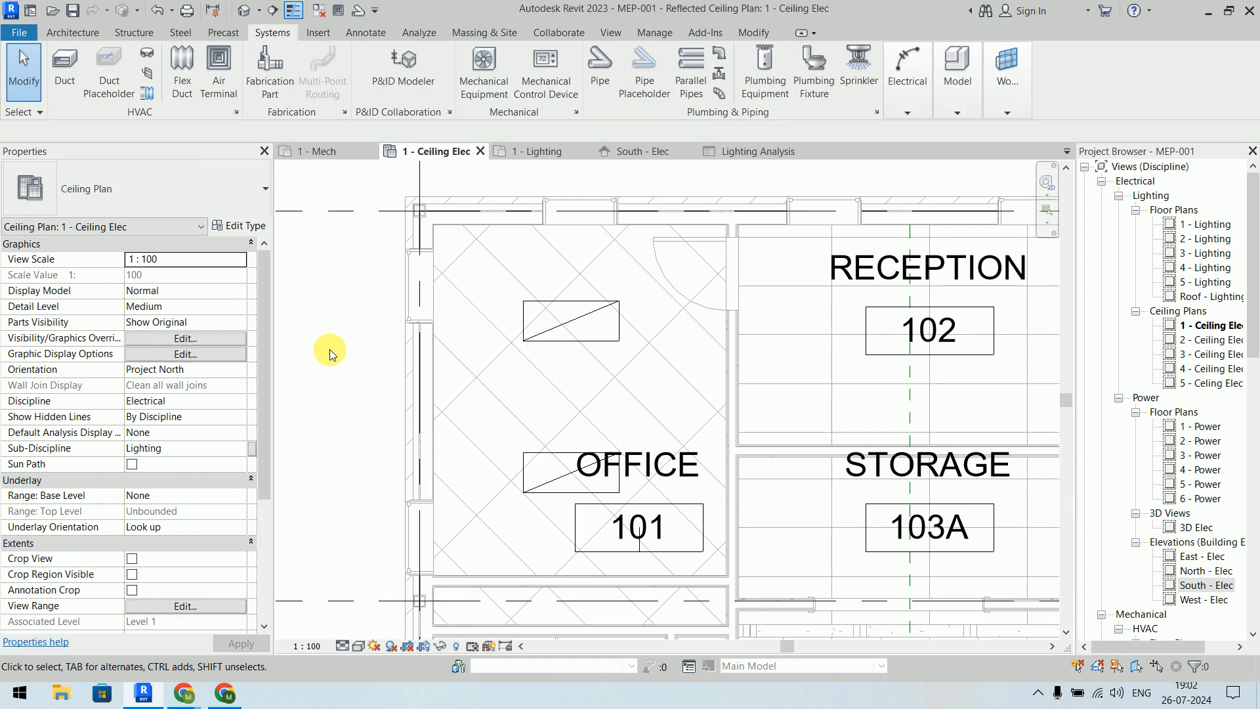
# Step: Check Office 101's average estimated illumination in the space properties and in the Lighting Analysis schedule
pyautogui.click(539, 360)
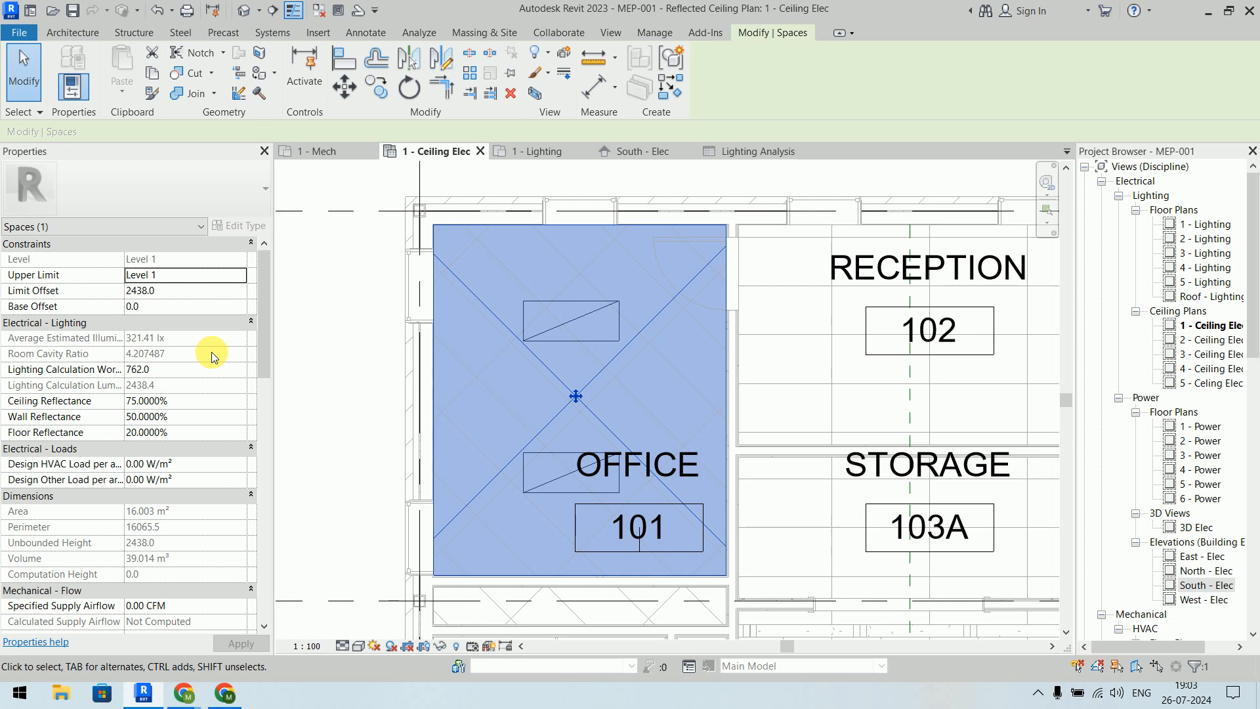
pyautogui.click(325, 353)
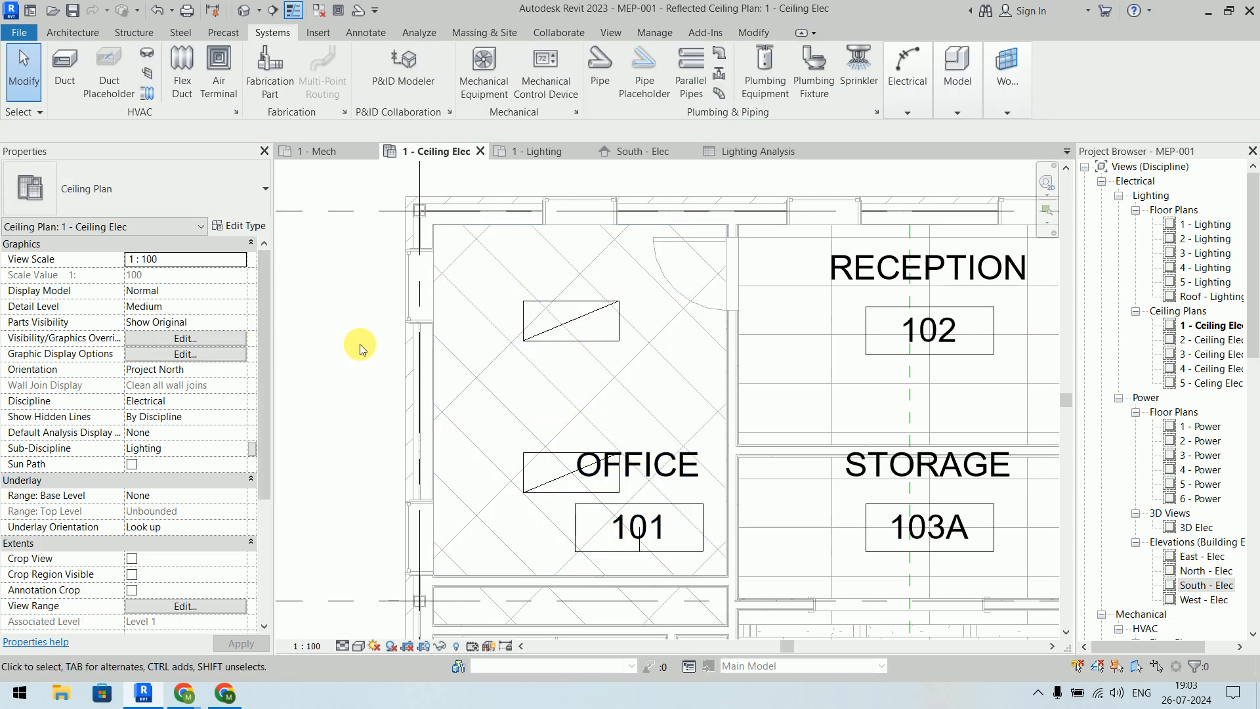
pyautogui.click(746, 151)
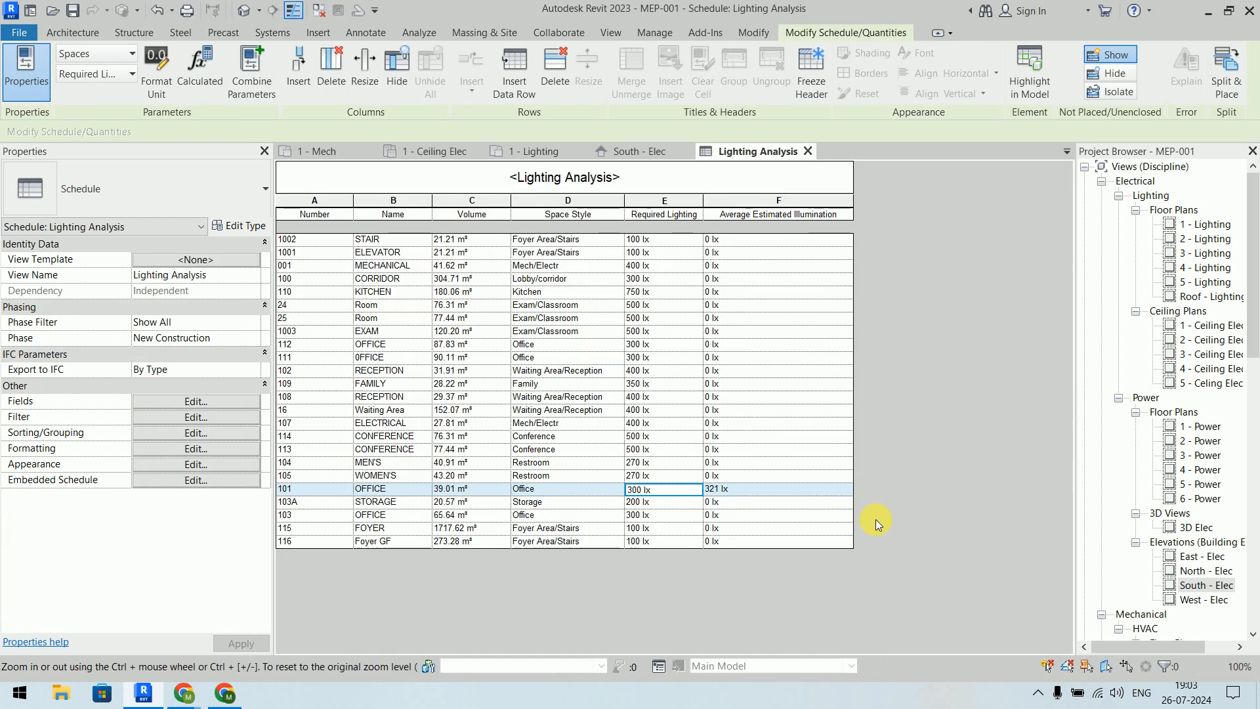
pyautogui.click(742, 489)
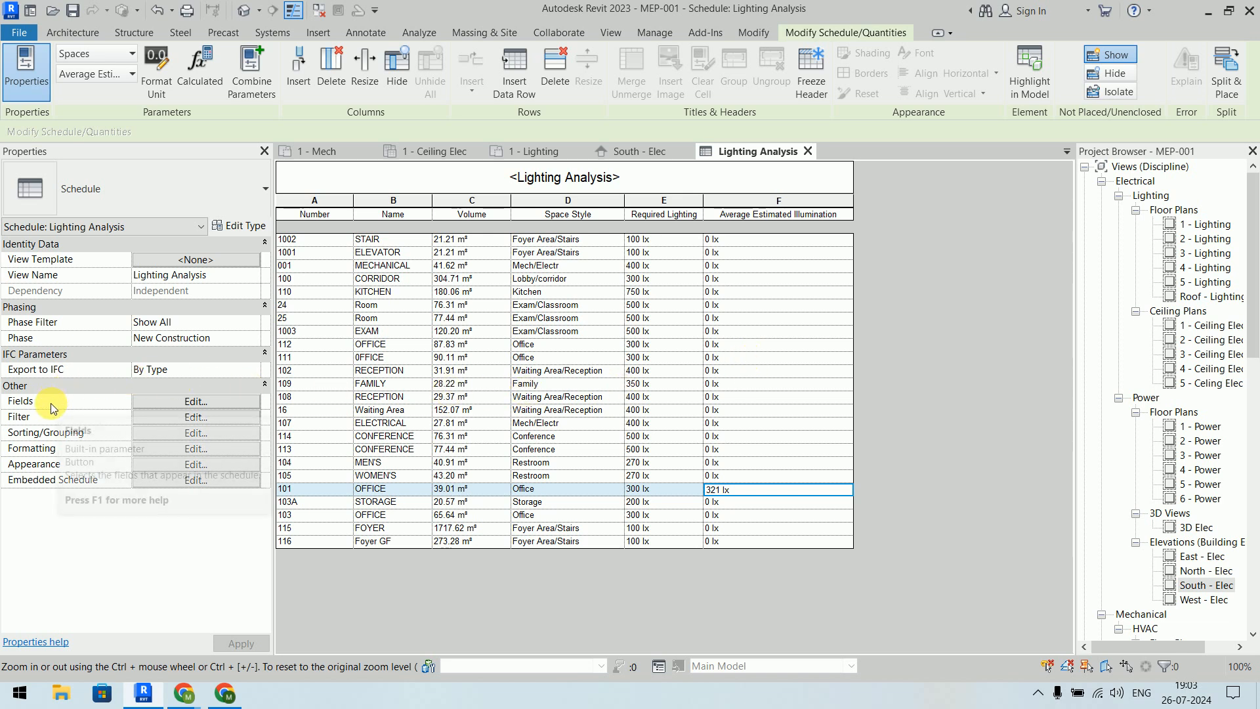
# Step: Create a calculated value named Difference in the Lighting Analysis schedule, with discipline Electrical and type Illuminance
pyautogui.click(211, 400)
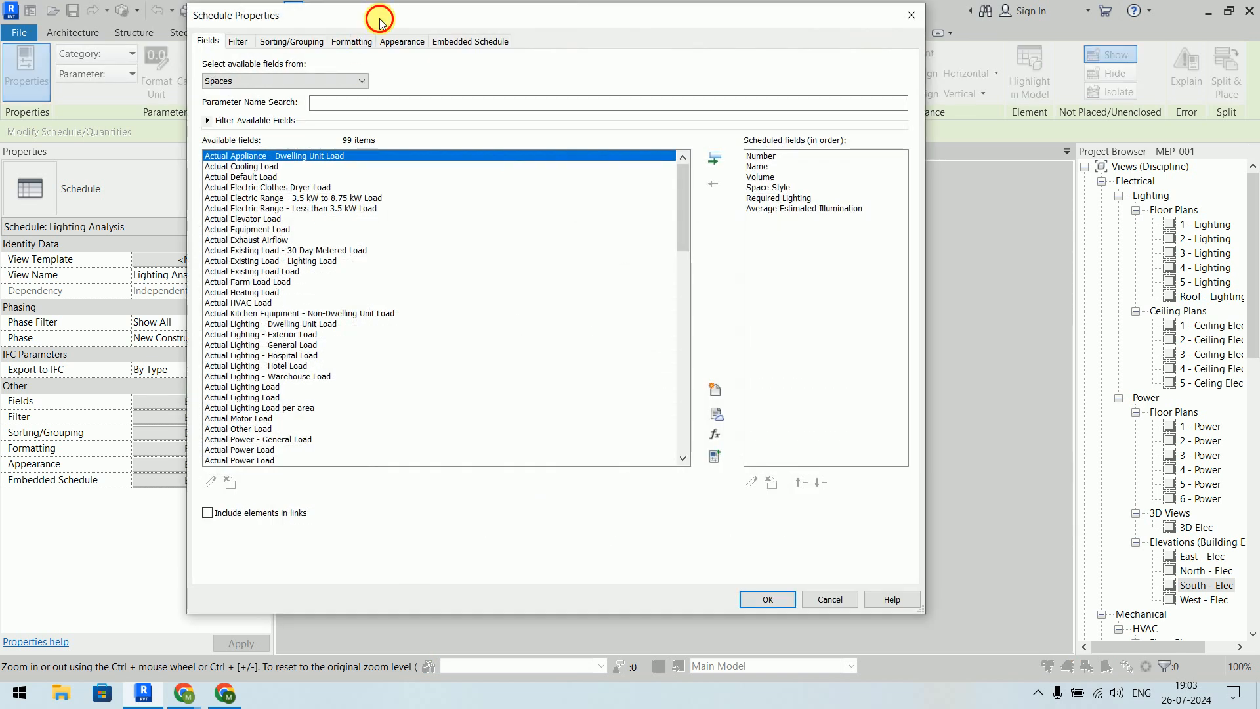
pyautogui.moveTo(380, 11); pyautogui.dragTo(282, 38)
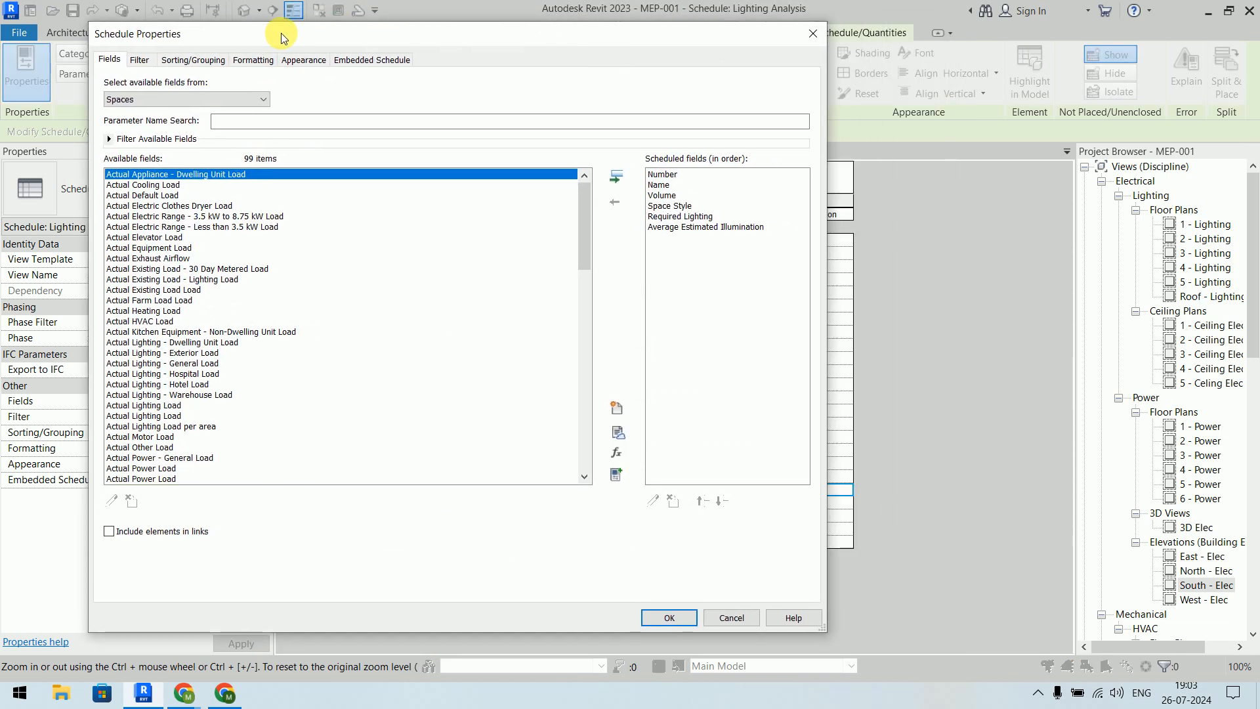
pyautogui.click(620, 453)
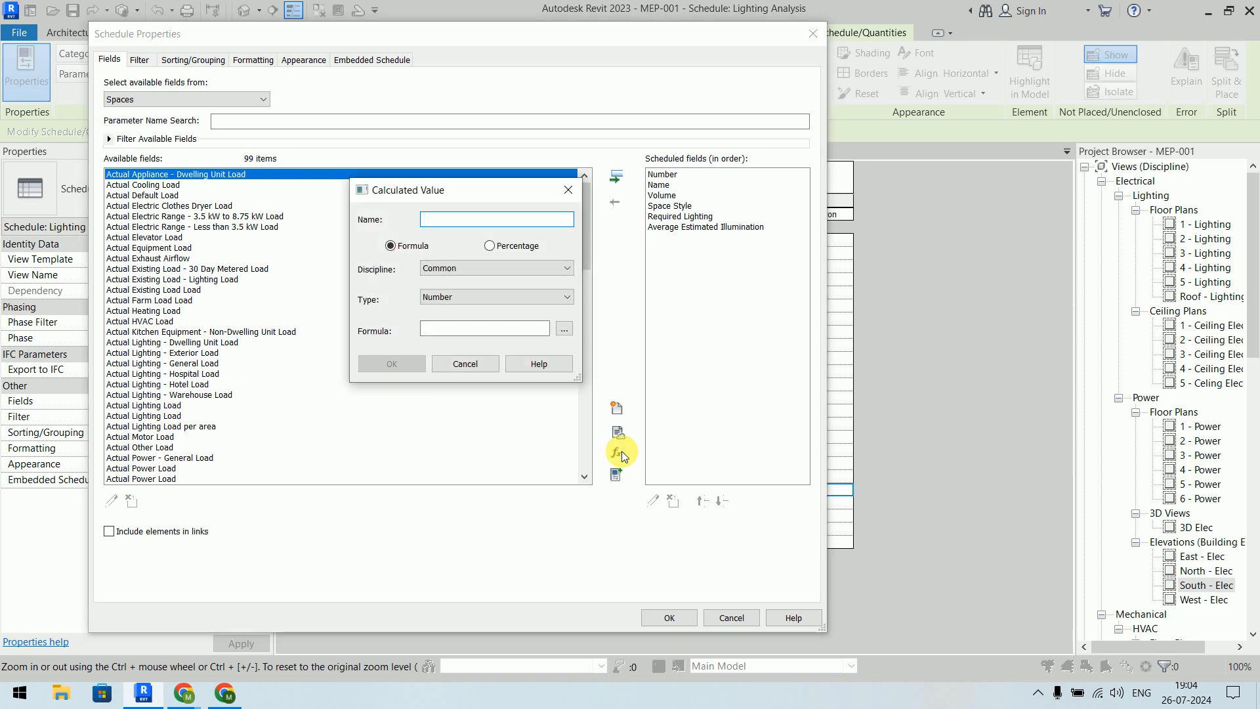
pyautogui.moveTo(428, 189); pyautogui.dragTo(372, 272)
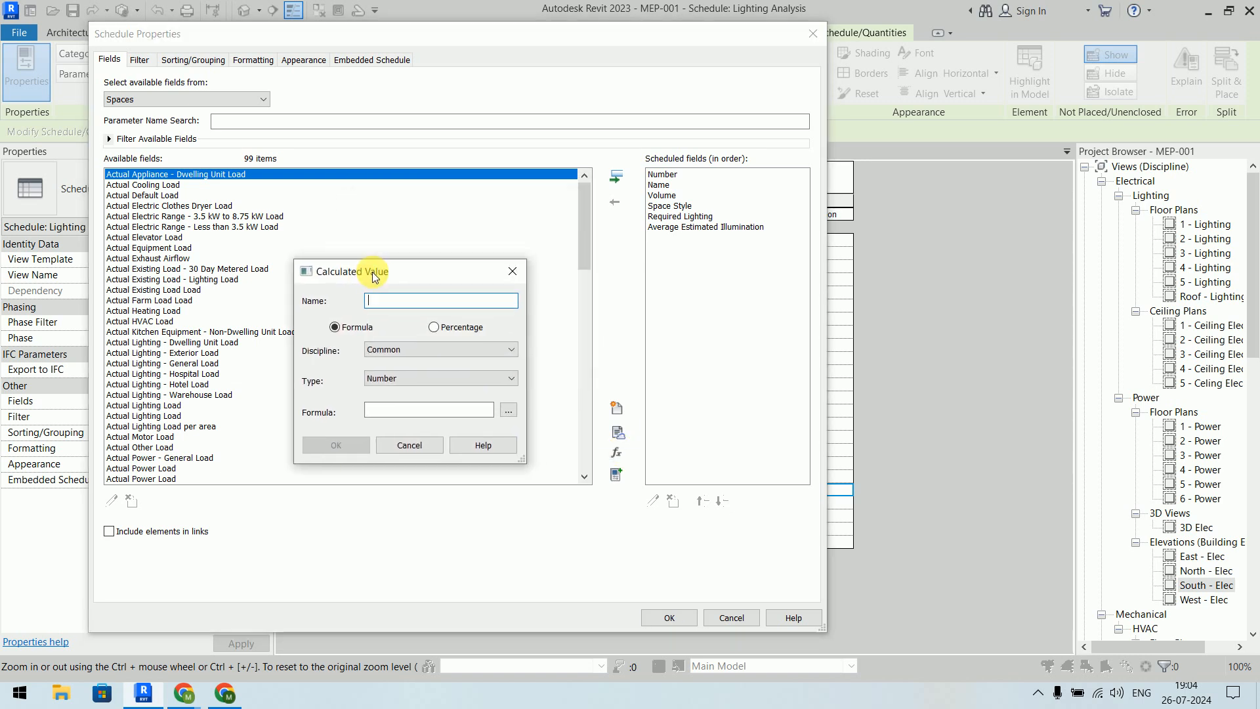
pyautogui.write('Diff')
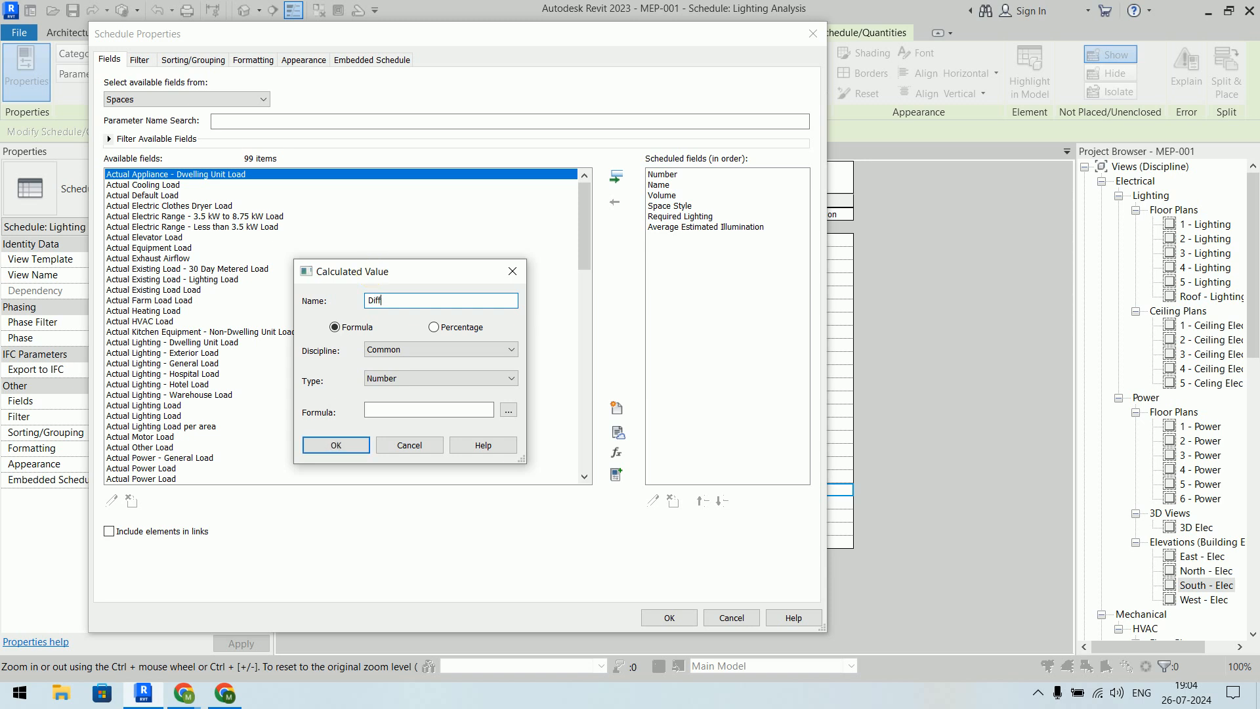
pyautogui.write('erence')
pyautogui.click(406, 350)
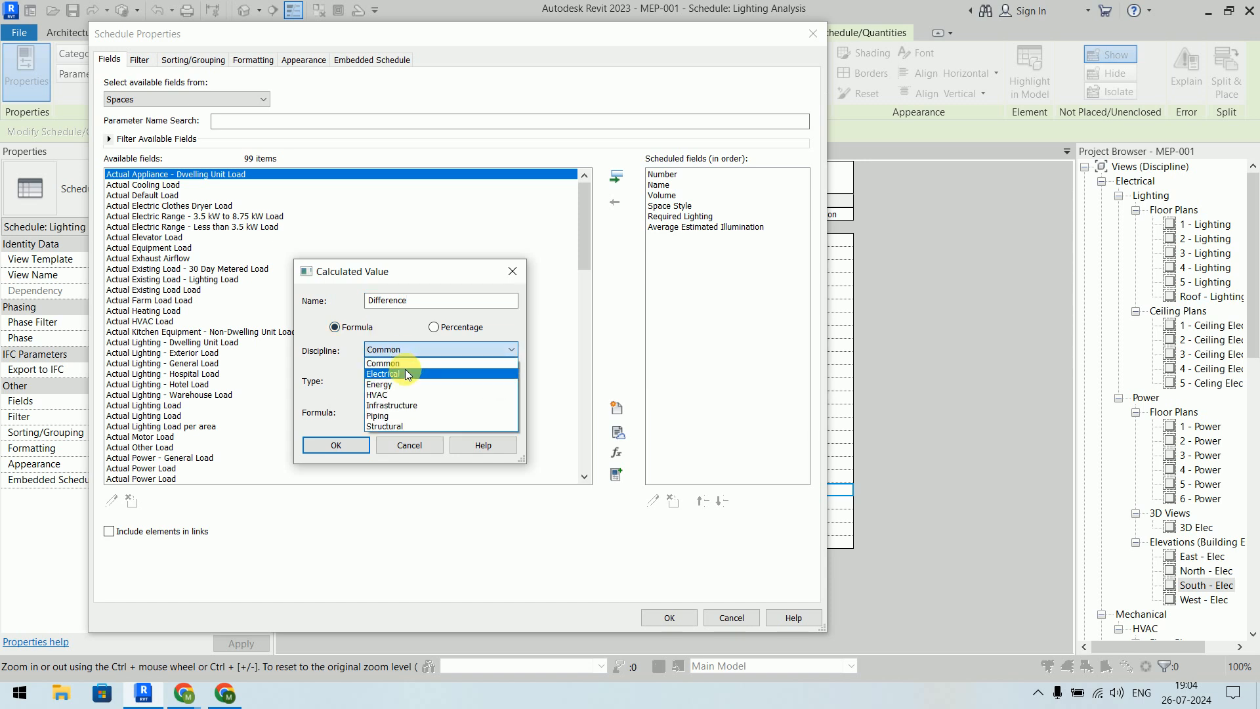
pyautogui.click(405, 373)
pyautogui.click(408, 379)
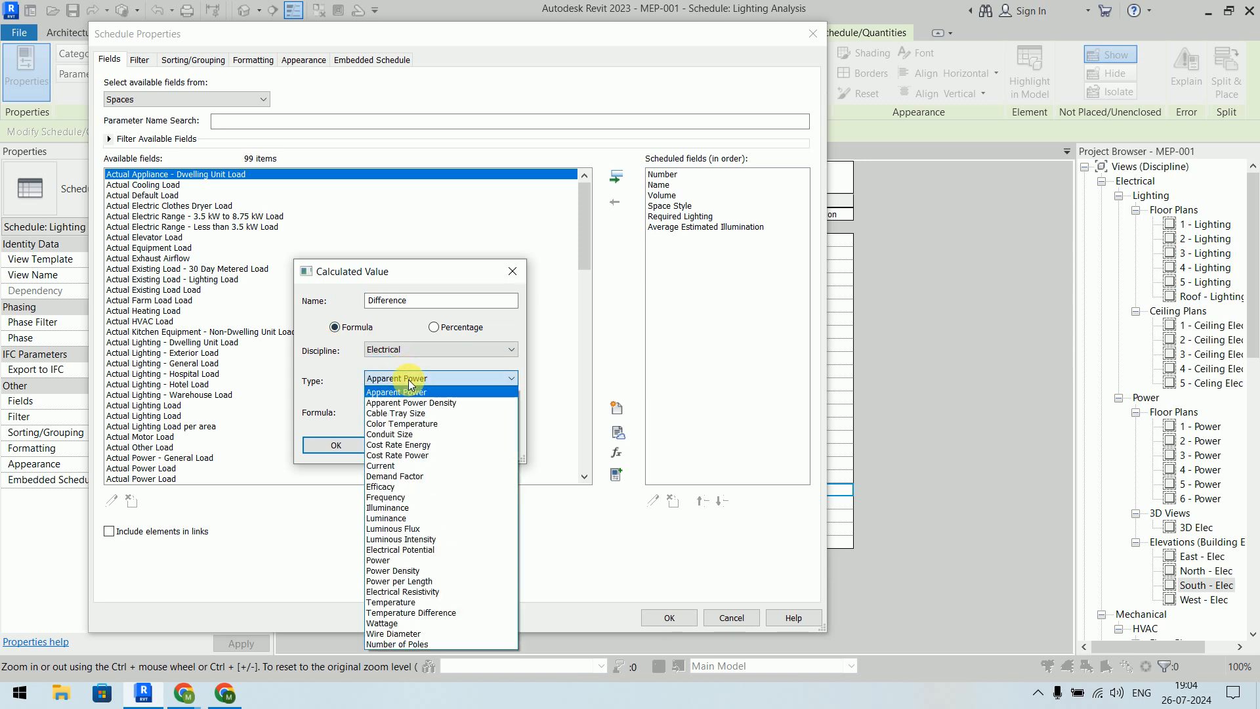
pyautogui.click(420, 508)
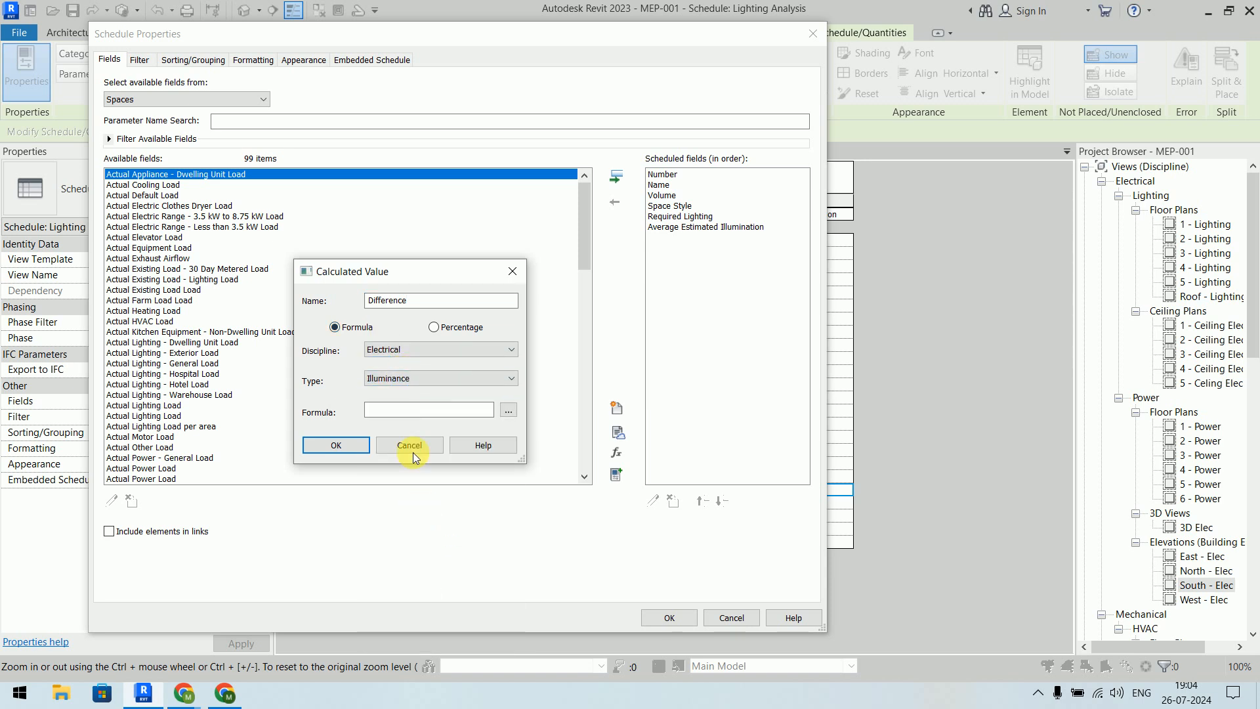
# Step: Set the Difference formula to Required Lighting-Average Estimated Illumination, apply the new field, and check Office 101's difference in the schedule
pyautogui.click(511, 409)
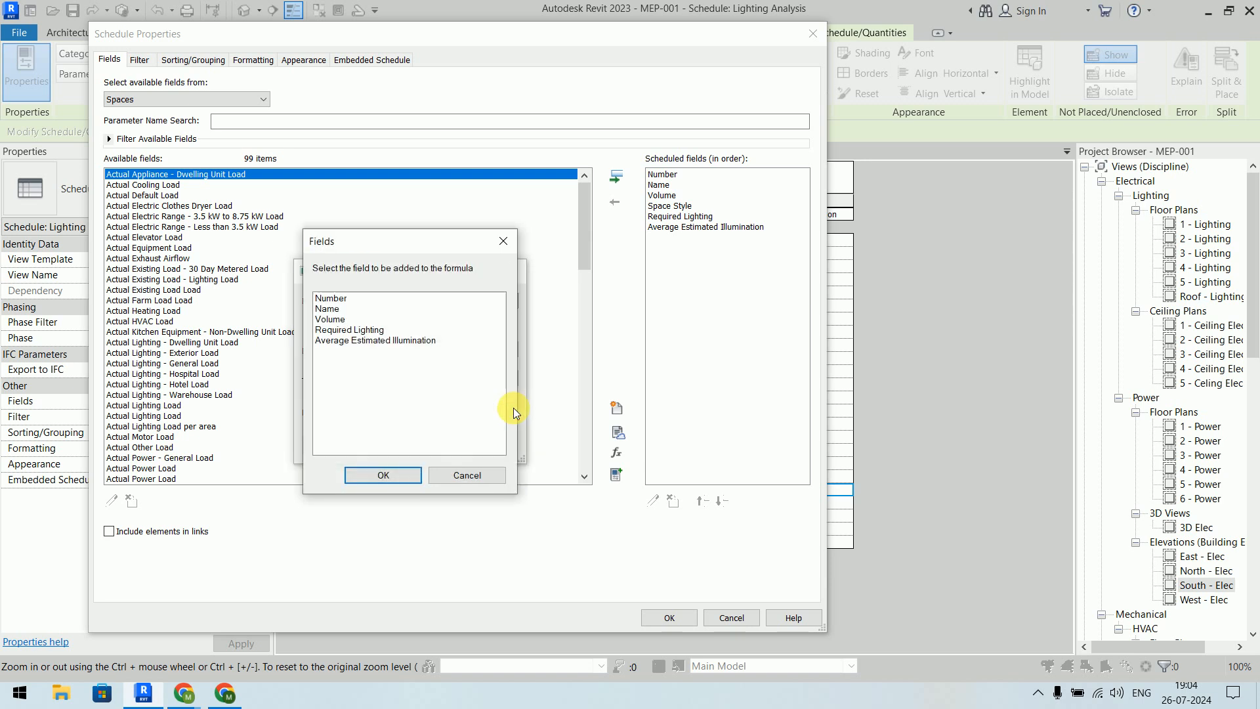
pyautogui.click(359, 329)
pyautogui.click(406, 478)
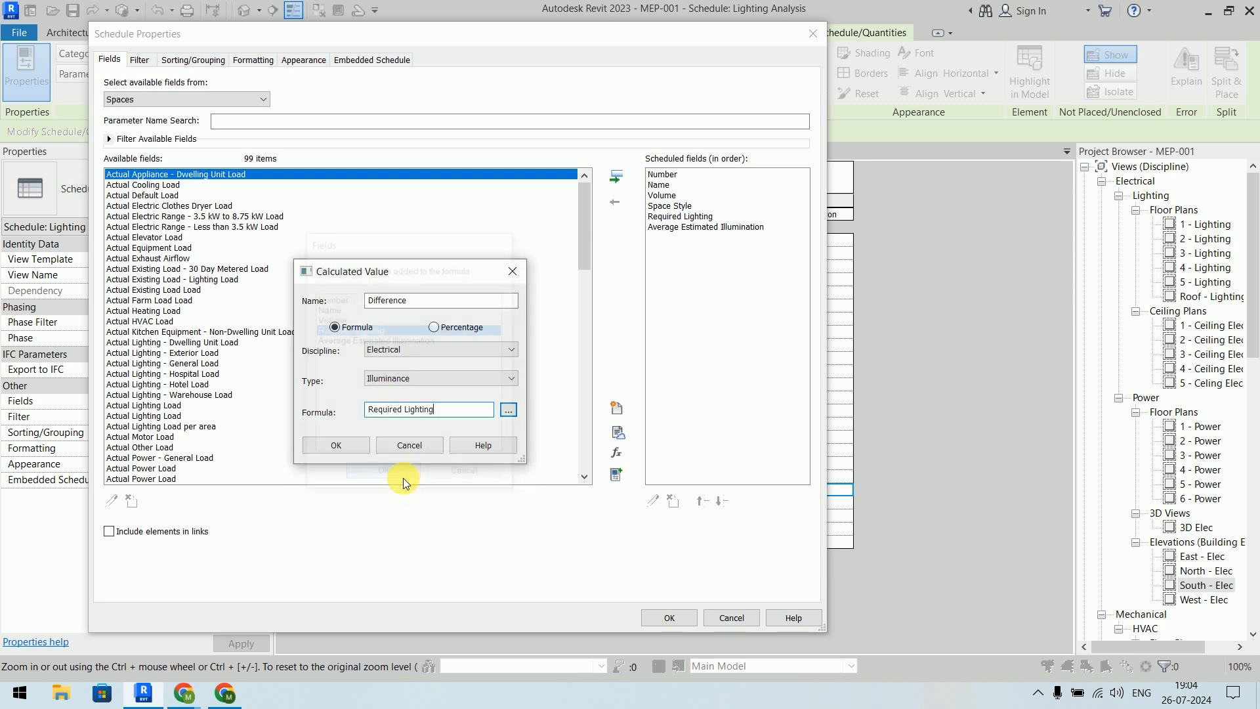
pyautogui.write('-')
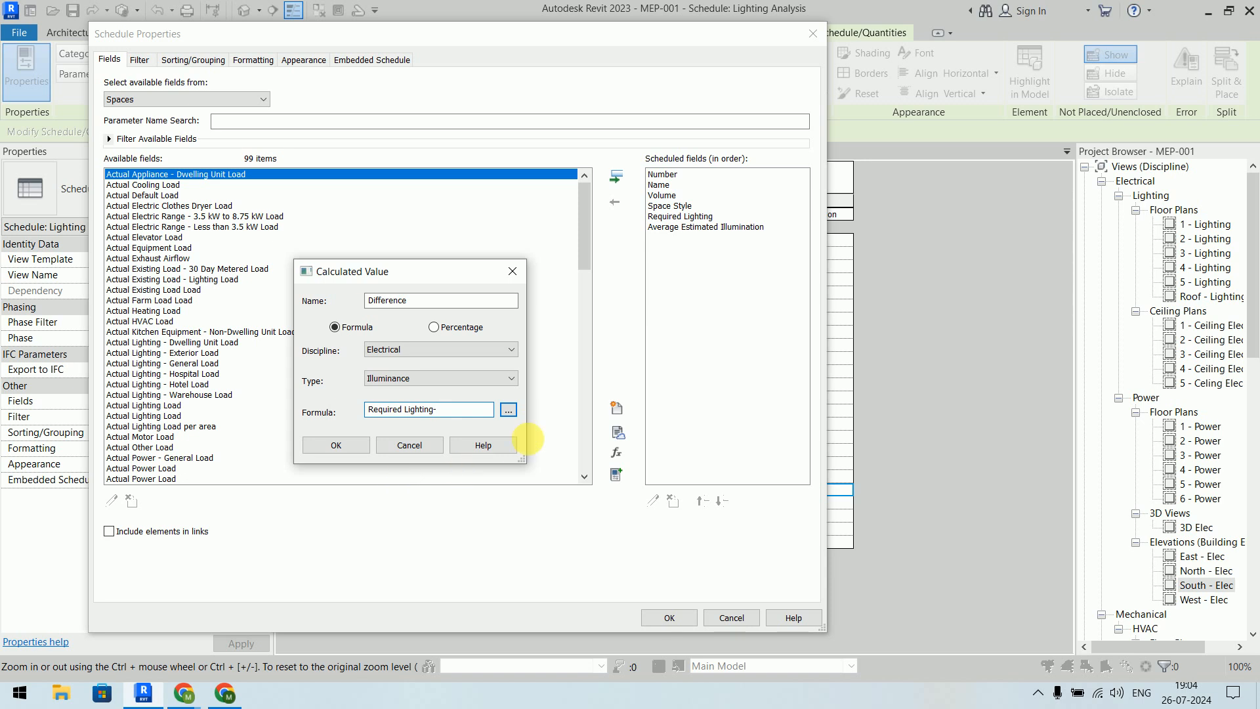
pyautogui.click(508, 410)
pyautogui.click(395, 340)
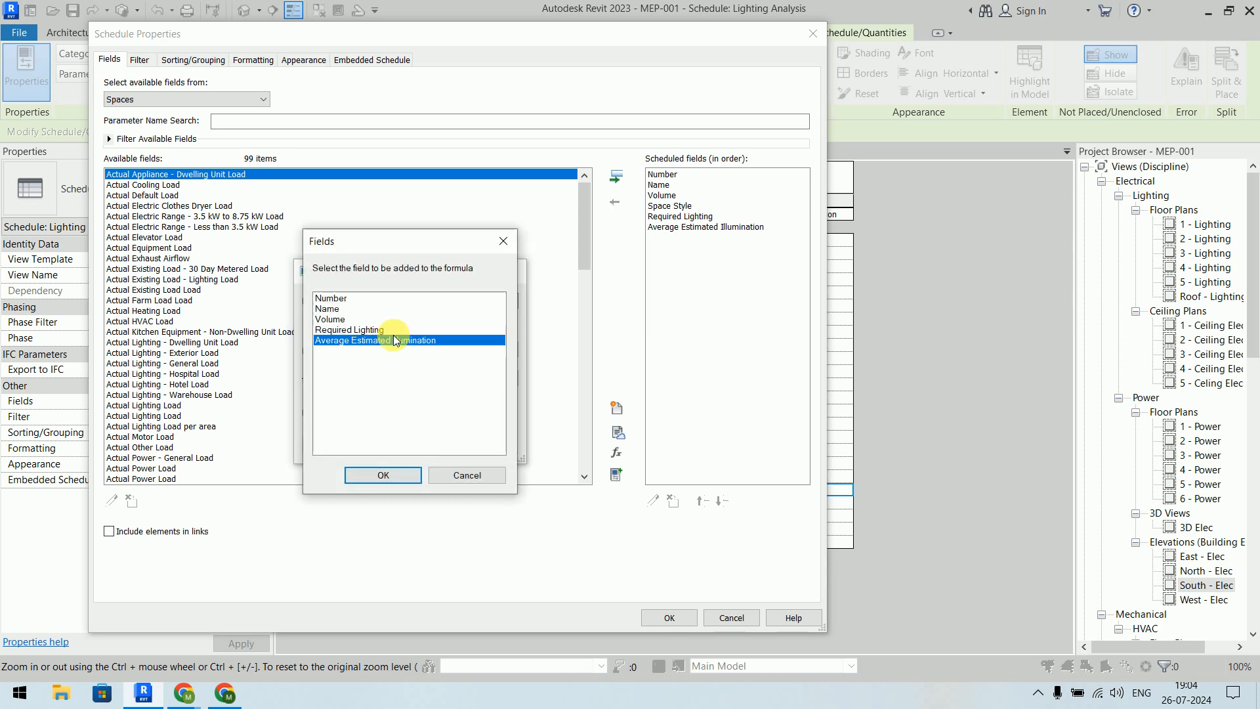
pyautogui.click(411, 476)
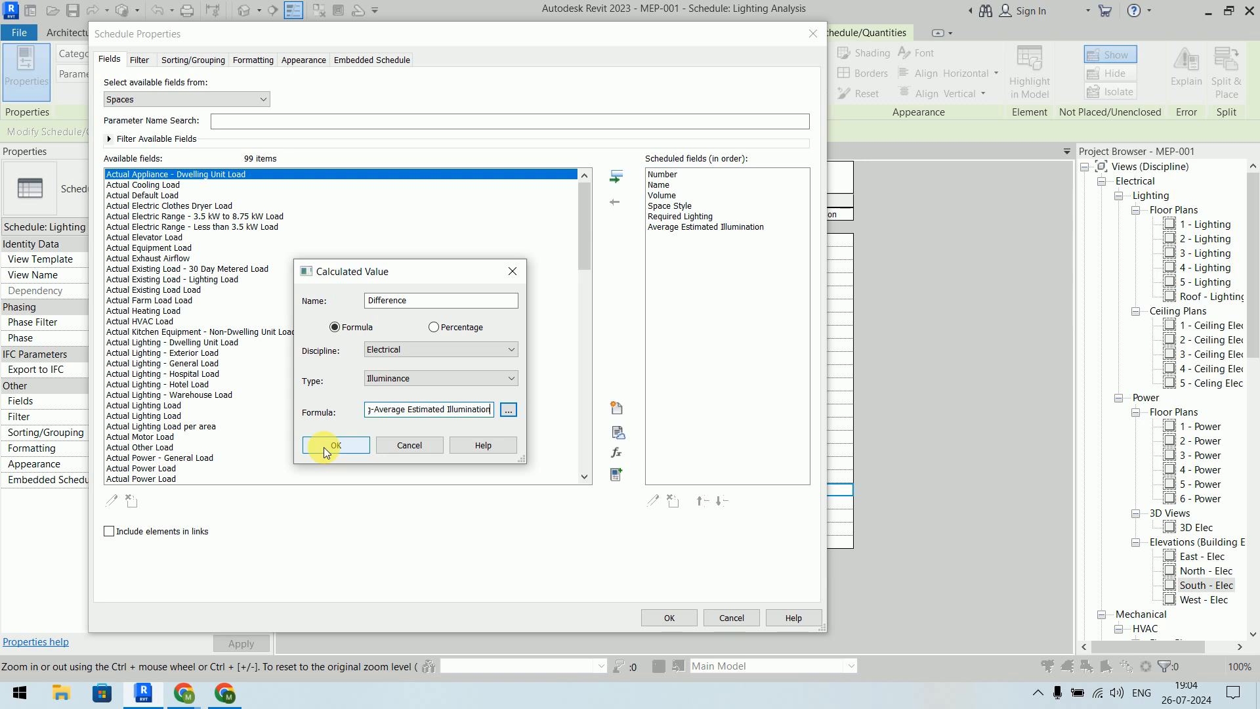
pyautogui.click(325, 446)
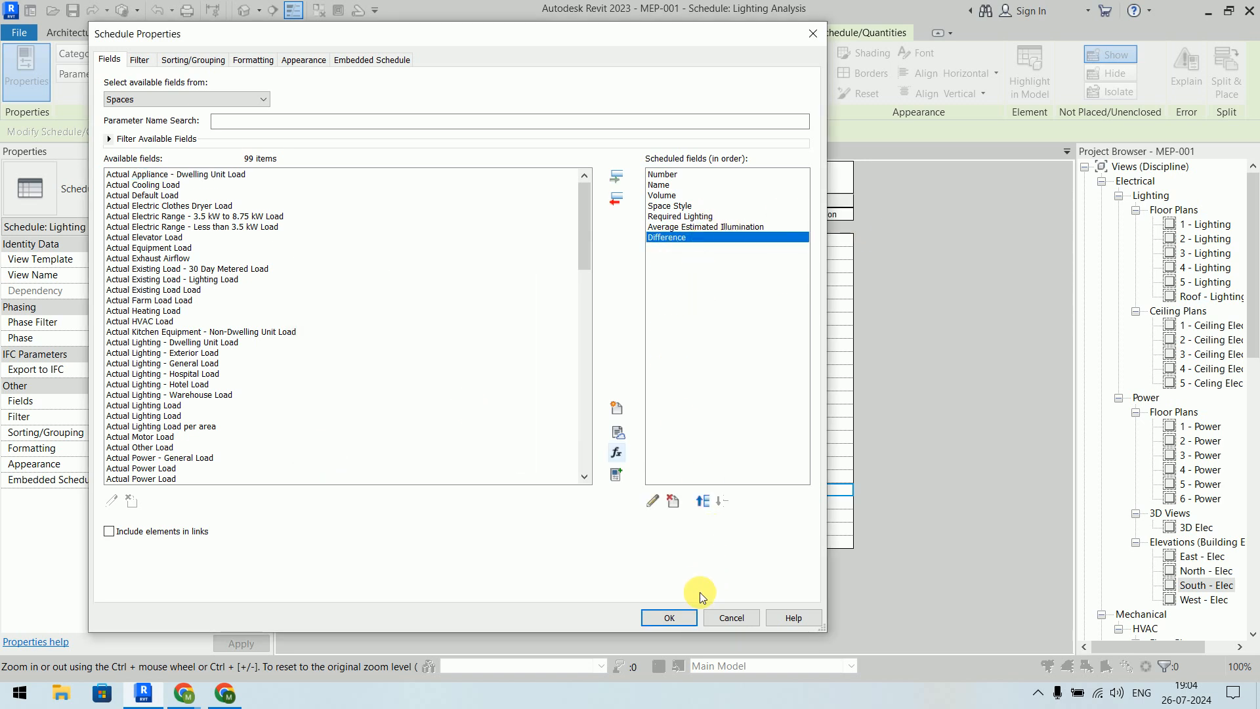
pyautogui.click(676, 617)
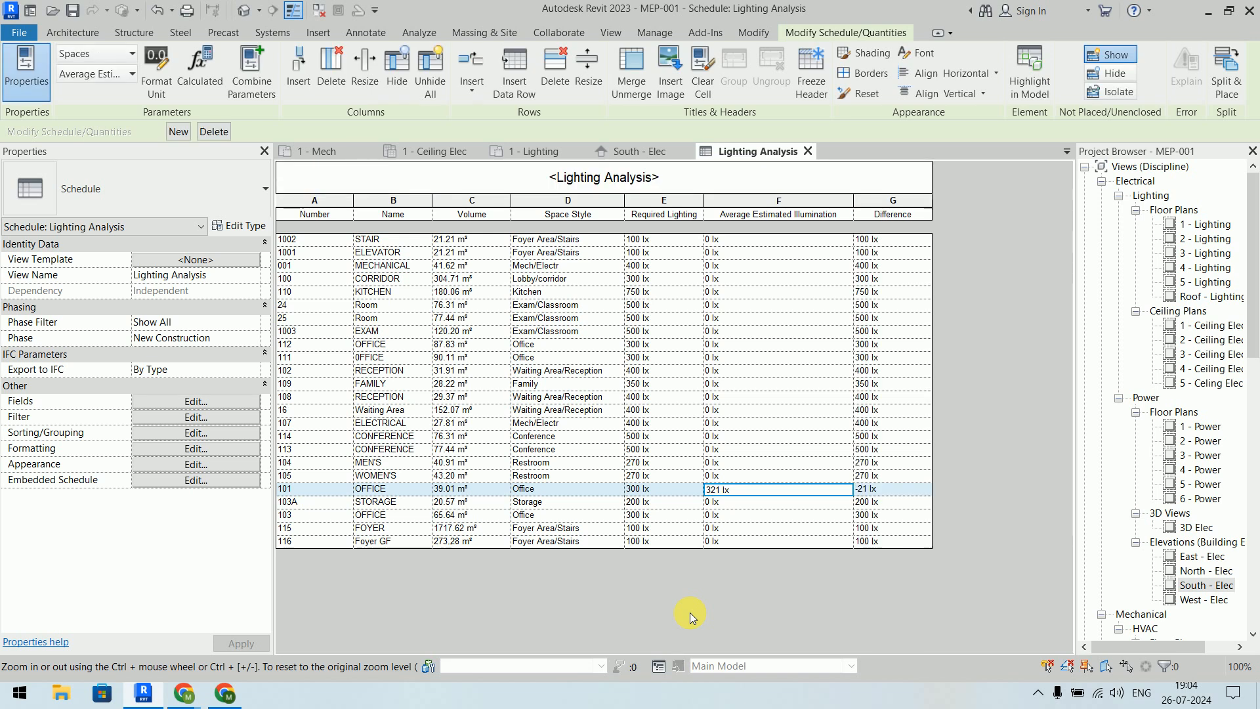
pyautogui.click(656, 487)
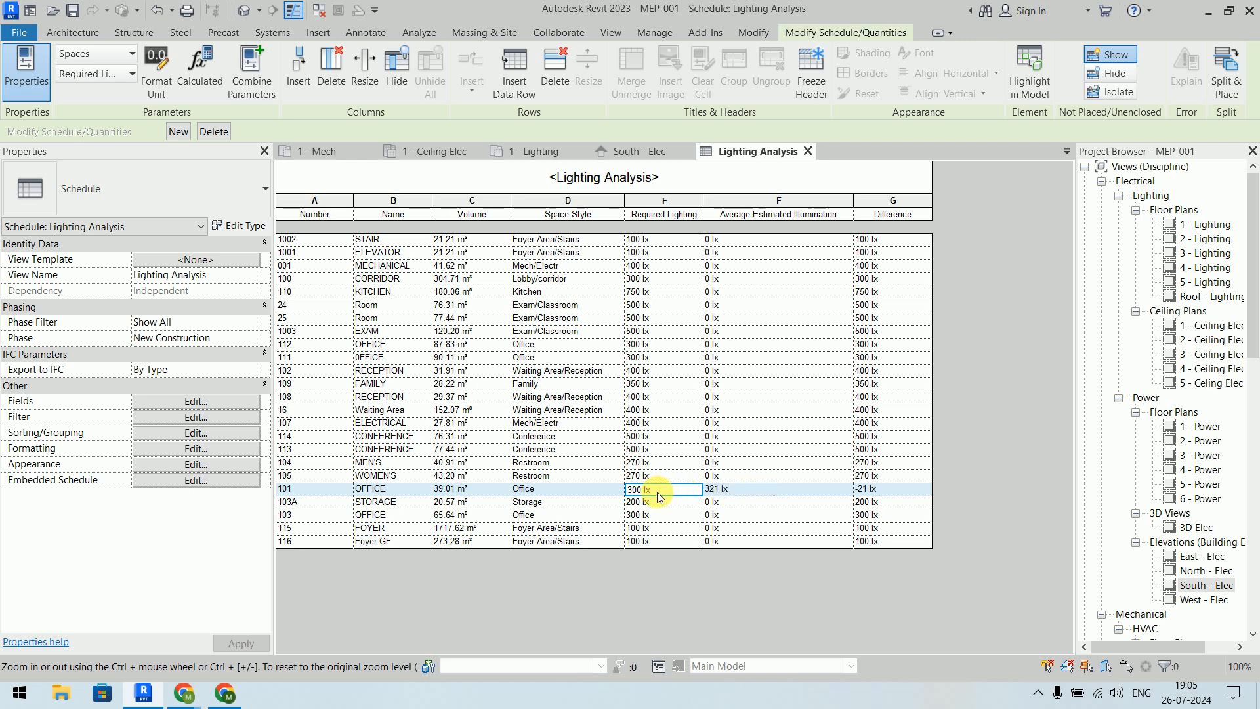
pyautogui.click(894, 493)
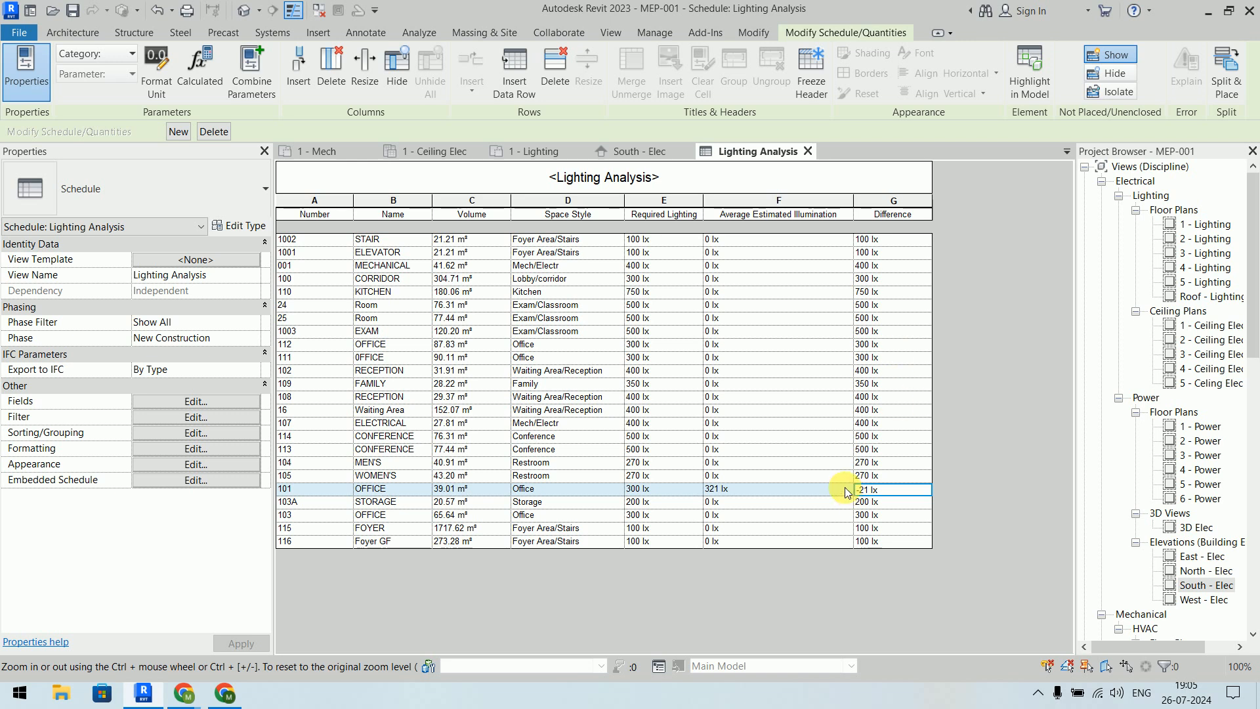
# Step: Define a conditional format for the Difference field with the test Not Between -25 lx and 25 lx
pyautogui.click(170, 401)
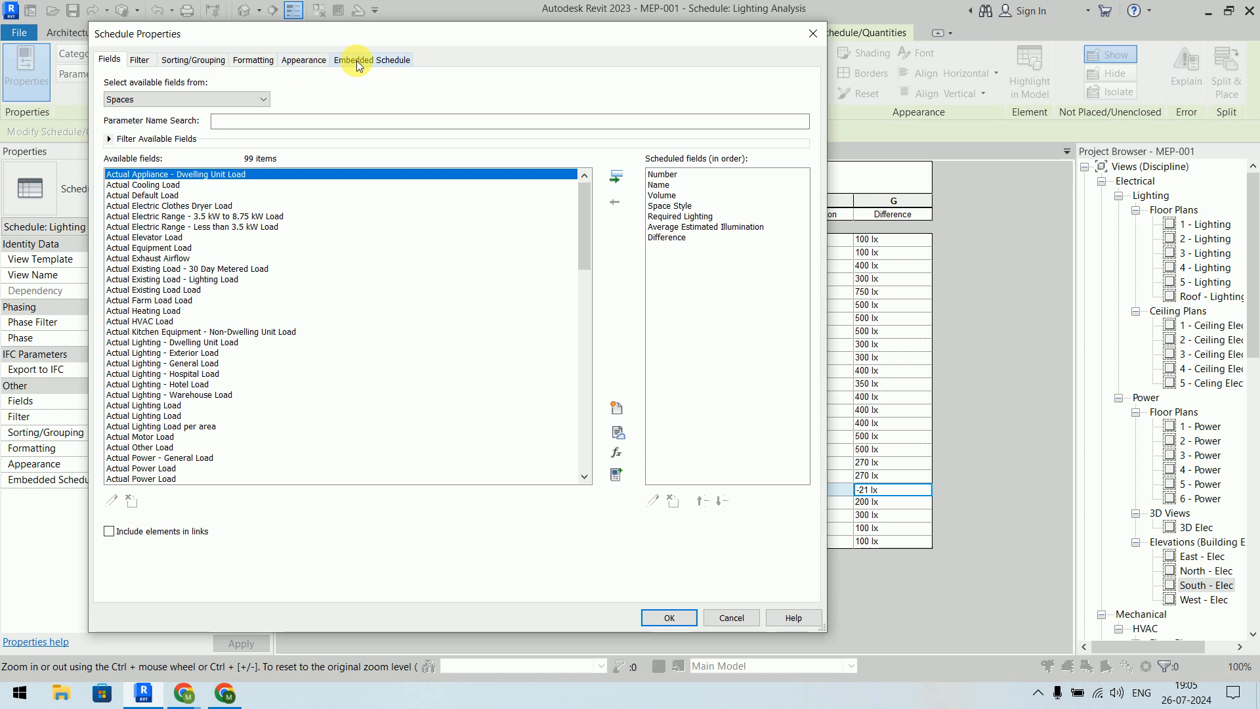
pyautogui.click(270, 62)
pyautogui.click(263, 62)
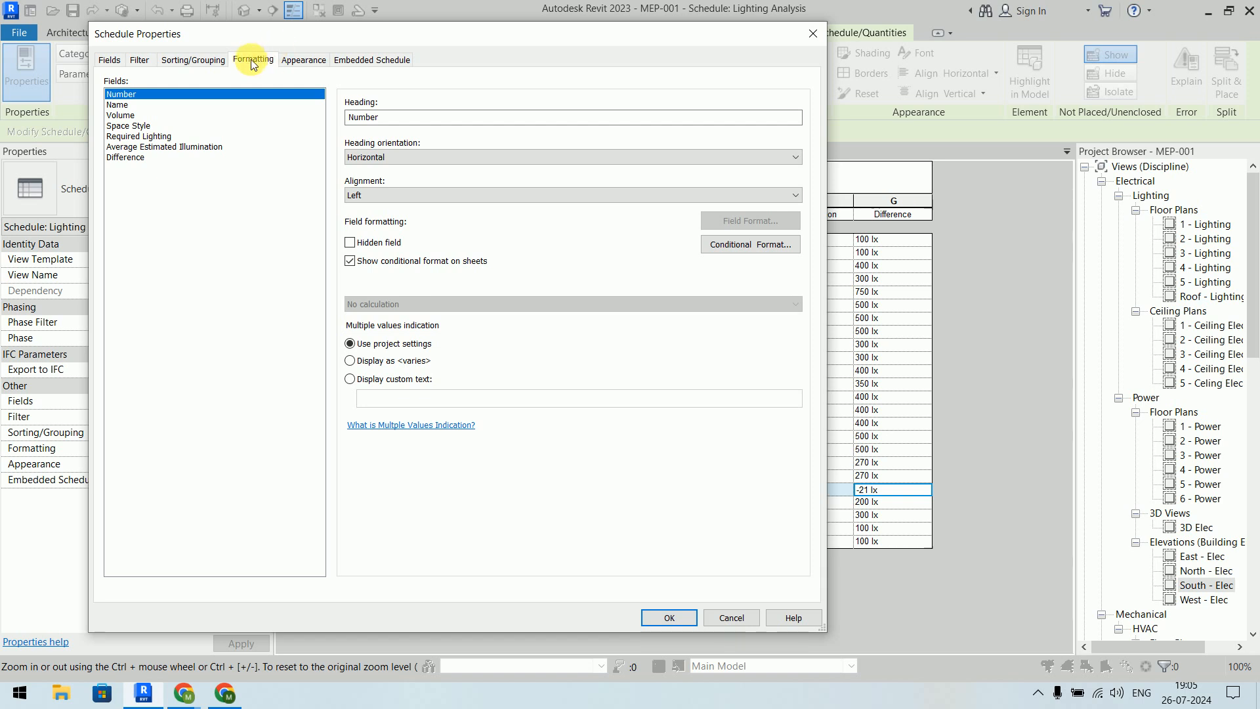
pyautogui.click(143, 160)
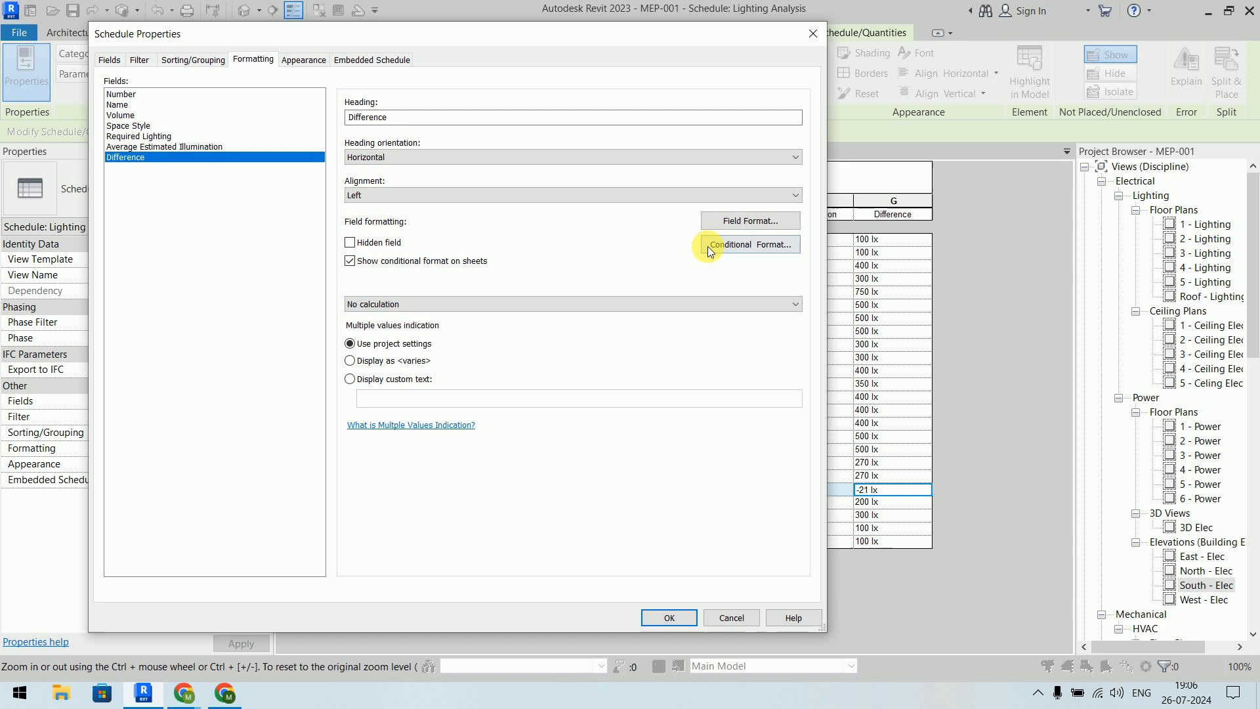
pyautogui.click(747, 244)
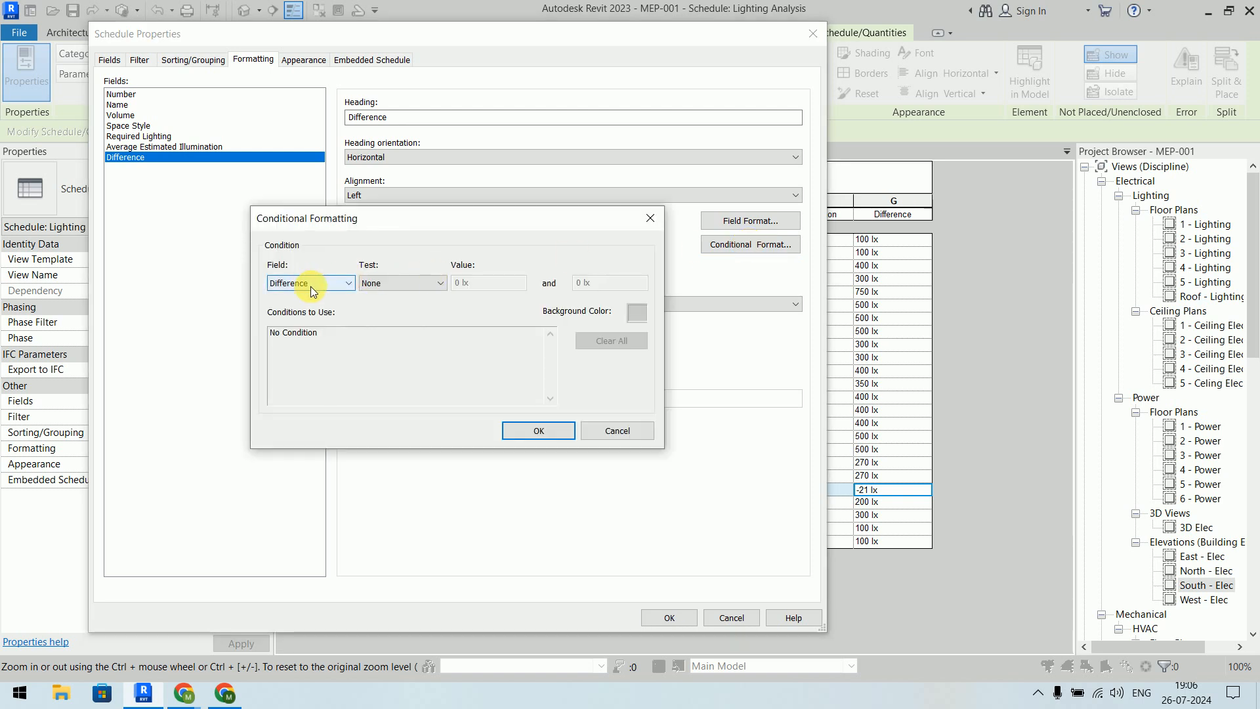
pyautogui.click(420, 286)
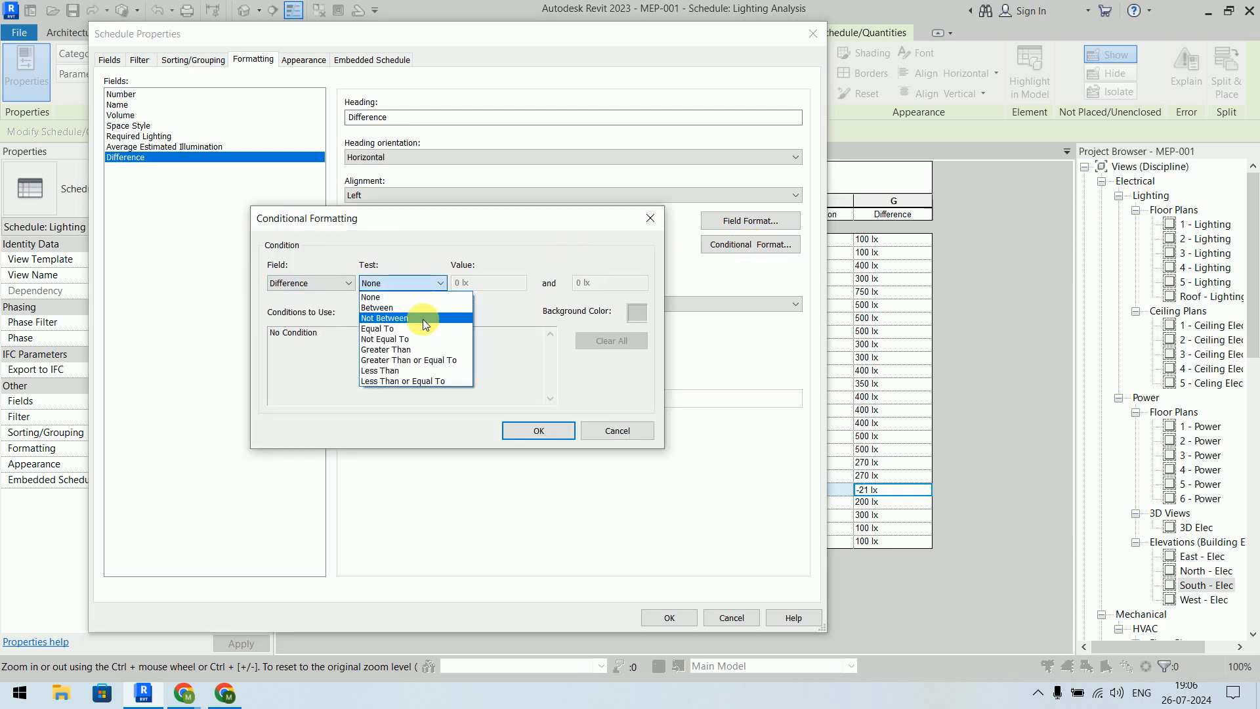
pyautogui.click(423, 319)
pyautogui.moveTo(511, 284); pyautogui.dragTo(435, 282)
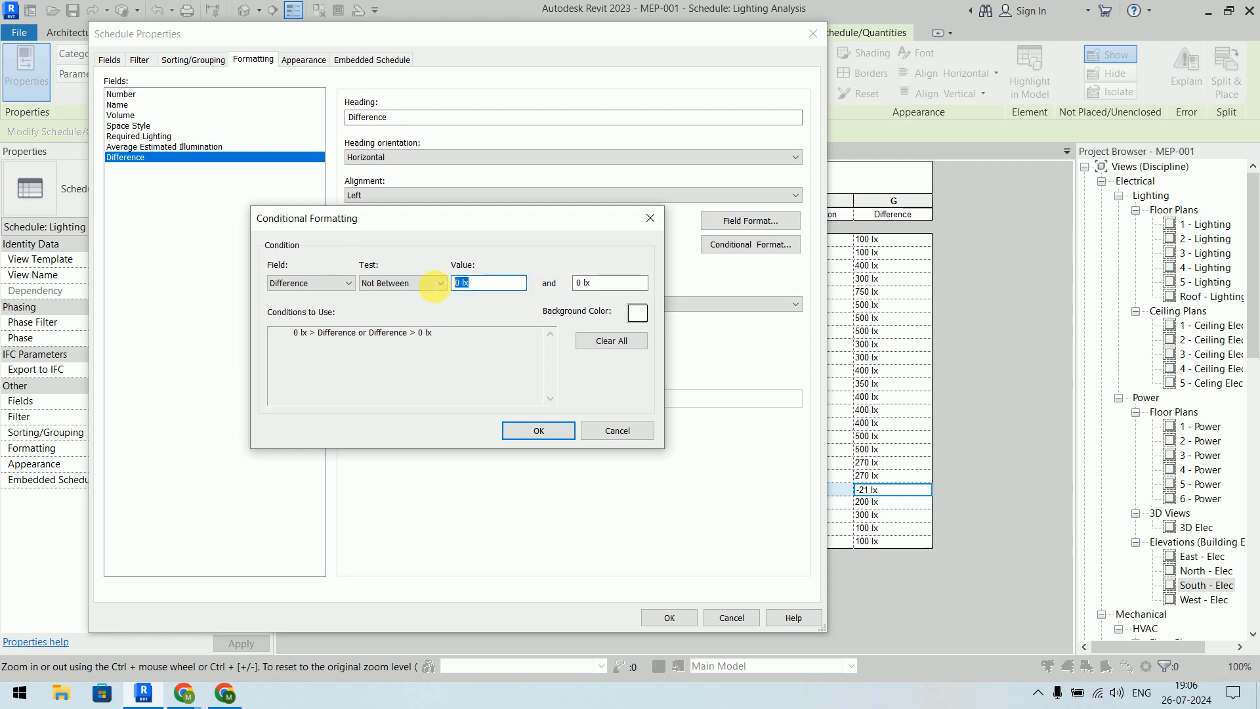
pyautogui.write('-25')
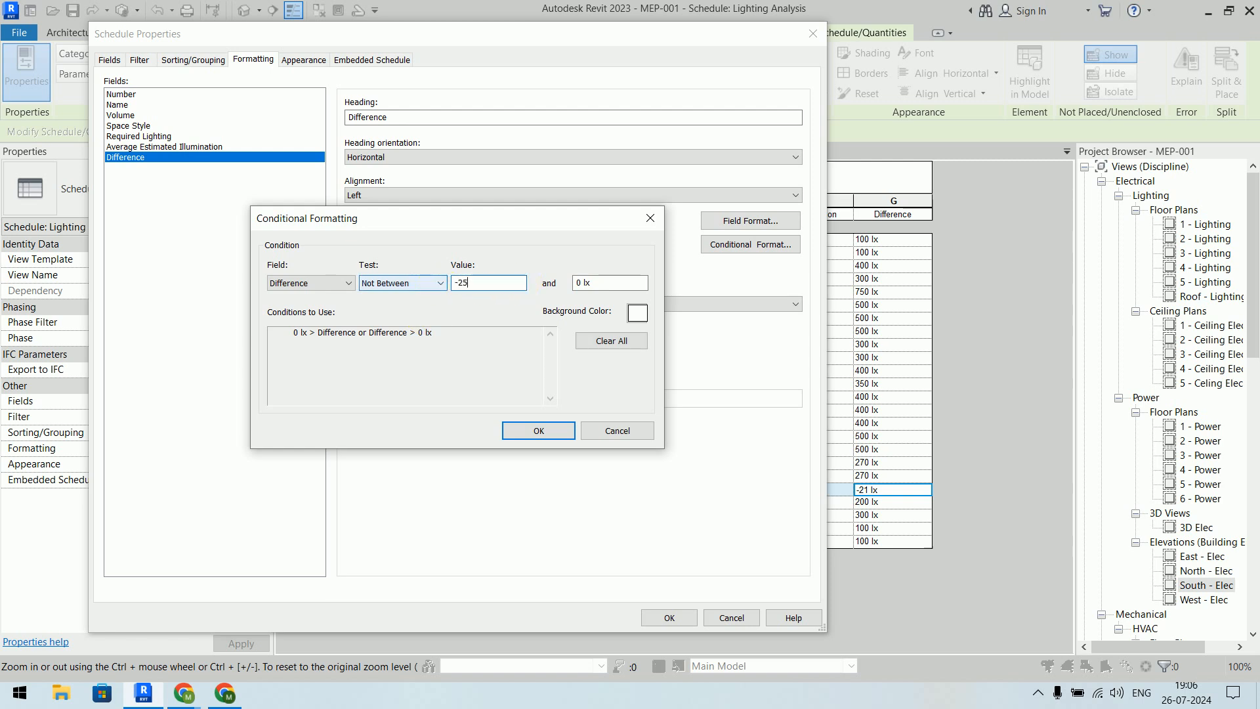
pyautogui.moveTo(620, 287); pyautogui.dragTo(564, 283)
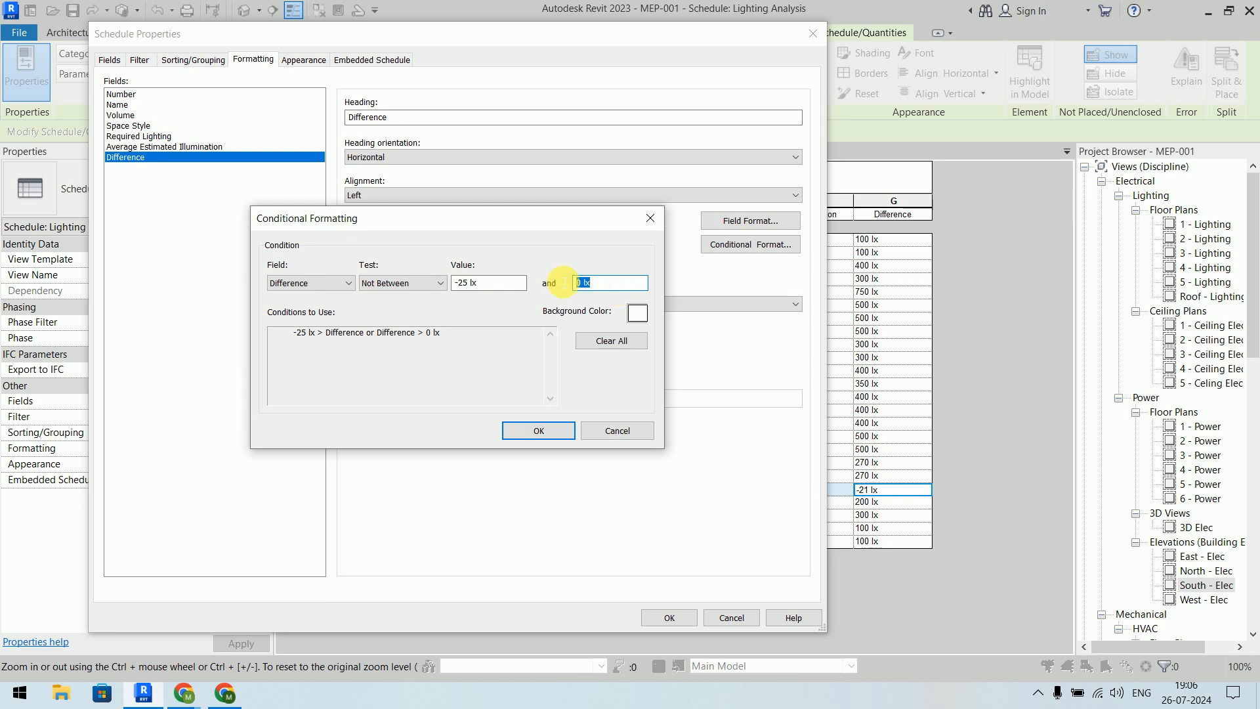
pyautogui.write('25')
pyautogui.click(496, 284)
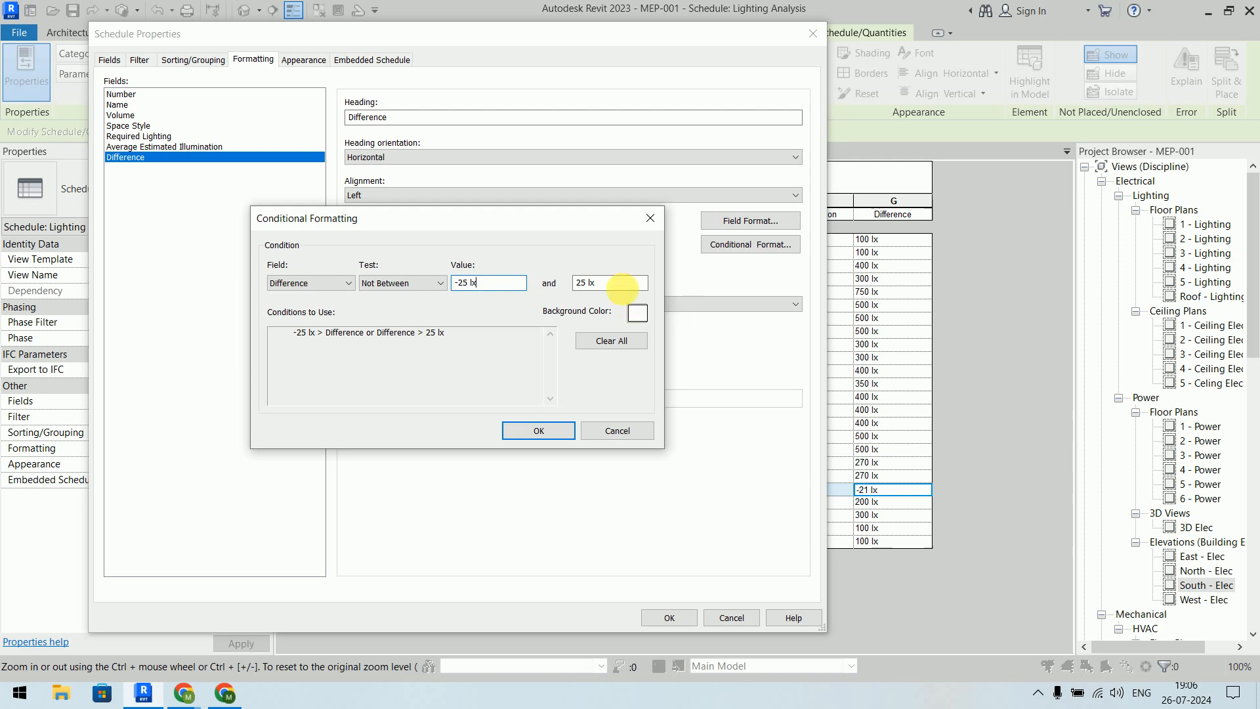
# Step: Set the condition's background color to RGB 255-128-128, apply the formatting, and review the Difference column in the schedule
pyautogui.click(640, 316)
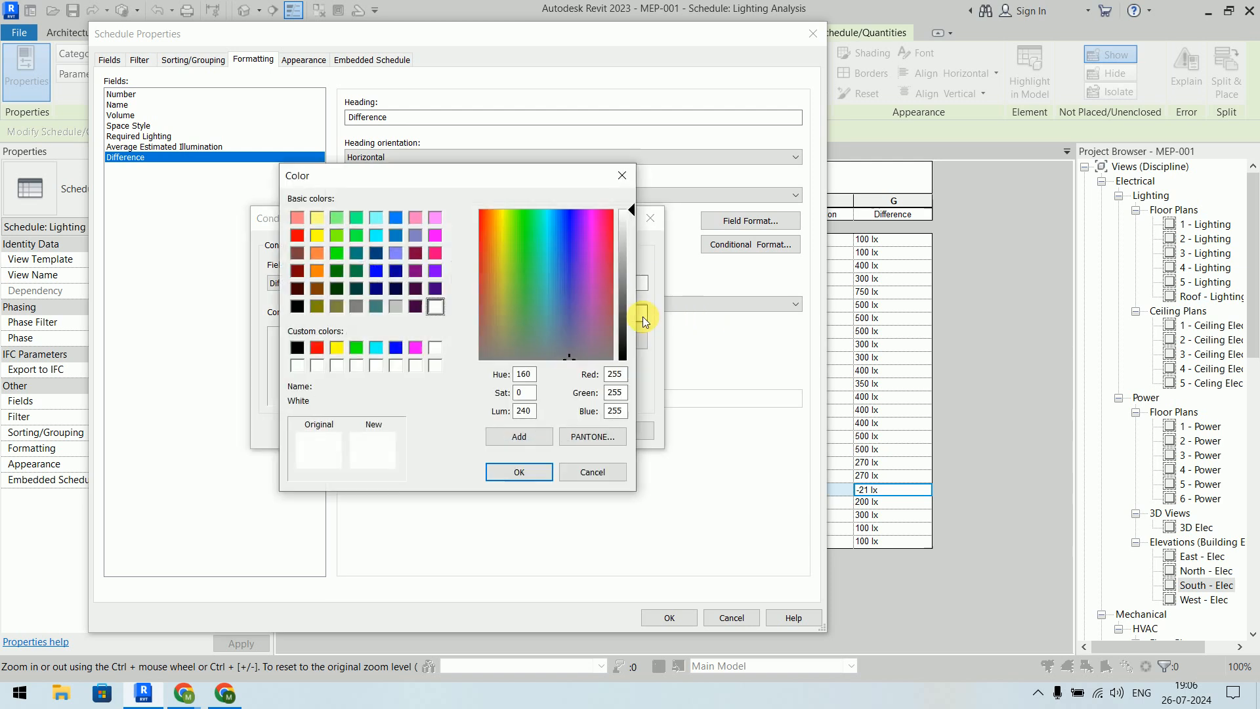
pyautogui.click(299, 218)
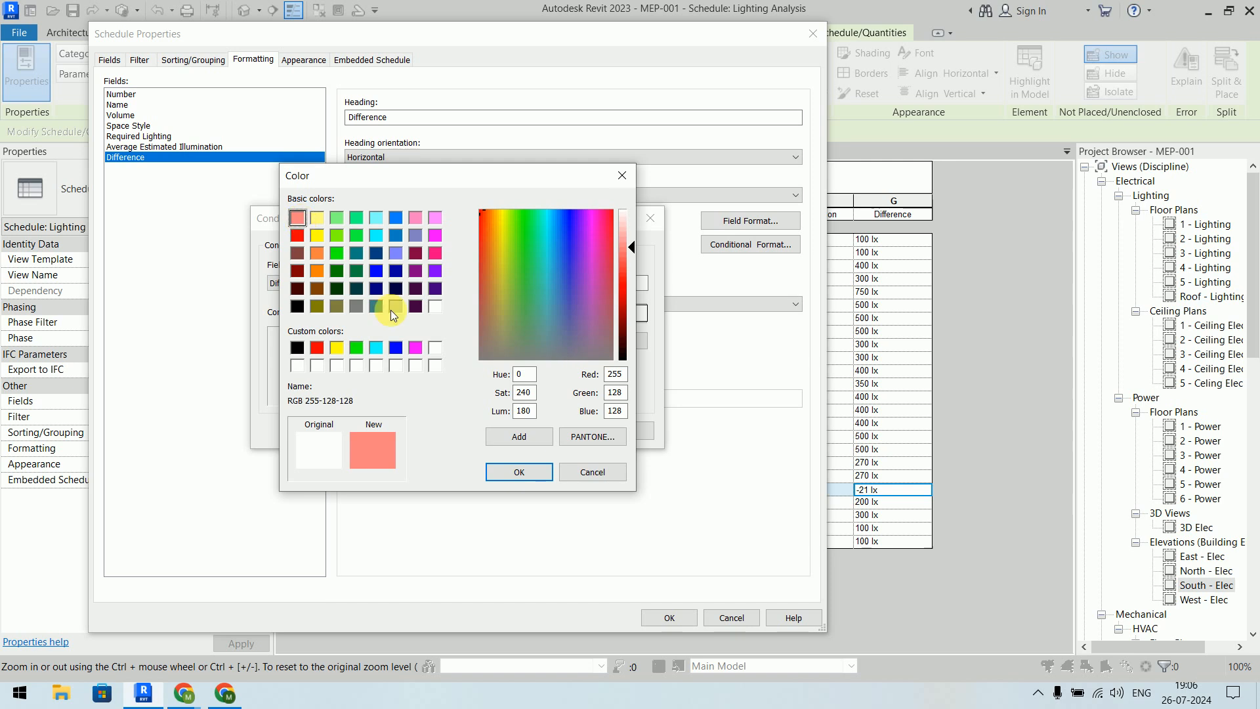
pyautogui.click(520, 472)
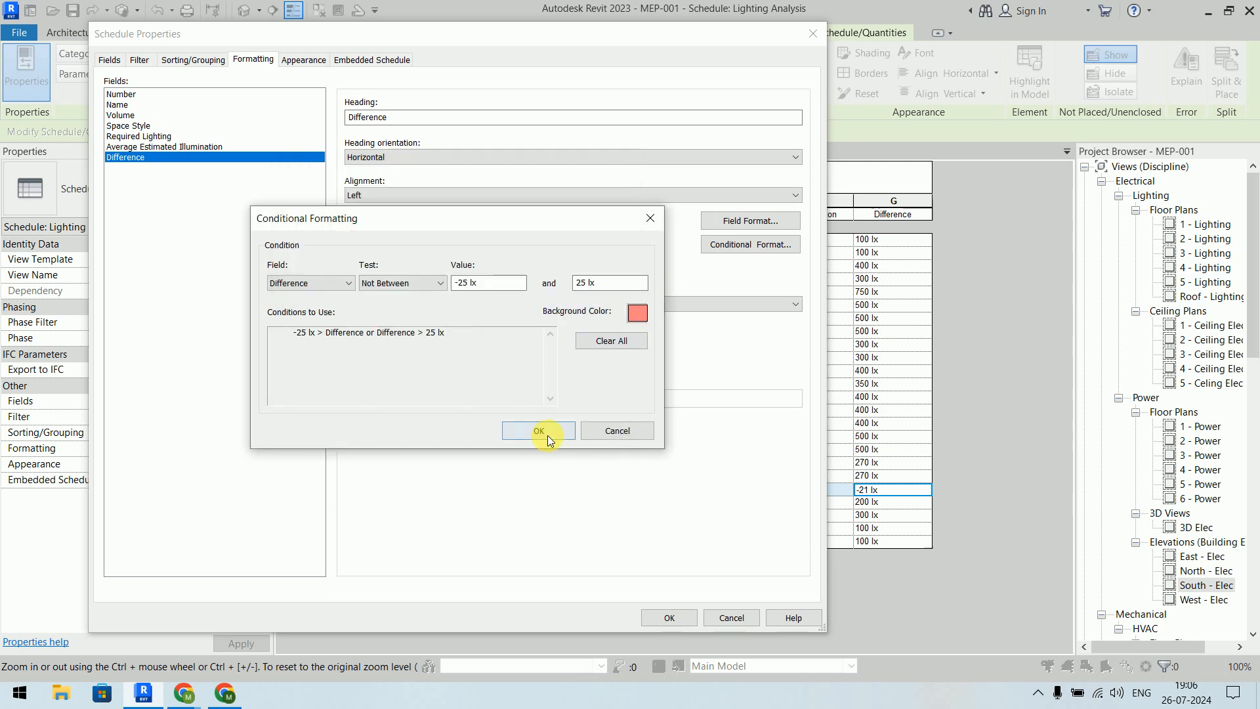
pyautogui.click(548, 435)
pyautogui.click(670, 618)
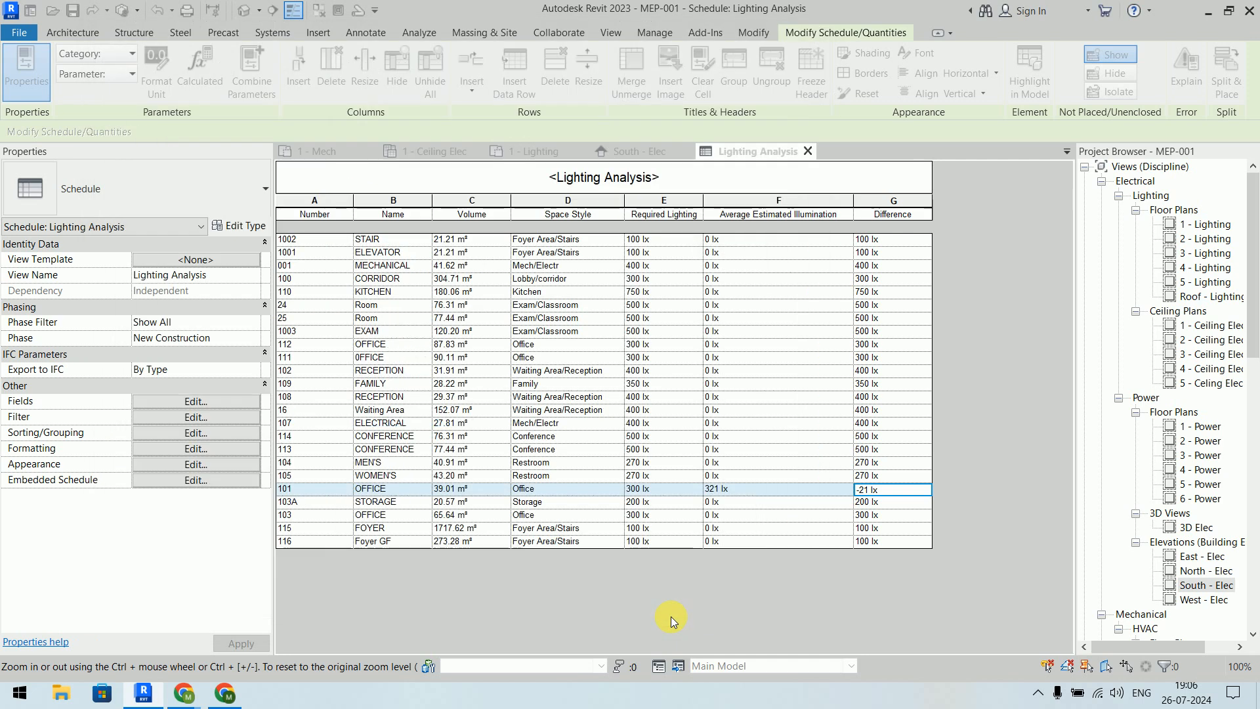
pyautogui.click(711, 309)
pyautogui.click(722, 386)
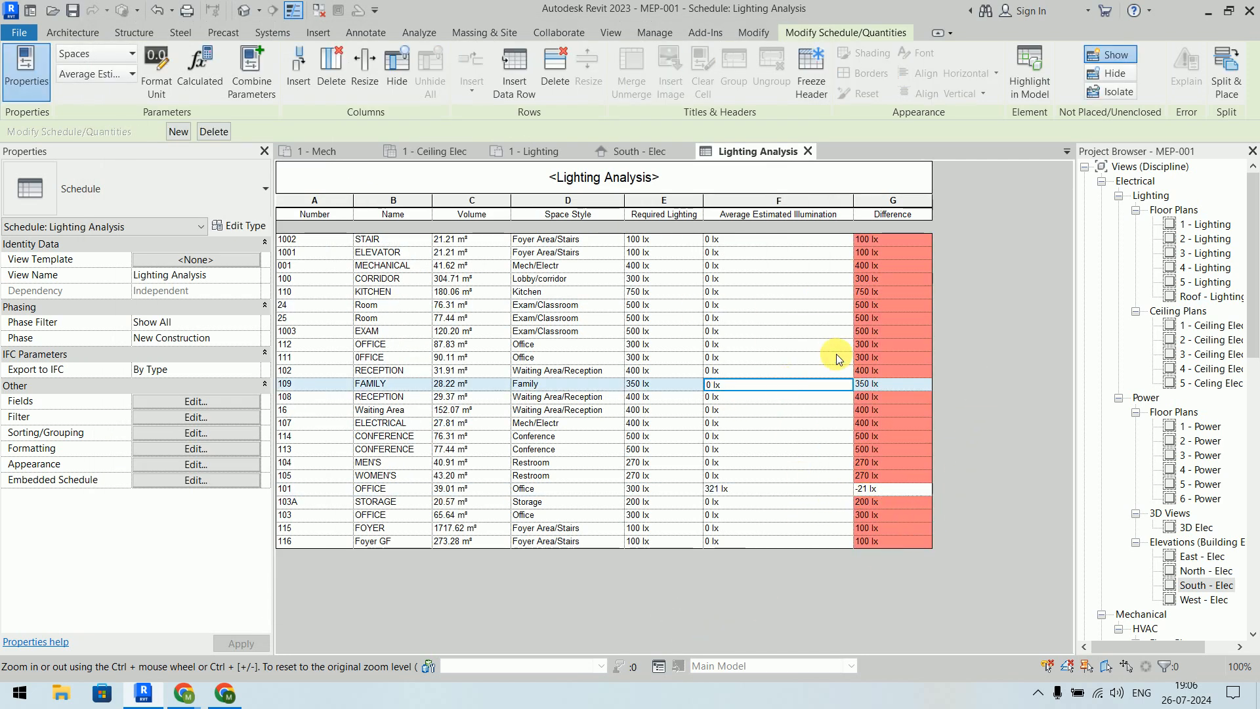
pyautogui.click(900, 427)
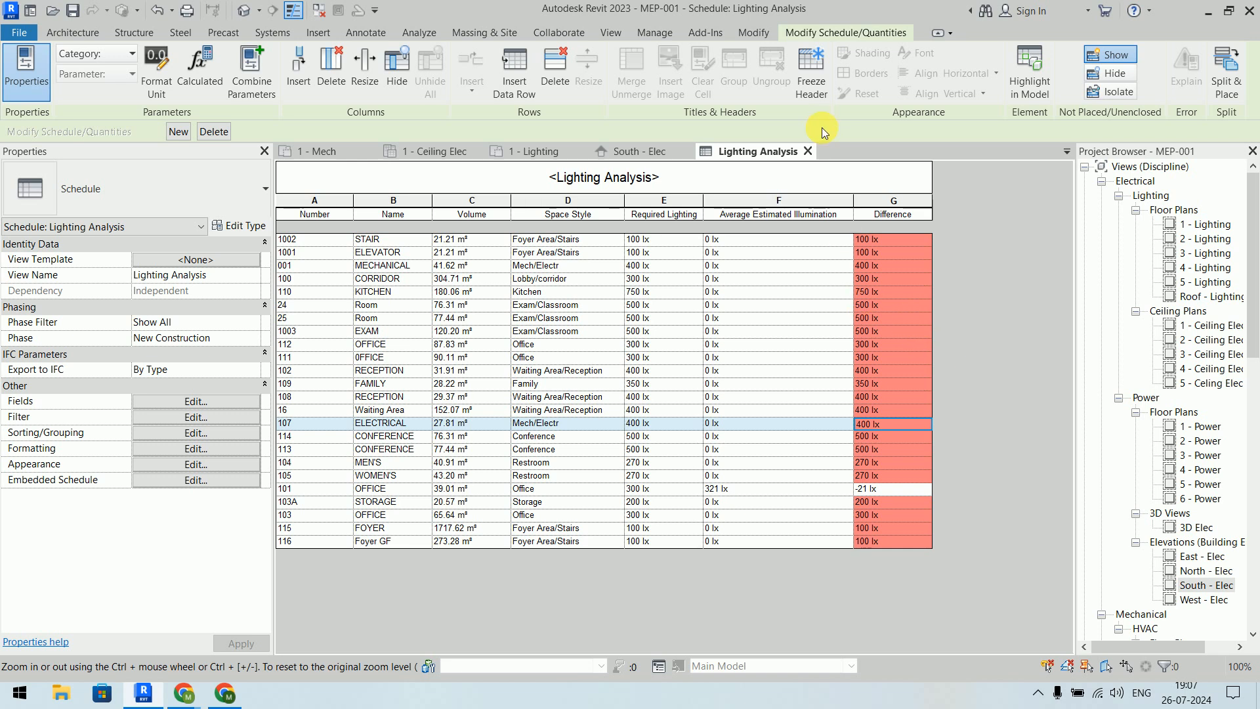
# Step: Set the alignment of all Lighting Analysis schedule fields, from Number through Difference, to Center
pyautogui.click(323, 242)
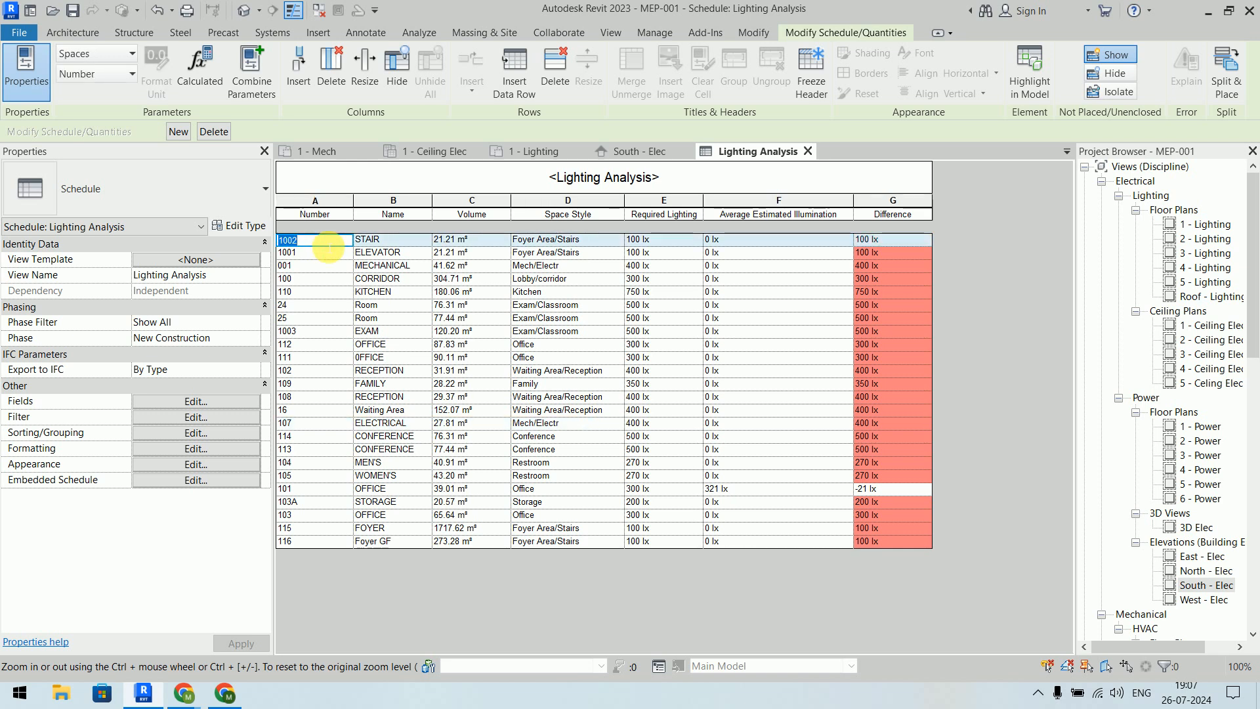
pyautogui.click(280, 241)
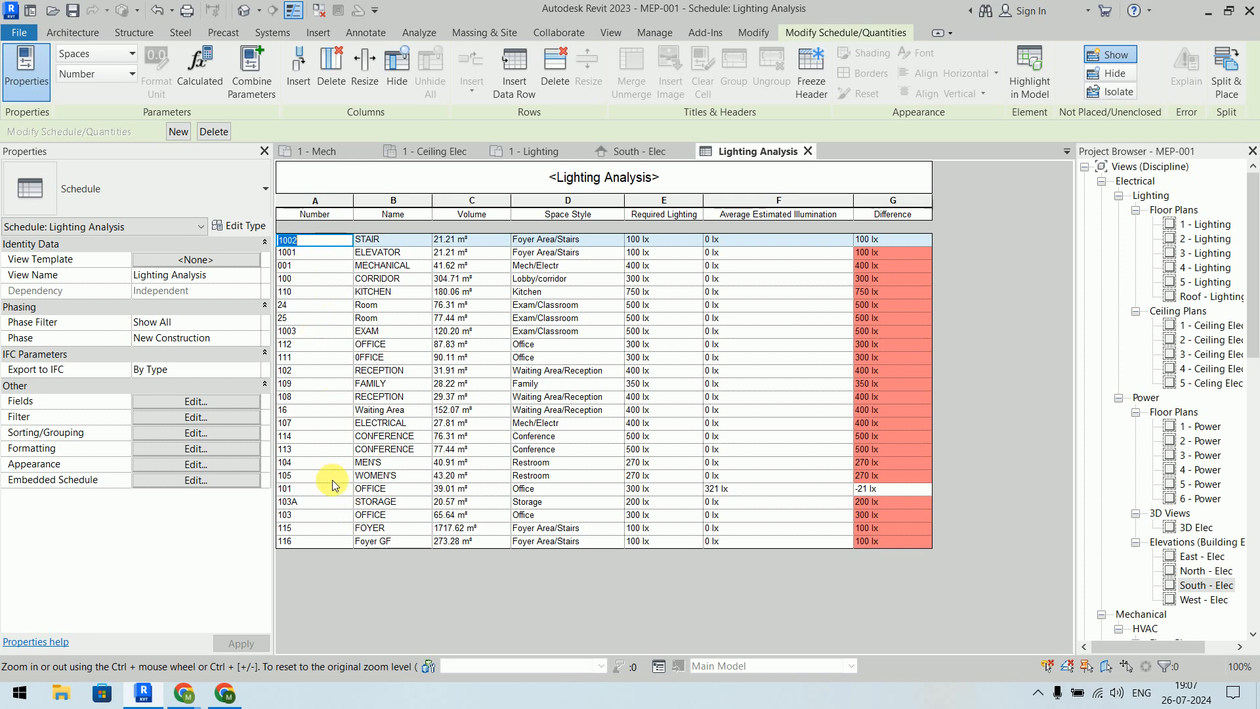
pyautogui.click(198, 403)
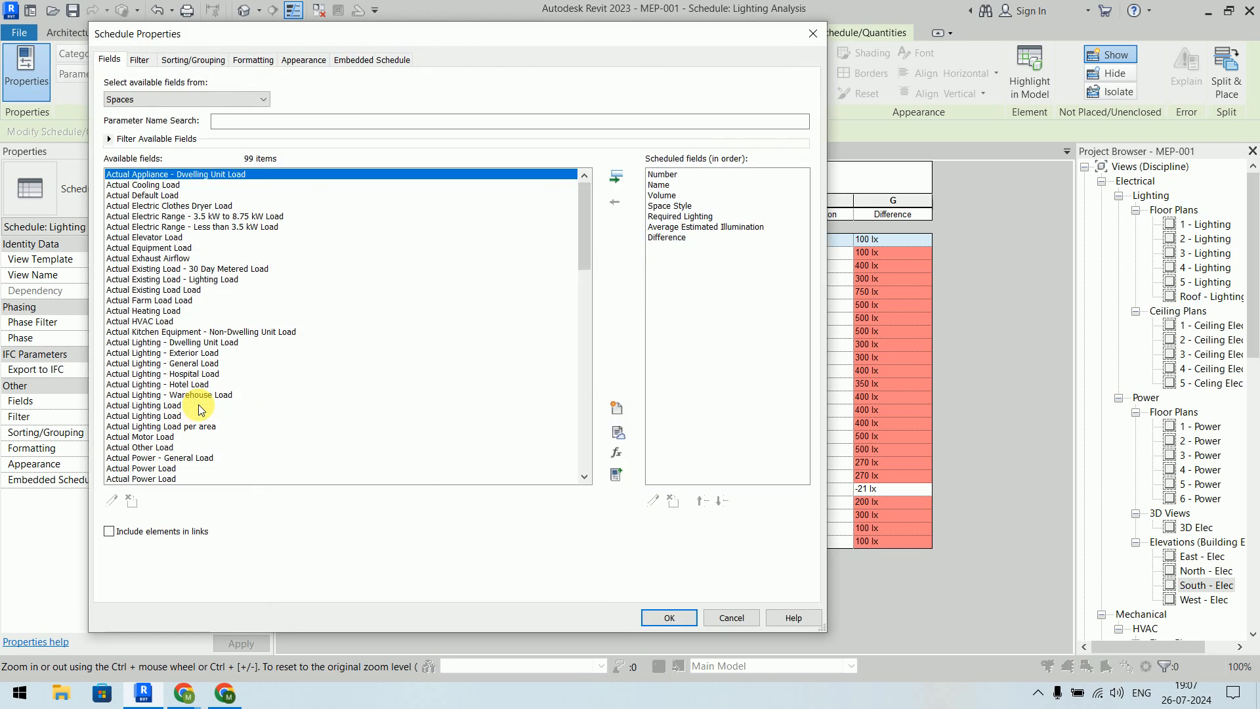
pyautogui.click(260, 64)
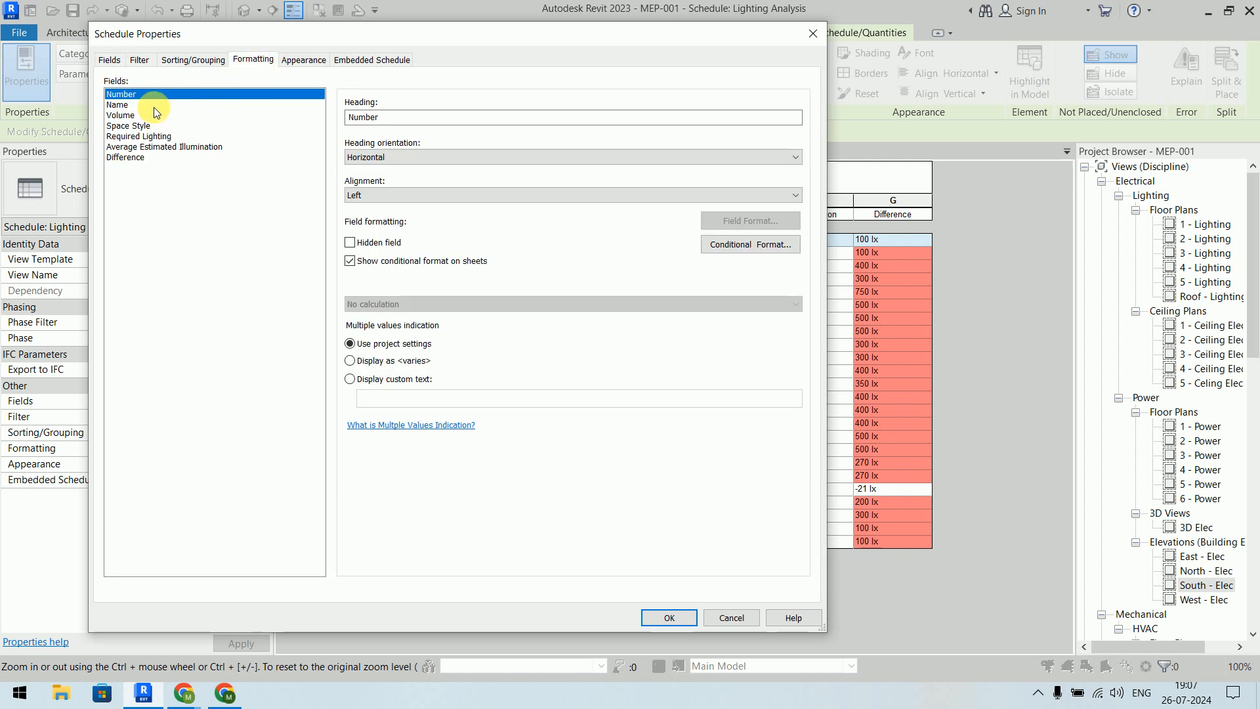
pyautogui.keyDown('shift'); pyautogui.click(128, 157); pyautogui.keyUp('shift')
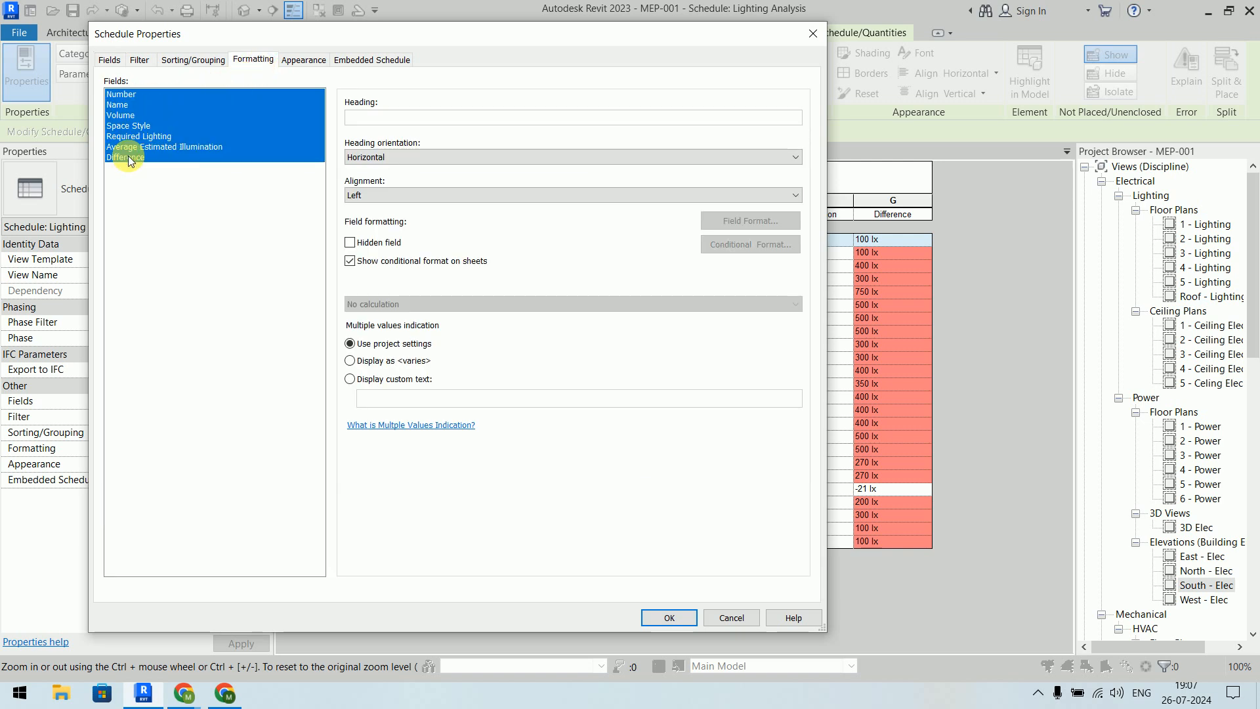
pyautogui.click(411, 192)
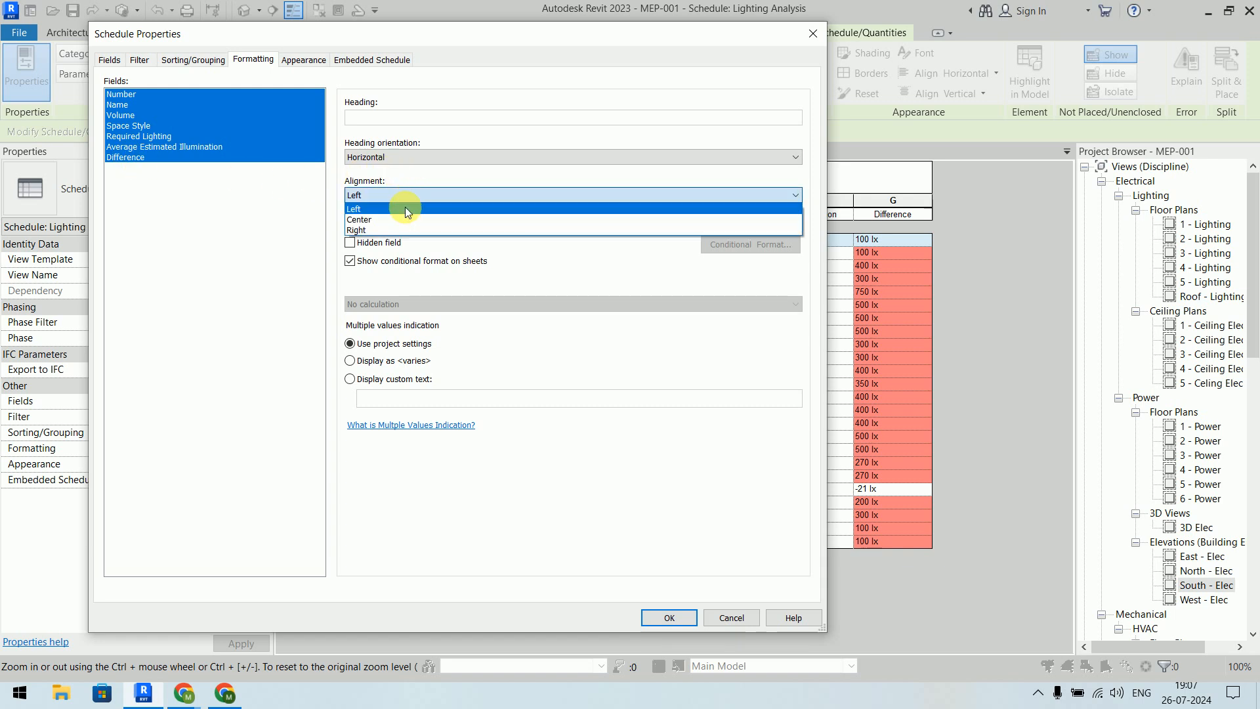
pyautogui.click(400, 219)
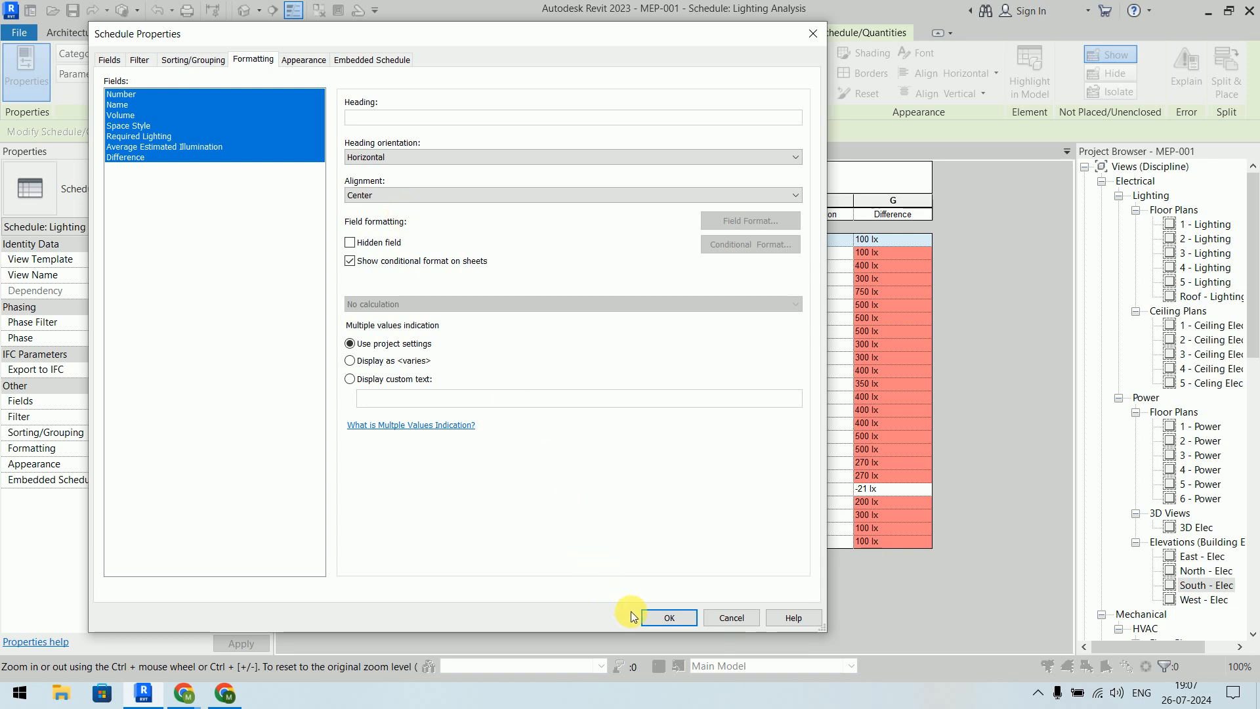
pyautogui.click(660, 618)
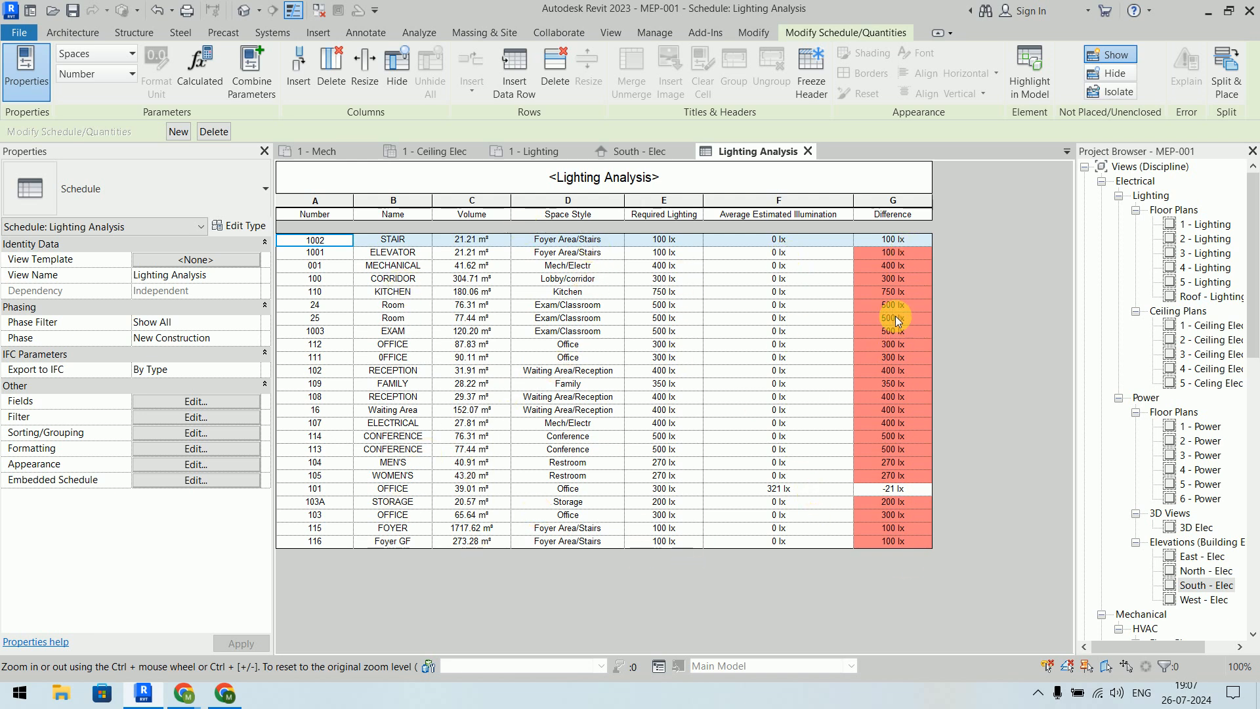
# Step: Narrow the Lighting Analysis schedule's columns to fit their headings and contents more closely
pyautogui.moveTo(859, 214); pyautogui.dragTo(830, 206)
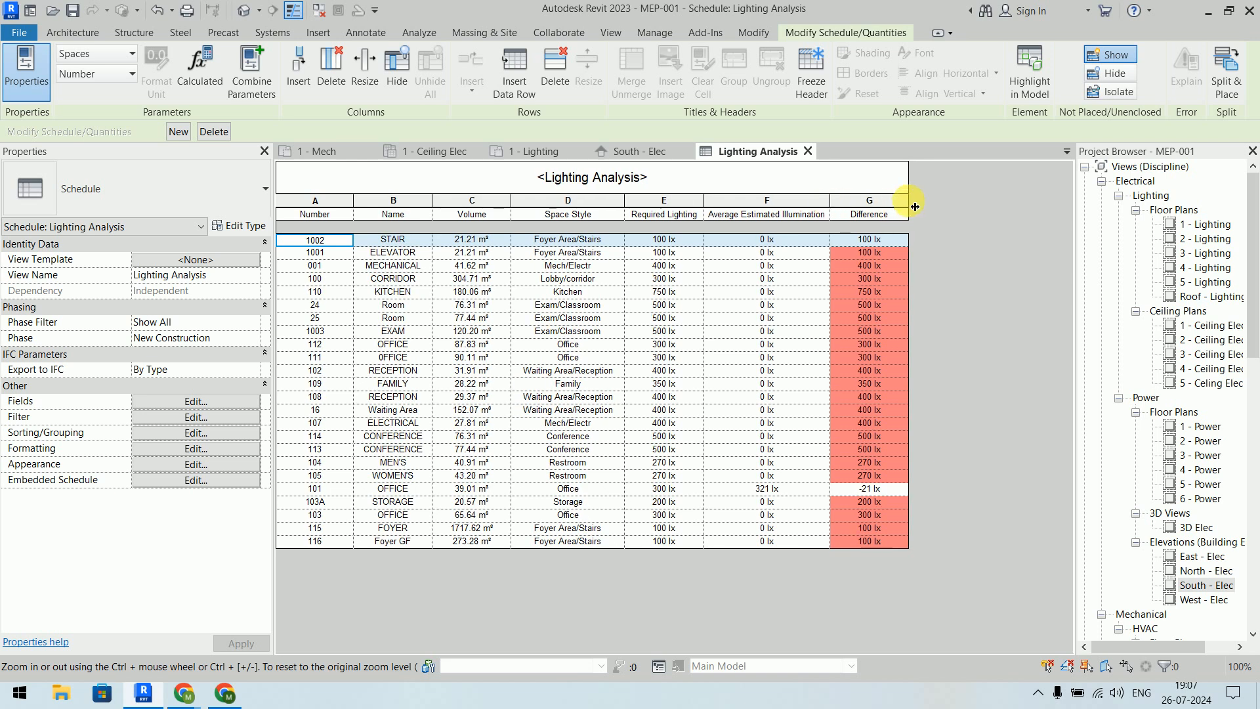
pyautogui.moveTo(915, 207); pyautogui.dragTo(891, 206)
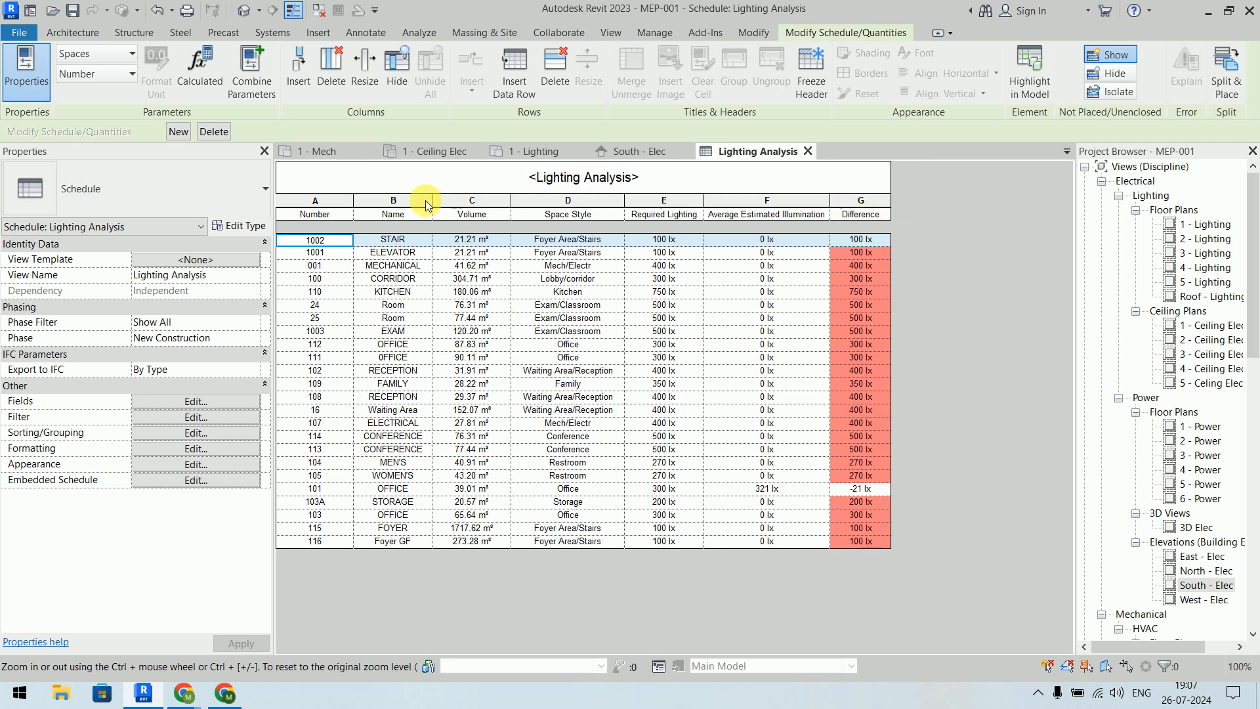
pyautogui.moveTo(432, 204); pyautogui.dragTo(433, 206)
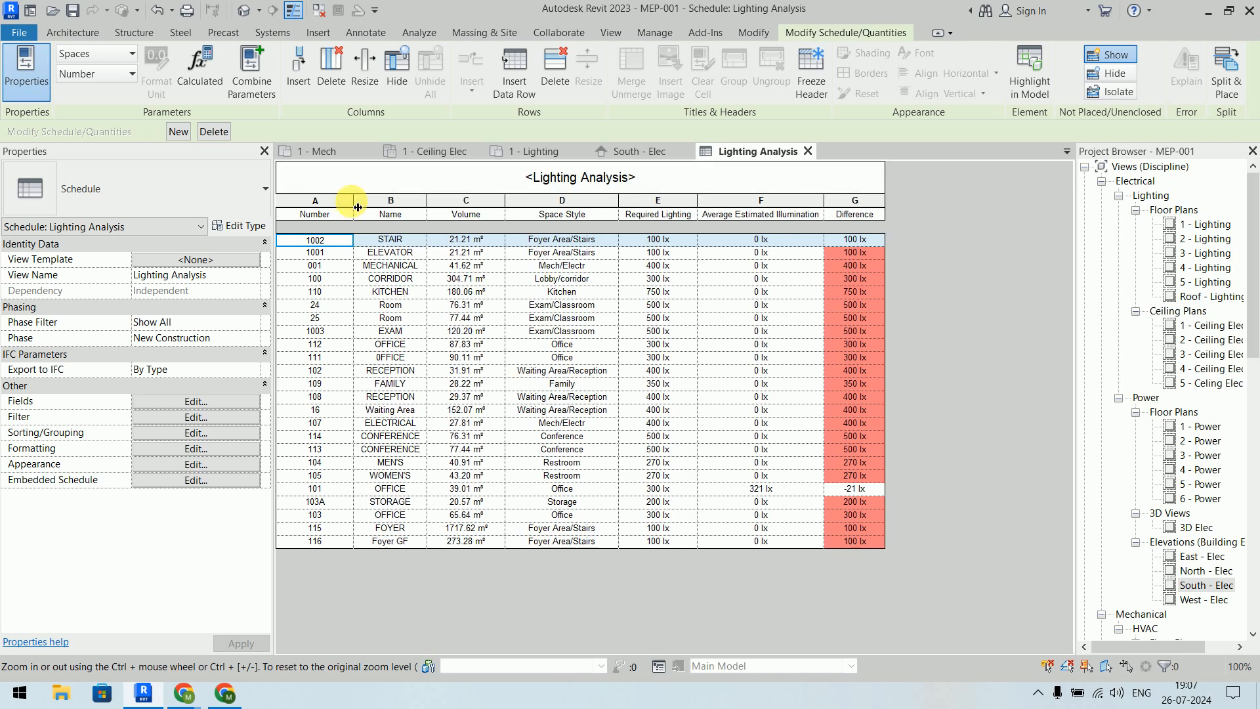
pyautogui.moveTo(353, 207); pyautogui.dragTo(330, 207)
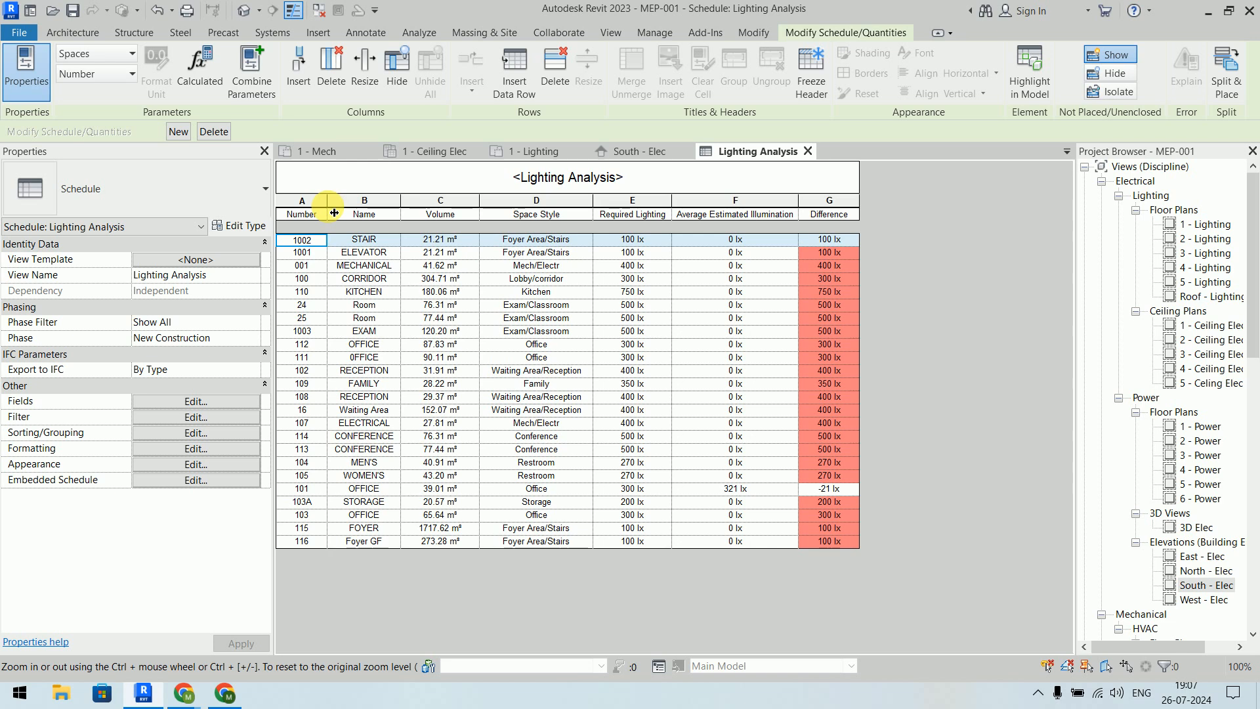
pyautogui.moveTo(479, 200); pyautogui.dragTo(461, 201)
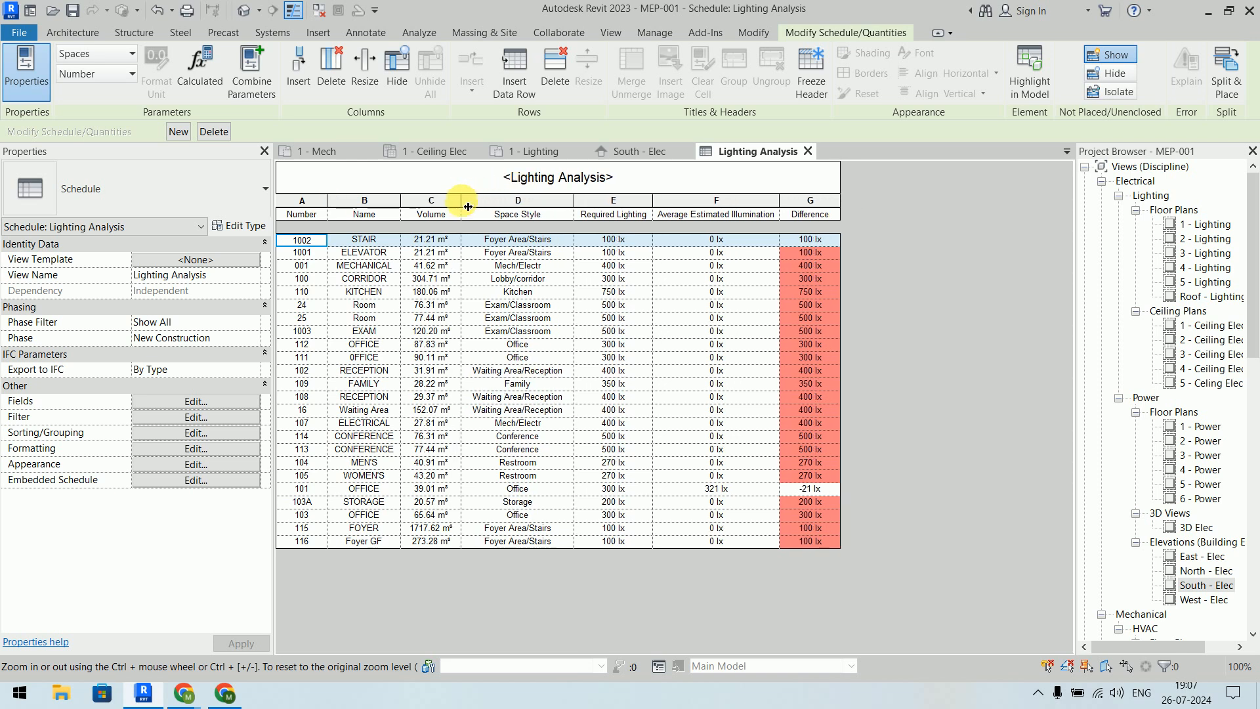
pyautogui.moveTo(581, 210); pyautogui.dragTo(570, 205)
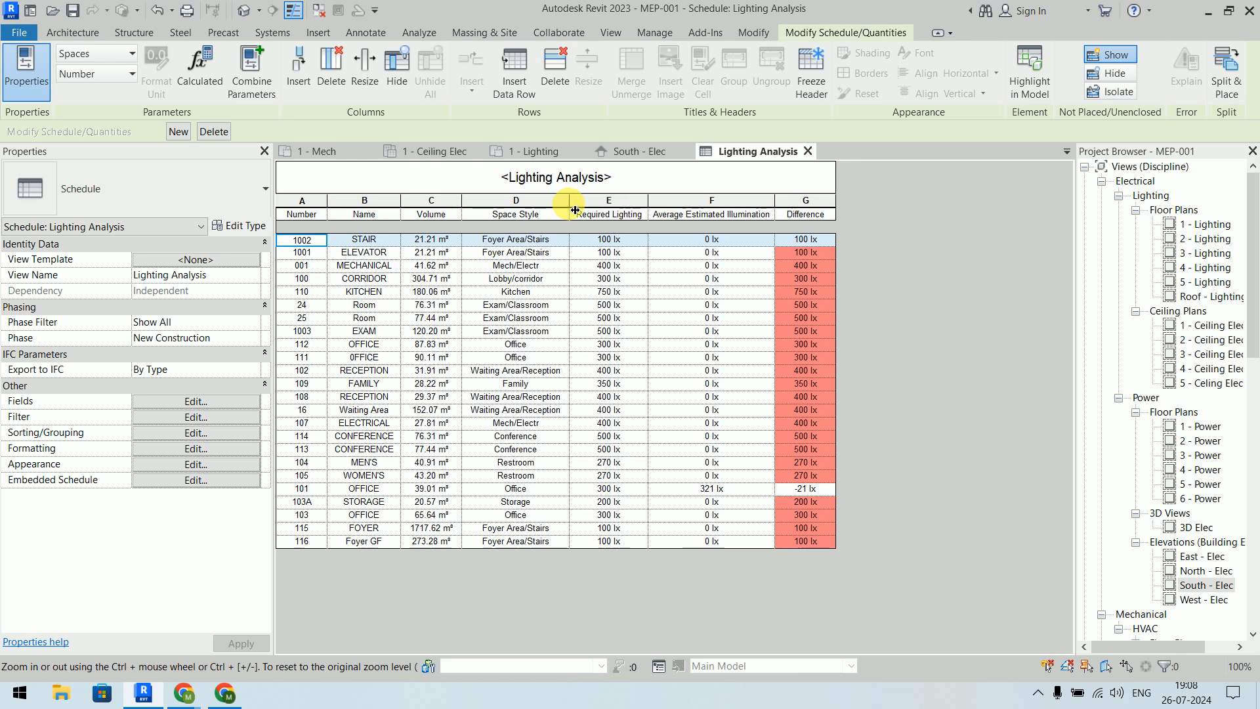
pyautogui.moveTo(649, 209); pyautogui.dragTo(645, 210)
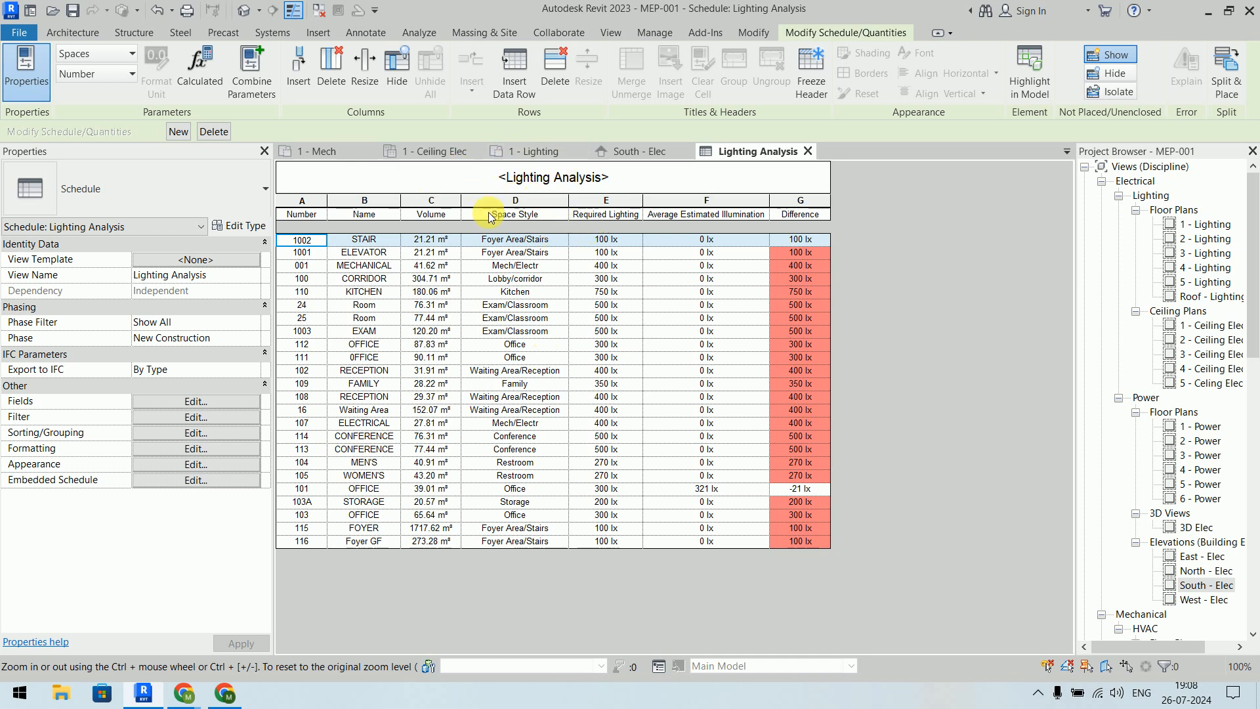
# Step: Export the schedule as the CSV file Lighting Analysis into the desktop's ETA folder, including the title, column headers, group headers, footers and blank lines
pyautogui.click(29, 36)
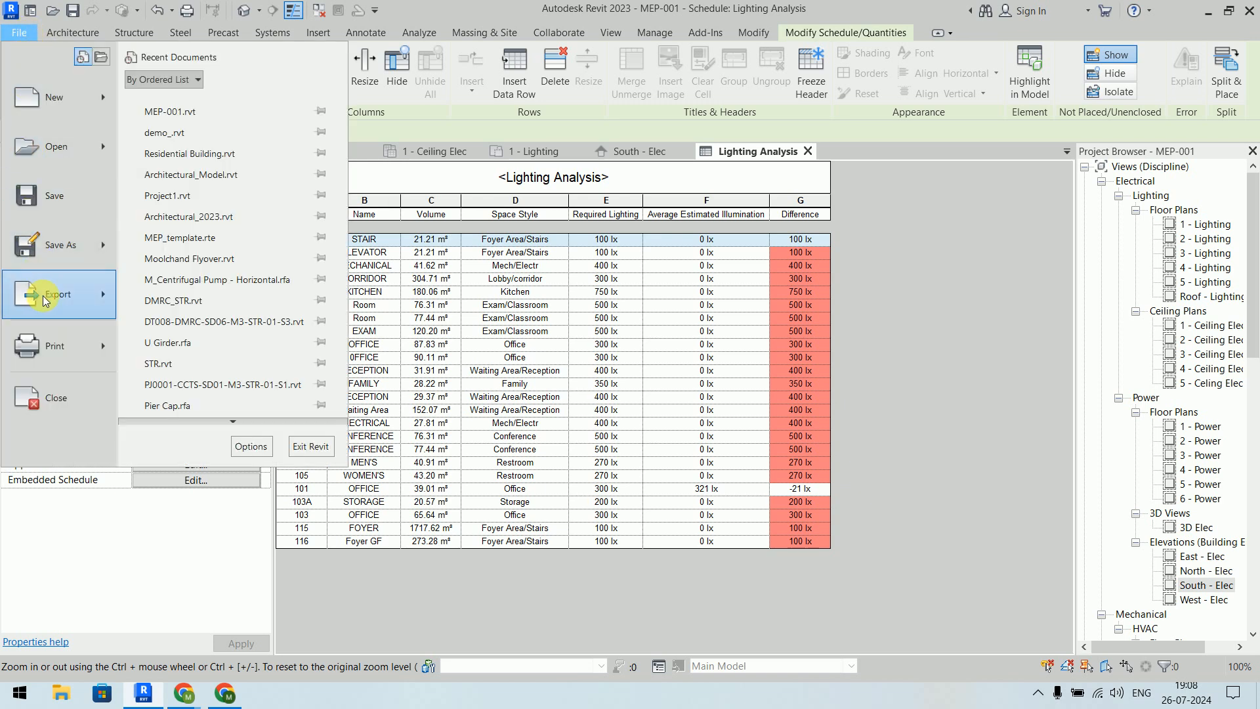
pyautogui.moveTo(46, 300)
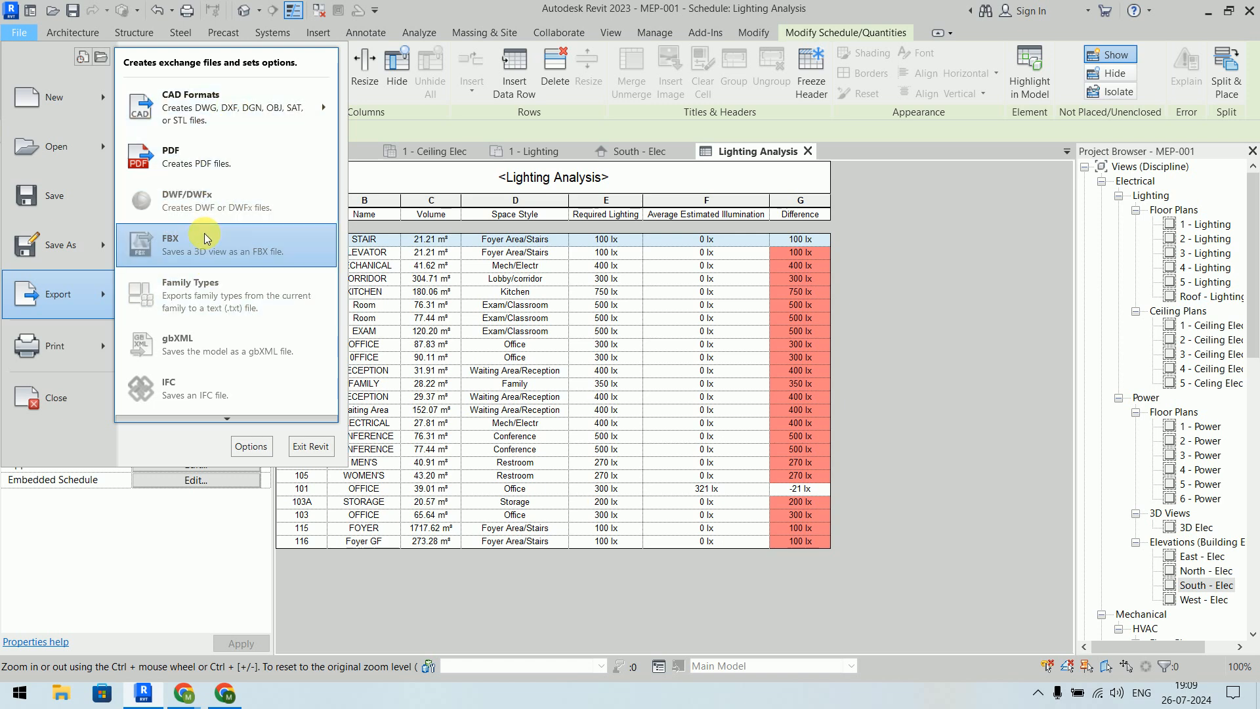
pyautogui.click(231, 418)
pyautogui.moveTo(231, 419)
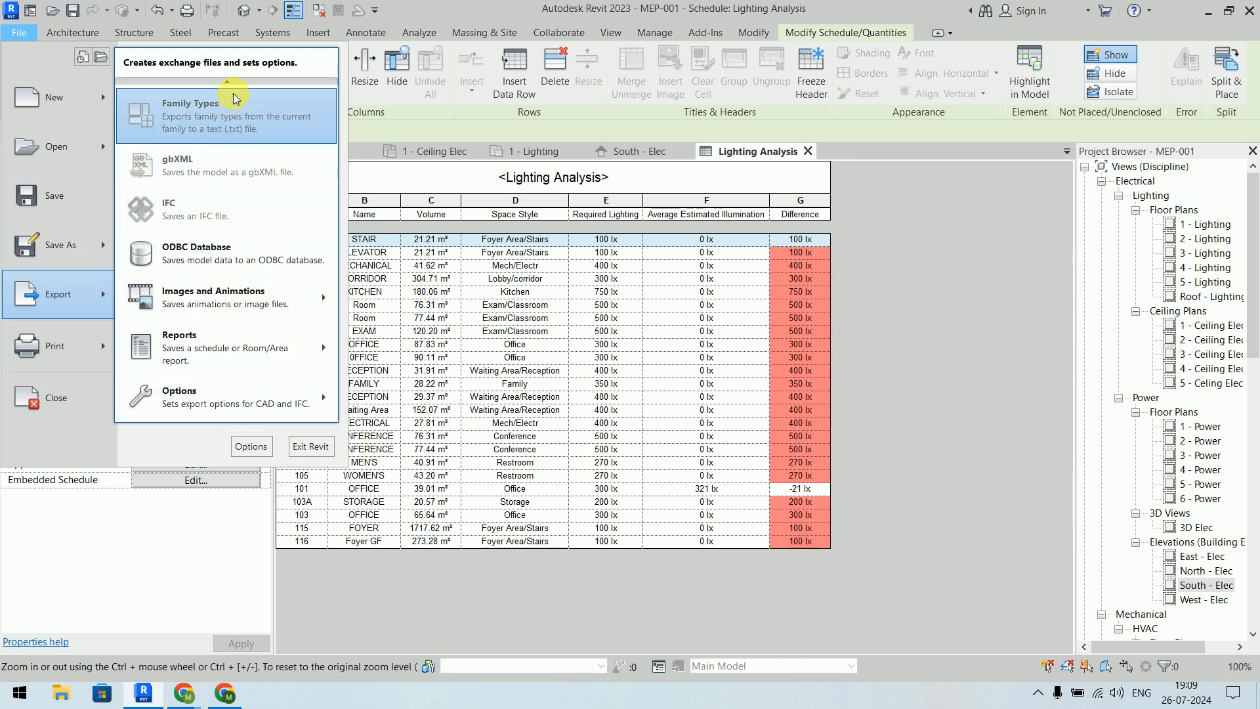
pyautogui.moveTo(235, 84)
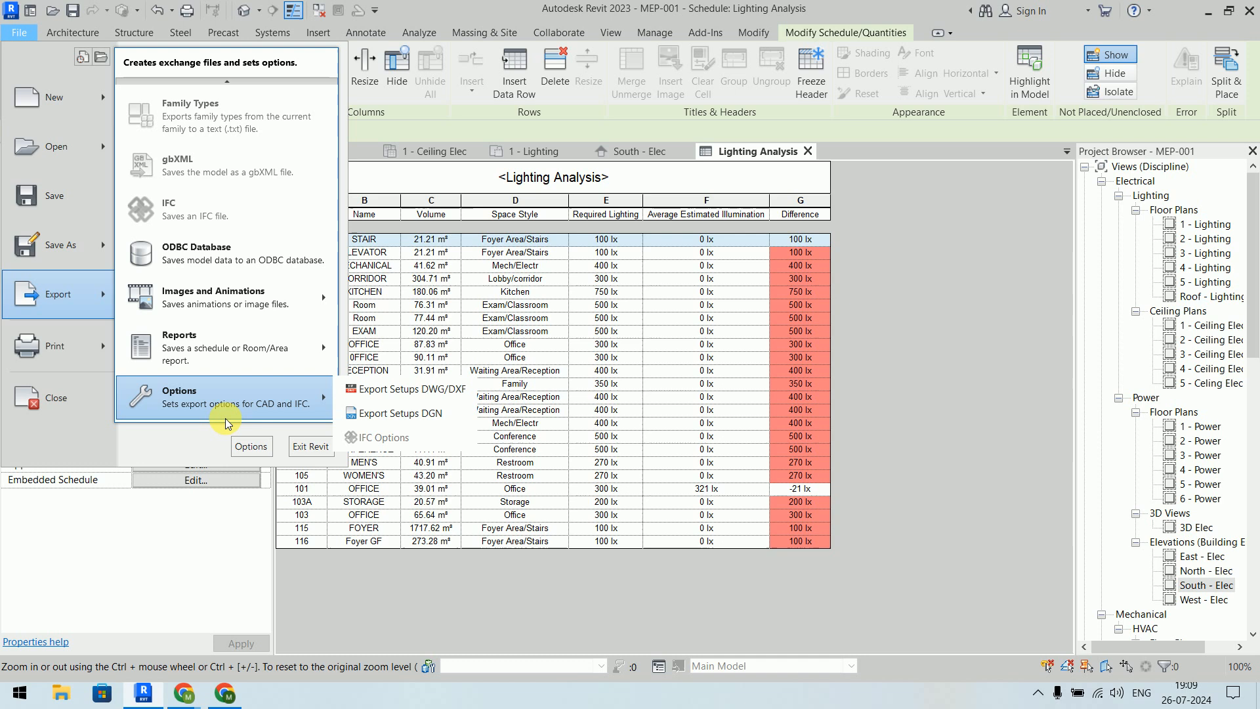
pyautogui.moveTo(246, 364)
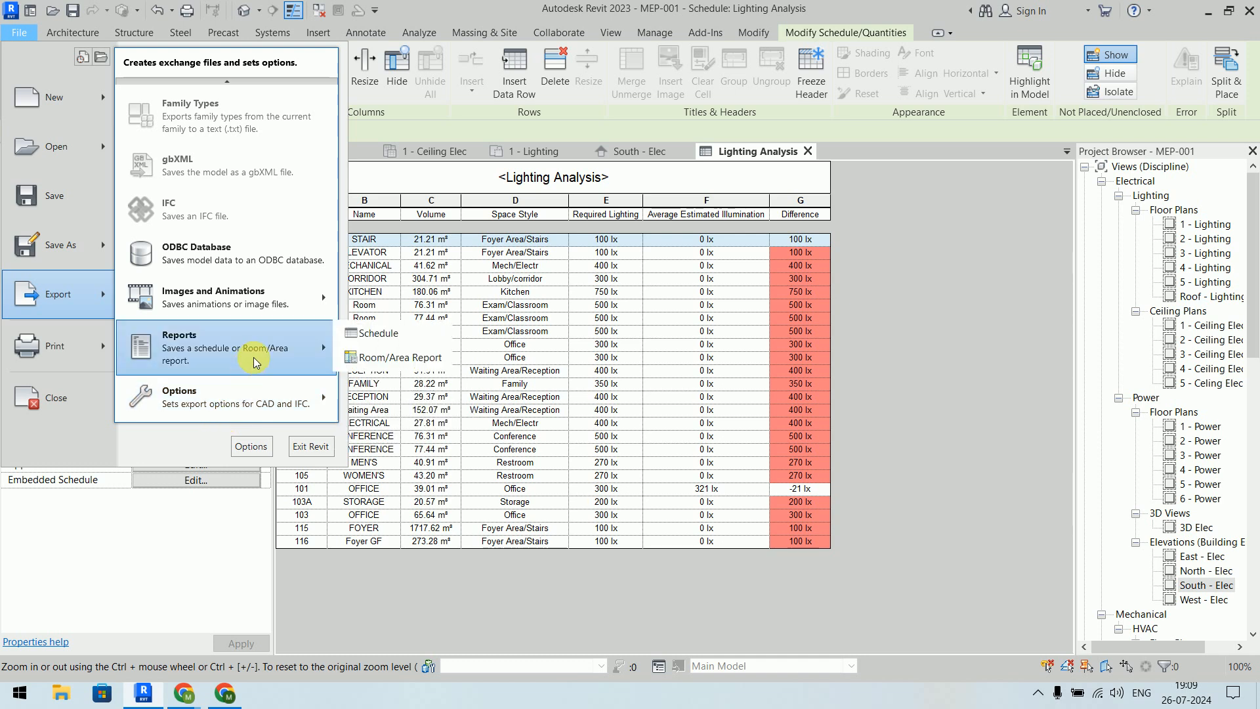
pyautogui.click(416, 336)
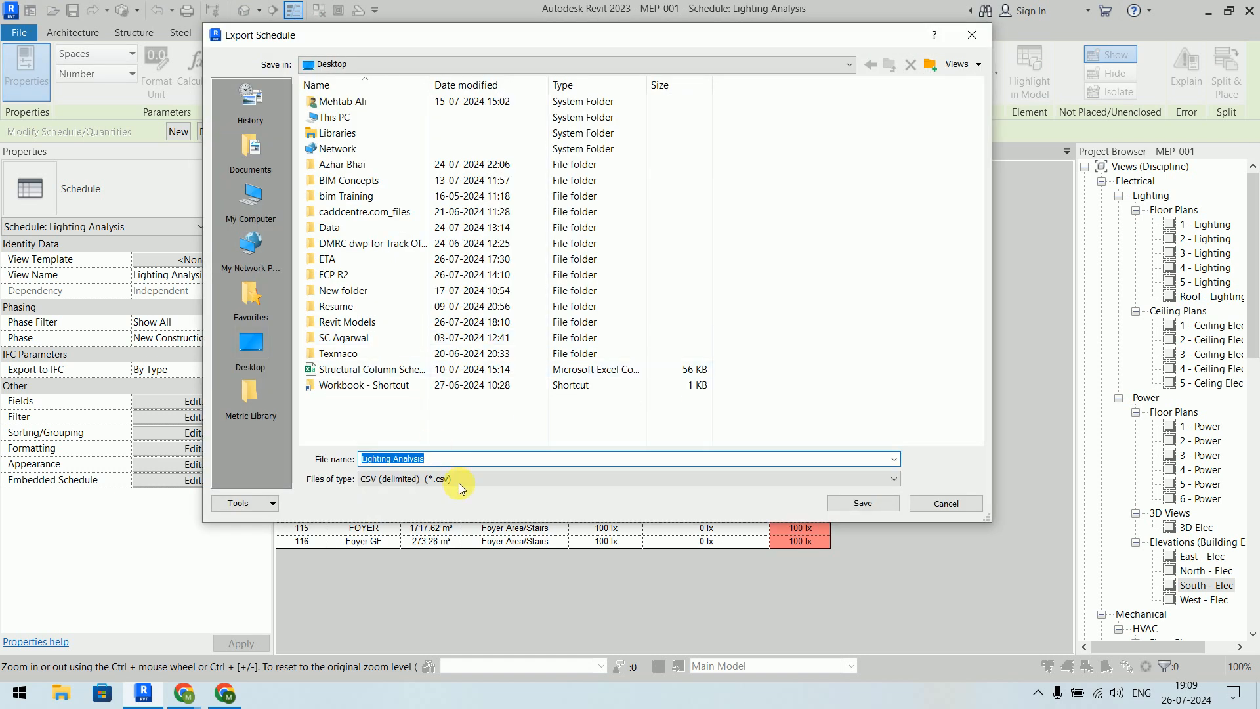
pyautogui.click(462, 478)
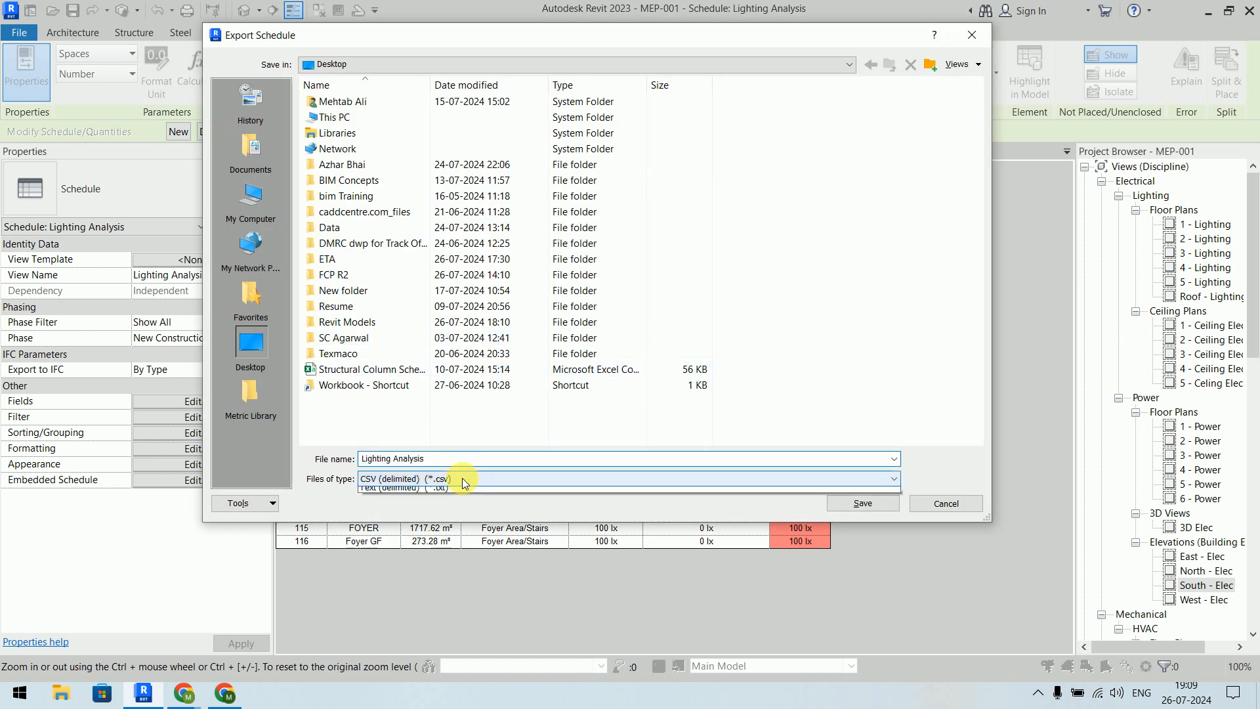
pyautogui.click(462, 478)
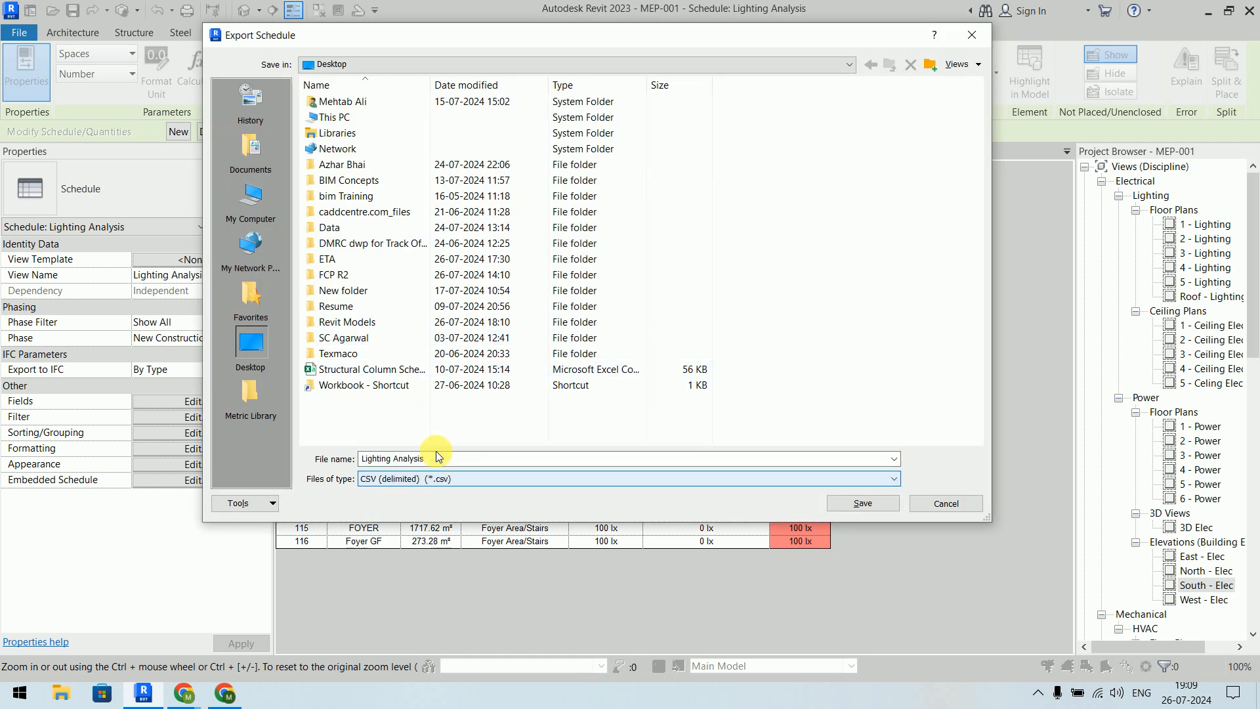
pyautogui.click(353, 260)
pyautogui.doubleClick(353, 260)
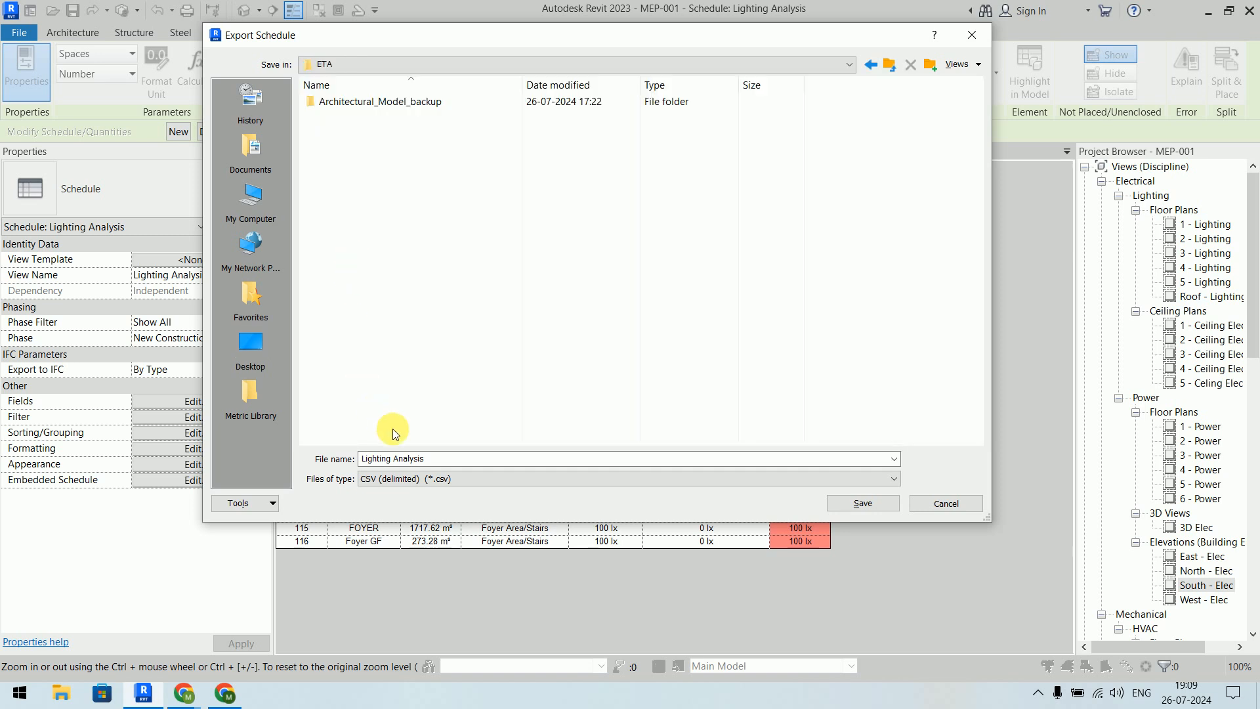
pyautogui.click(864, 503)
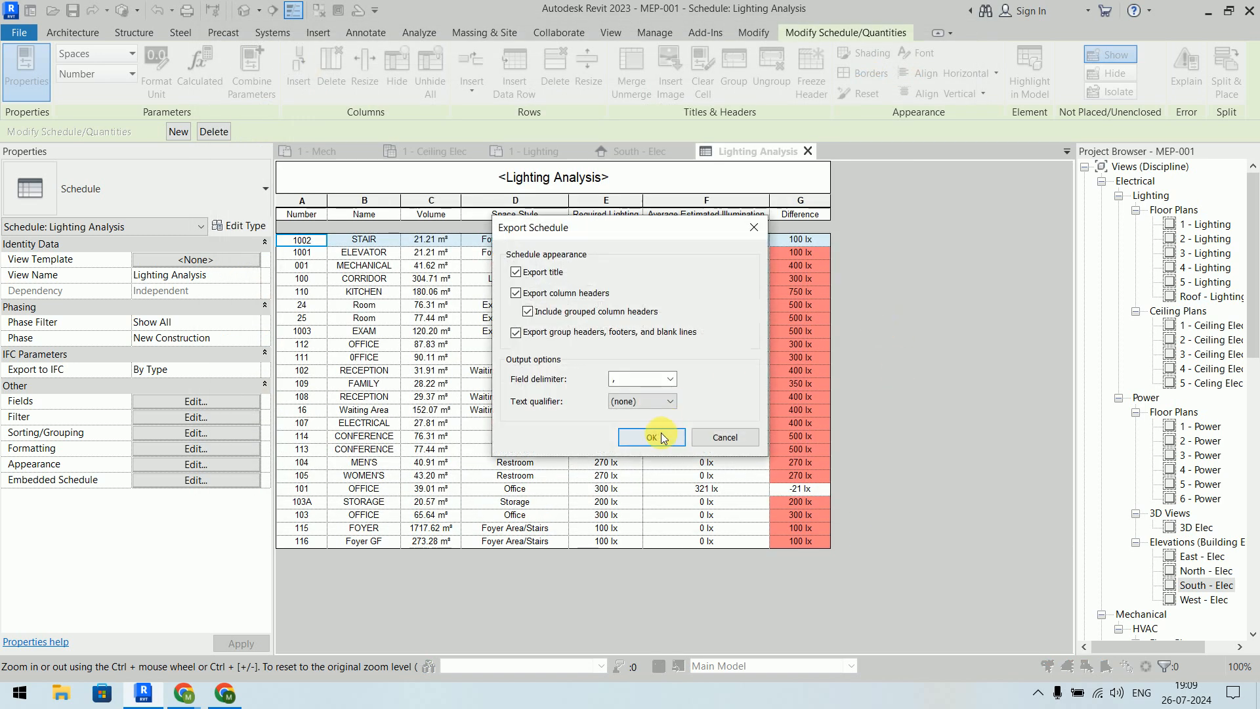
pyautogui.click(660, 437)
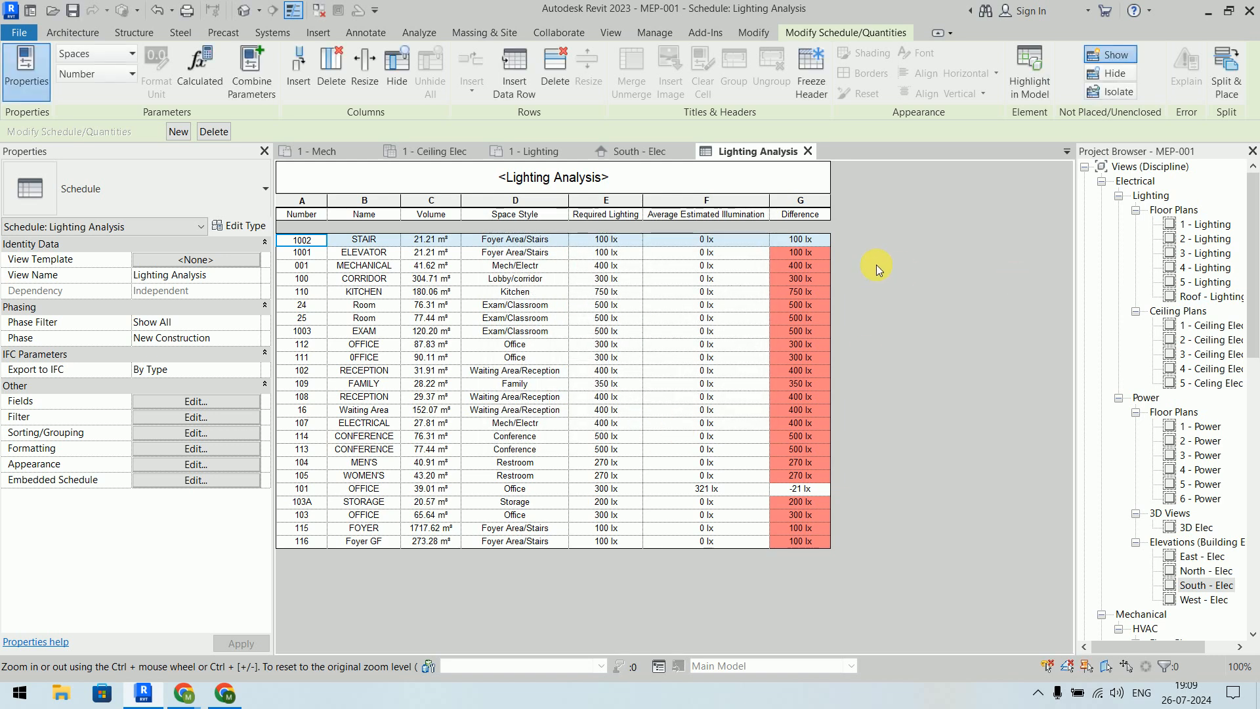
# Step: Switch to the desktop's ETA folder, open the exported Lighting Analysis file in Excel and maximize its window
pyautogui.click(1208, 12)
pyautogui.click(1160, 13)
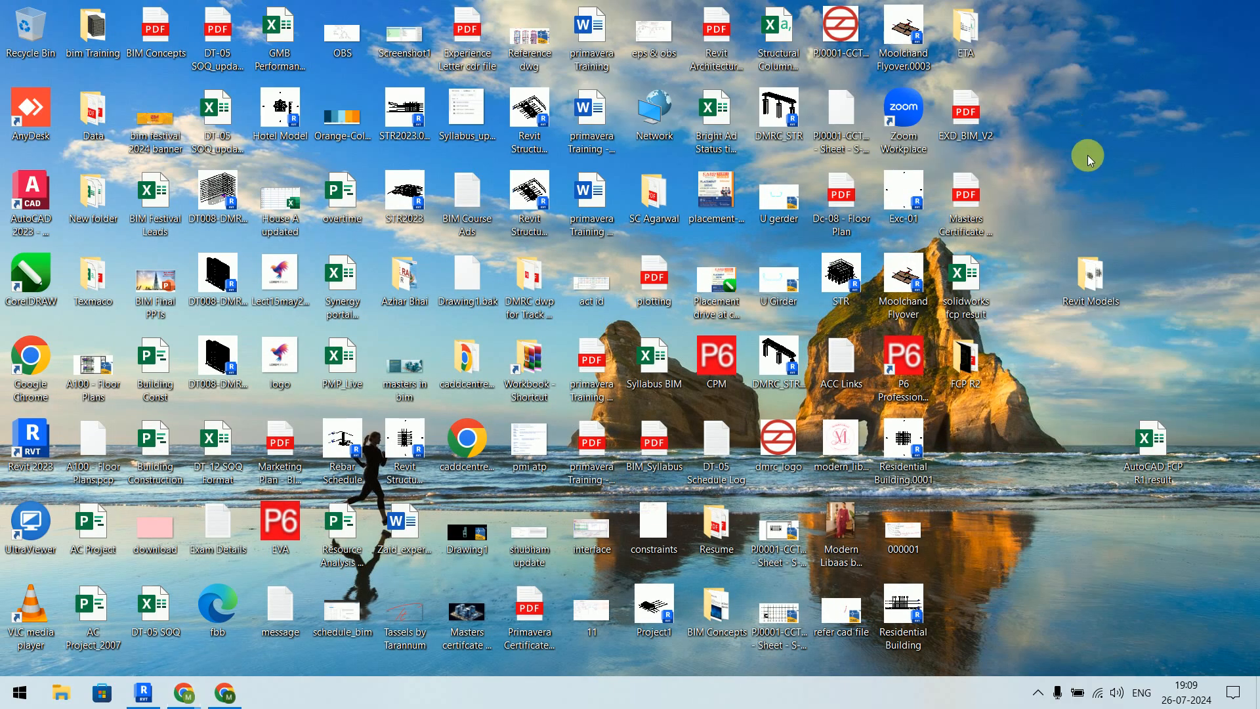
pyautogui.rightClick(1089, 156)
pyautogui.click(1094, 173)
pyautogui.click(655, 200)
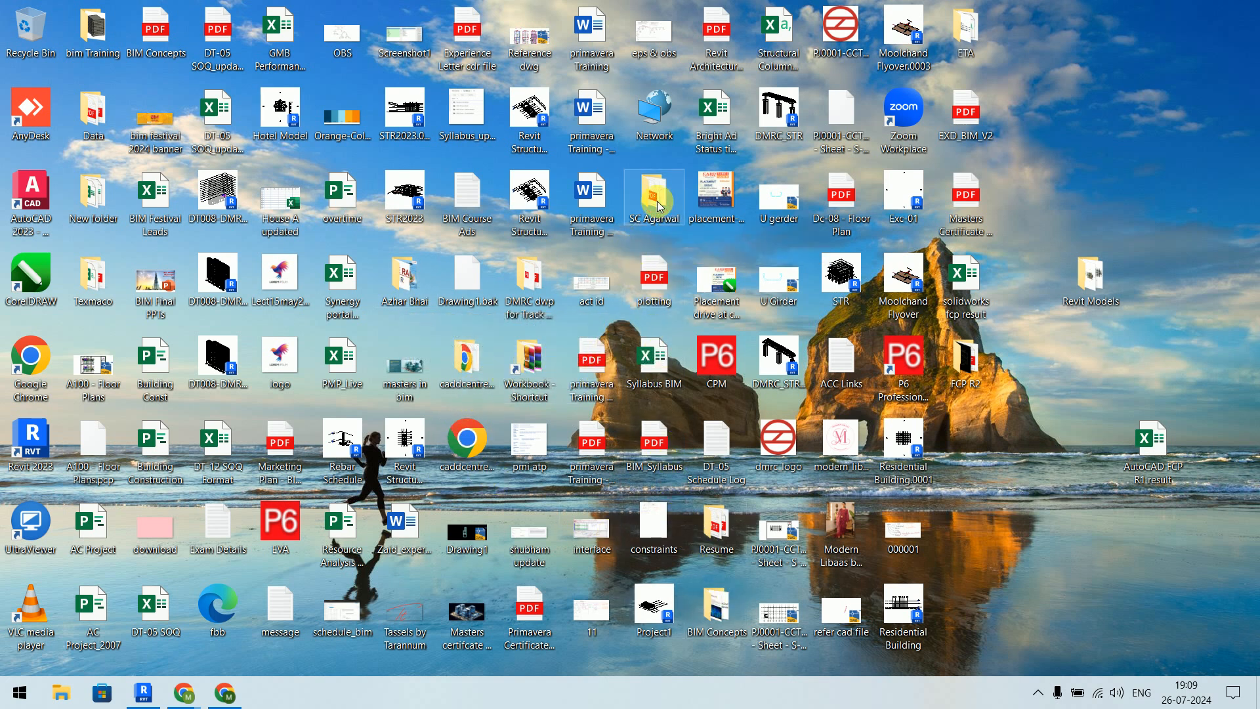
pyautogui.doubleClick(968, 30)
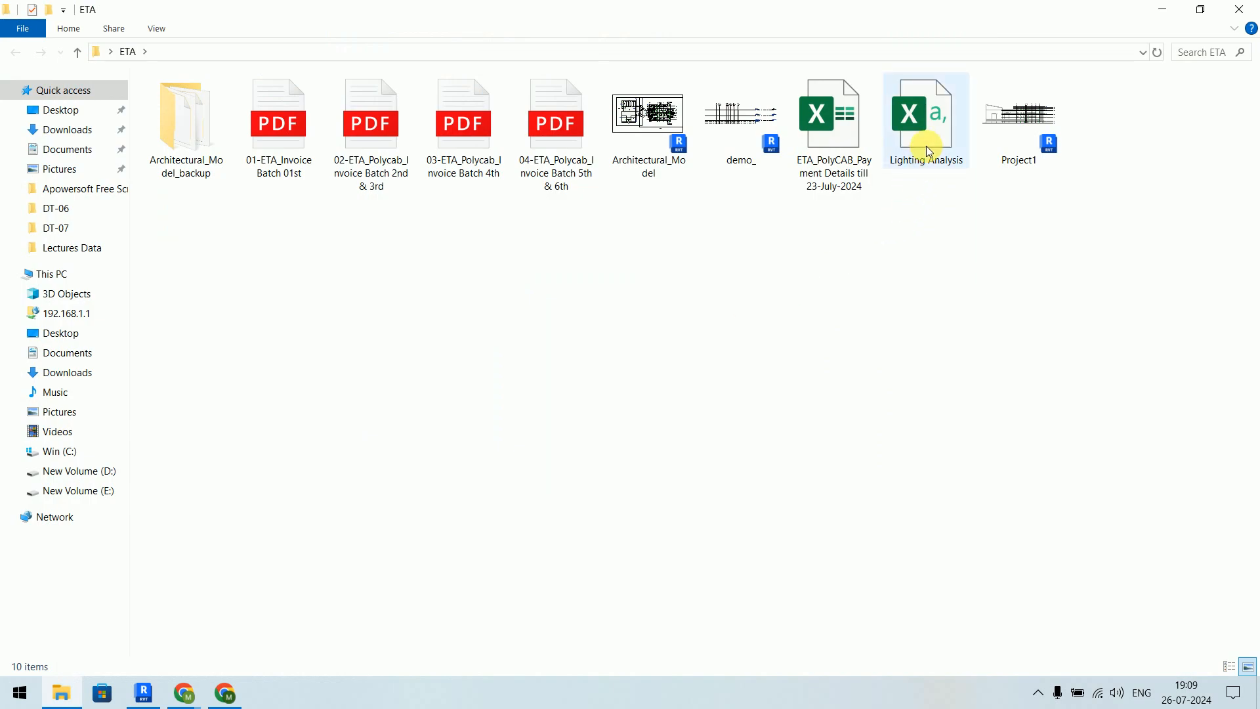
pyautogui.doubleClick(934, 144)
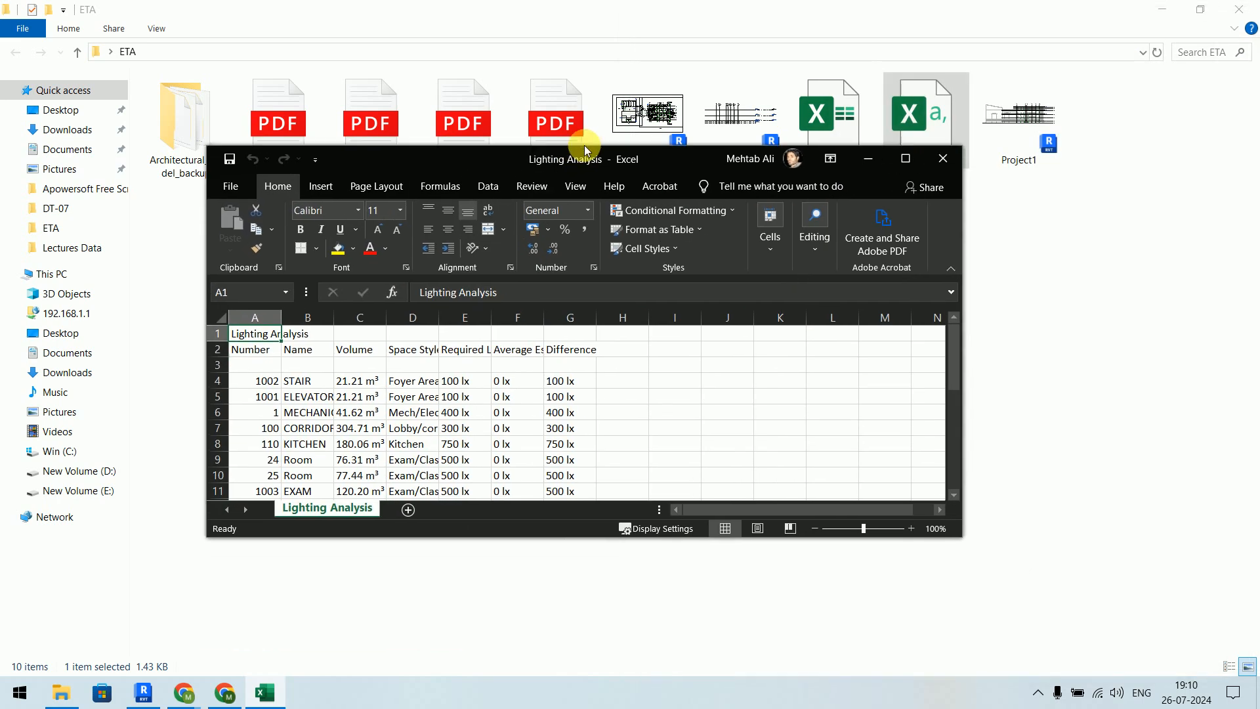
pyautogui.click(907, 142)
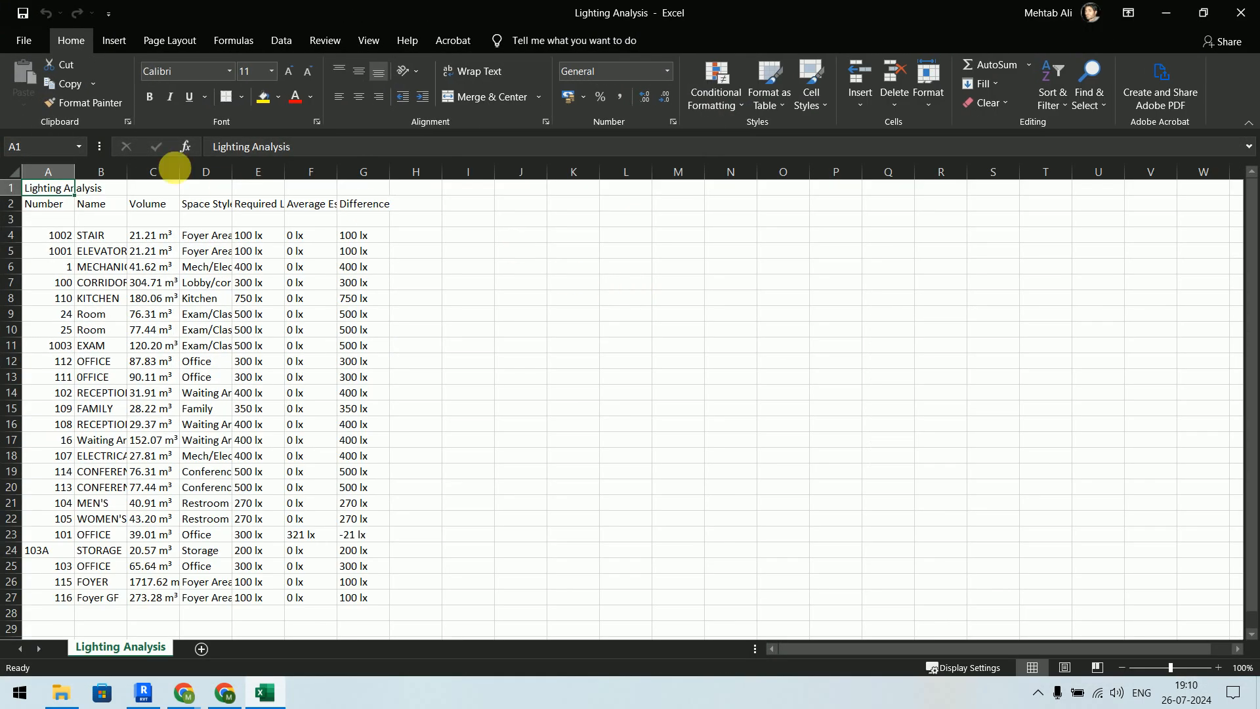
# Step: AutoFit the column widths of the Lighting Analysis sheet and center the contents of A1:G27 horizontally
pyautogui.click(11, 173)
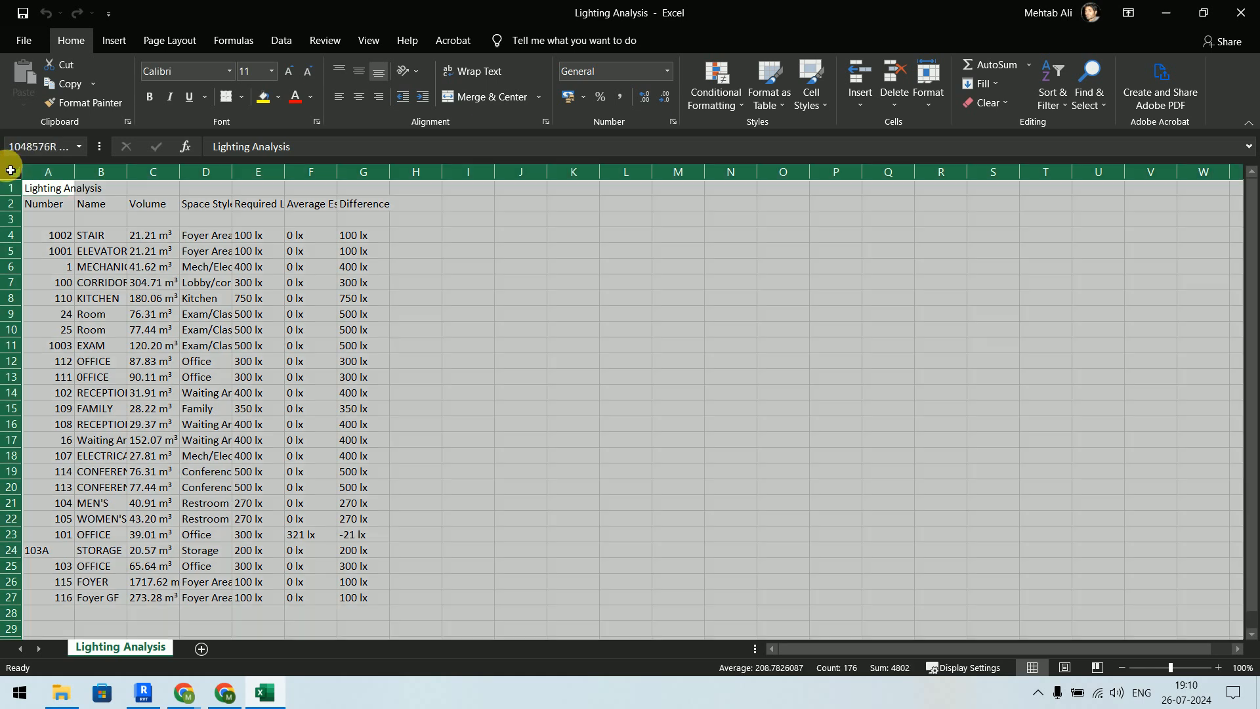
pyautogui.doubleClick(74, 172)
pyautogui.click(1016, 376)
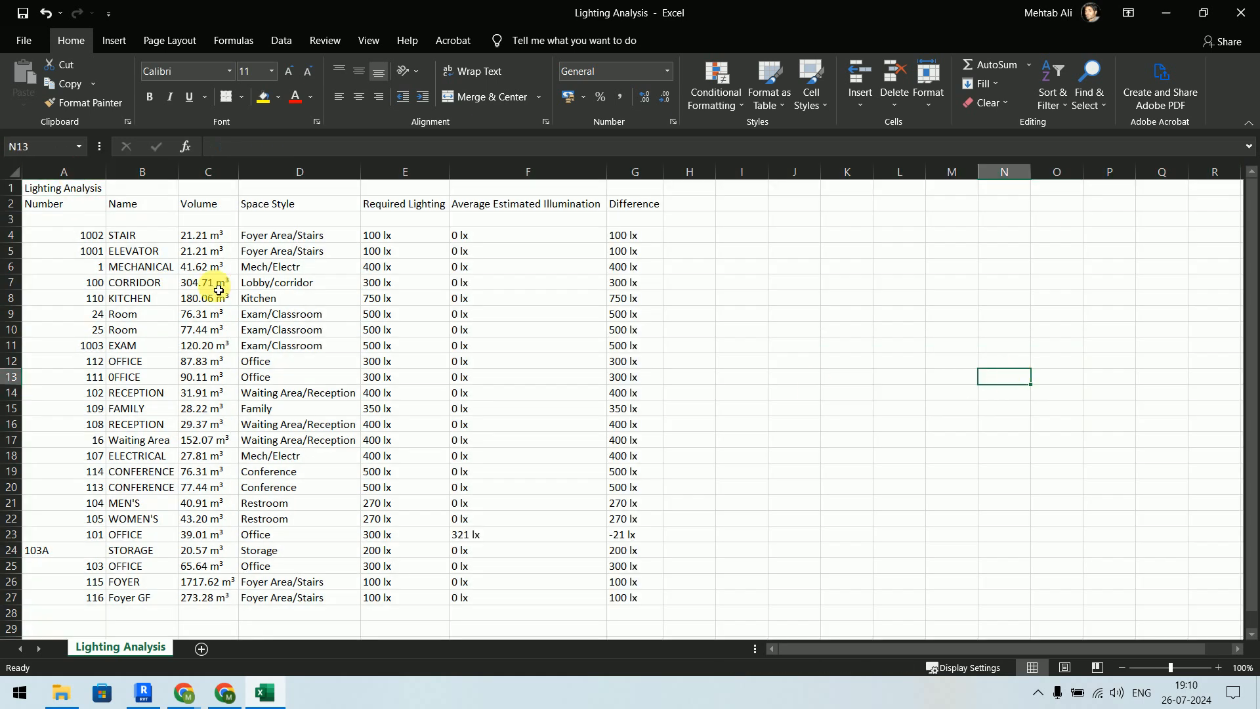
pyautogui.moveTo(33, 189); pyautogui.dragTo(636, 597)
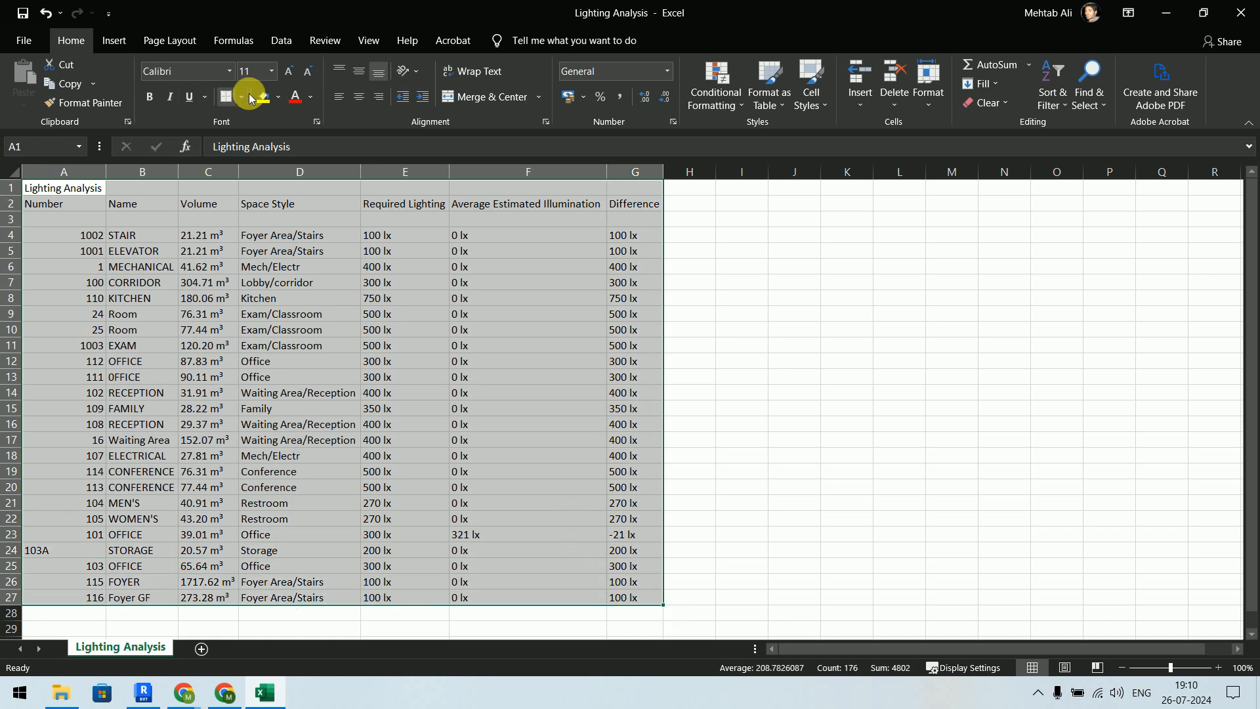
pyautogui.click(358, 98)
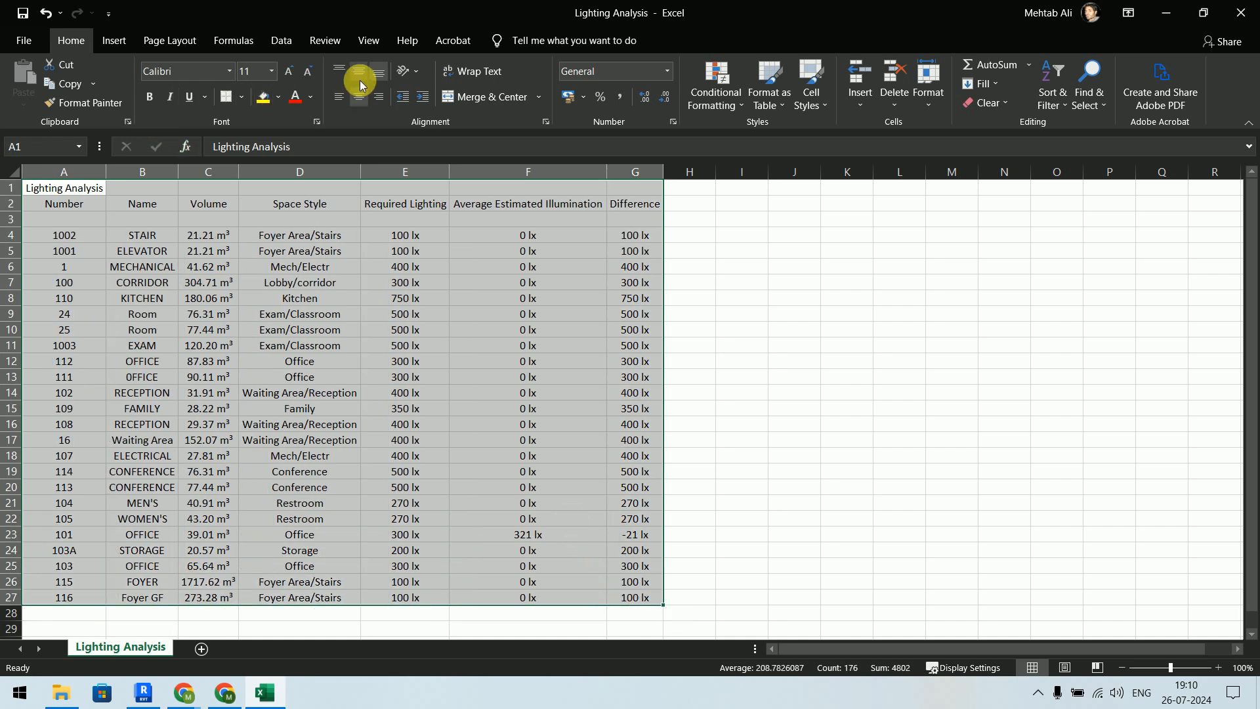
# Step: Examine the exported table A1:G27, comparing entries in the Difference, Average Estimated Illumination, Required Lighting and Volume columns
pyautogui.click(913, 428)
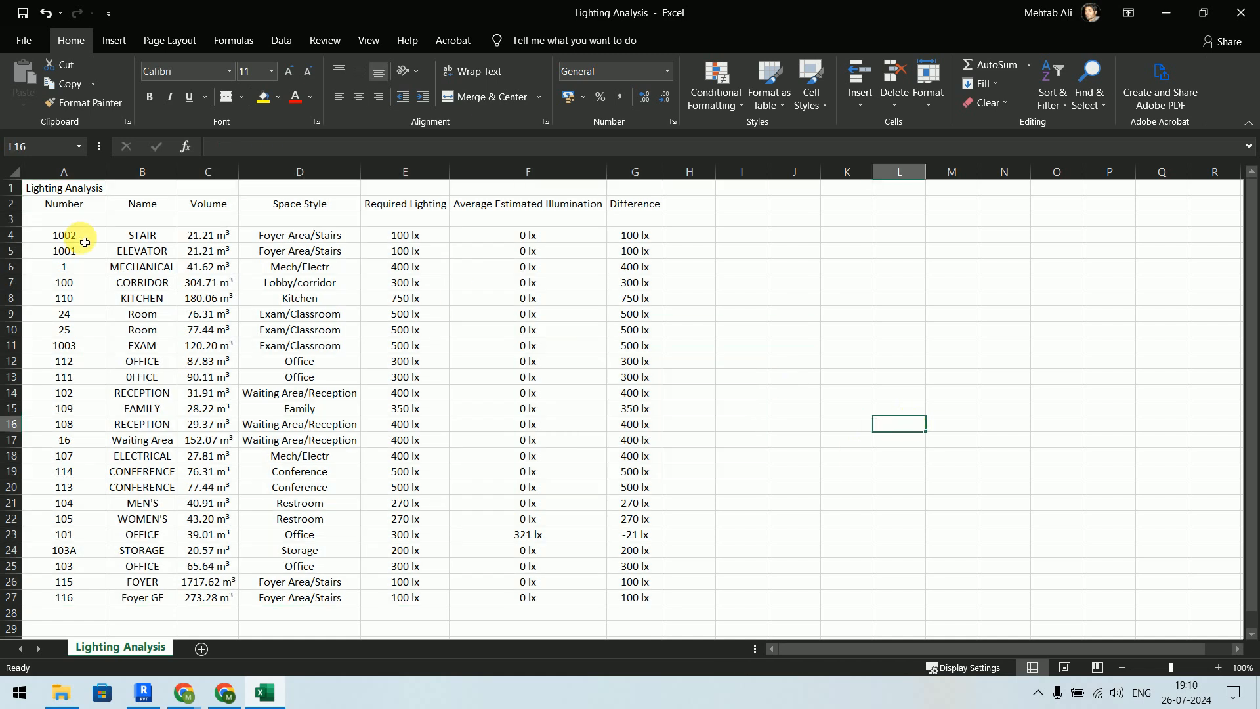
pyautogui.moveTo(36, 189); pyautogui.dragTo(619, 591)
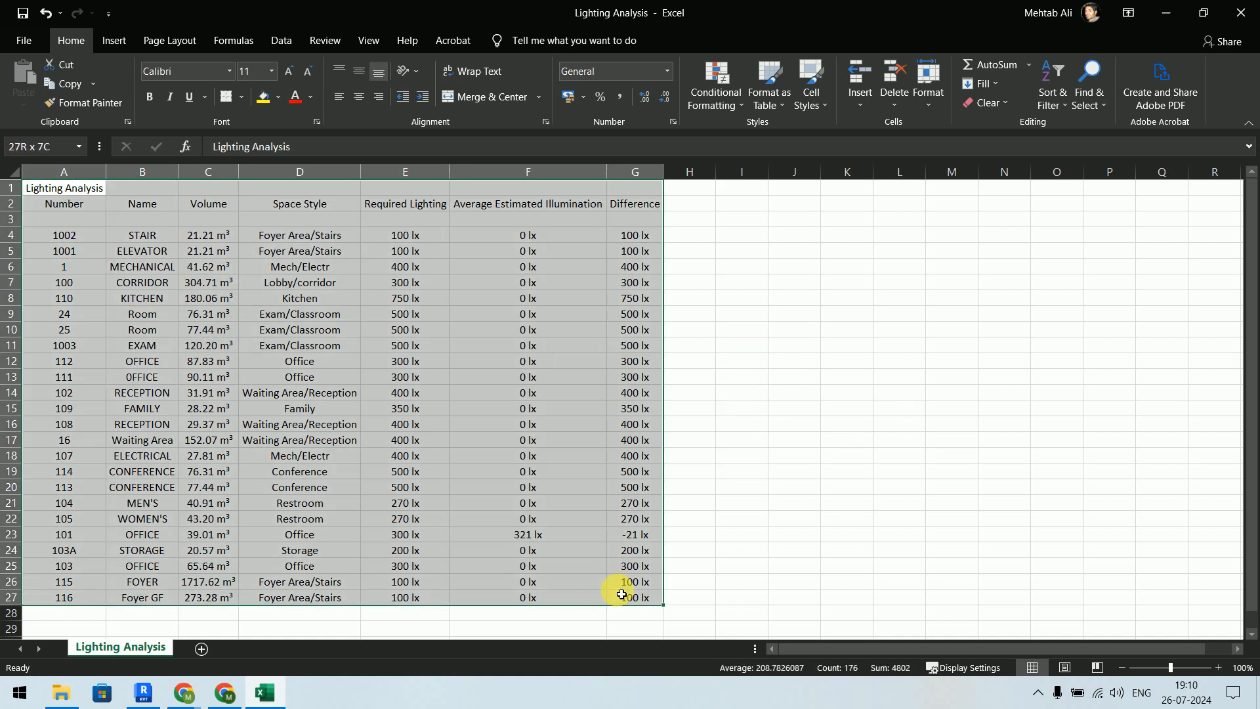
pyautogui.click(934, 447)
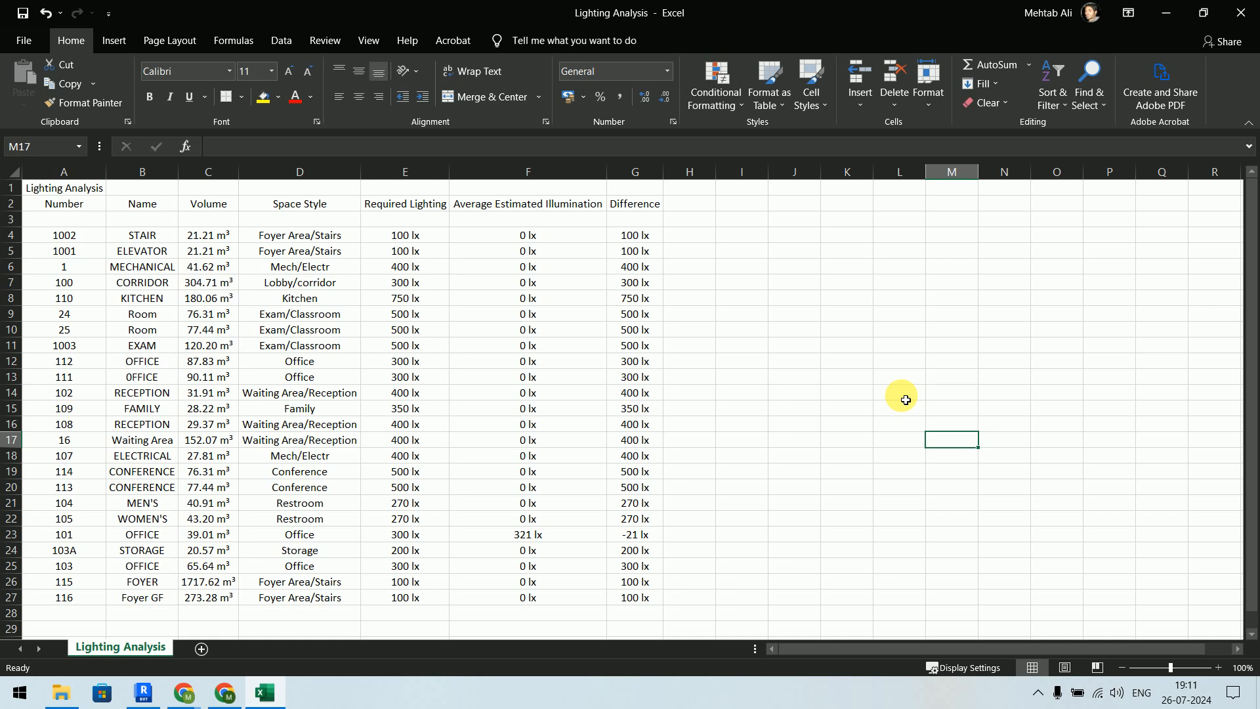
pyautogui.click(629, 237)
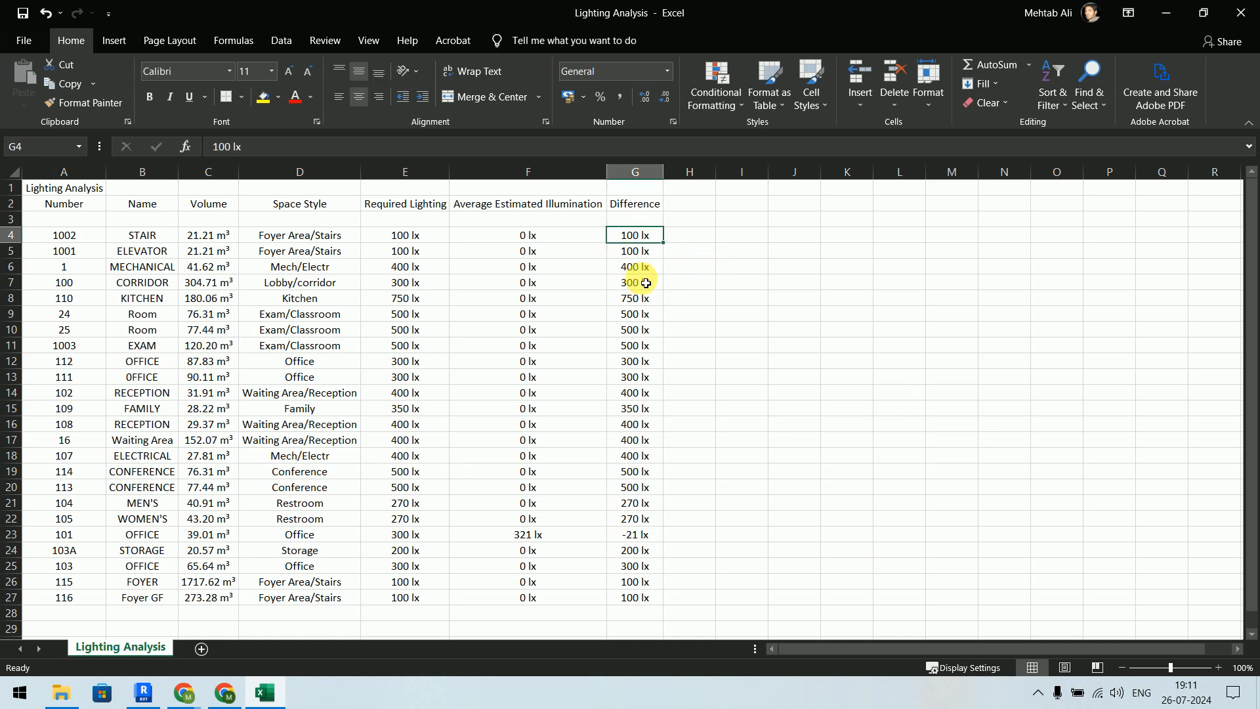
pyautogui.click(641, 281)
pyautogui.click(644, 382)
pyautogui.click(564, 251)
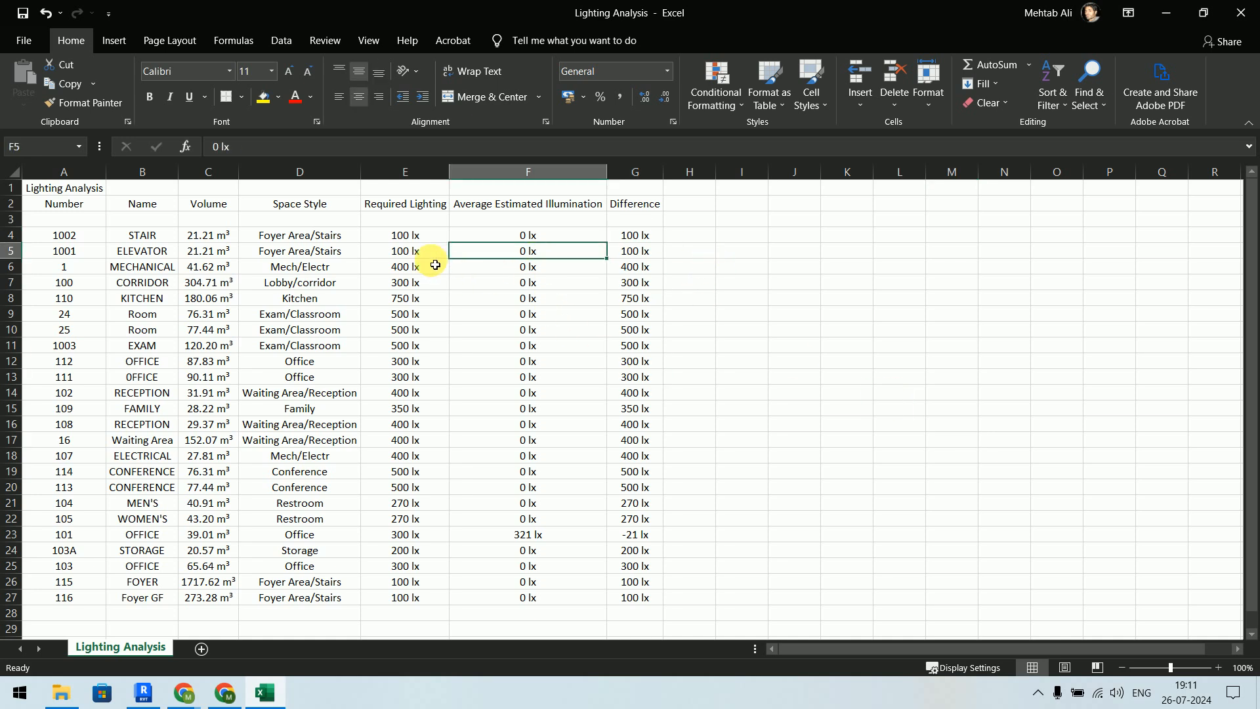
pyautogui.click(394, 265)
pyautogui.click(204, 315)
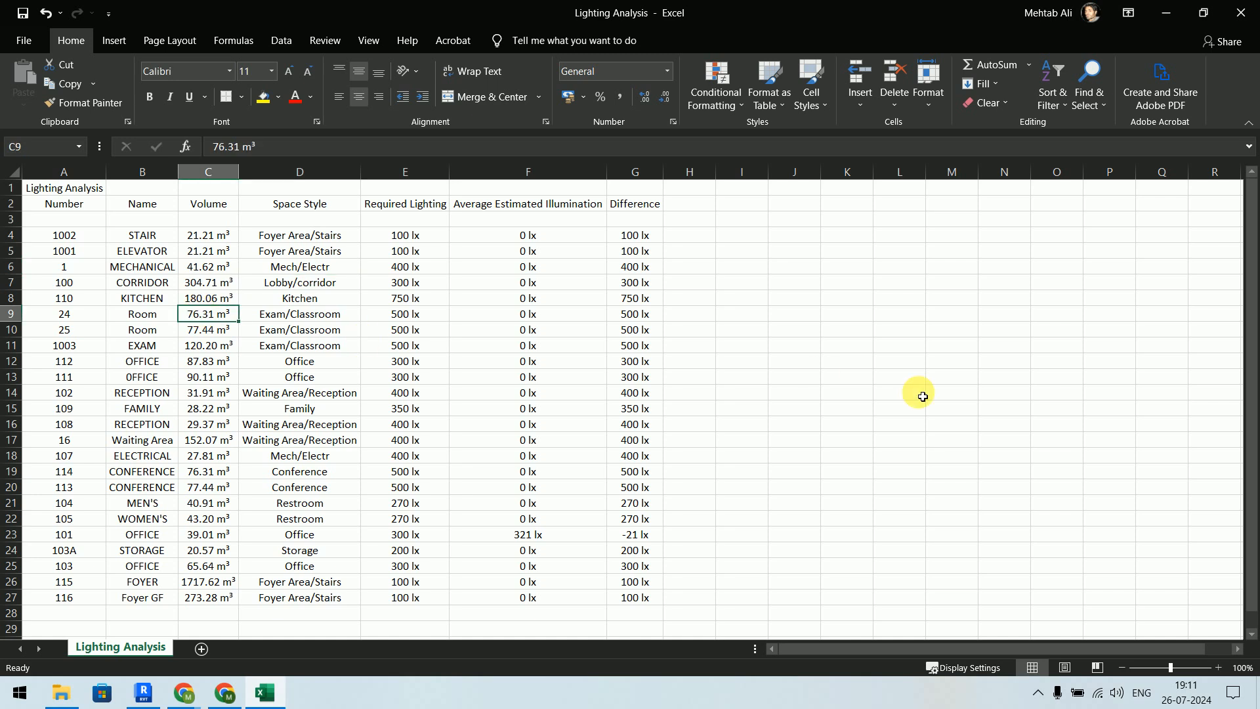
pyautogui.click(920, 395)
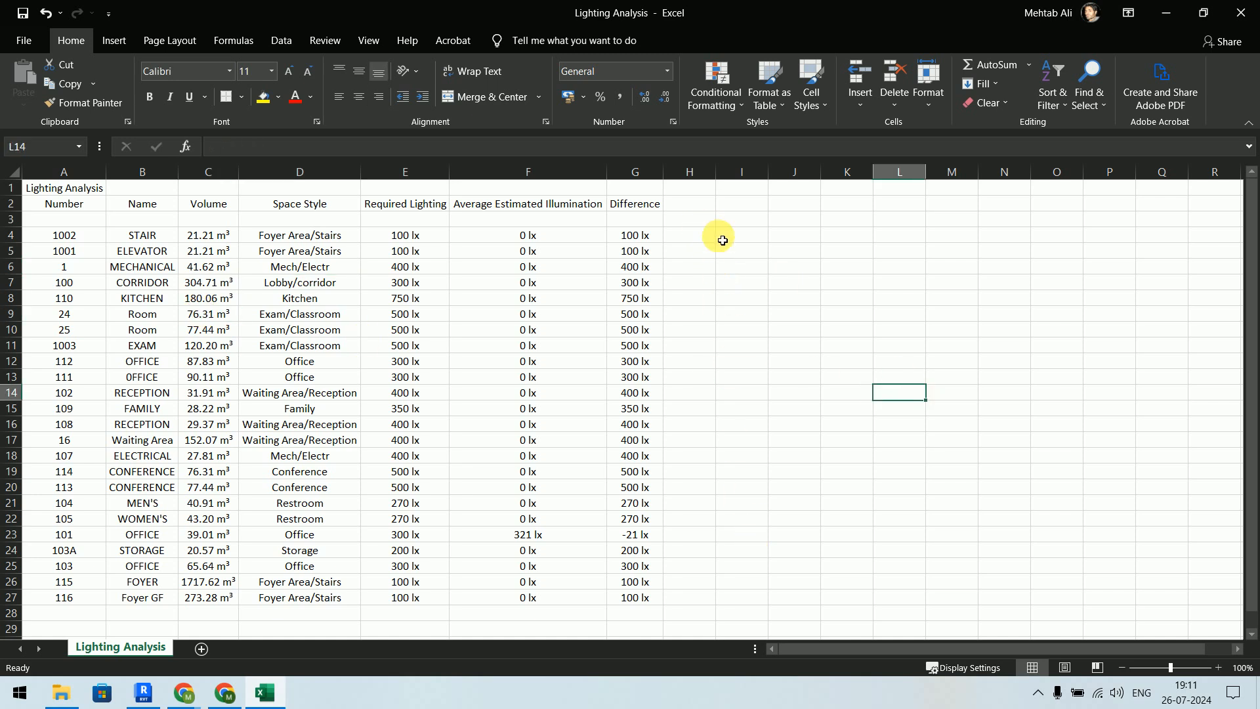
# Step: Clear all the Difference values in G4:G27 of the Lighting Analysis sheet
pyautogui.moveTo(647, 235); pyautogui.dragTo(641, 599)
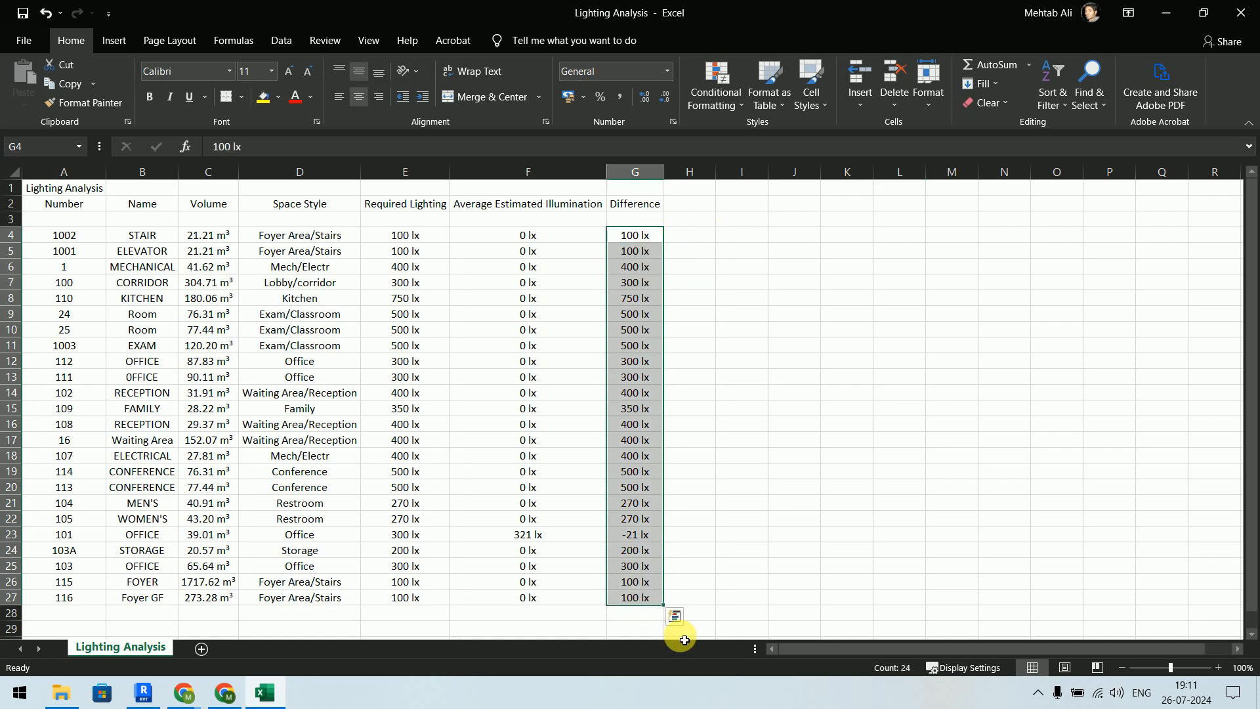
pyautogui.press('Delete')
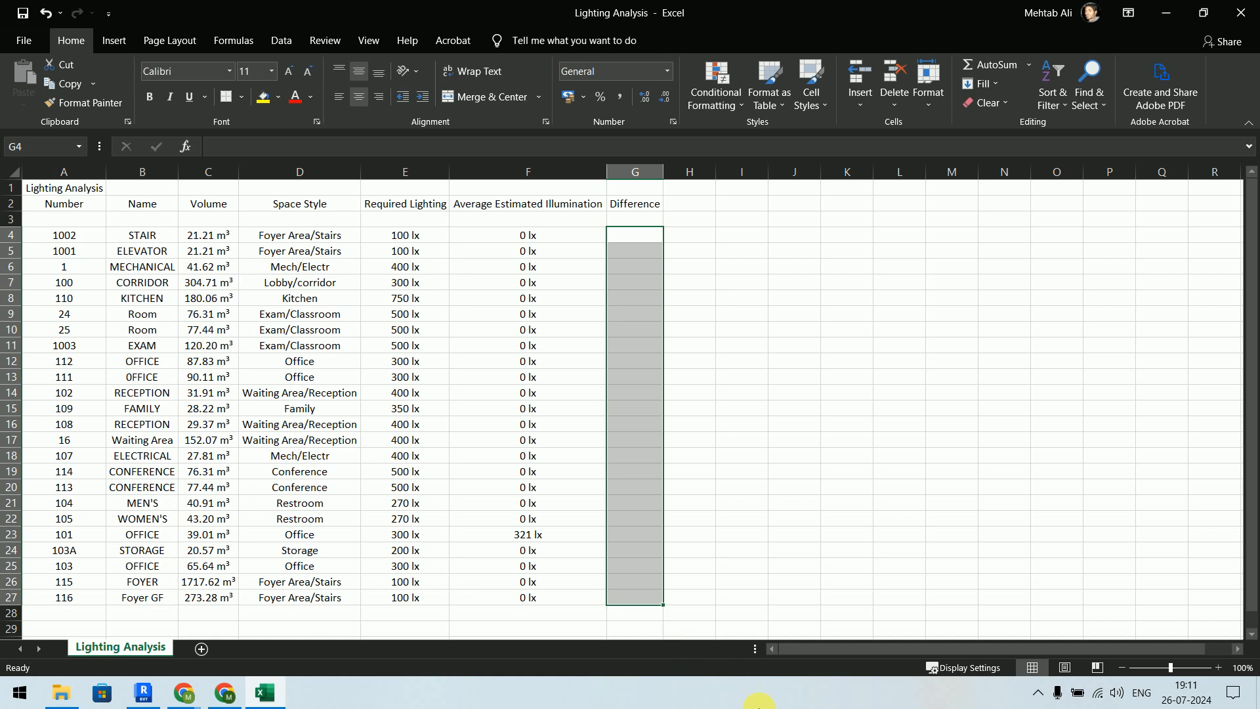
pyautogui.moveTo(817, 430); pyautogui.dragTo(830, 439)
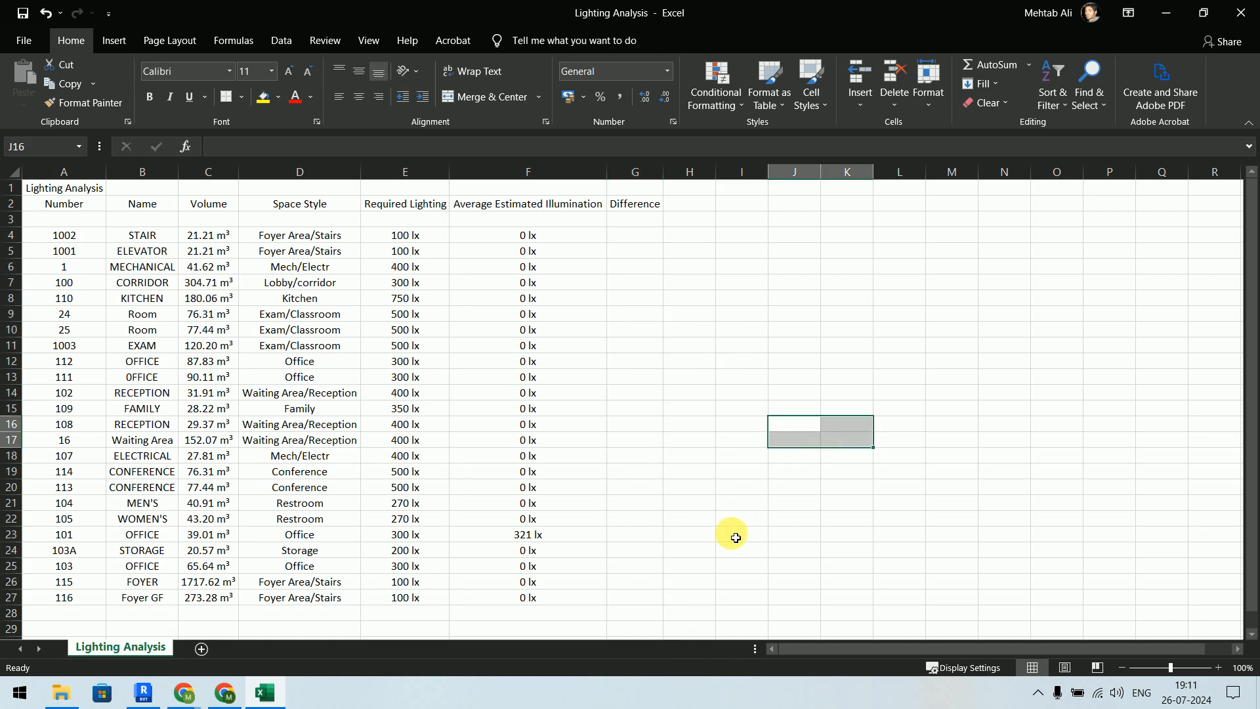
# Step: Enter the formula =(E4-F4) in G4 to calculate the STAIR row's difference between required lighting and average estimated illumination
pyautogui.click(638, 241)
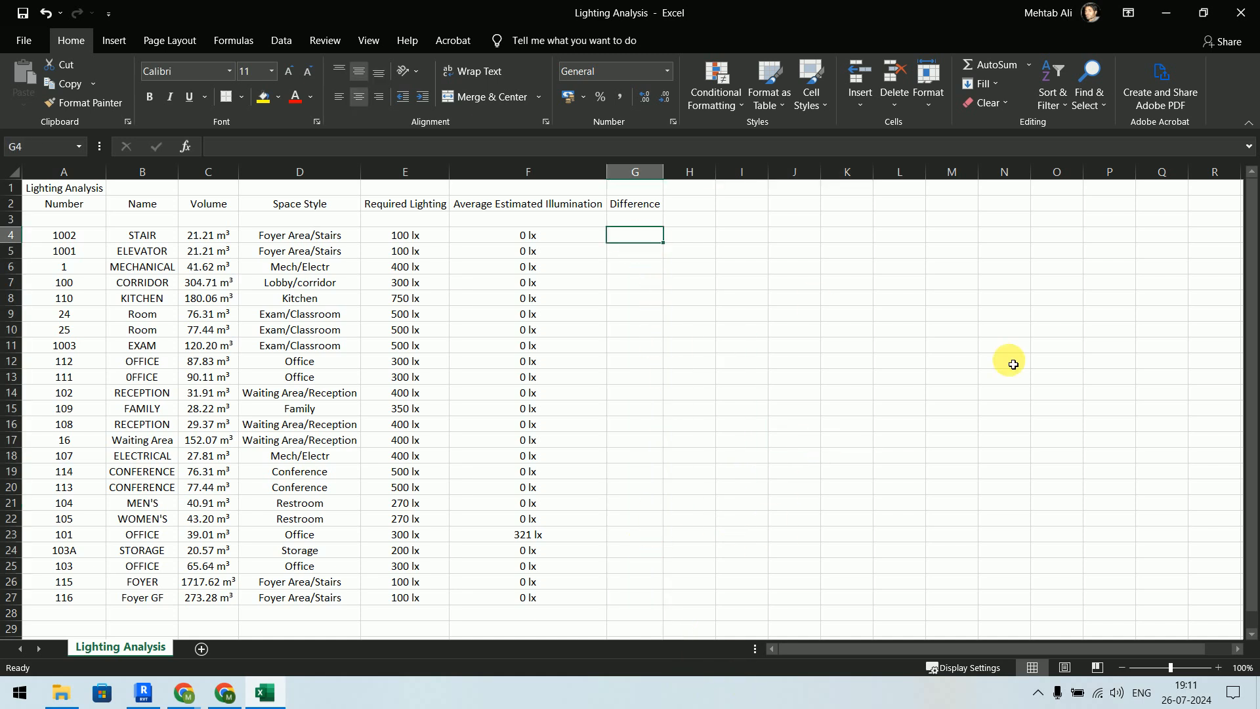
pyautogui.write('=')
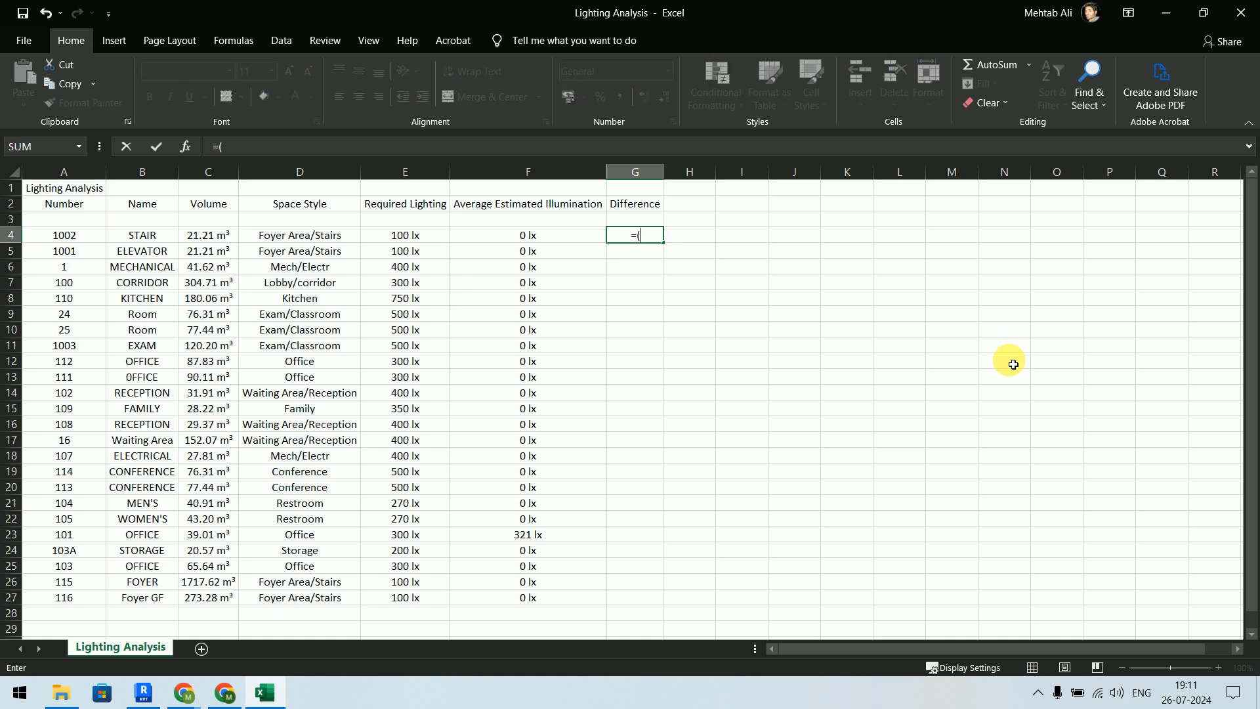
pyautogui.write('(')
pyautogui.click(439, 240)
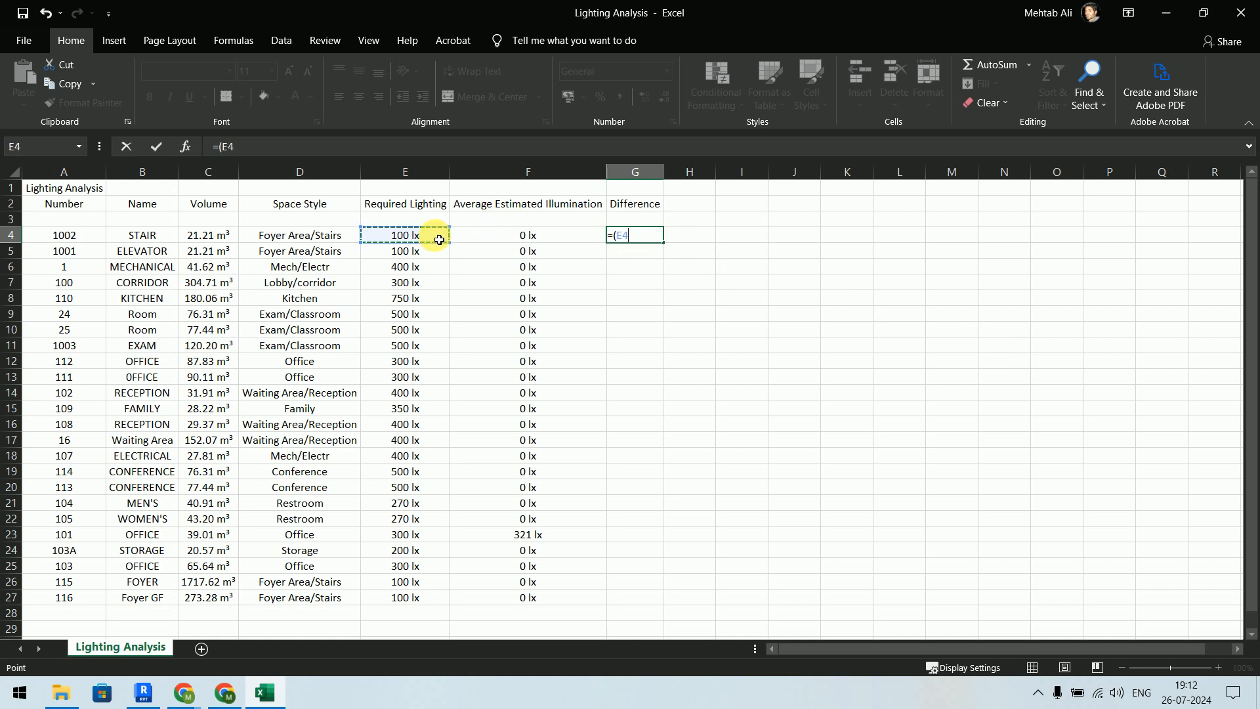
pyautogui.write('-')
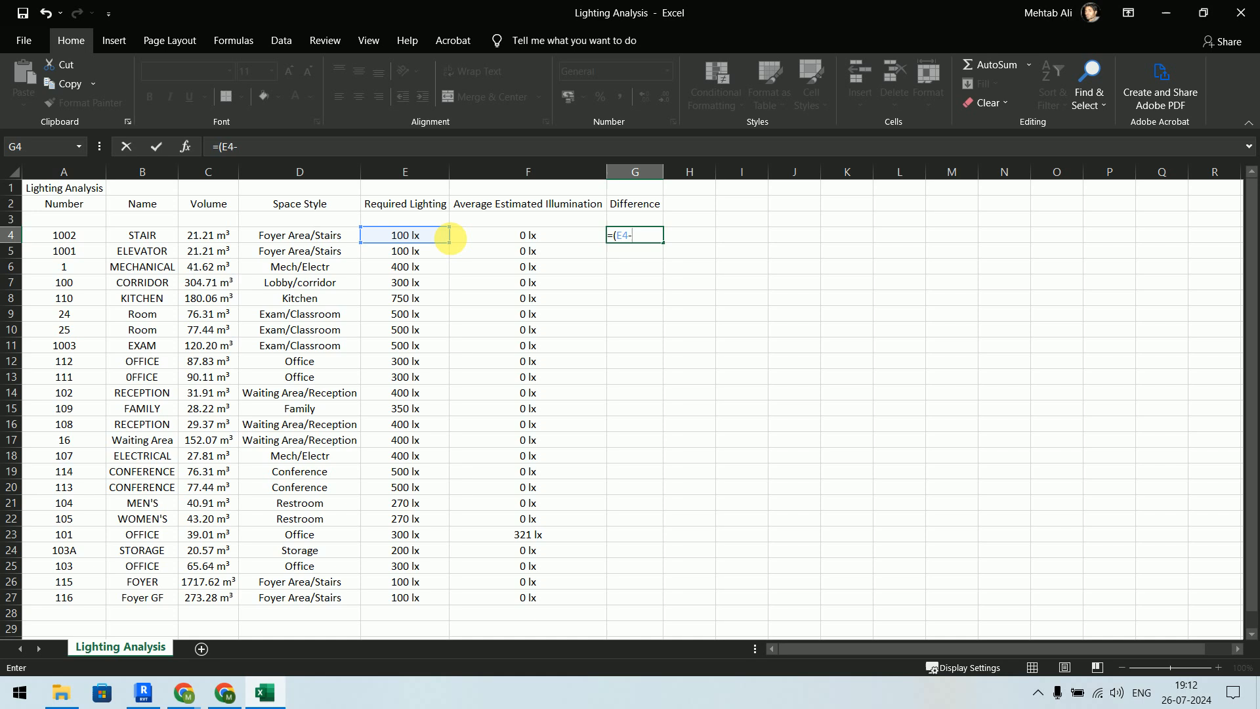
pyautogui.click(550, 239)
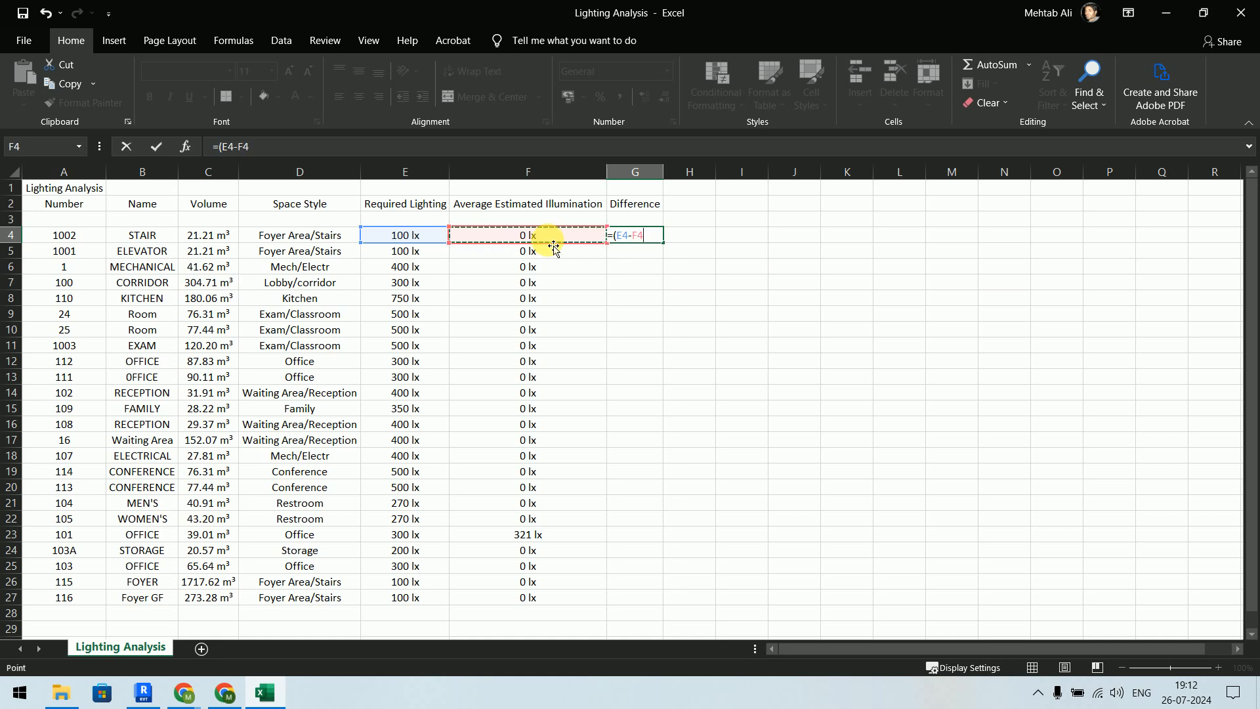
pyautogui.write(')')
pyautogui.press('Return')
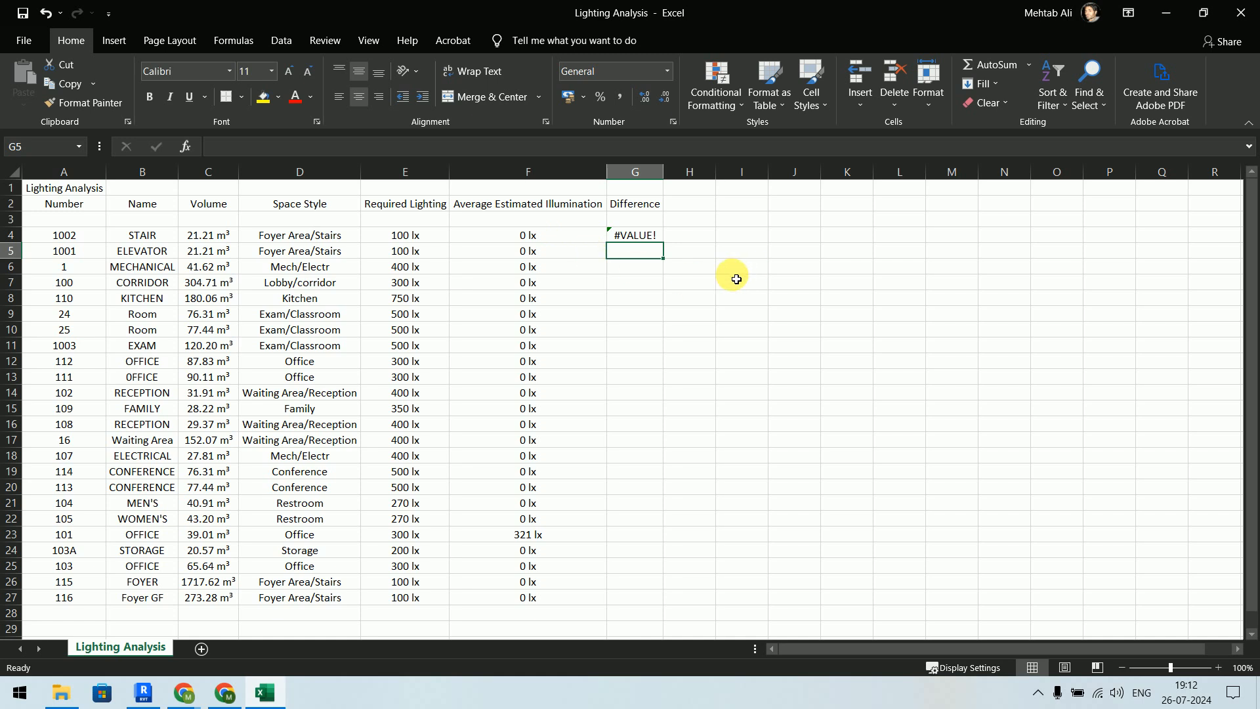
# Step: Inspect the error-checking options offered for the formula in G4
pyautogui.click(648, 236)
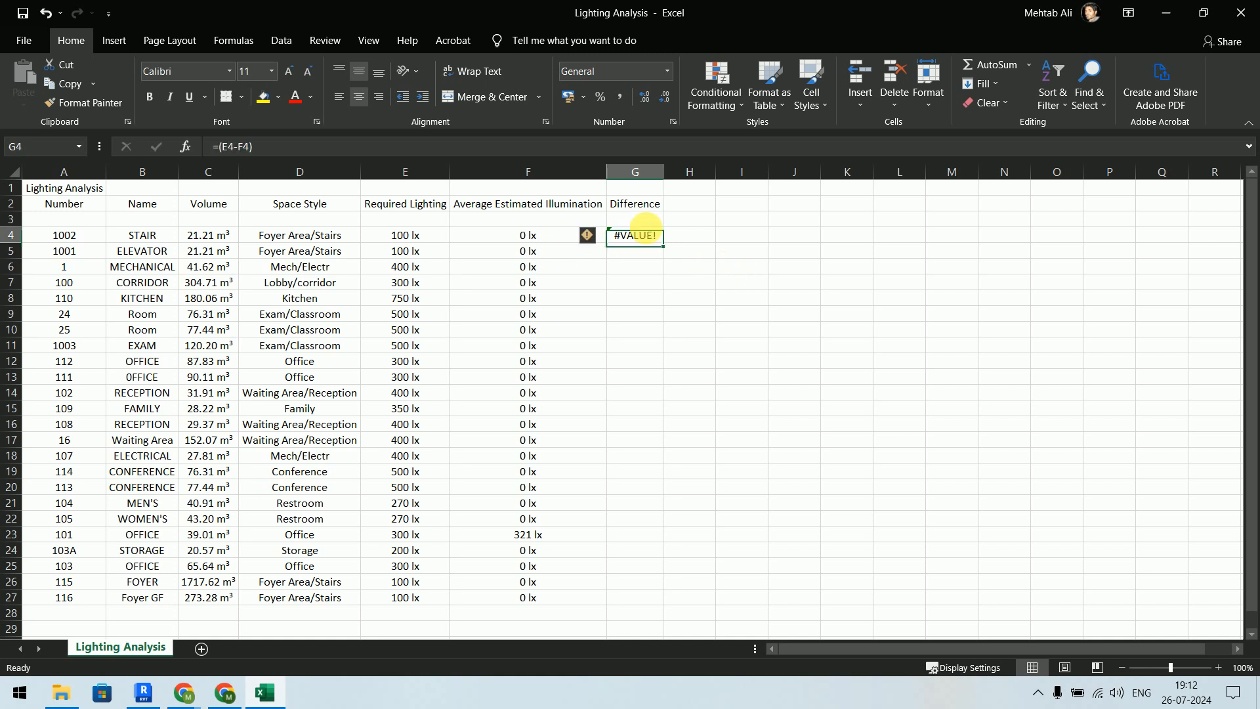
pyautogui.click(590, 239)
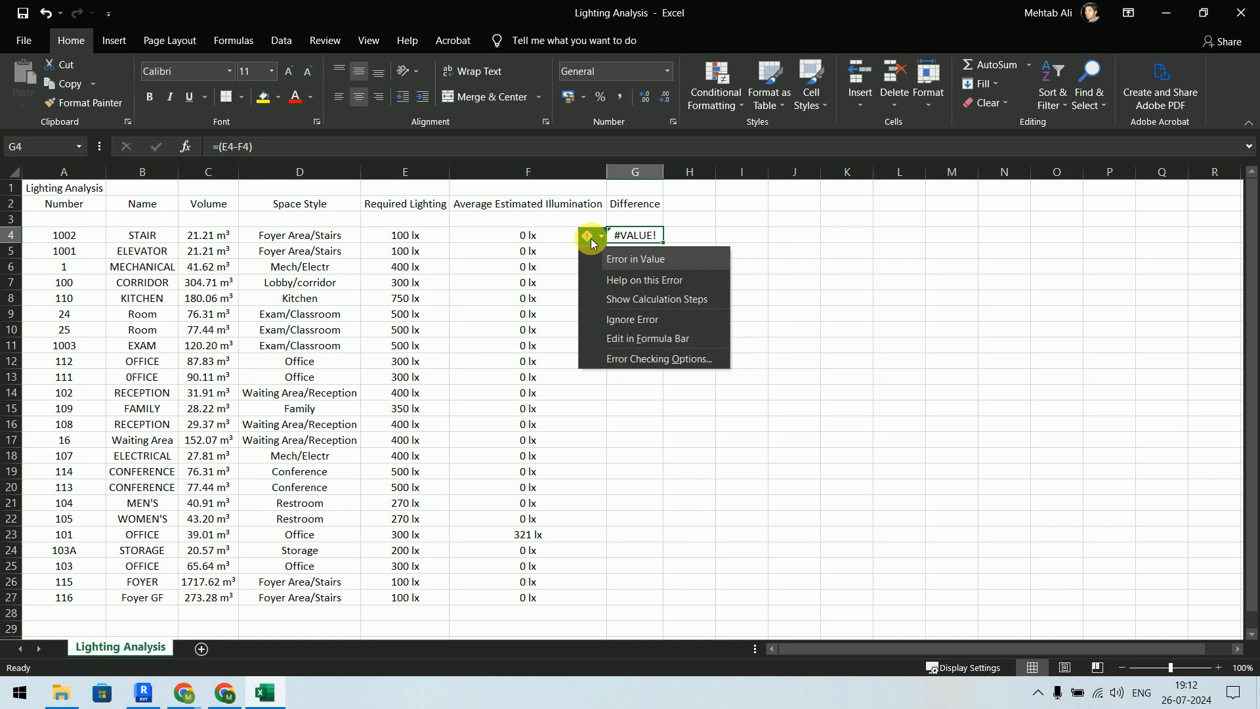
pyautogui.click(590, 239)
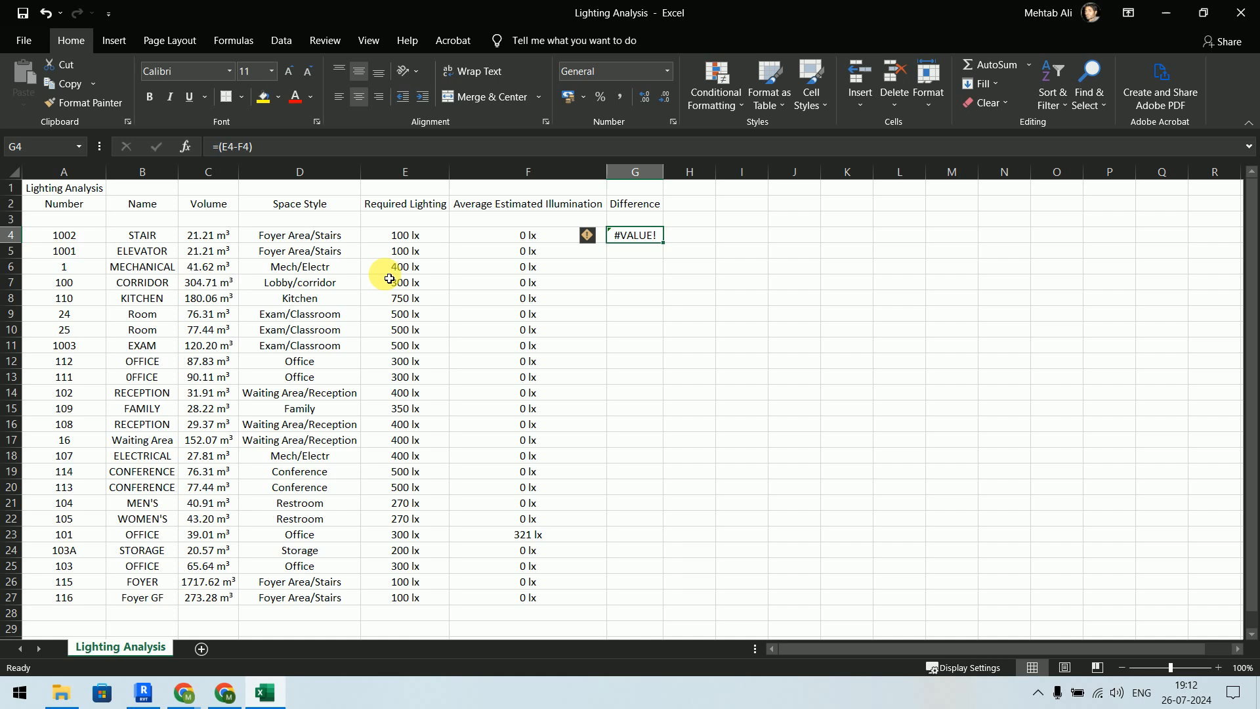
# Step: Remove the lx unit from E4 and F4 in the STAIR row, leaving the plain numbers 100 and 0
pyautogui.click(432, 221)
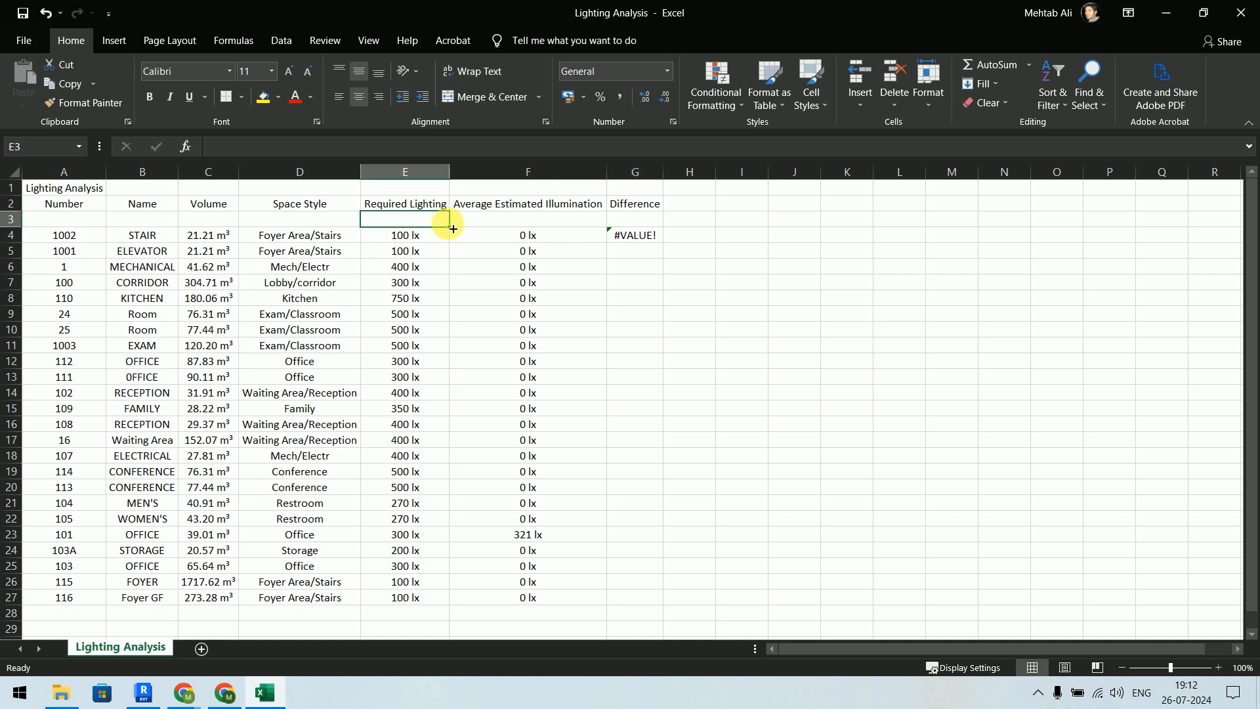
pyautogui.doubleClick(439, 239)
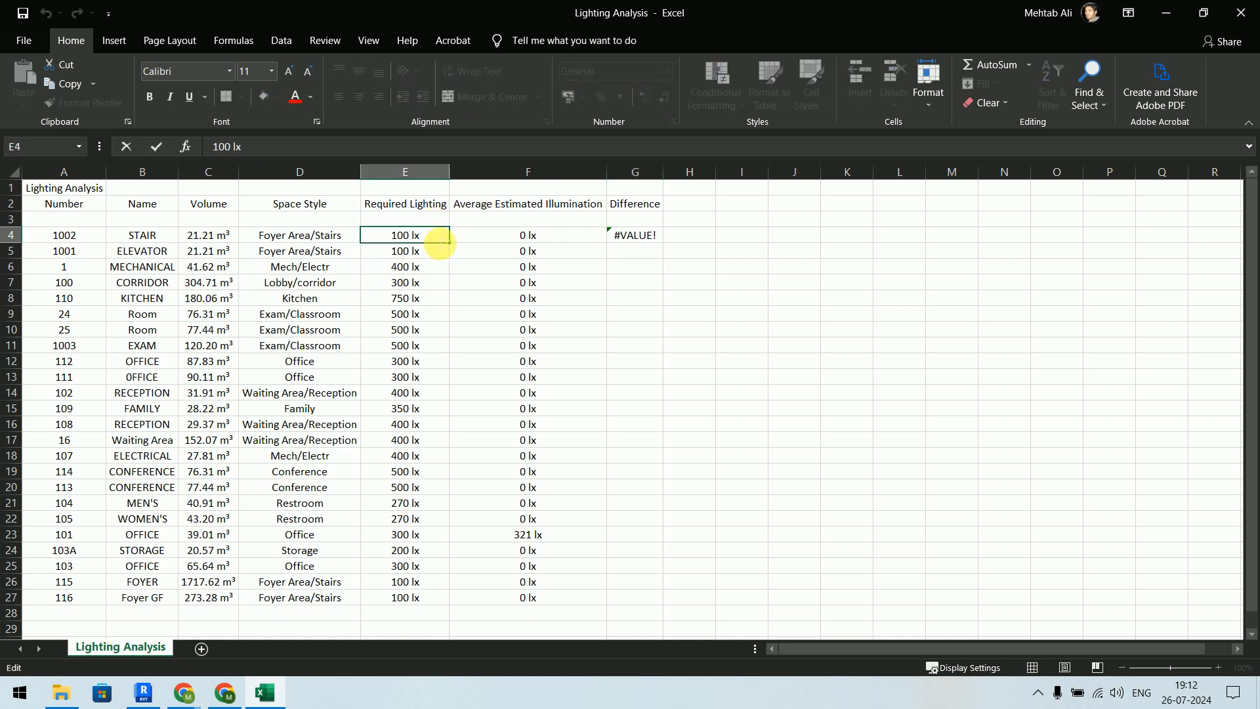
pyautogui.press('BackSpace')
pyautogui.press('BackSpace')
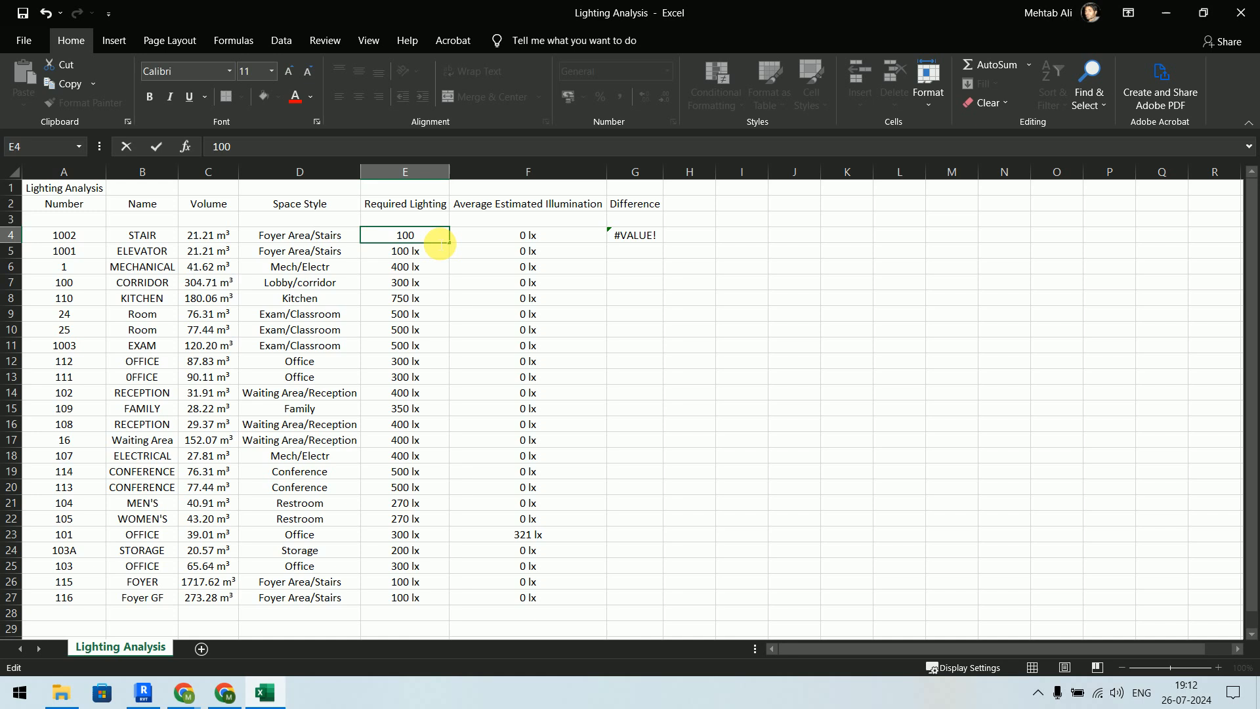
pyautogui.click(810, 332)
pyautogui.doubleClick(568, 240)
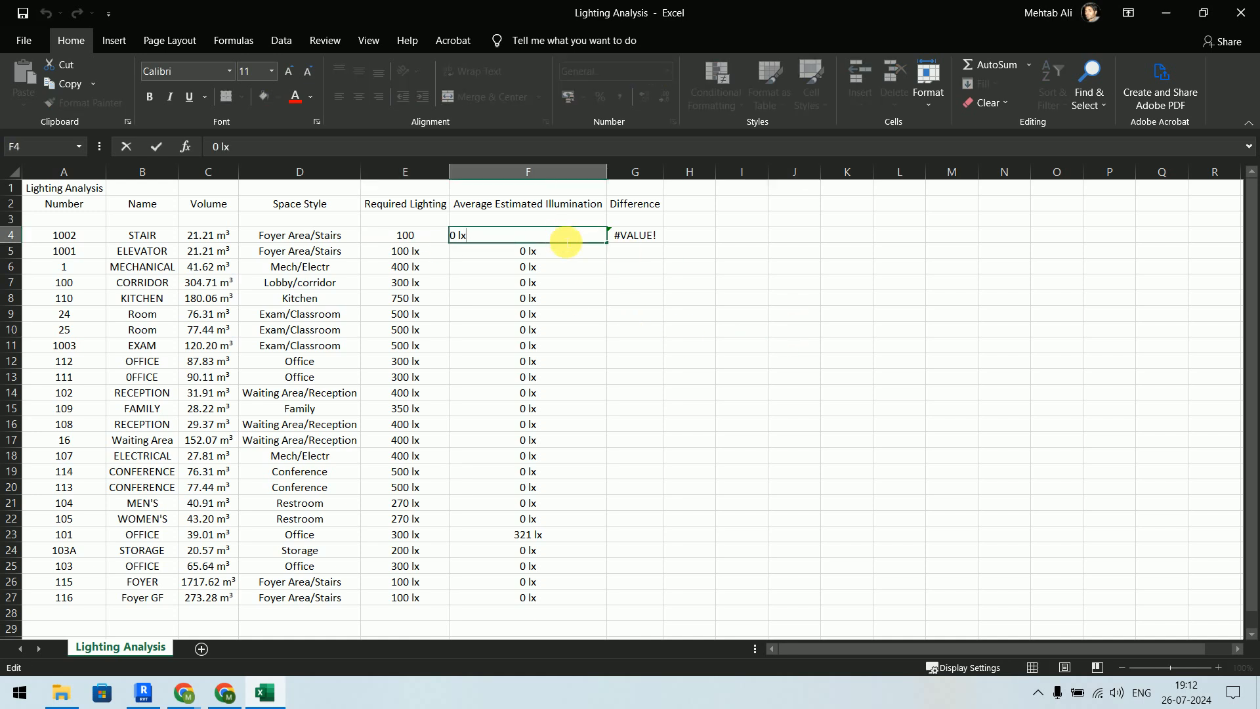
pyautogui.press('BackSpace')
pyautogui.press('BackSpace')
pyautogui.press('BackSpace')
pyautogui.press('Return')
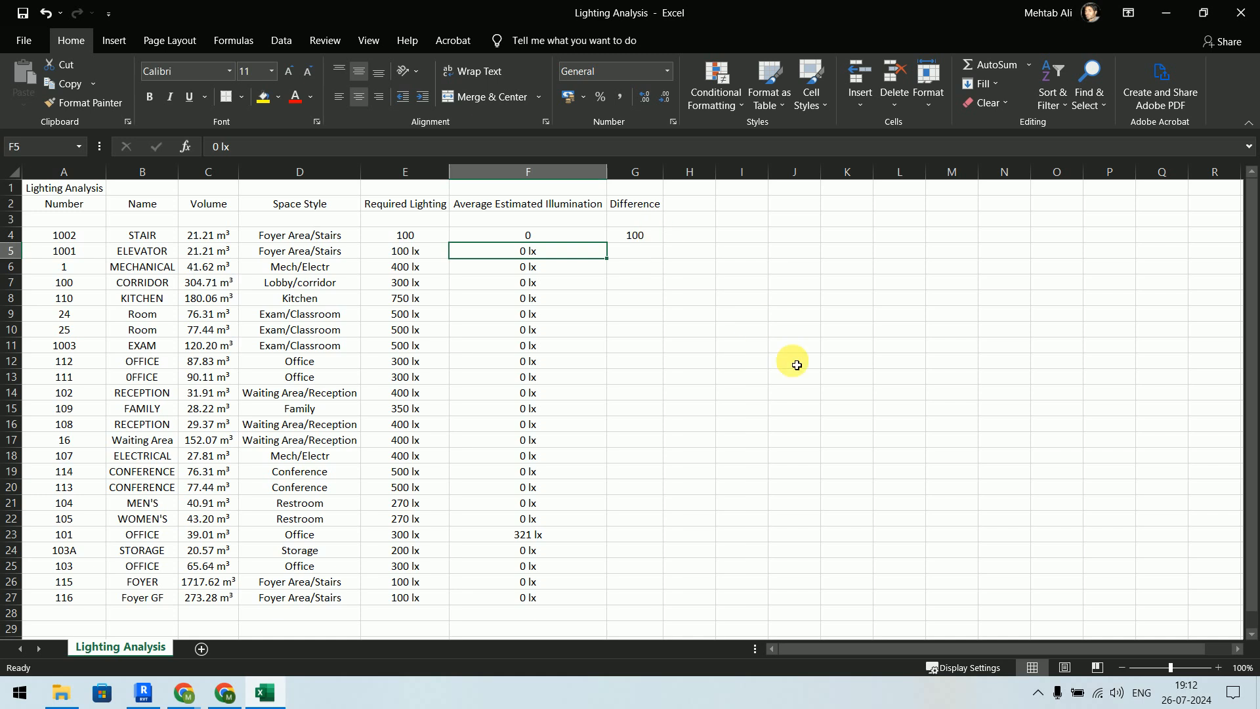
# Step: Undo the removal of the lx unit from F4 and E4
pyautogui.hotkey('ctrl', 'z')
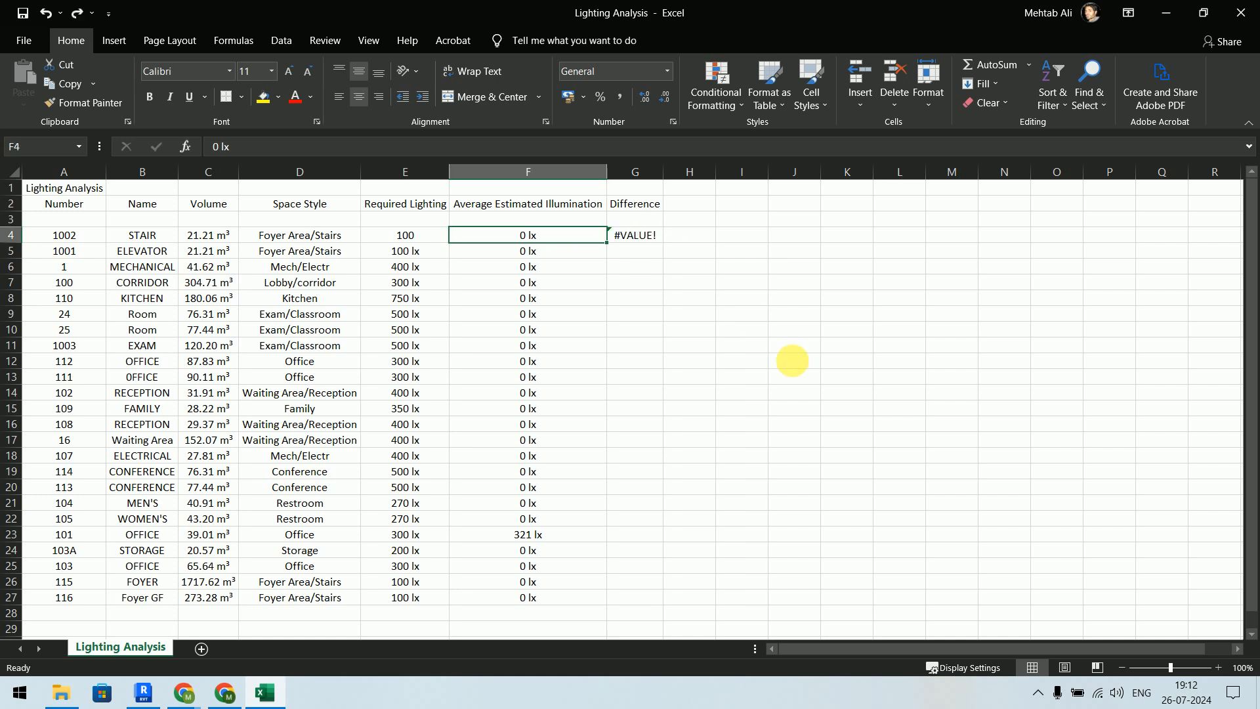
pyautogui.hotkey('ctrl', 'z')
pyautogui.click(912, 329)
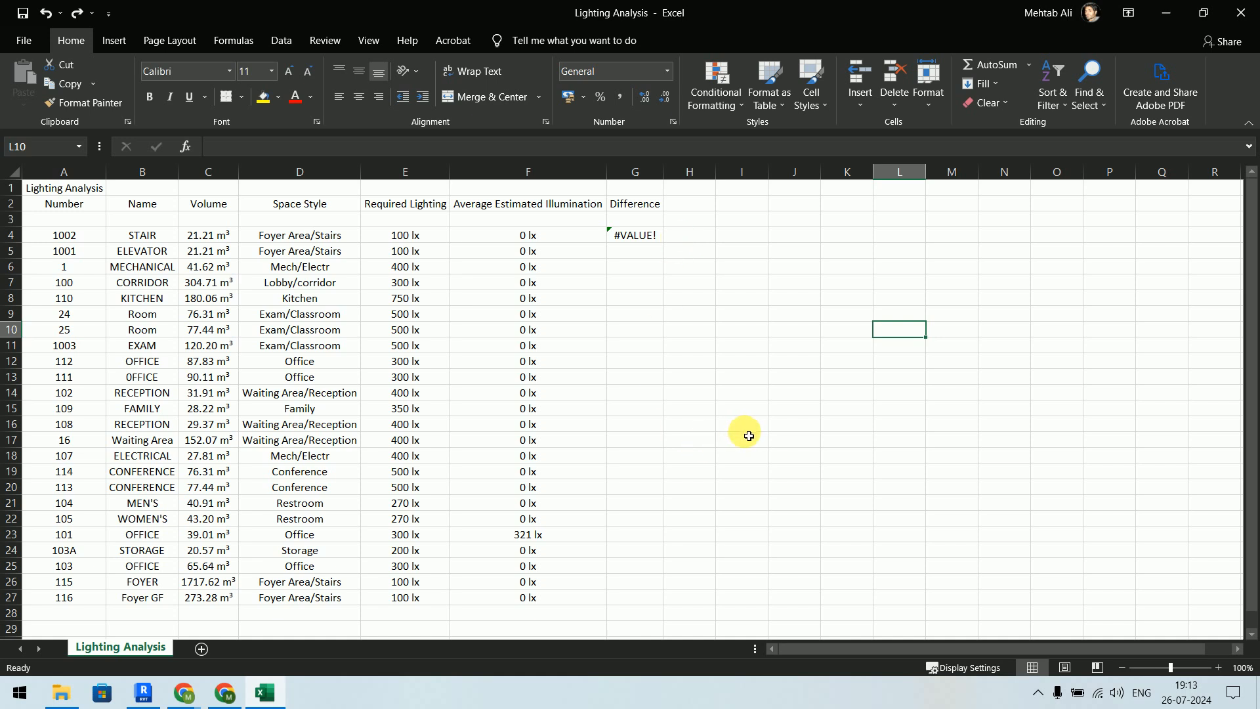
# Step: Close the Lighting Analysis workbook and the ETA folder window
pyautogui.click(1240, 13)
pyautogui.click(637, 367)
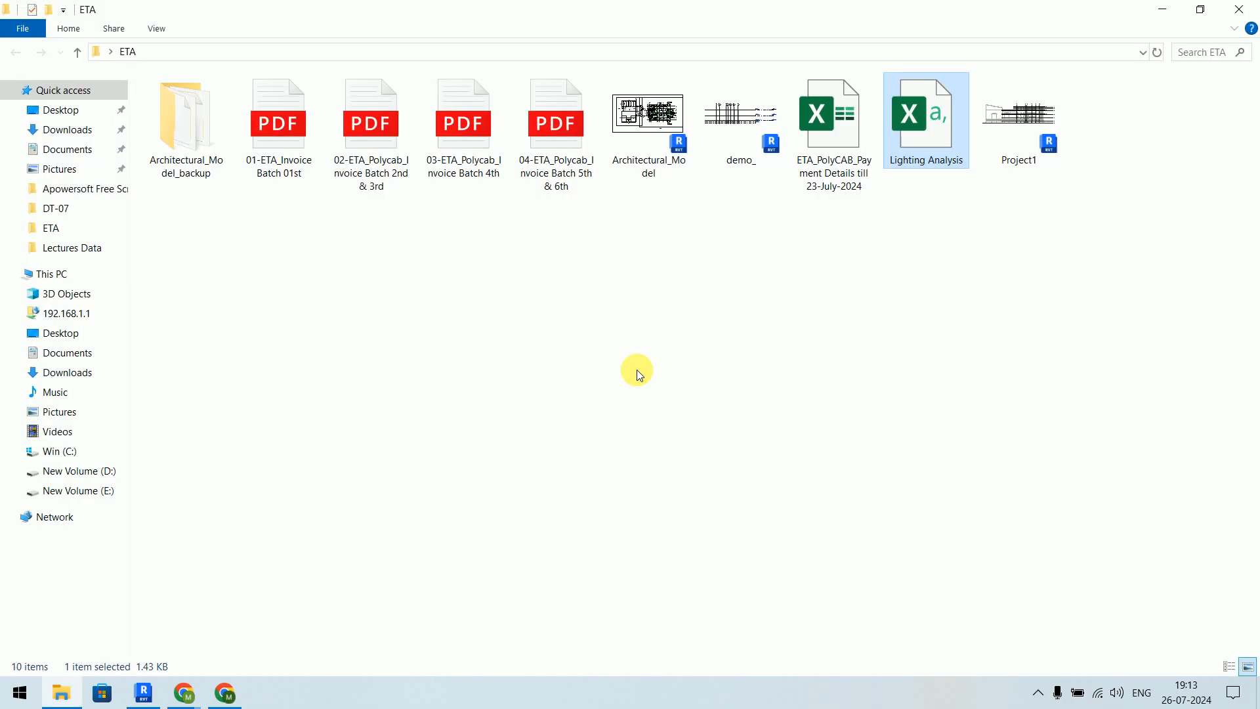
pyautogui.click(678, 342)
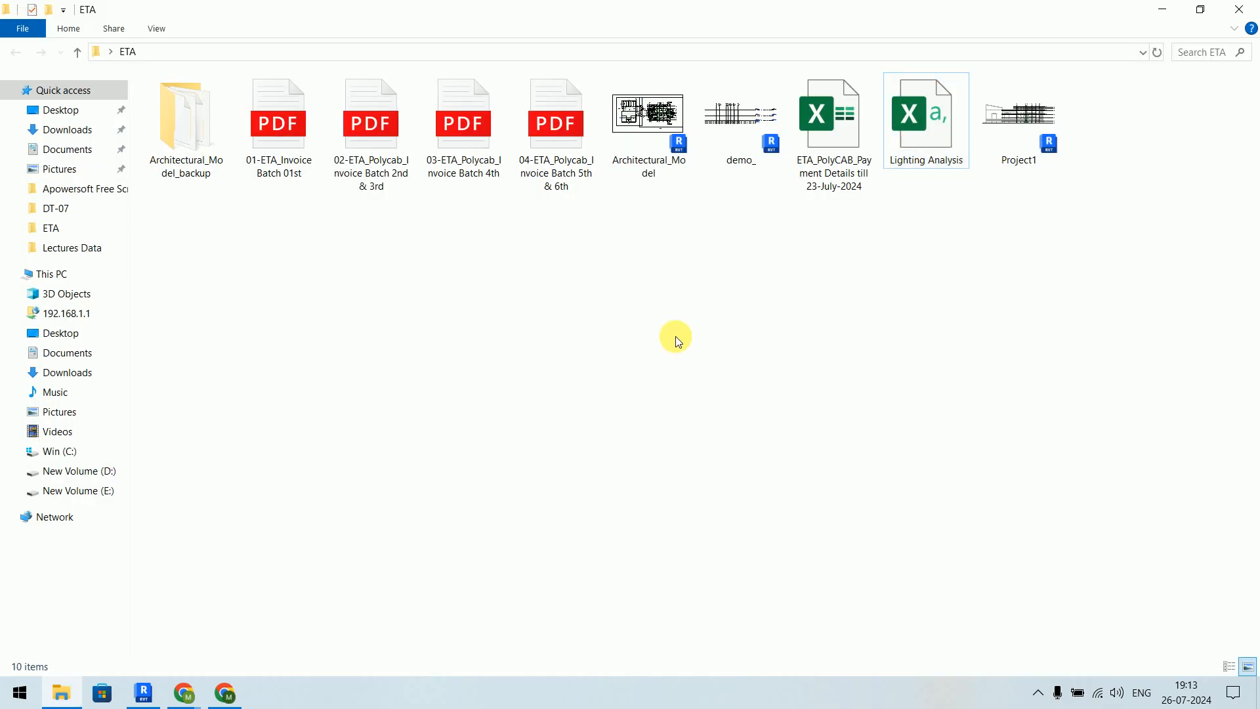
pyautogui.click(1234, 11)
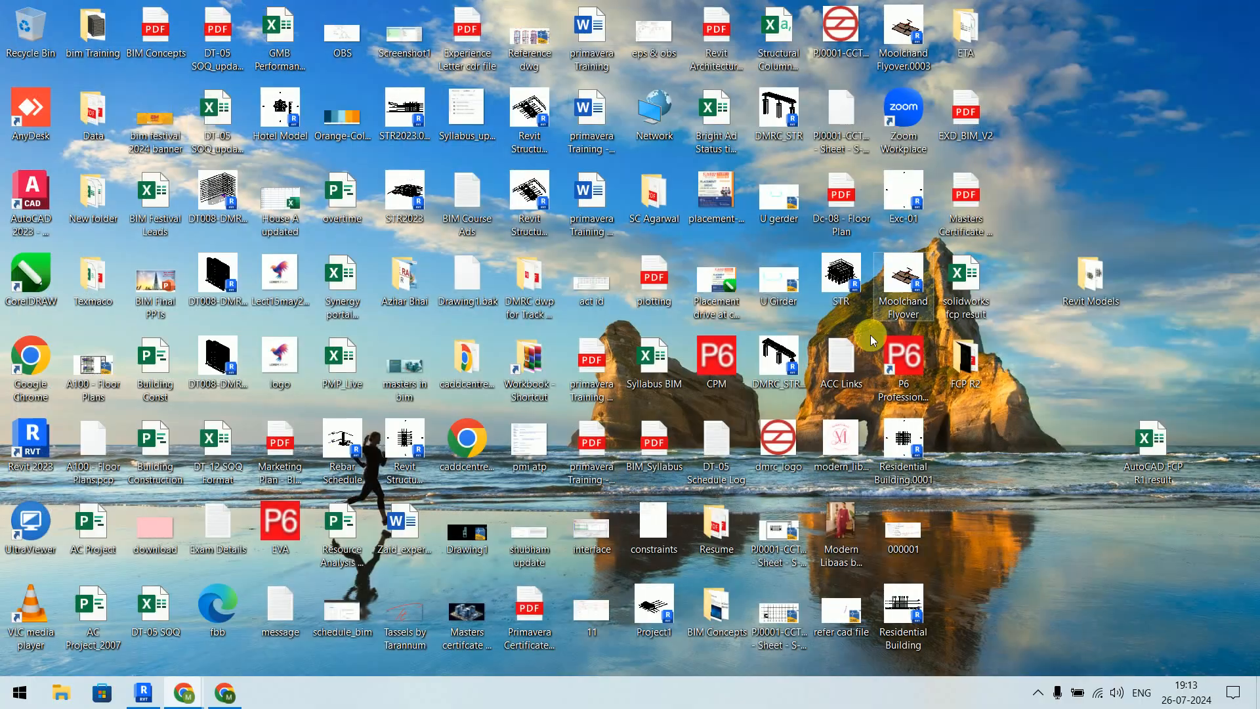
# Step: Switch to Revit, open the 1 - Ceiling Elec ceiling plan and inspect the EXAM 1003 space, leaving it deselected
pyautogui.click(197, 691)
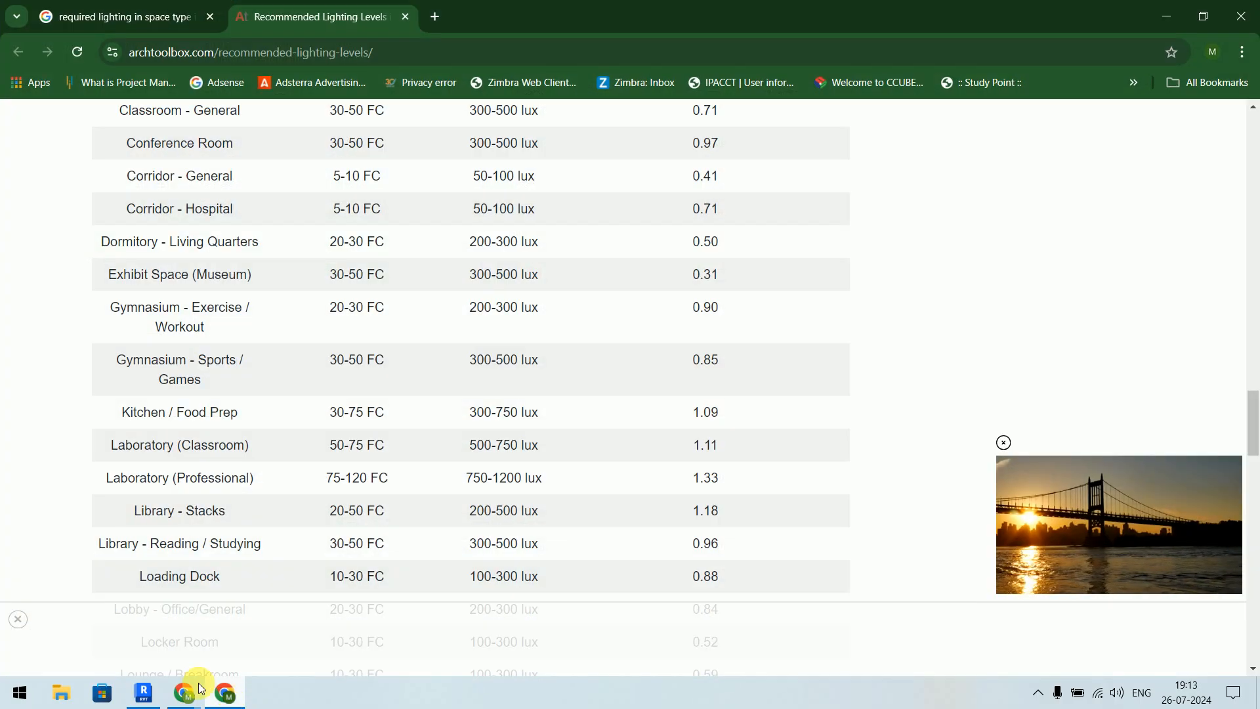
pyautogui.click(143, 692)
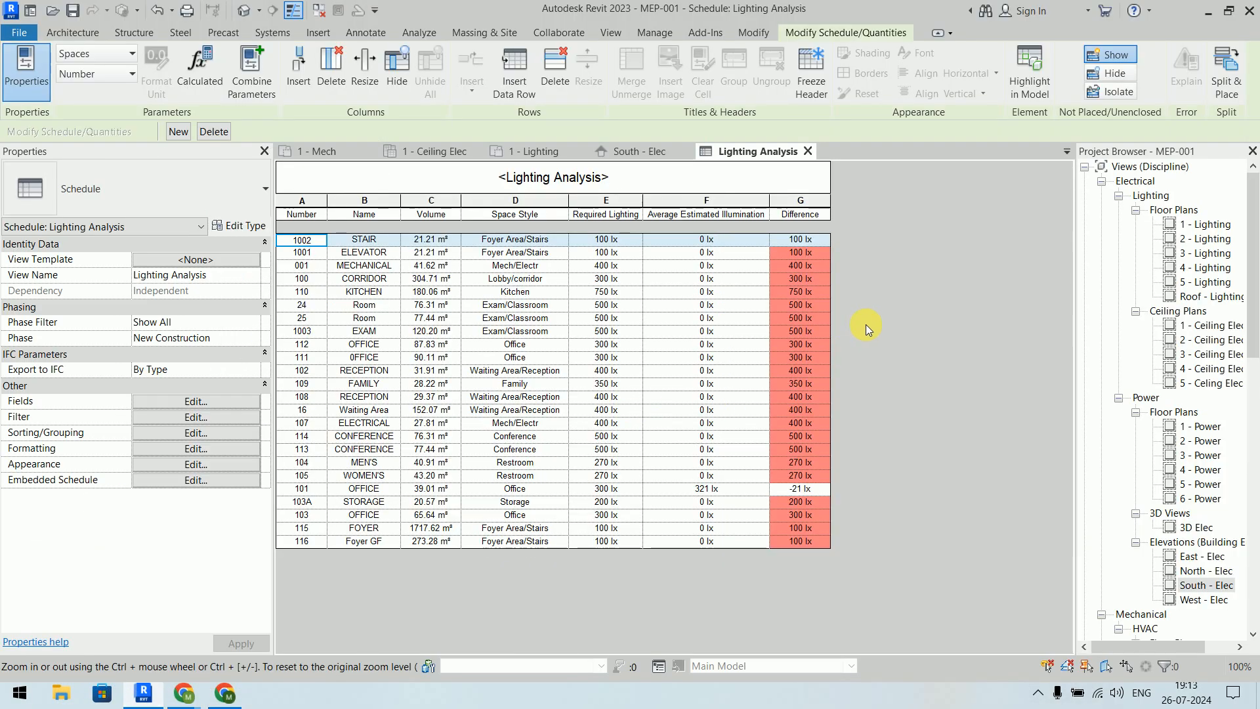
pyautogui.doubleClick(1207, 326)
pyautogui.scroll(-2, 624, 333)
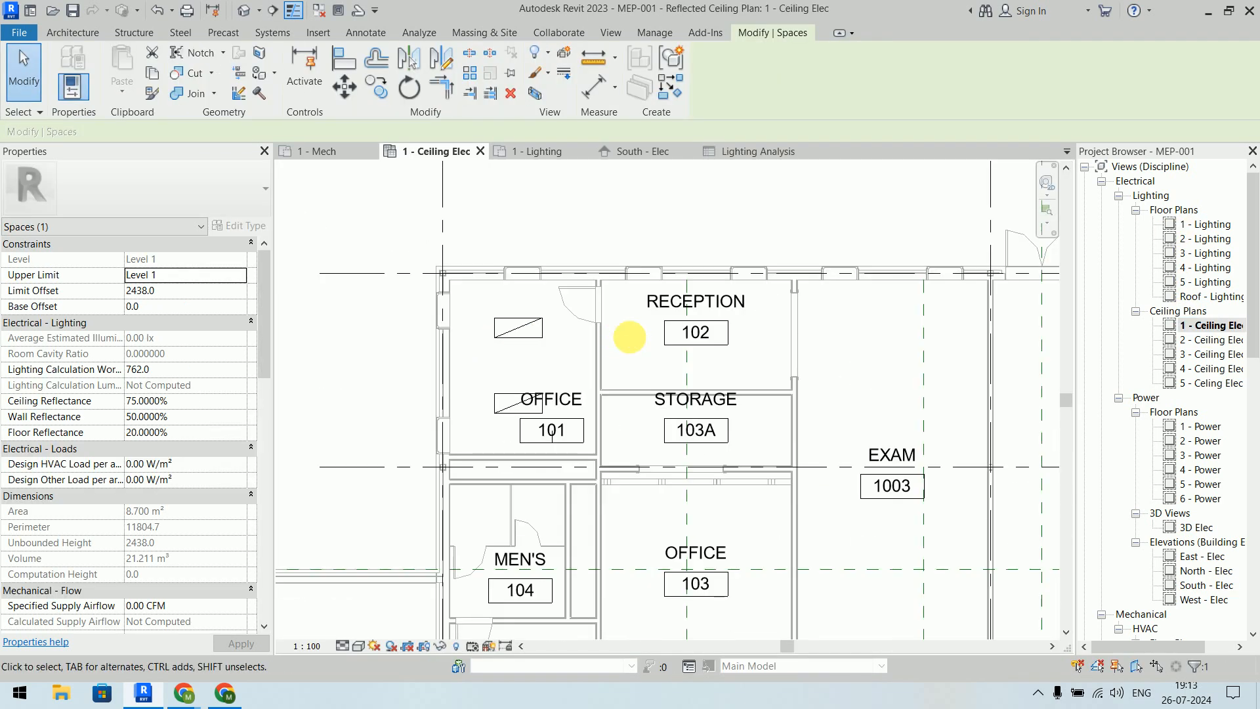
pyautogui.moveTo(624, 332); pyautogui.dragTo(348, 248, button='middle')
pyautogui.moveTo(558, 359); pyautogui.dragTo(529, 360, button='middle')
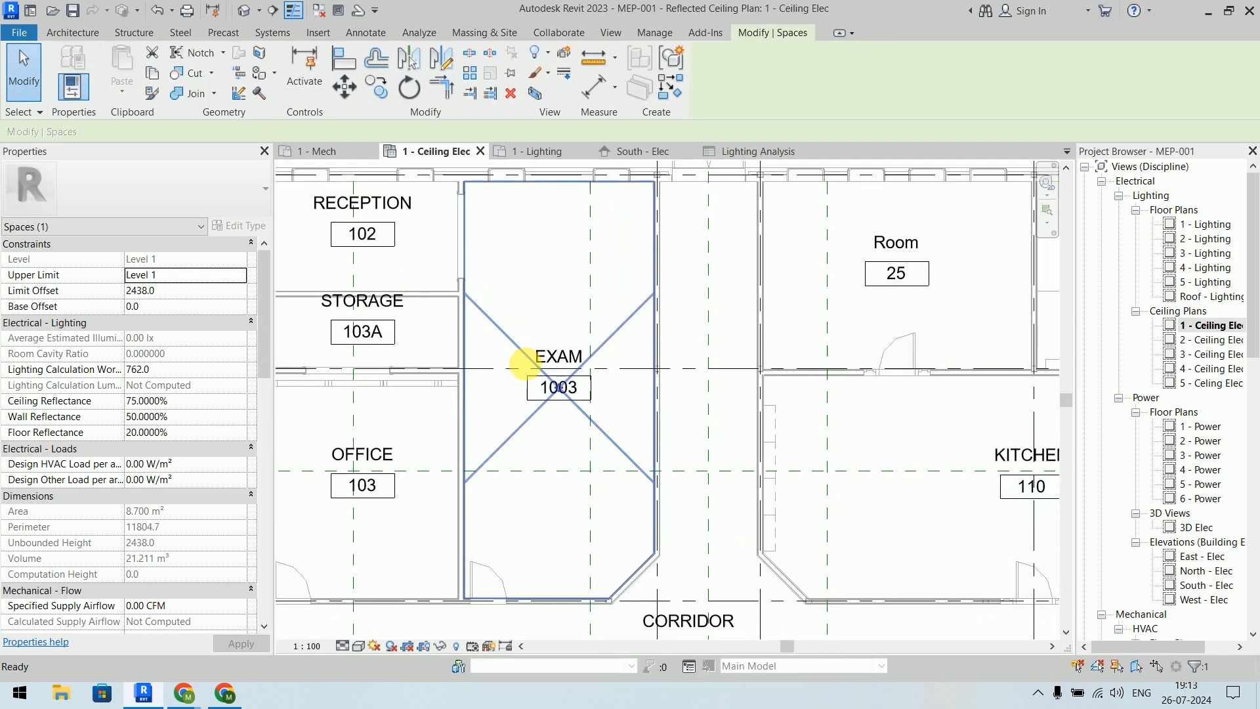
pyautogui.click(611, 338)
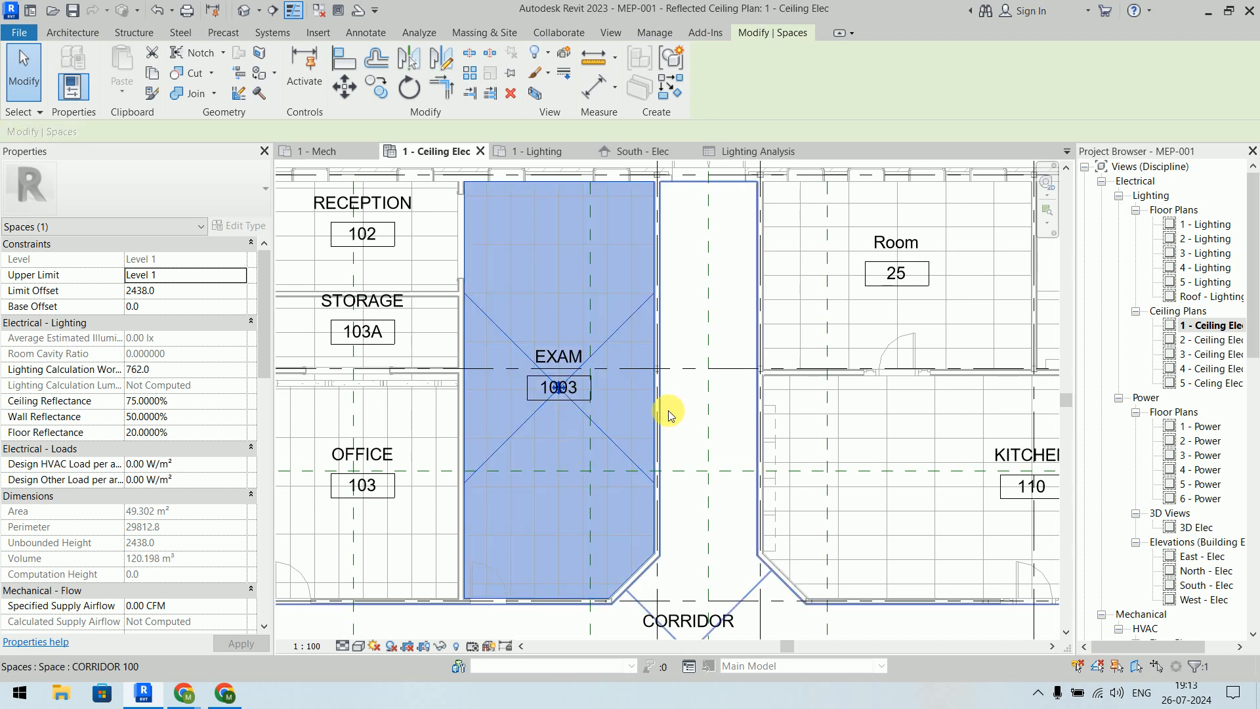
pyautogui.press('Escape')
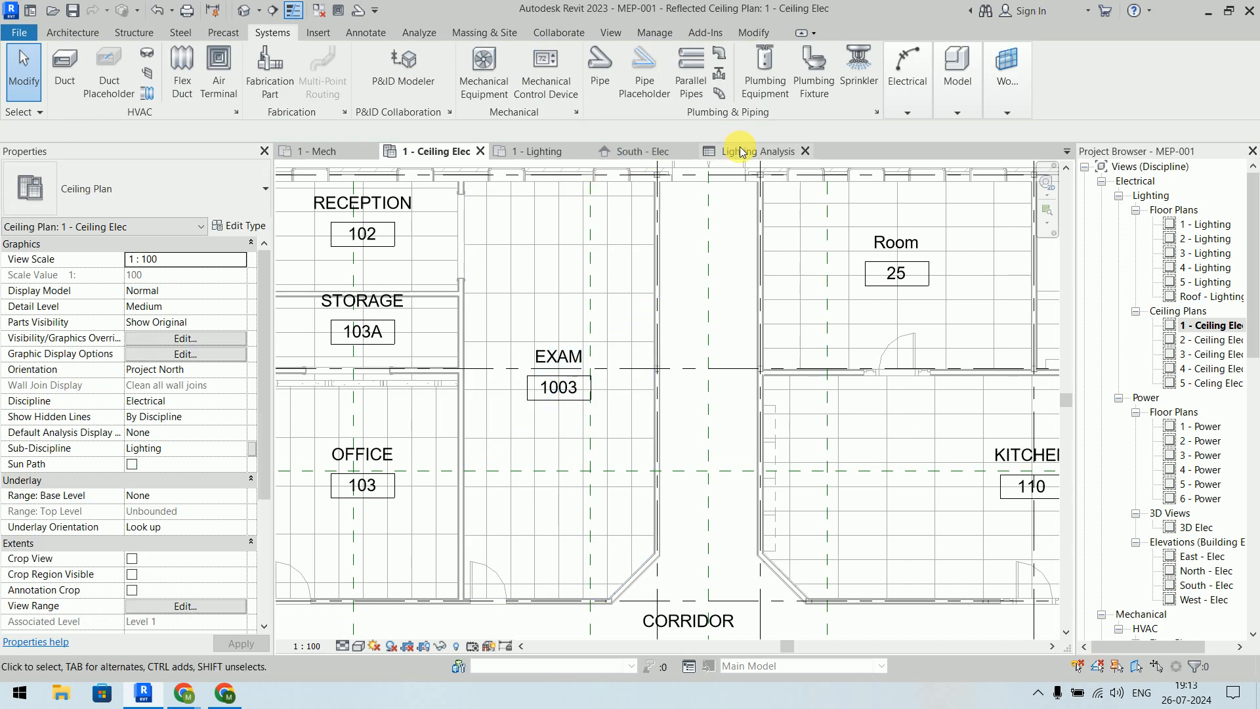
# Step: Check the required lighting of EXAM 1003 in the Lighting Analysis schedule and return to the 1 - Ceiling Elec plan with nothing selected
pyautogui.click(741, 151)
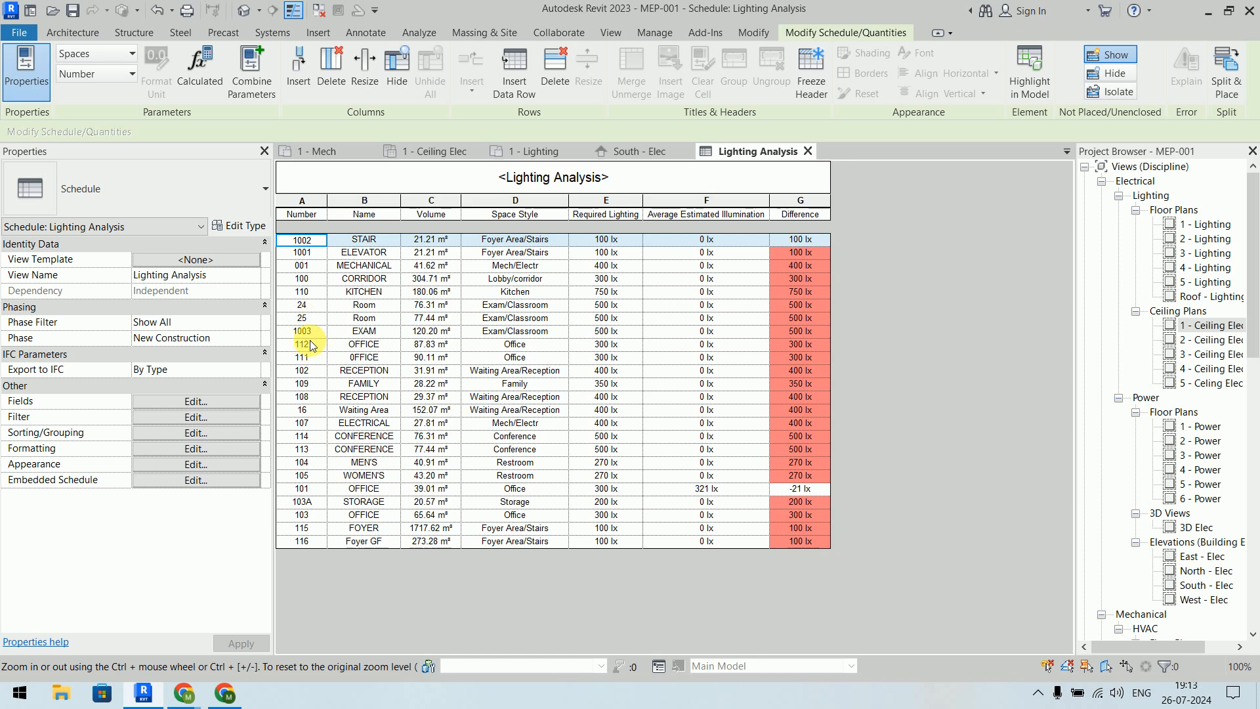
pyautogui.click(627, 334)
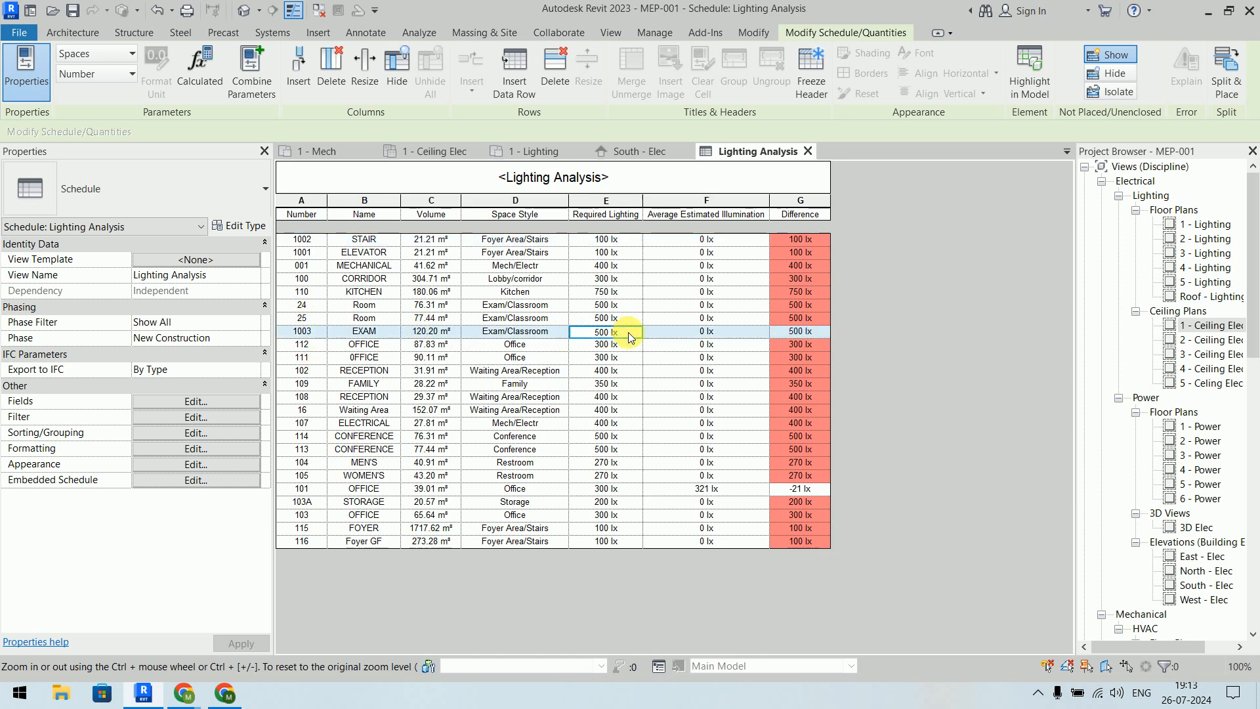
pyautogui.click(535, 153)
pyautogui.click(446, 151)
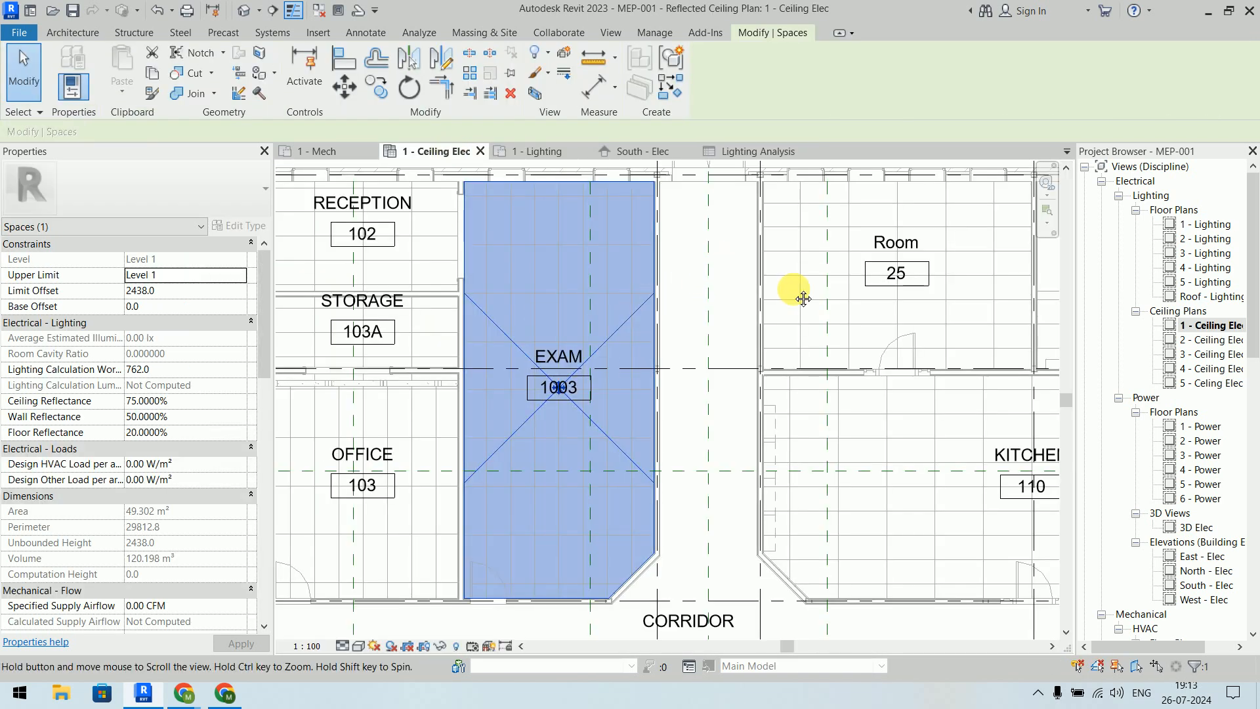
pyautogui.moveTo(801, 293); pyautogui.dragTo(928, 337, button='middle')
pyautogui.click(738, 201)
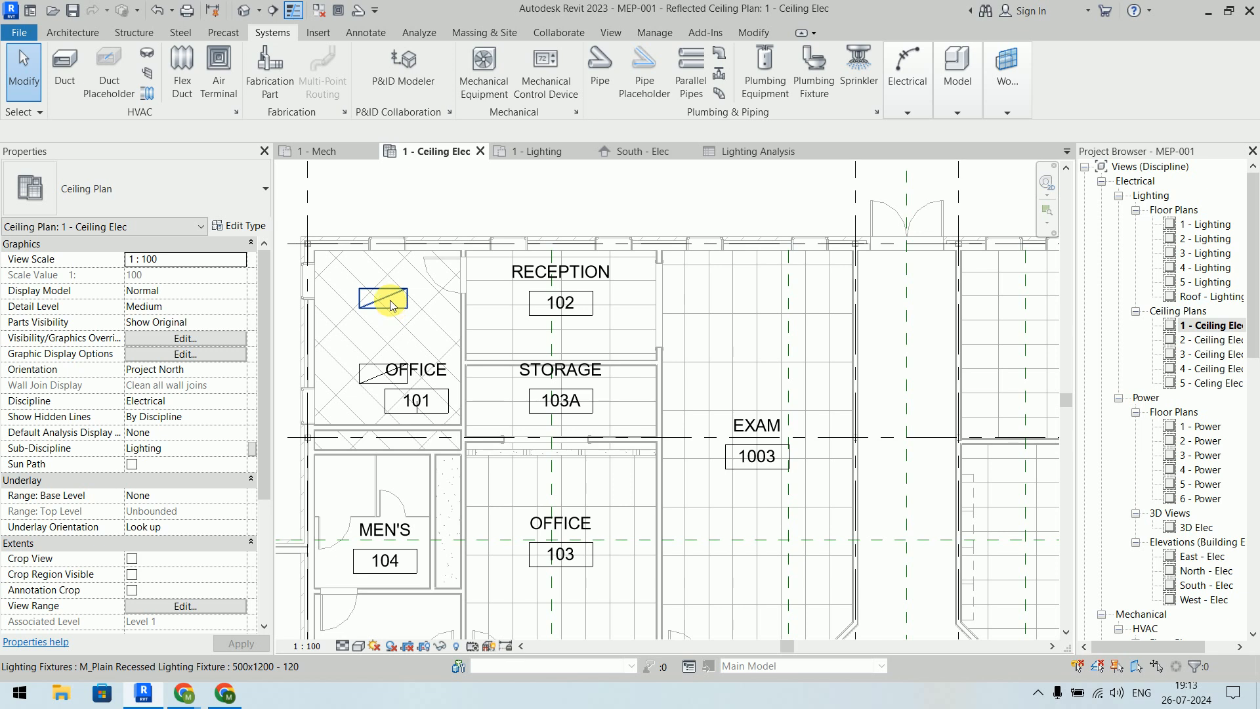
# Step: Create similar fixtures from OFFICE 101's 500x1200 - 120 recessed light, placing five in a vertical column inside EXAM 1003, and end placement
pyautogui.click(390, 302)
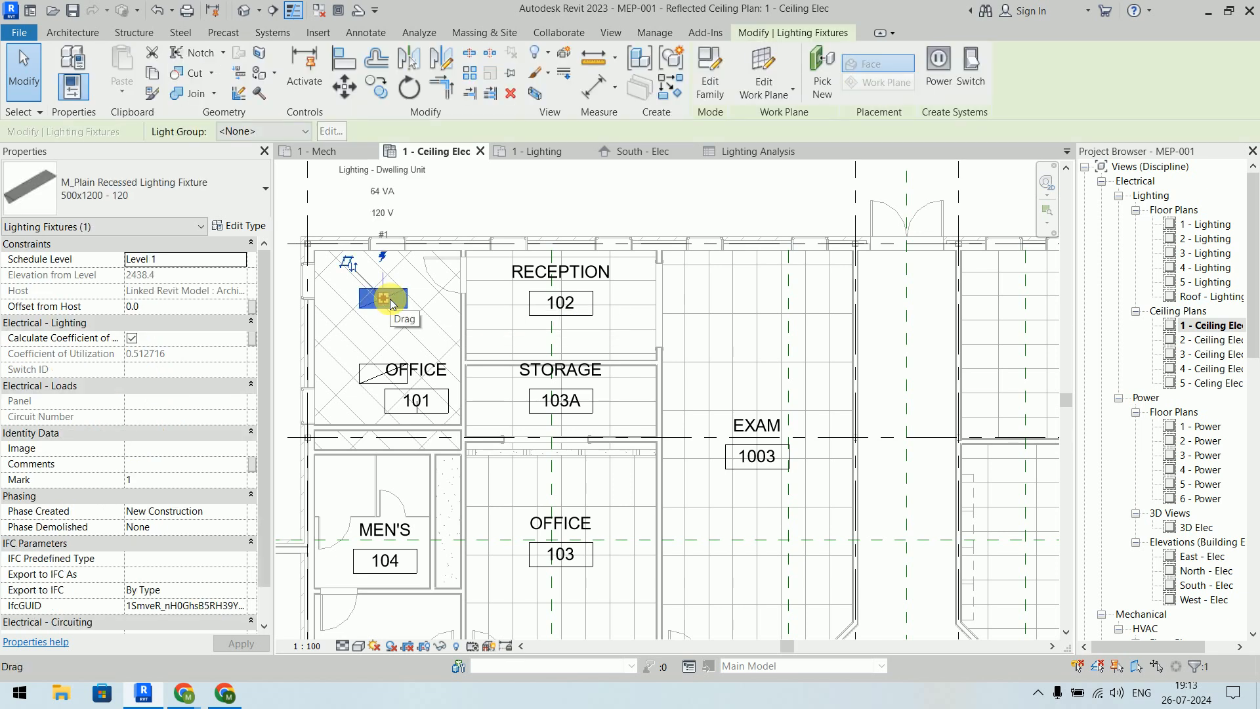
pyautogui.click(672, 97)
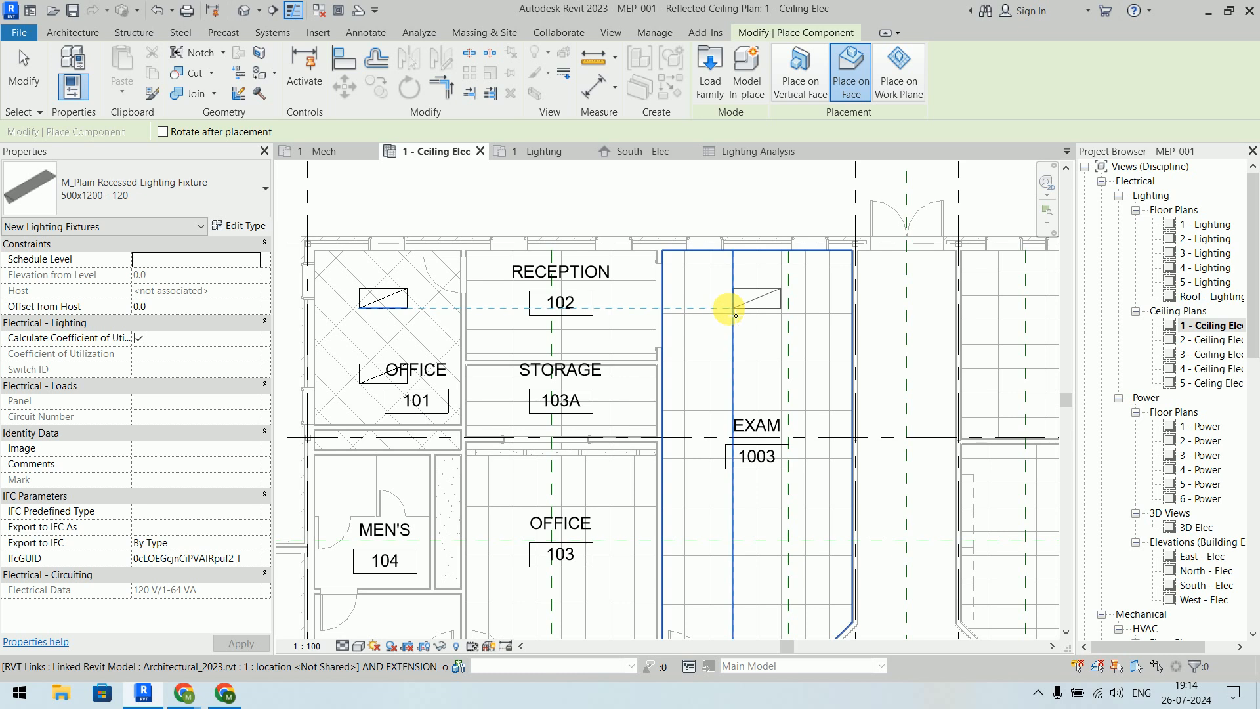
pyautogui.click(733, 313)
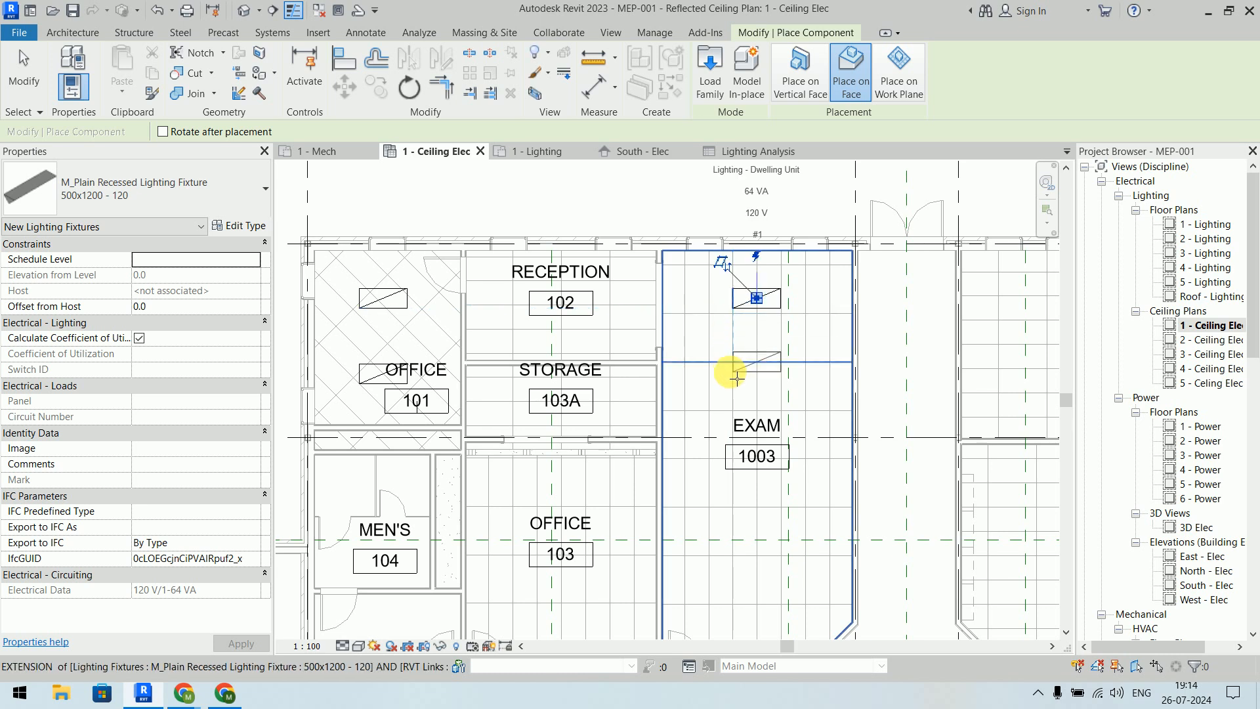
pyautogui.click(737, 378)
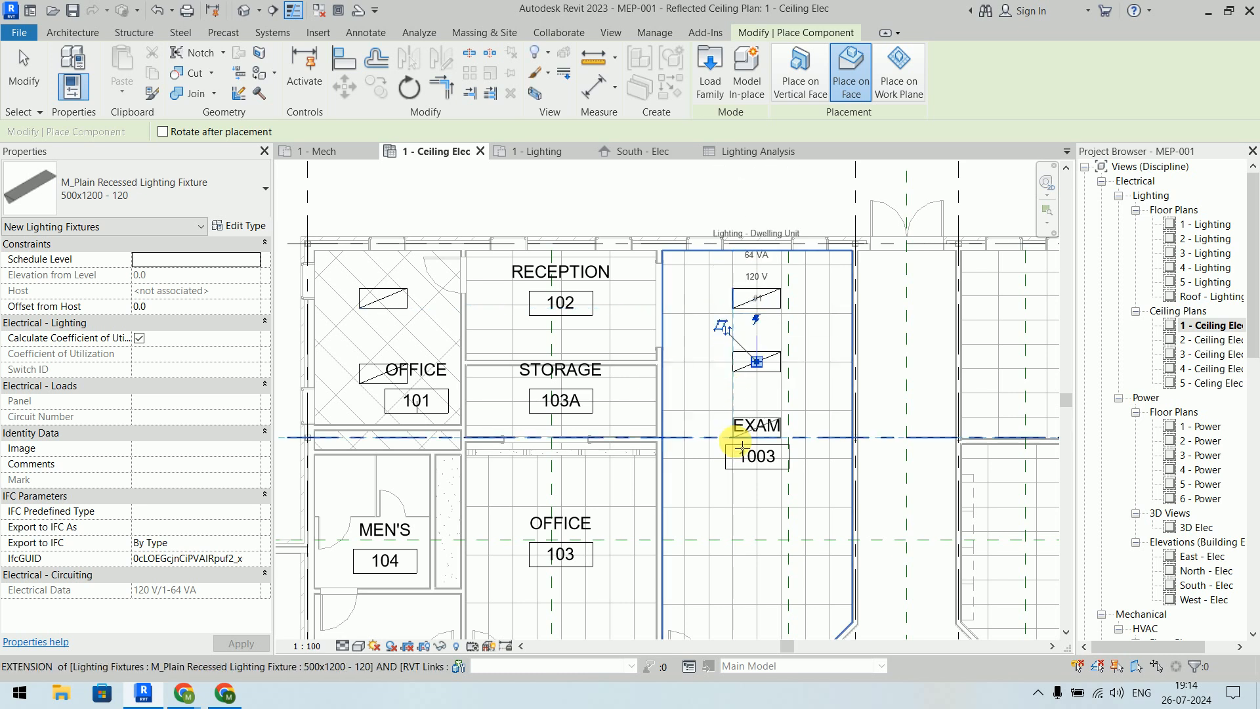
pyautogui.moveTo(744, 515); pyautogui.dragTo(696, 326, button='middle')
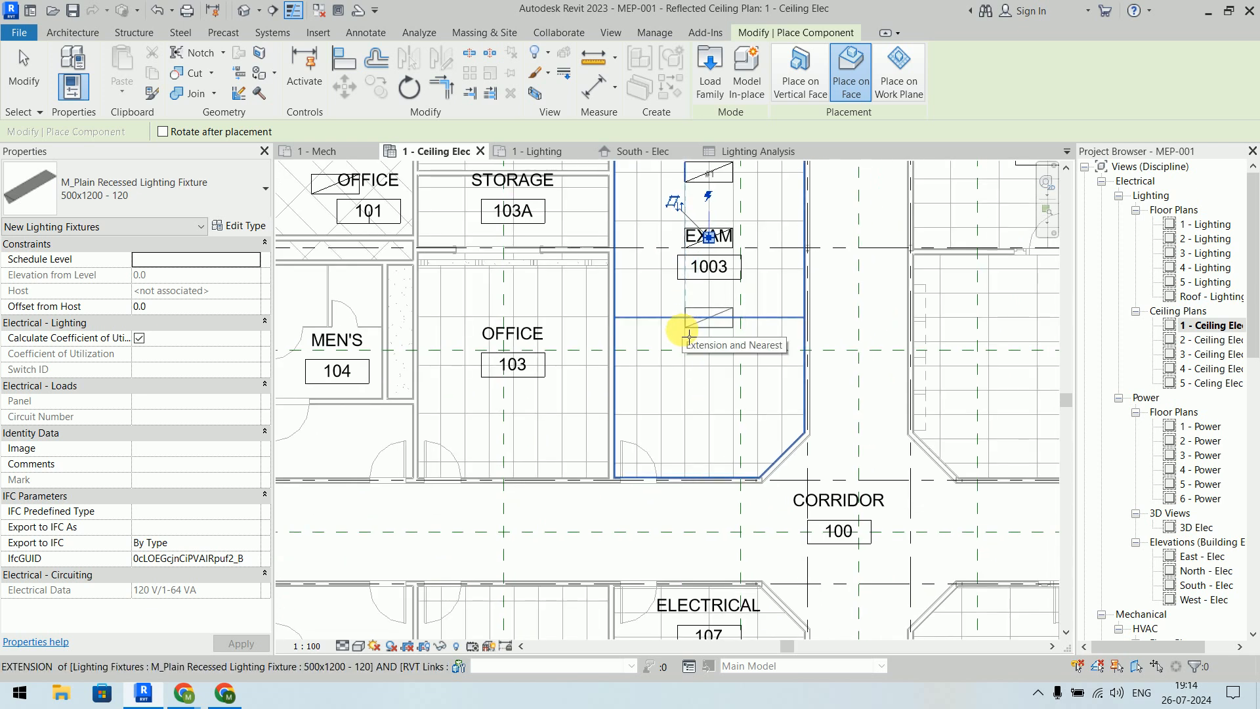
pyautogui.click(689, 338)
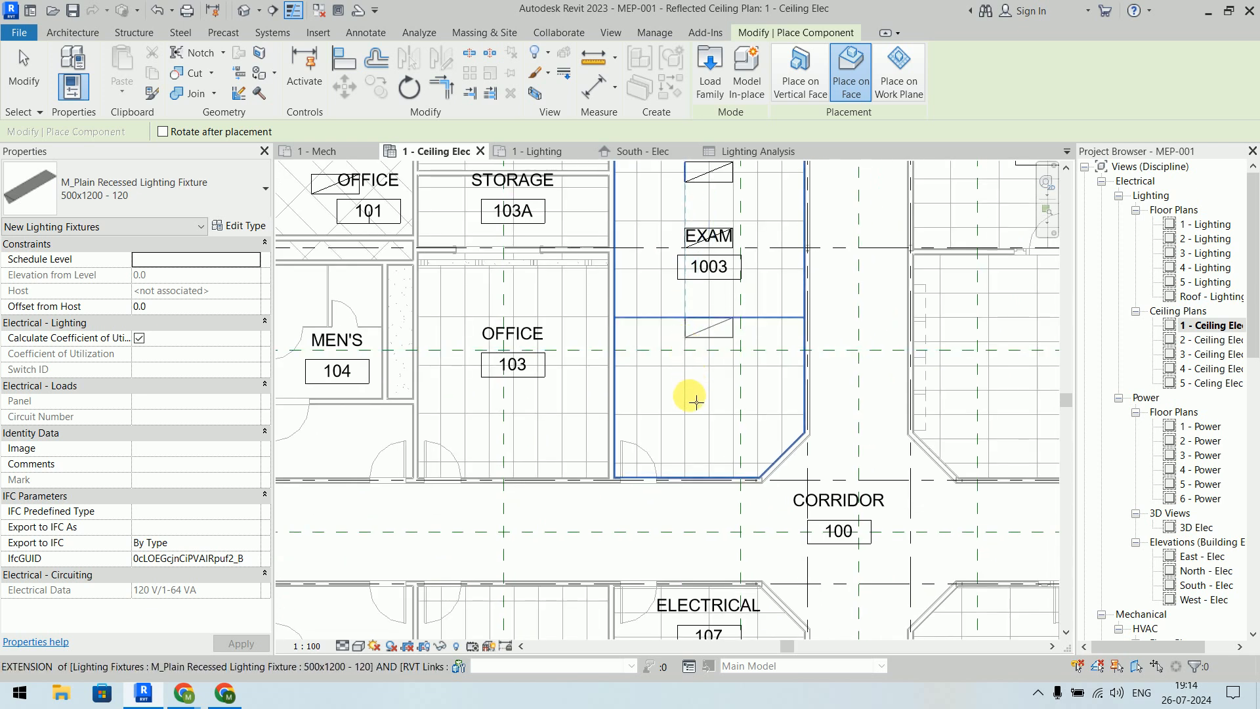
pyautogui.click(707, 403)
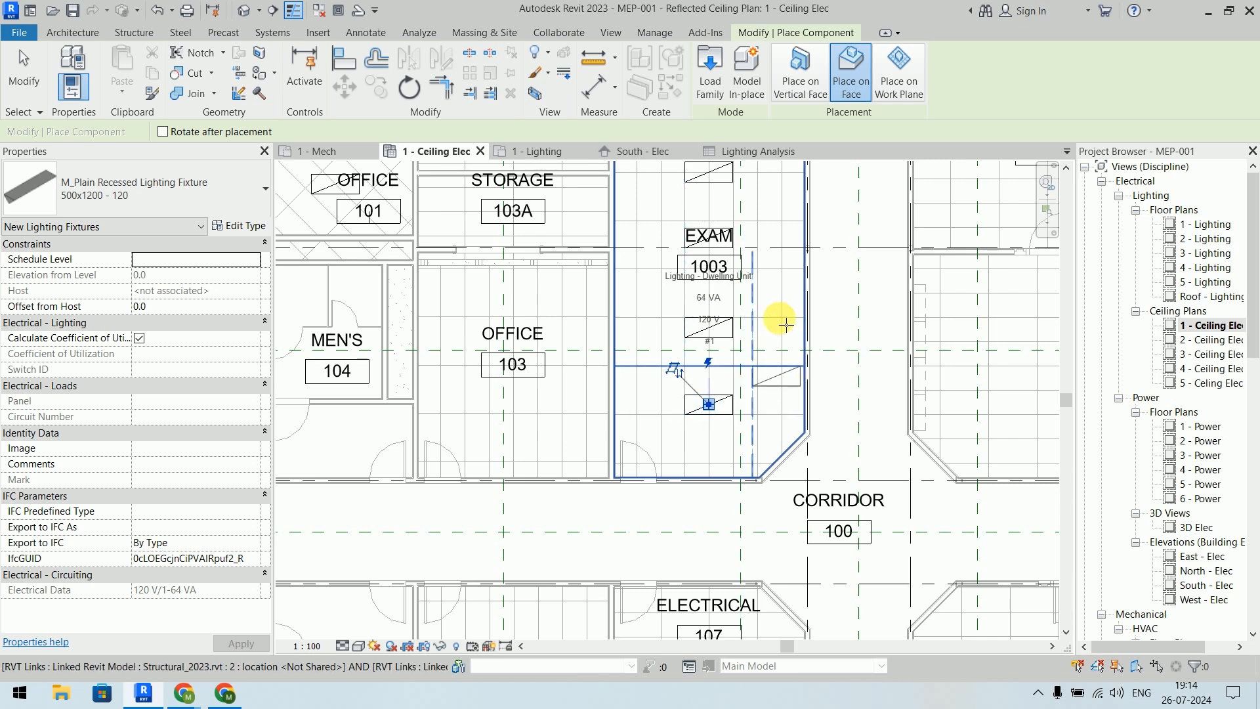
pyautogui.moveTo(785, 324); pyautogui.dragTo(767, 509, button='middle')
pyautogui.rightClick(811, 332)
pyautogui.press('Escape')
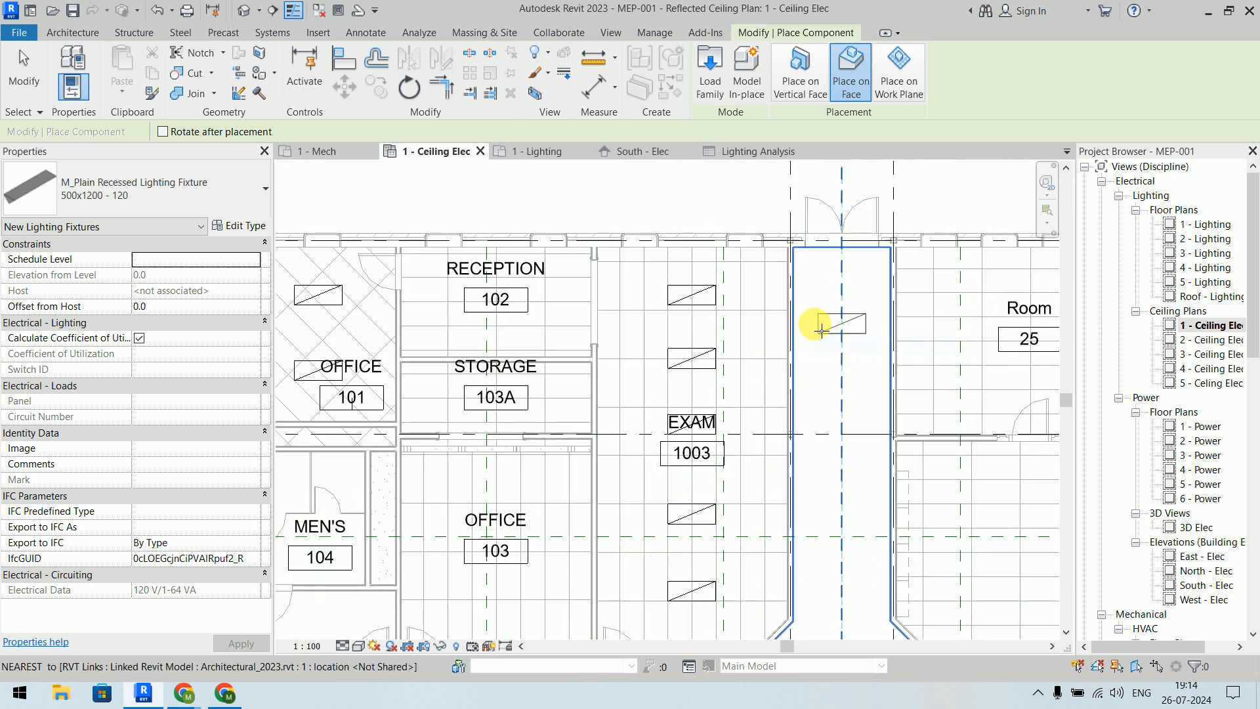
pyautogui.rightClick(821, 330)
pyautogui.click(850, 332)
pyautogui.moveTo(821, 332); pyautogui.dragTo(845, 247, button='middle')
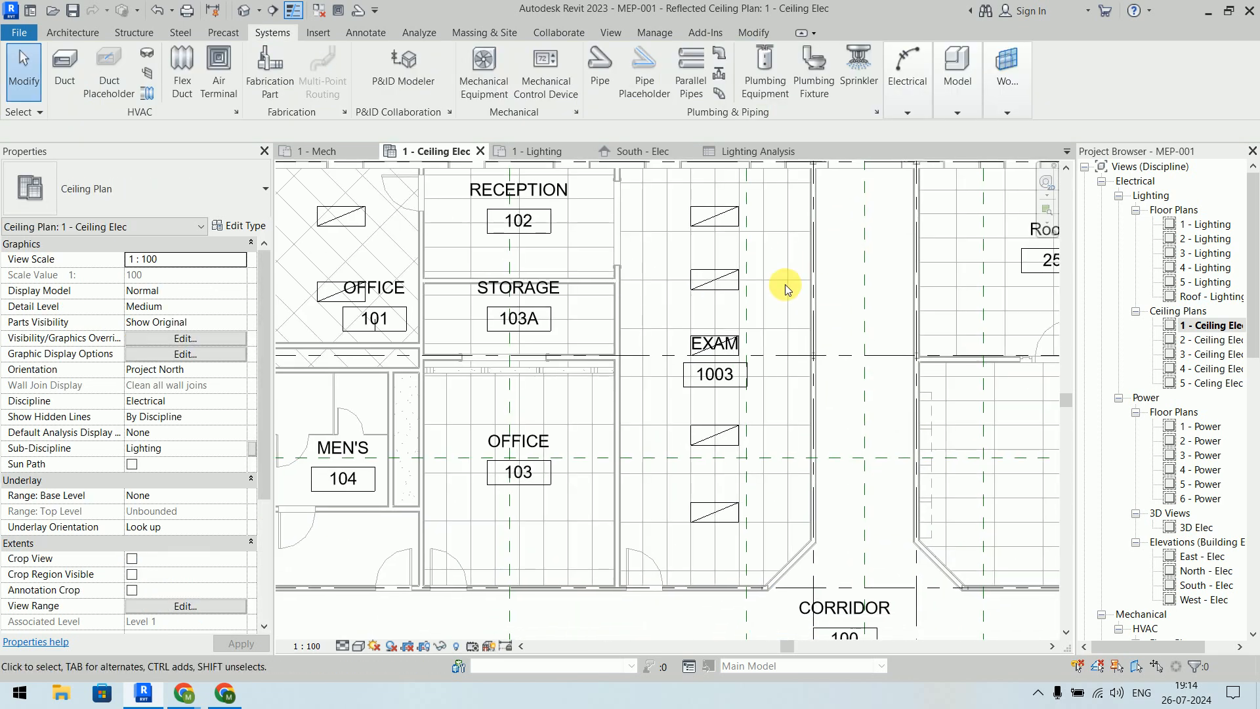
# Step: Select the EXAM 1003 space to read its average estimated illumination, leaving it deselected
pyautogui.click(657, 317)
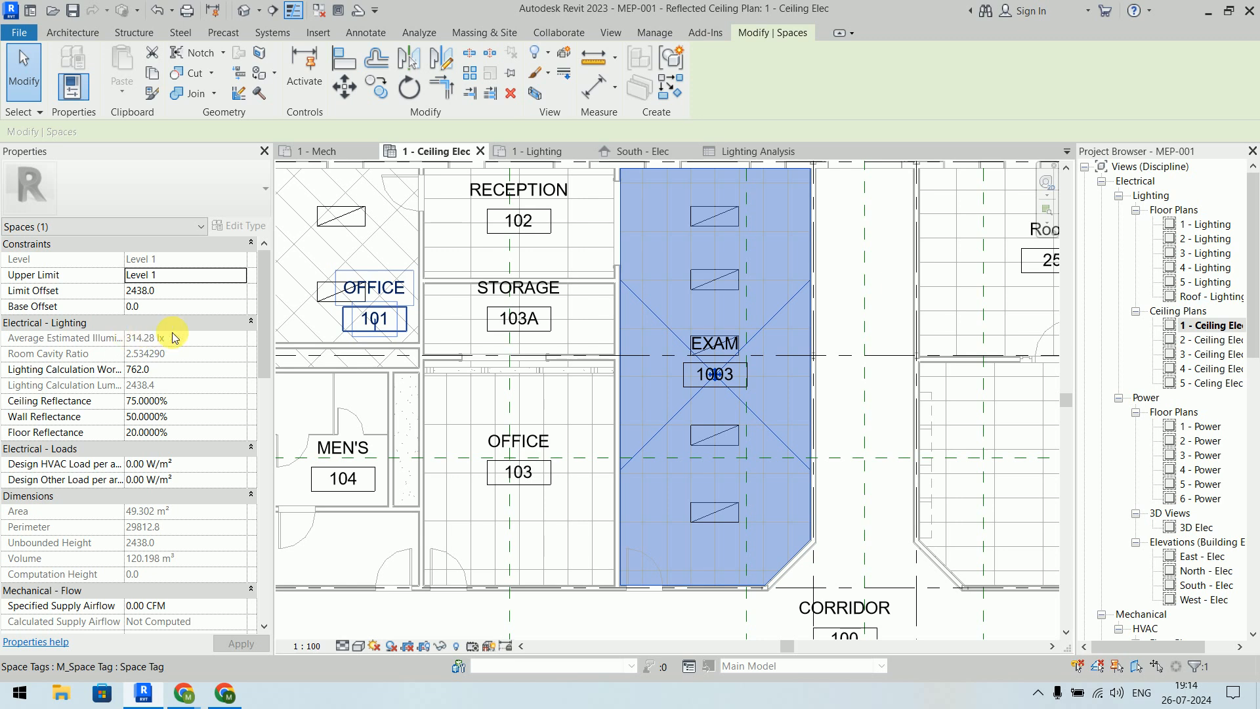
pyautogui.moveTo(515, 310); pyautogui.dragTo(669, 357, button='middle')
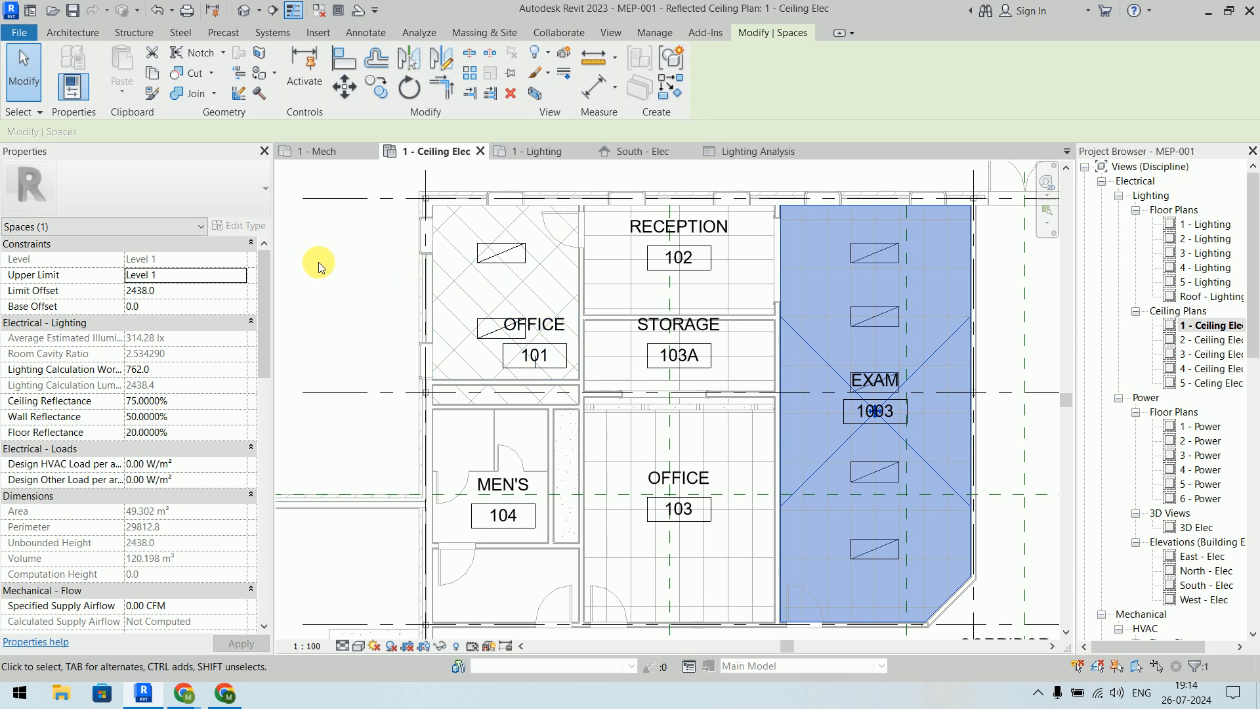
pyautogui.moveTo(1016, 377); pyautogui.dragTo(873, 337, button='middle')
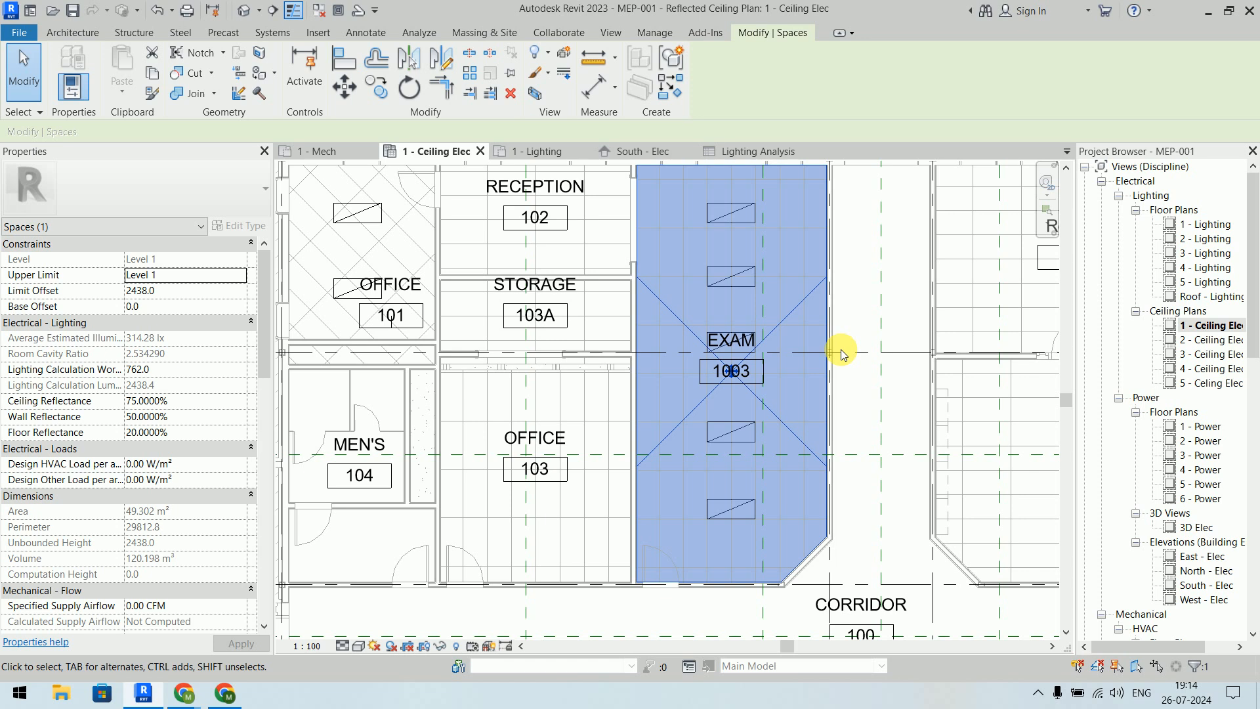
pyautogui.click(857, 402)
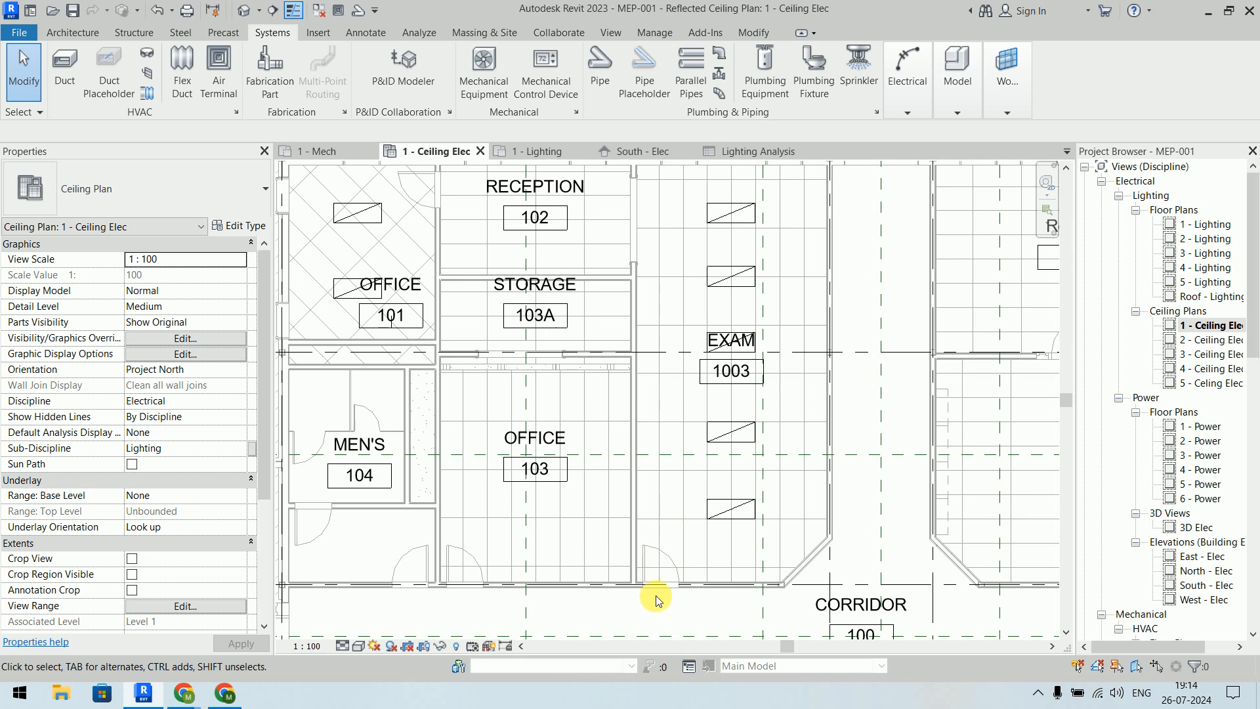
# Step: Move the lowest light fixture in EXAM 1003 slightly down along its column, toward the corridor wall
pyautogui.scroll(2, 751, 564)
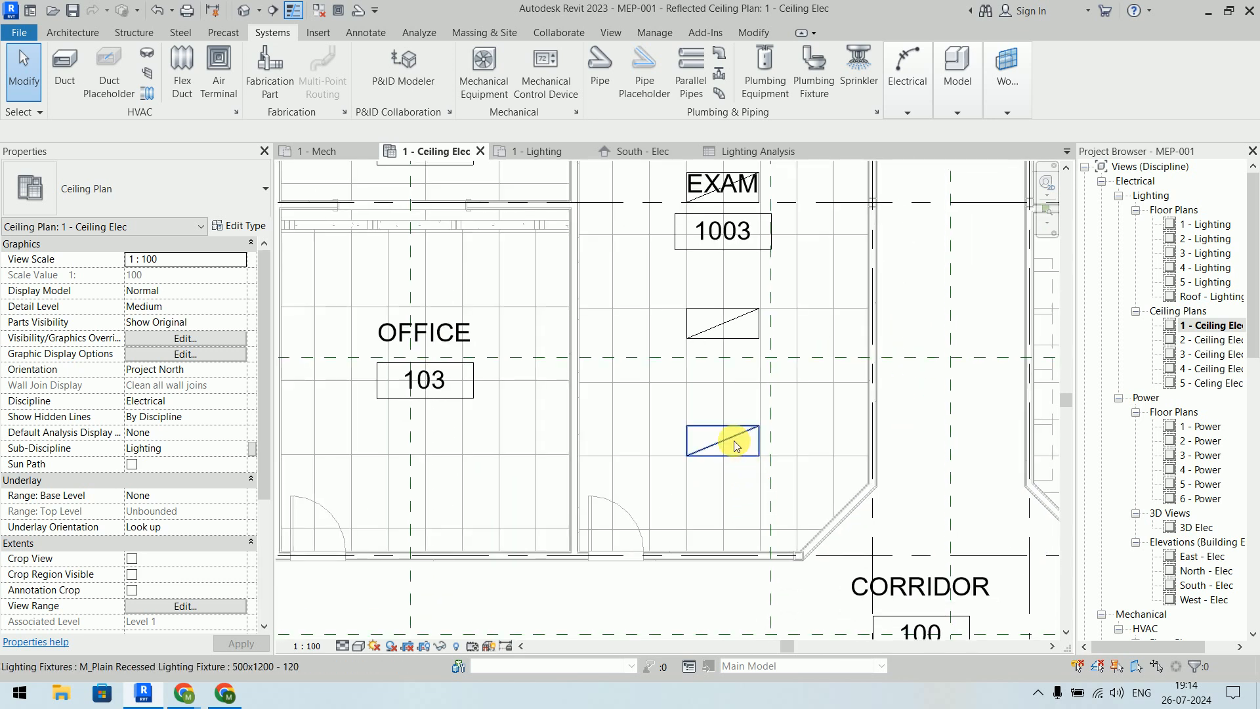
pyautogui.click(735, 450)
pyautogui.moveTo(735, 451); pyautogui.dragTo(739, 475)
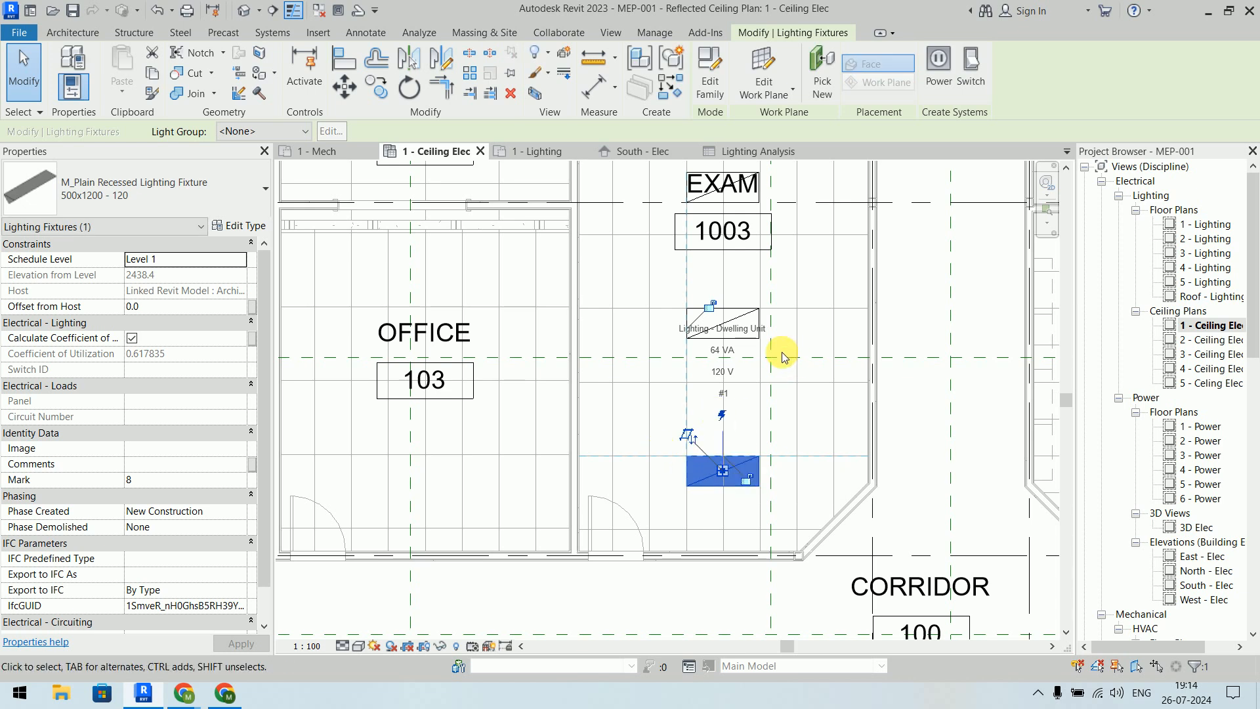
pyautogui.moveTo(791, 363); pyautogui.dragTo(787, 495, button='middle')
pyautogui.click(912, 406)
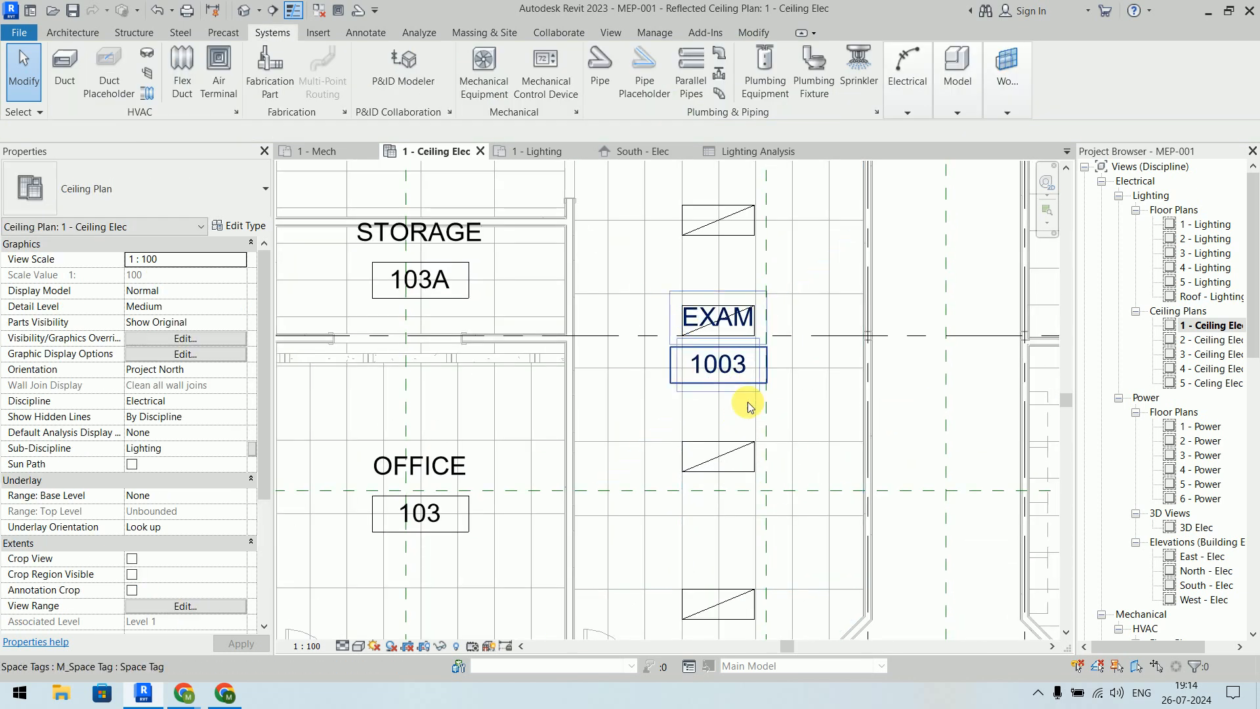
# Step: Move the fixture below the EXAM 1003 tag to the left and the one behind the tag down to its right, forming a level pair
pyautogui.moveTo(734, 459); pyautogui.dragTo(669, 453)
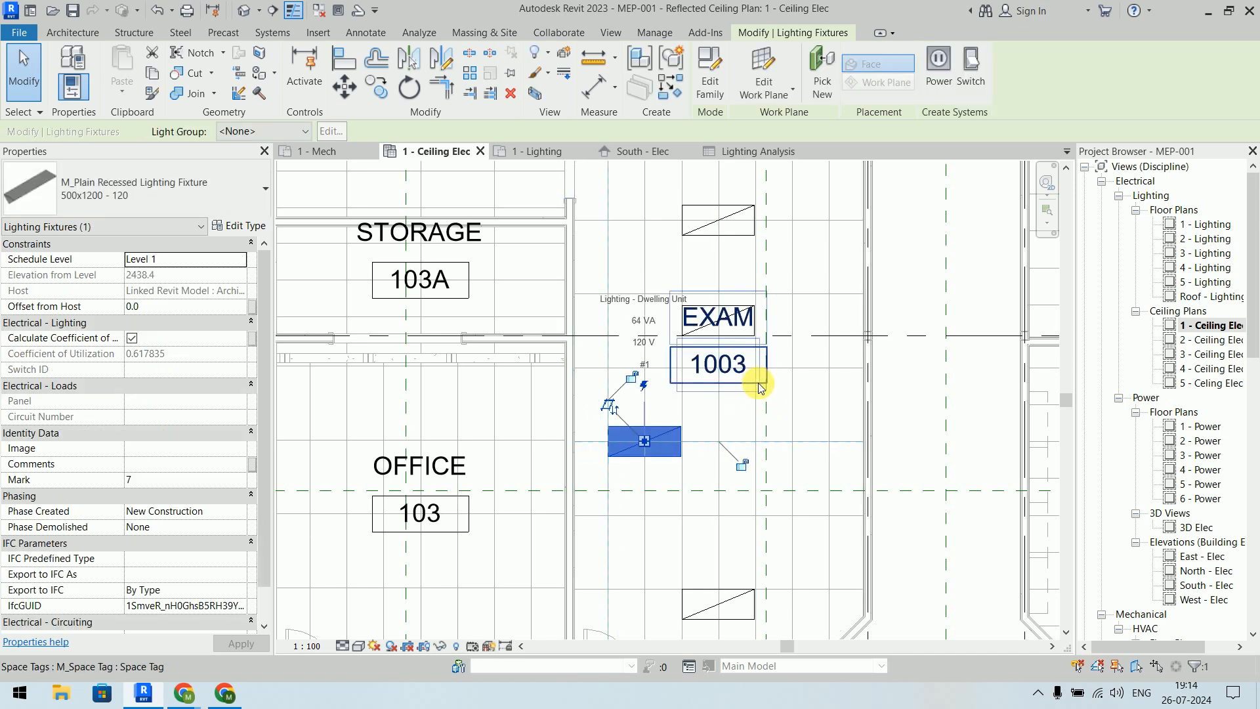
pyautogui.scroll(3, 786, 372)
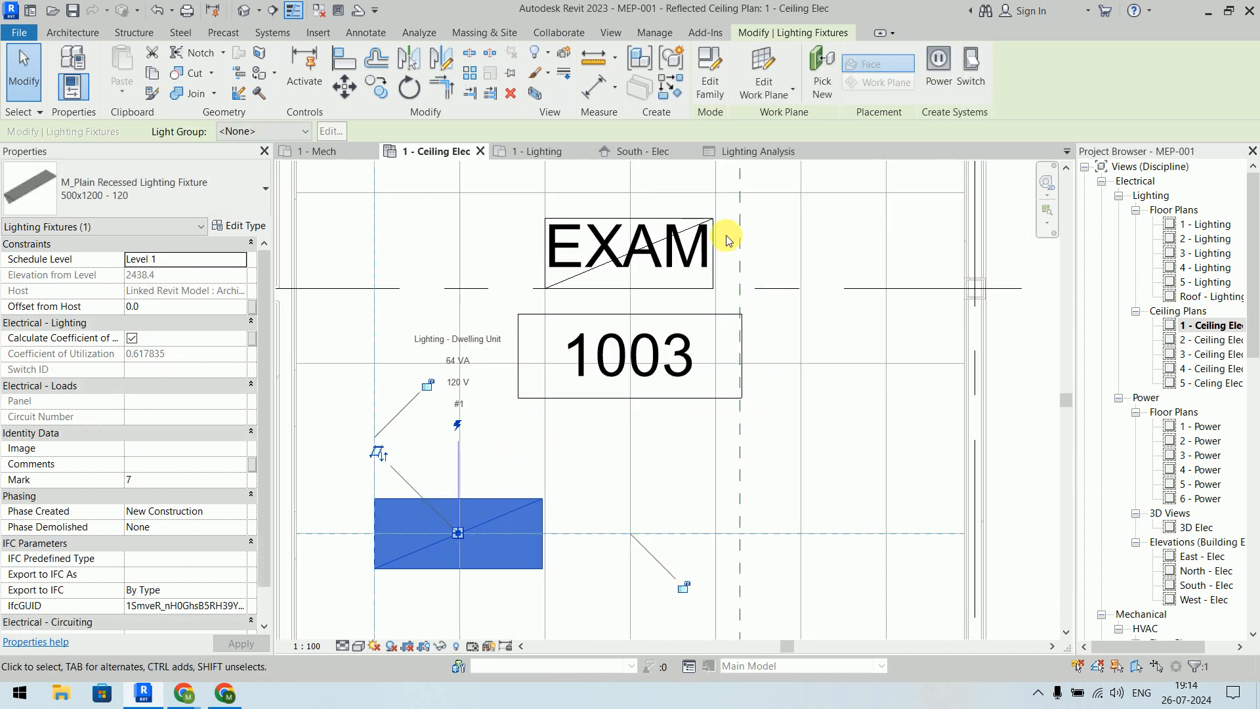
pyautogui.click(467, 259)
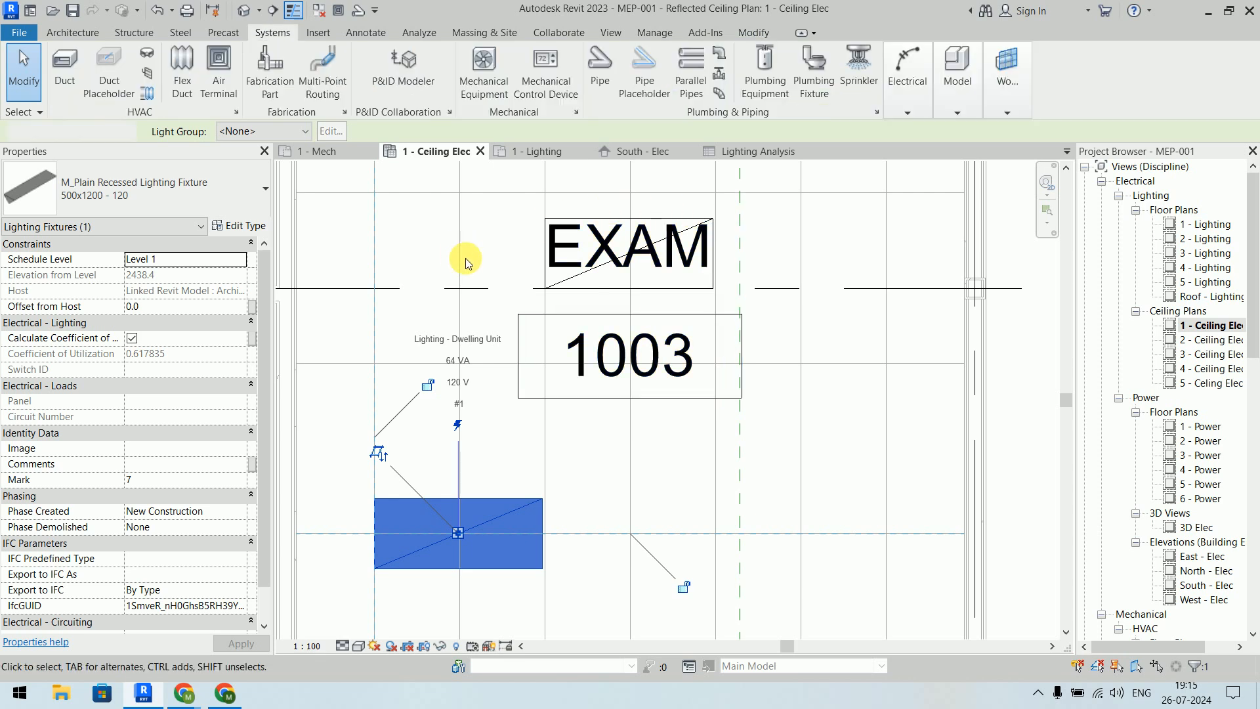
pyautogui.moveTo(581, 298); pyautogui.dragTo(779, 579)
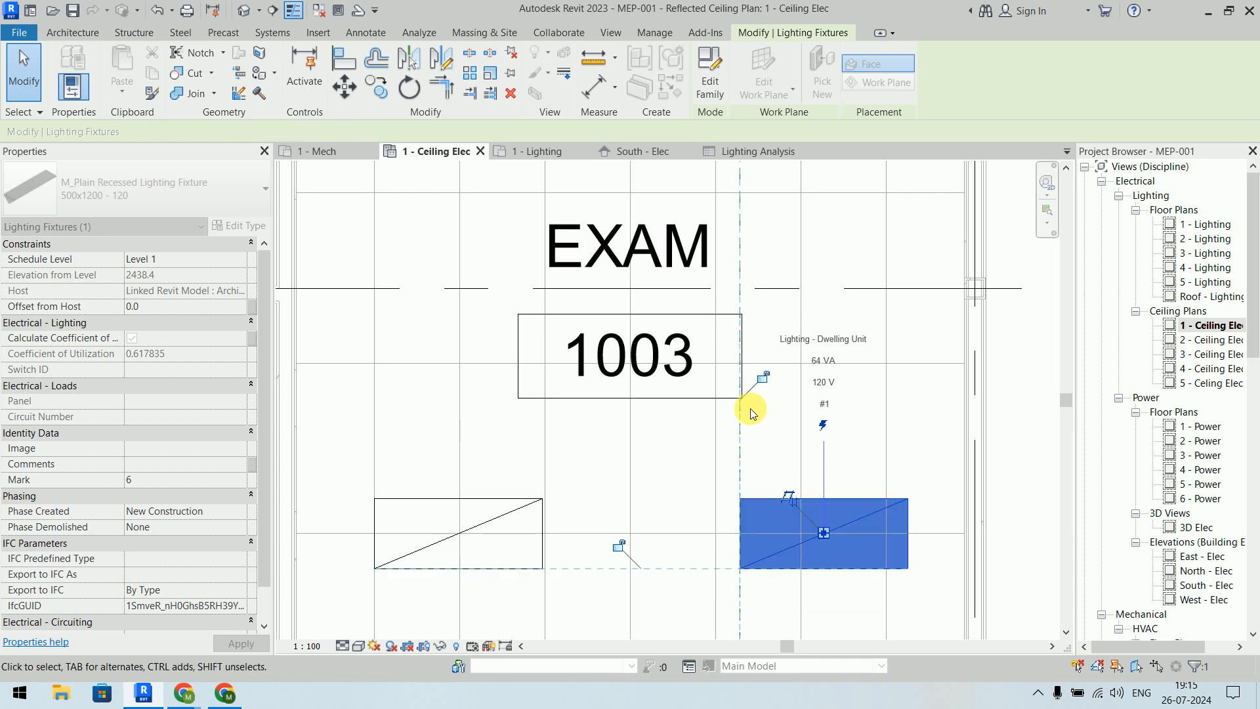
pyautogui.scroll(-2, 754, 408)
pyautogui.click(912, 448)
pyautogui.scroll(-2, 909, 447)
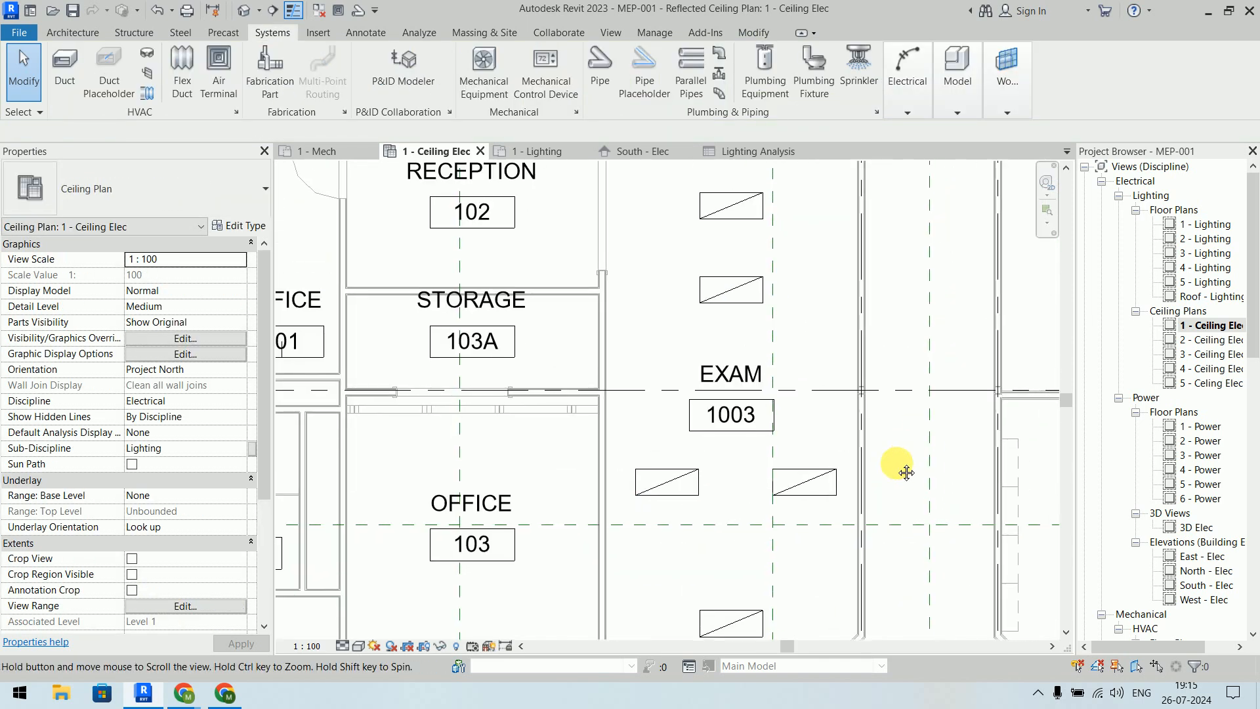
pyautogui.moveTo(576, 457); pyautogui.dragTo(909, 524)
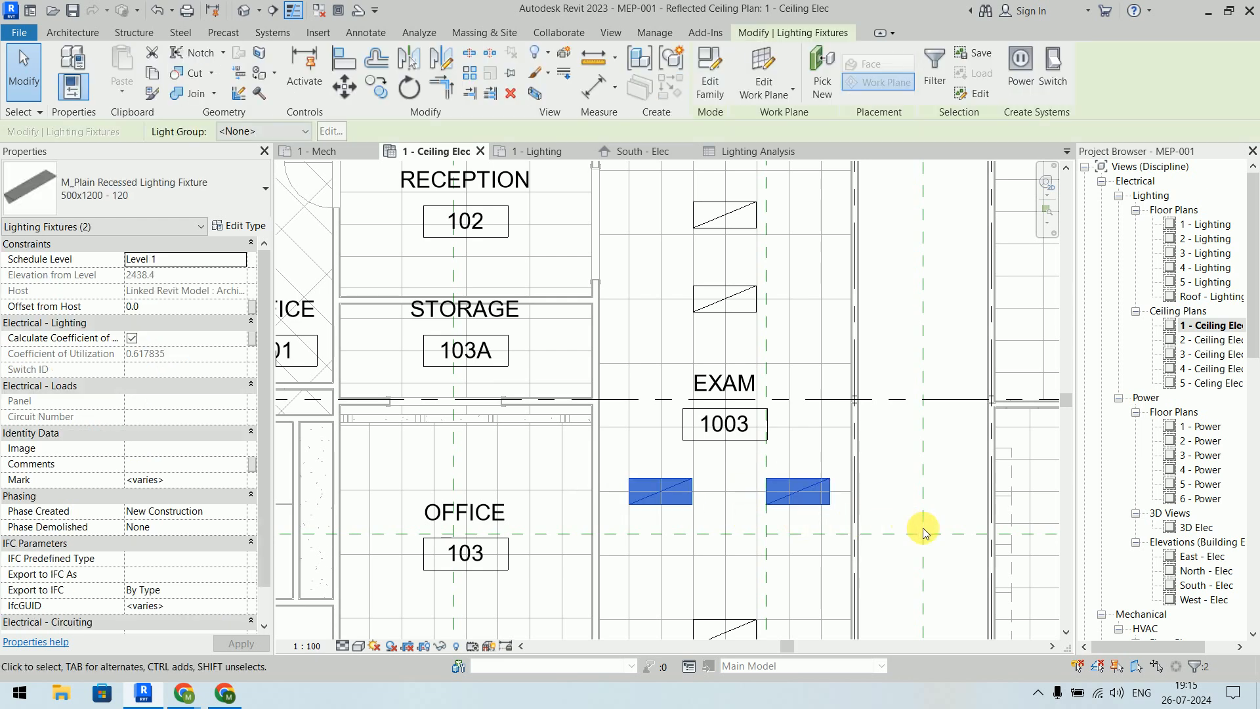
pyautogui.moveTo(913, 344); pyautogui.dragTo(899, 360, button='middle')
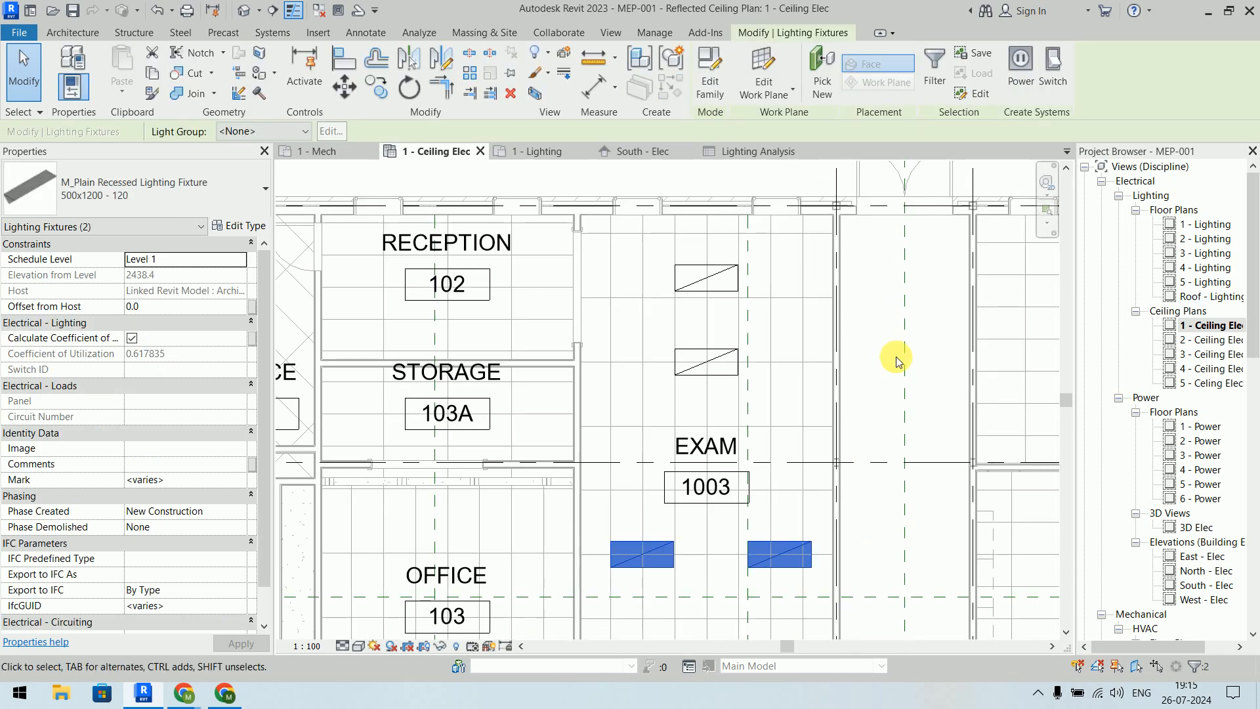
pyautogui.click(890, 333)
# Step: Delete the two single light fixtures above the EXAM 1003 tag
pyautogui.click(728, 291)
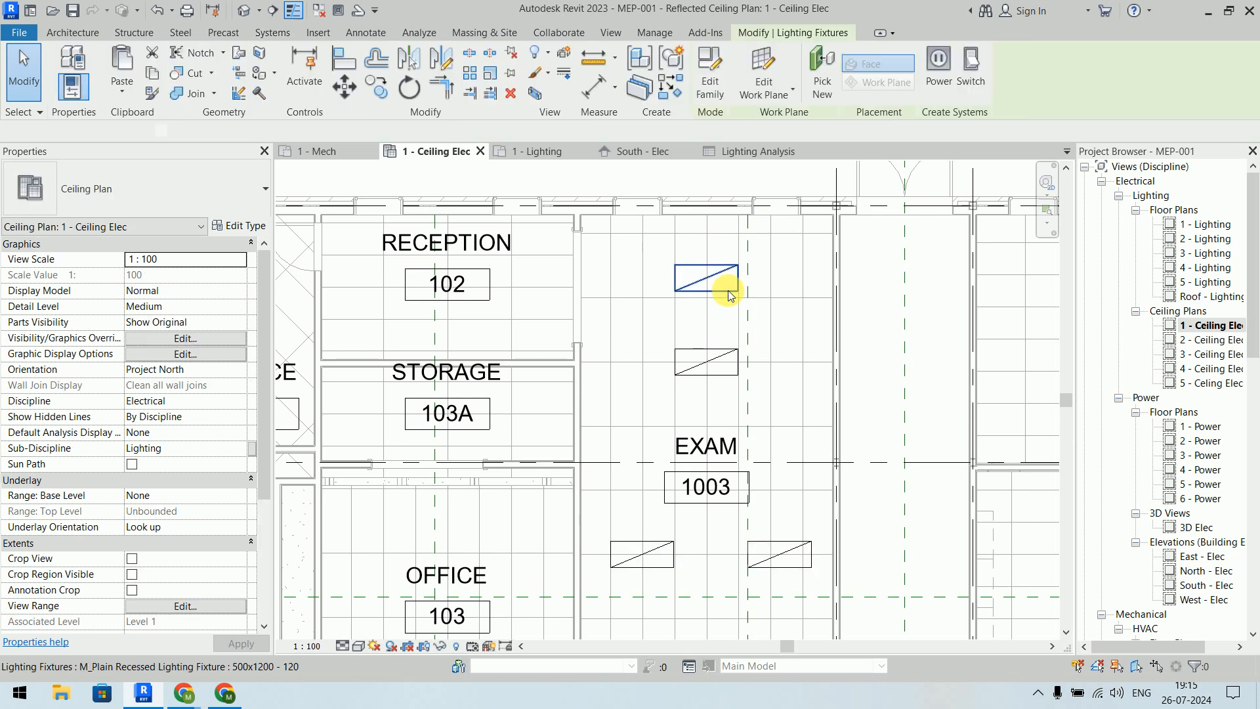
pyautogui.press('Delete')
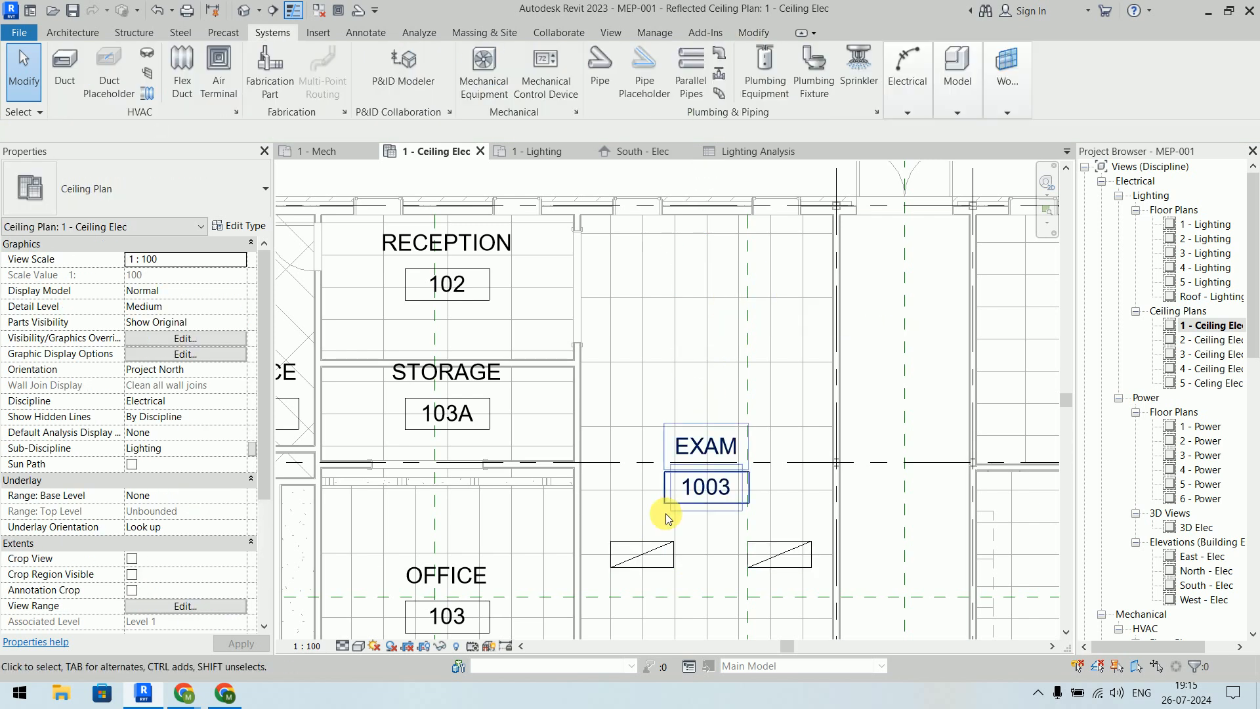
# Step: Copy the pair of fixtures below the EXAM 1003 tag straight up twice with Multiple on, making three aligned rows of two
pyautogui.moveTo(555, 527); pyautogui.dragTo(873, 583)
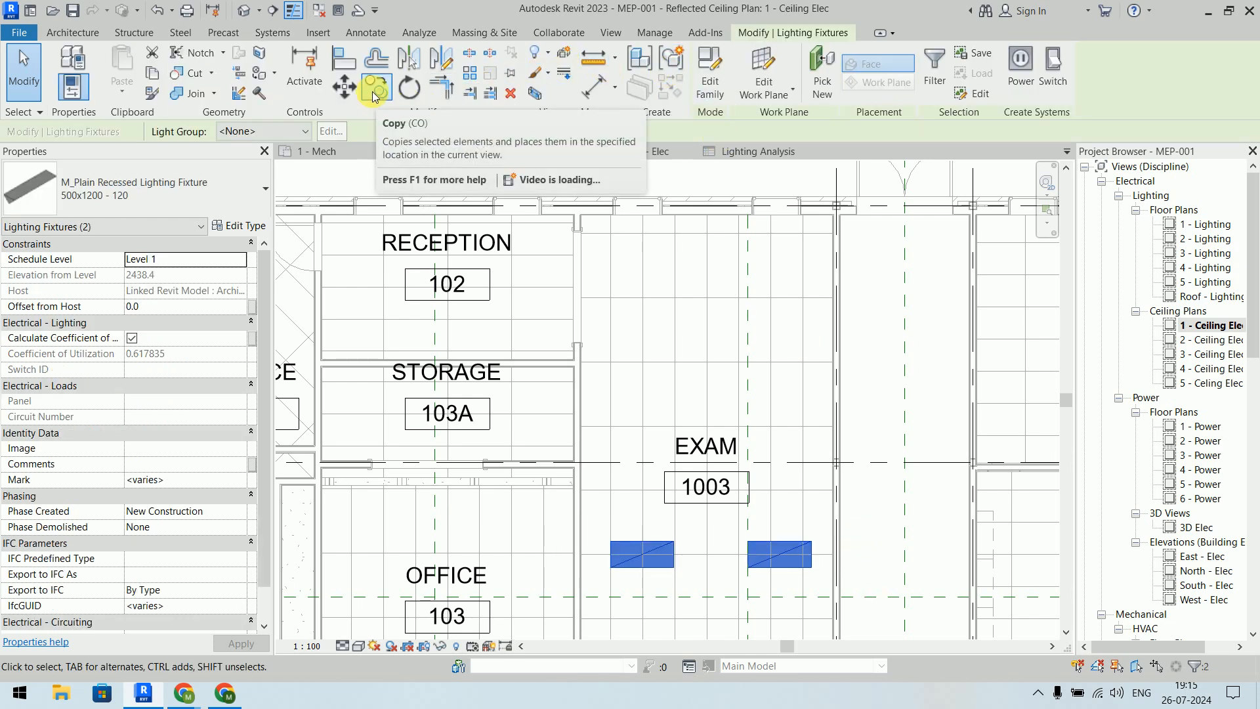
pyautogui.click(372, 94)
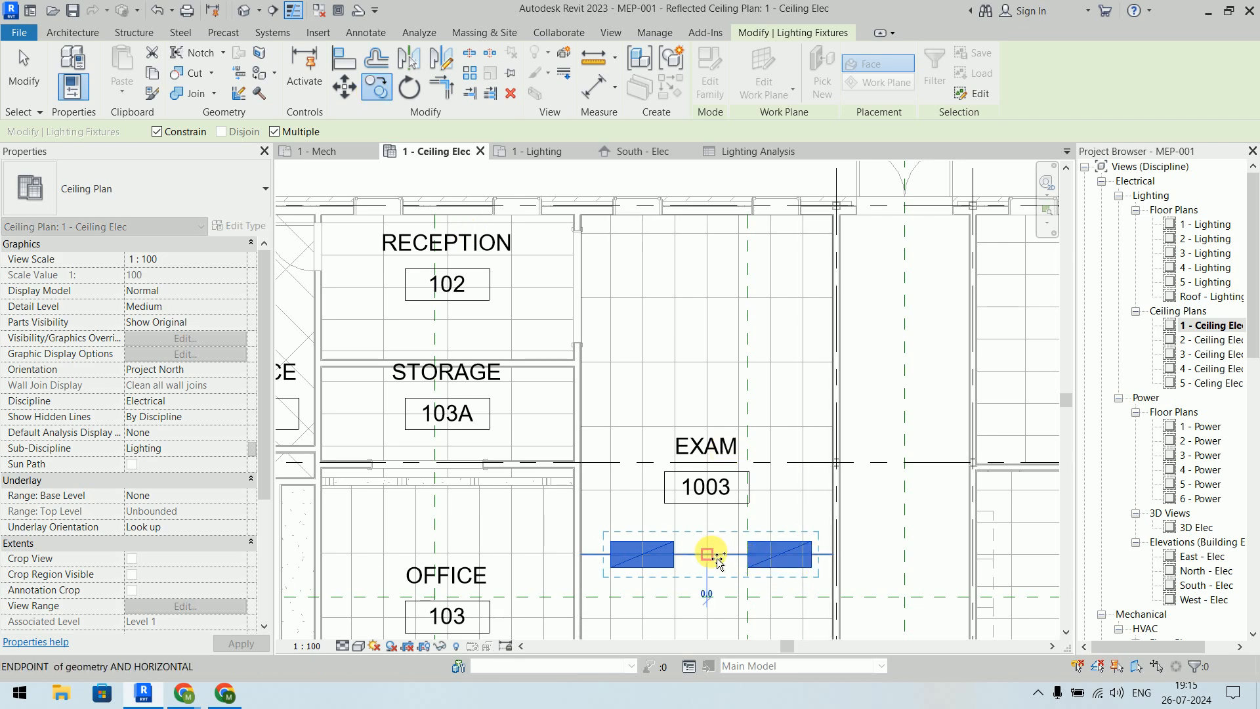
pyautogui.click(708, 554)
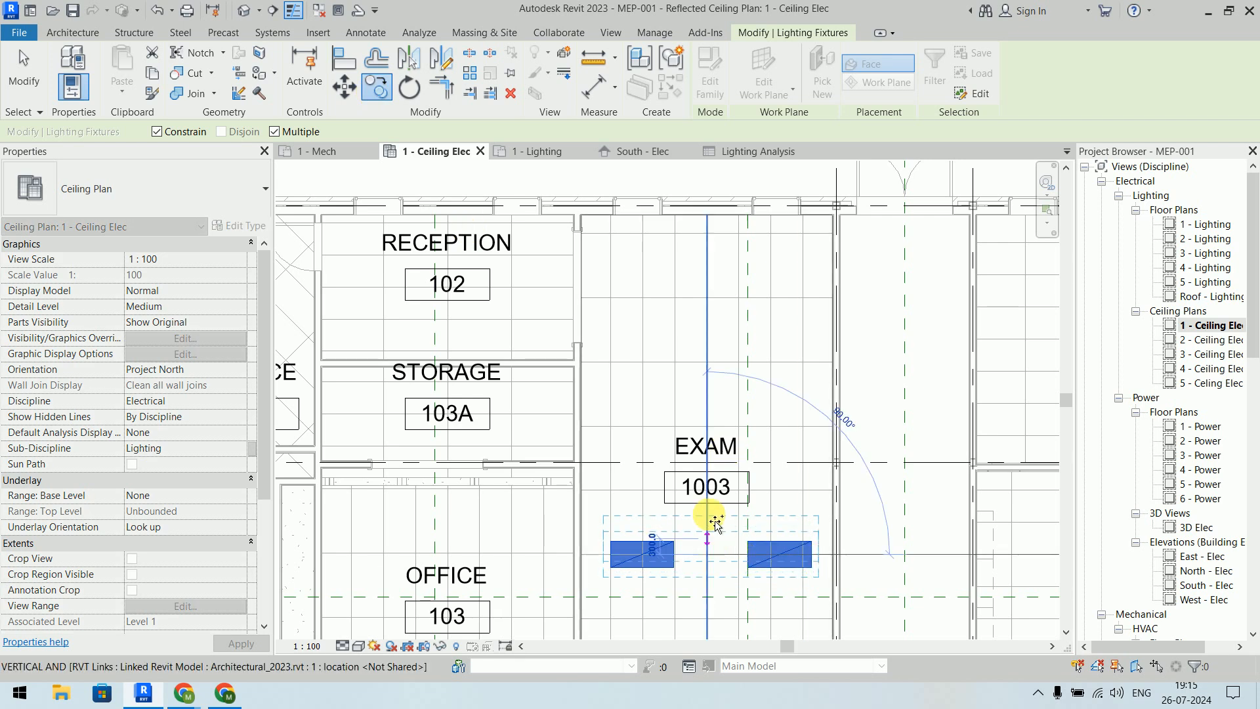
pyautogui.click(710, 426)
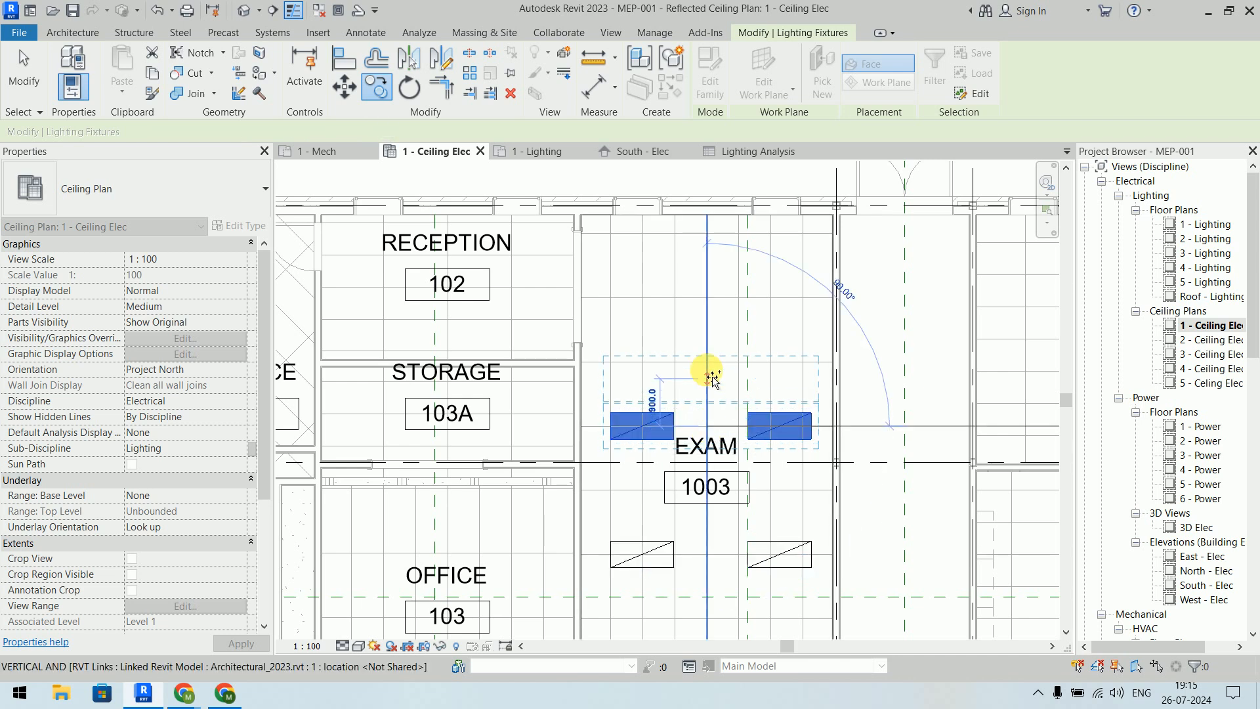
pyautogui.click(709, 310)
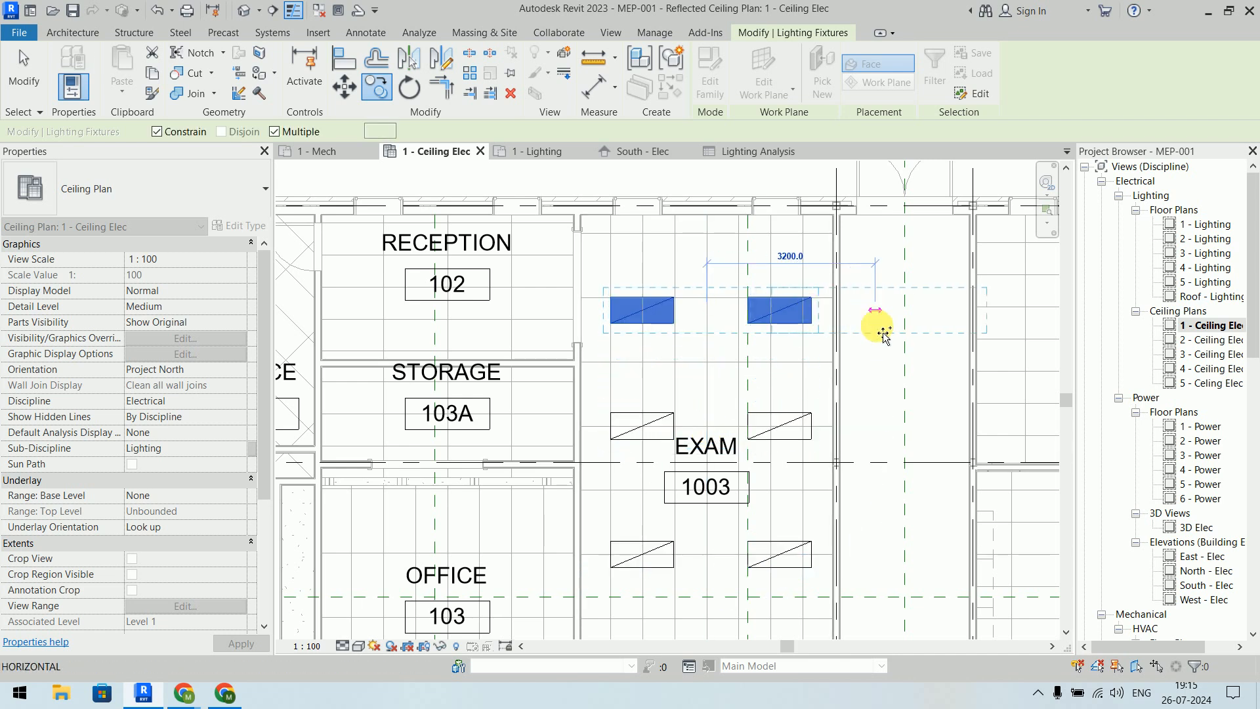
pyautogui.press('Escape')
pyautogui.press('Escape')
pyautogui.scroll(-3, 860, 353)
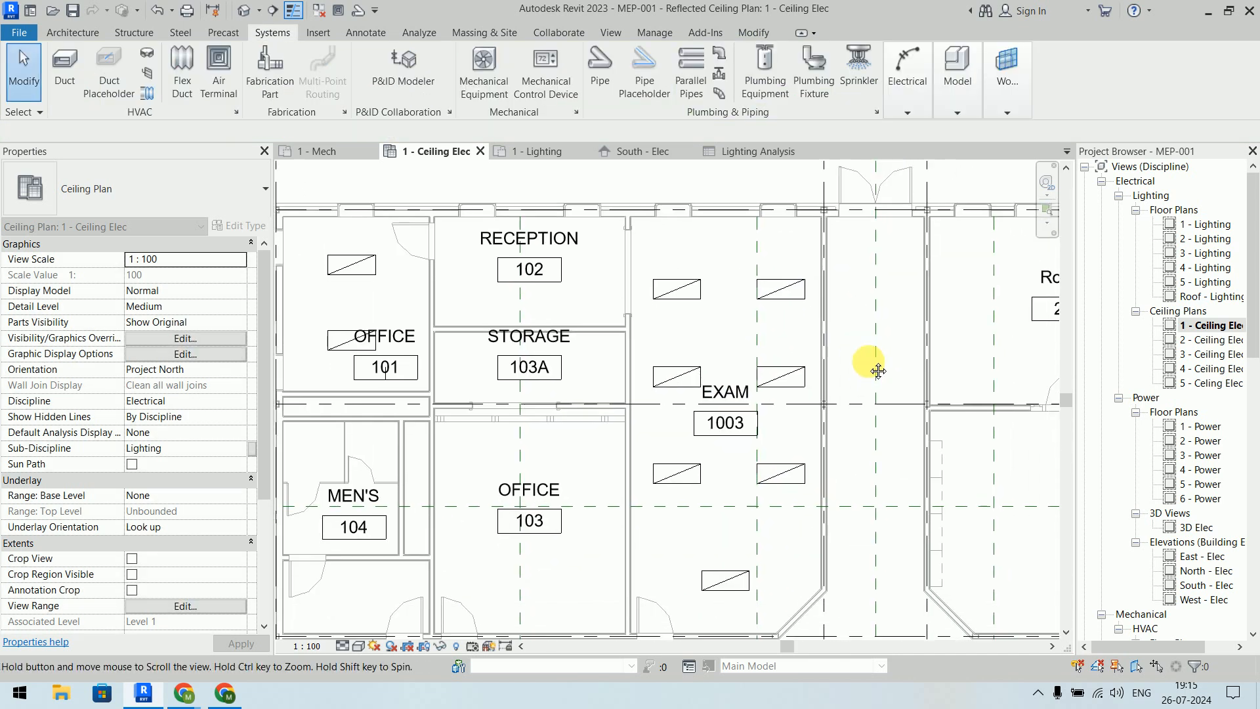
# Step: Place one more matching recessed light fixture in EXAM 1003, centred across the room near the upper exterior wall
pyautogui.click(642, 338)
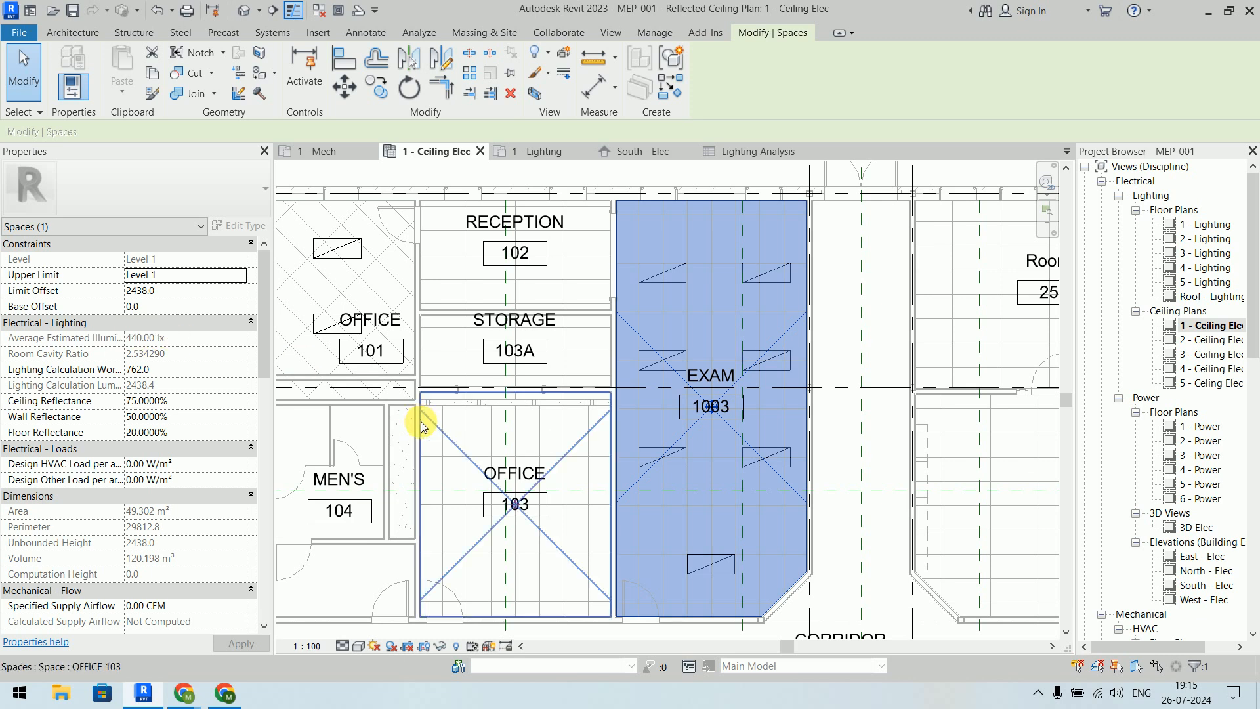
pyautogui.click(854, 522)
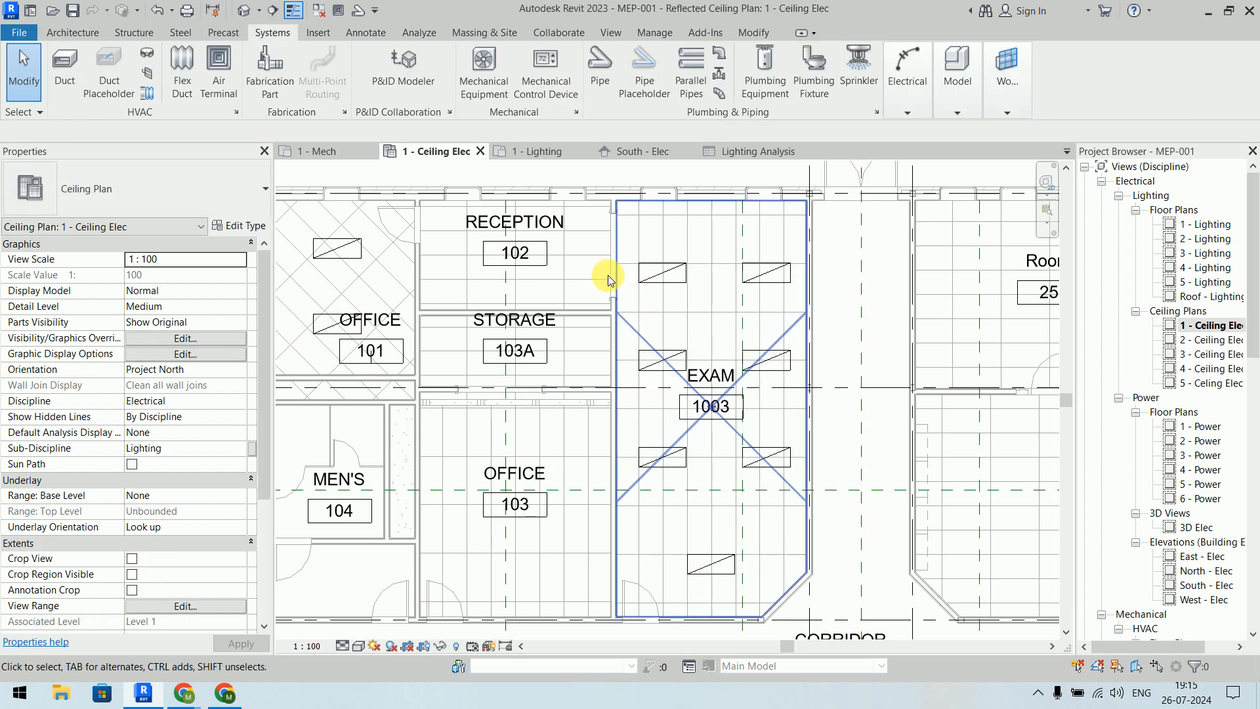
pyautogui.click(676, 276)
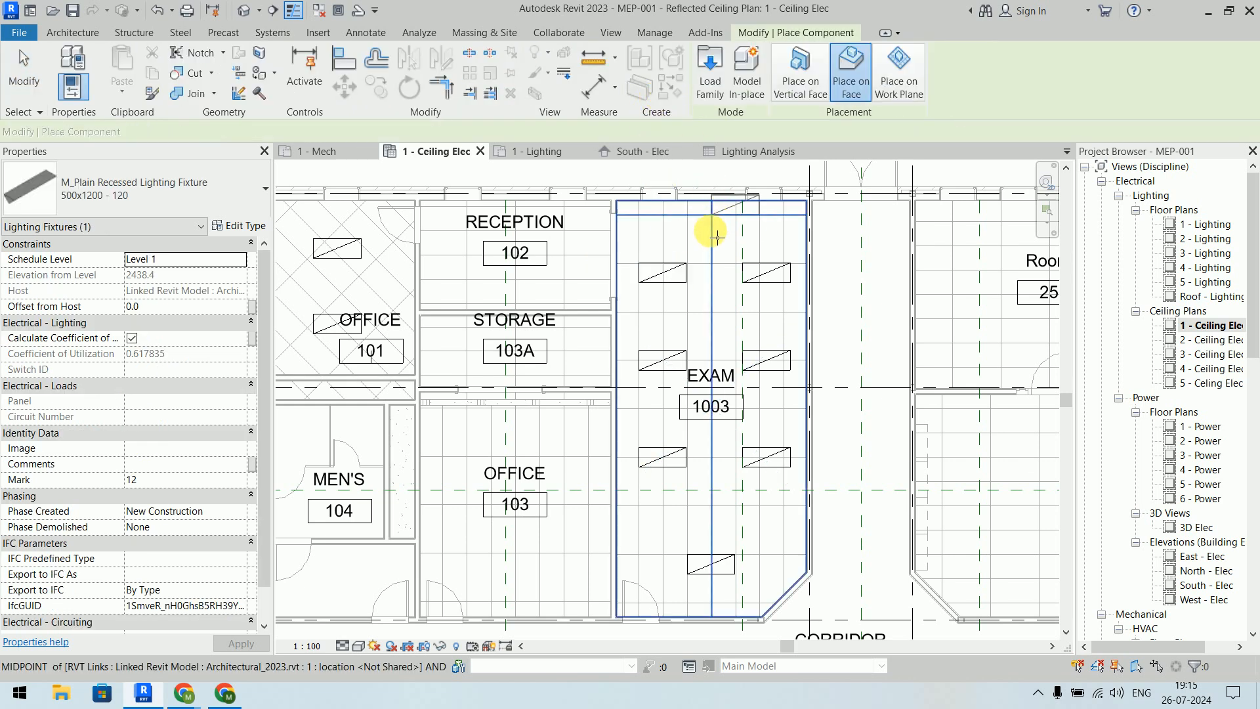
pyautogui.click(695, 244)
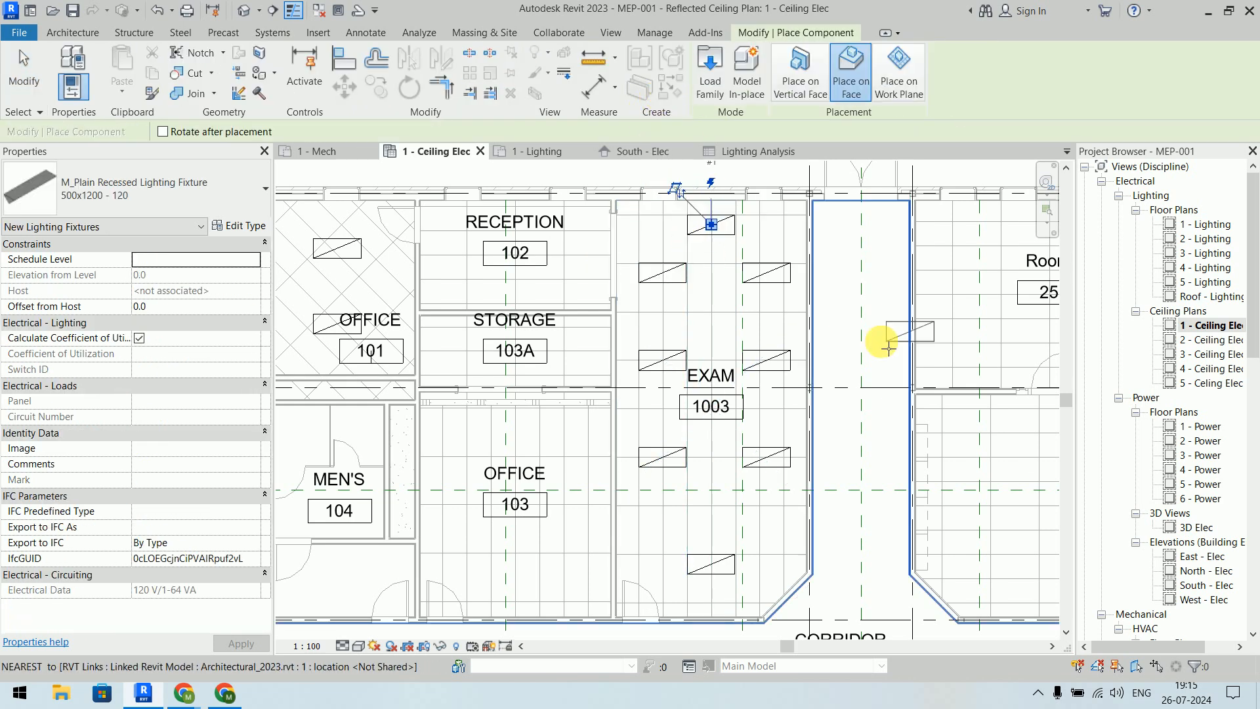
pyautogui.press('Escape')
pyautogui.press('Escape')
# Step: Nudge the six paired fixtures in EXAM 1003 down together, spacing the rows between the single upper and lower fixtures
pyautogui.moveTo(599, 245); pyautogui.dragTo(836, 483)
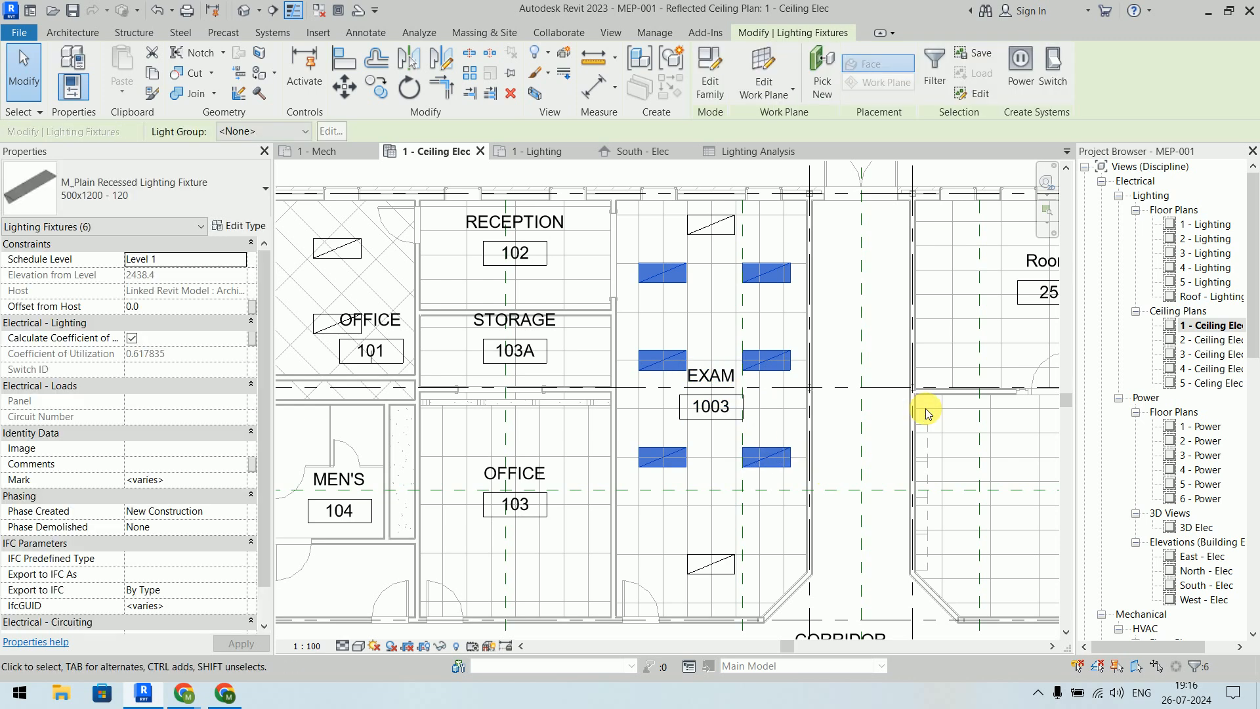
pyautogui.press('Down')
pyautogui.press('Down')
pyautogui.press('Down')
pyautogui.press('Down')
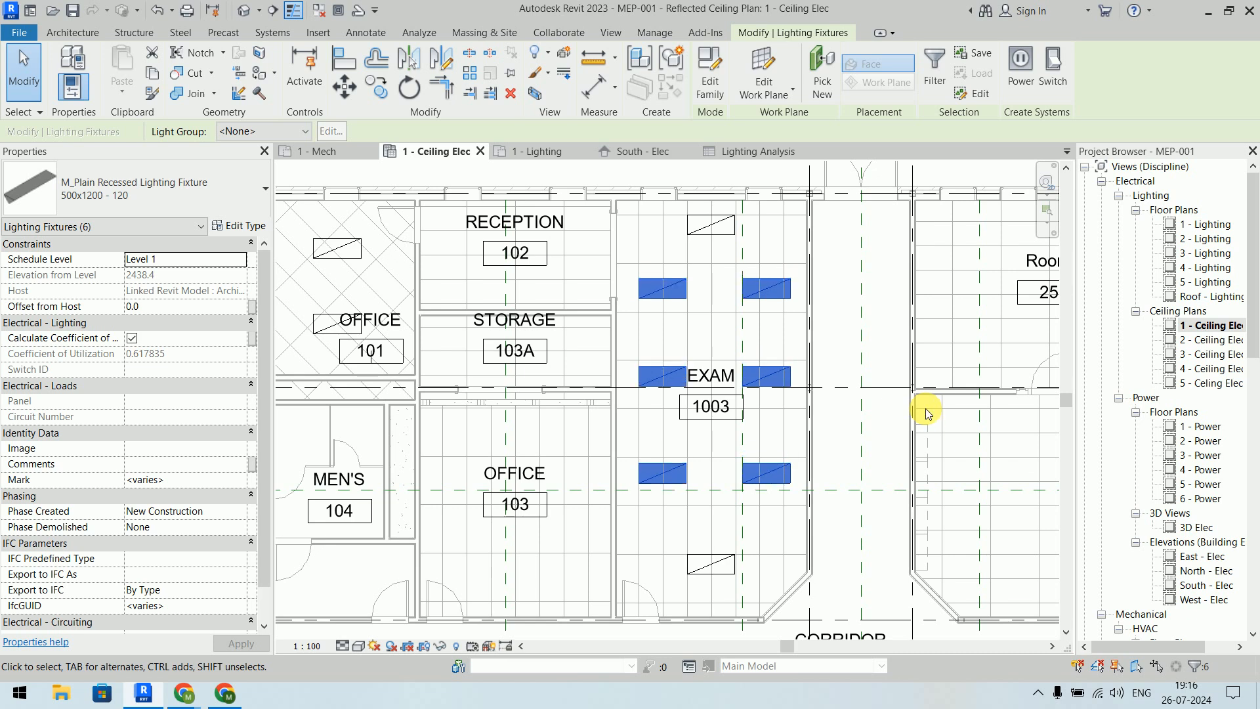
pyautogui.press('Down')
pyautogui.press('Down')
pyautogui.press('Down')
pyautogui.press('Down')
pyautogui.press('Down')
pyautogui.press('Up')
pyautogui.press('Up')
pyautogui.press('Up')
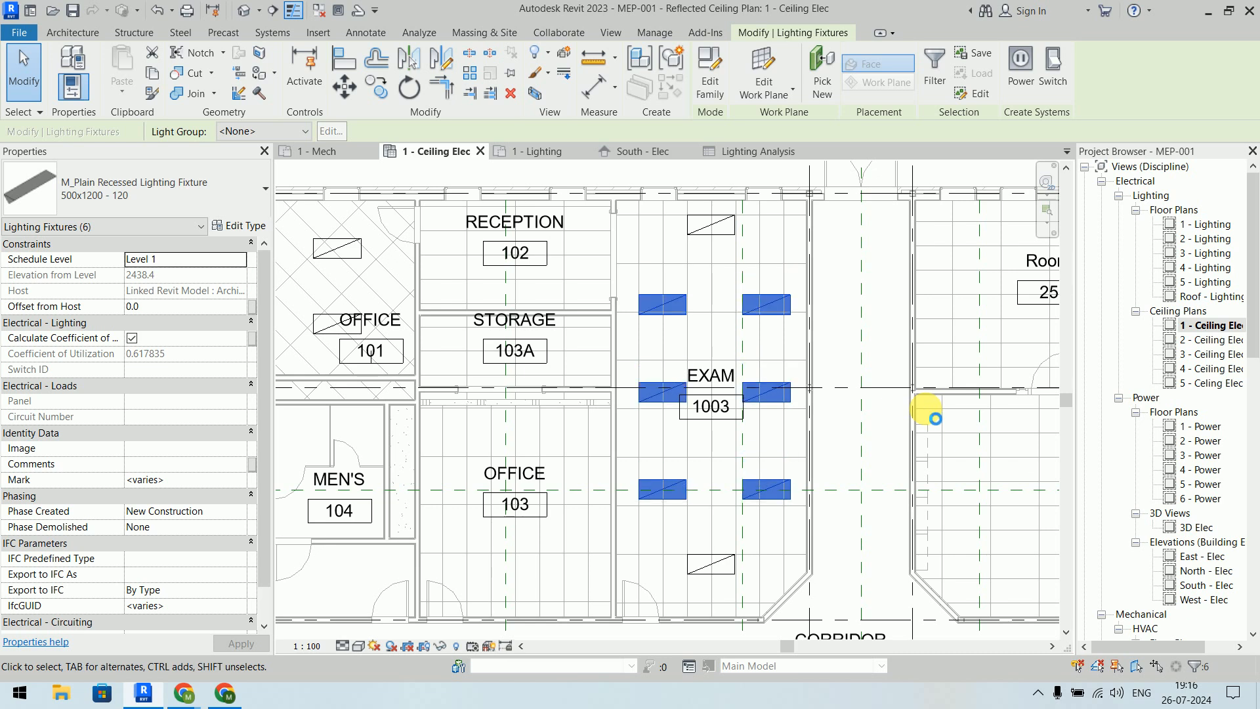
pyautogui.click(893, 354)
# Step: Check the average estimated illumination of EXAM 1003 in the space's properties and against the required lighting in the Lighting Analysis schedule
pyautogui.click(663, 356)
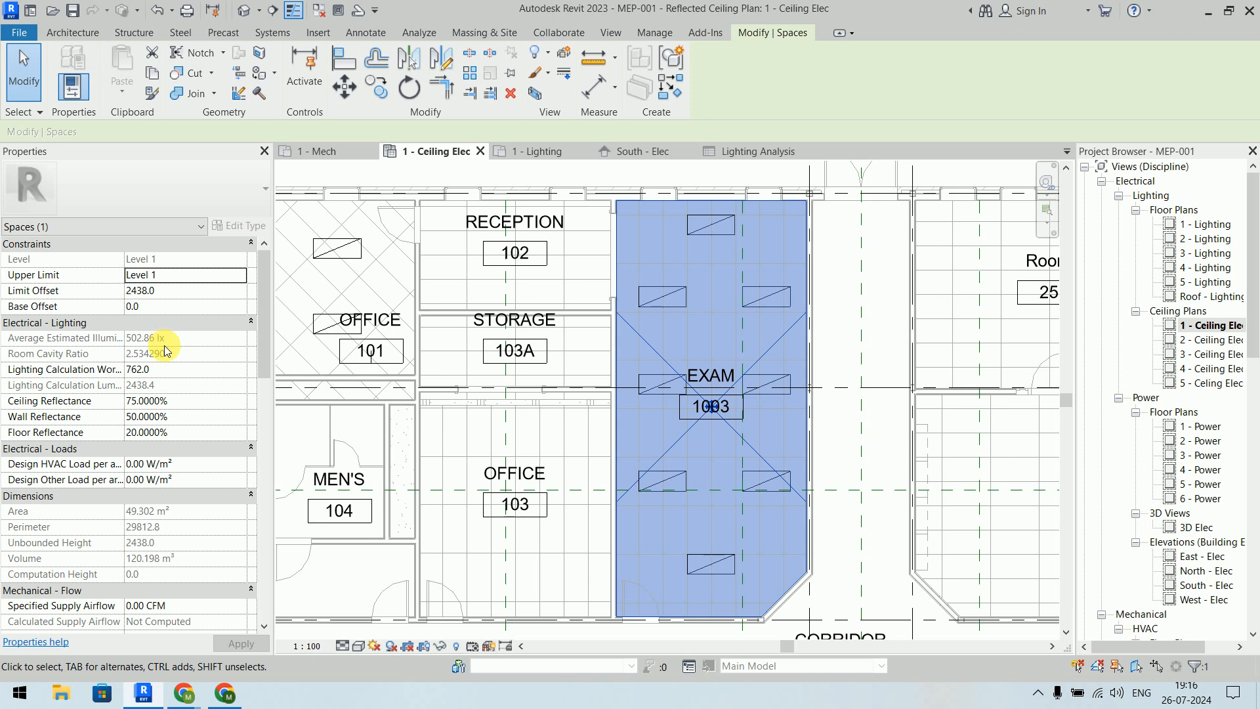
pyautogui.click(723, 177)
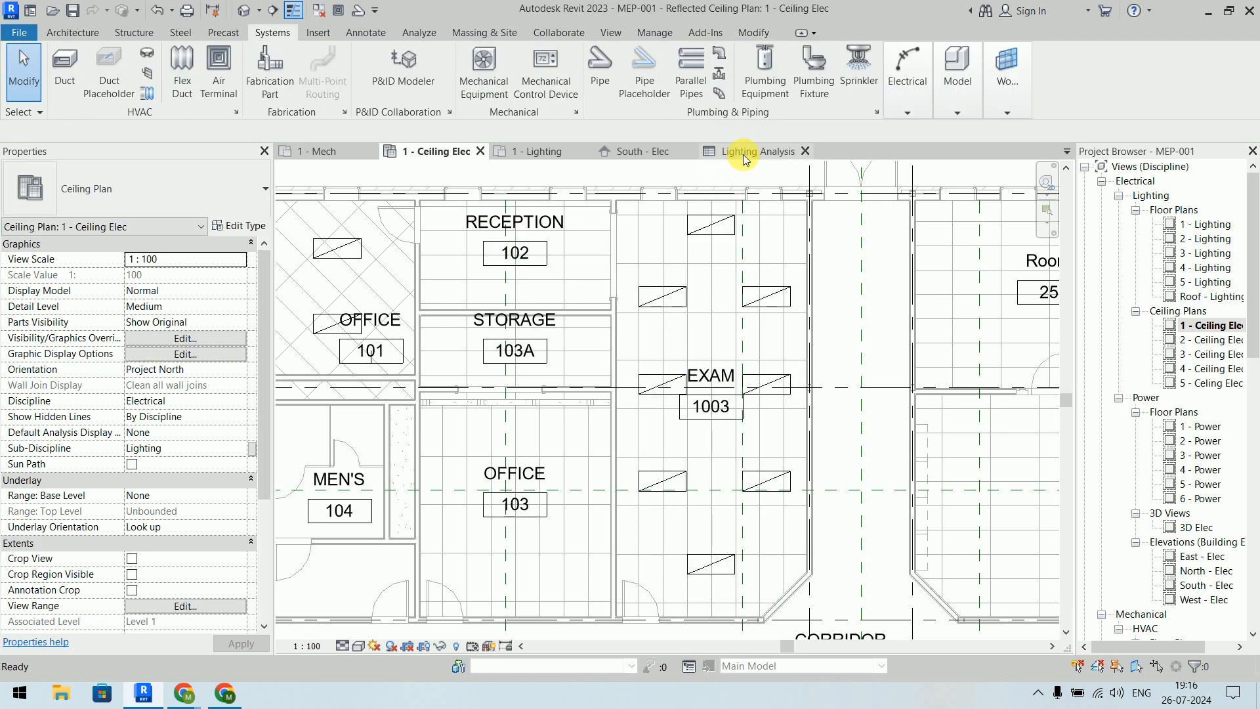
pyautogui.click(745, 160)
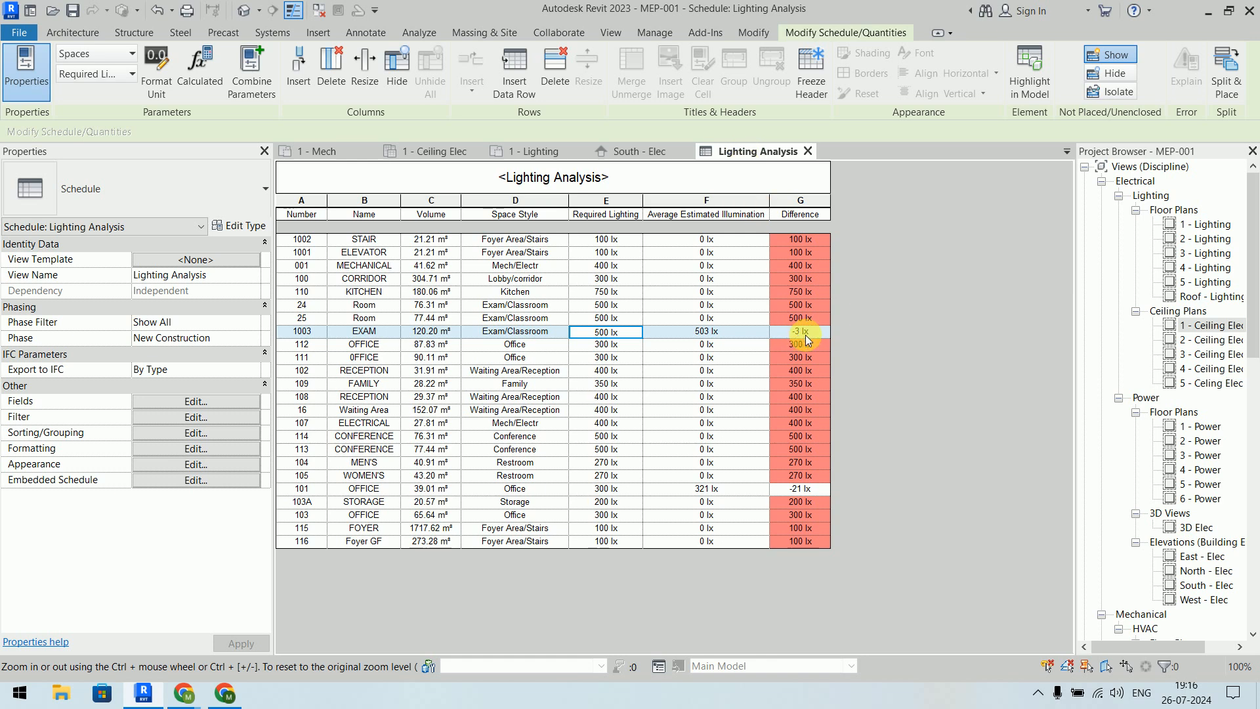
pyautogui.click(712, 386)
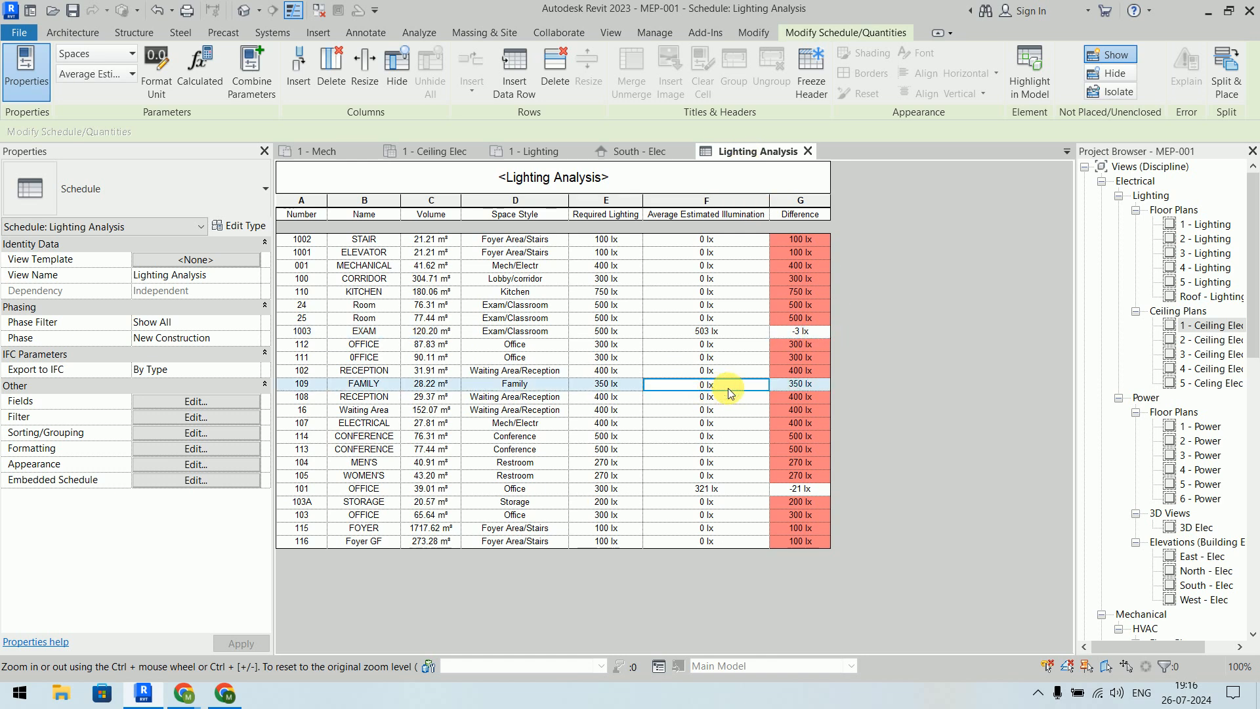
pyautogui.click(817, 386)
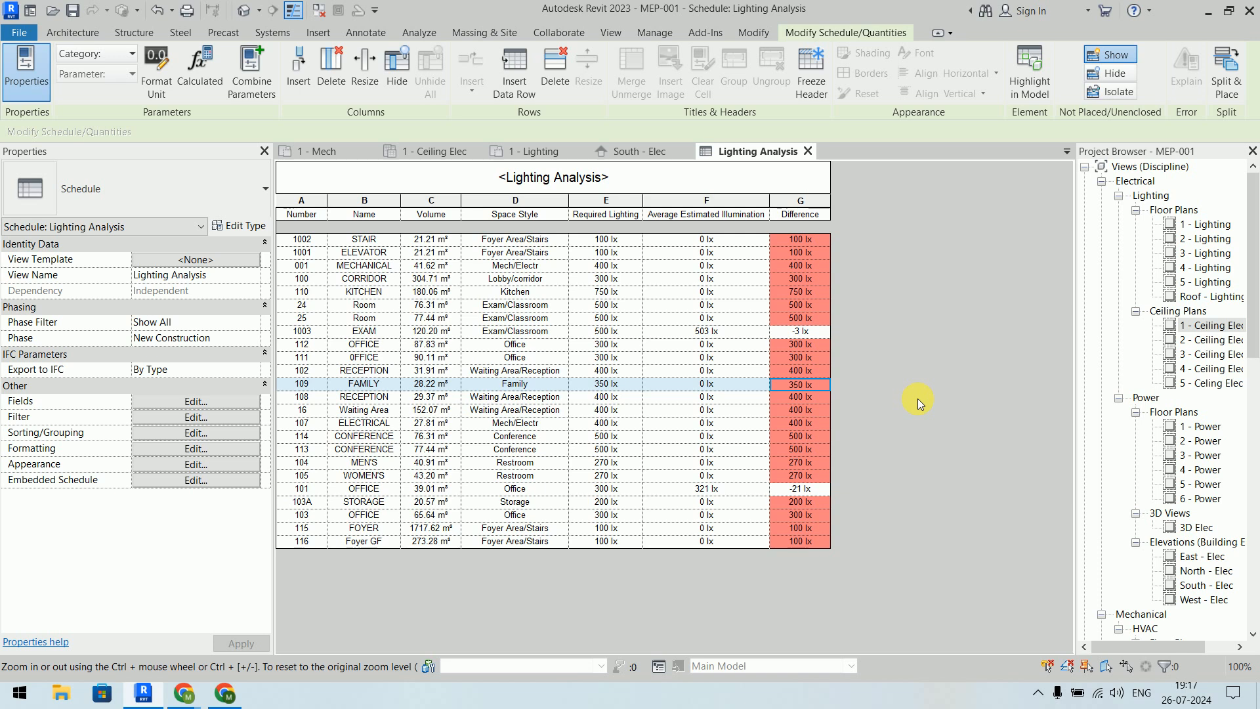
# Step: Return to the 1 - Ceiling Elec plan and examine the ceilings around Foyer GF 116, FOYER 115 and the corridor
pyautogui.click(328, 152)
pyautogui.click(458, 153)
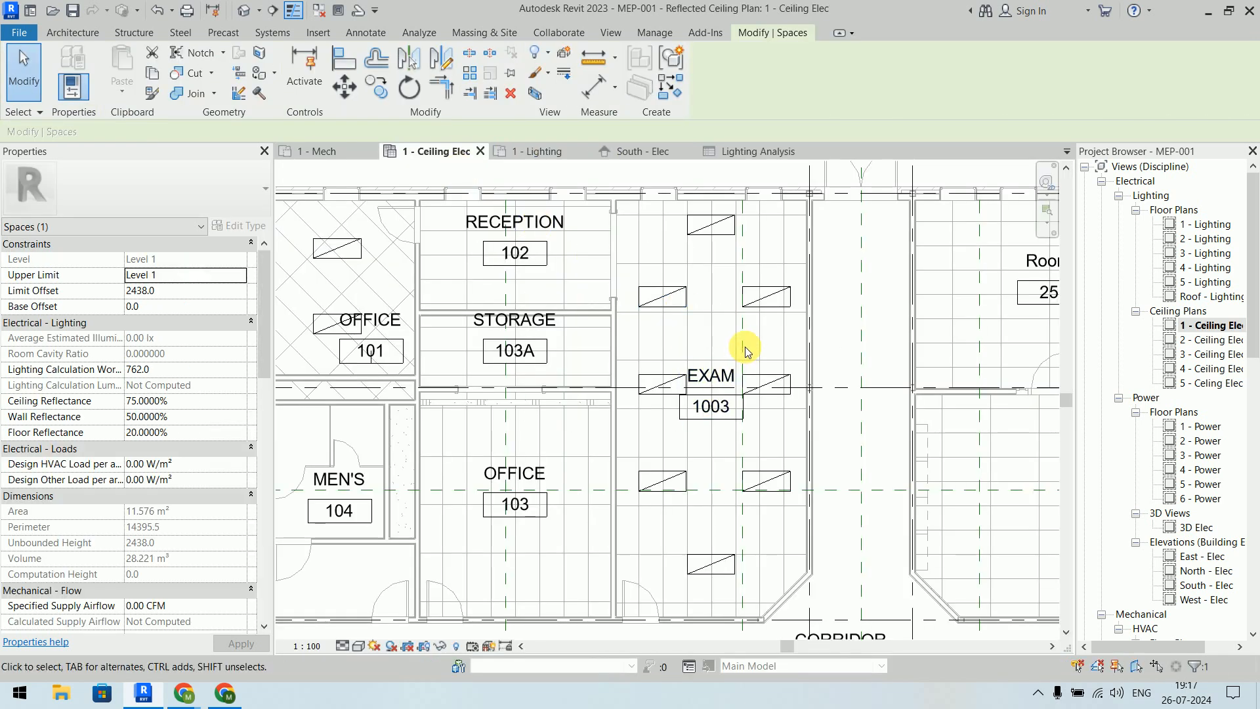
pyautogui.scroll(-4, 745, 347)
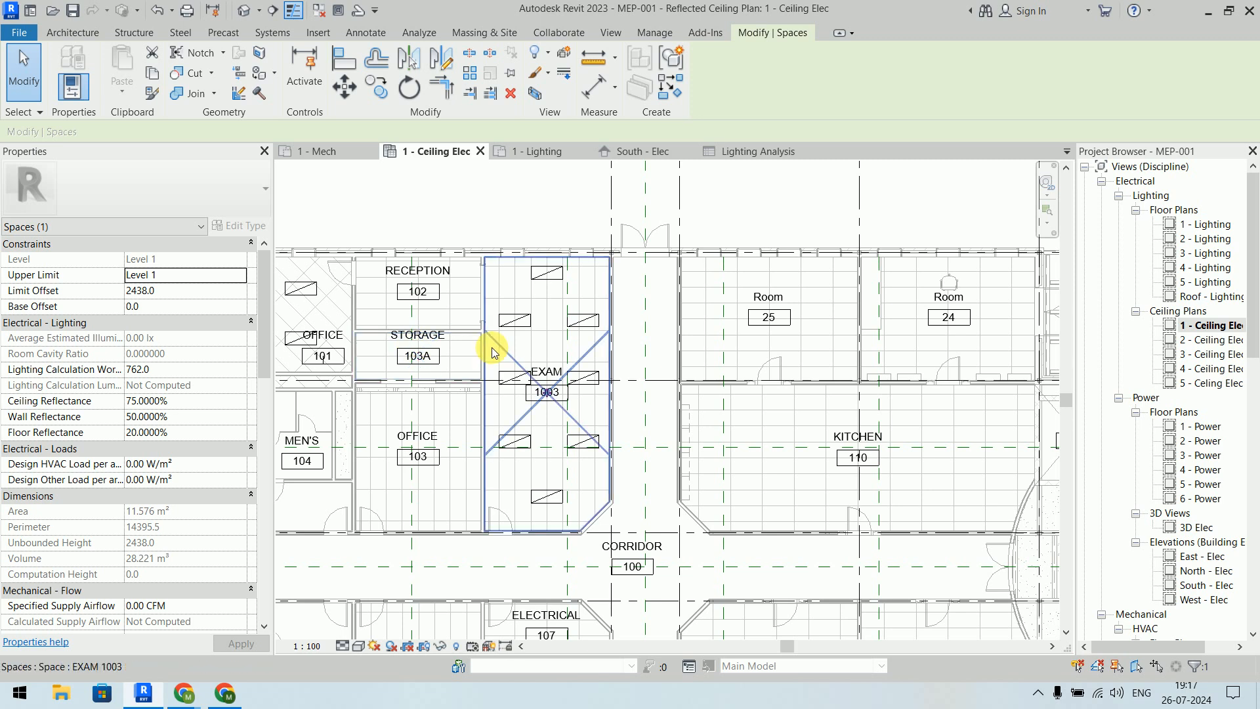
pyautogui.scroll(-5, 493, 352)
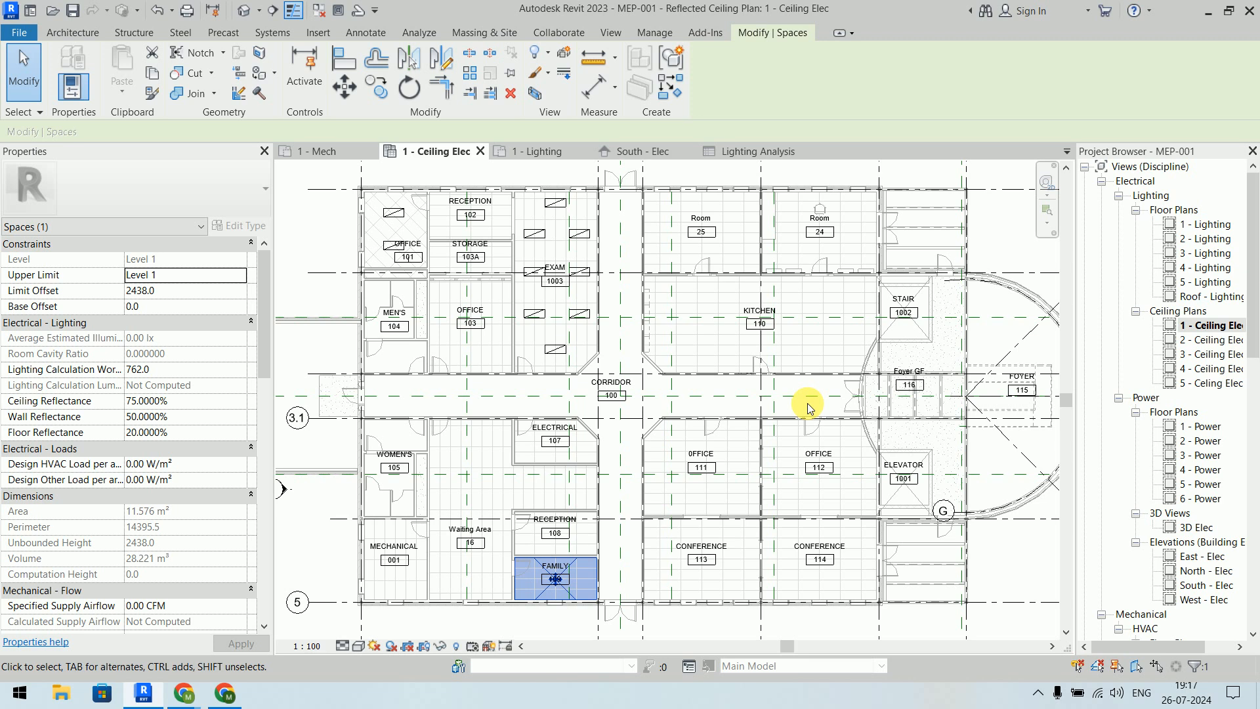
pyautogui.moveTo(808, 407); pyautogui.dragTo(543, 397, button='middle')
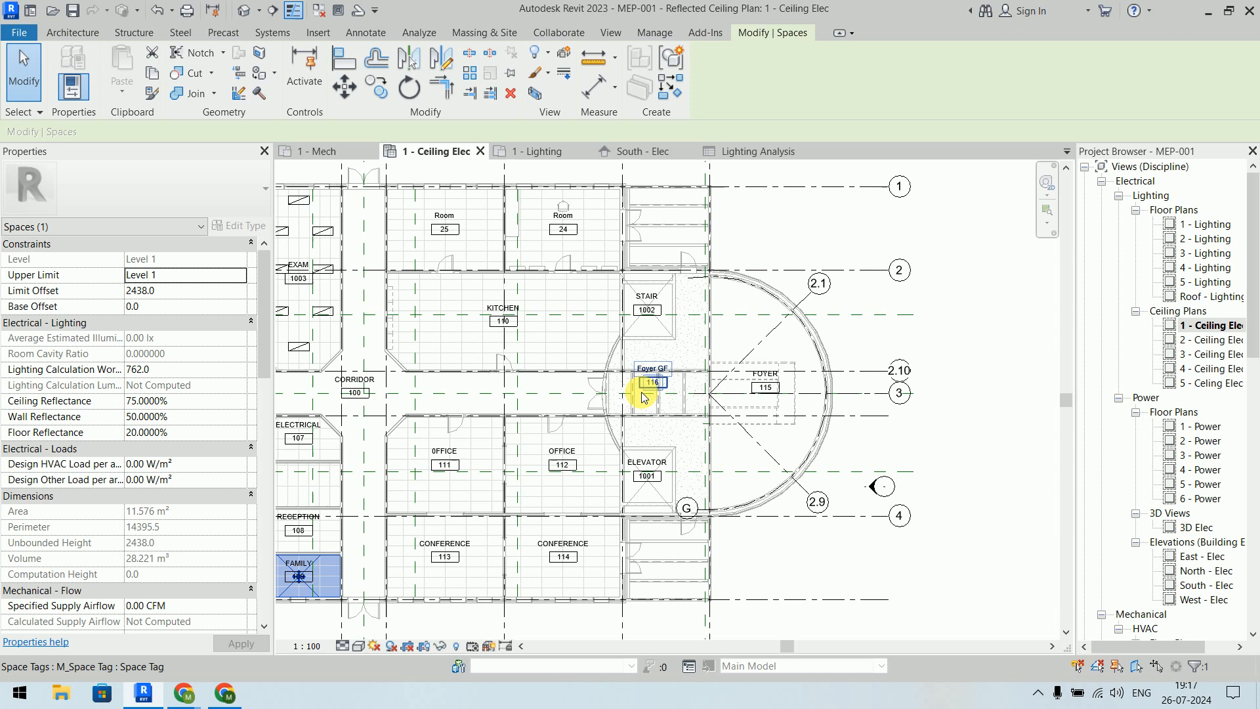
pyautogui.scroll(4, 642, 396)
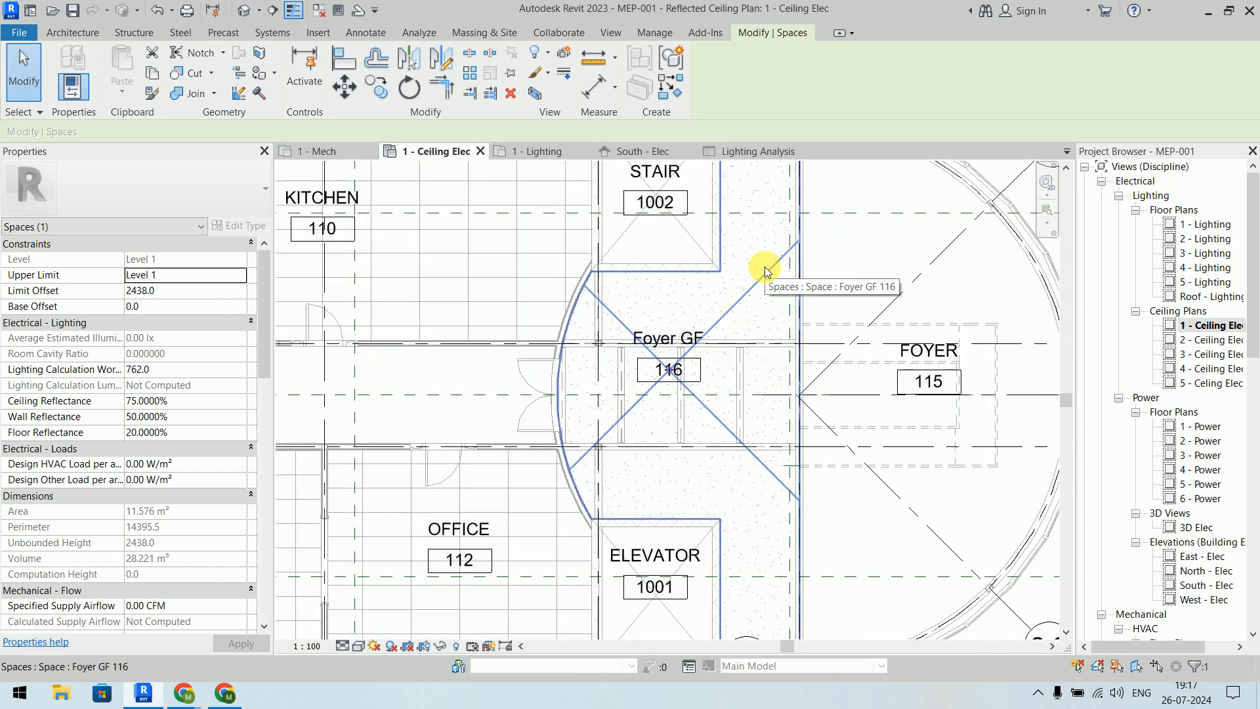
pyautogui.scroll(-2, 765, 267)
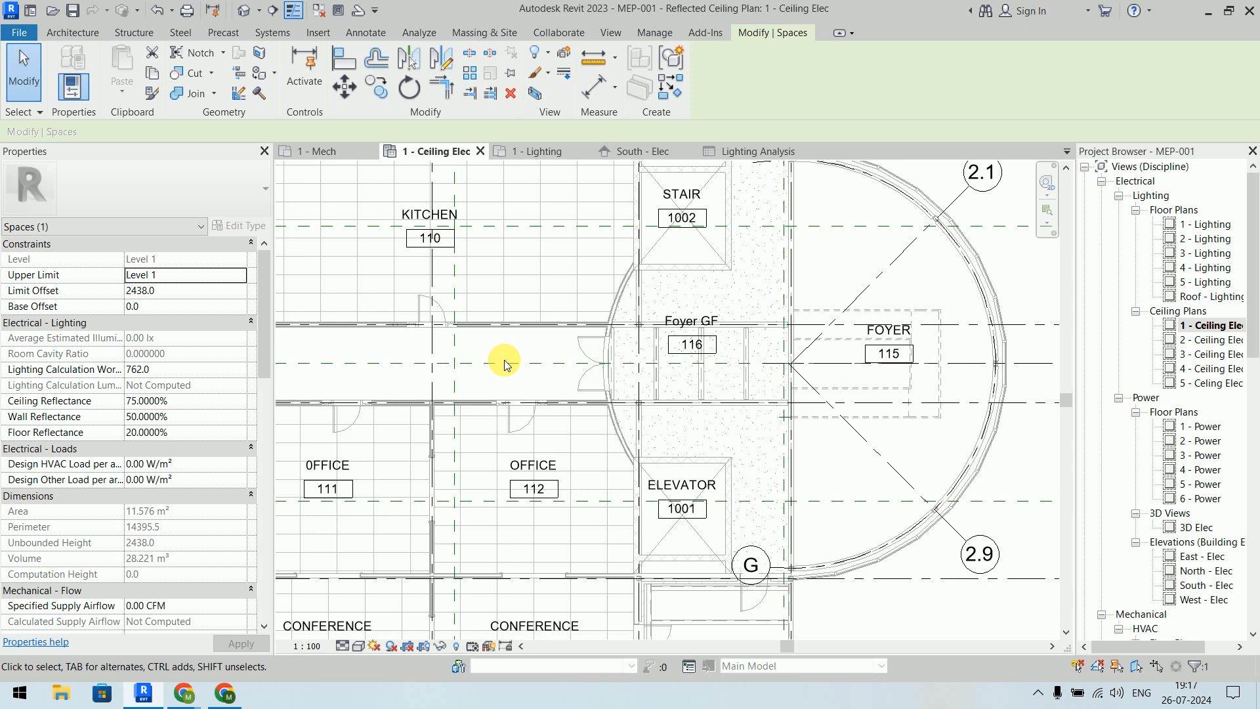
pyautogui.scroll(-2, 505, 365)
pyautogui.scroll(-2, 774, 368)
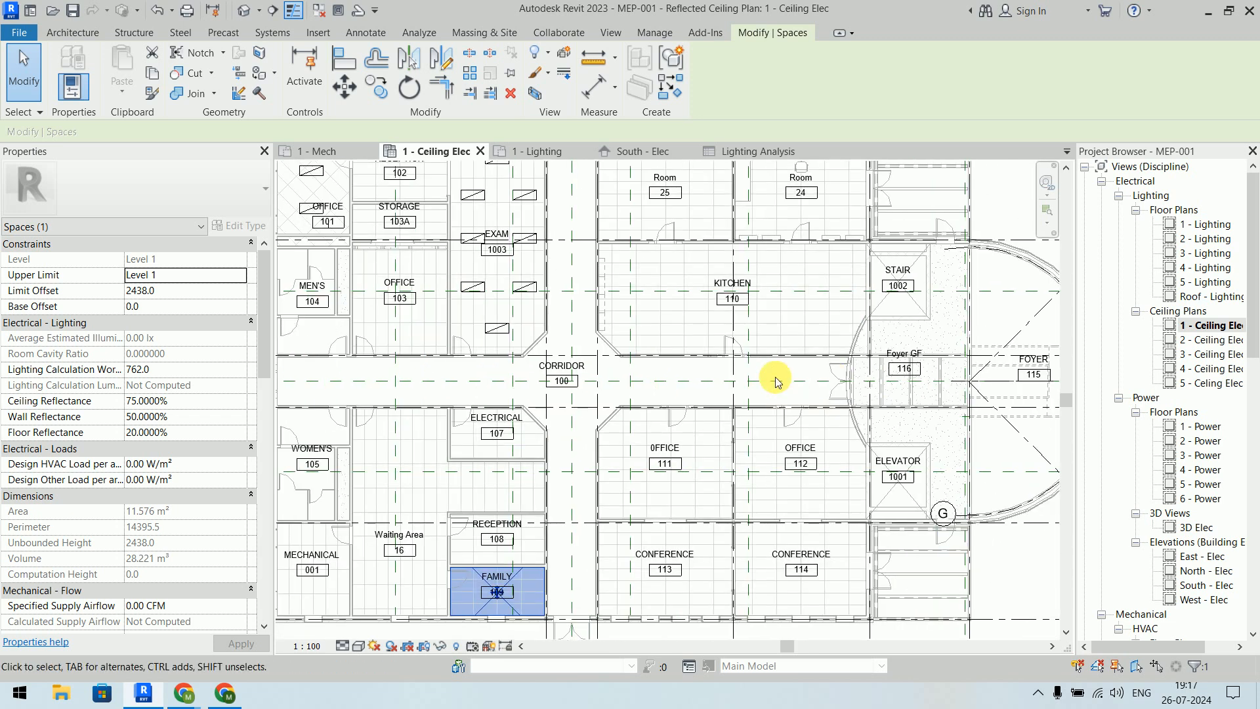
# Step: Cut a building section lengthwise through CORRIDOR 100, open its view and select the corridor space on Level 1
pyautogui.click(272, 11)
pyautogui.click(324, 392)
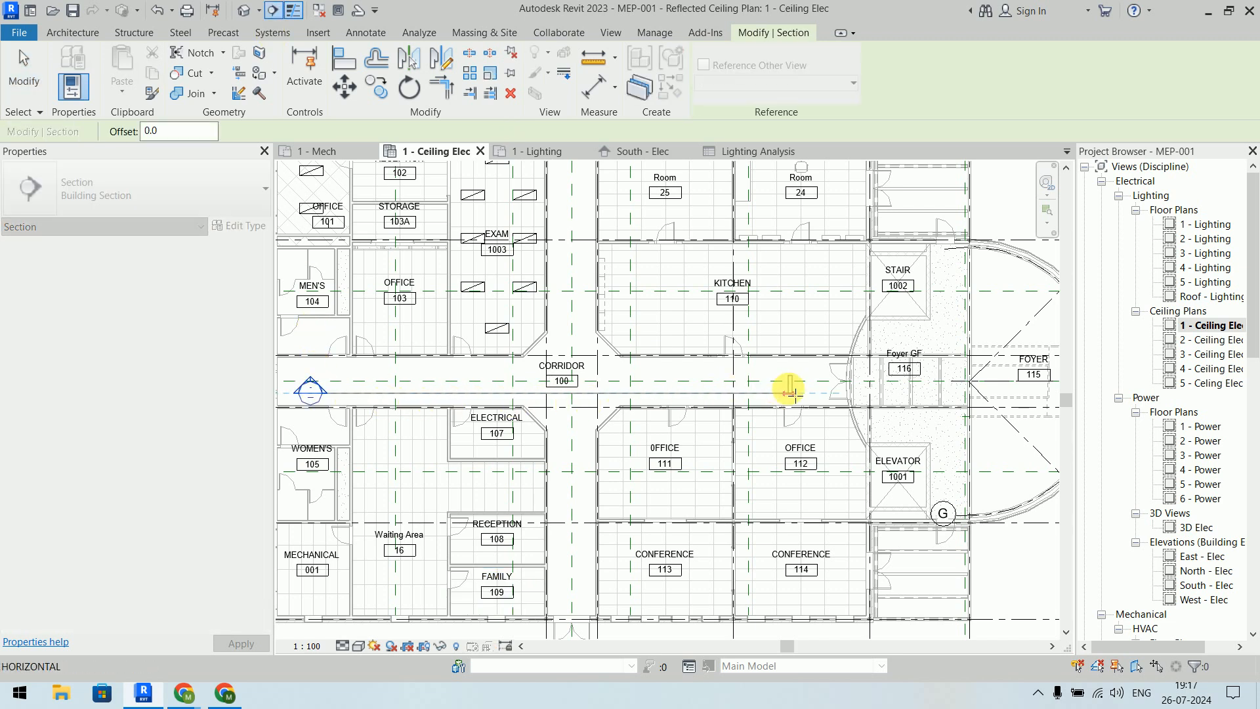
pyautogui.click(790, 392)
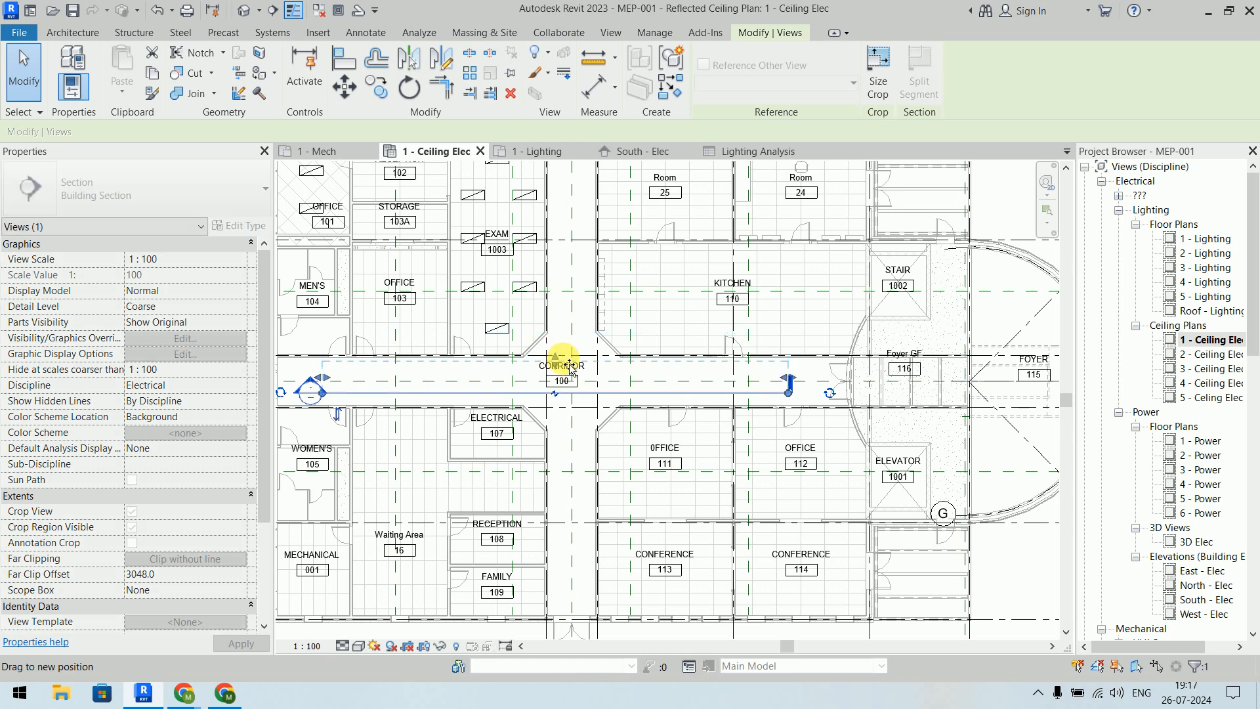
pyautogui.rightClick(591, 396)
pyautogui.click(640, 86)
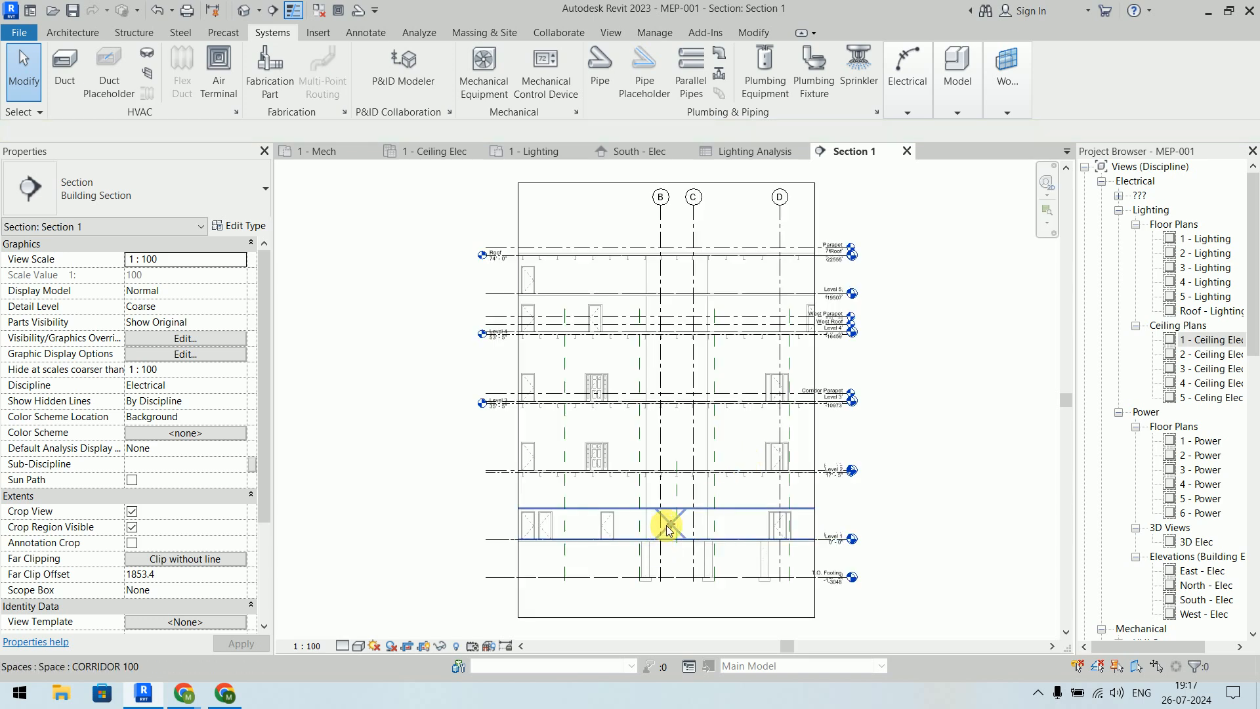
pyautogui.click(674, 533)
pyautogui.scroll(4, 676, 537)
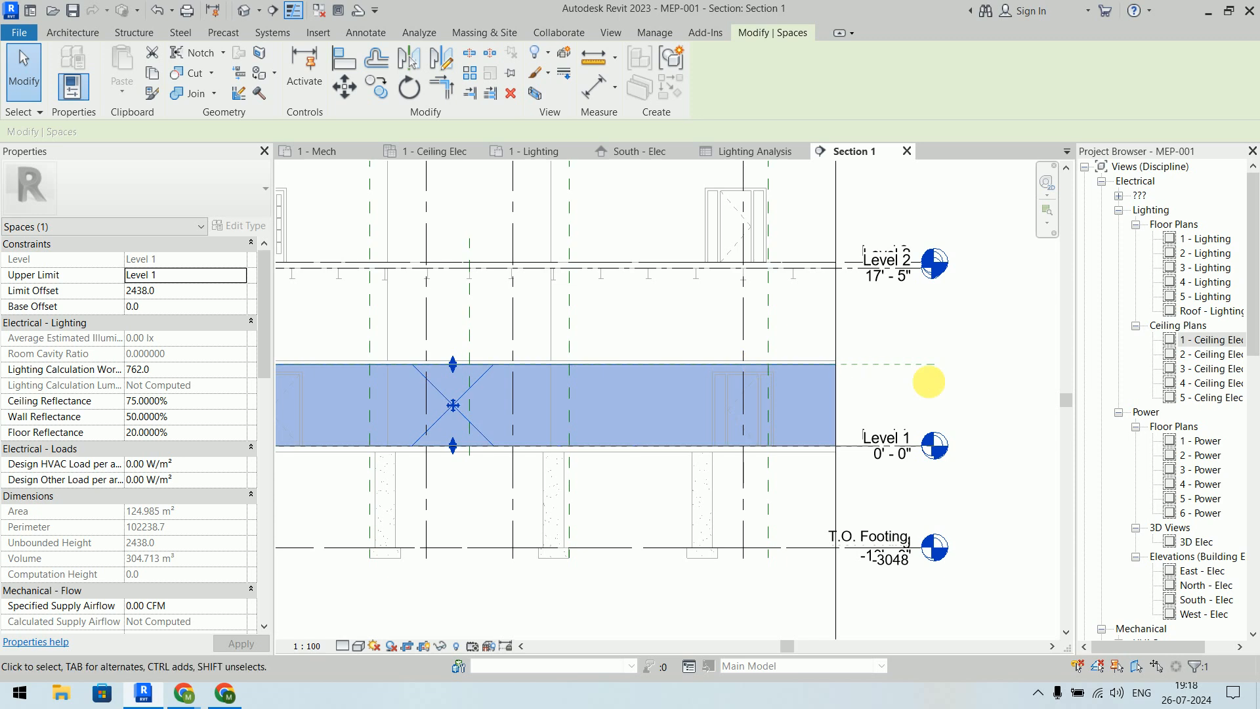
# Step: Move the section line on the ceiling plan across to cut through Foyer GF 116 and FOYER 115, and open its view
pyautogui.click(460, 151)
pyautogui.moveTo(650, 393); pyautogui.dragTo(450, 342, button='middle')
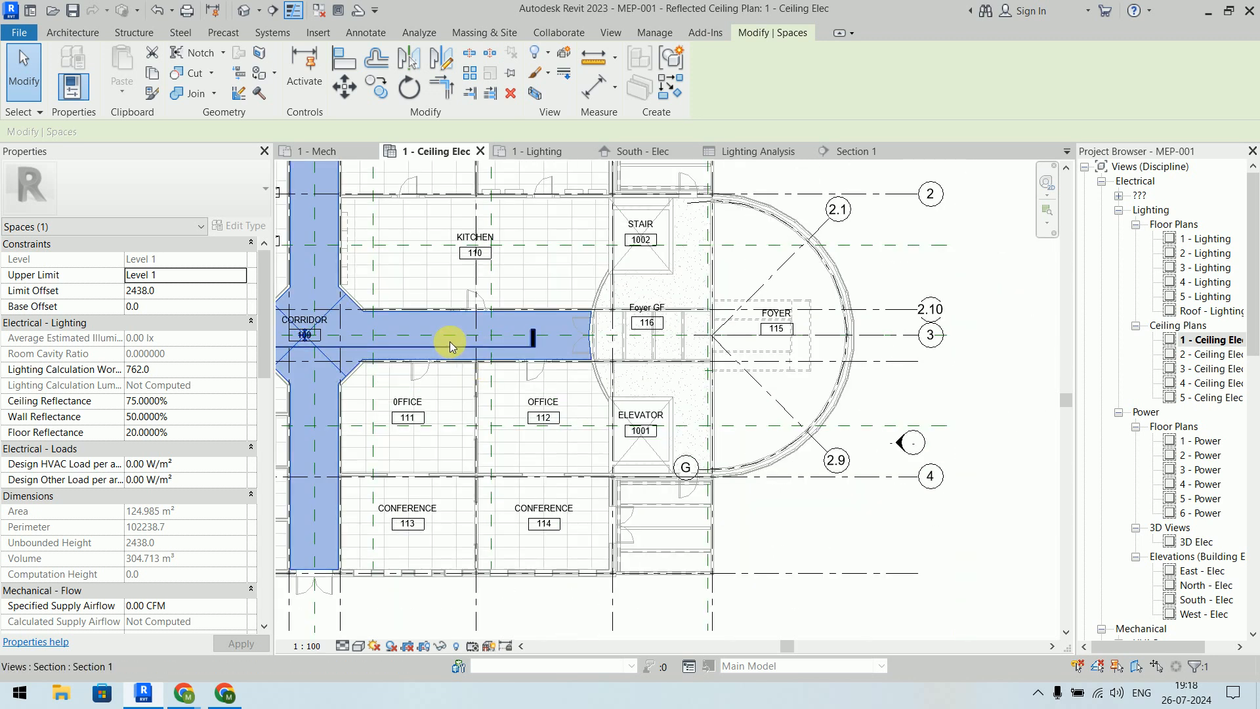
pyautogui.click(847, 544)
pyautogui.moveTo(441, 352); pyautogui.dragTo(806, 376)
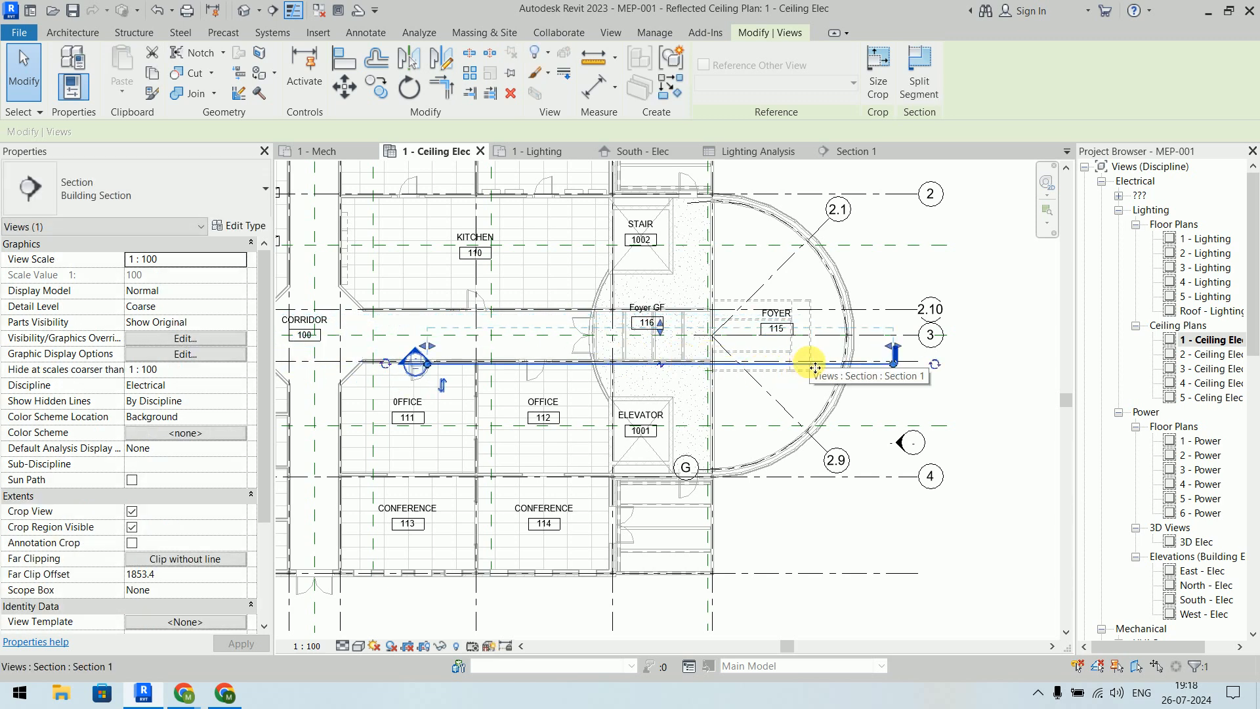
pyautogui.scroll(2, 859, 365)
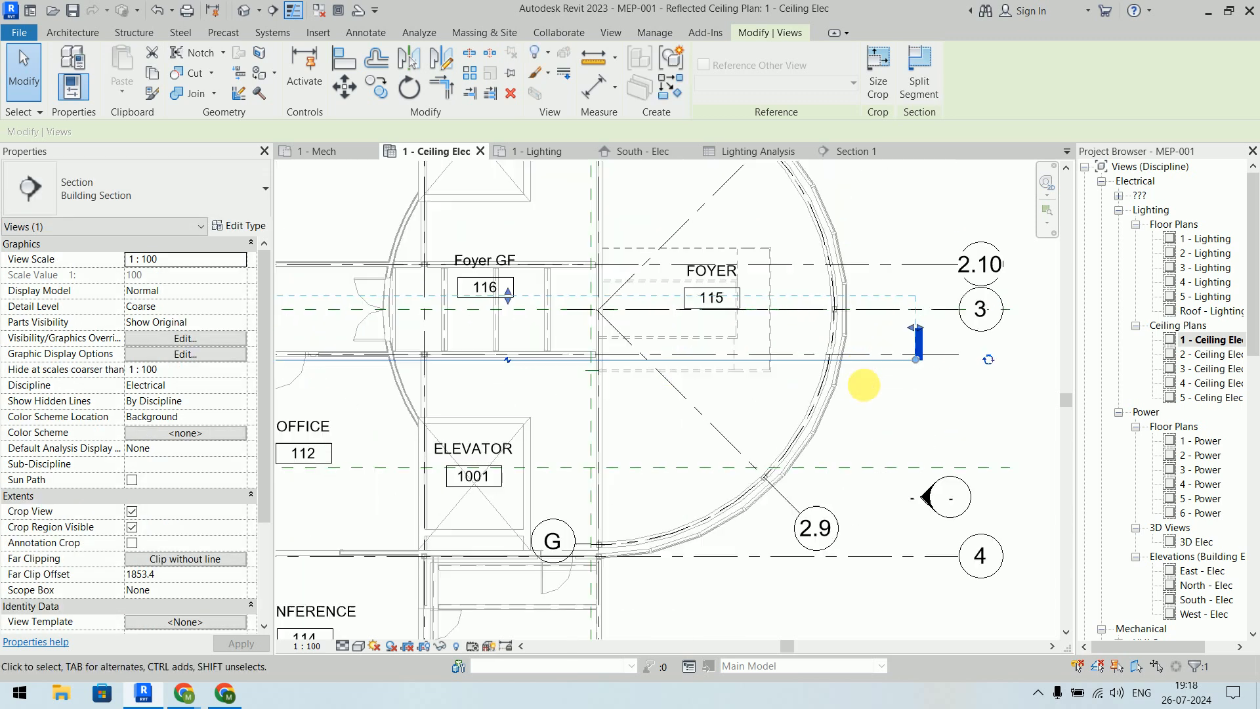
pyautogui.click(862, 386)
pyautogui.rightClick(857, 364)
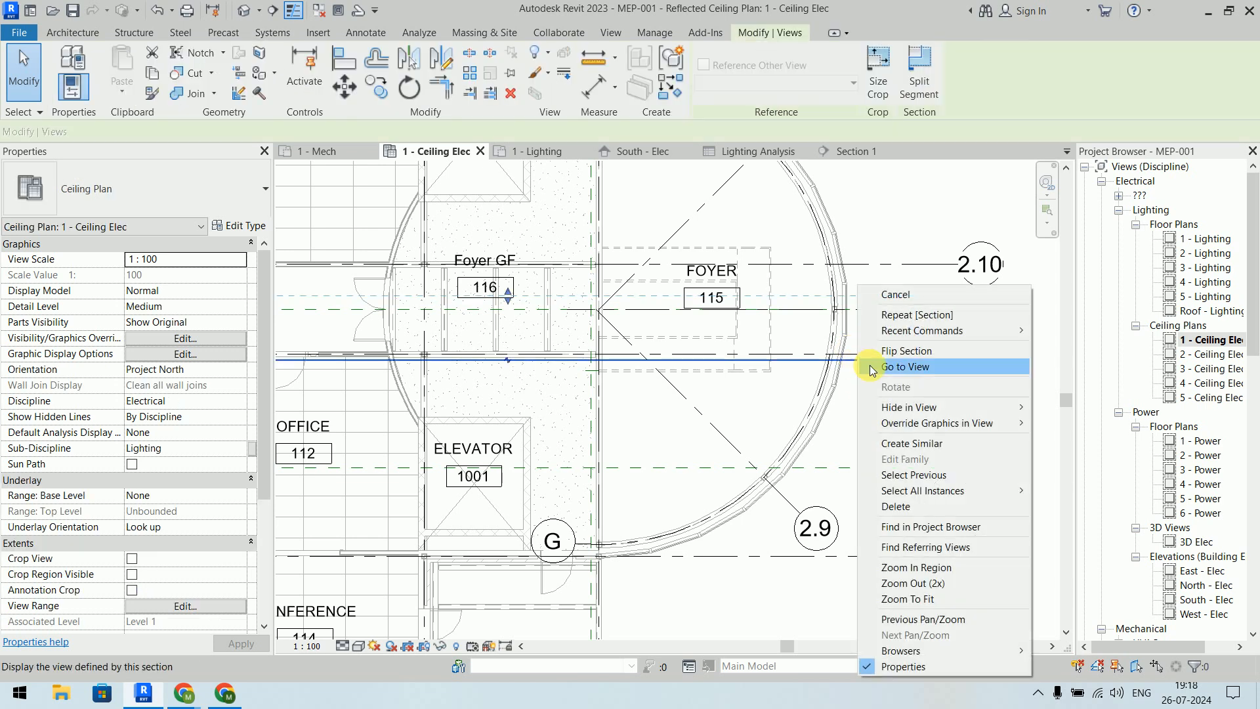
pyautogui.click(871, 367)
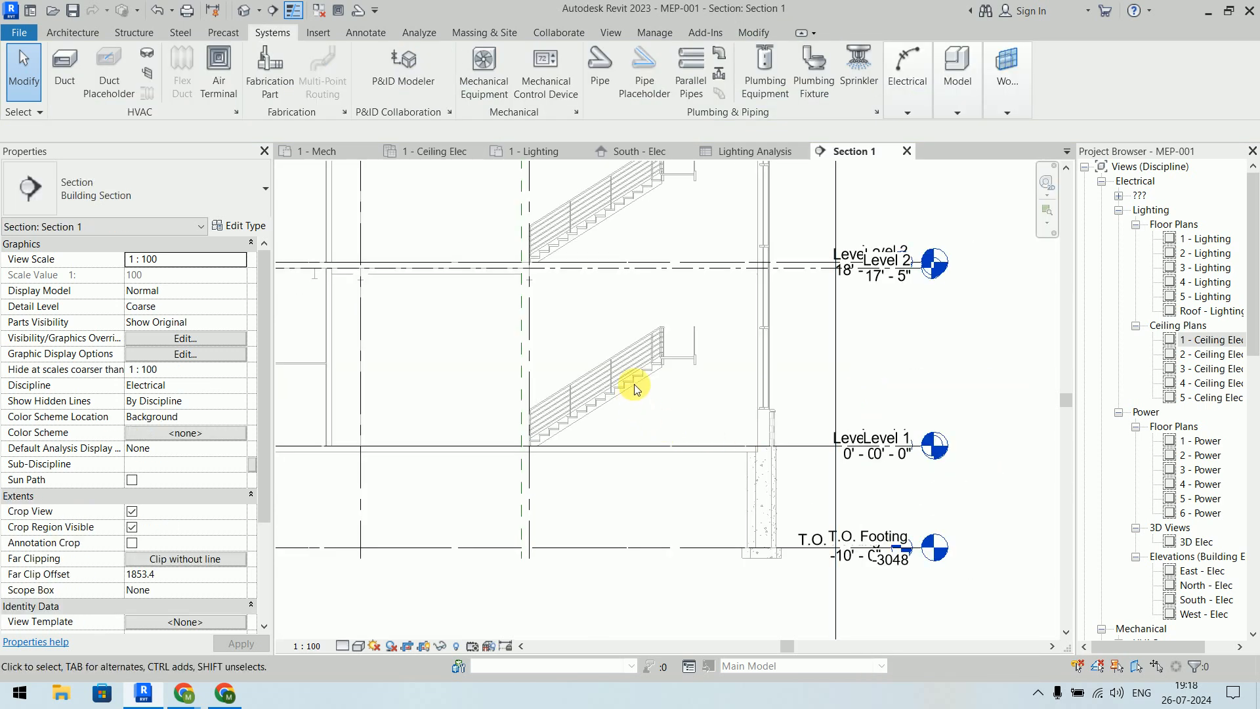
# Step: Examine the height of the Foyer GF 116 space between Level 1 and Level 2 in the section
pyautogui.scroll(-3, 635, 388)
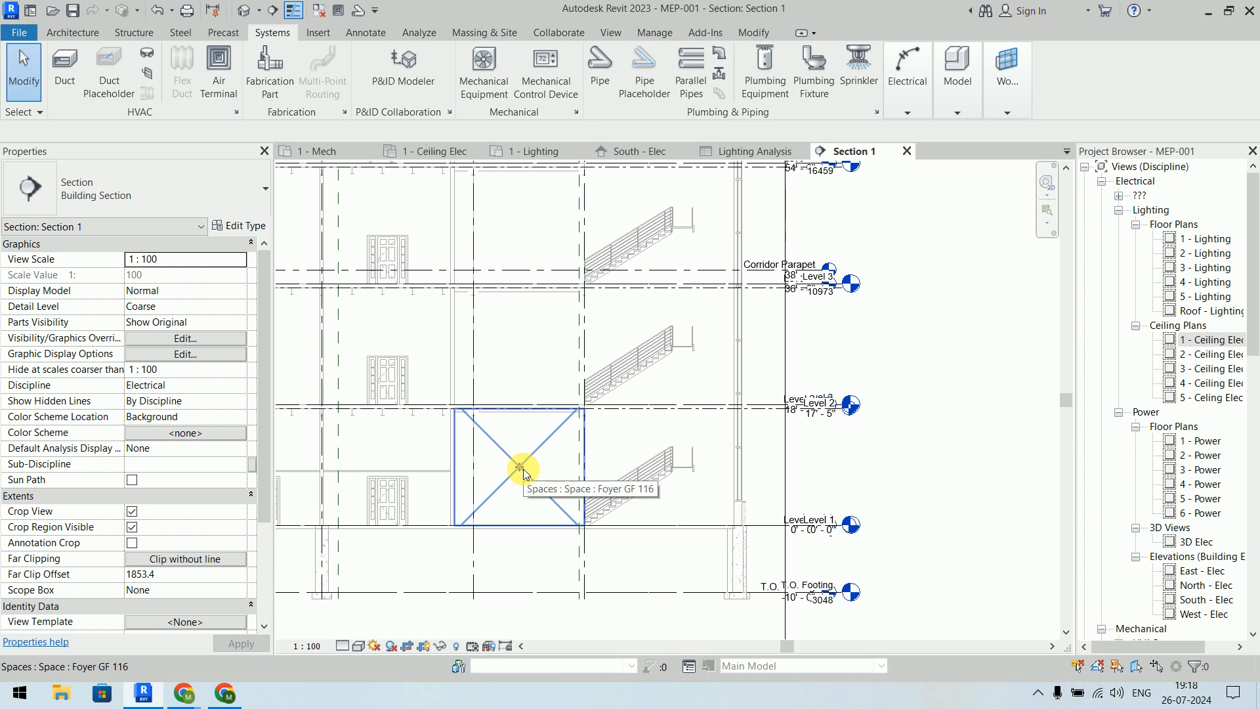
pyautogui.click(521, 469)
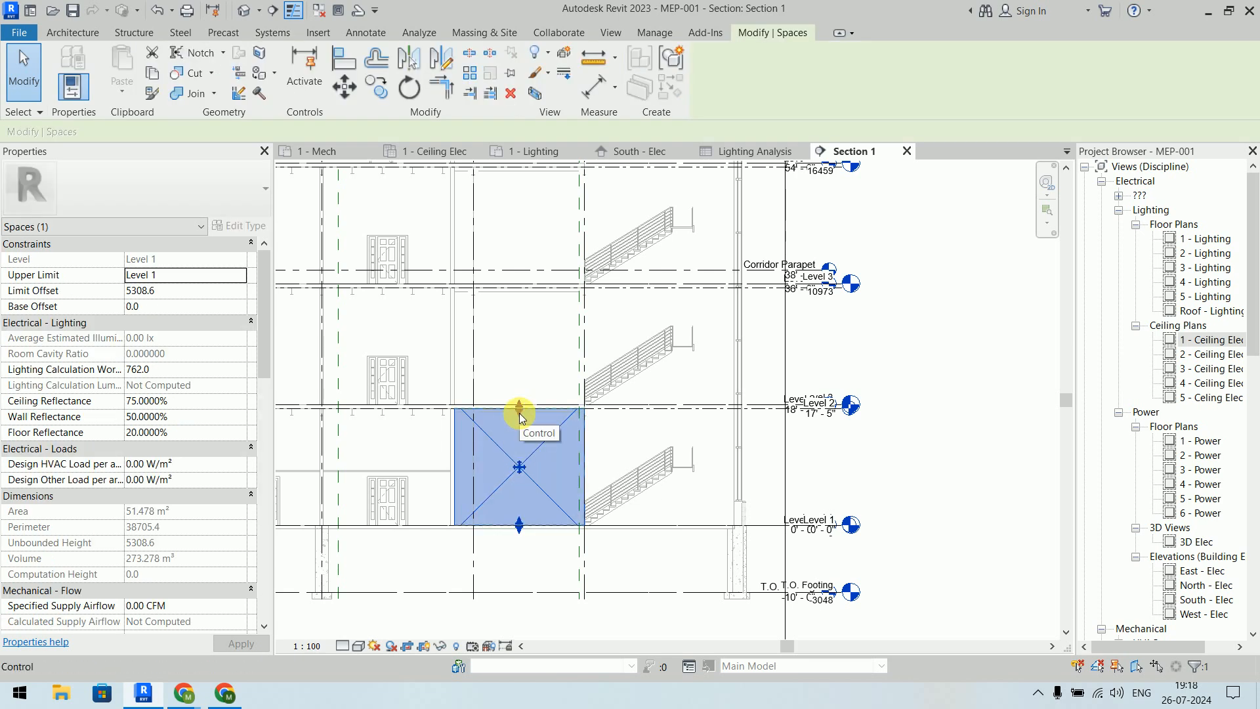
pyautogui.scroll(2, 521, 417)
pyautogui.moveTo(525, 419)
pyautogui.mouseDown(button='middle')
pyautogui.moveTo(524, 332)
pyautogui.moveTo(535, 357)
pyautogui.mouseUp(button='middle')
pyautogui.scroll(-1, 528, 341)
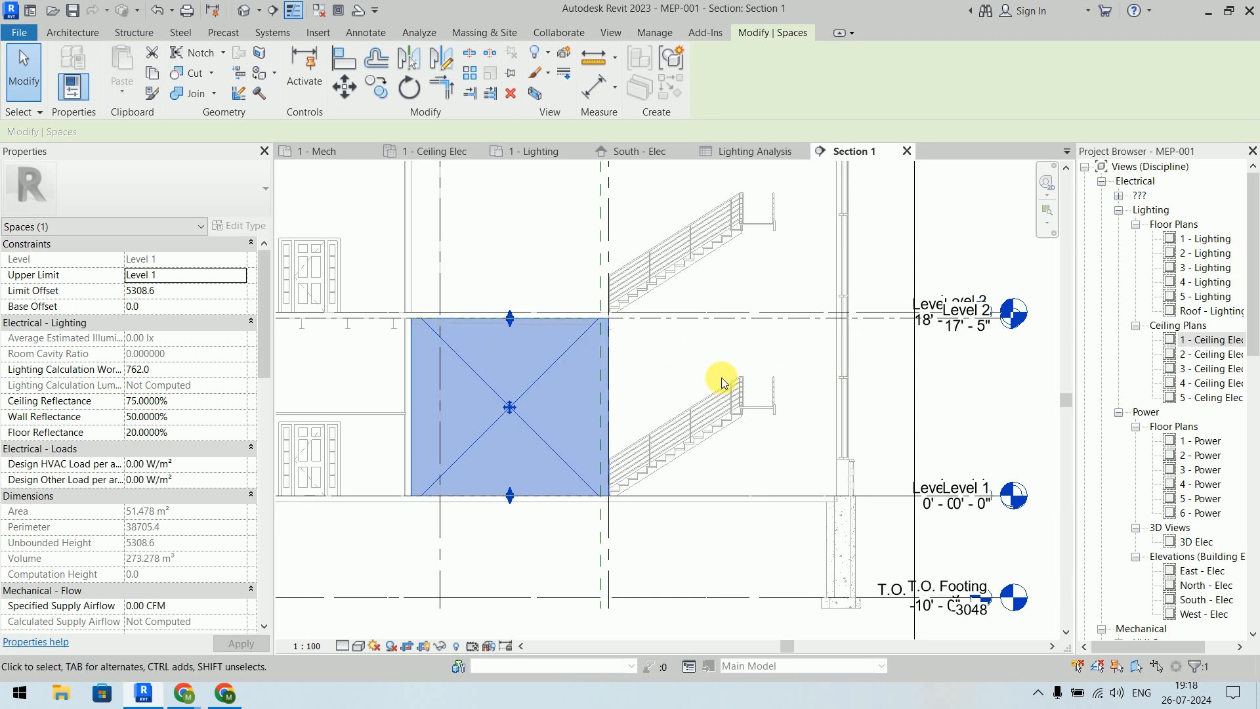
pyautogui.click(966, 393)
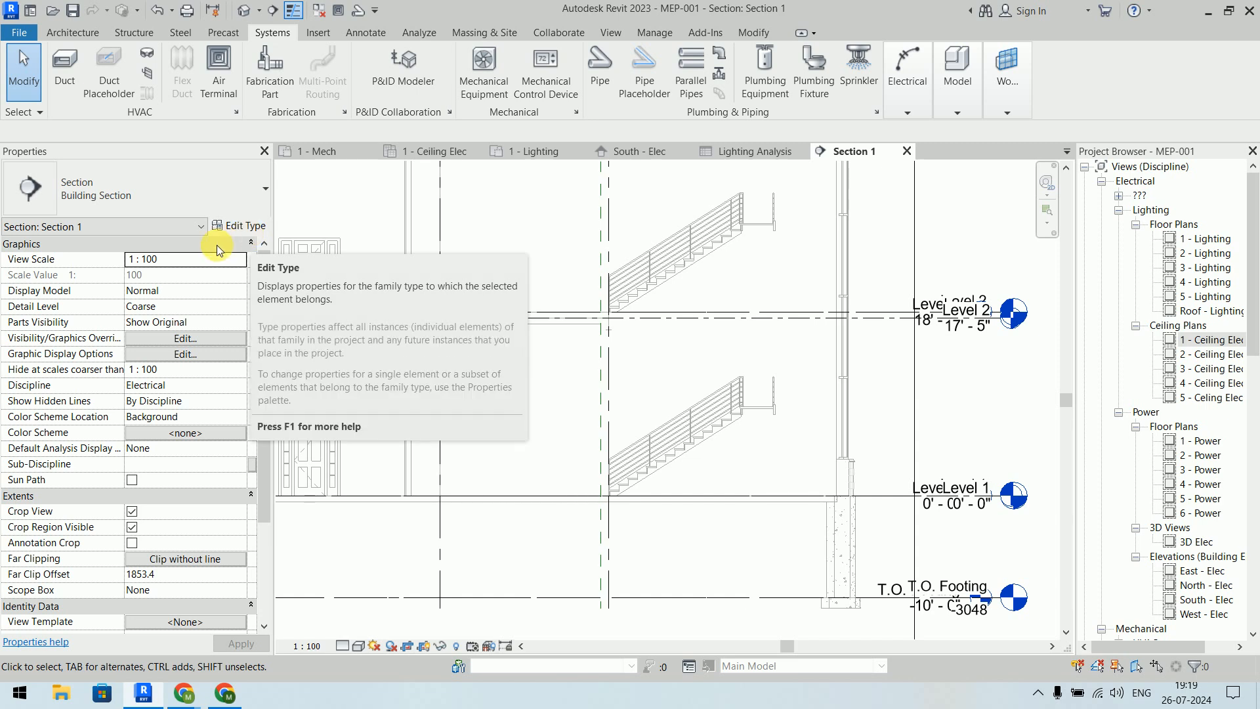
# Step: Draw a horizontal reference plane across Foyer GF 116 and FOYER 115 in the section, about 4341 mm above Level 1
pyautogui.click(72, 34)
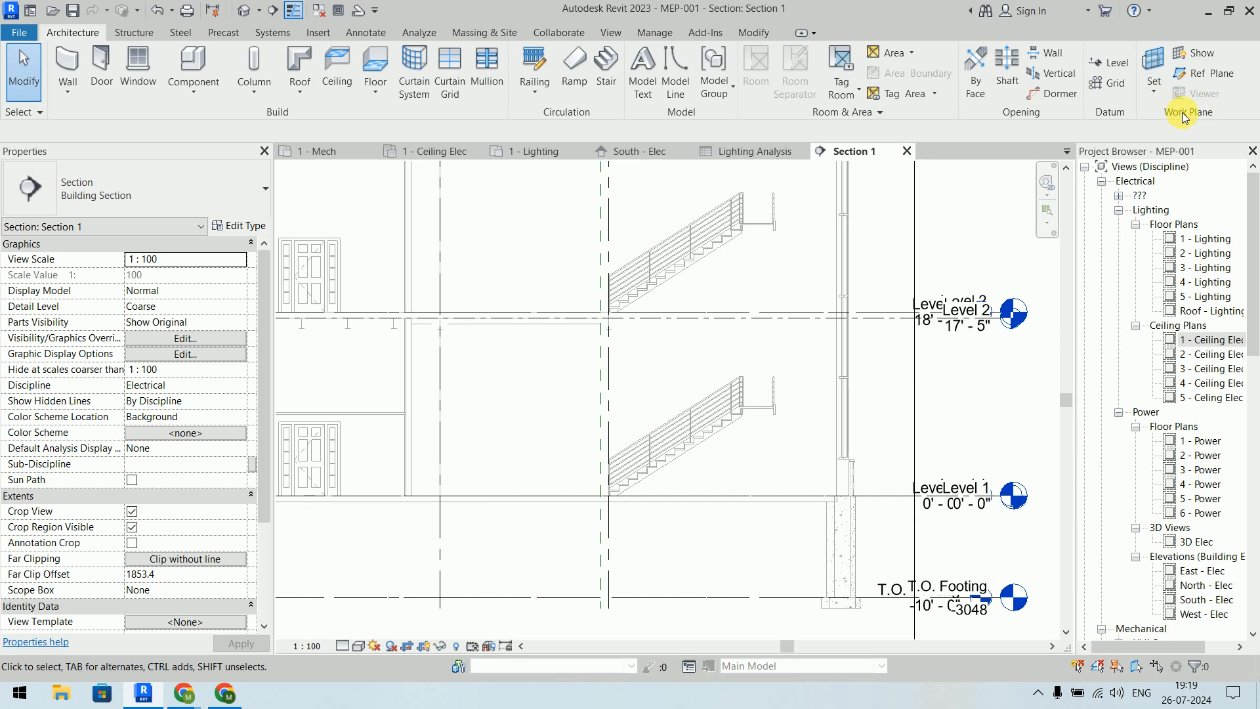
pyautogui.click(1214, 74)
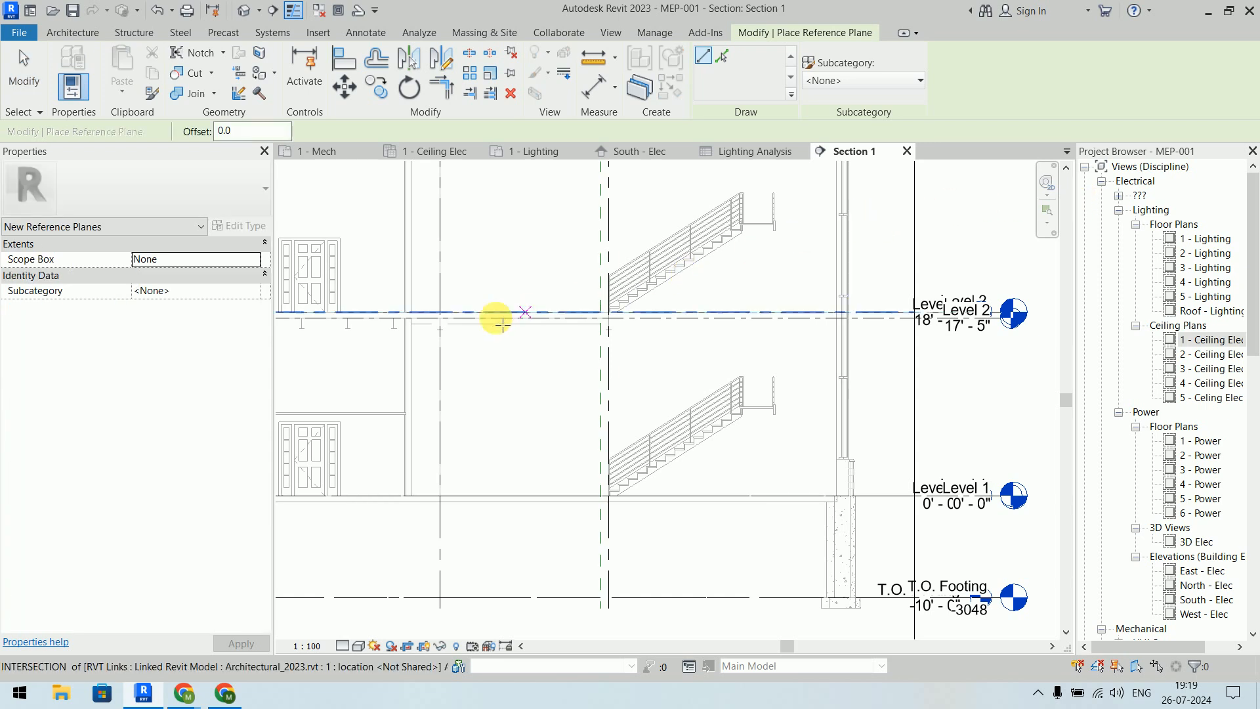
pyautogui.click(378, 352)
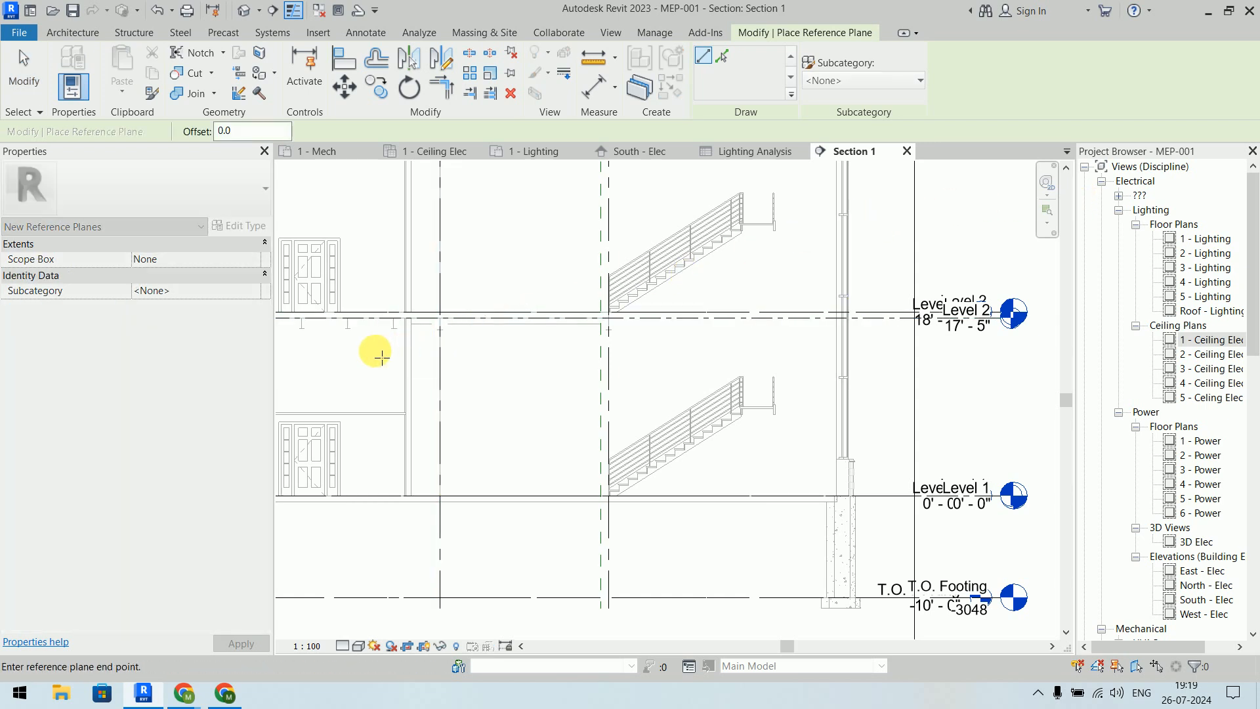
pyautogui.click(885, 350)
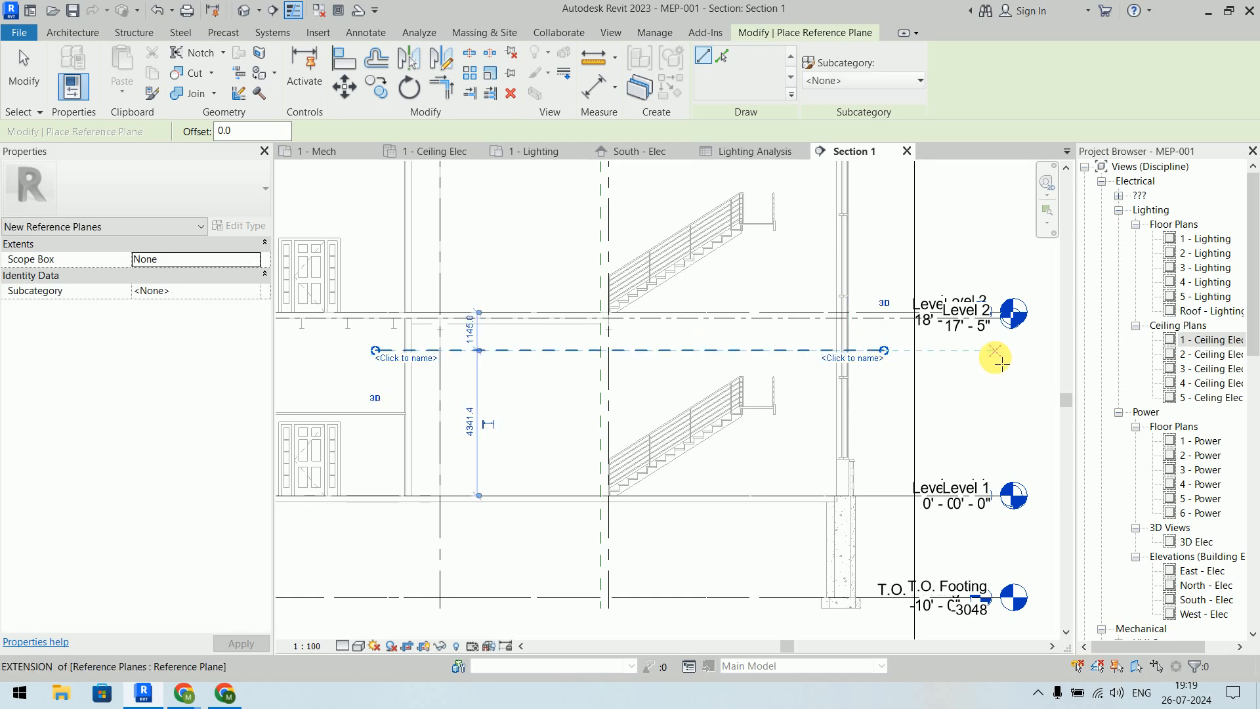
# Step: Name the new reference plane "Lighting plane" and finish the reference plane command
pyautogui.scroll(2, 877, 352)
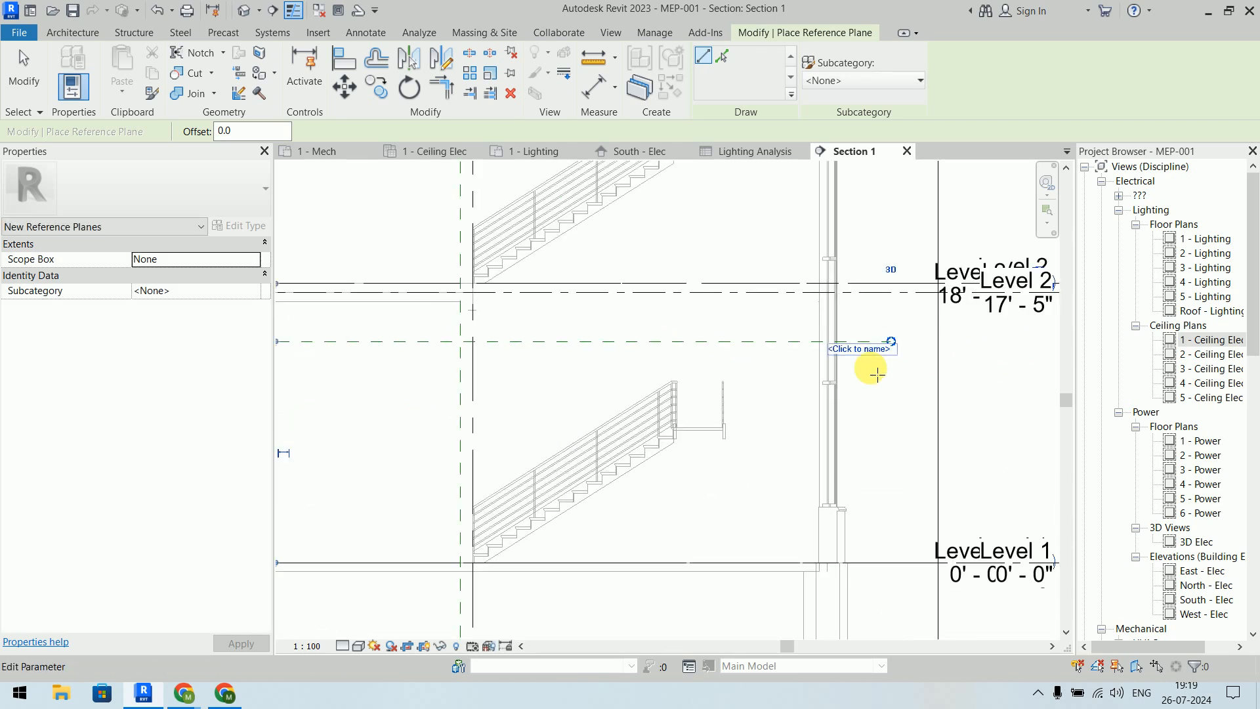
pyautogui.click(867, 350)
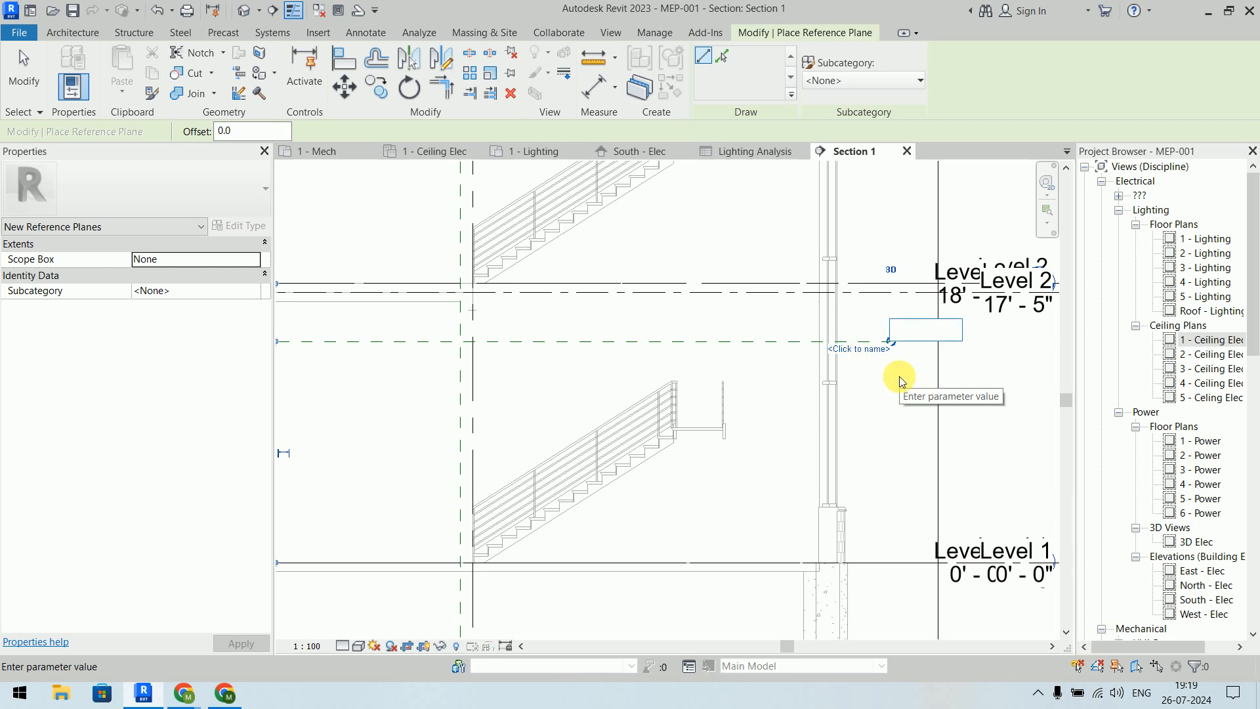
pyautogui.write('Lighting')
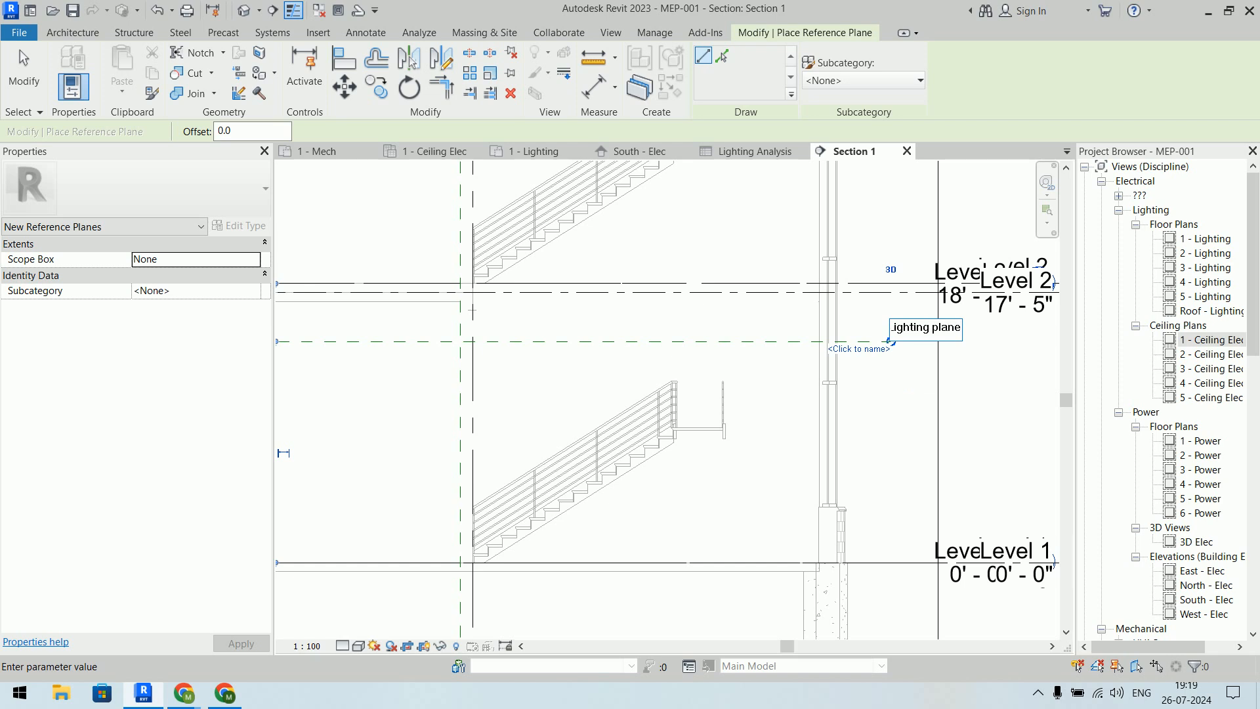
pyautogui.write(' plane')
pyautogui.press('Return')
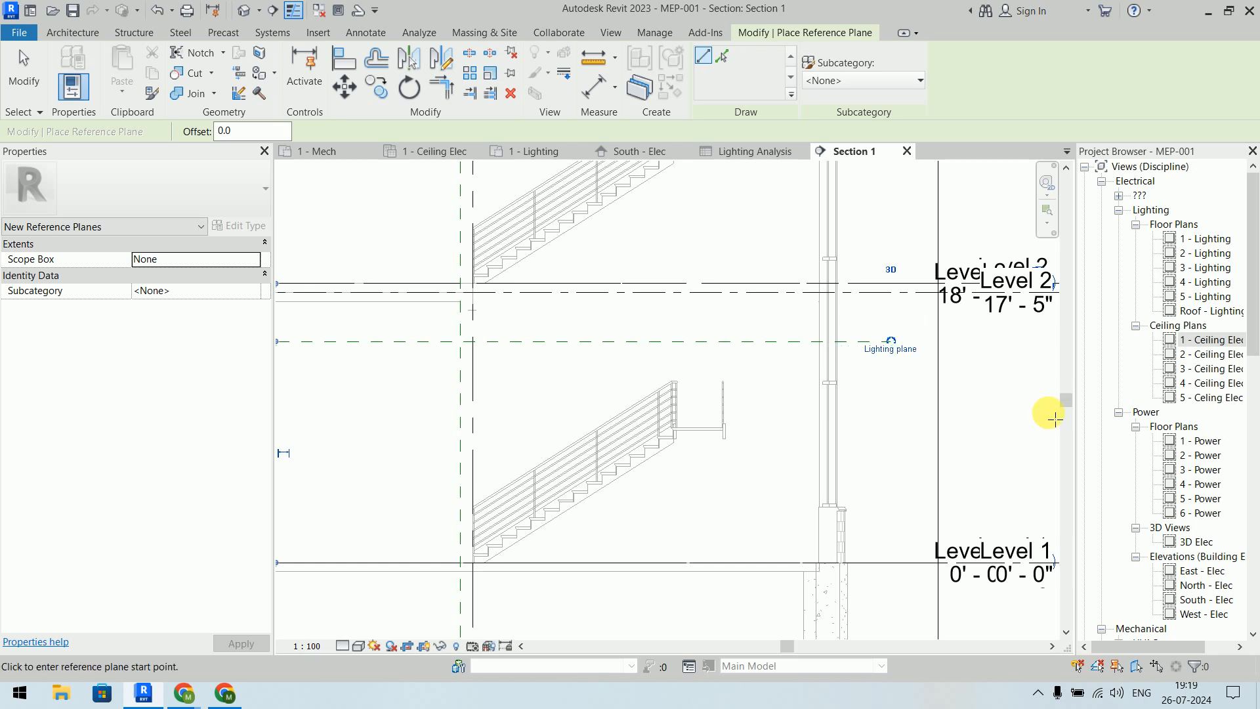
pyautogui.press('Escape')
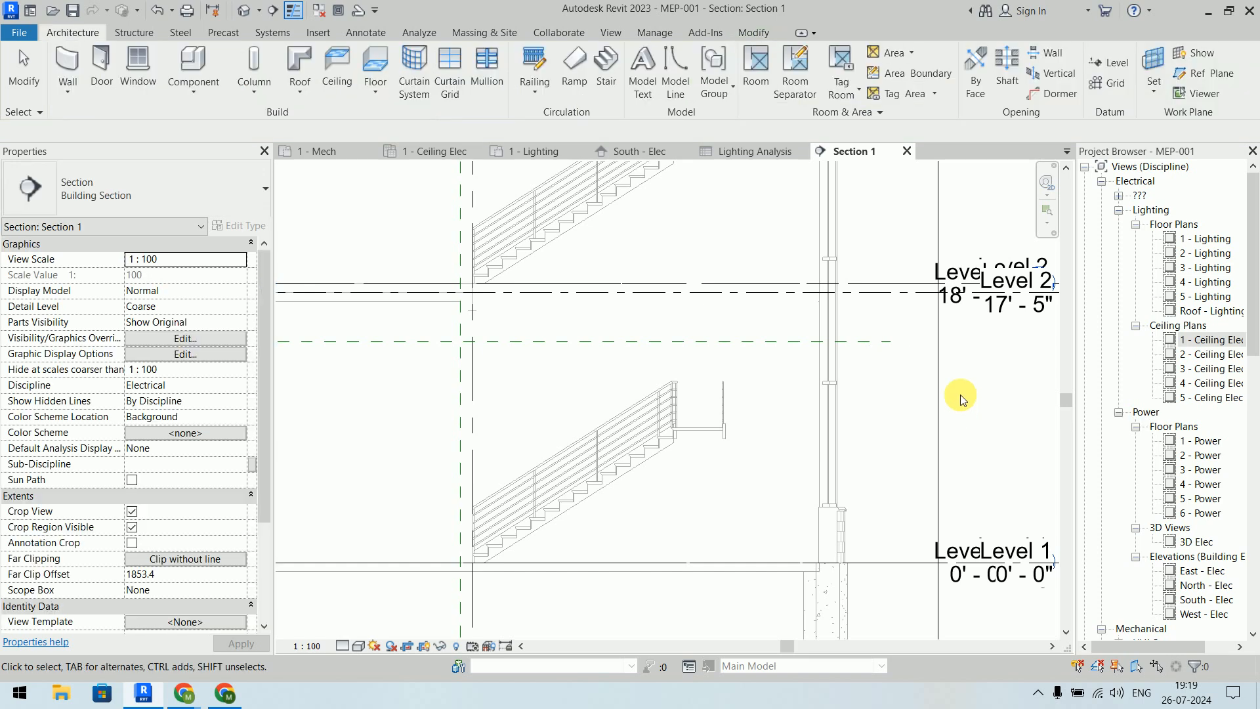
# Step: Try heights of 2500 mm and 2700 mm above Level 1 for the Lighting plane
pyautogui.scroll(-2, 965, 391)
pyautogui.moveTo(976, 385); pyautogui.dragTo(992, 375, button='middle')
pyautogui.click(797, 347)
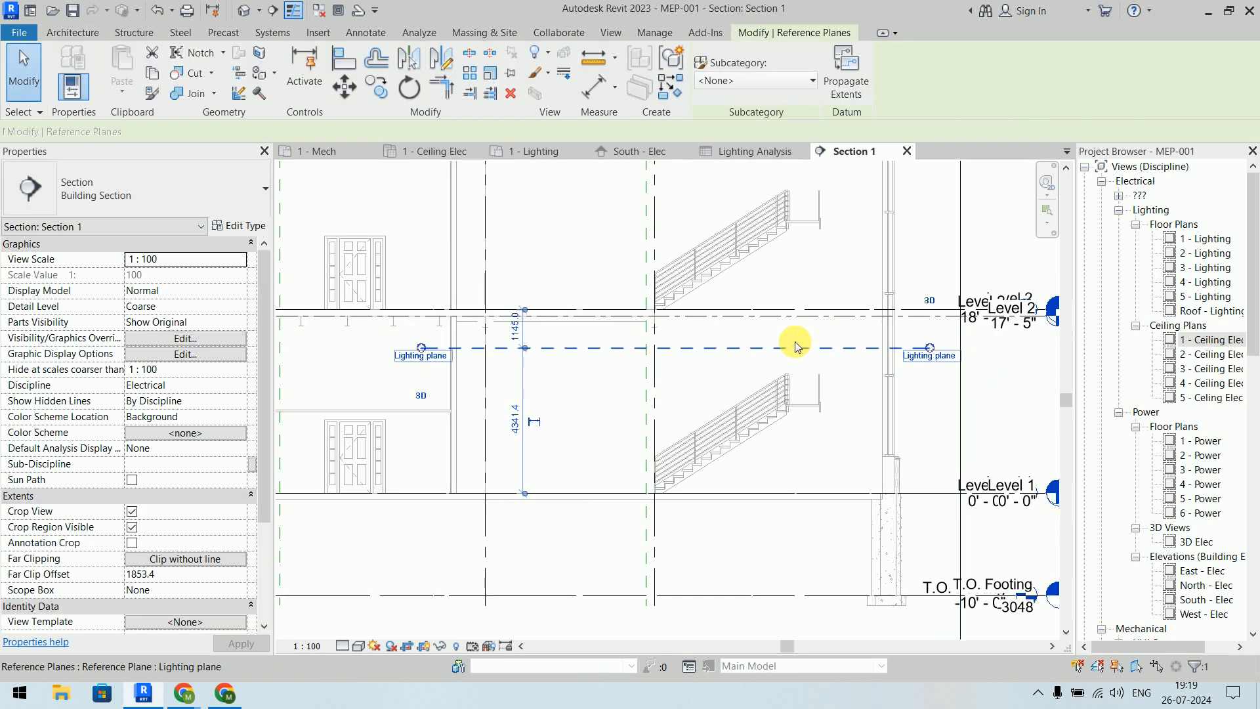
pyautogui.click(515, 420)
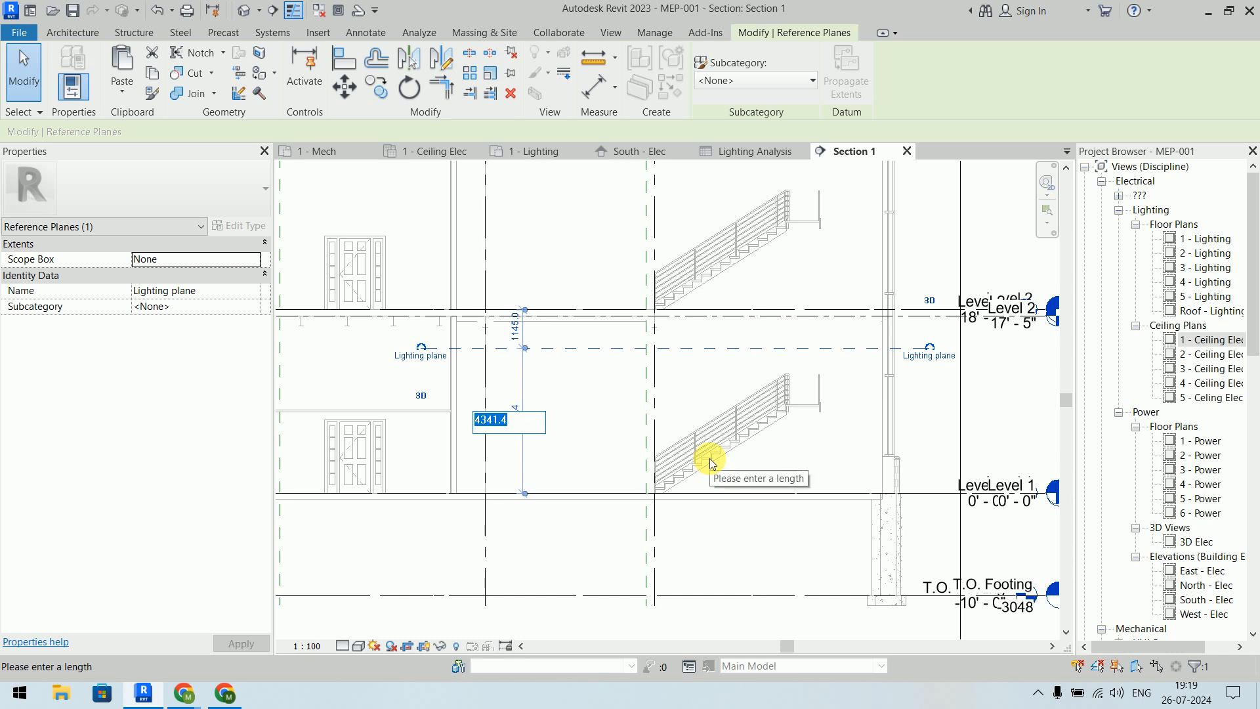
pyautogui.write('2500')
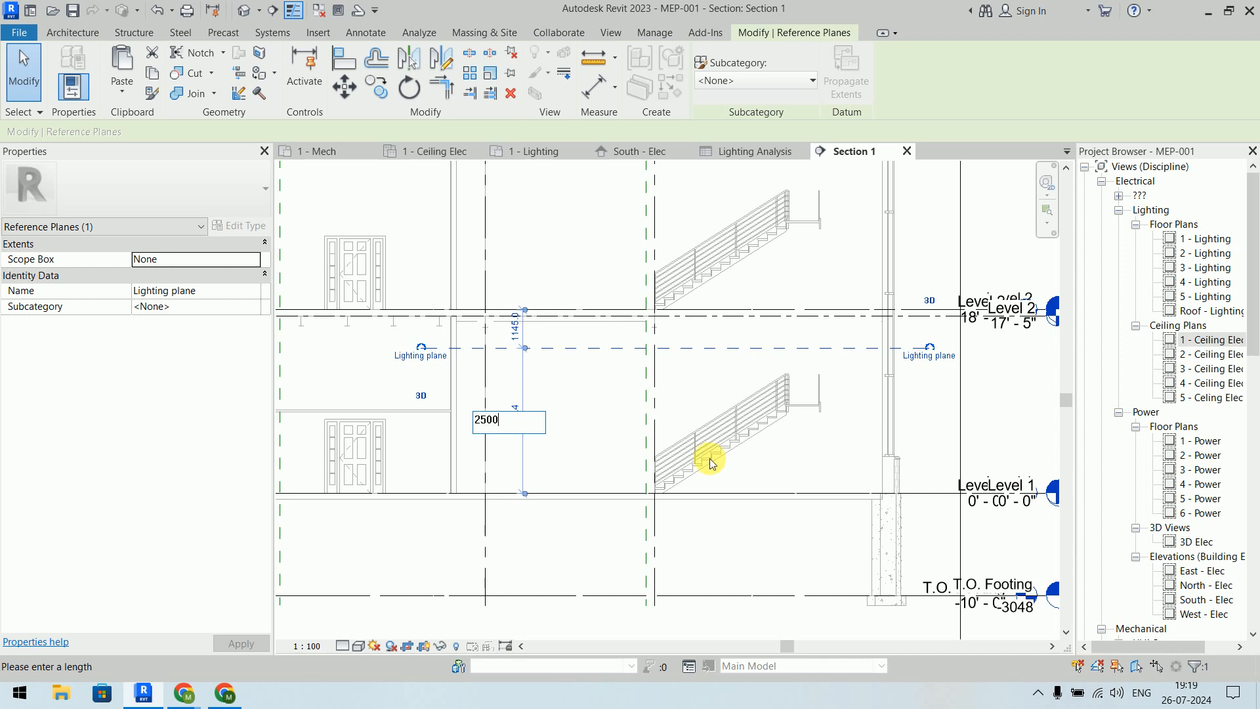
pyautogui.press('Return')
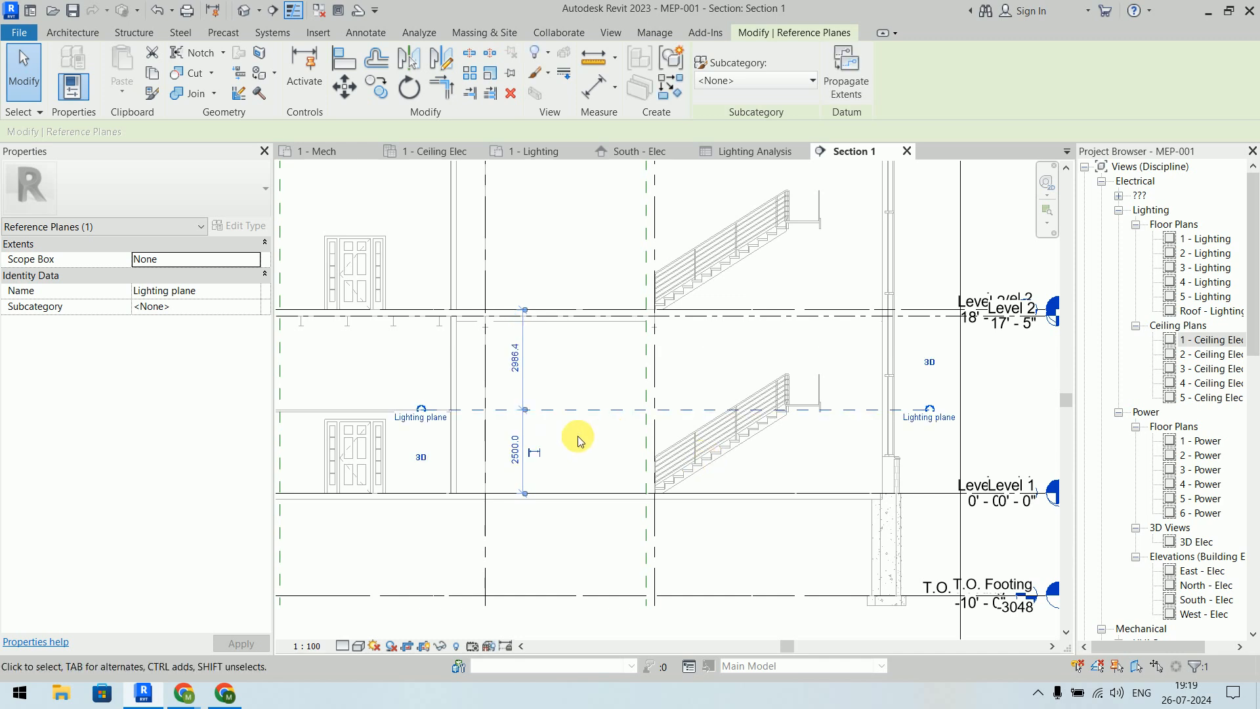
pyautogui.click(514, 452)
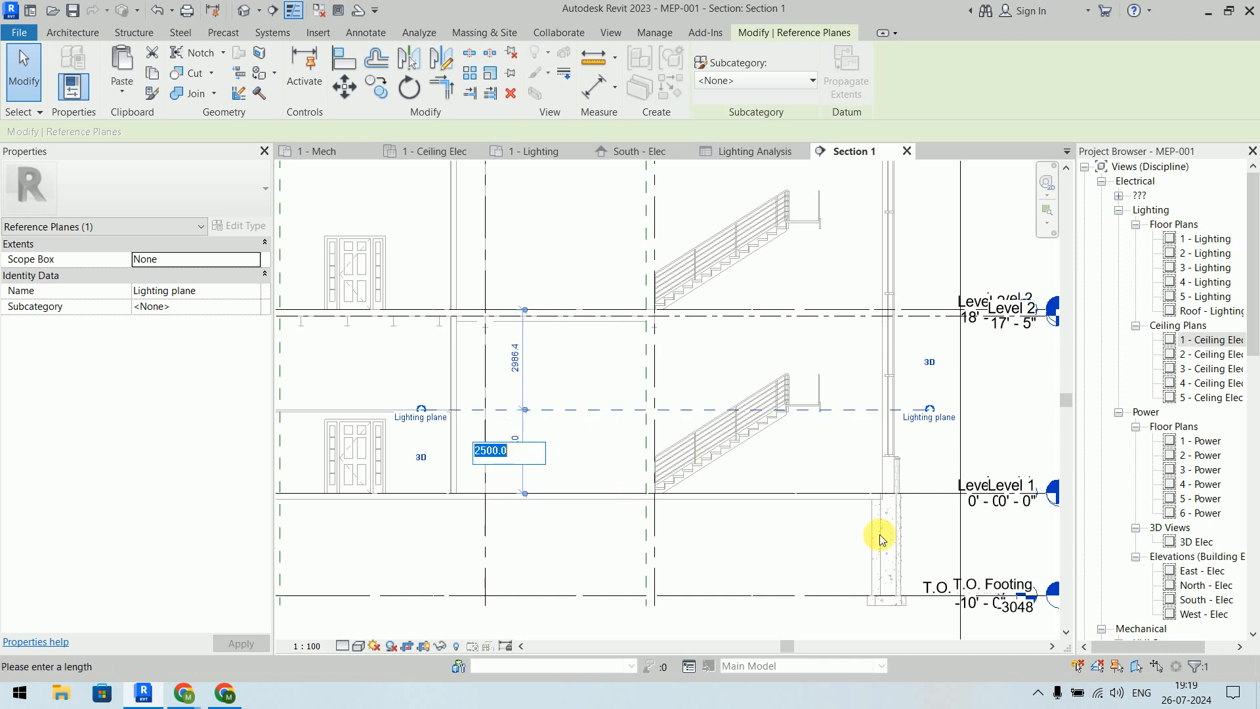
pyautogui.write('2700')
pyautogui.press('Return')
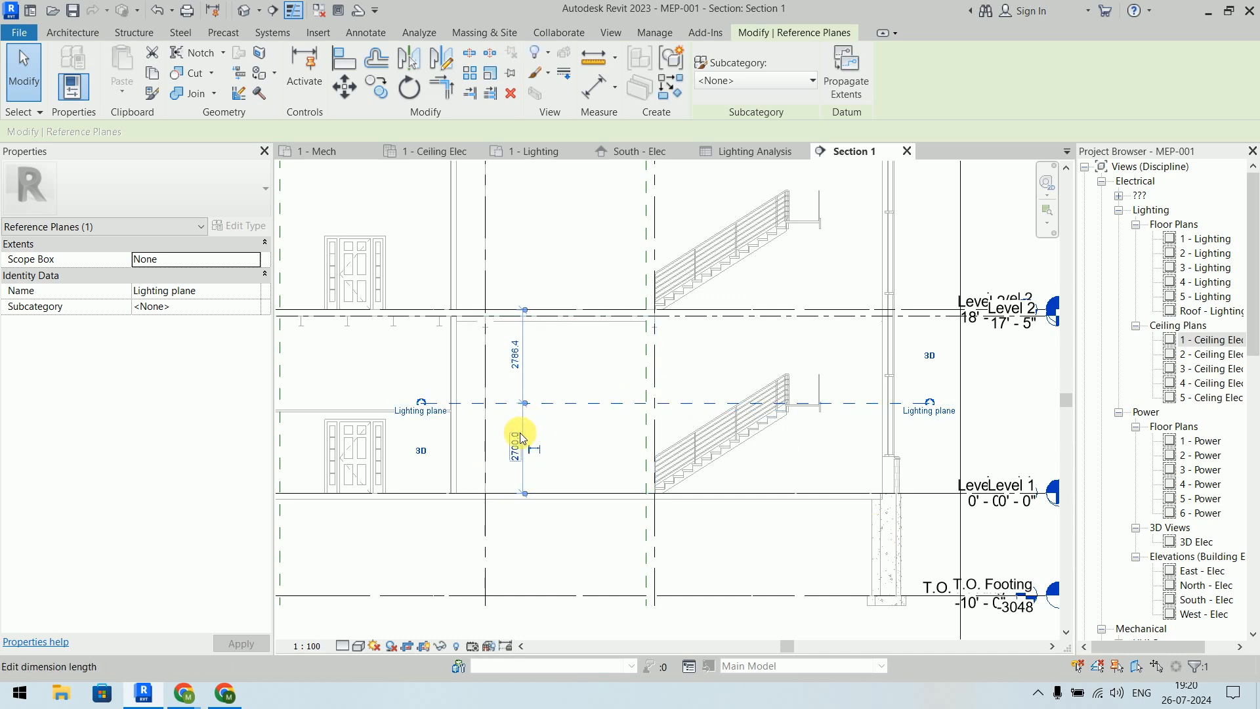
# Step: Set the Lighting plane's height above Level 1 to 3800 mm and check its position in the section
pyautogui.click(516, 442)
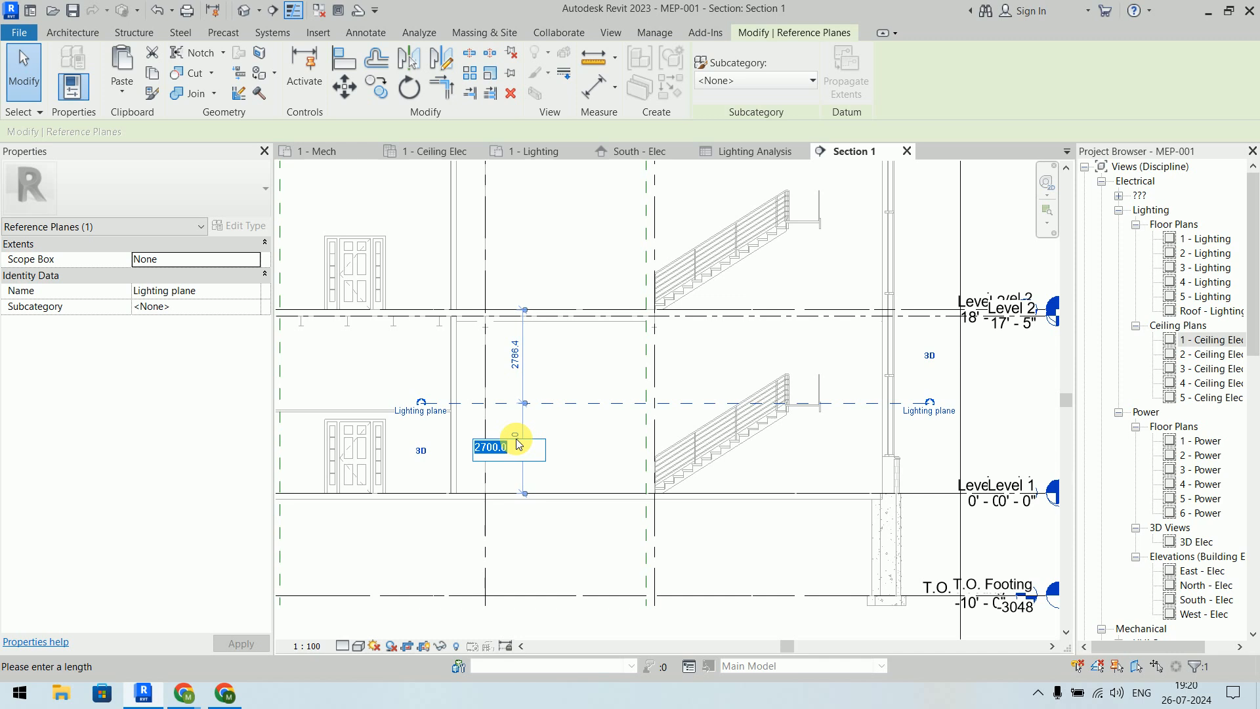
pyautogui.write('3800')
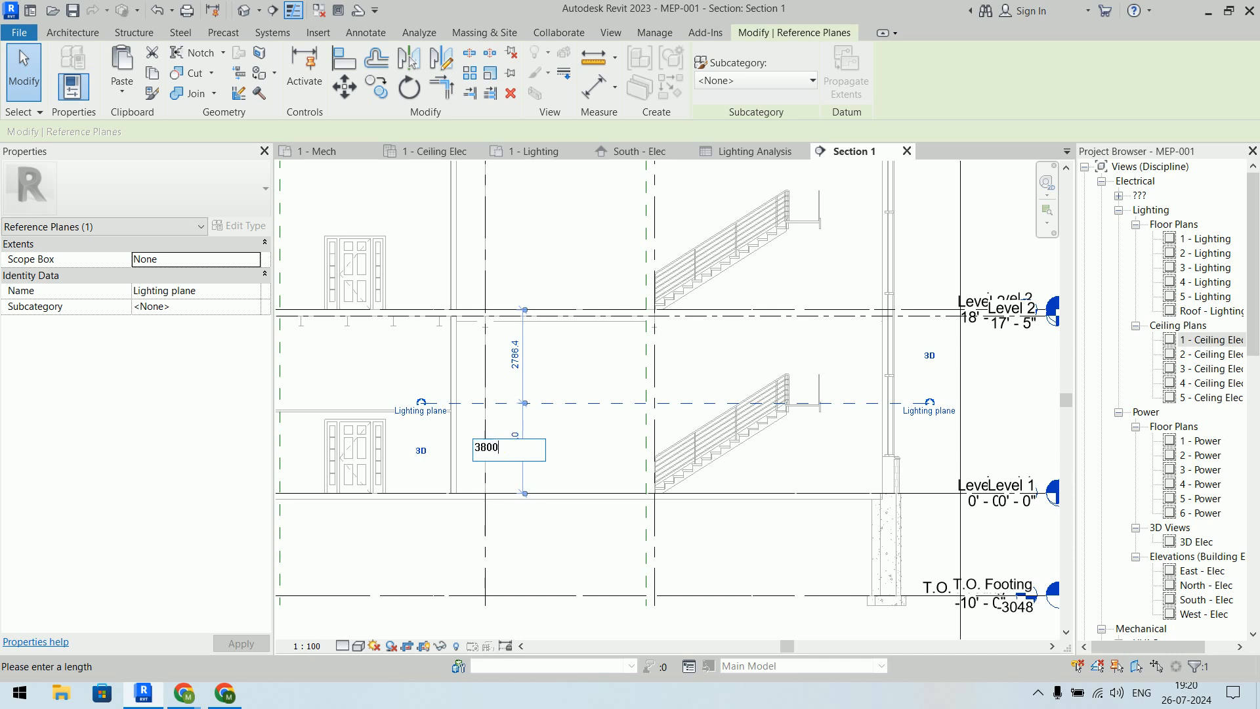
pyautogui.press('Return')
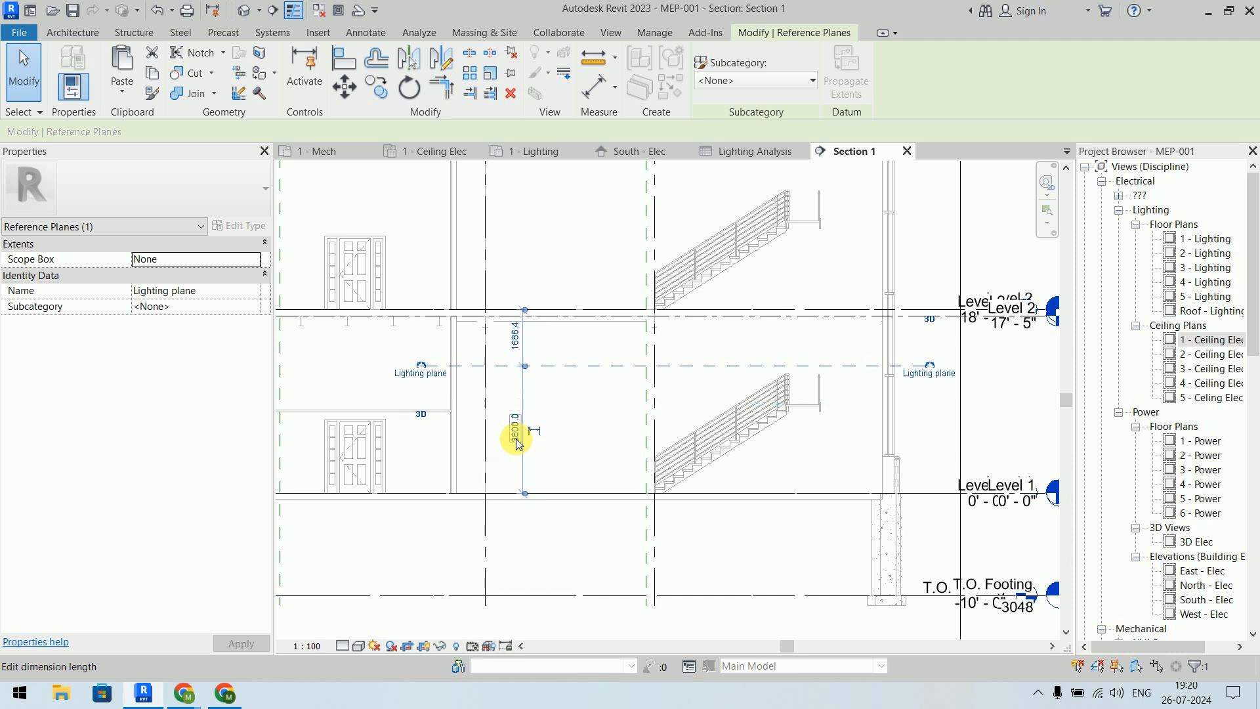
pyautogui.press('Escape')
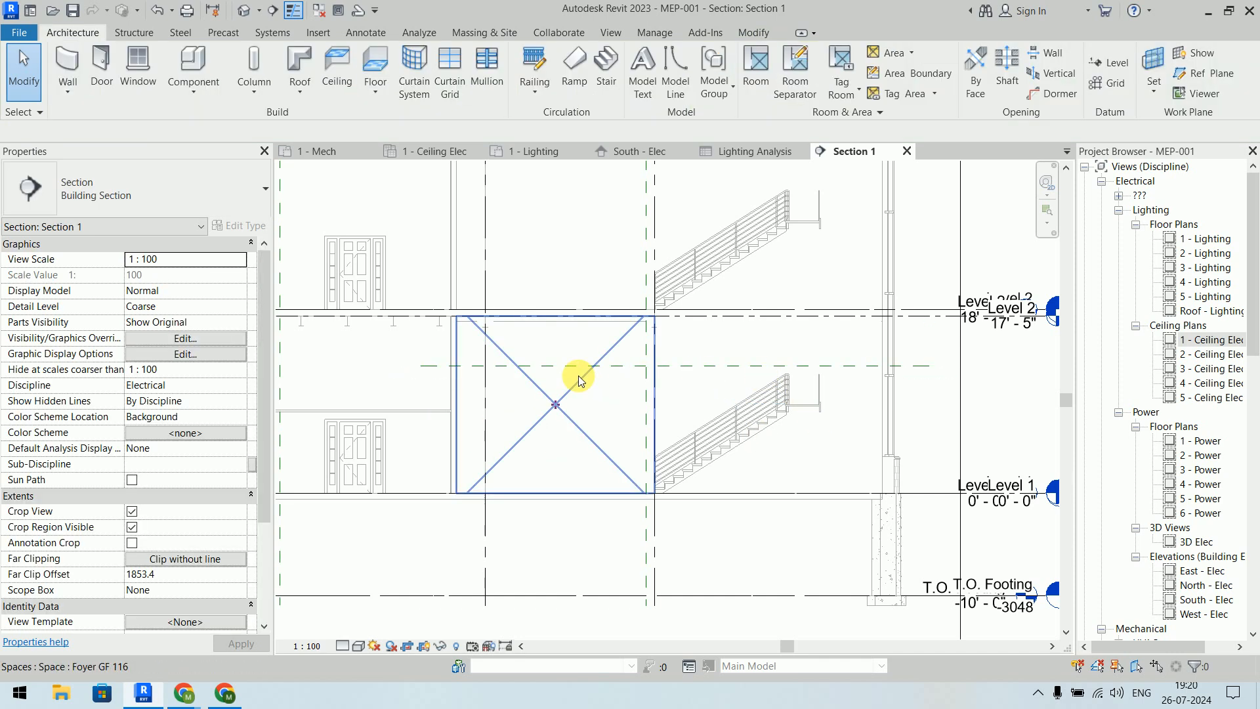
pyautogui.click(627, 365)
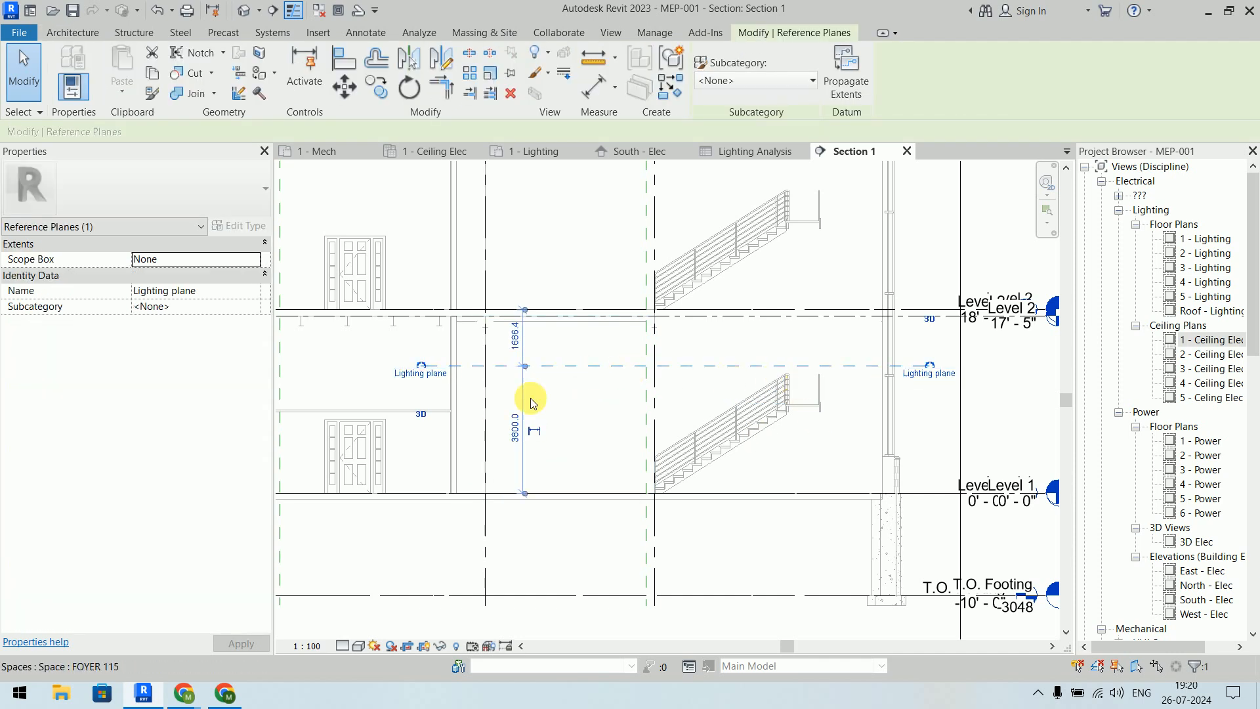
pyautogui.click(1017, 396)
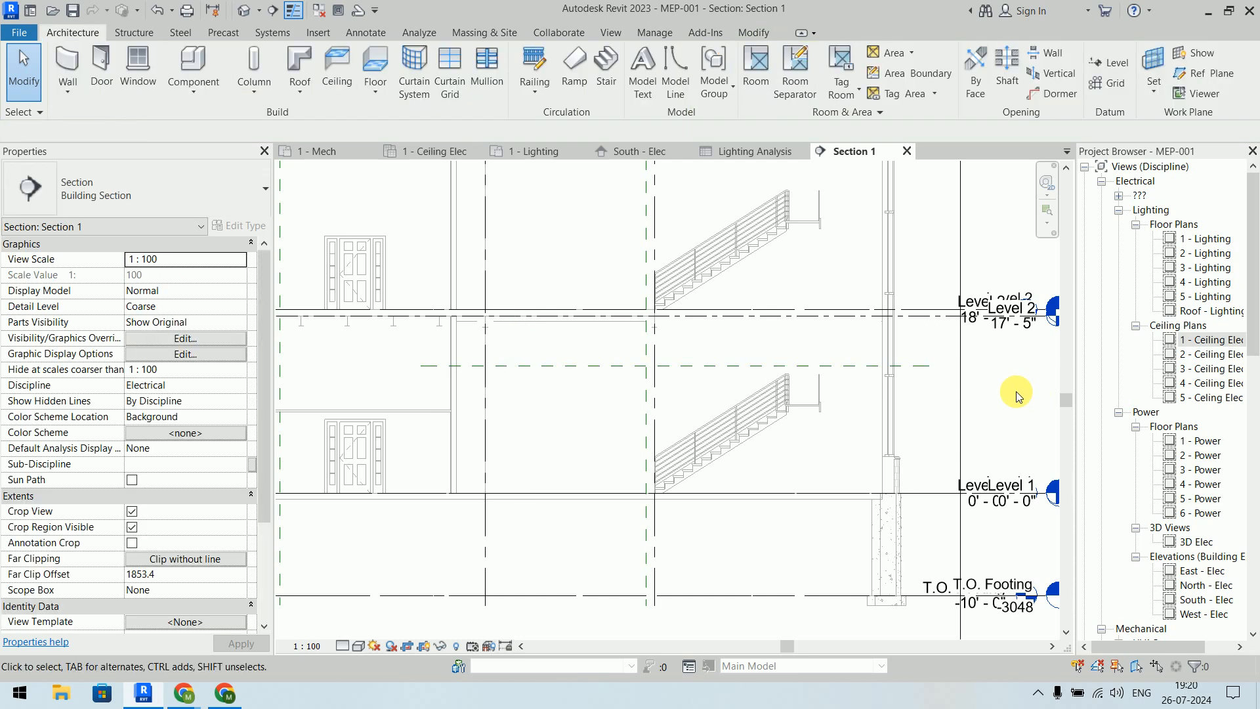
# Step: In the 1 - Ceiling Elec plan, start placing a lighting fixture of type M_Plain Recessed Lighting Fixture 500x1200 - 120
pyautogui.click(431, 153)
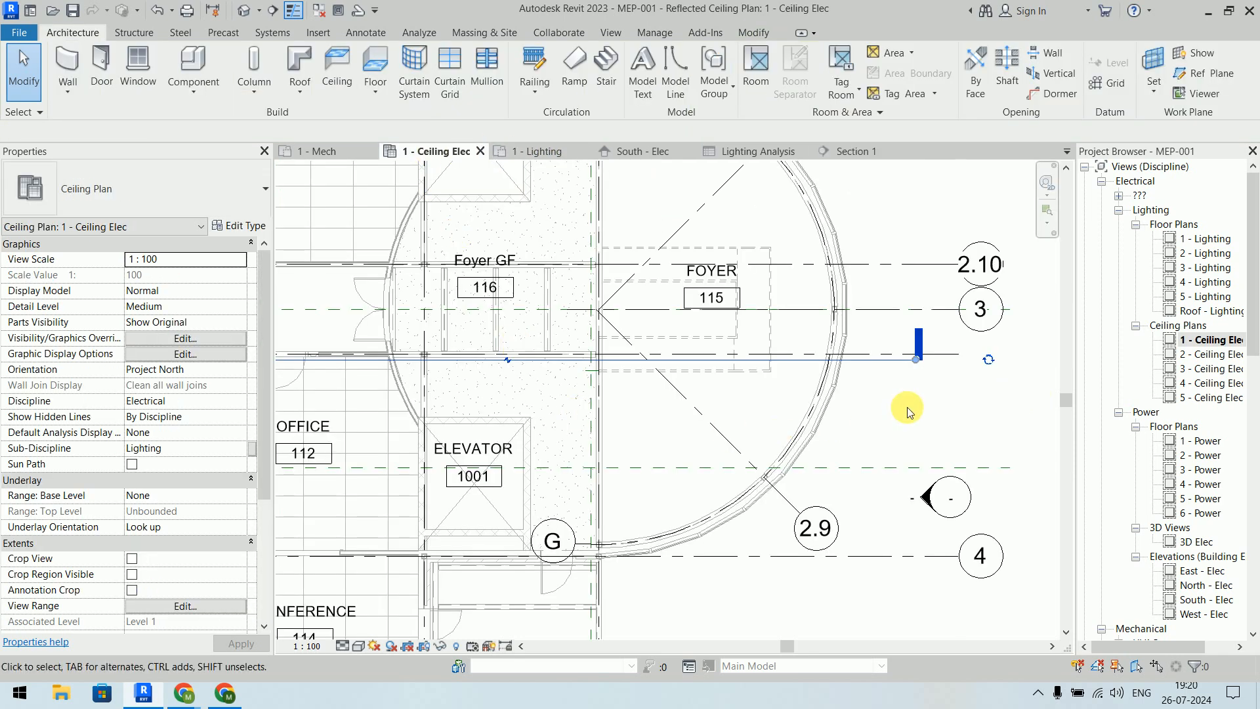
pyautogui.moveTo(900, 420); pyautogui.dragTo(925, 480, button='middle')
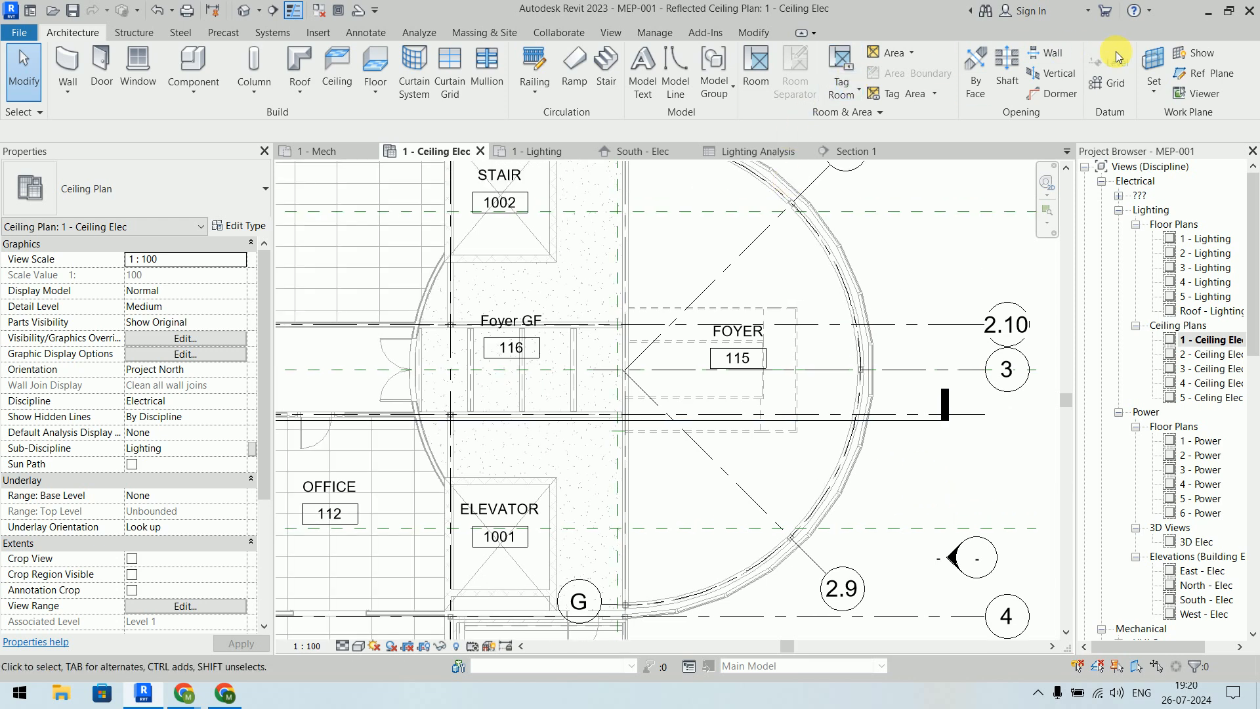
pyautogui.click(289, 33)
pyautogui.click(904, 88)
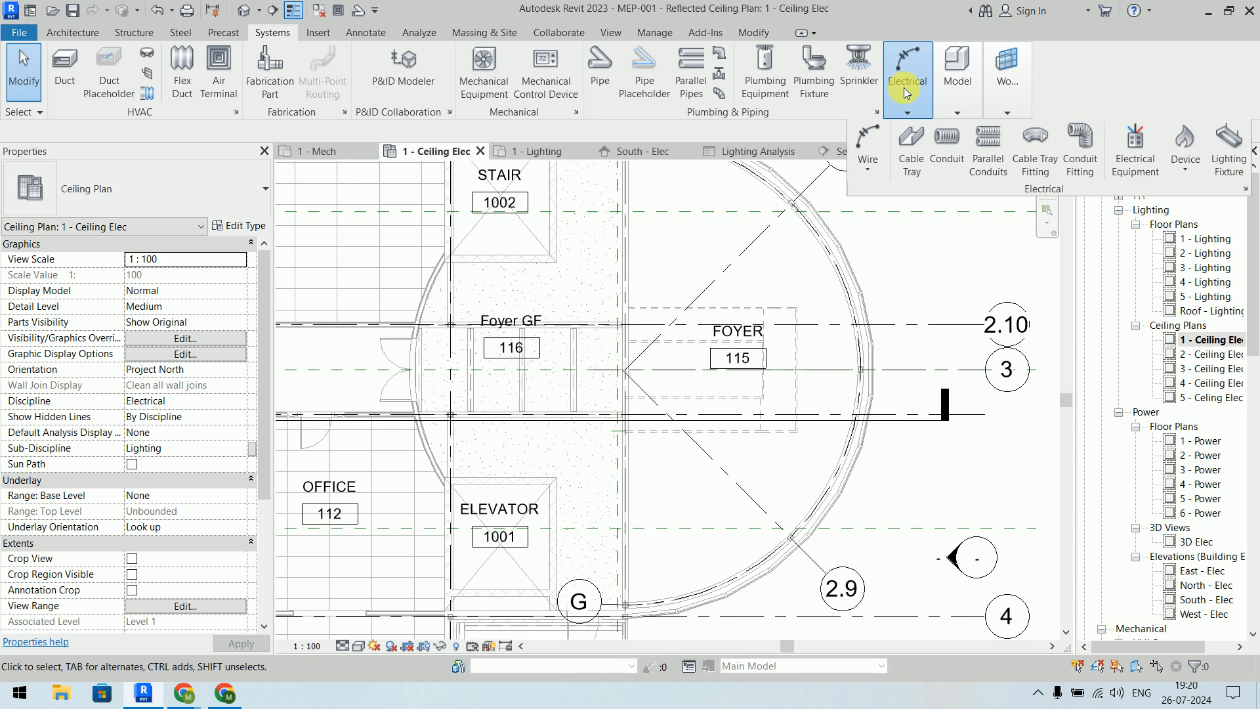
pyautogui.click(1225, 164)
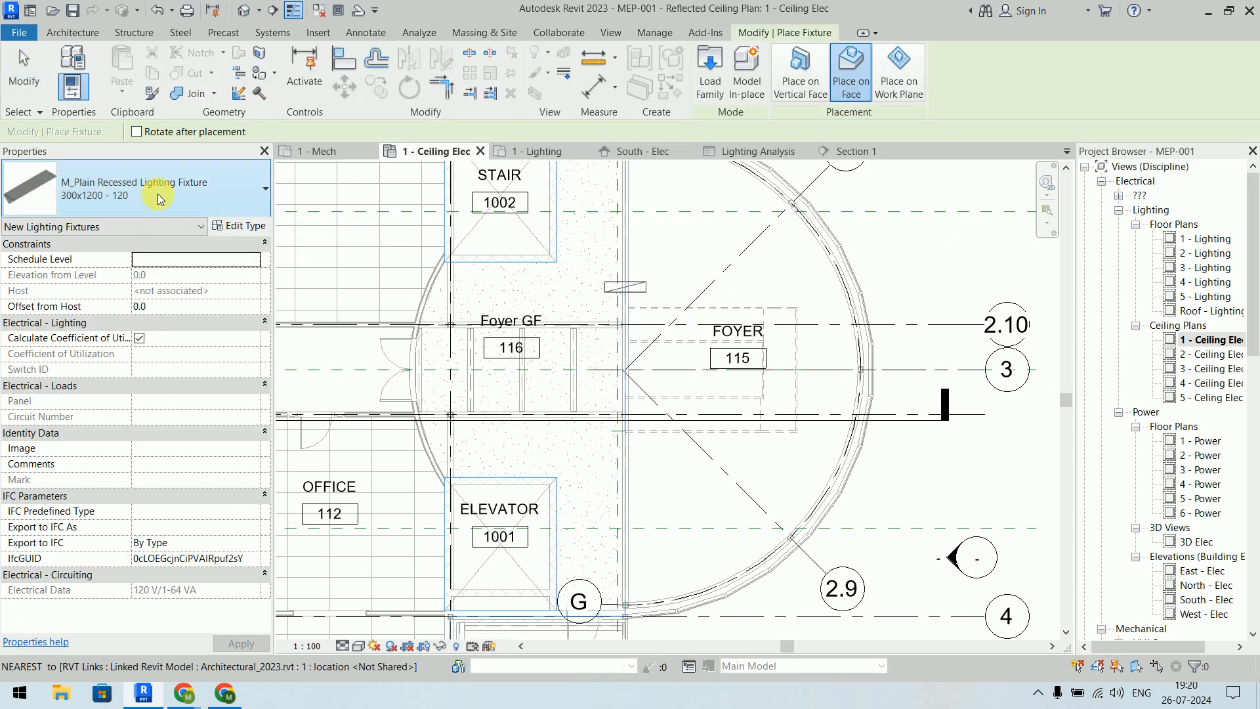
pyautogui.click(158, 194)
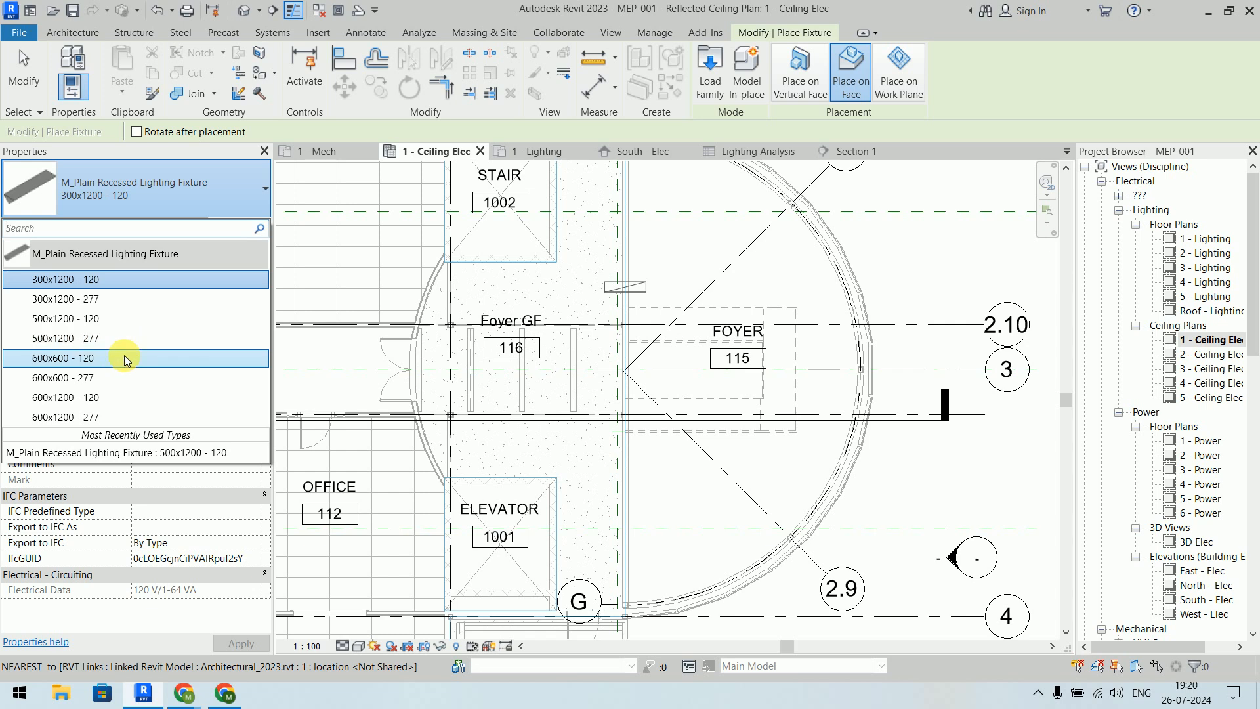
pyautogui.click(128, 319)
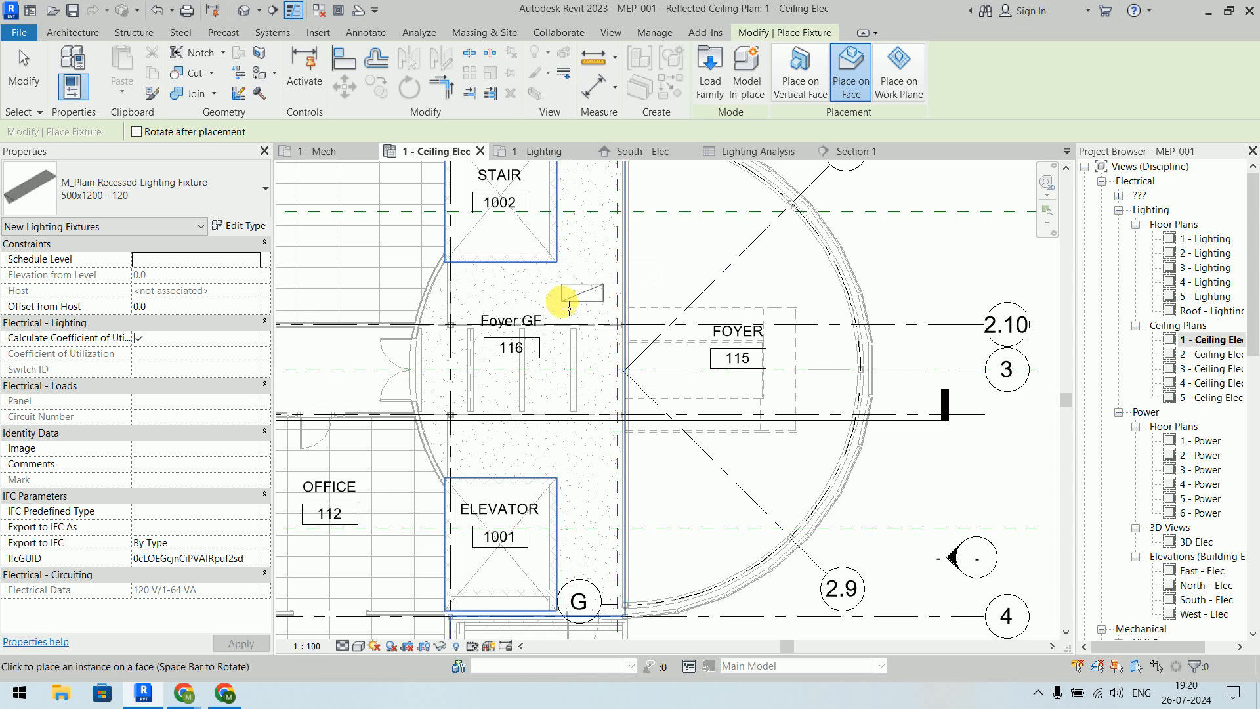
# Step: Place four fixtures on the work plane Reference Plane : Lighting plane, two in Foyer GF 116 and two in FOYER 115
pyautogui.click(899, 78)
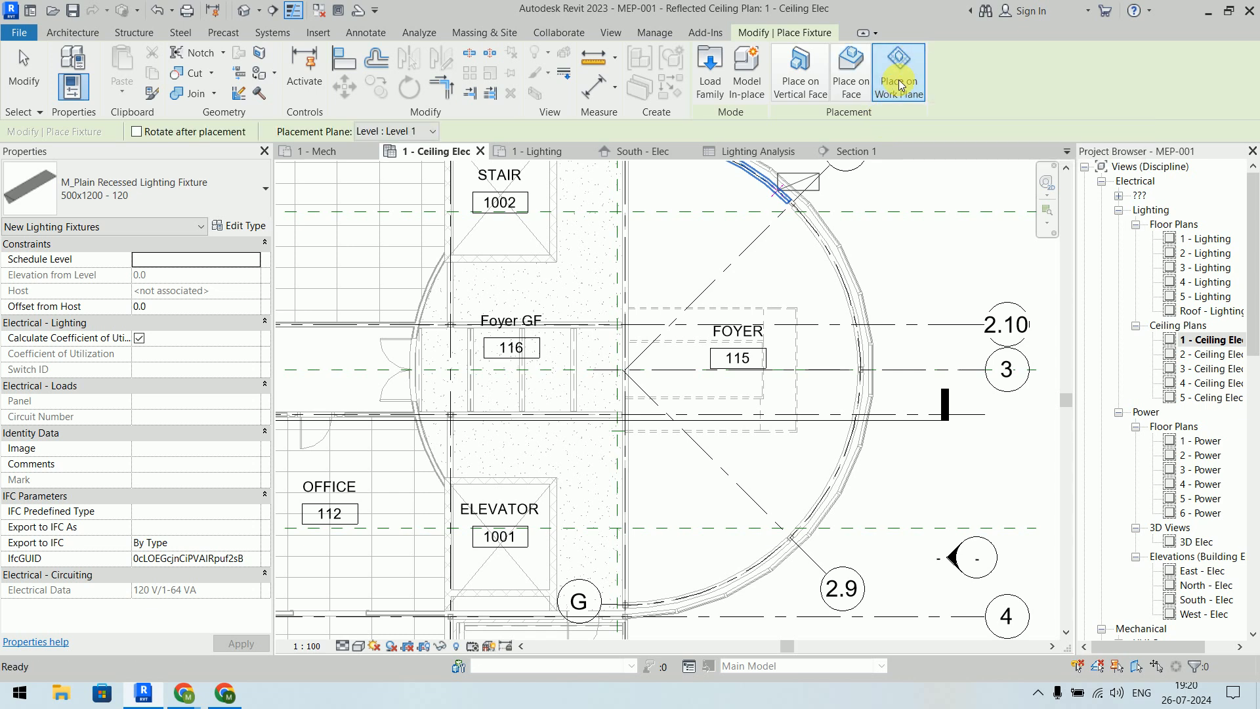
pyautogui.click(403, 131)
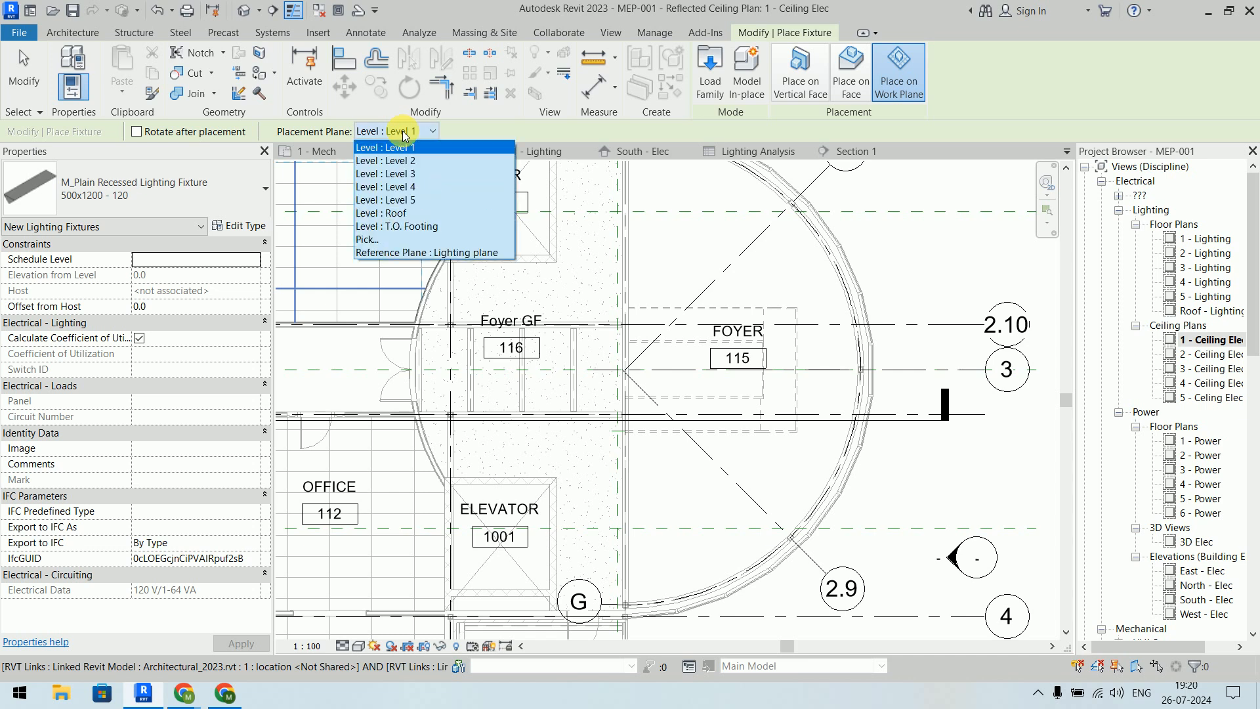
pyautogui.click(493, 253)
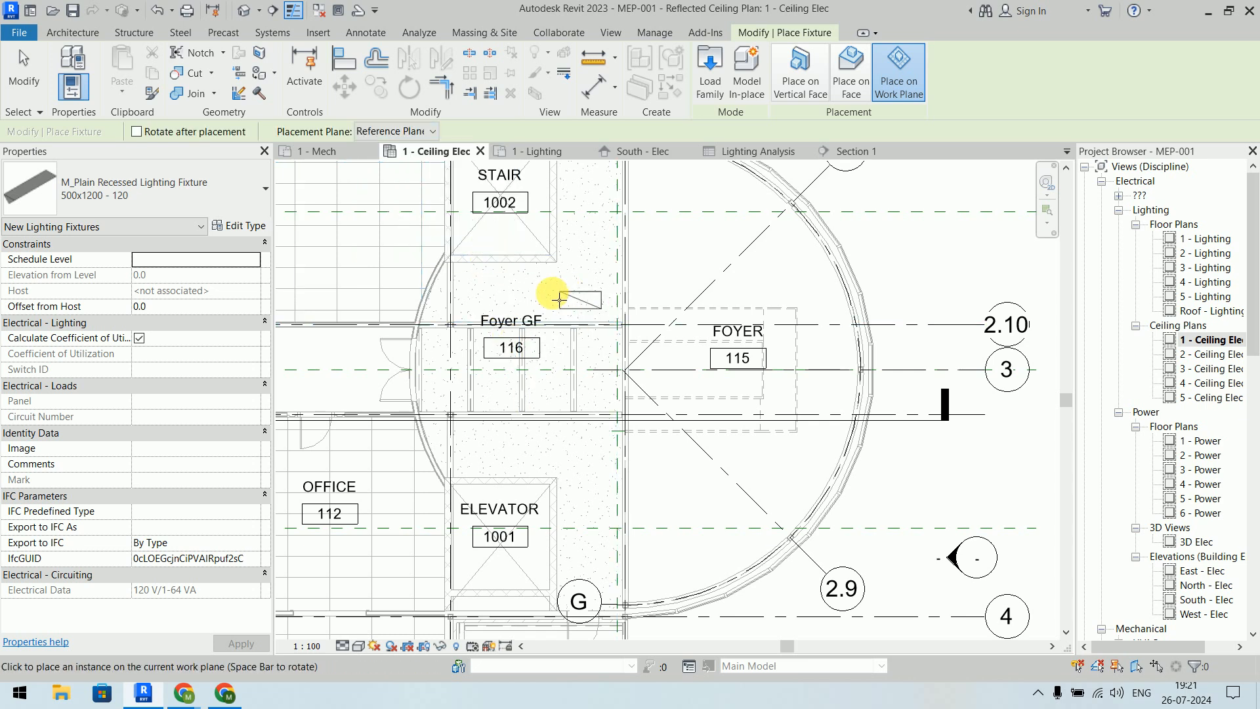
pyautogui.click(549, 302)
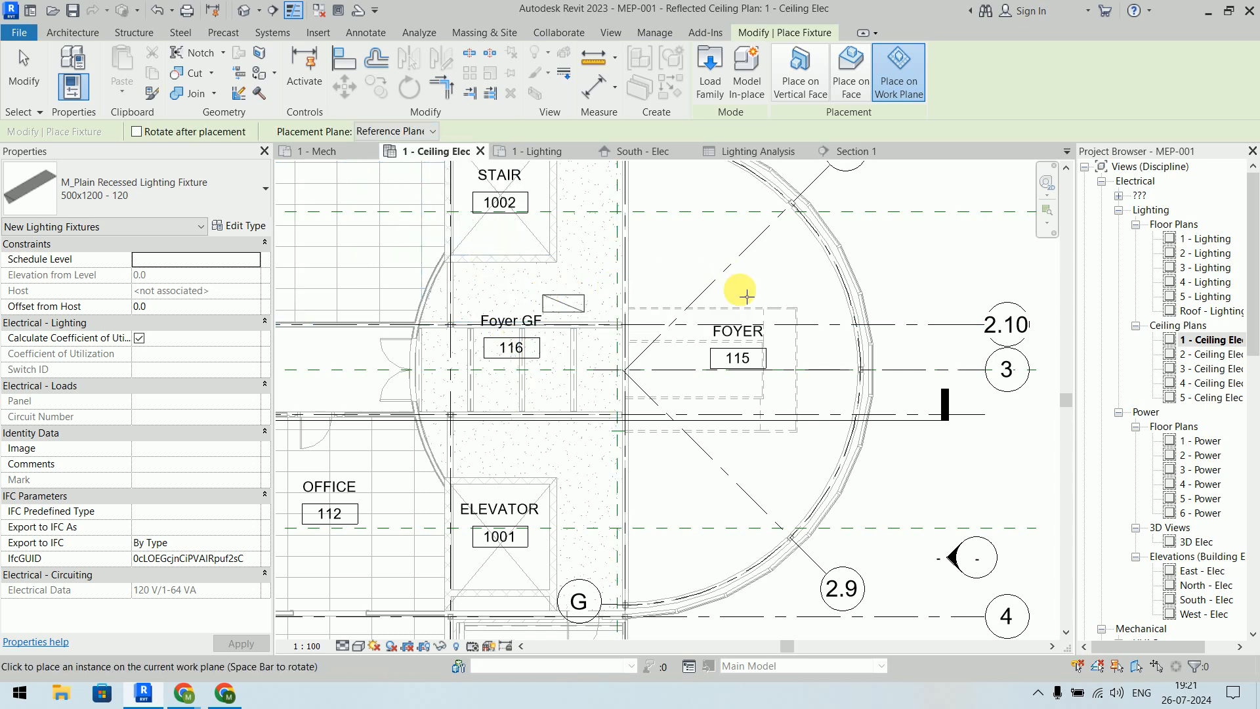
pyautogui.click(755, 296)
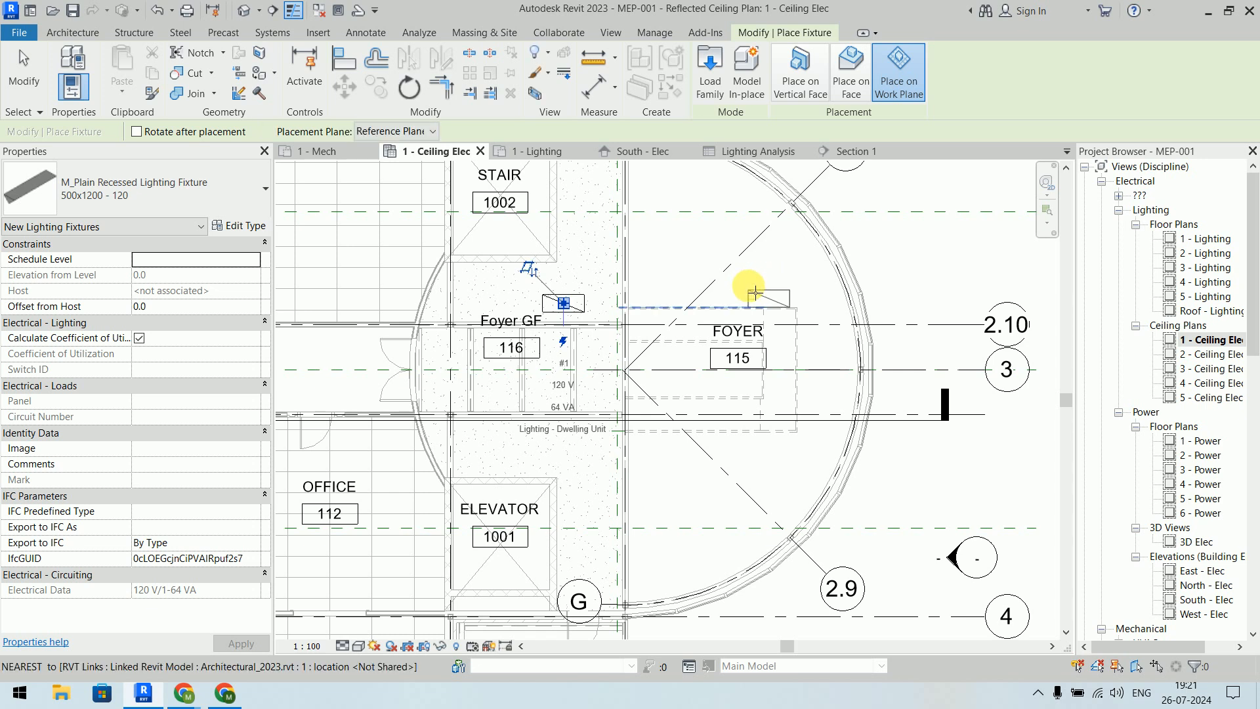
pyautogui.click(763, 461)
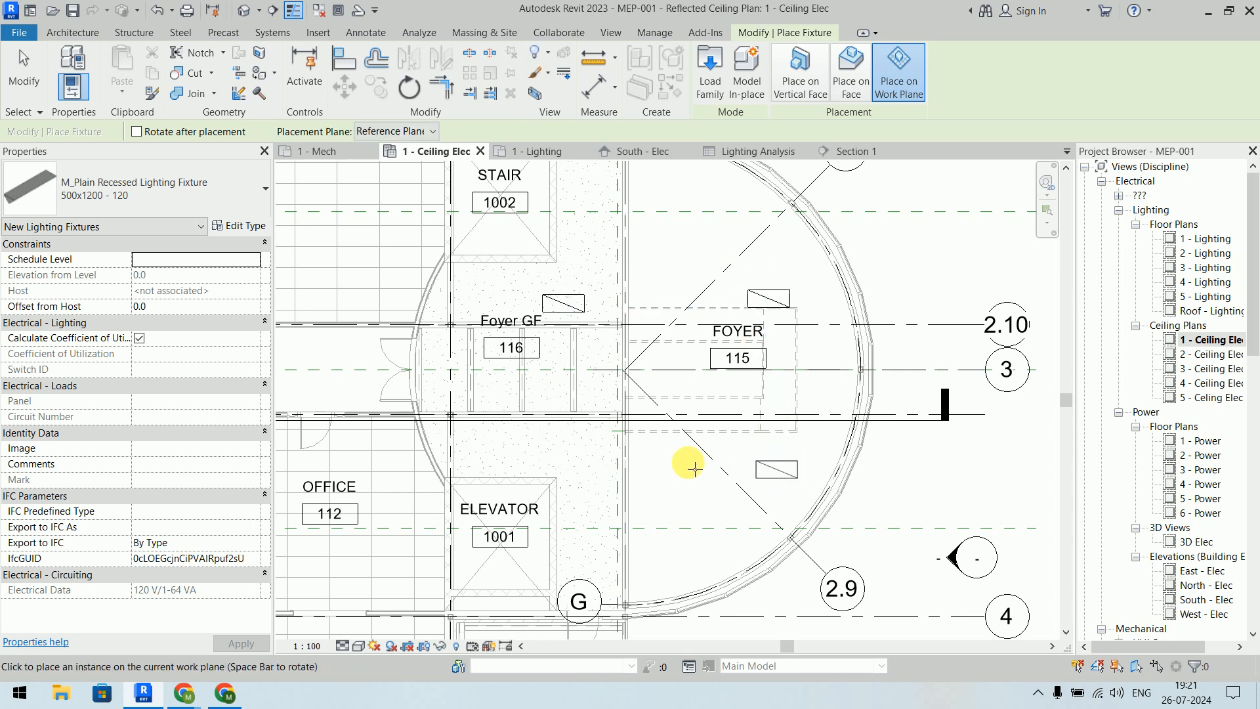
pyautogui.click(563, 463)
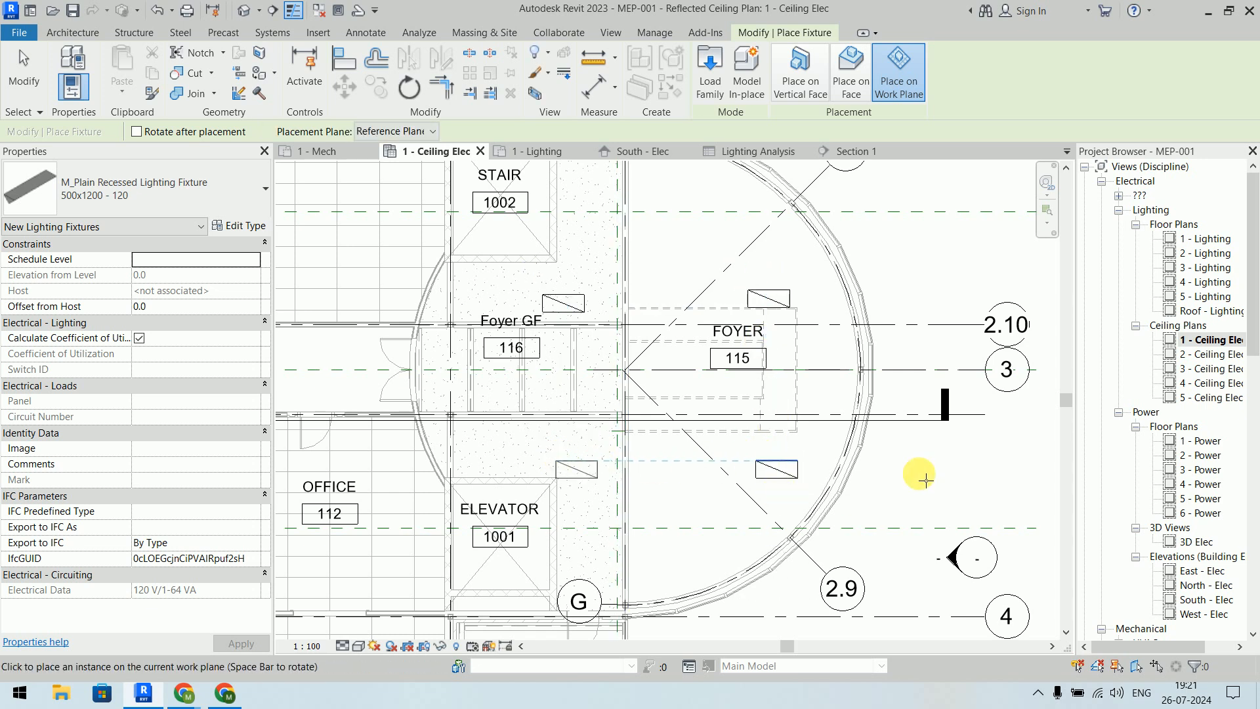
pyautogui.press('Escape')
pyautogui.press('Escape')
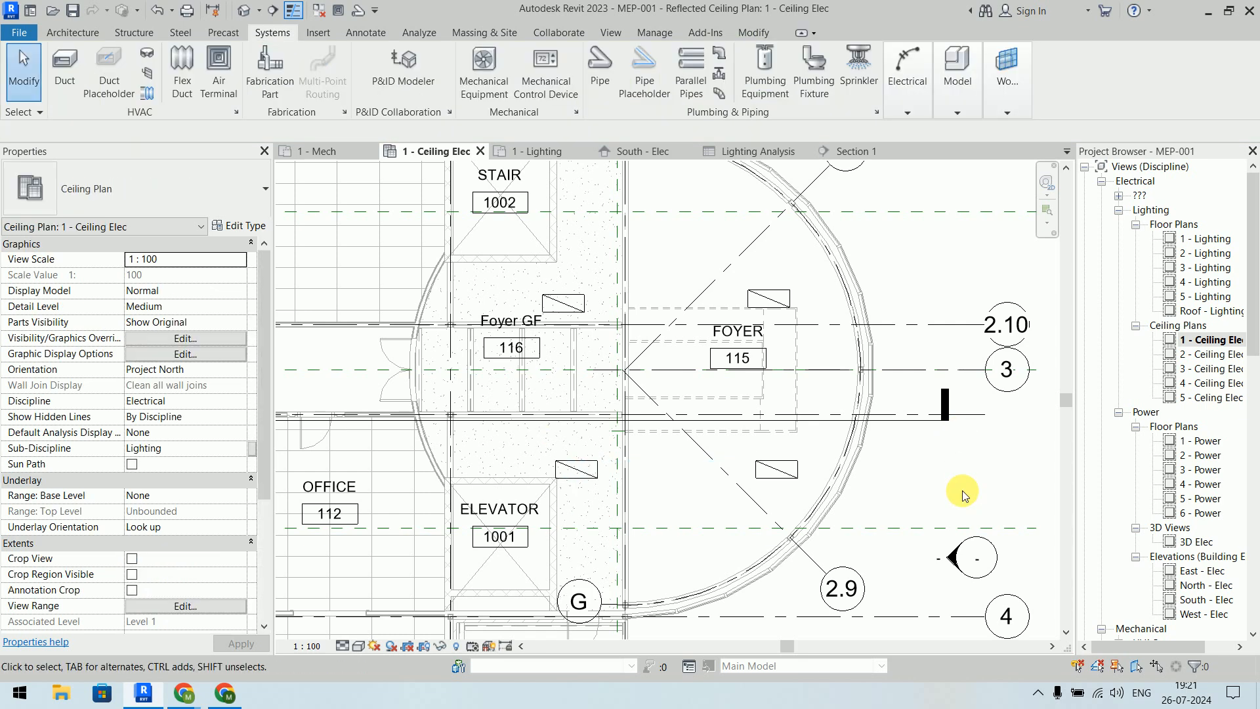
# Step: In Section 1, set the detail level to Fine and the visual style to Wireframe
pyautogui.click(856, 151)
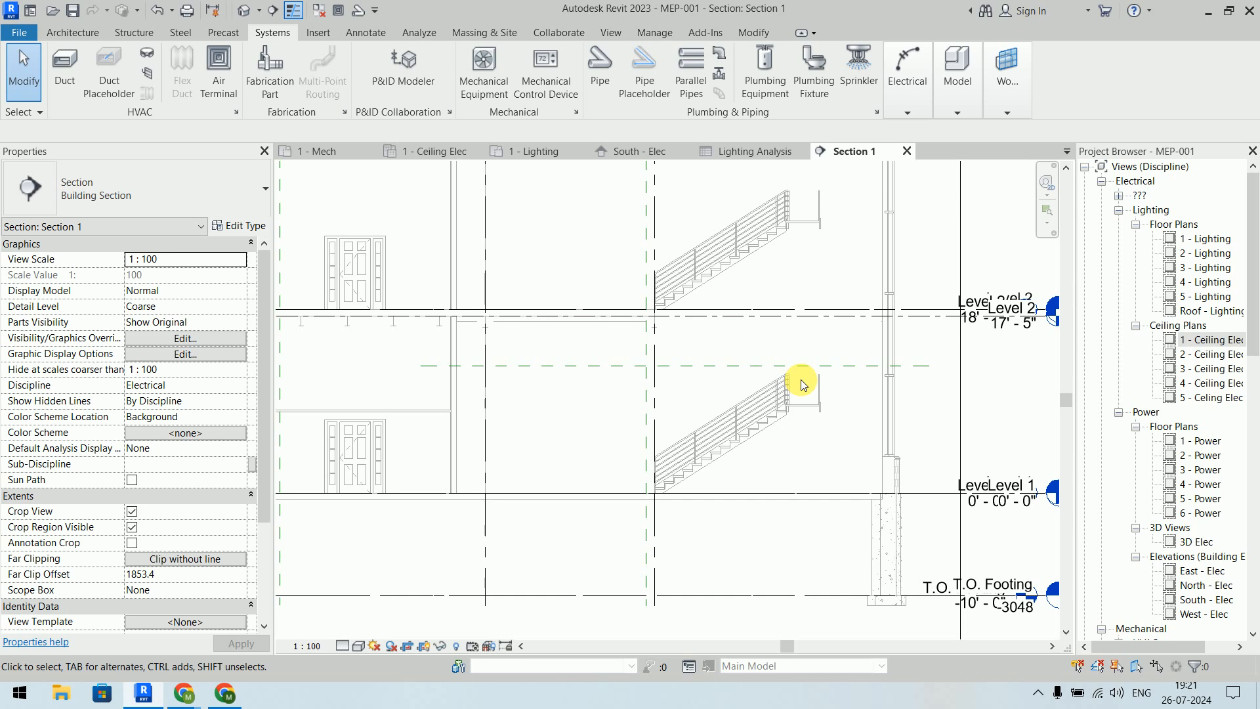
pyautogui.click(670, 365)
pyautogui.scroll(-1, 759, 464)
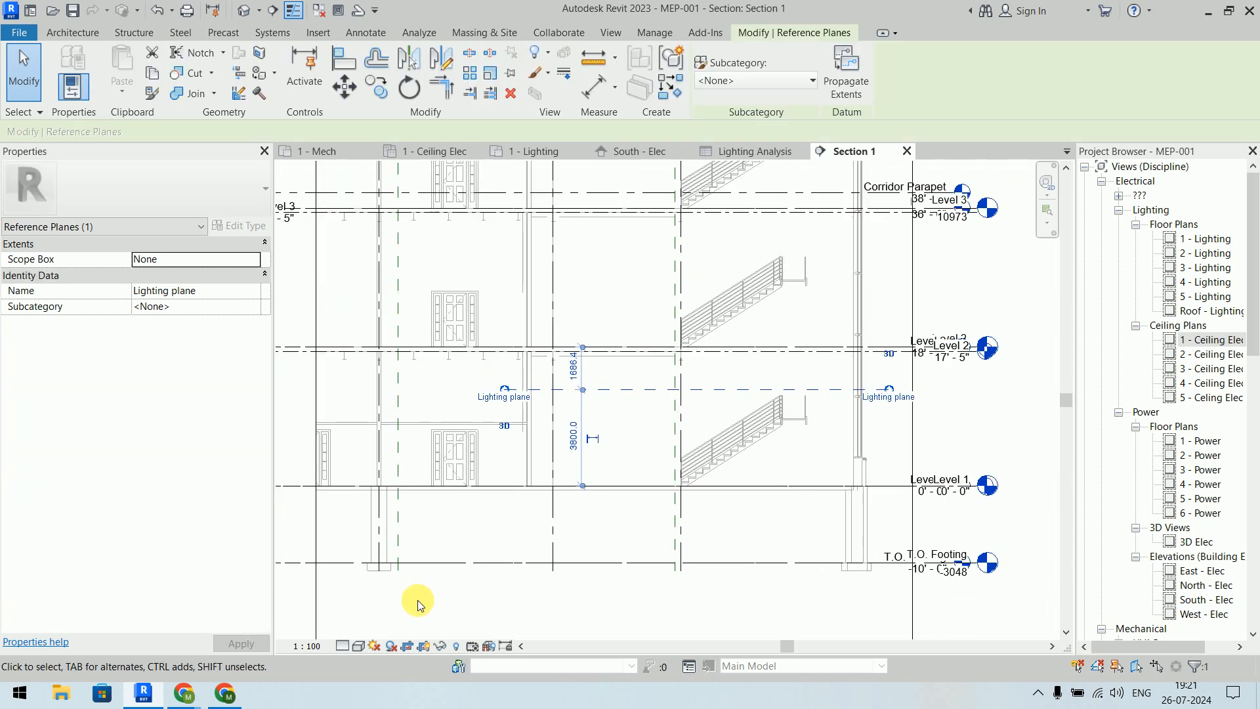
pyautogui.click(342, 646)
pyautogui.click(356, 646)
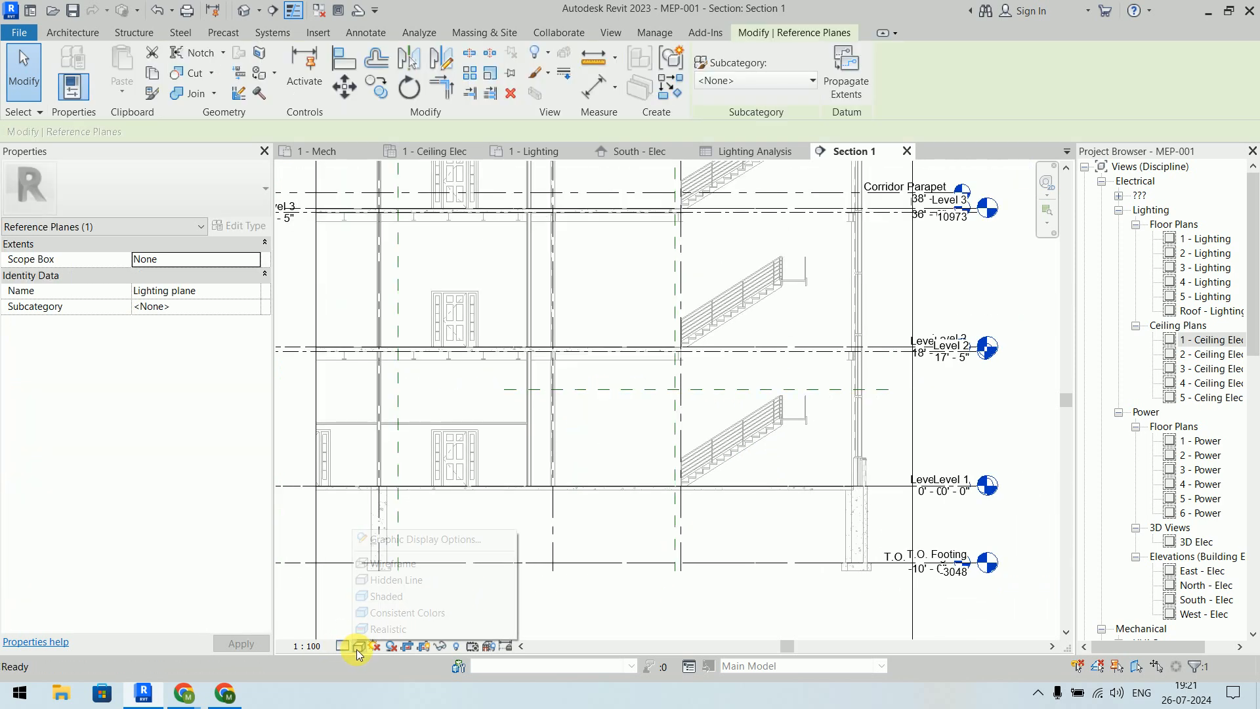
pyautogui.click(393, 563)
pyautogui.click(962, 418)
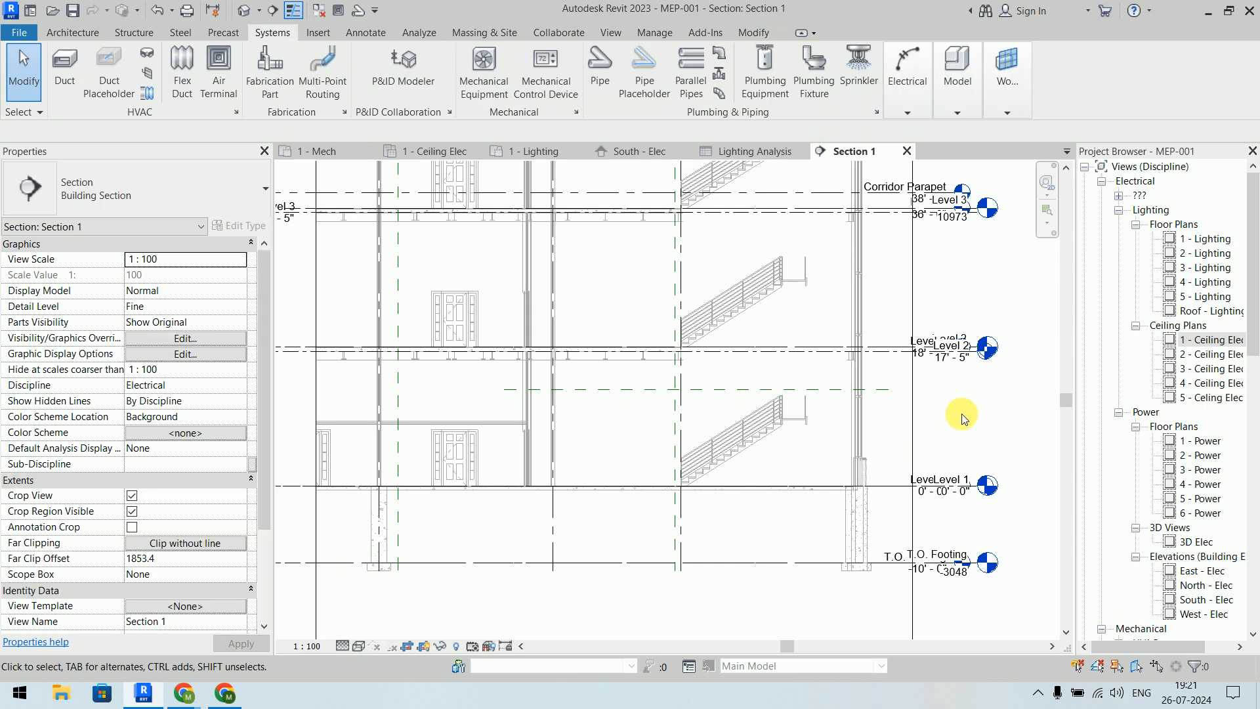
# Step: In the 1 - Ceiling Elec plan, move the Section 1 line below the lower foyer fixtures and extend its far clip offset to about 6445 mm
pyautogui.click(767, 158)
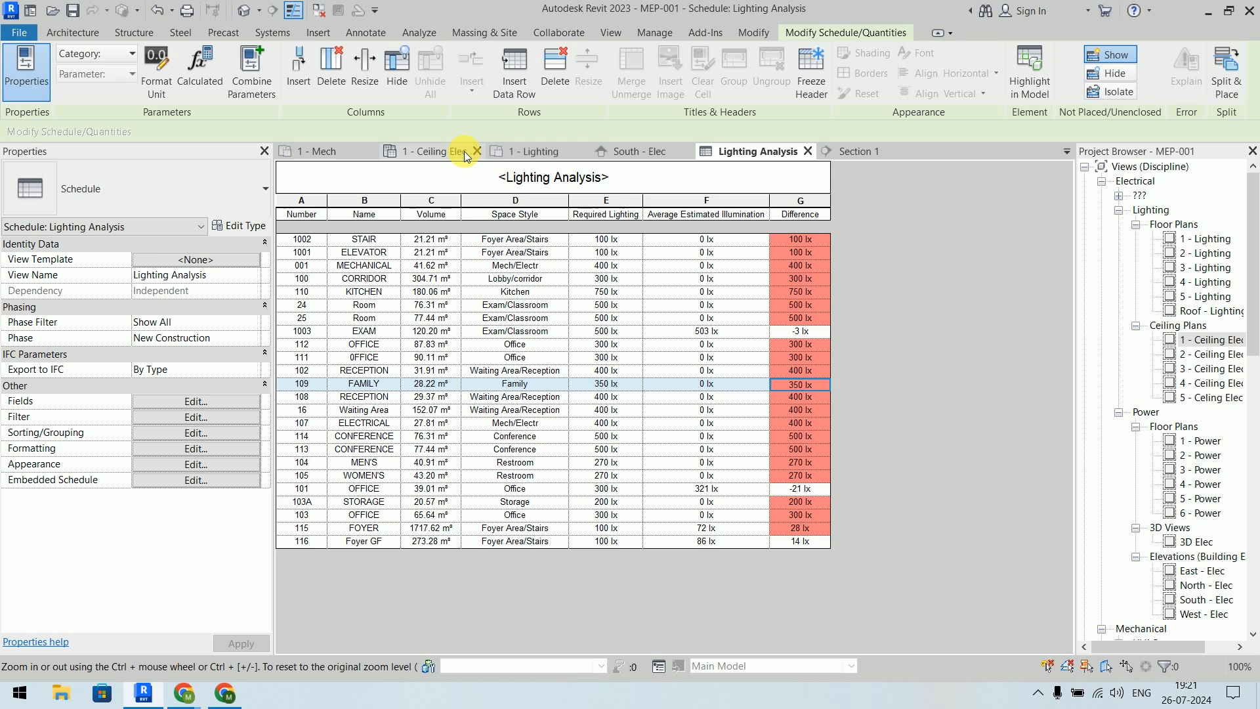
pyautogui.click(447, 152)
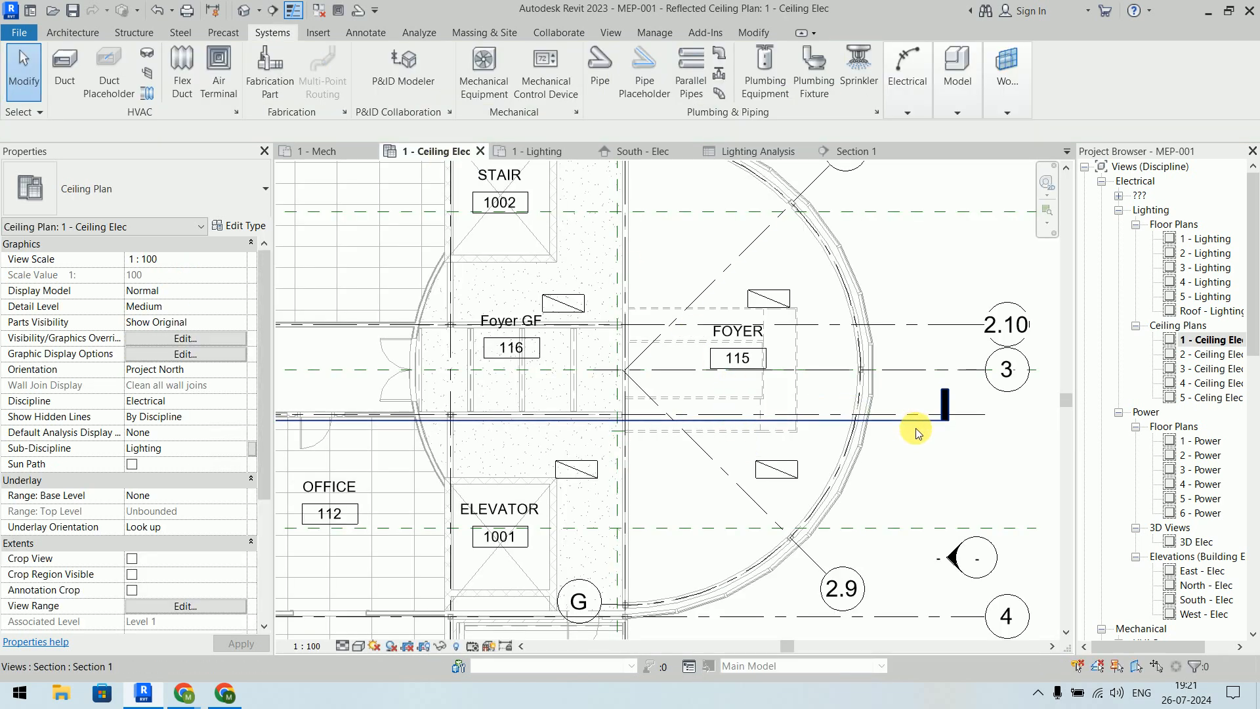
pyautogui.click(911, 423)
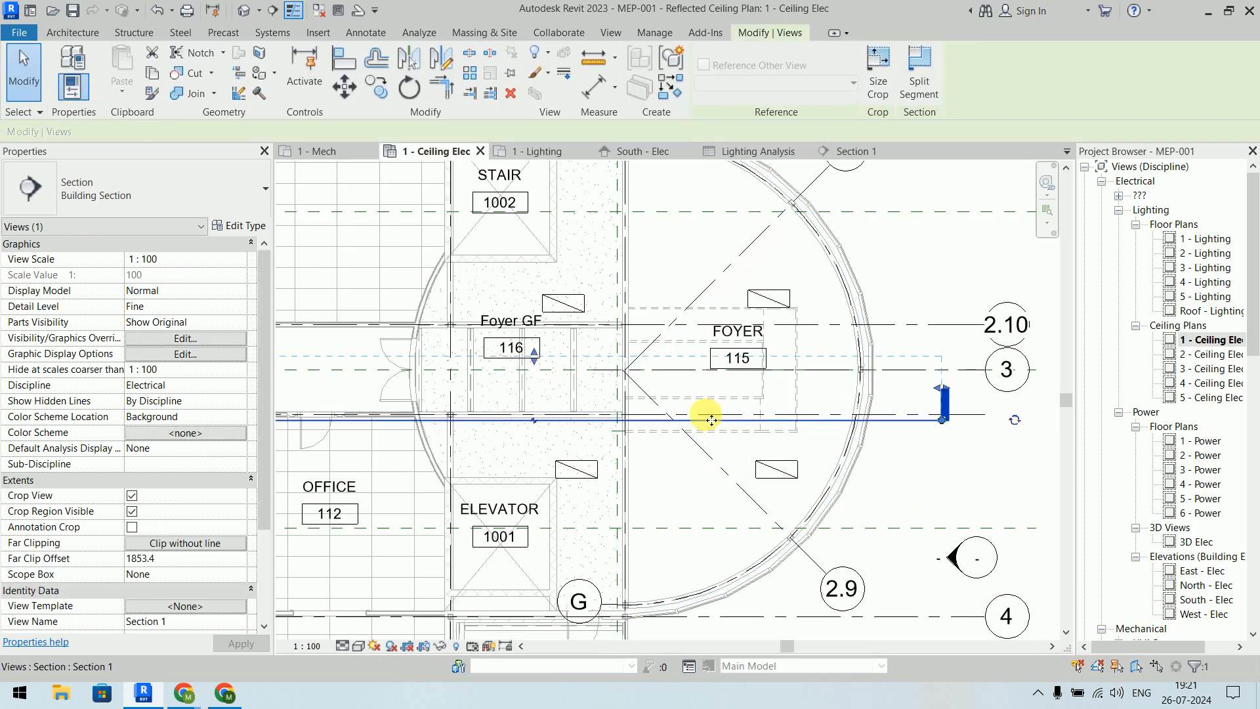
pyautogui.moveTo(632, 423); pyautogui.dragTo(636, 503)
pyautogui.moveTo(536, 435); pyautogui.dragTo(543, 281)
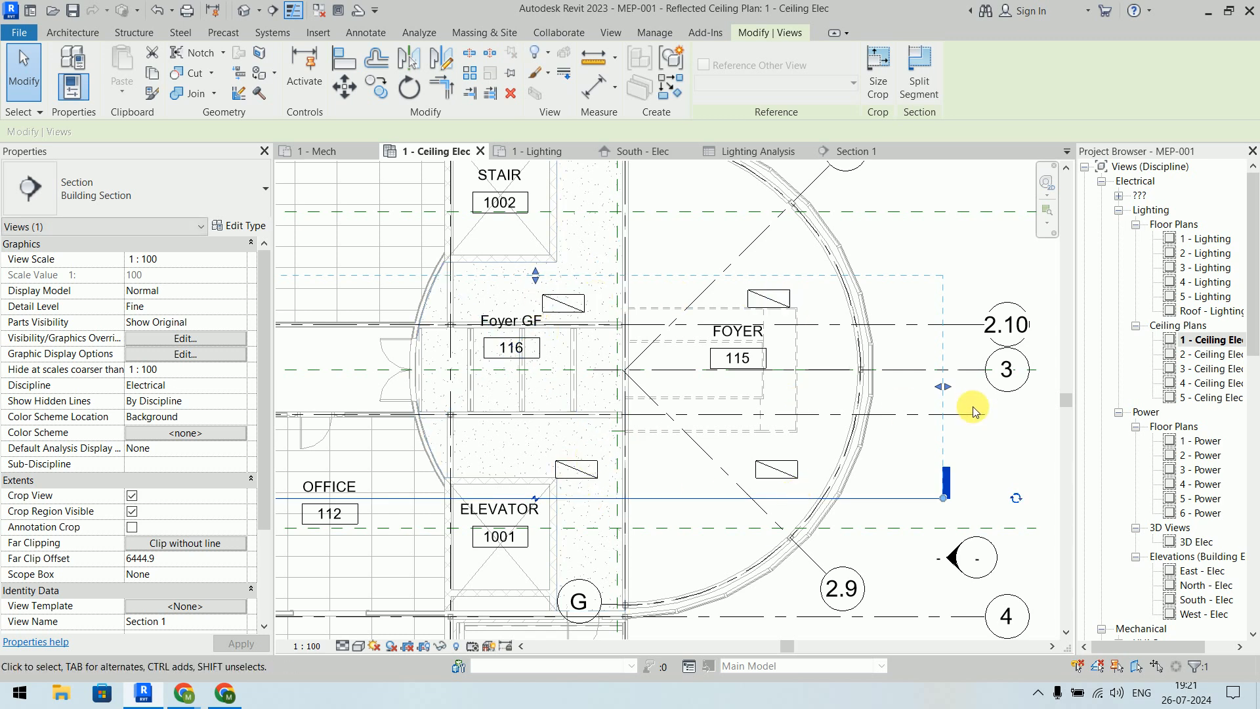
pyautogui.click(942, 239)
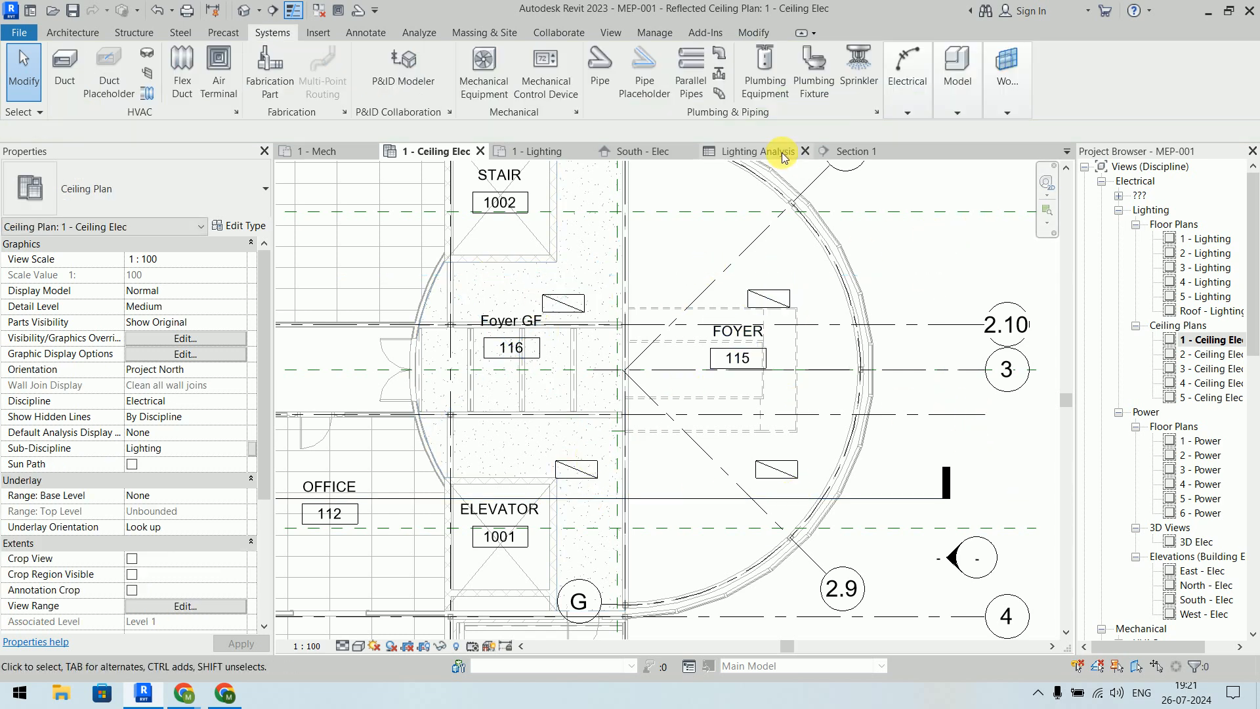
# Step: Inspect the properties of the fixtures on the Lighting plane in Section 1 and return to the Lighting Analysis schedule
pyautogui.click(861, 148)
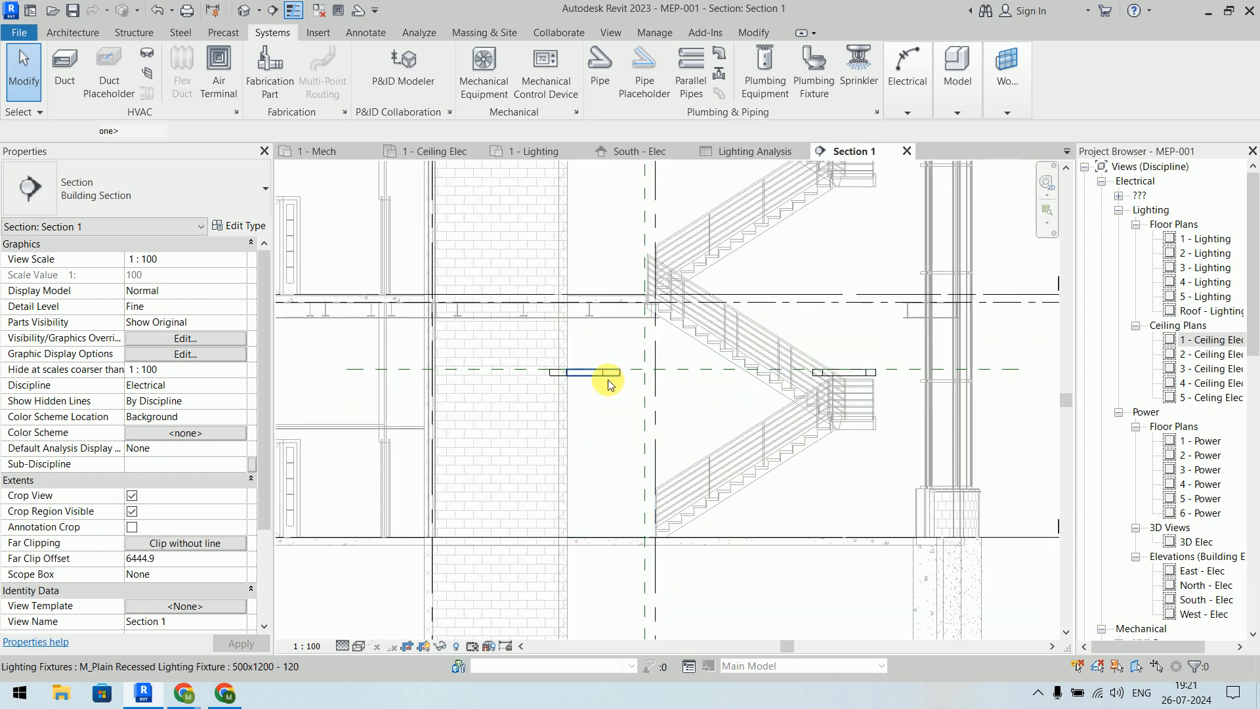
pyautogui.click(607, 379)
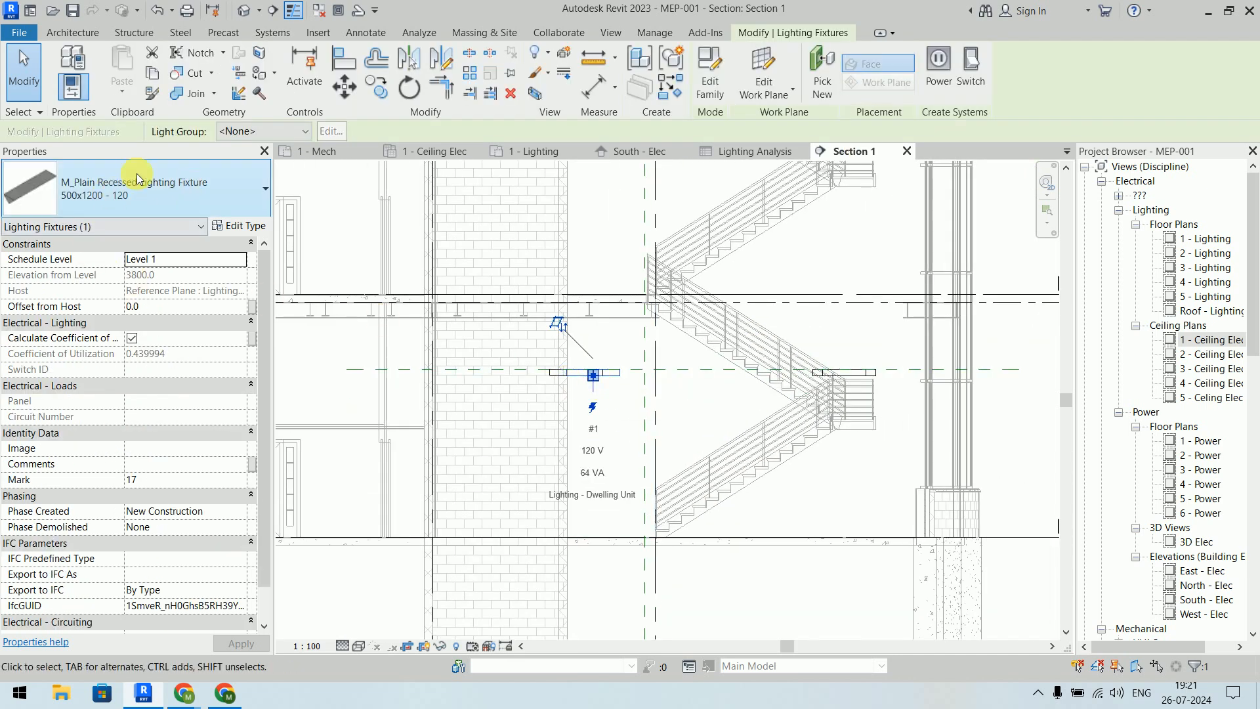
pyautogui.click(870, 373)
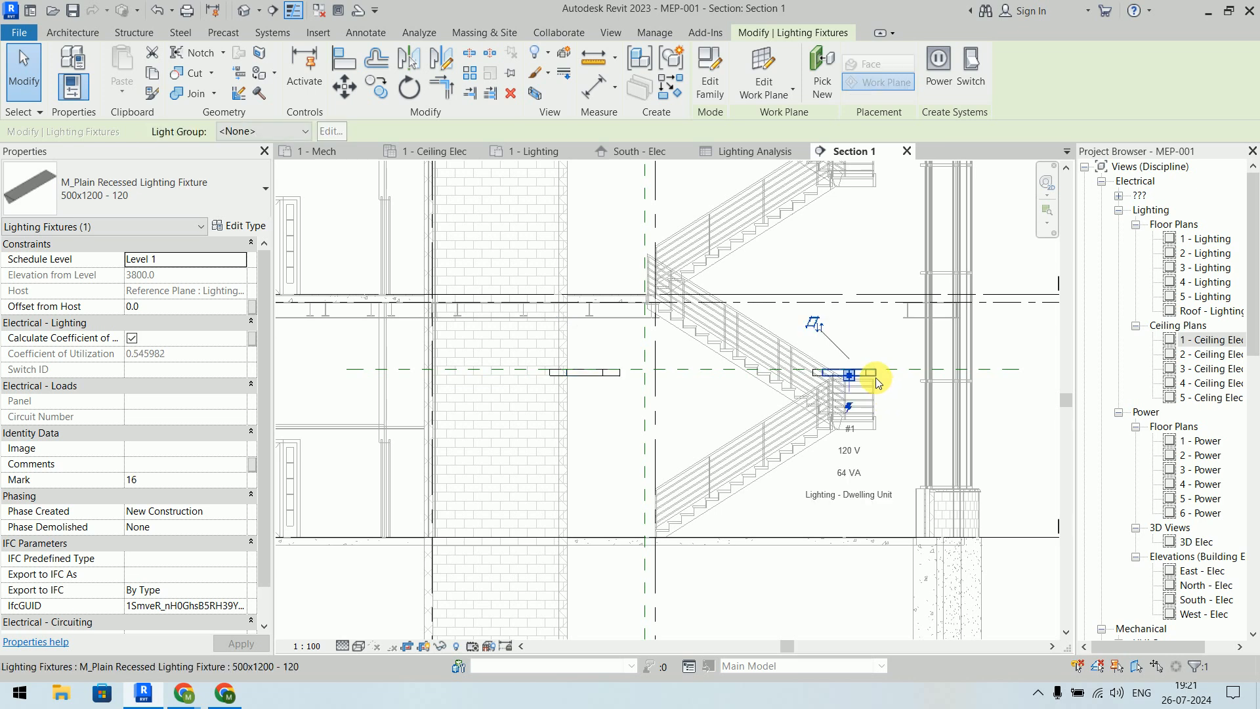
pyautogui.keyDown('ctrl'); pyautogui.click(615, 374); pyautogui.keyUp('ctrl')
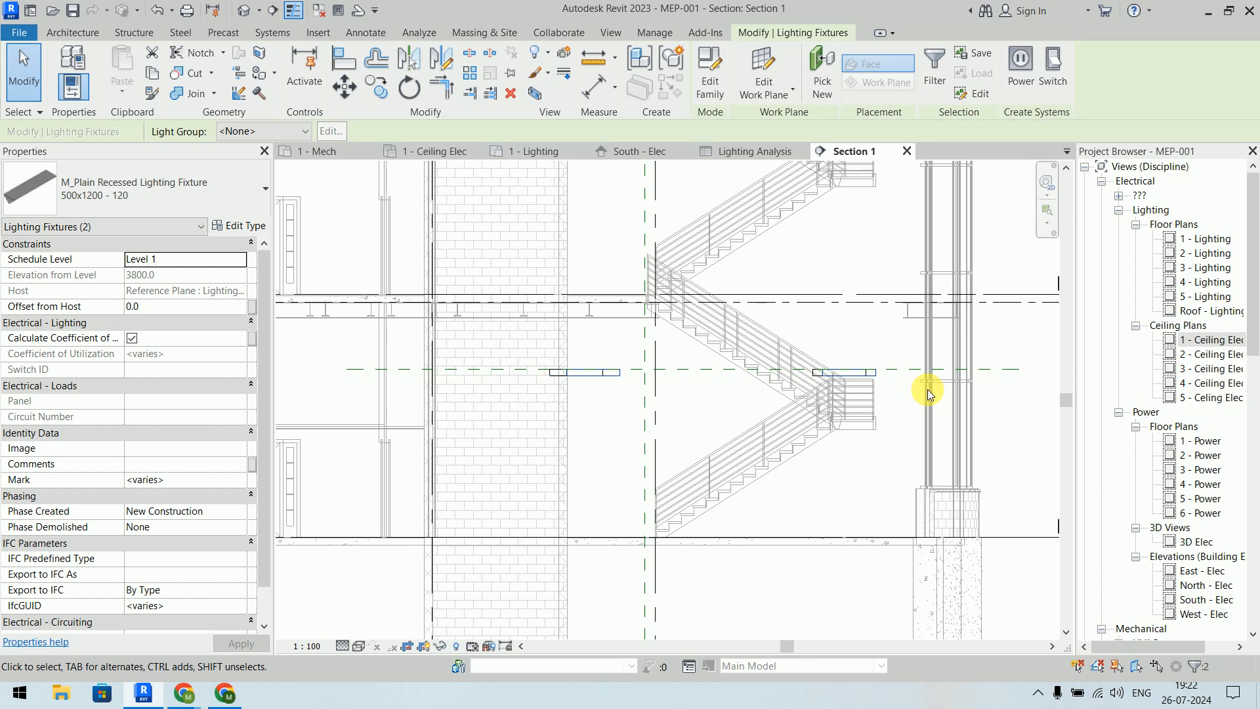
pyautogui.press('Escape')
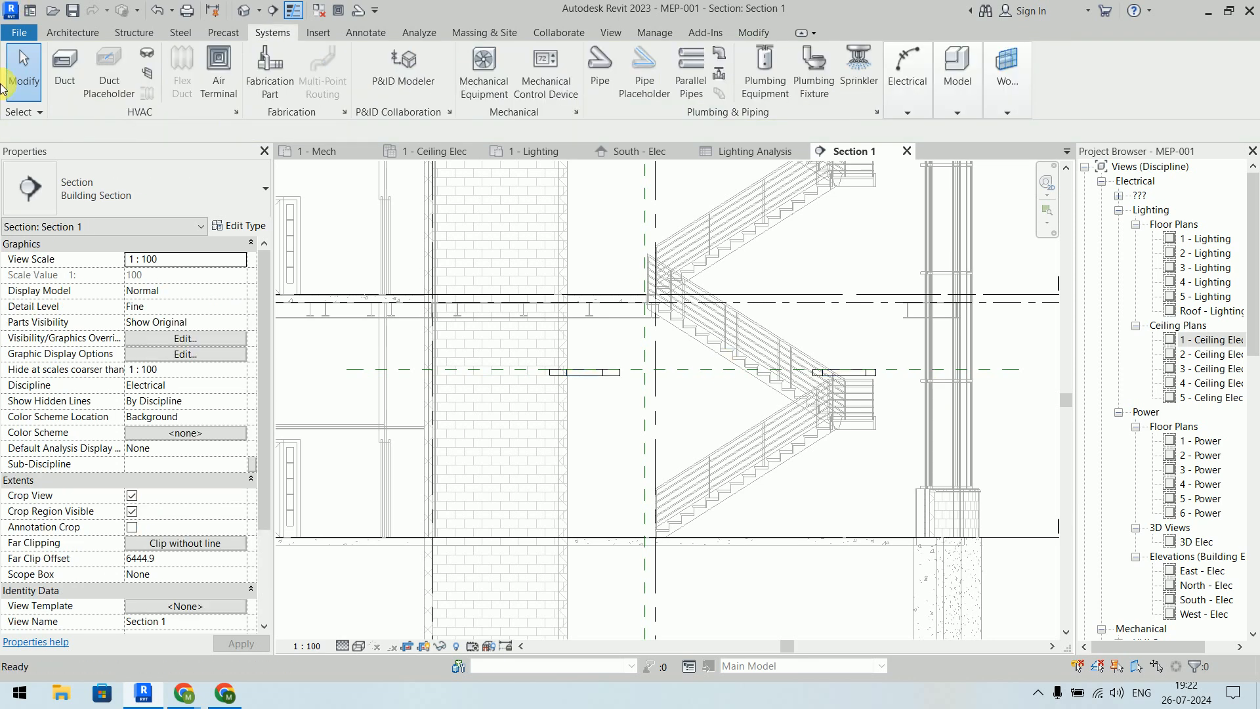
pyautogui.click(70, 33)
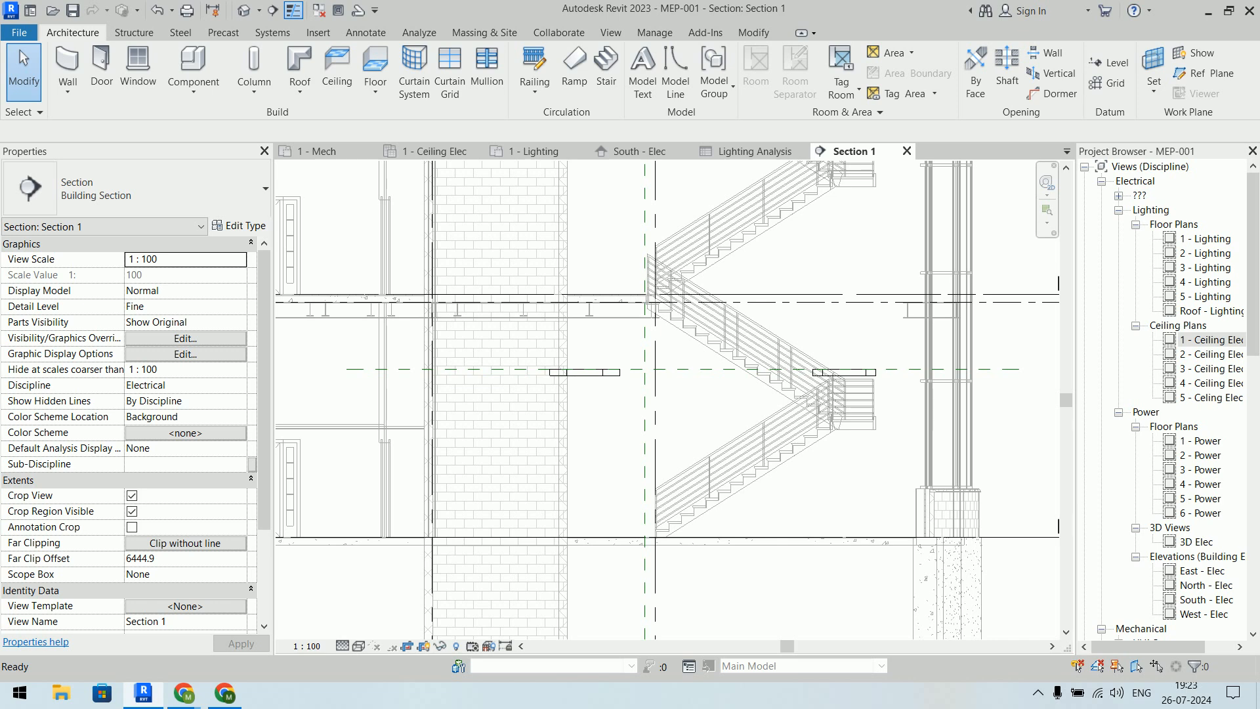
pyautogui.click(772, 153)
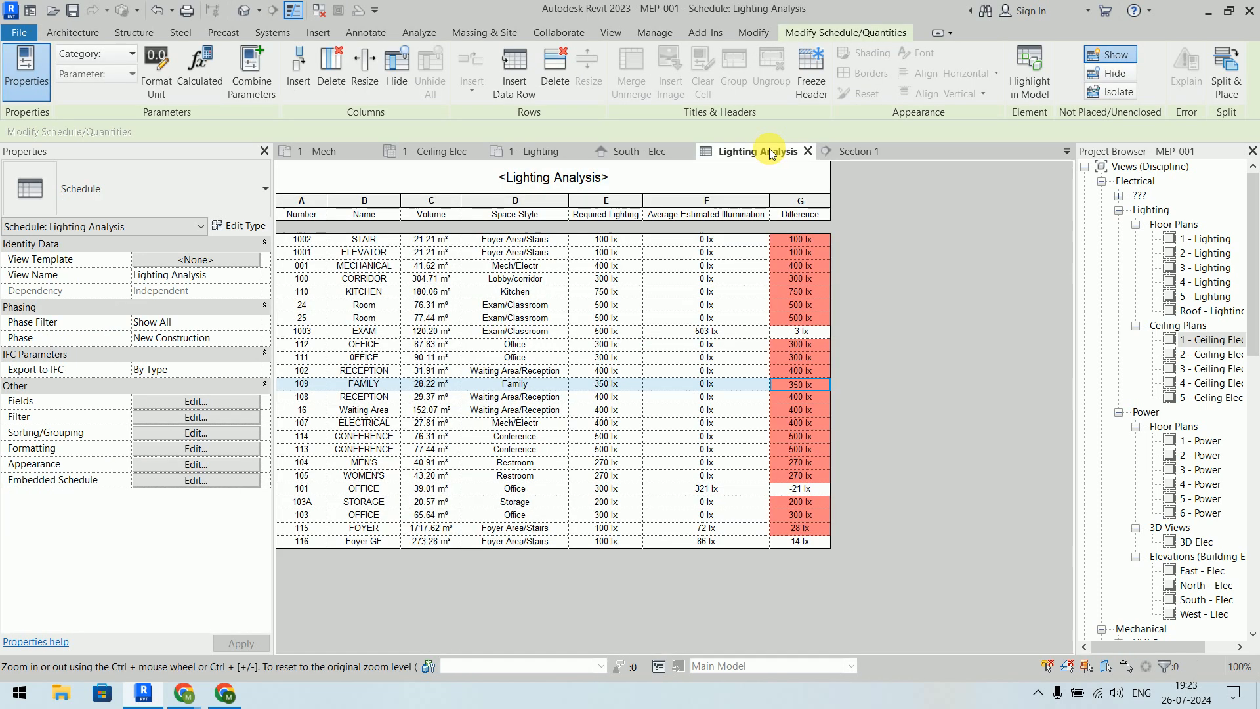